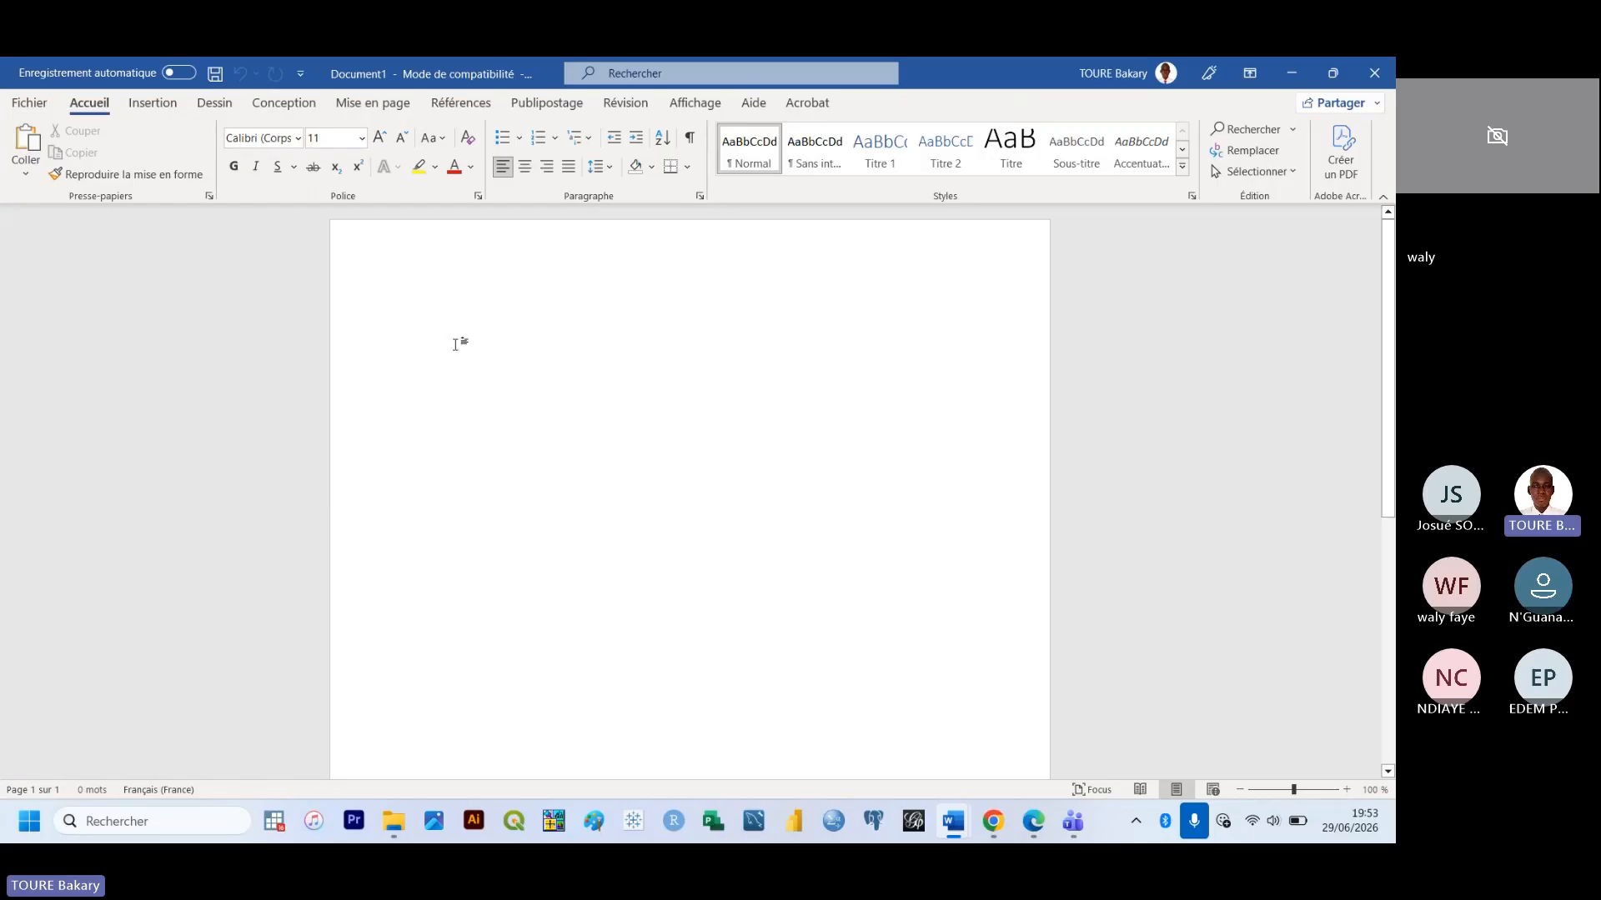
# Write two hypothesis lines in the blank document: "H1= a" and, beneath it, "H2"
pyautogui.write('H1')
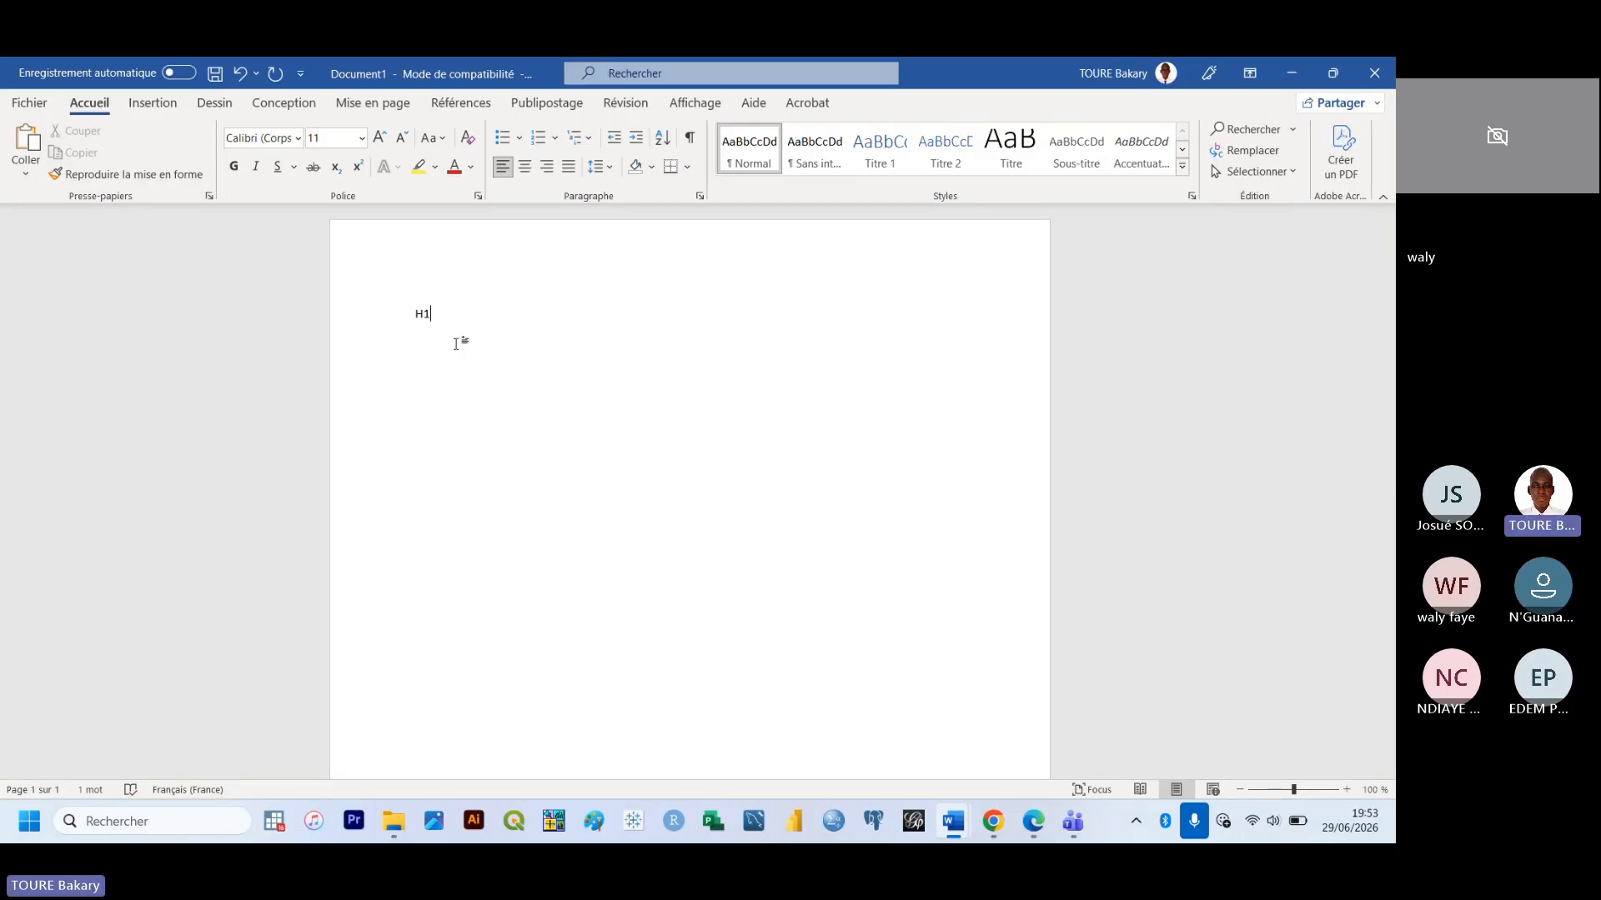
pyautogui.press('Return')
pyautogui.write('H2')
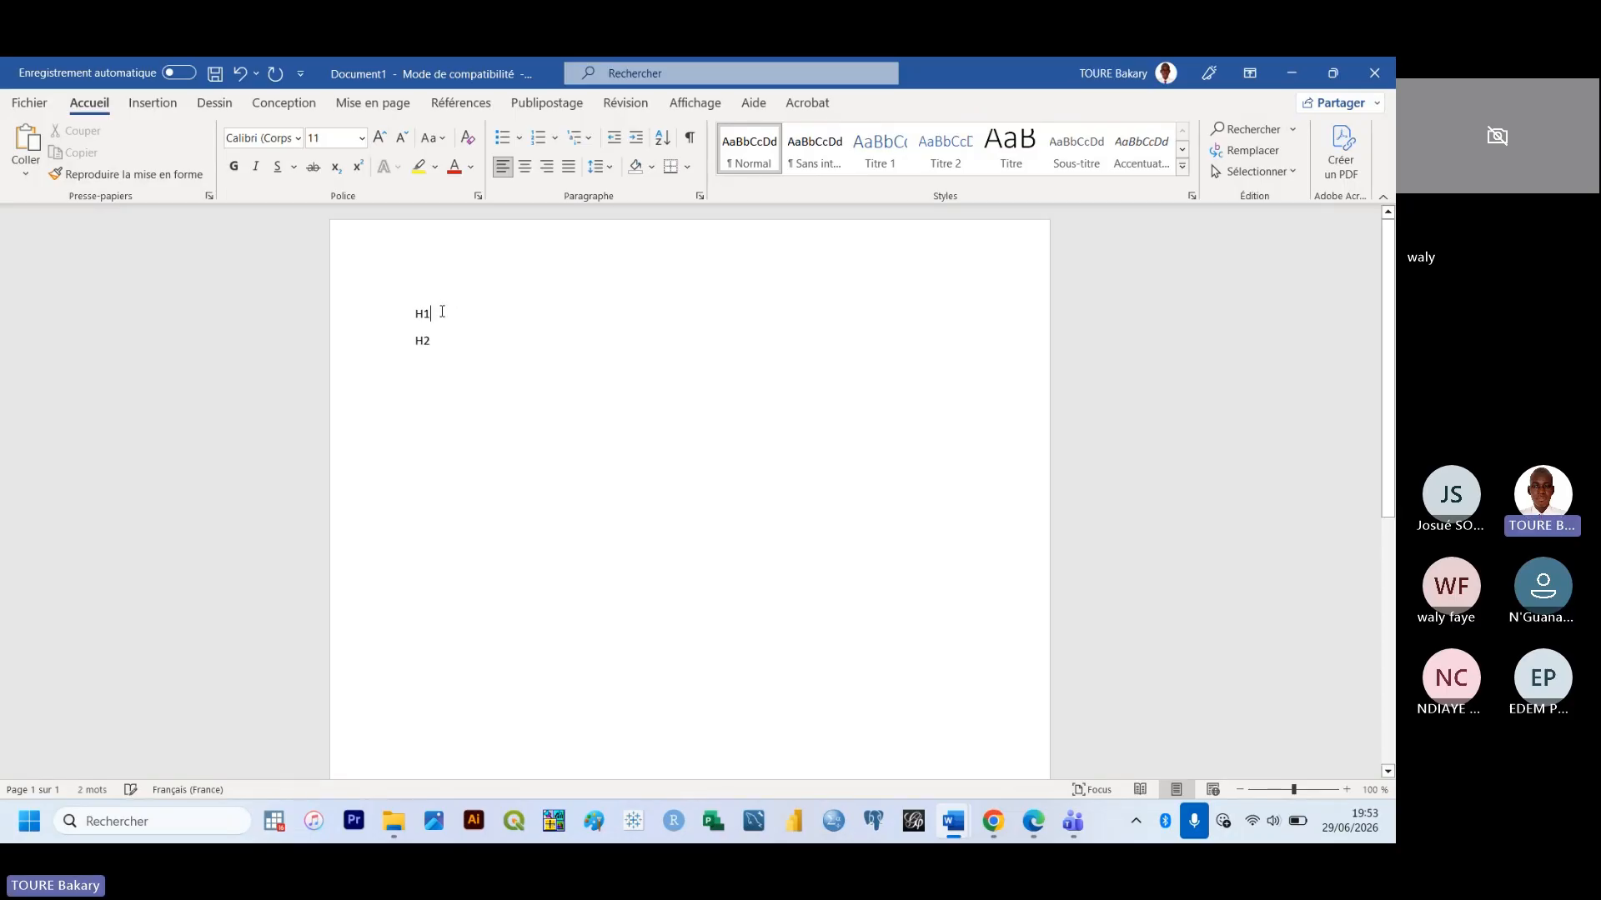
pyautogui.write('=')
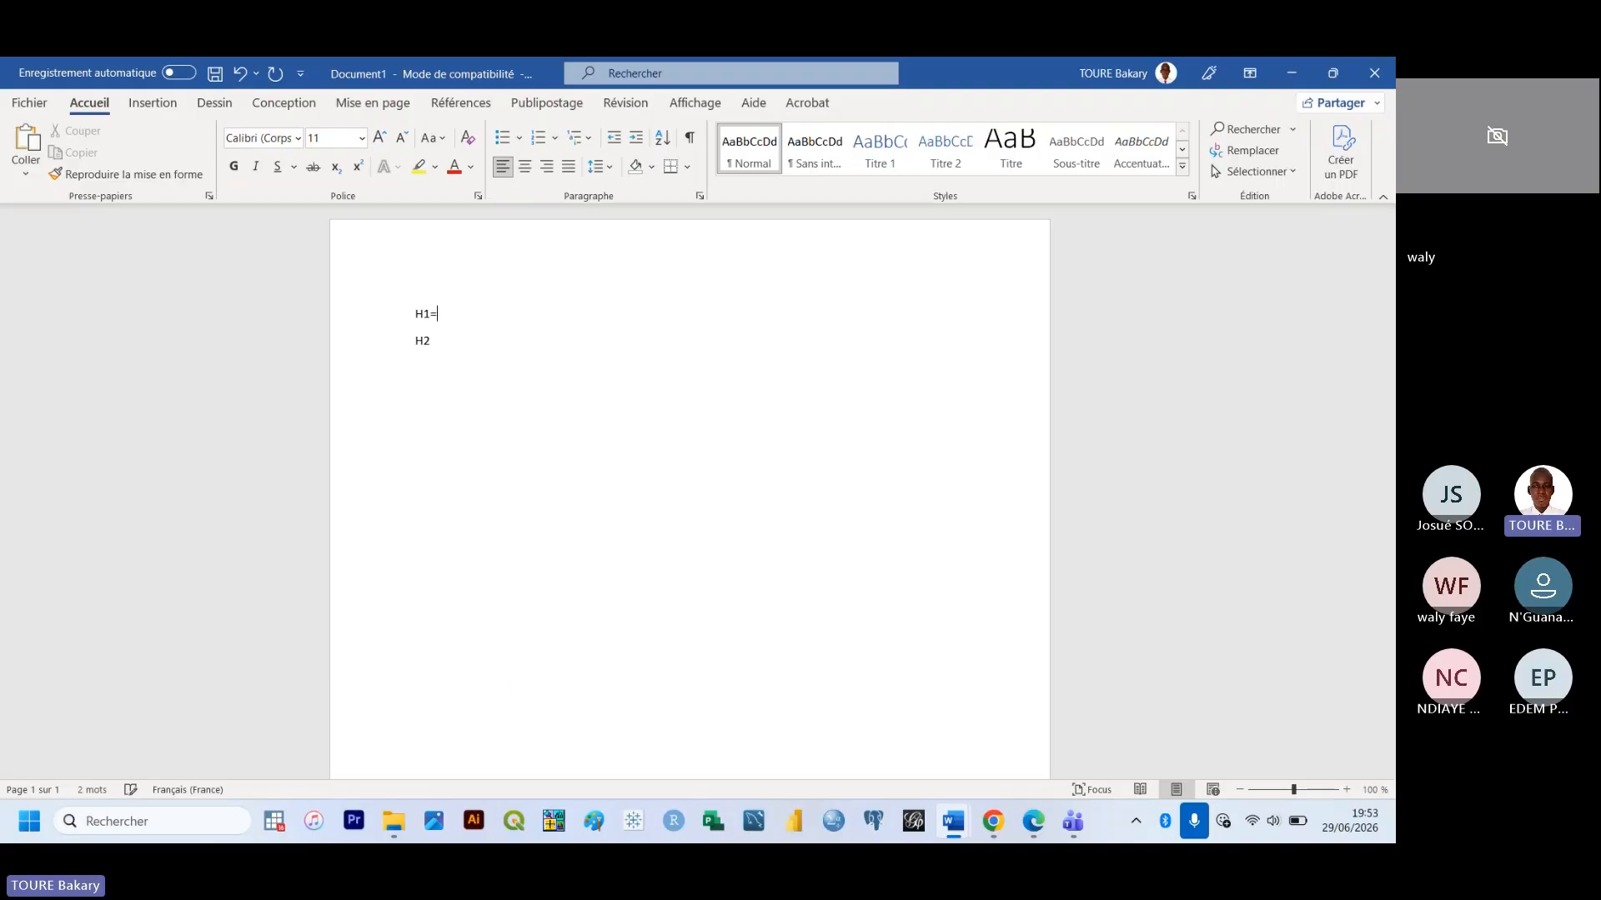
pyautogui.write(' a')
# Insert a new line above the H1 line and begin the equation with "A1age+a2"
pyautogui.click(417, 314)
pyautogui.press('Return')
pyautogui.press('Up')
pyautogui.write('A')
pyautogui.press('BackSpace')
pyautogui.write('A1age')
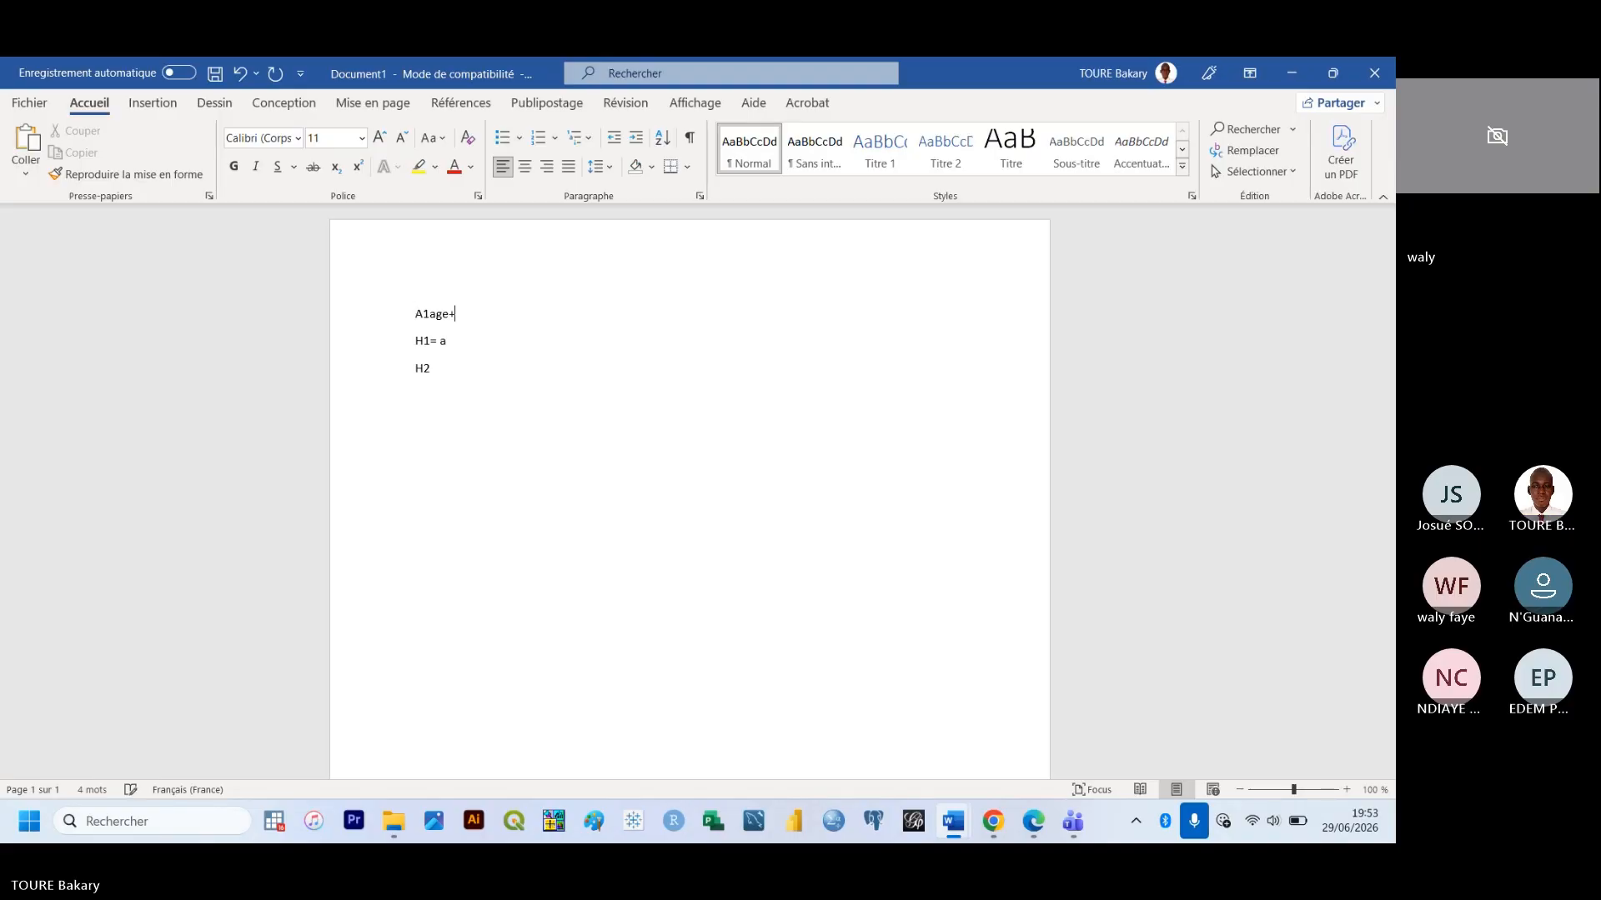
pyautogui.write('+a2')
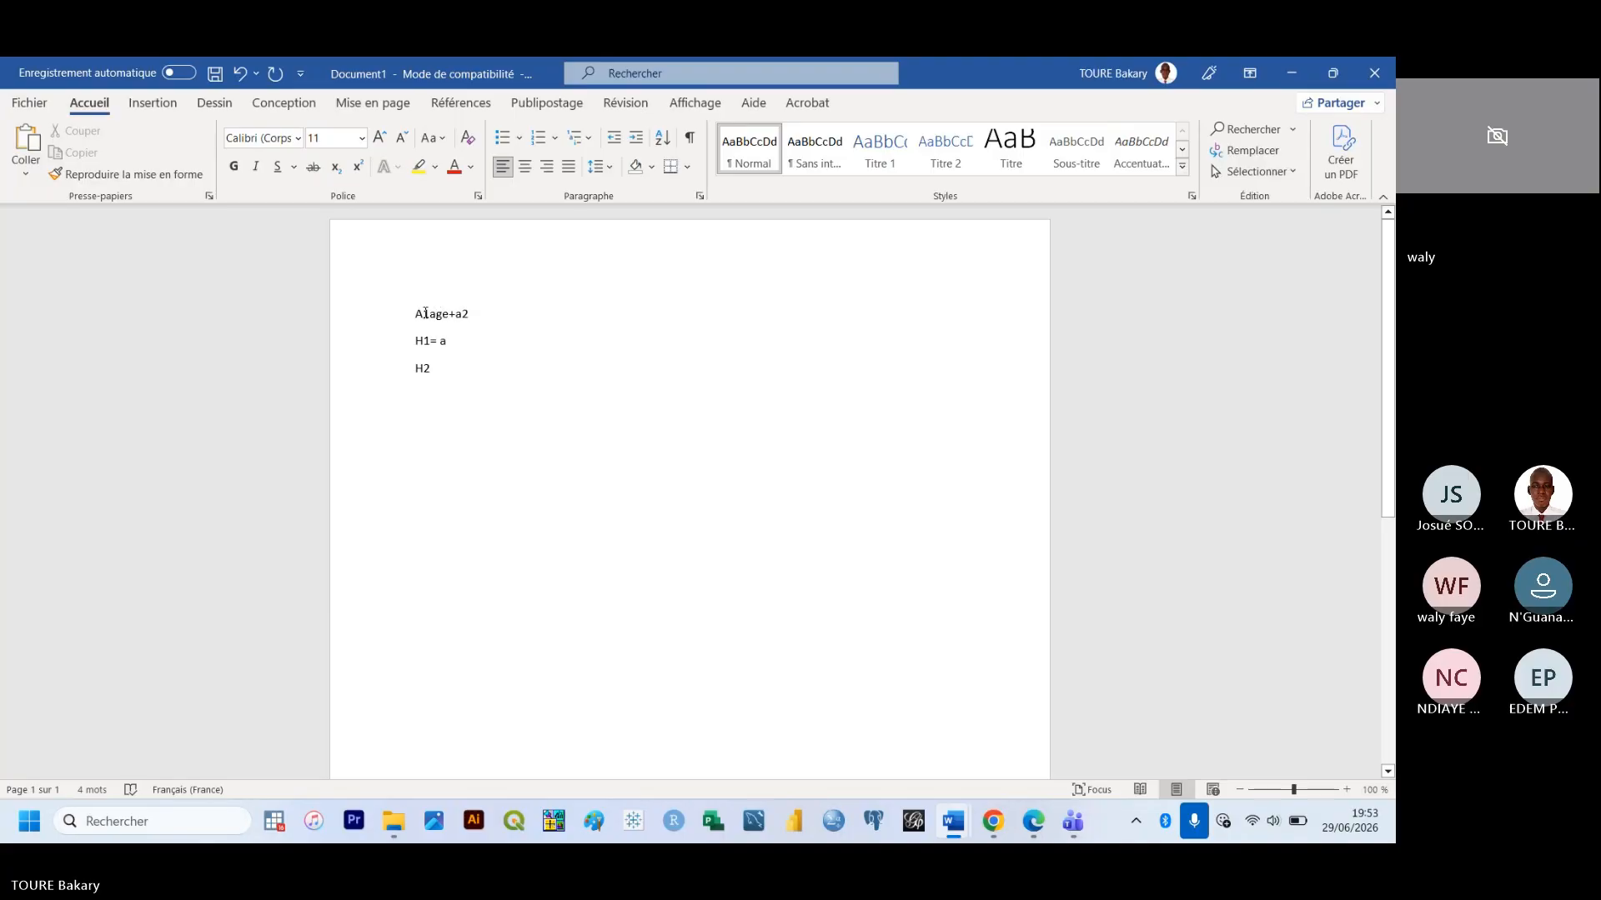
# Turn off automatic capitalization of sentence first letters from the correction on the equation's initial A
pyautogui.click(425, 313)
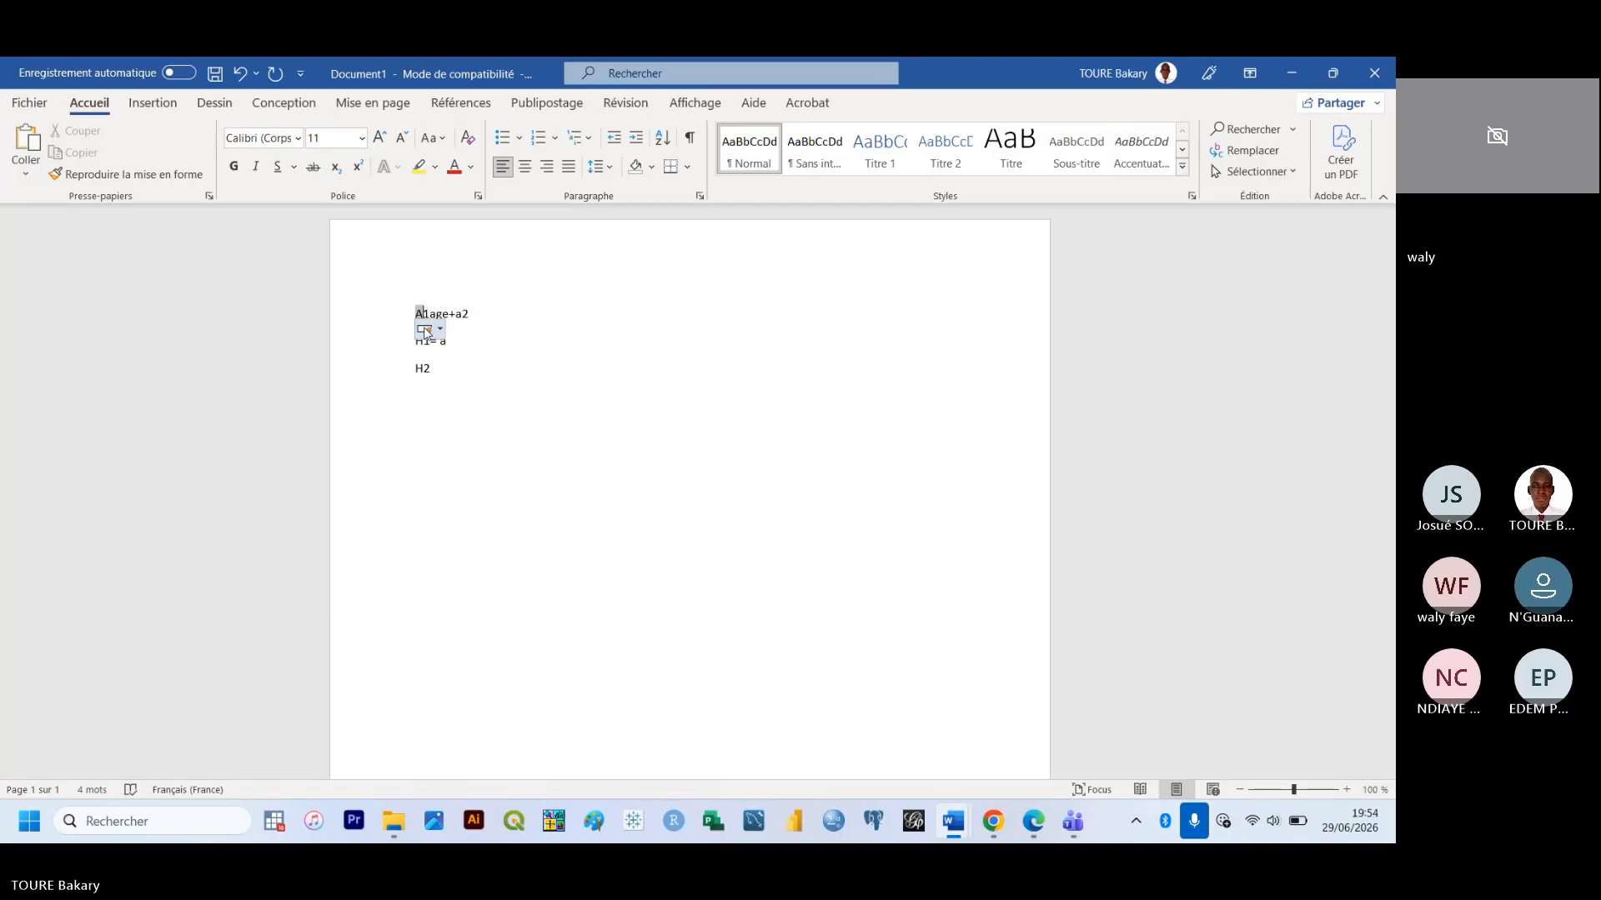
pyautogui.click(429, 330)
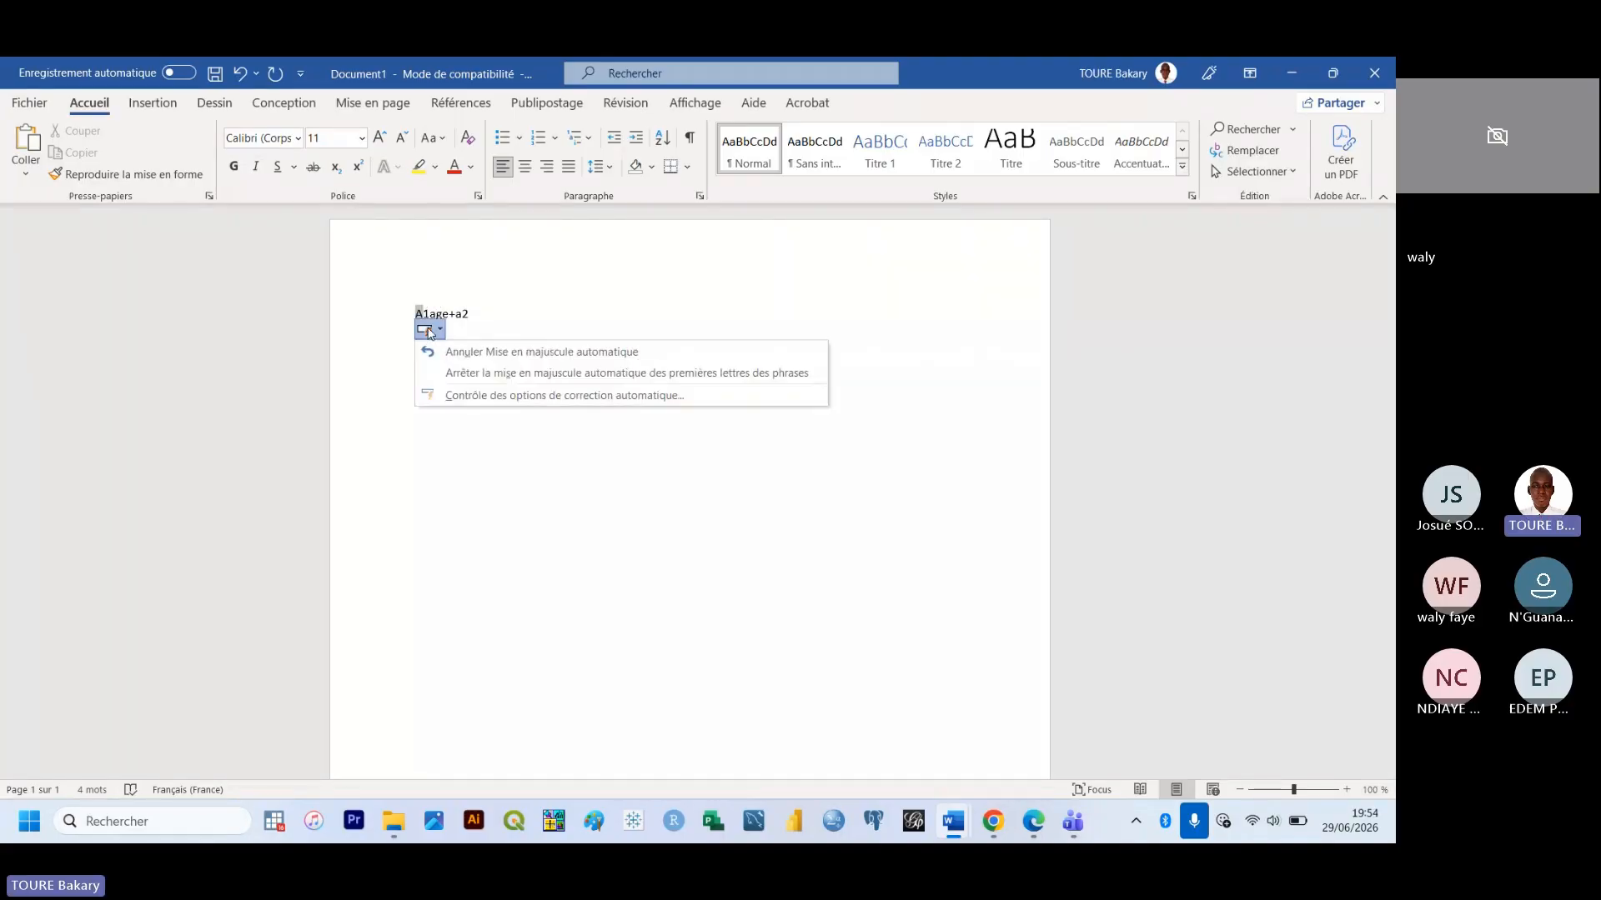
pyautogui.click(476, 370)
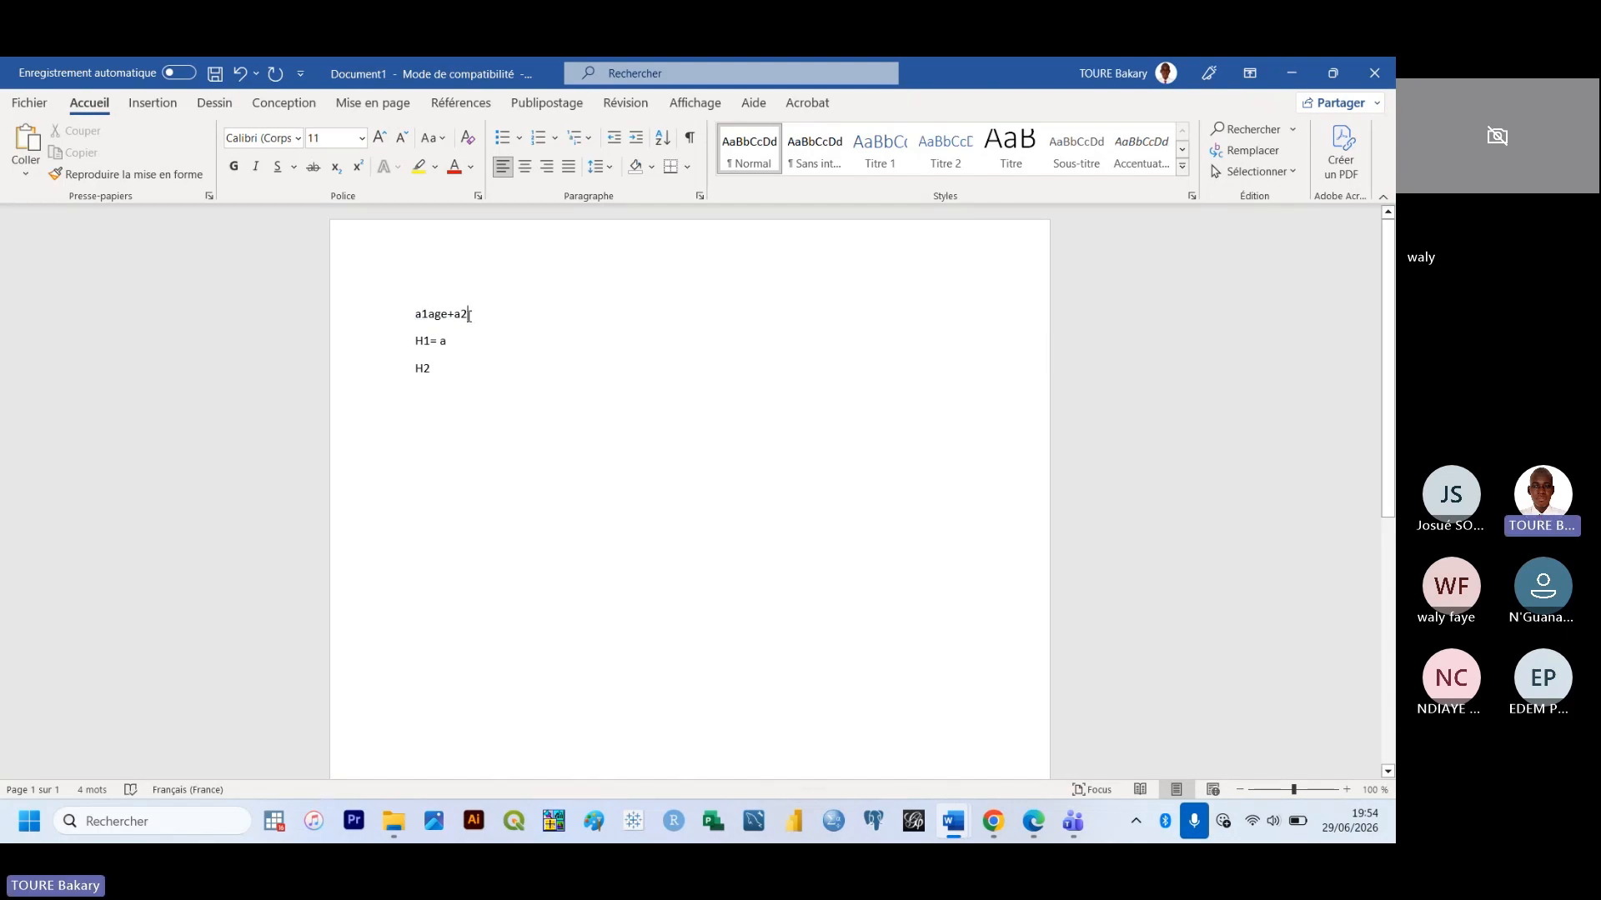
# Continue the equation with "Max+a3" so that it reads "a1age+a2Max+a3"
pyautogui.write('Max')
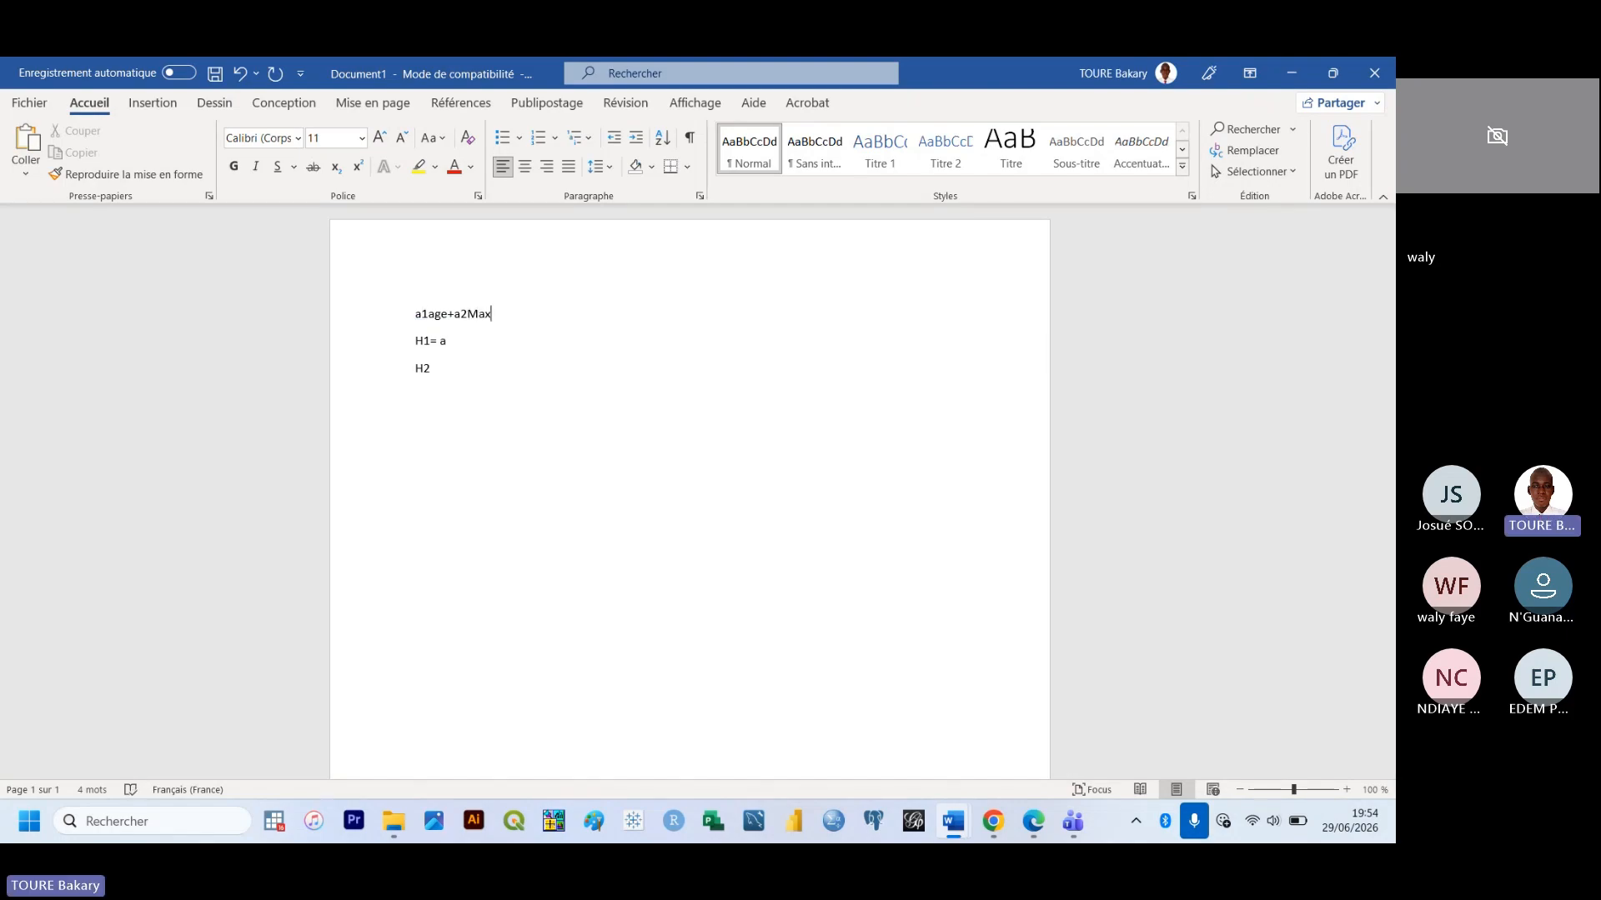
pyautogui.write('+a3')
pyautogui.press('Return')
pyautogui.press('BackSpace')
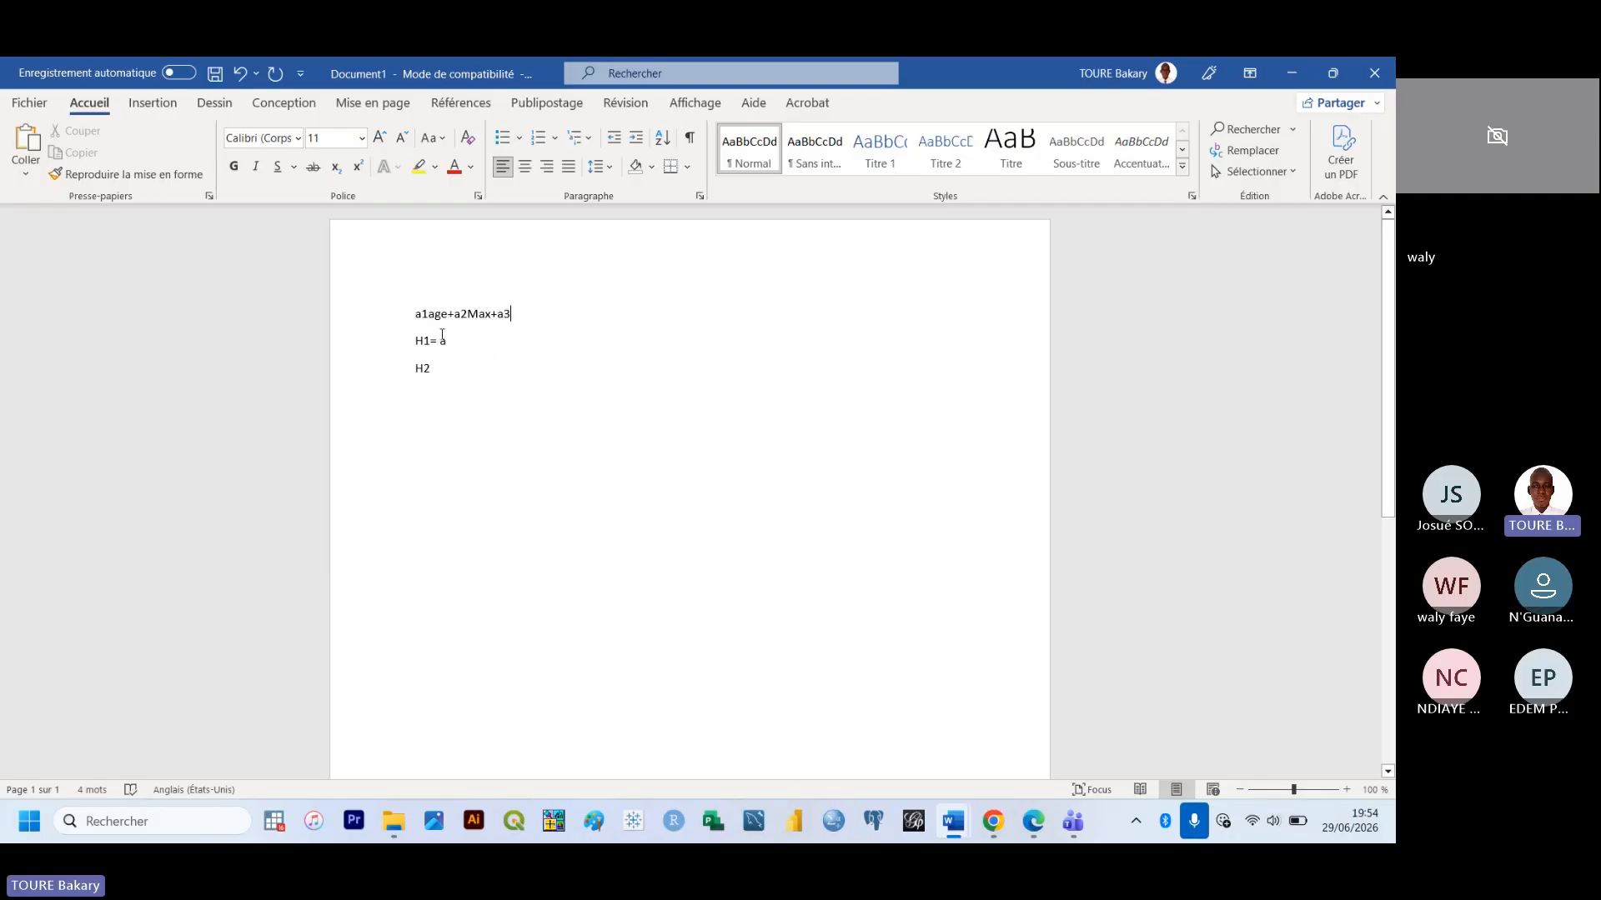
# Renumber the hypothesis labels, changing the first to H0 and the second to H1
pyautogui.click(450, 340)
pyautogui.click(429, 340)
pyautogui.press('BackSpace')
pyautogui.write('0')
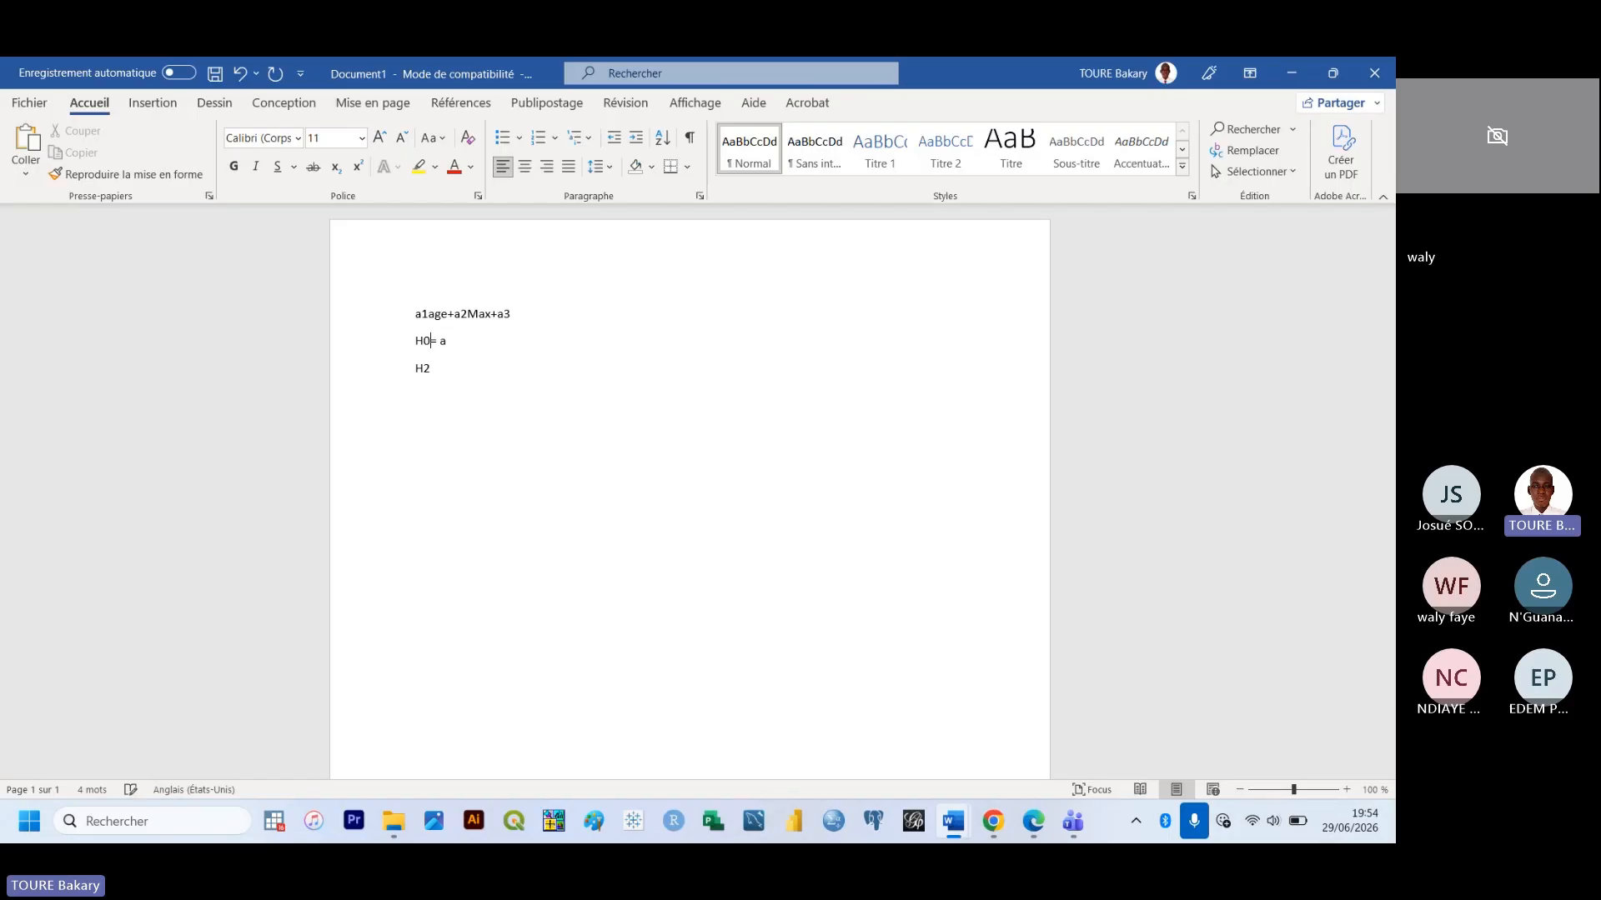
pyautogui.click(432, 366)
pyautogui.press('BackSpace')
pyautogui.write('1')
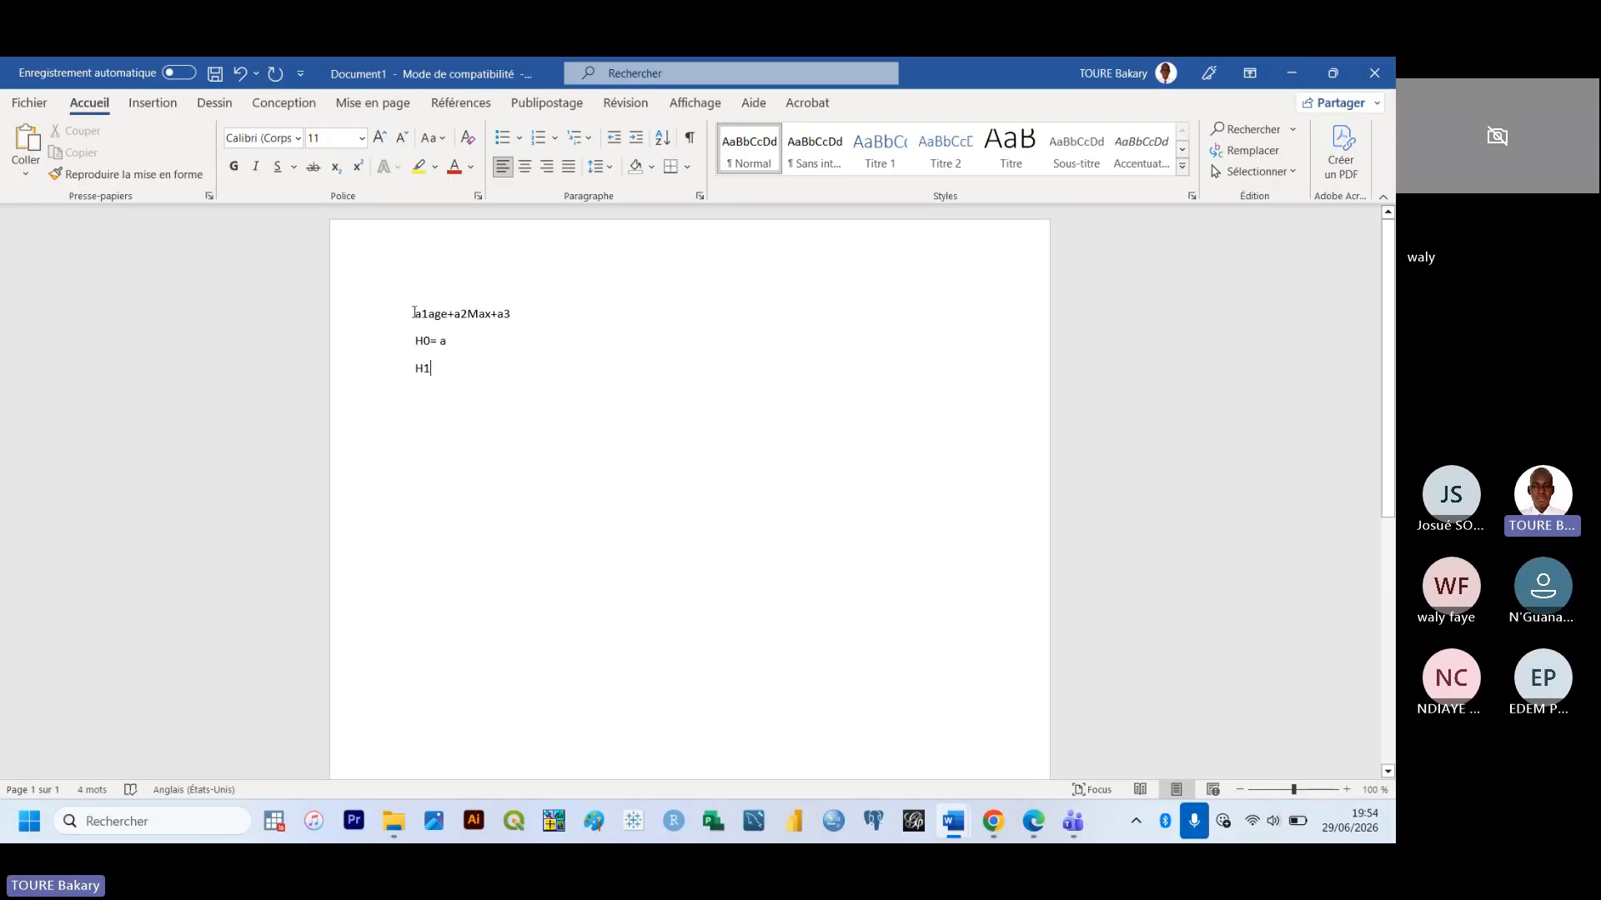
# Put "abon = " in front of the equation and complete the null hypothesis as "H0= a1=0"
pyautogui.moveTo(414, 312); pyautogui.dragTo(537, 310)
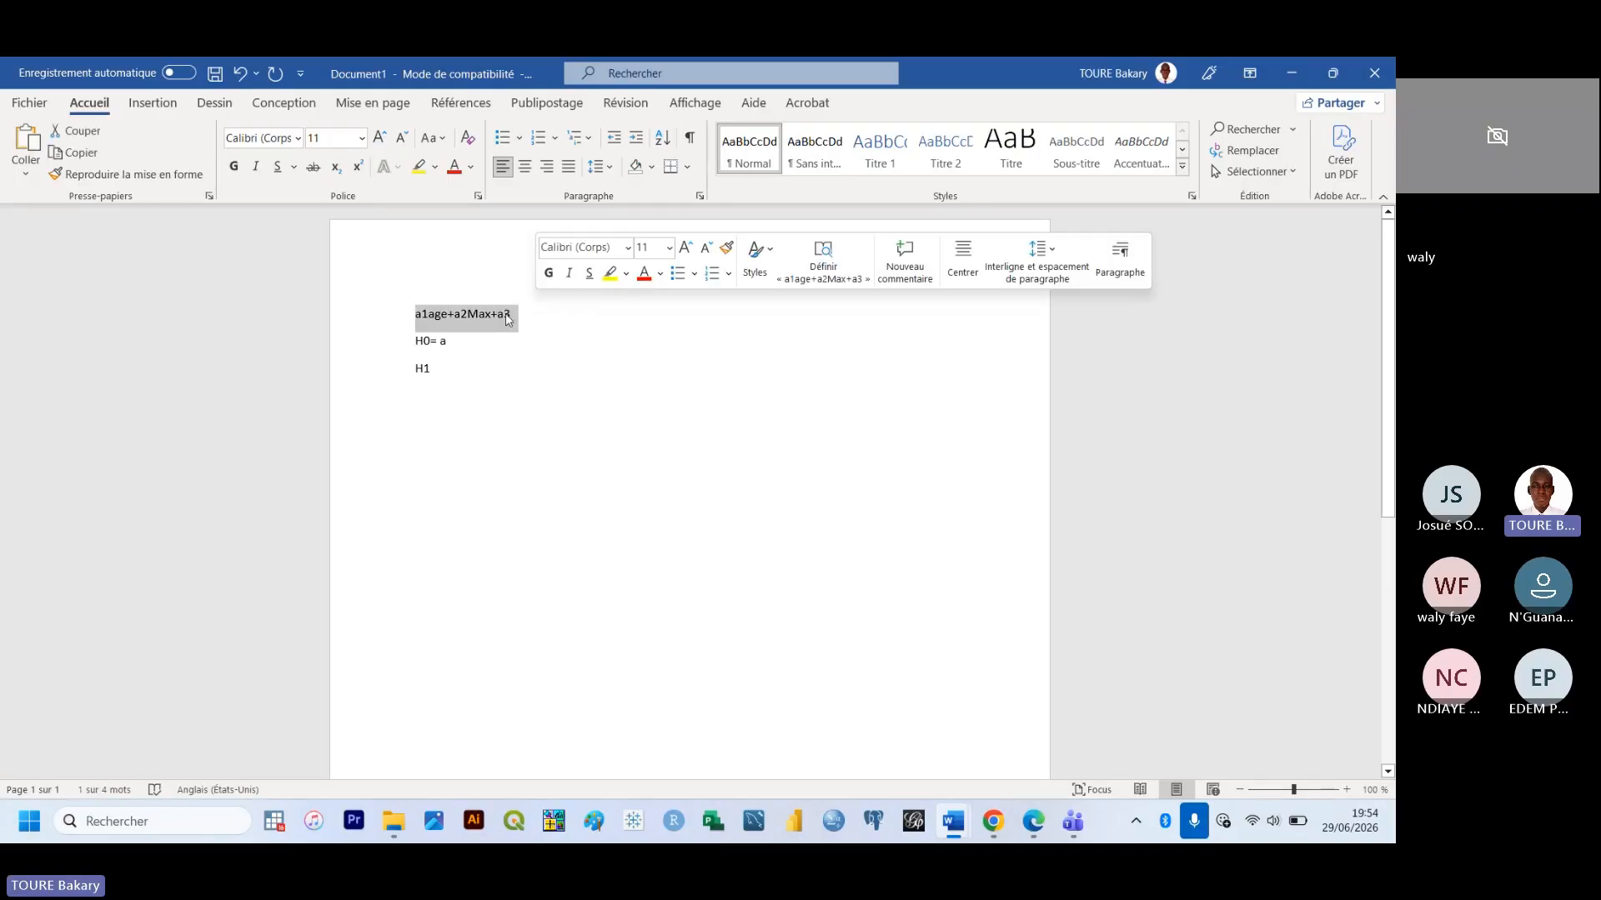
pyautogui.click(411, 318)
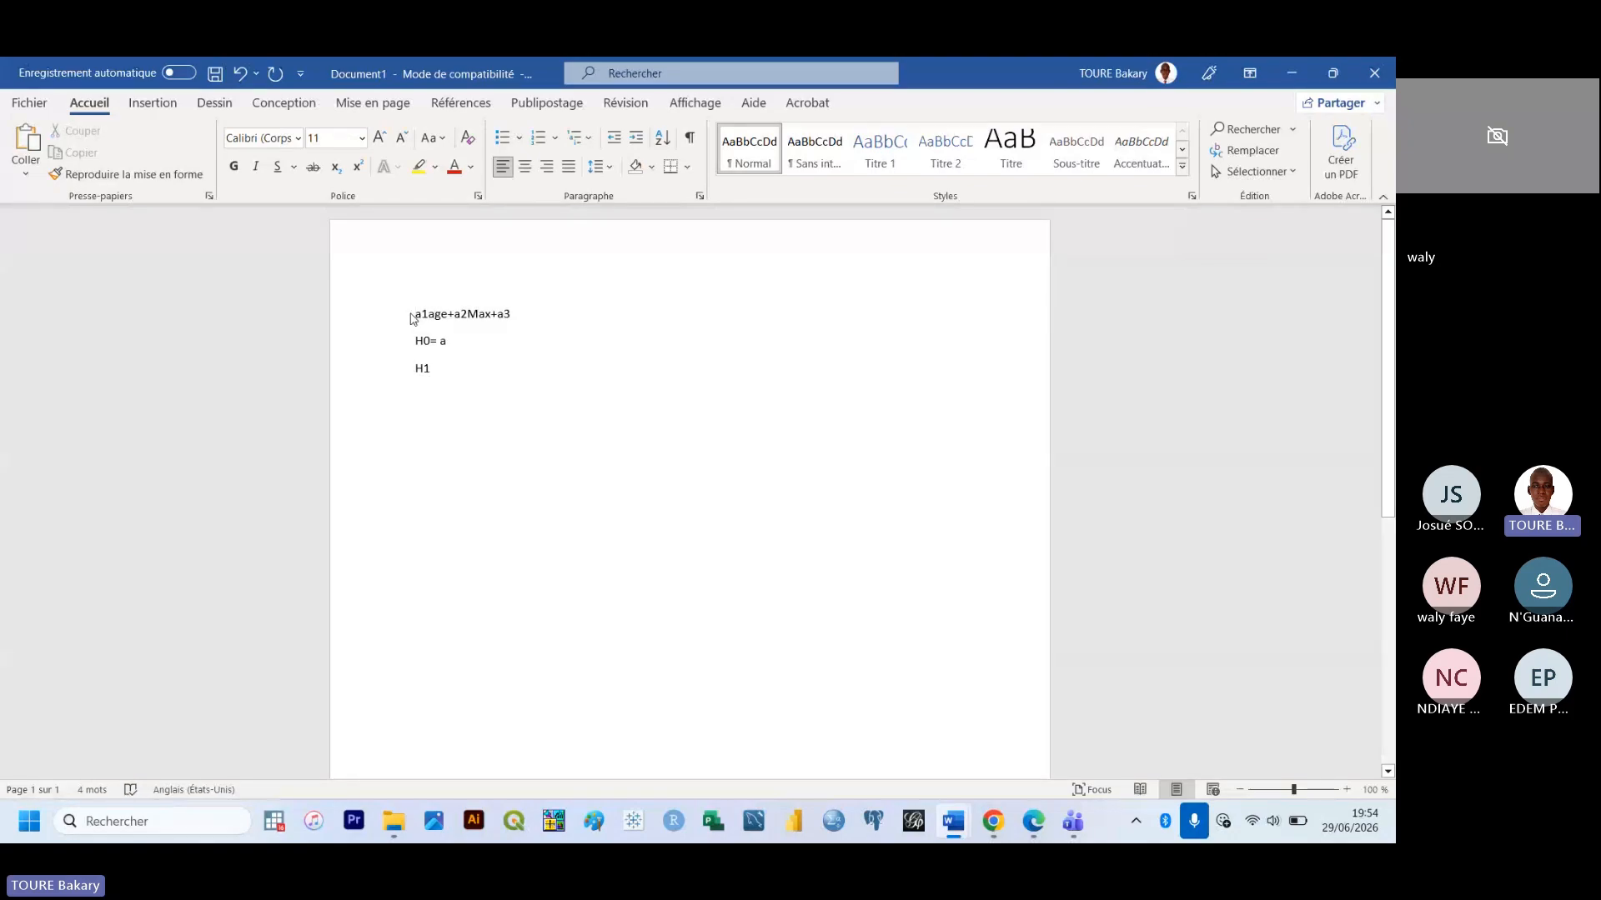
pyautogui.write('abon')
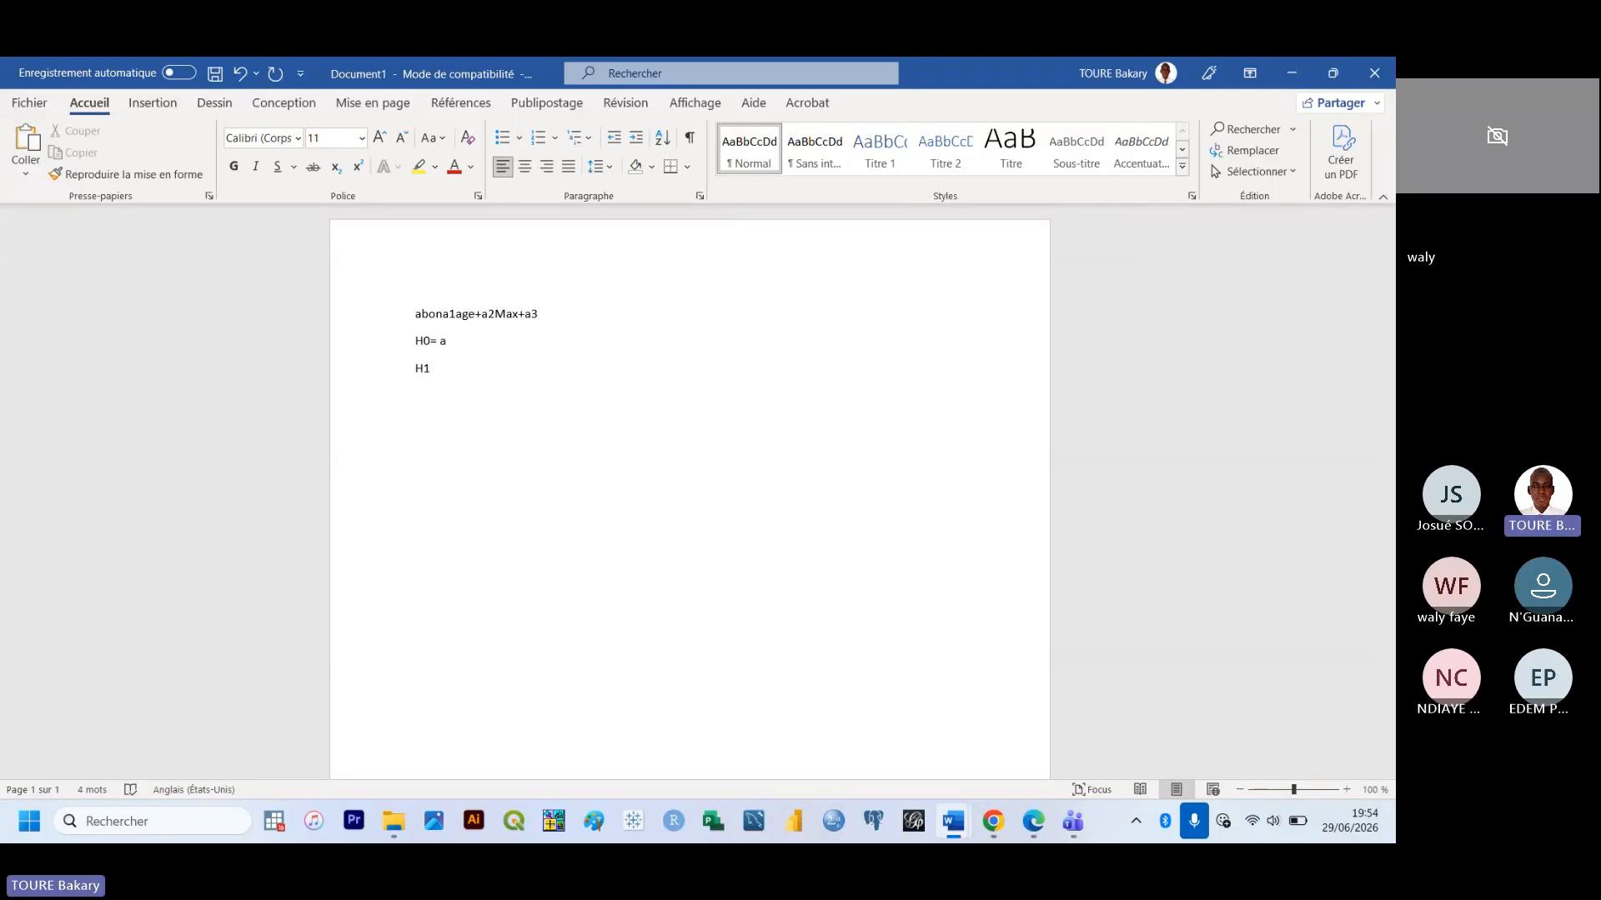
pyautogui.write('=')
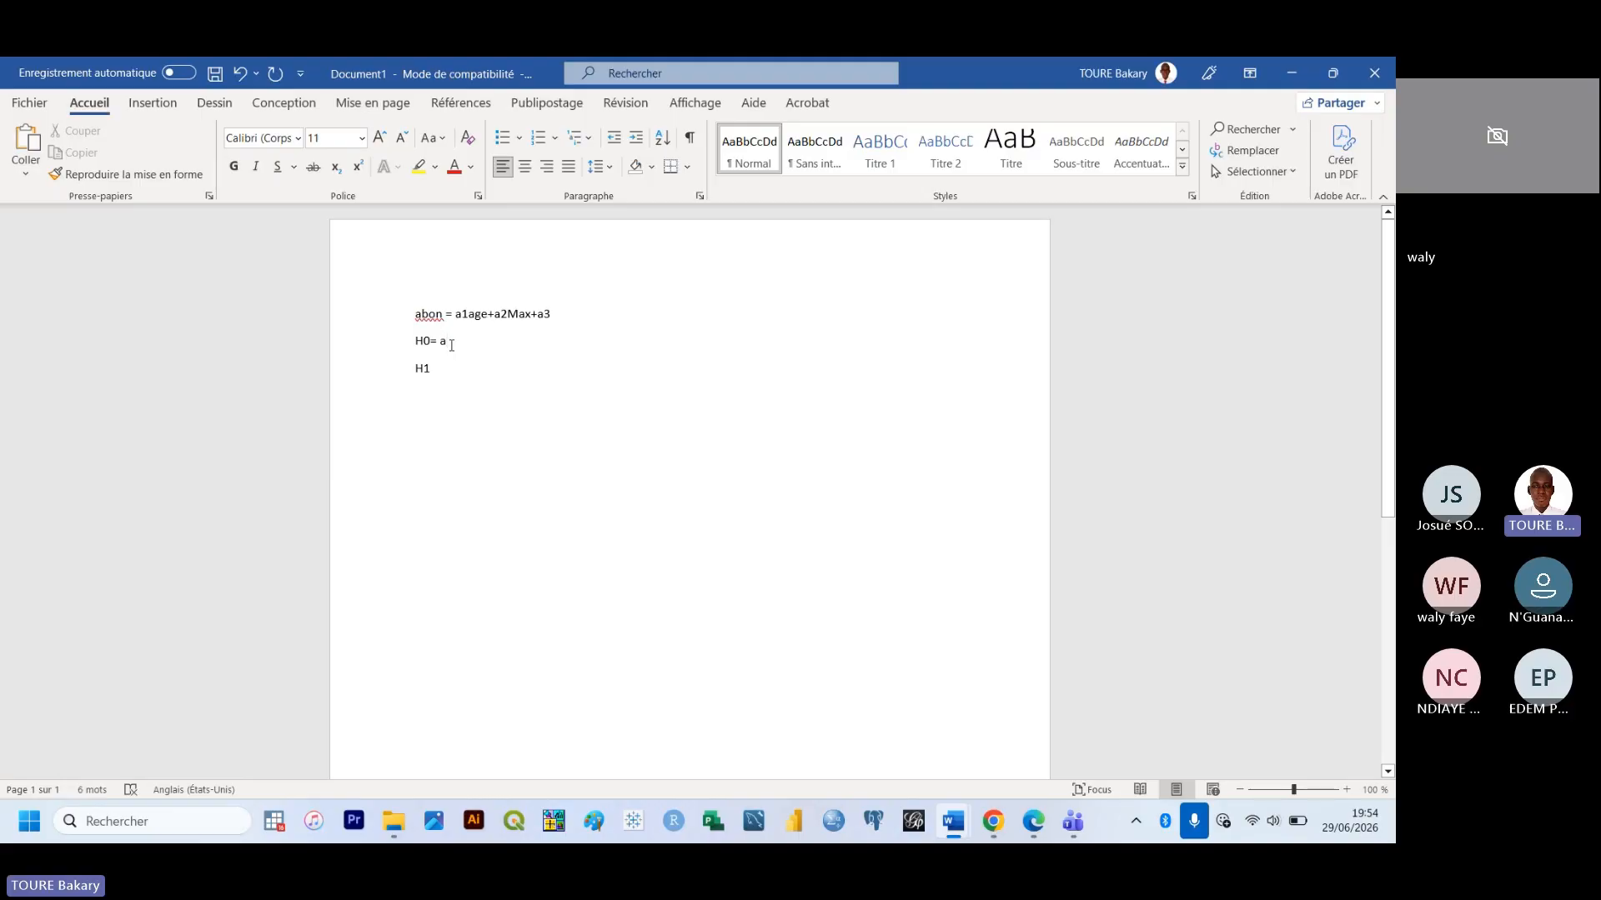
pyautogui.write('1')
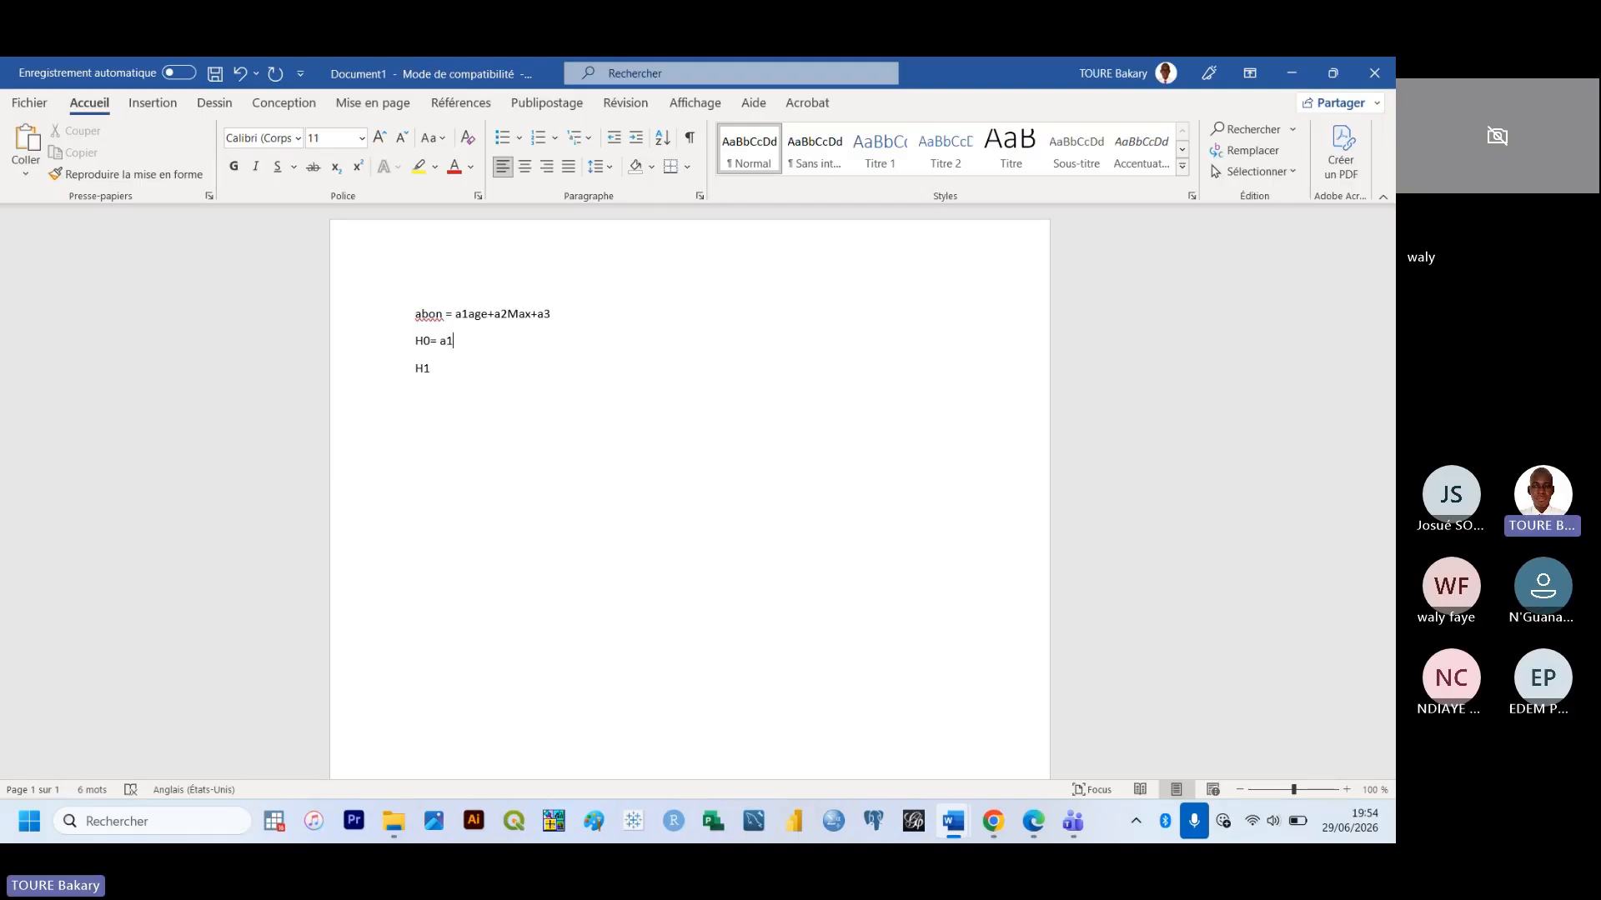
pyautogui.write('=0')
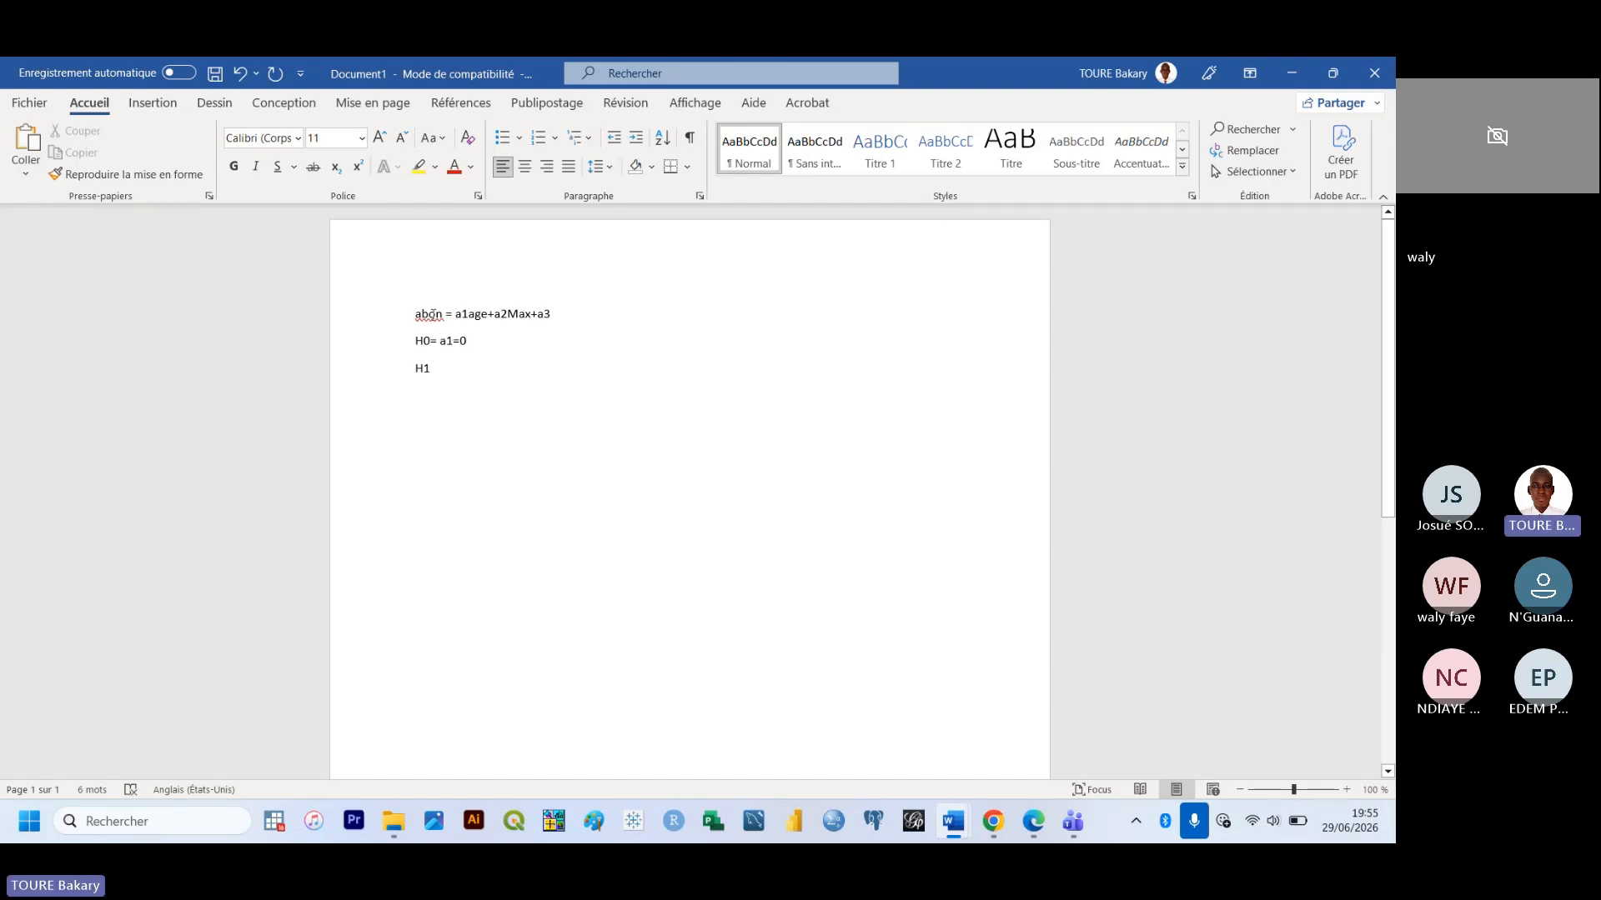
# Select the term "a1age" in the equation to point it out
pyautogui.click(430, 314)
pyautogui.moveTo(456, 315); pyautogui.dragTo(483, 321)
pyautogui.click(470, 320)
pyautogui.click(469, 315)
pyautogui.moveTo(455, 313); pyautogui.dragTo(487, 313)
pyautogui.moveTo(487, 314); pyautogui.dragTo(488, 316)
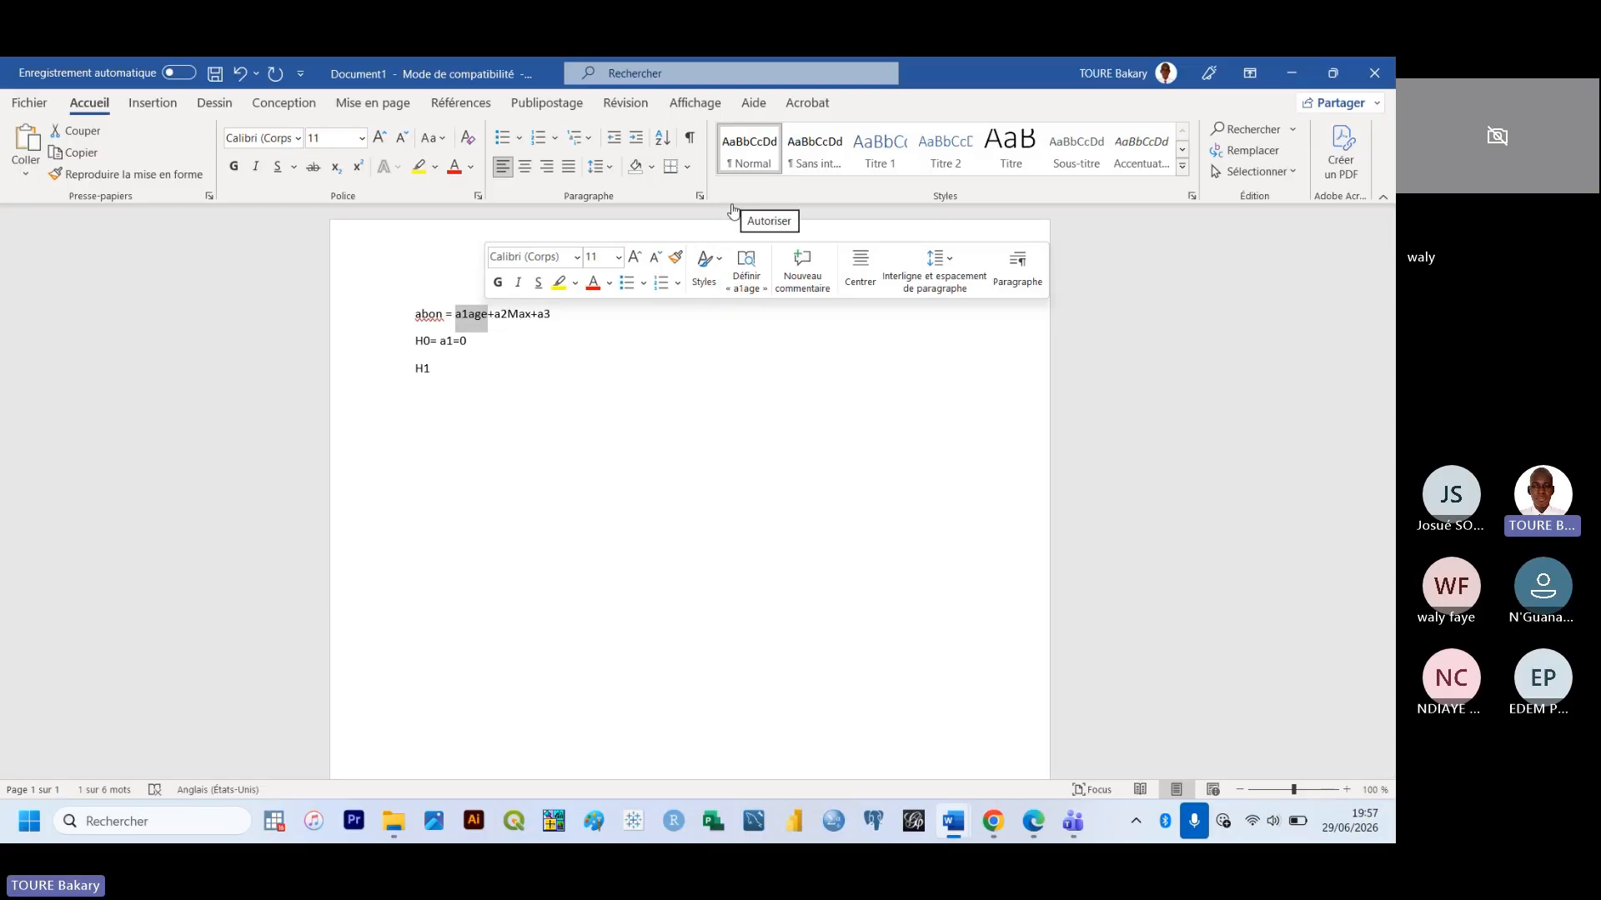
pyautogui.click(439, 353)
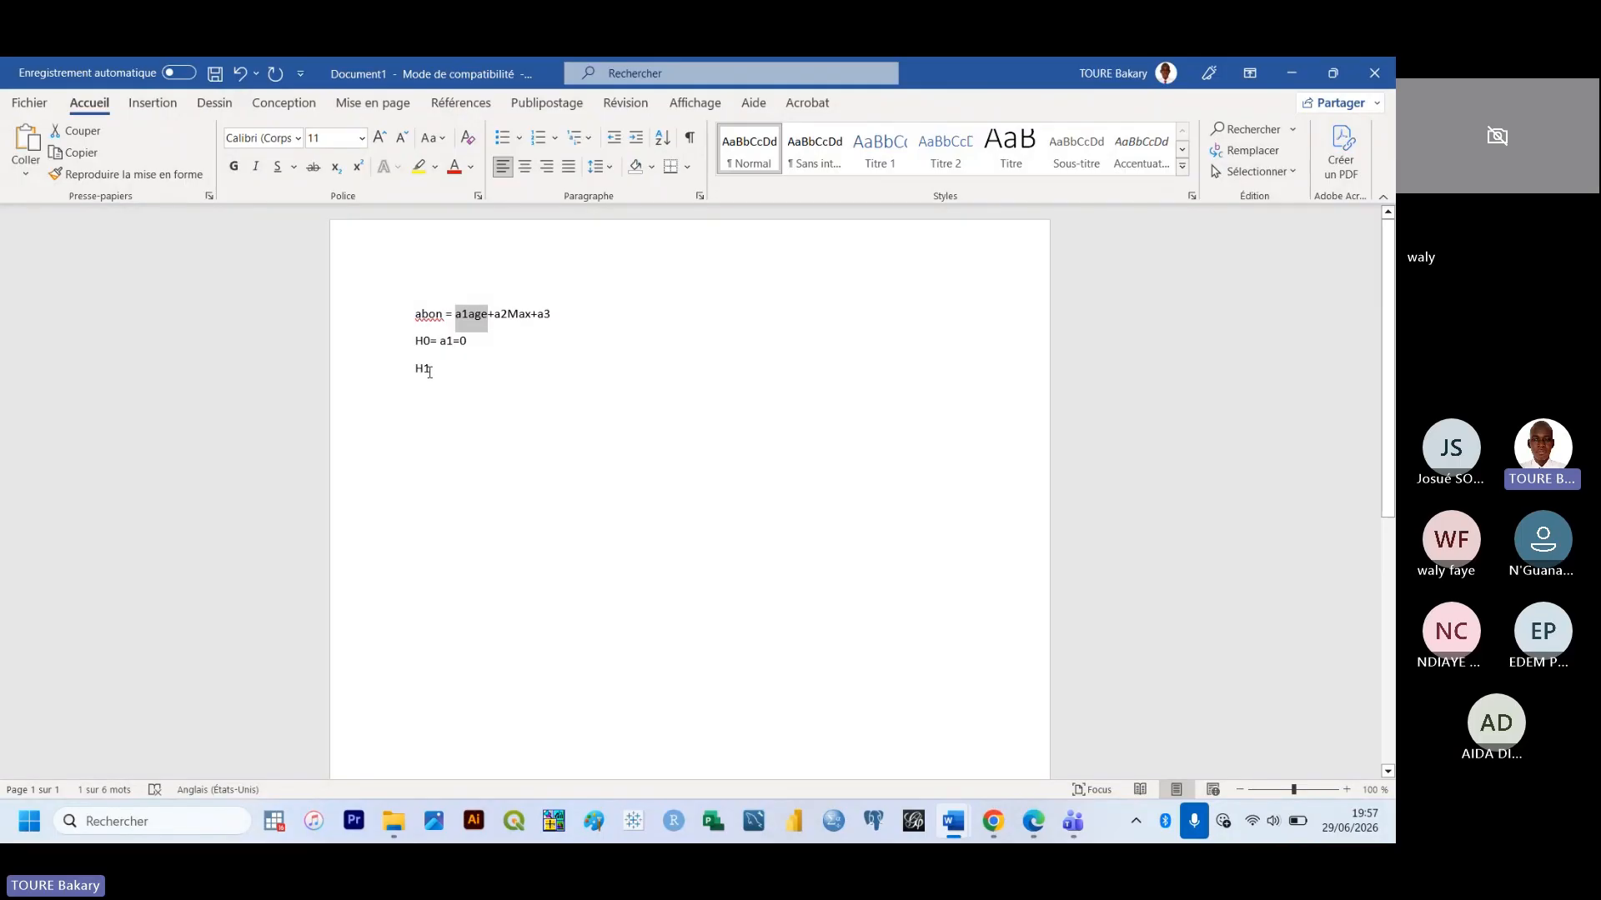
# Complete the second hypothesis line as "H1=a2=0"
pyautogui.click(429, 370)
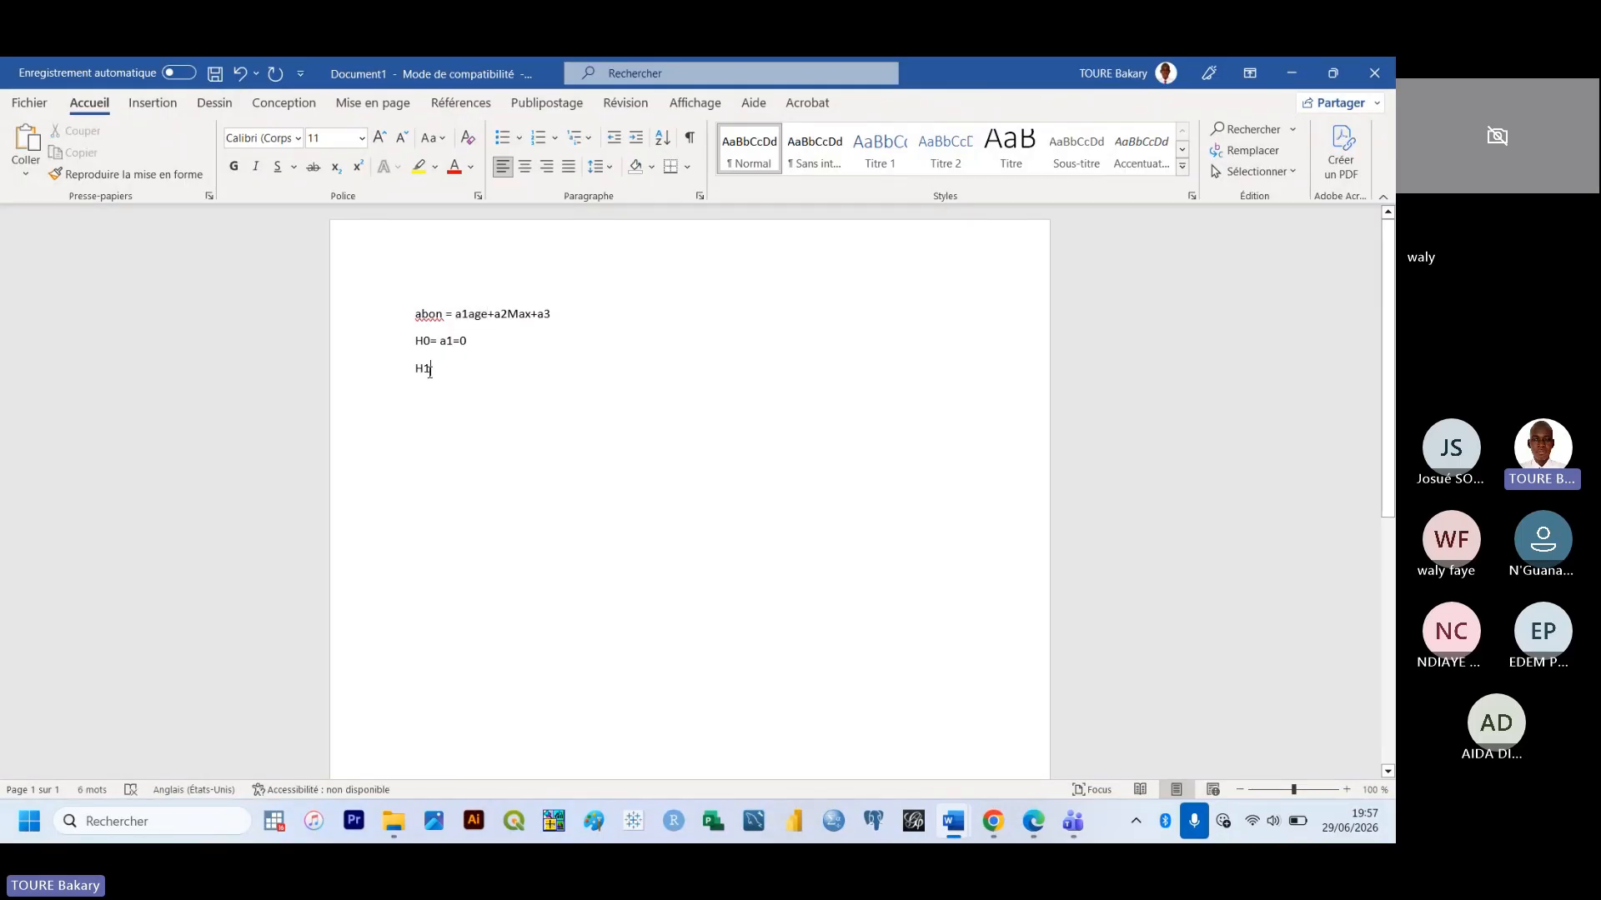
pyautogui.write('=')
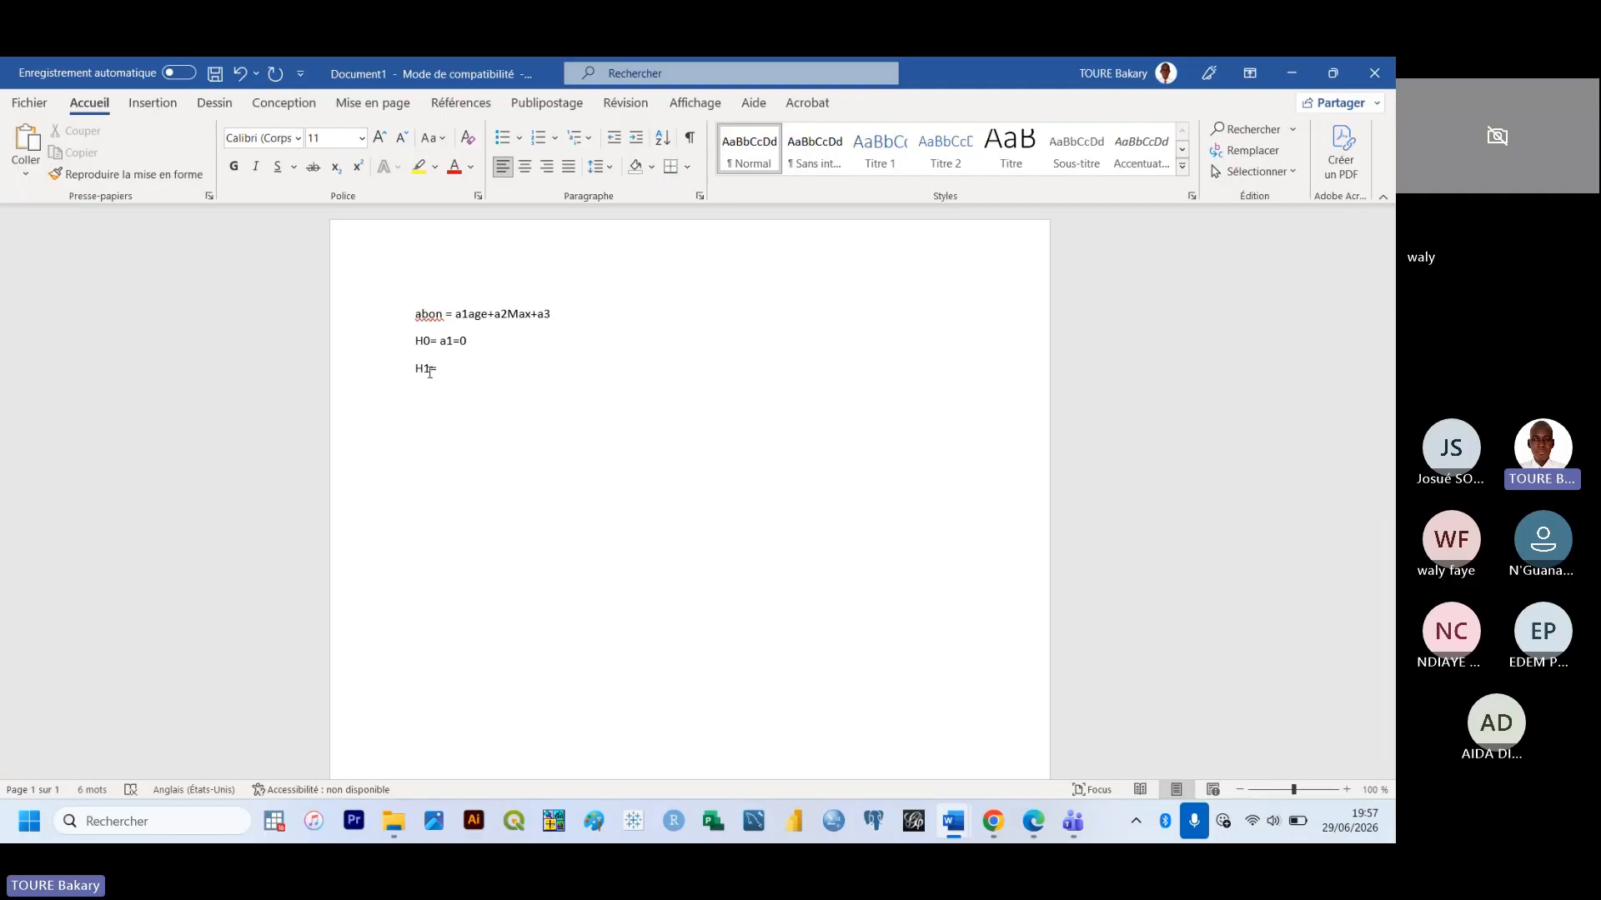
pyautogui.write('a2=0')
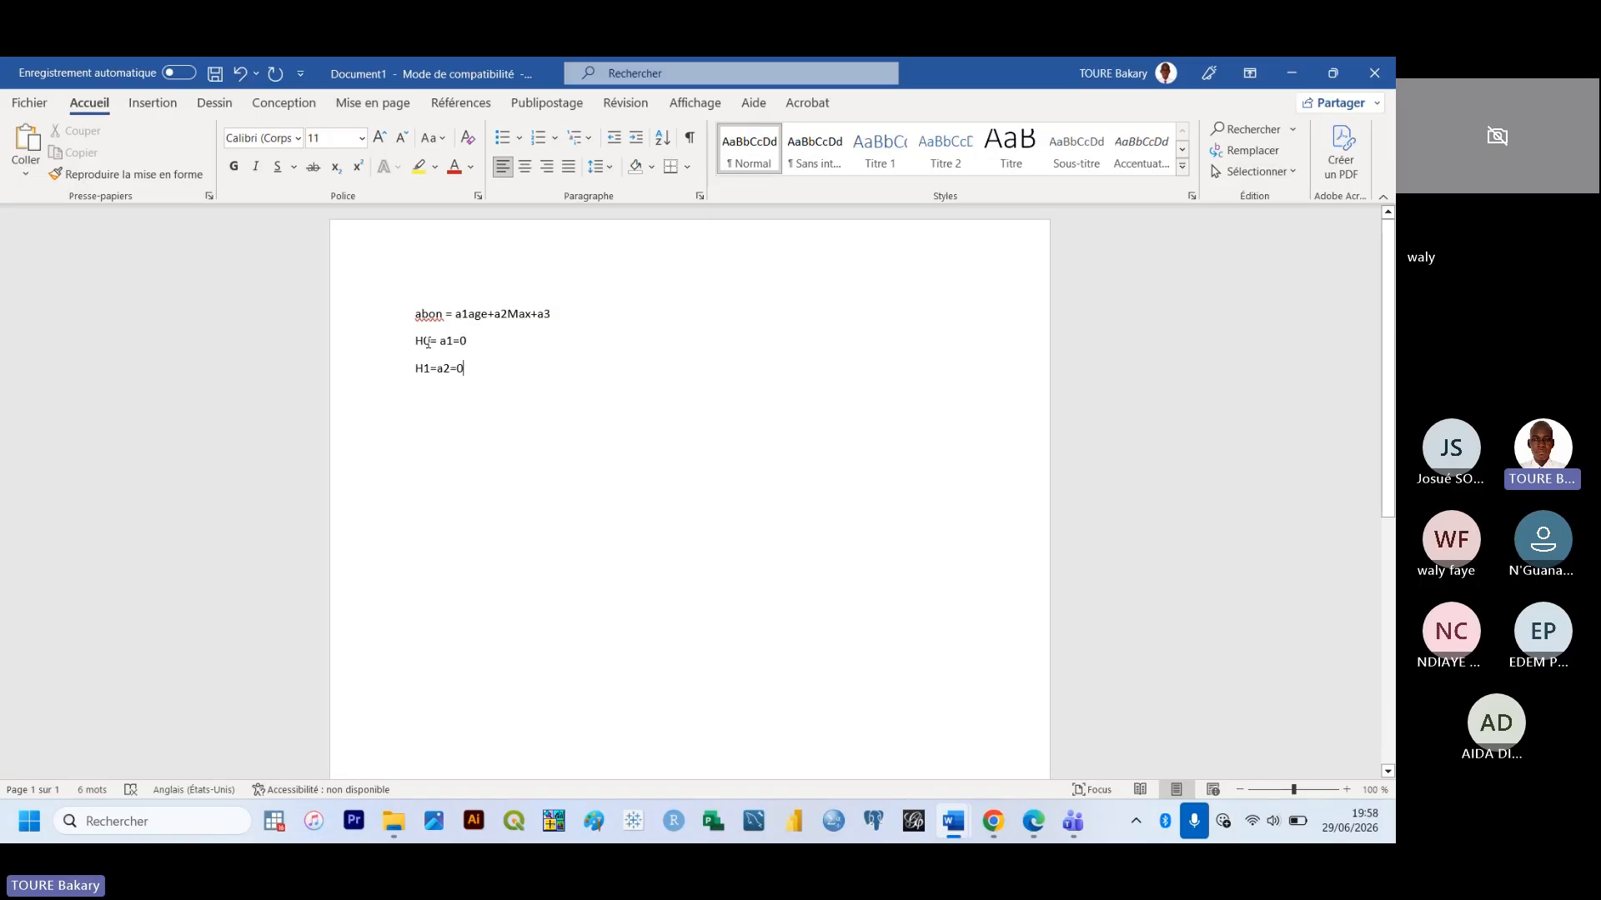
# Leave a blank line below H1 and start the decision rule with "Si Proba>(0,05) on va rejett"
pyautogui.click(457, 373)
pyautogui.click(472, 366)
pyautogui.click(509, 316)
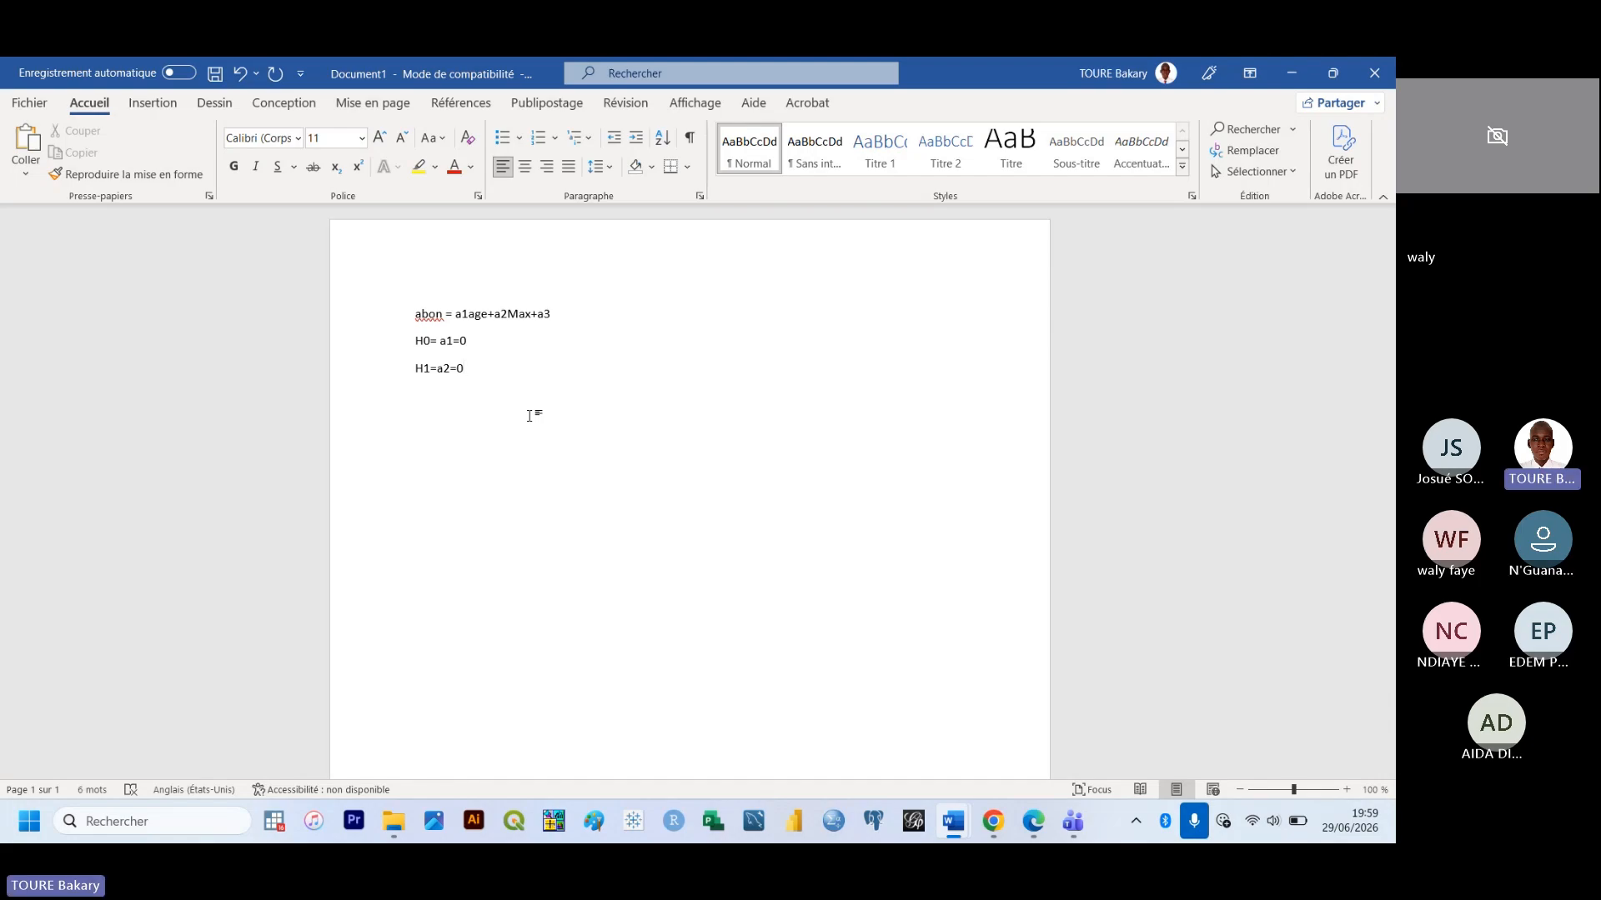
pyautogui.press('Return')
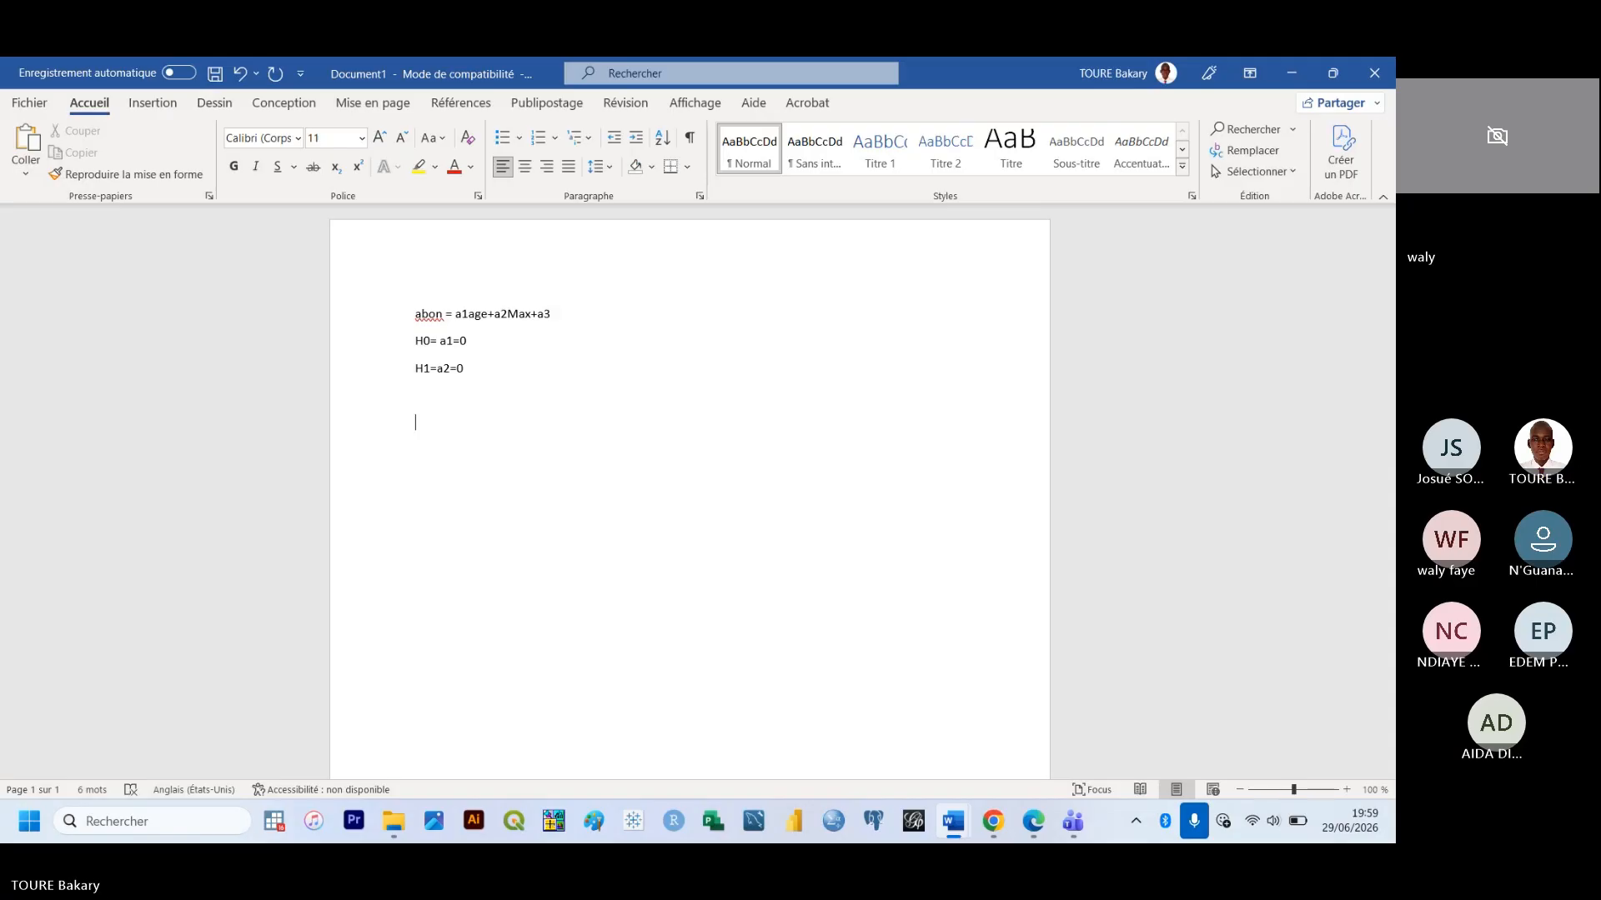
pyautogui.write('$i')
pyautogui.write(' Prob')
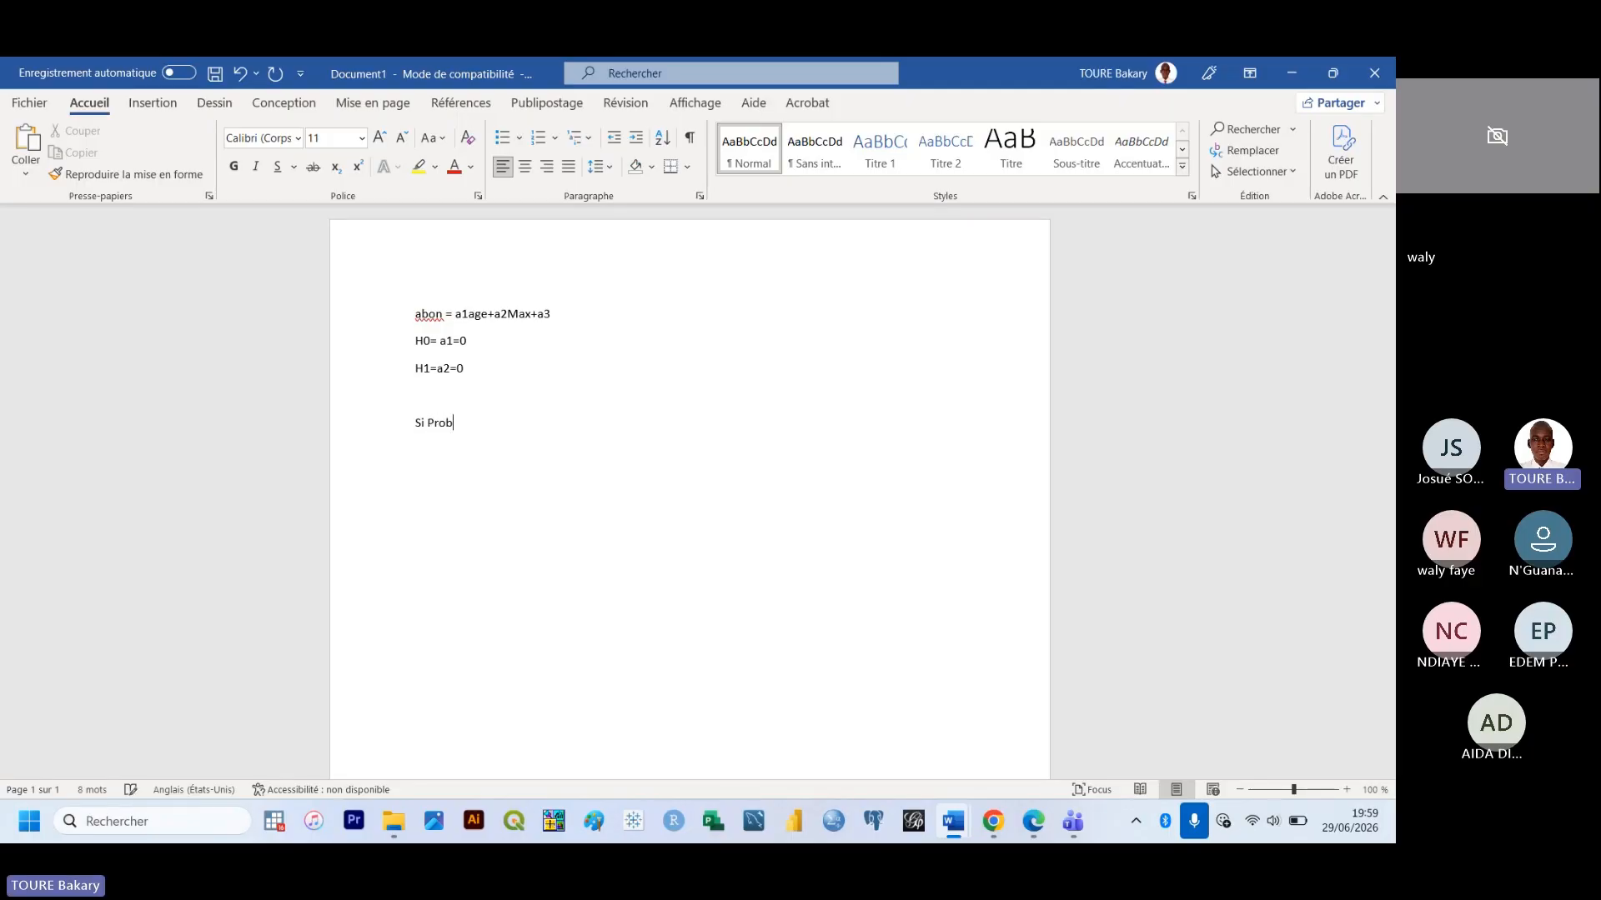
pyautogui.write('a>')
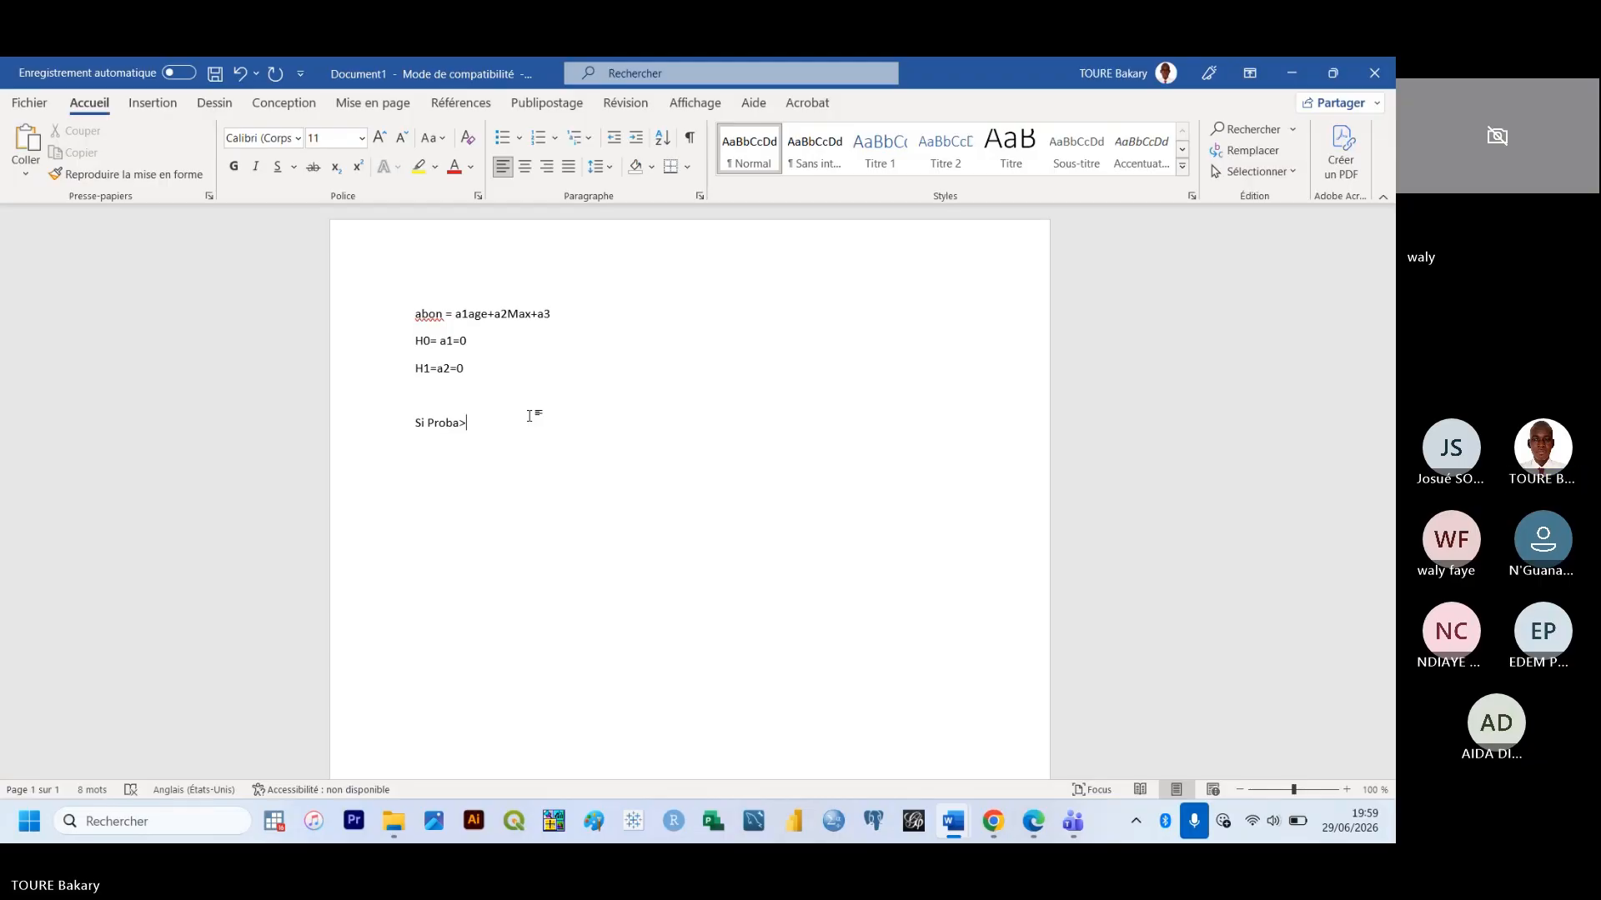
pyautogui.write('(')
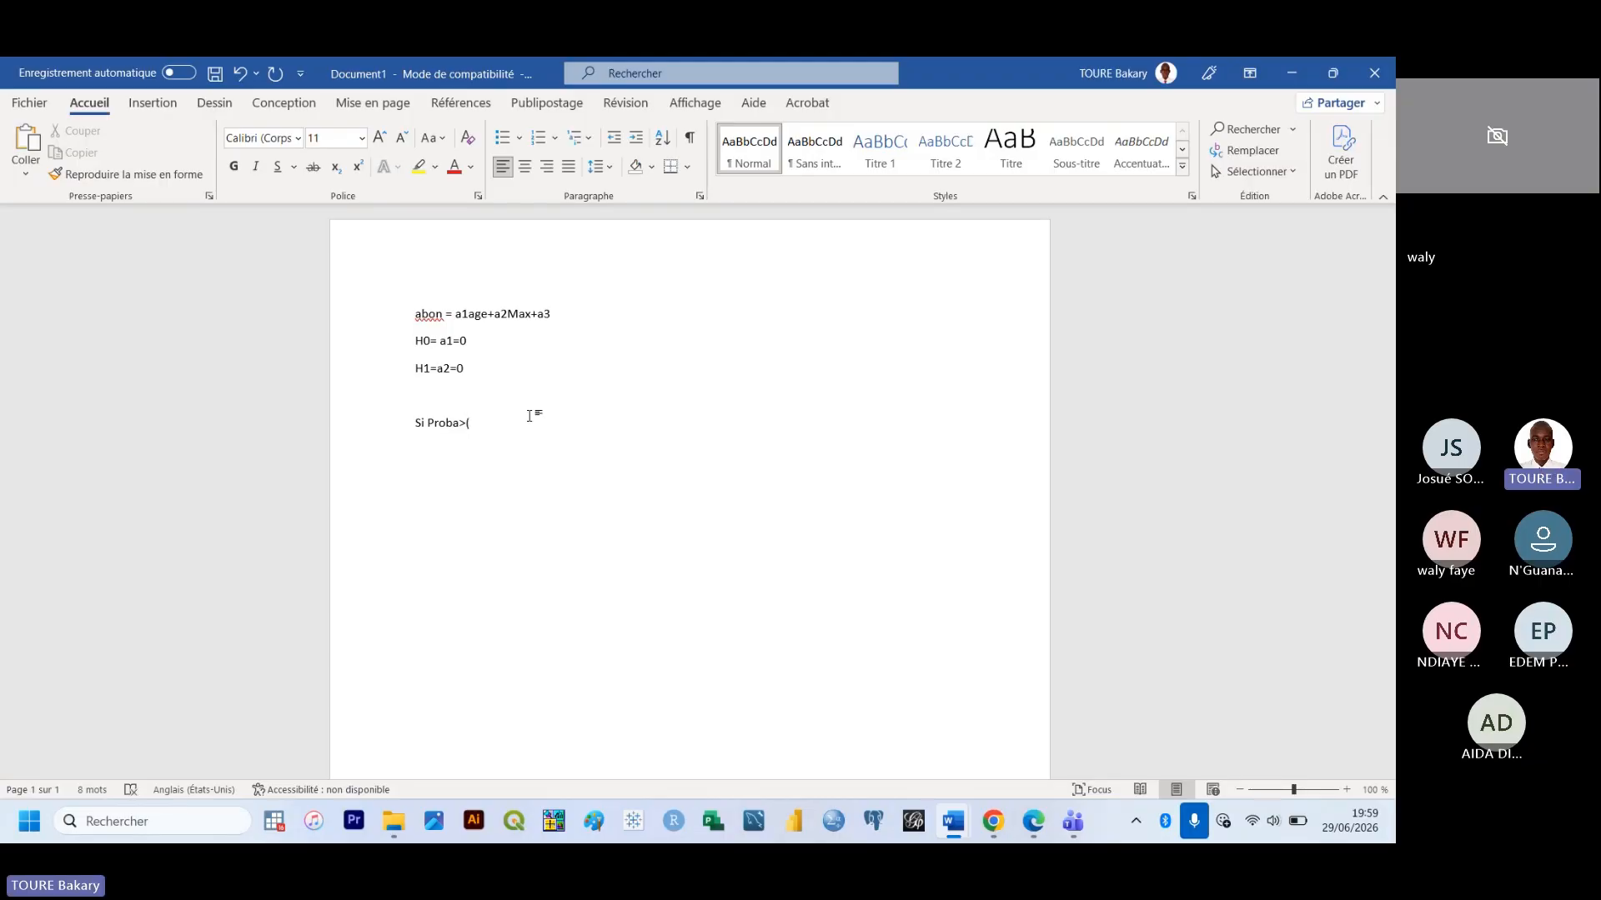
pyautogui.write('0,05')
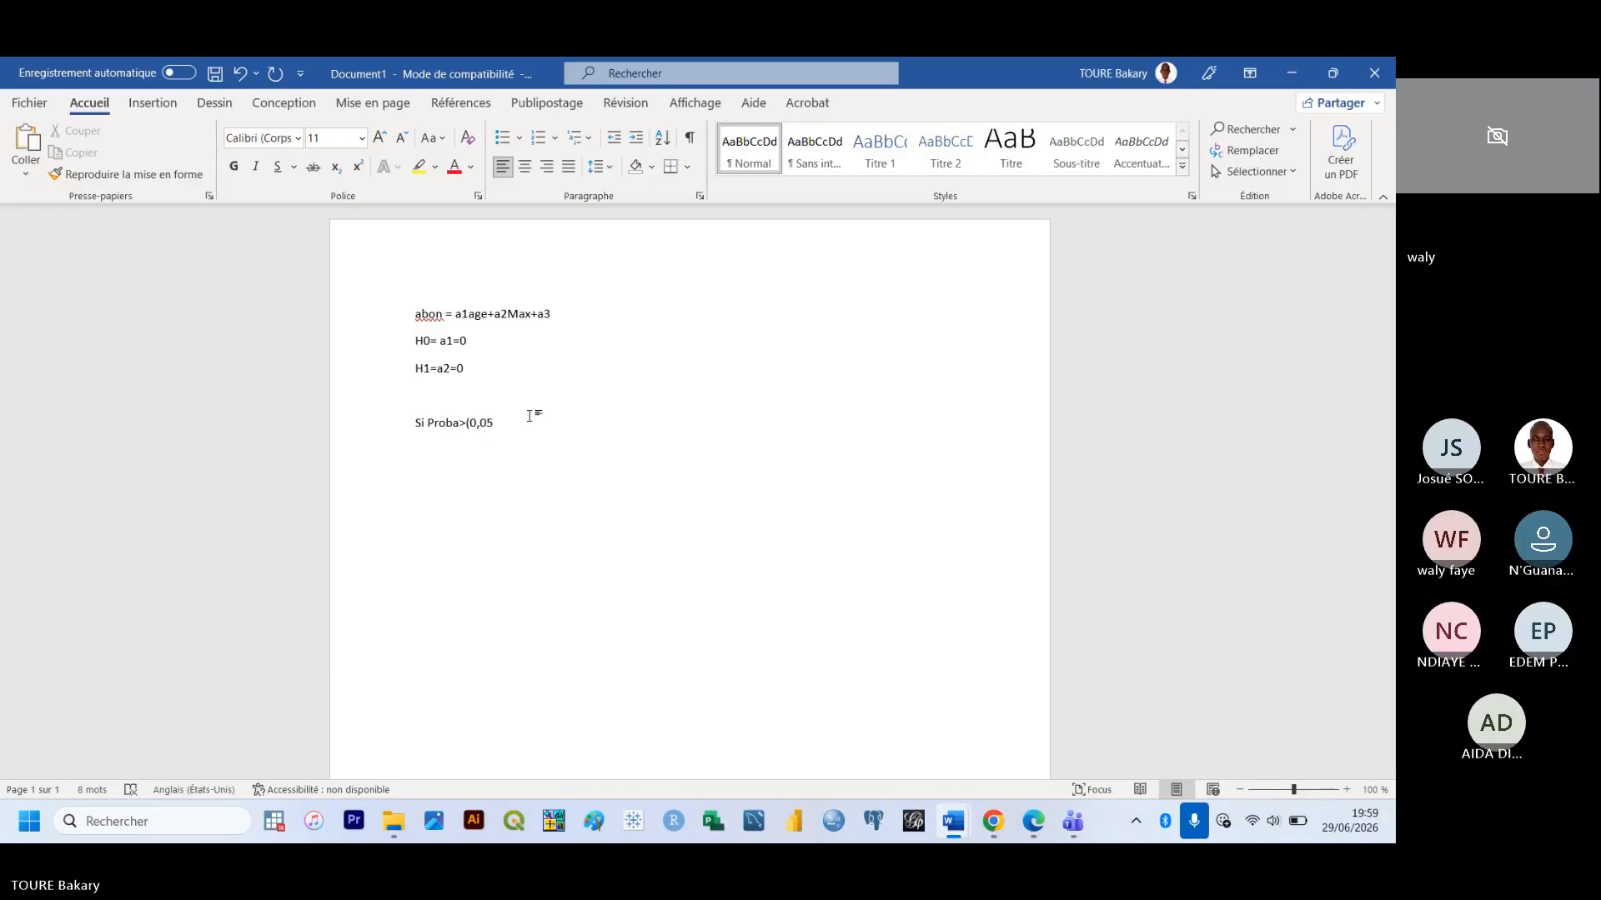
pyautogui.write(') on va ')
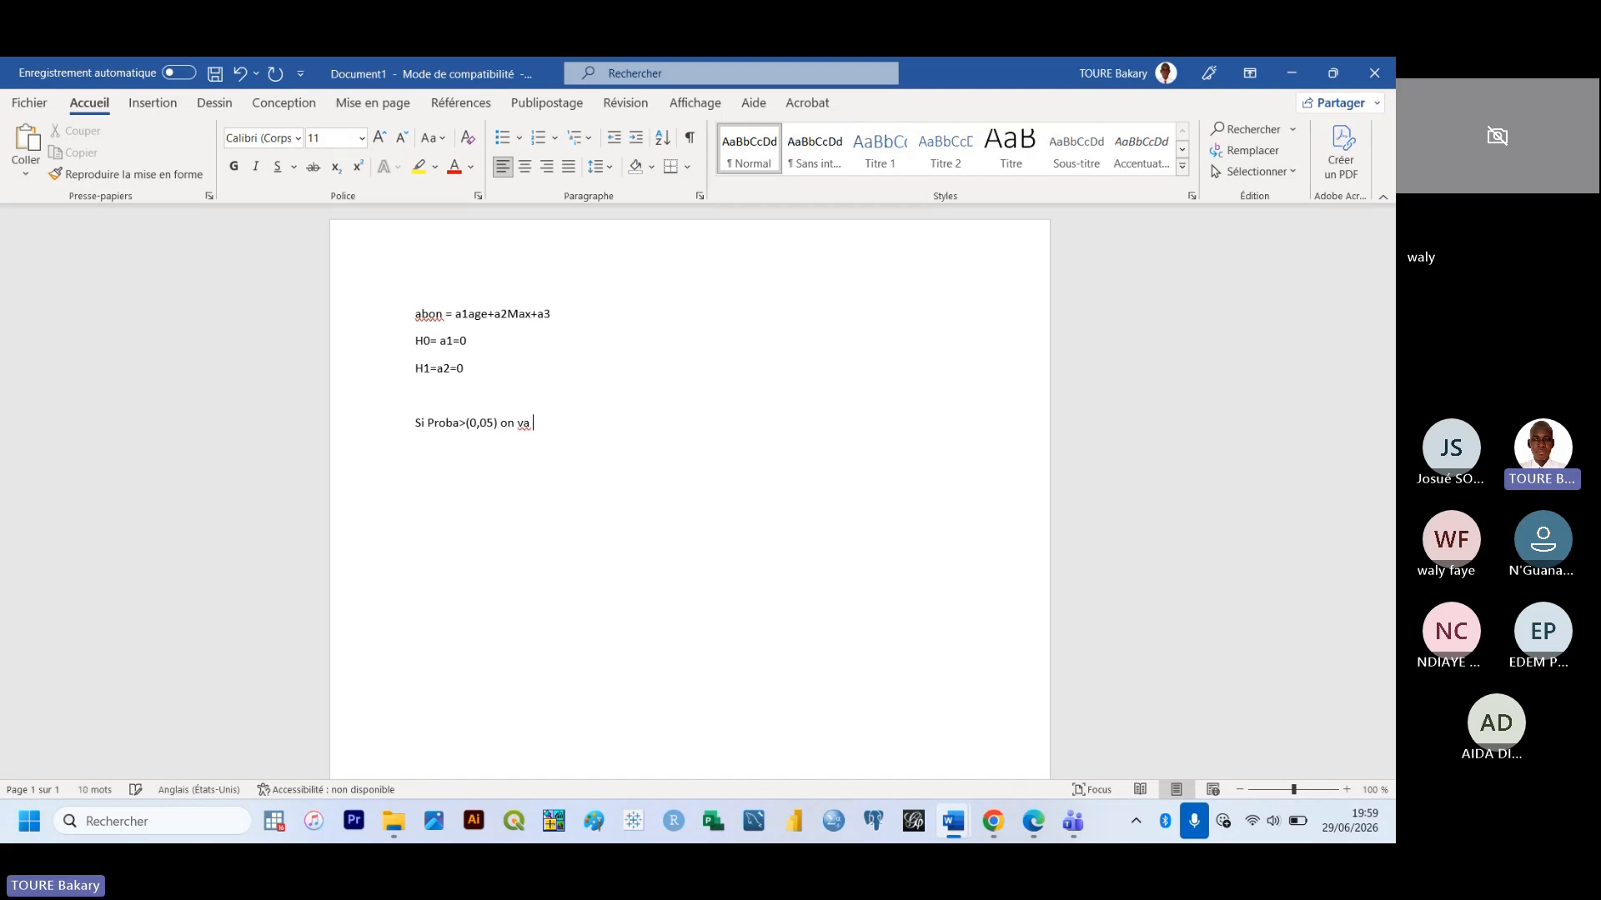
pyautogui.write('rejett')
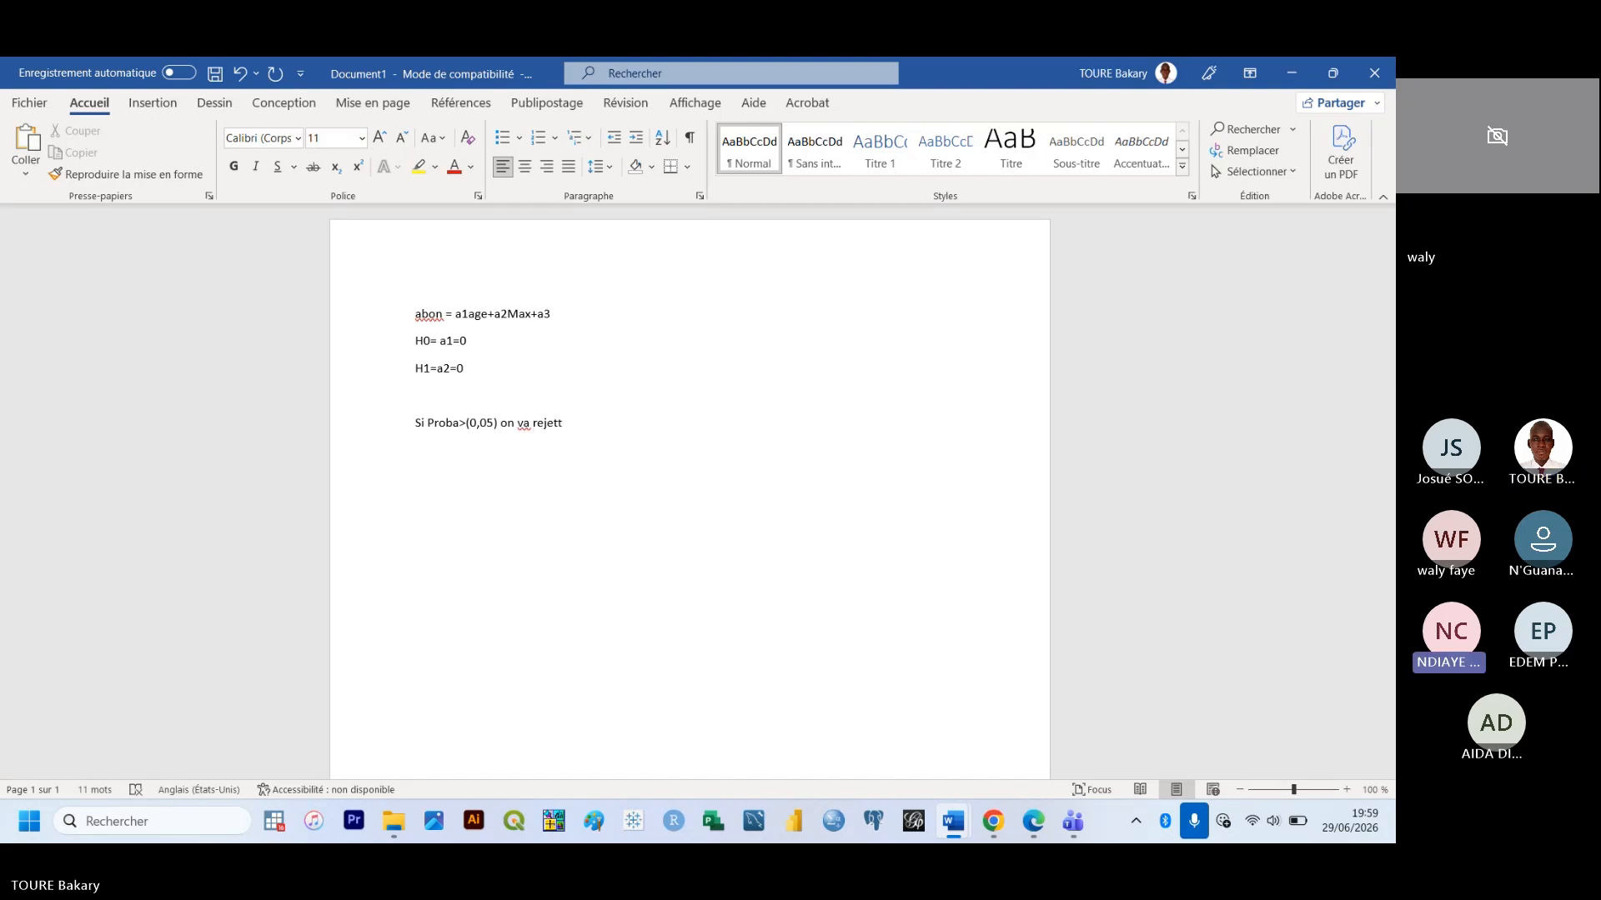
# Enlarge the document view to 190 % so the equation, hypotheses and decision rule are easier to read
pyautogui.click(1186, 744)
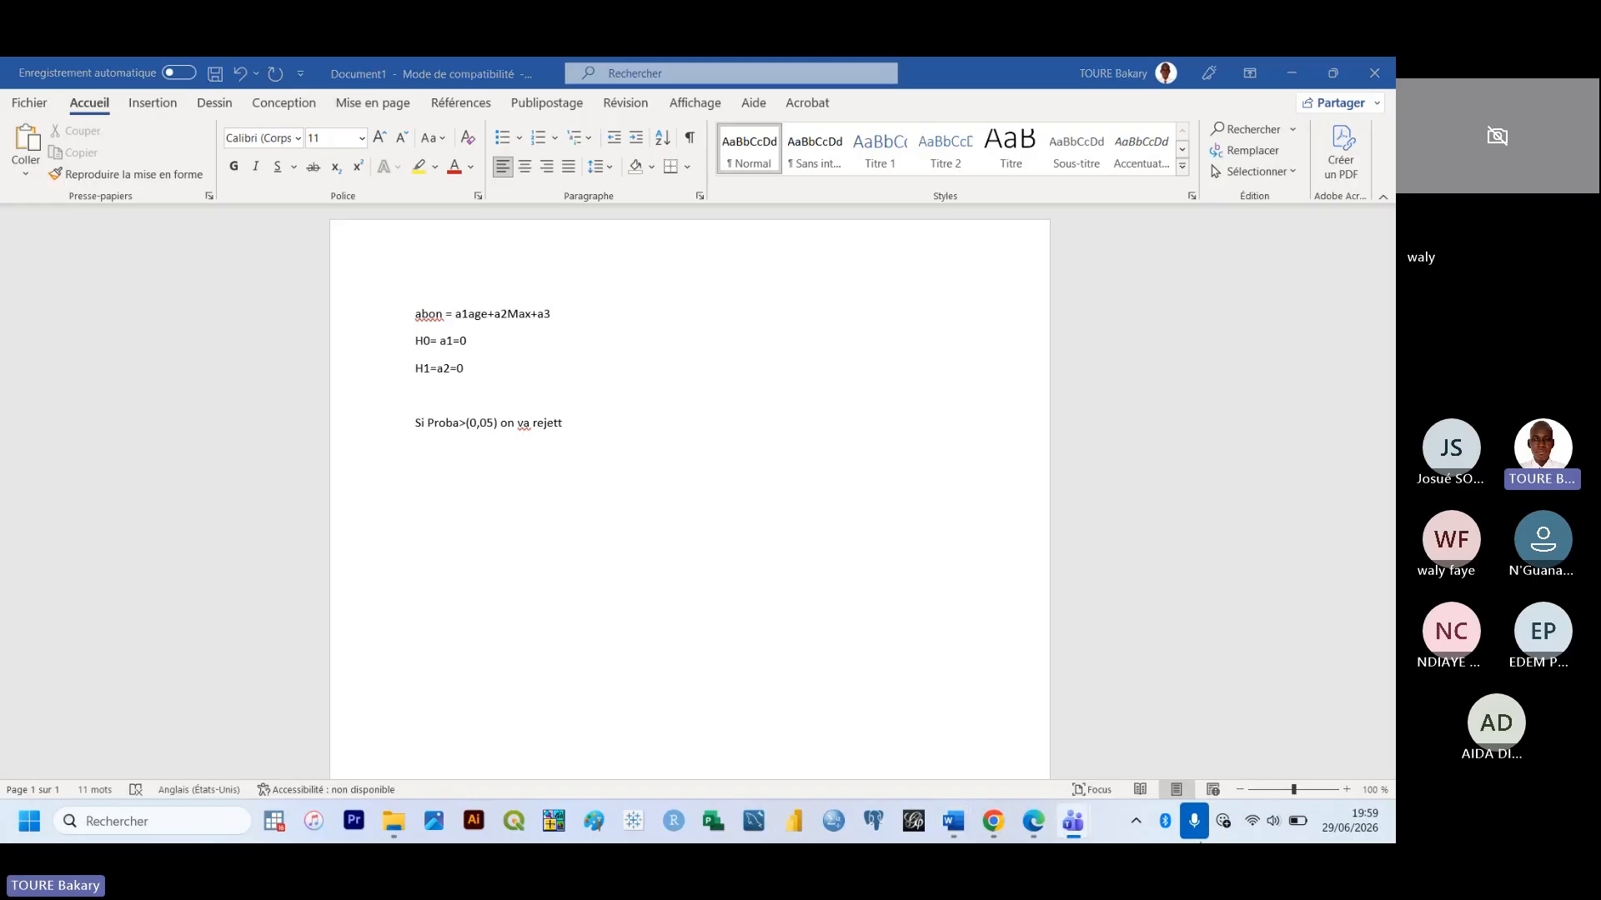
pyautogui.click(1347, 789)
pyautogui.click(1347, 790)
pyautogui.click(1347, 790)
pyautogui.click(1346, 789)
pyautogui.click(1347, 789)
pyautogui.click(1346, 789)
pyautogui.click(1346, 789)
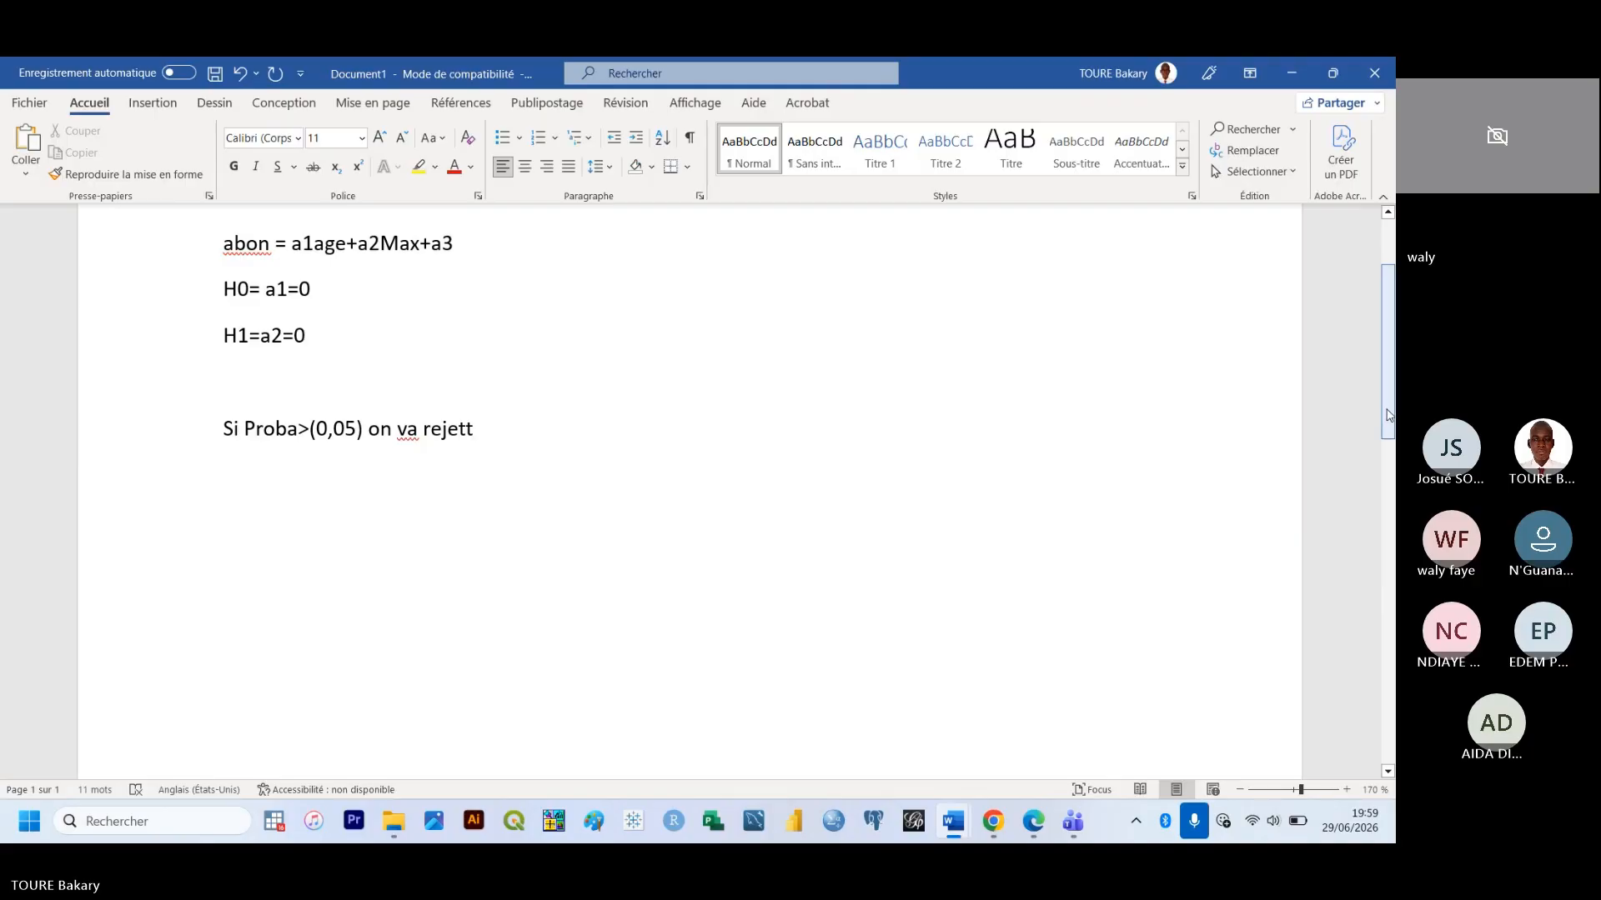
pyautogui.scroll(2, 1388, 414)
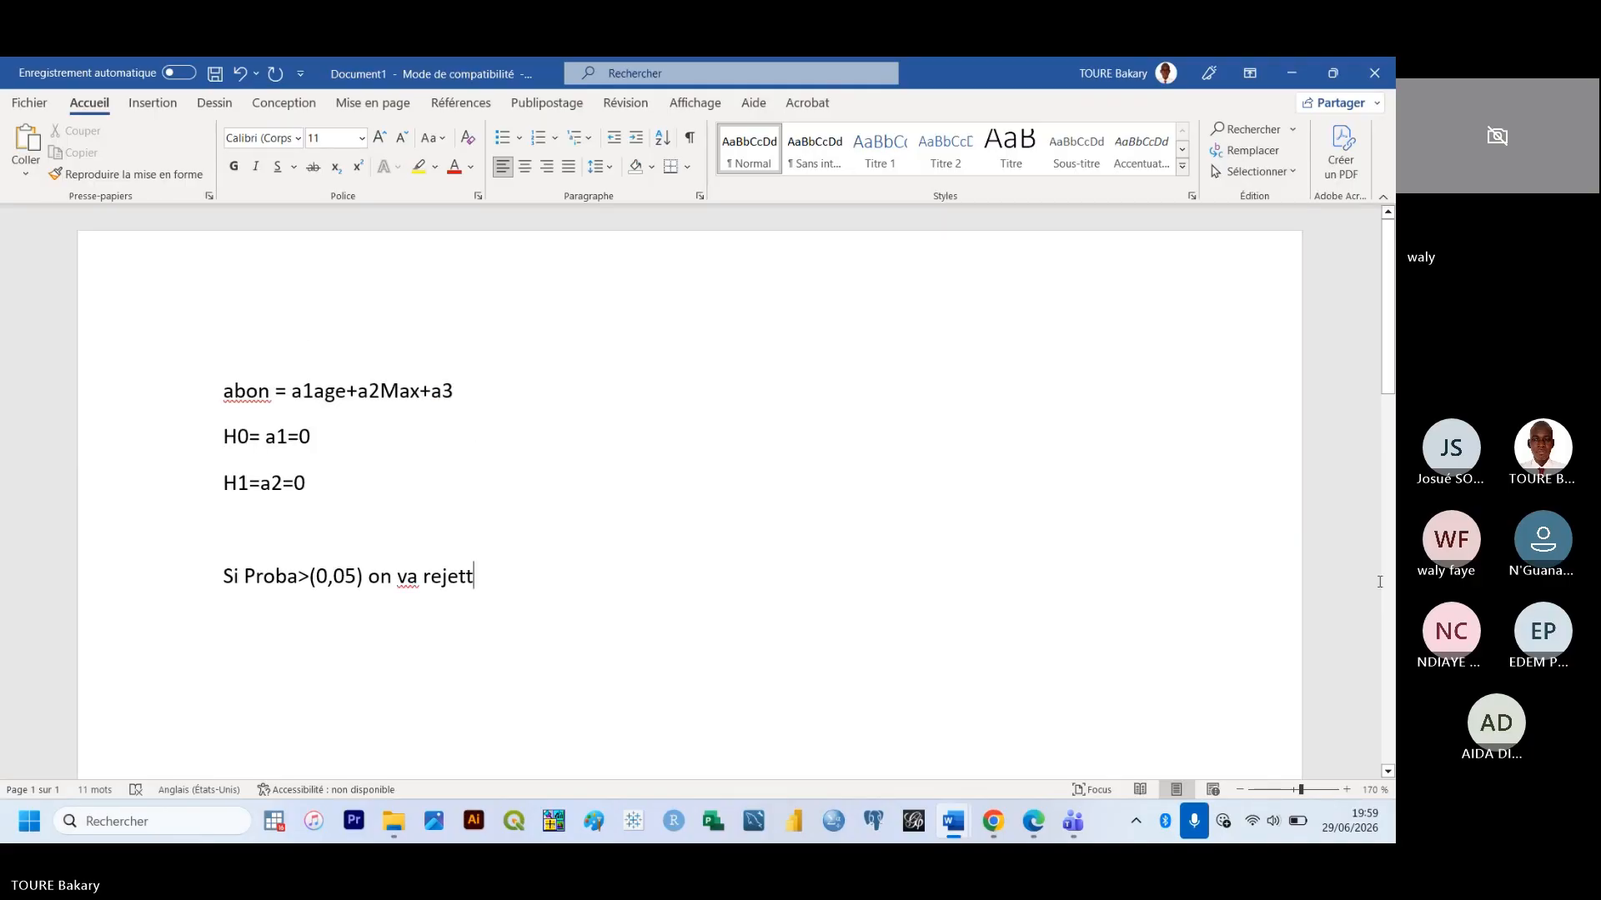
pyautogui.click(1346, 790)
pyautogui.click(1346, 789)
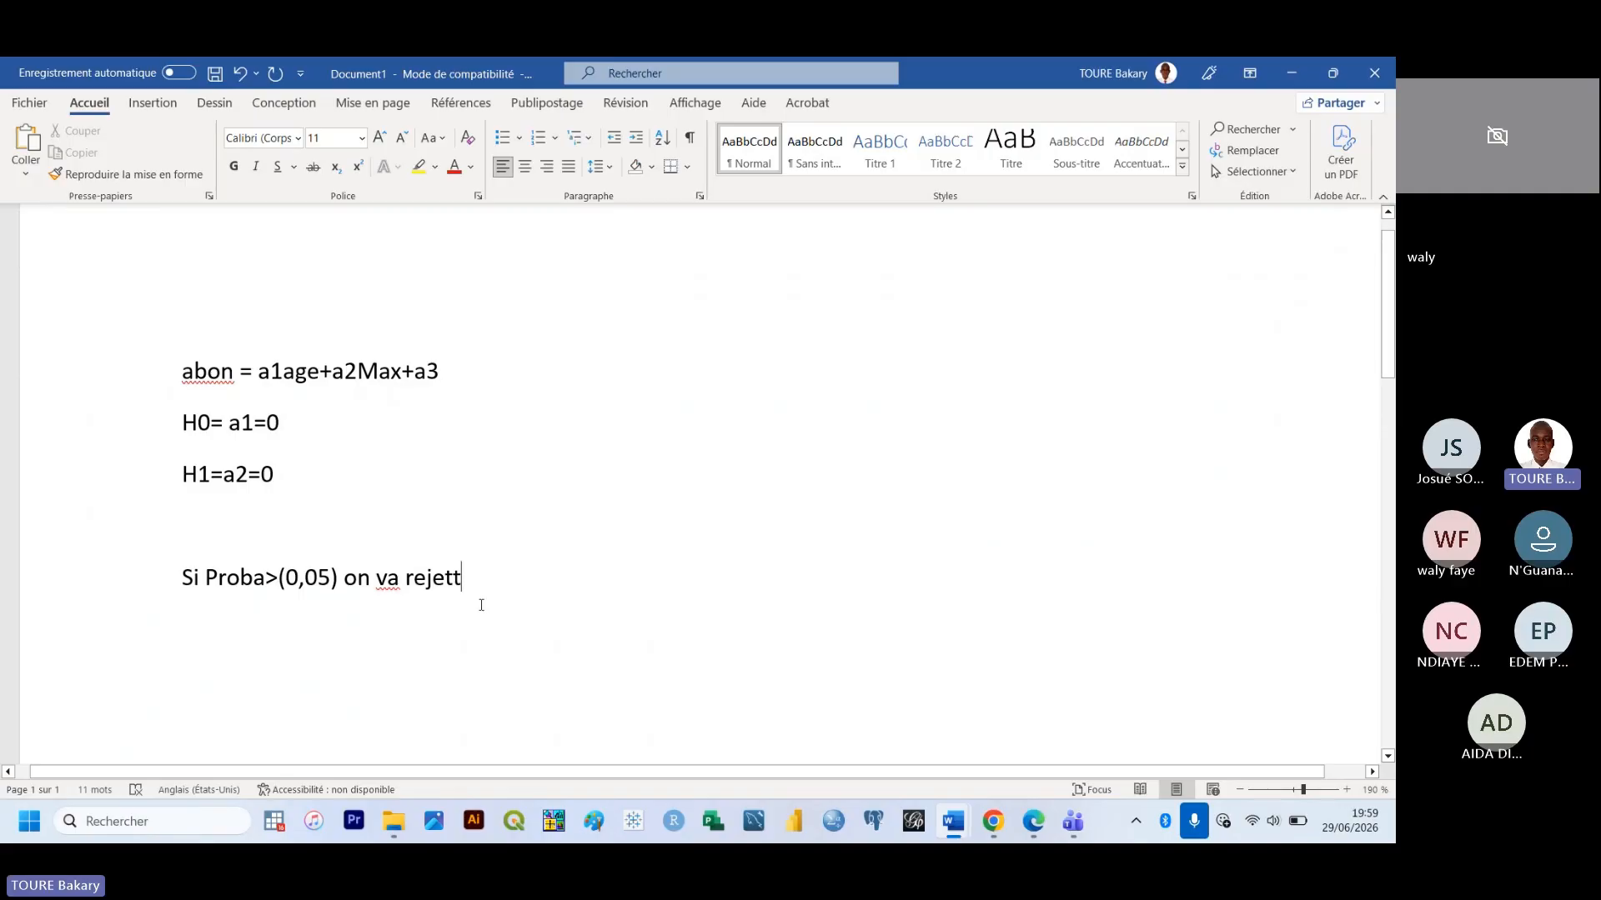
# Complete the first decision rule as "Si Proba>(0,05) on va rejetté HO" and start a new line below it
pyautogui.write('é H')
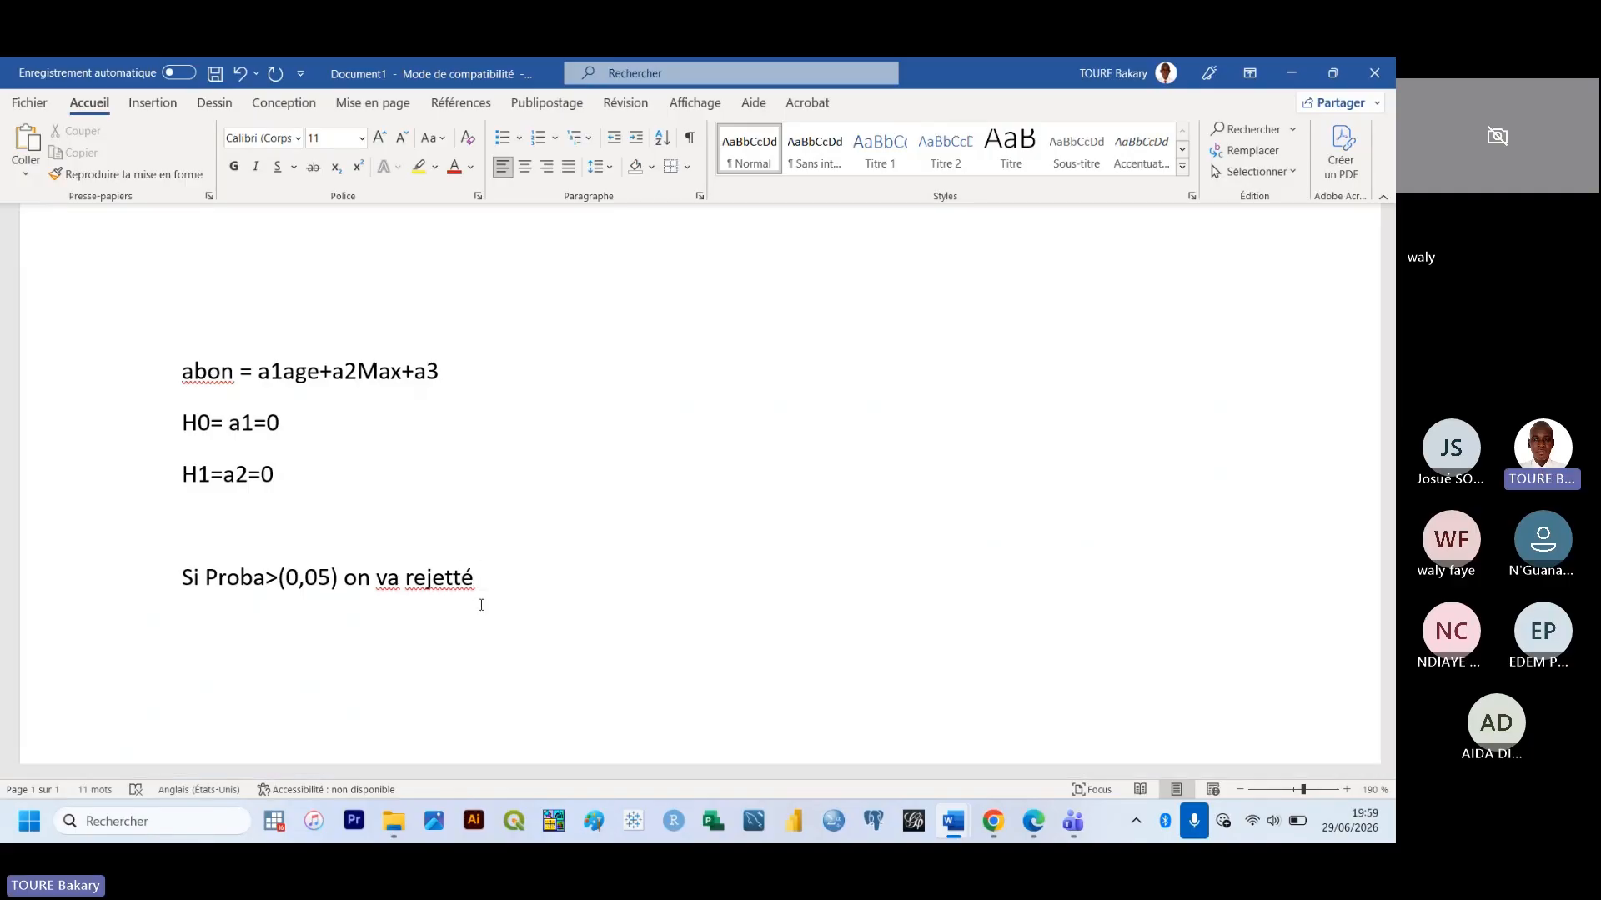
pyautogui.write('O')
pyautogui.press('Return')
# Begin the second decision rule with "si Proba"
pyautogui.write('s')
pyautogui.press('BackSpace')
pyautogui.write('s')
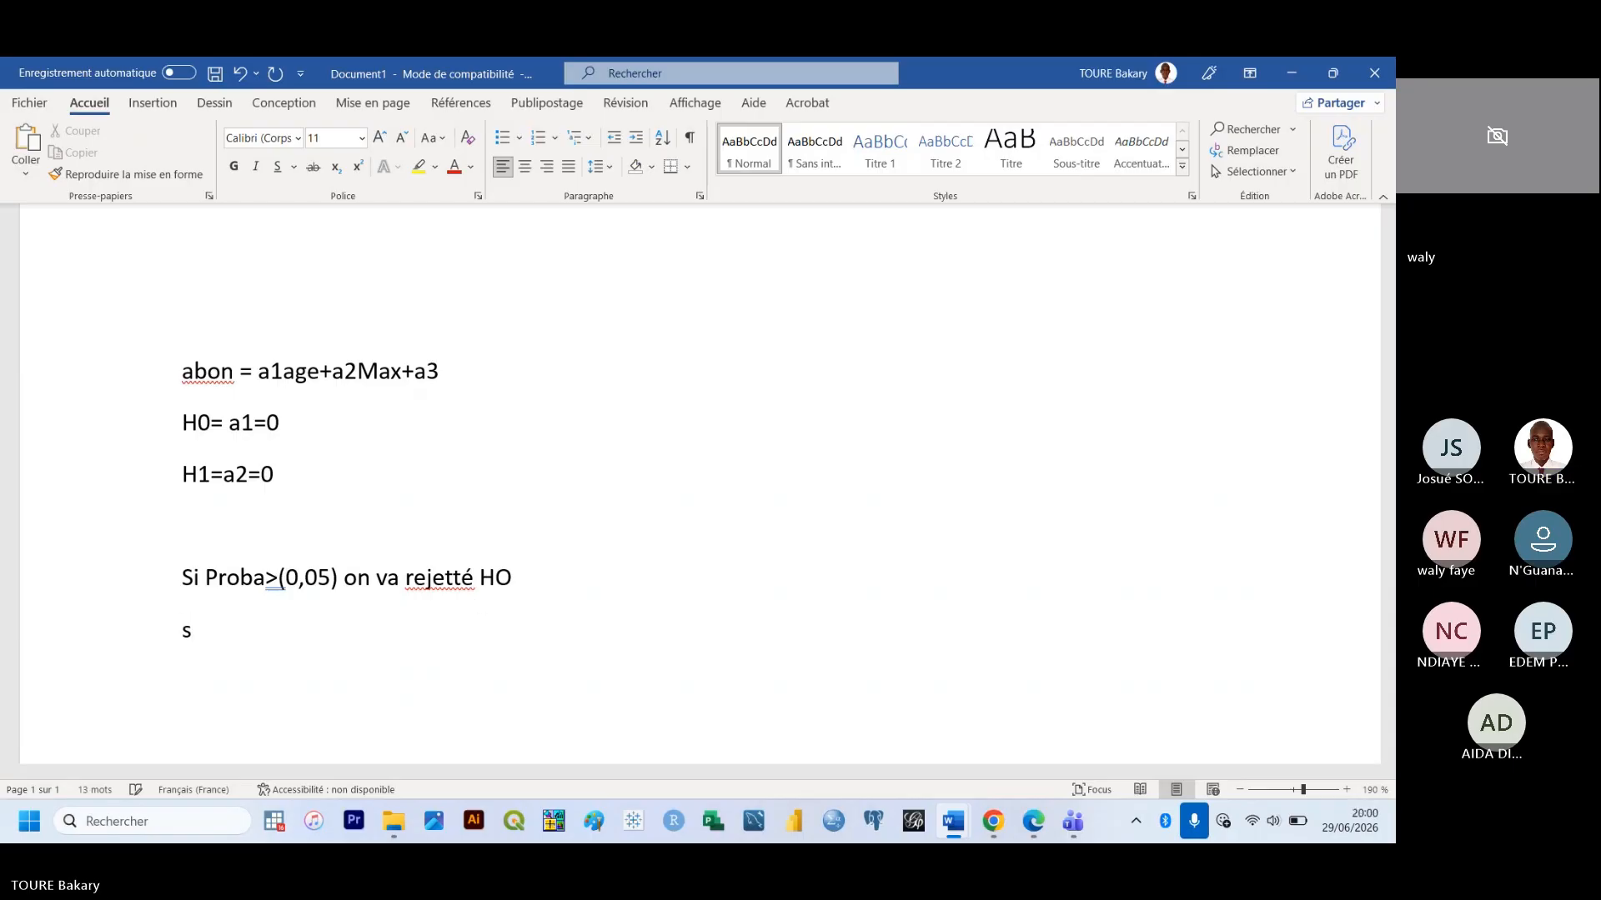
pyautogui.write('i ')
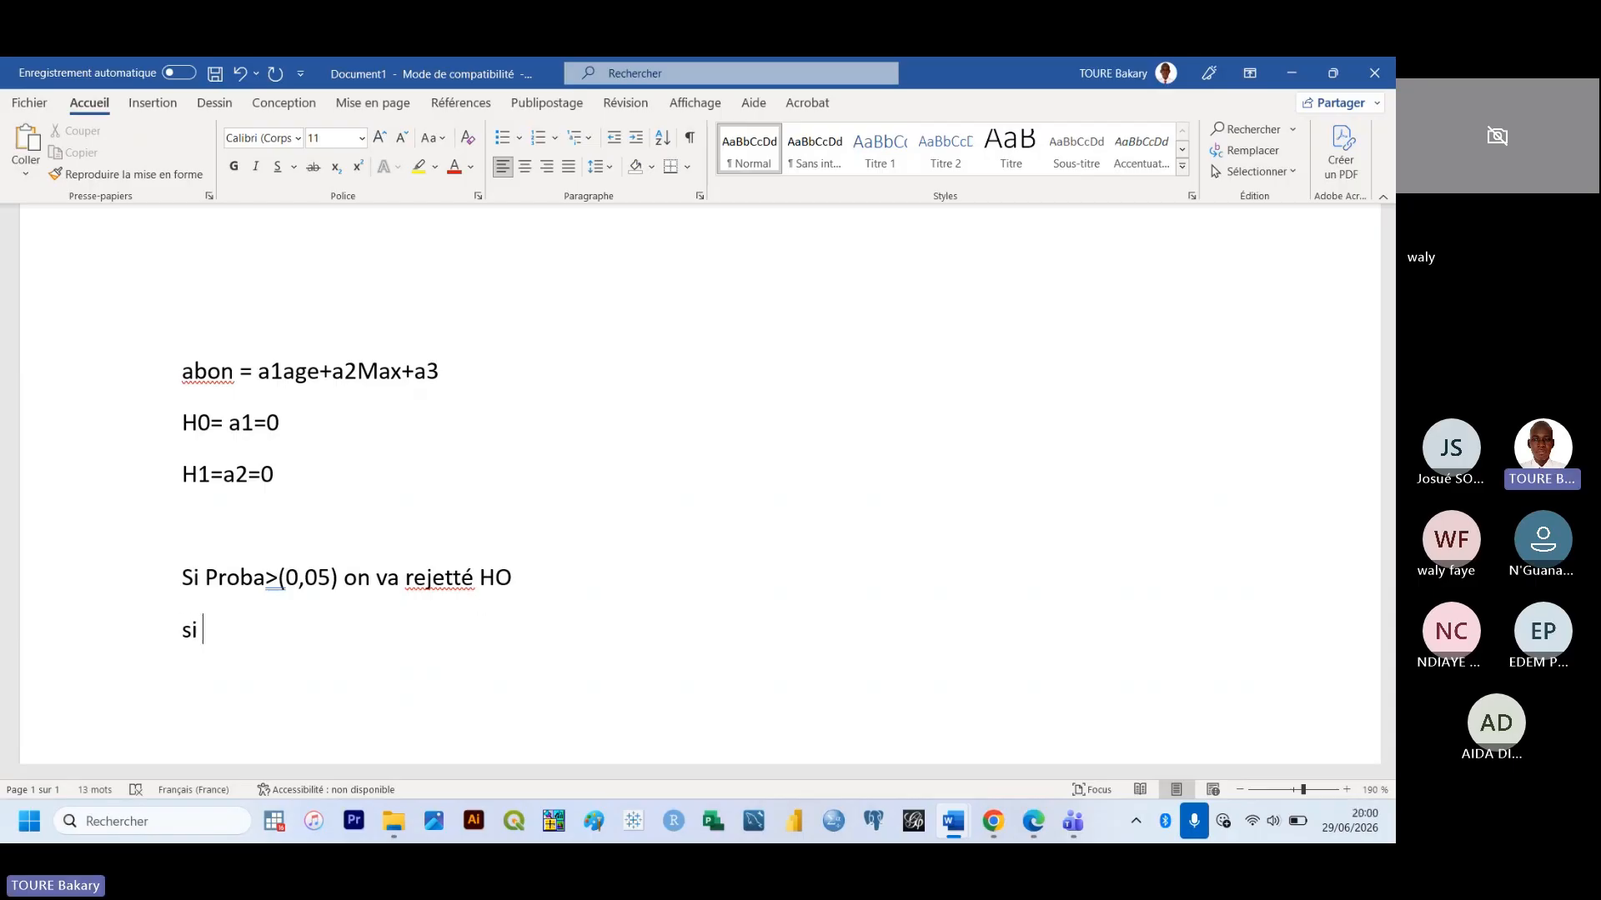
pyautogui.write('pRO')
pyautogui.press('BackSpace')
pyautogui.press('BackSpace')
pyautogui.press('BackSpace')
pyautogui.write('P')
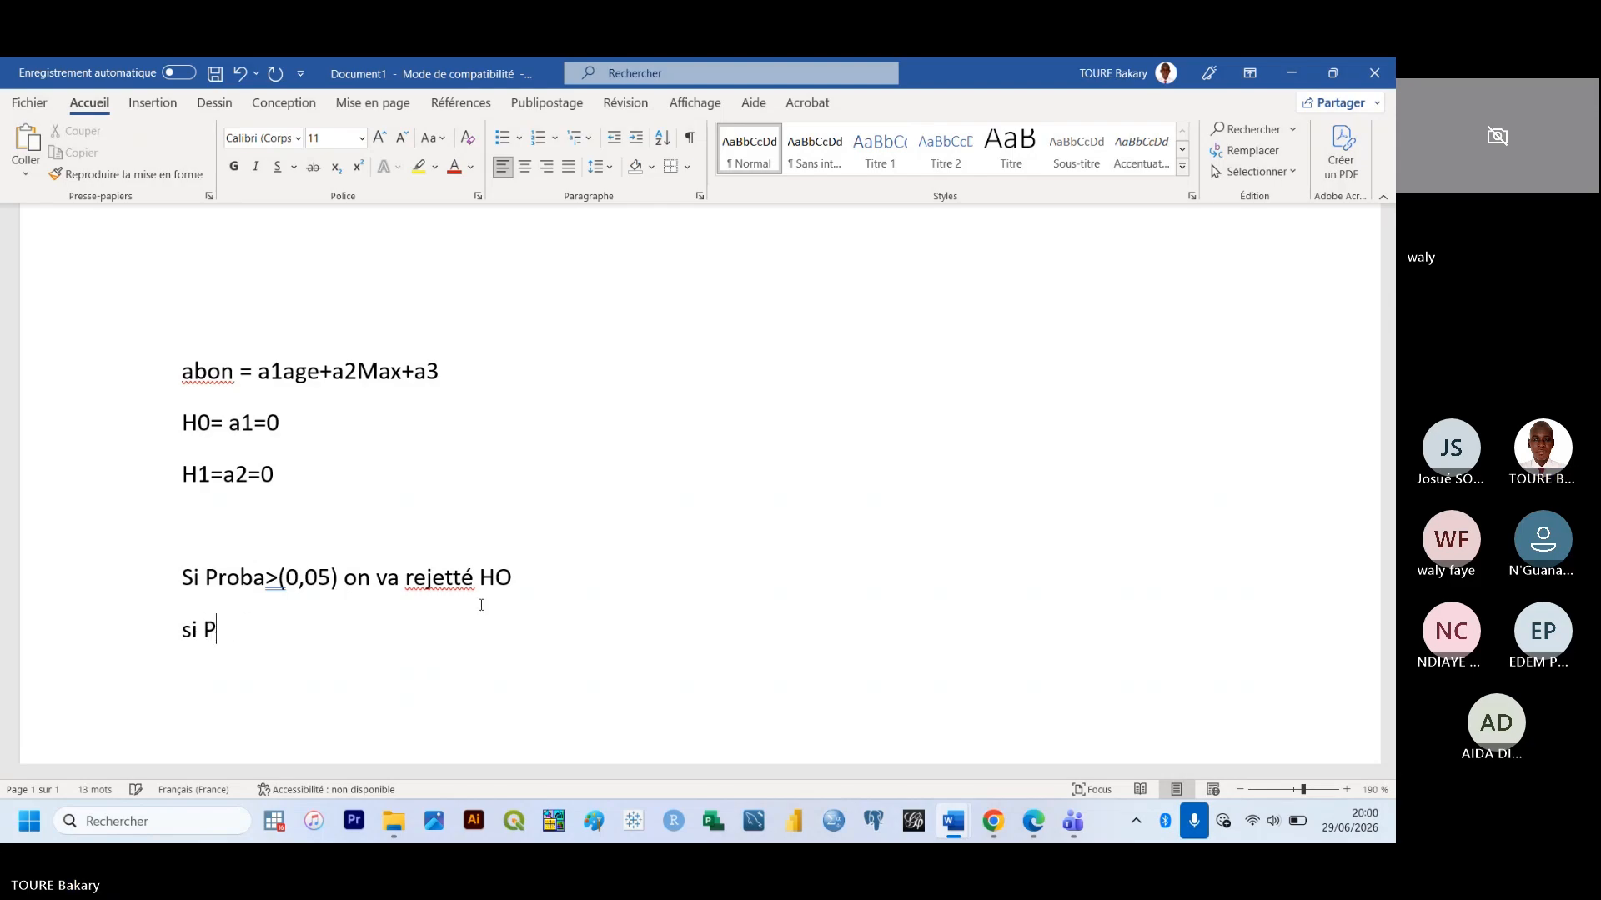
pyautogui.write('roba')
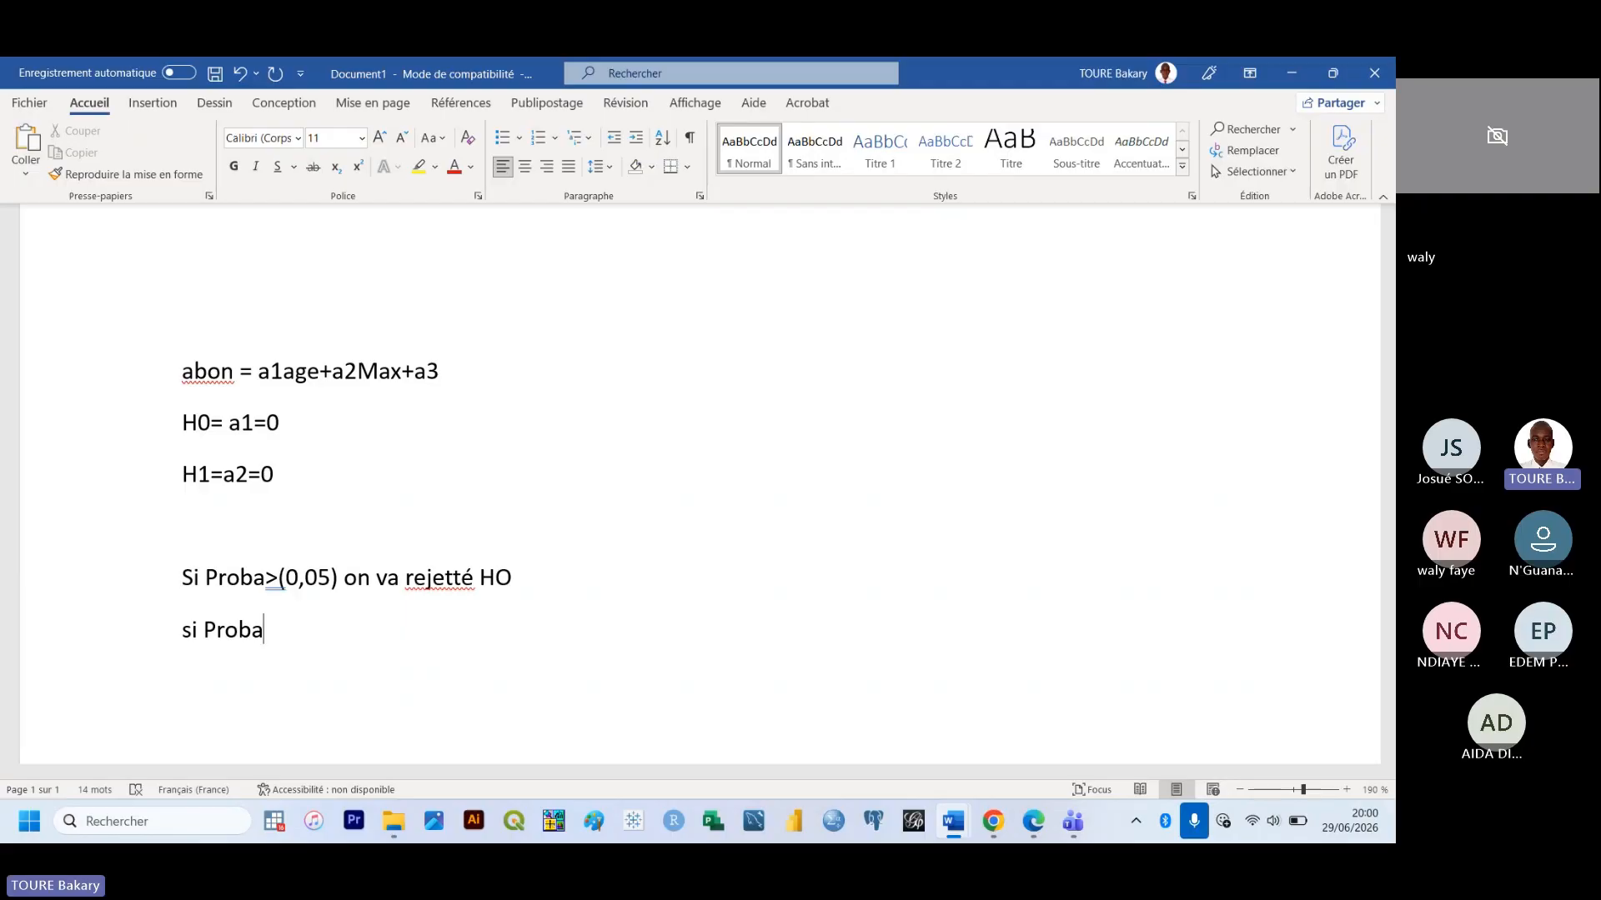
# Finish the second decision rule with "<=(0,05) H0 sera rejetté"
pyautogui.write('>')
pyautogui.press('BackSpace')
pyautogui.write('<')
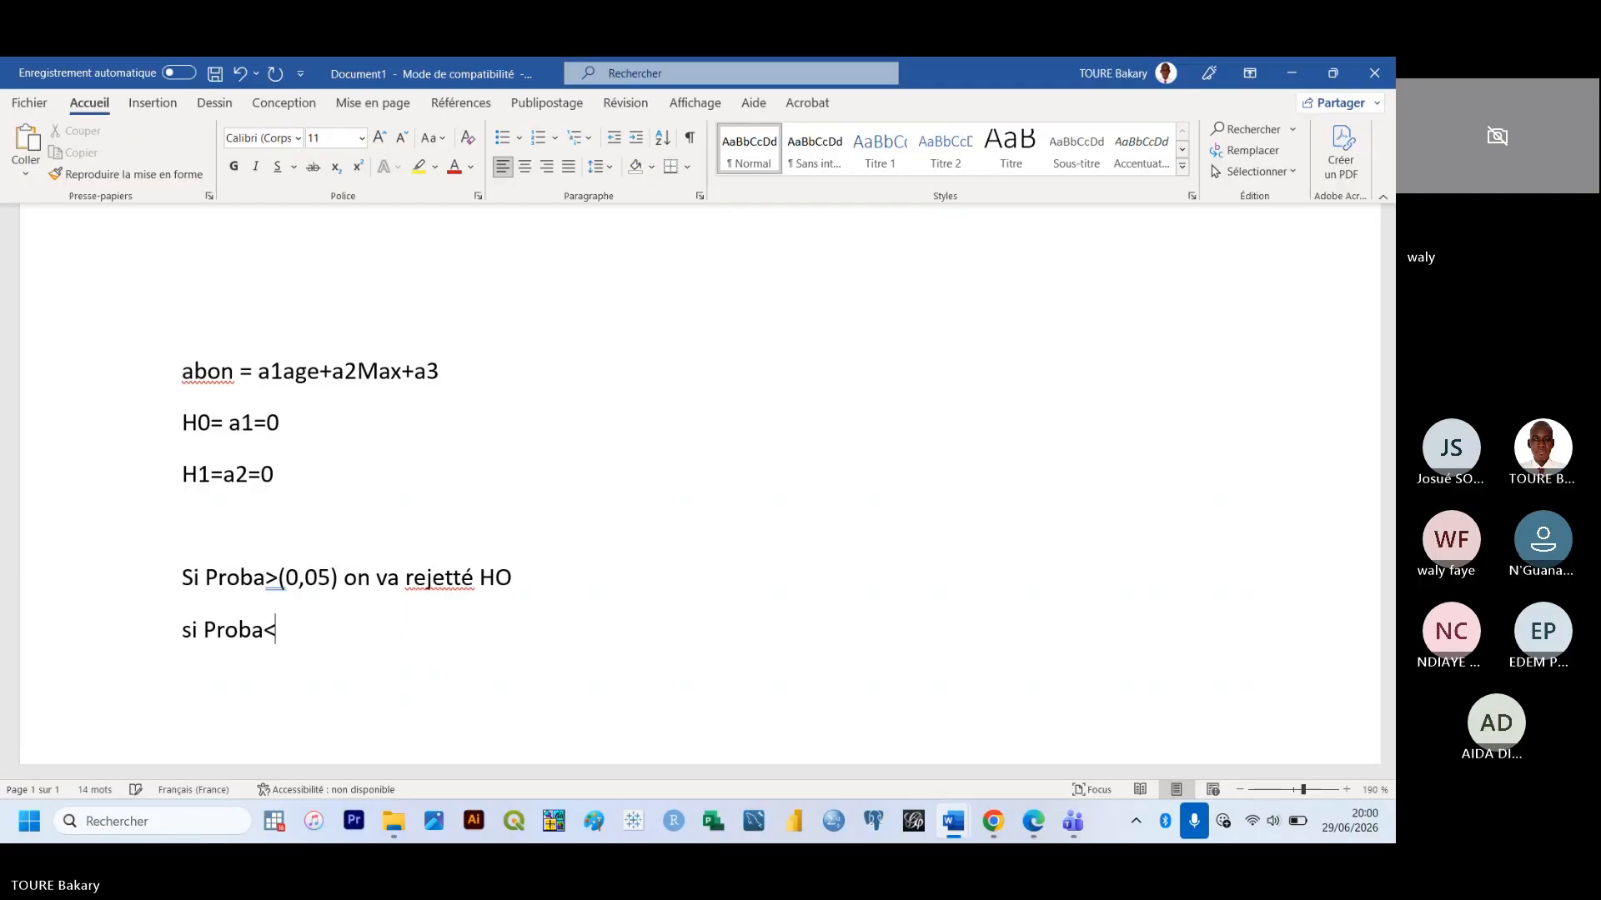
pyautogui.write('=')
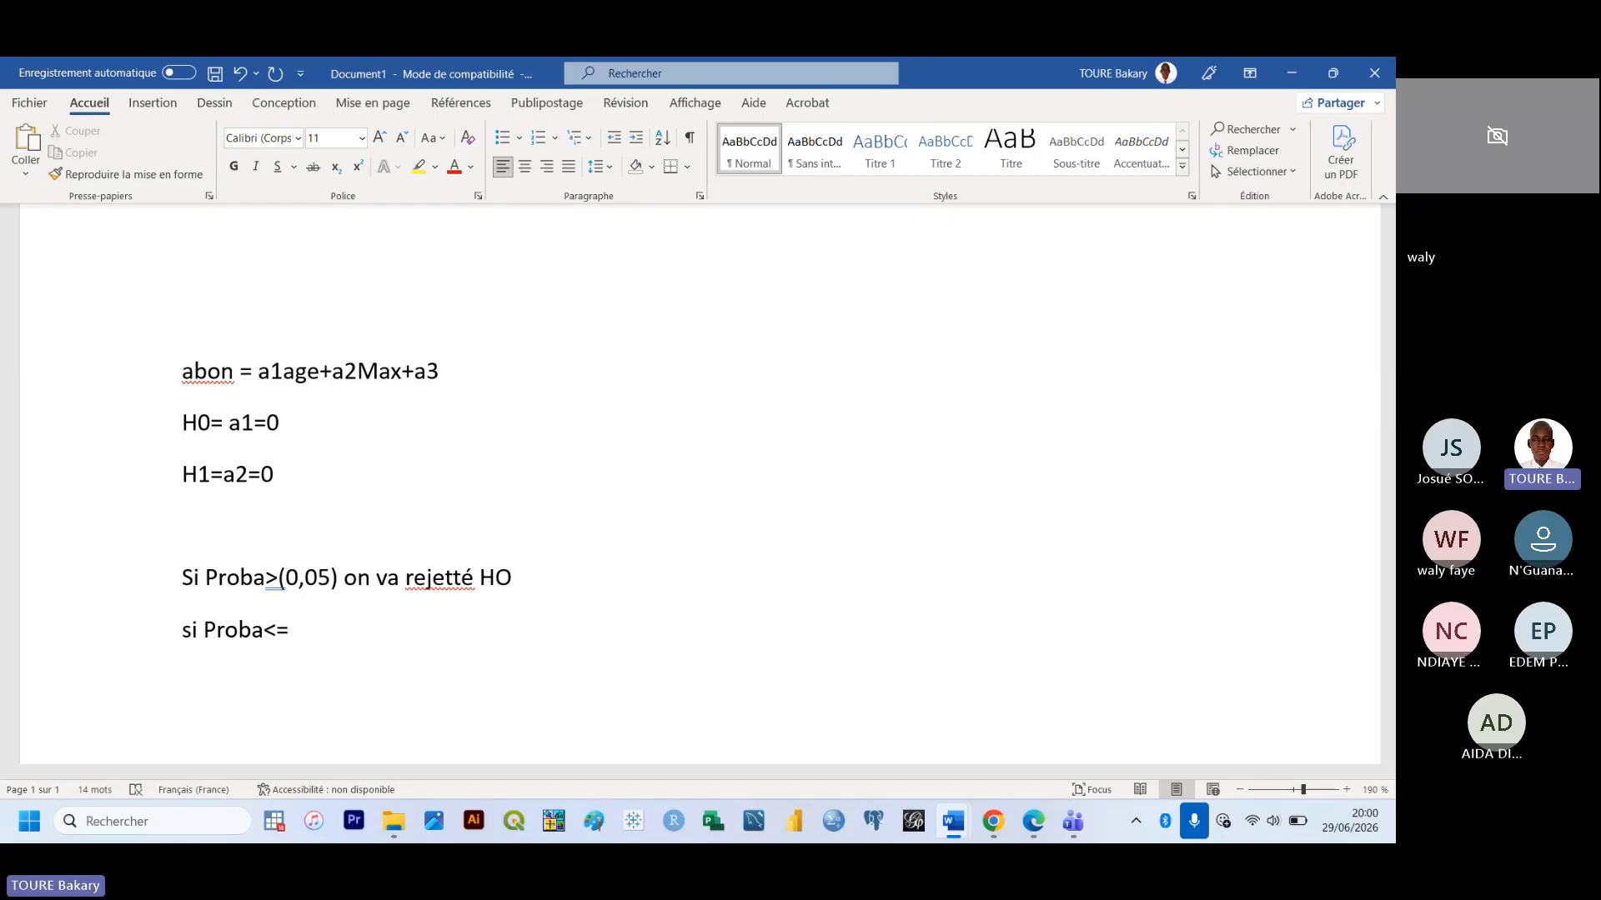
pyautogui.write('(0,05')
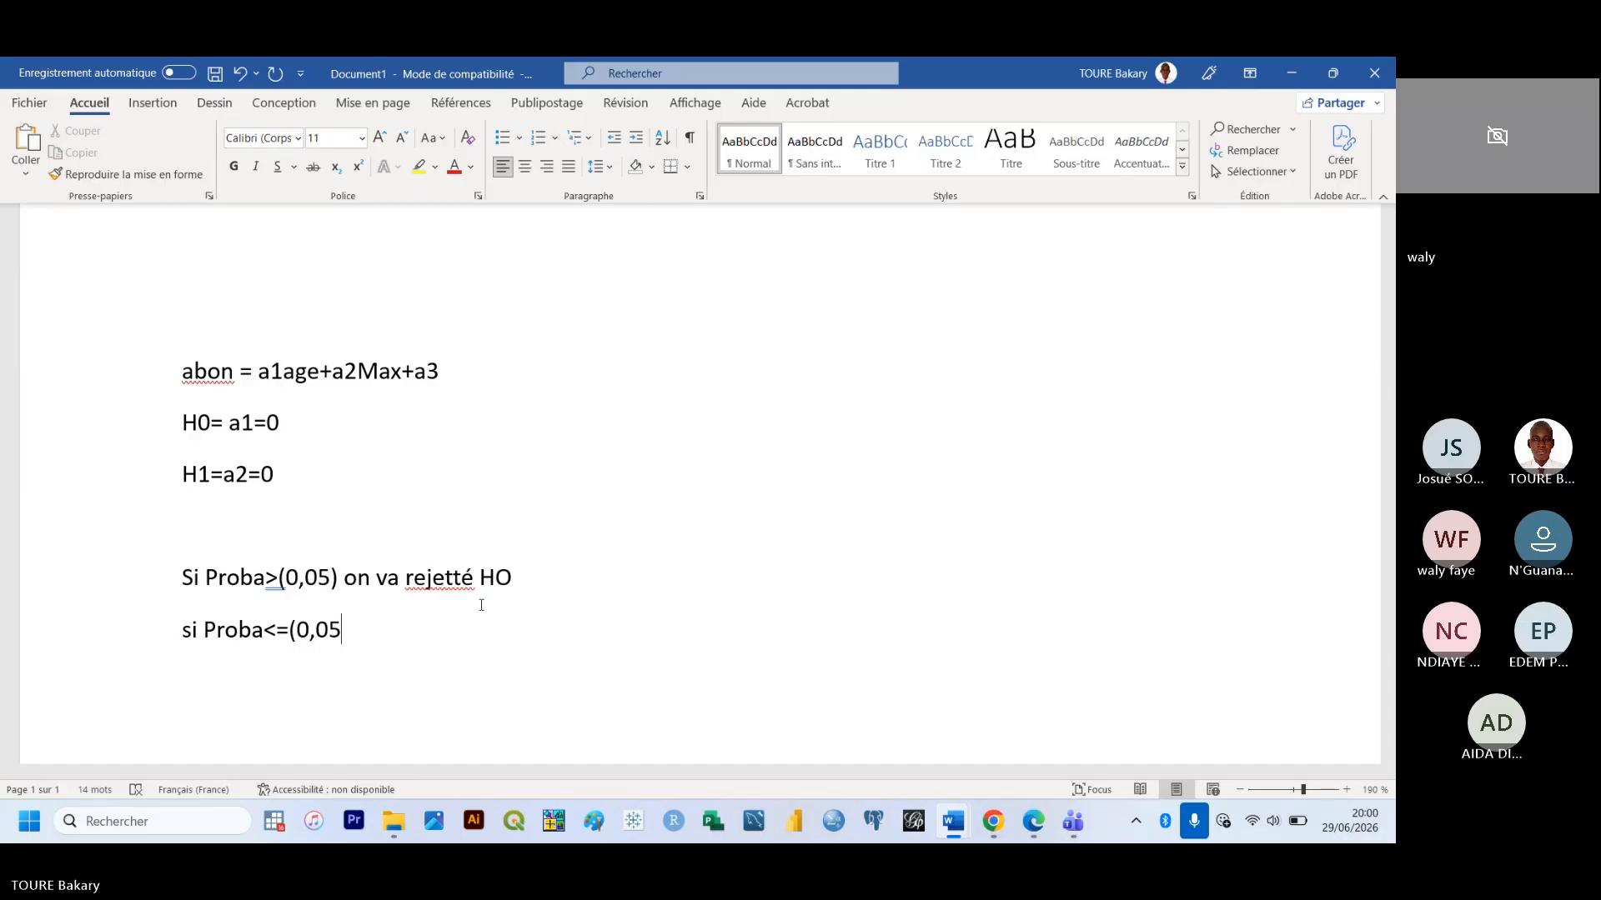
pyautogui.write(')')
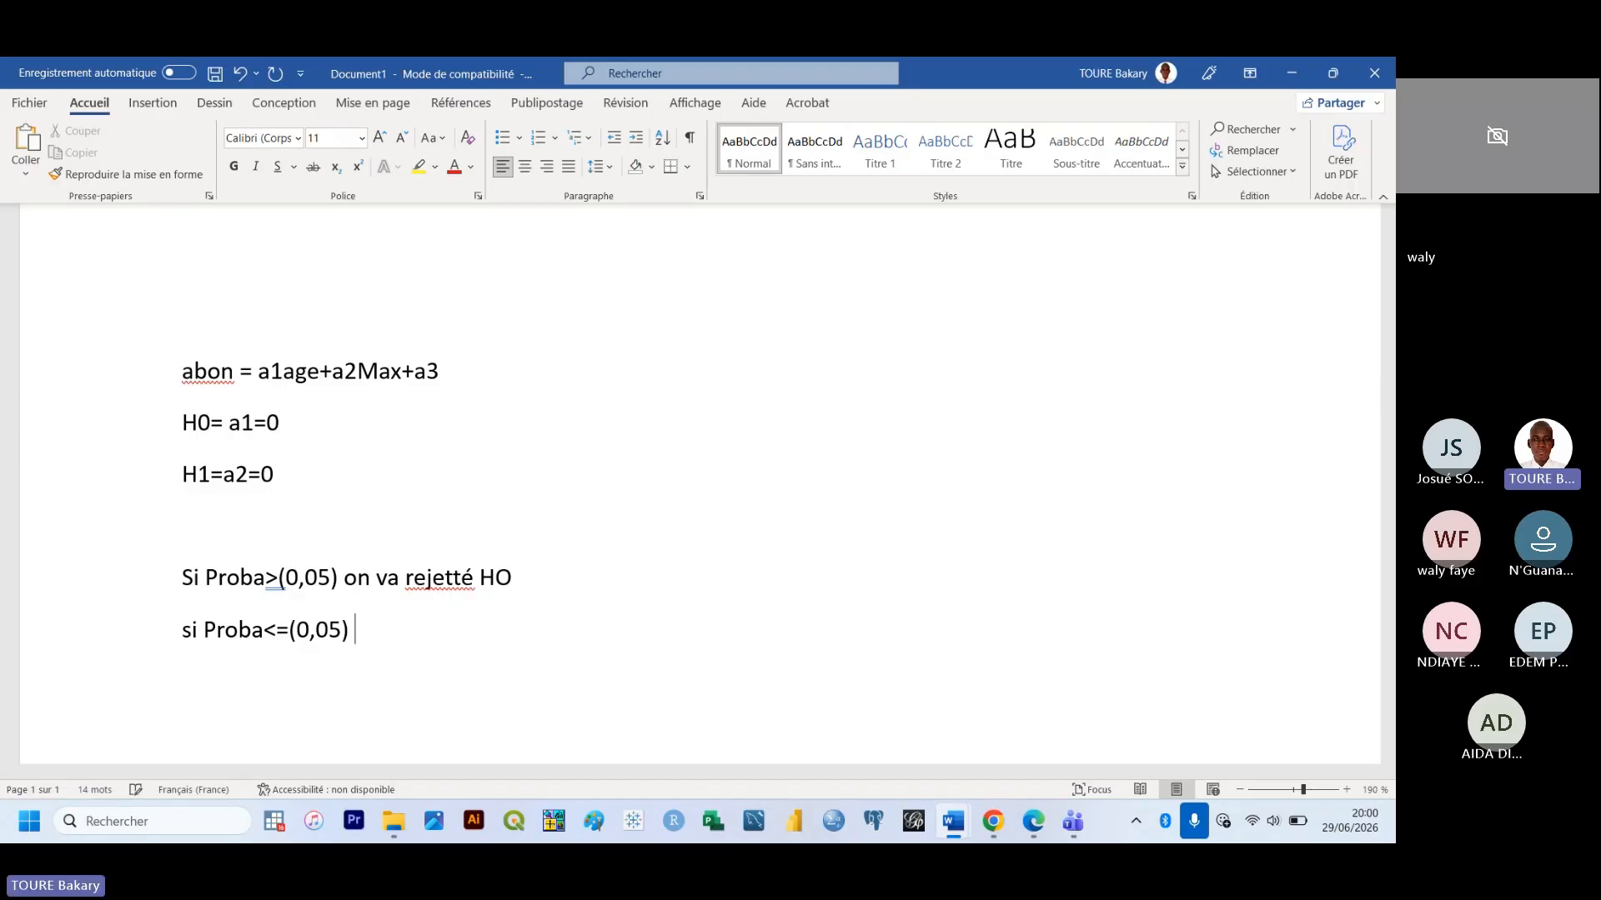
pyautogui.write(' H')
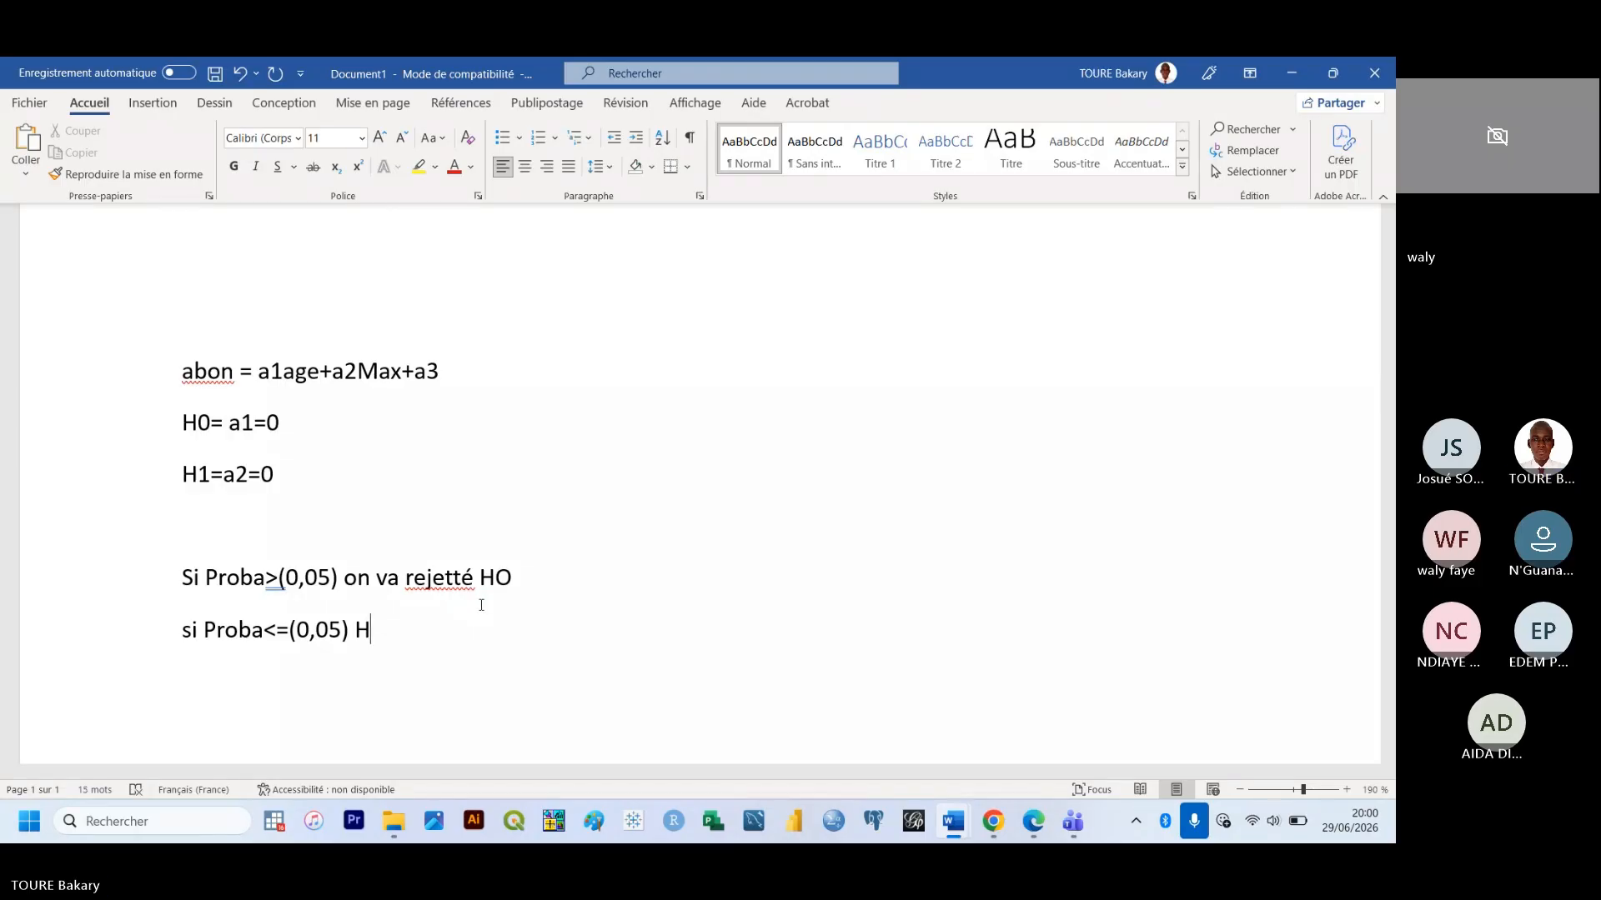
pyautogui.write('0 sera rejetté')
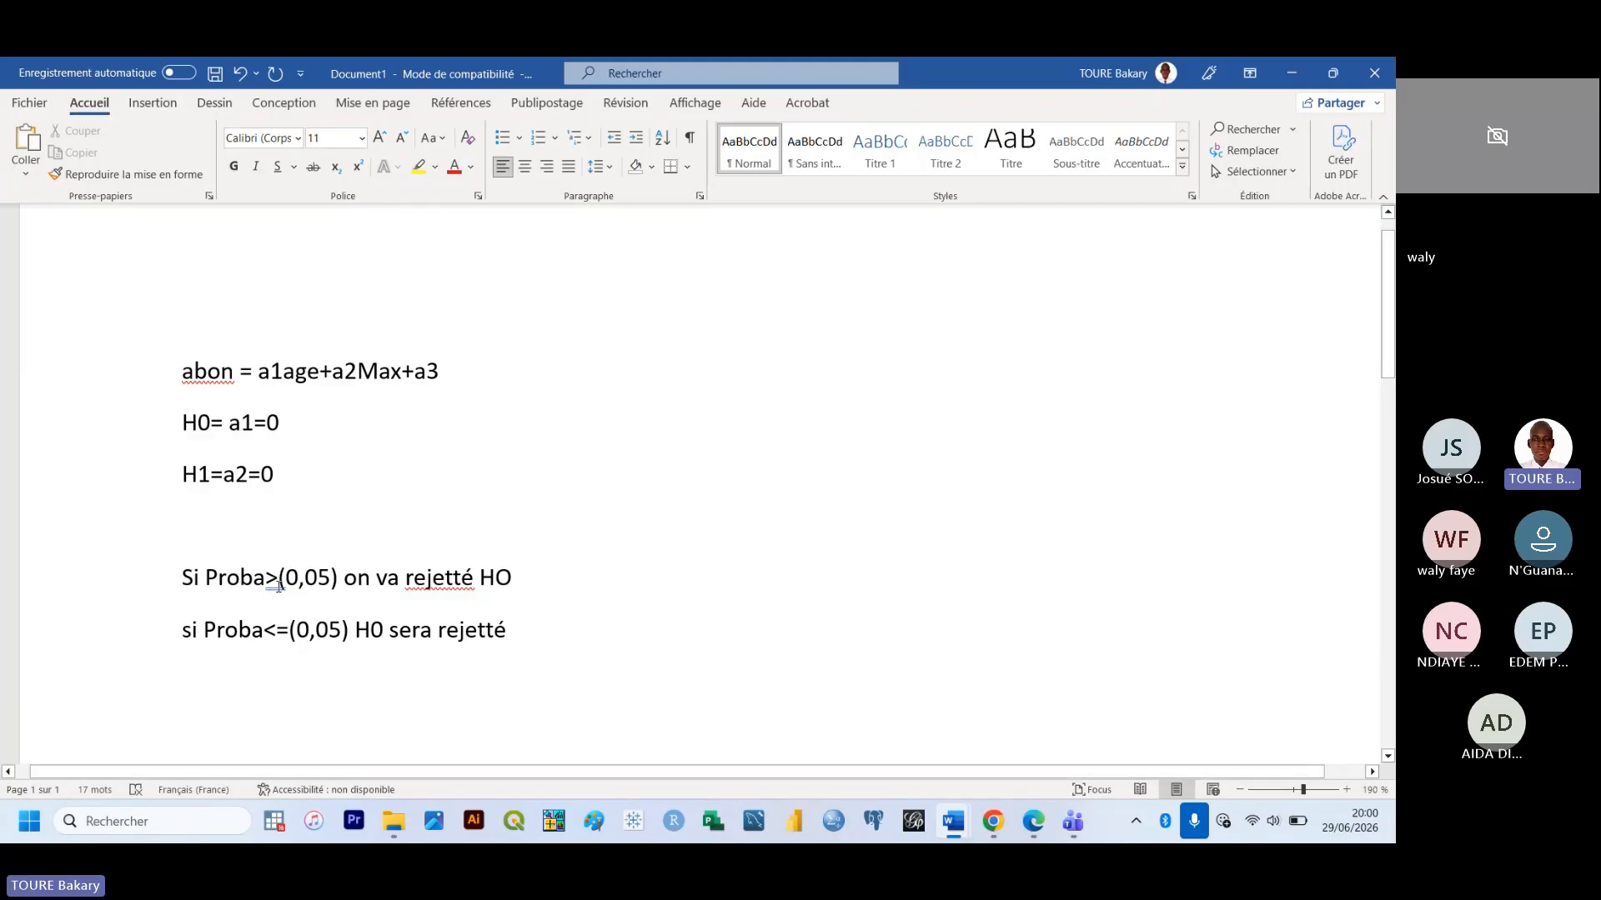
# Highlight both decision rule lines to point them out, then clear the selection
pyautogui.click(180, 579)
pyautogui.moveTo(200, 582); pyautogui.dragTo(567, 648)
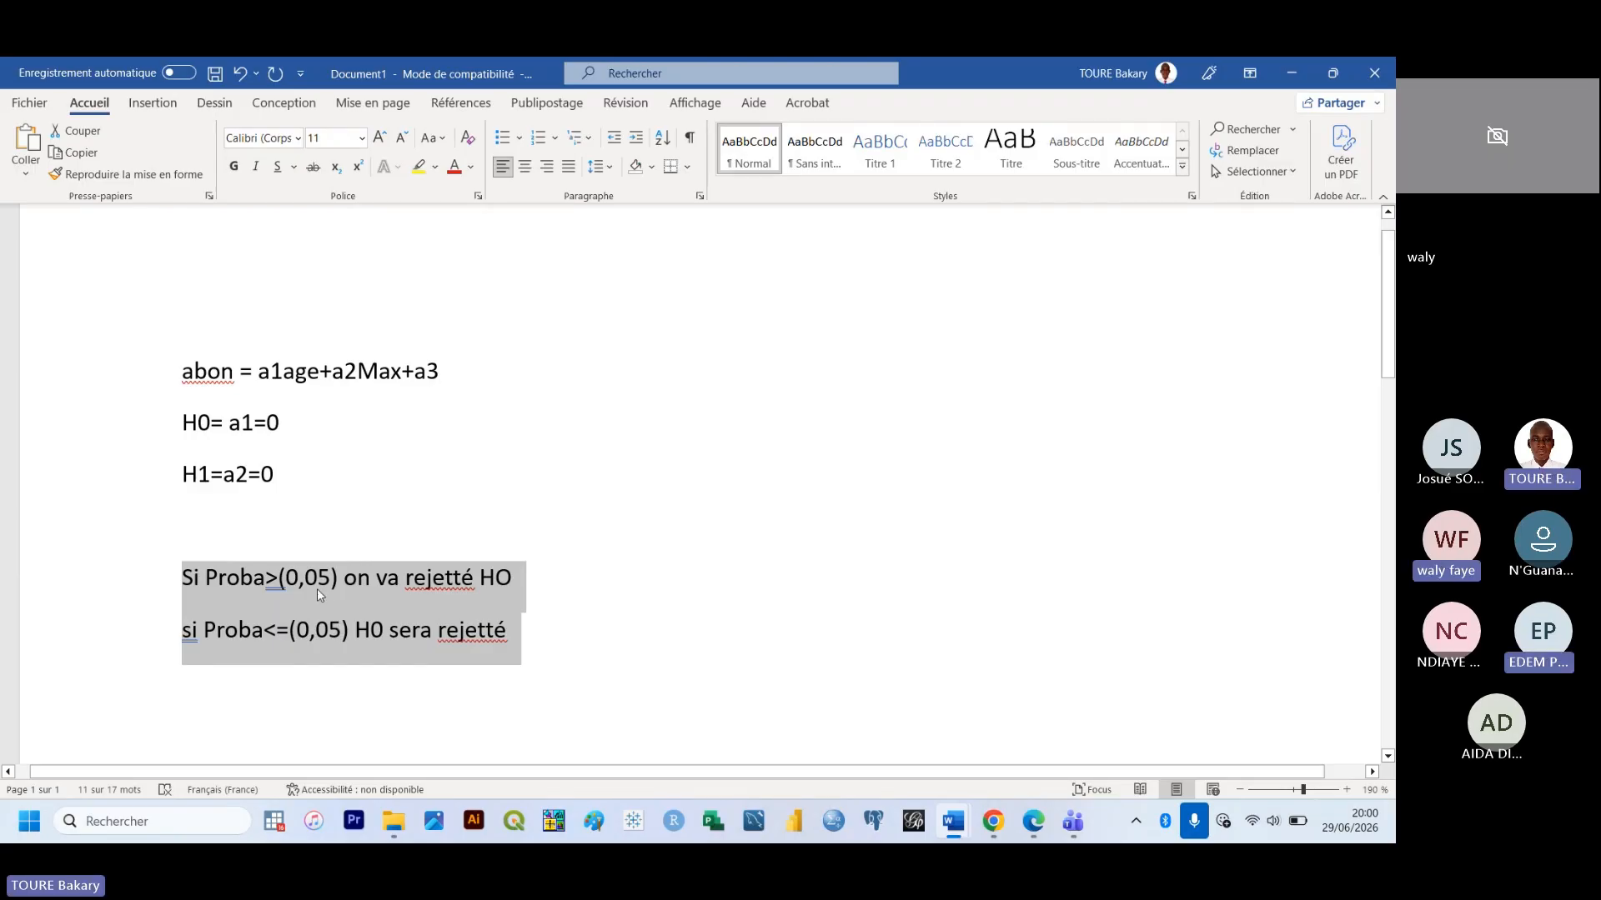
pyautogui.click(317, 589)
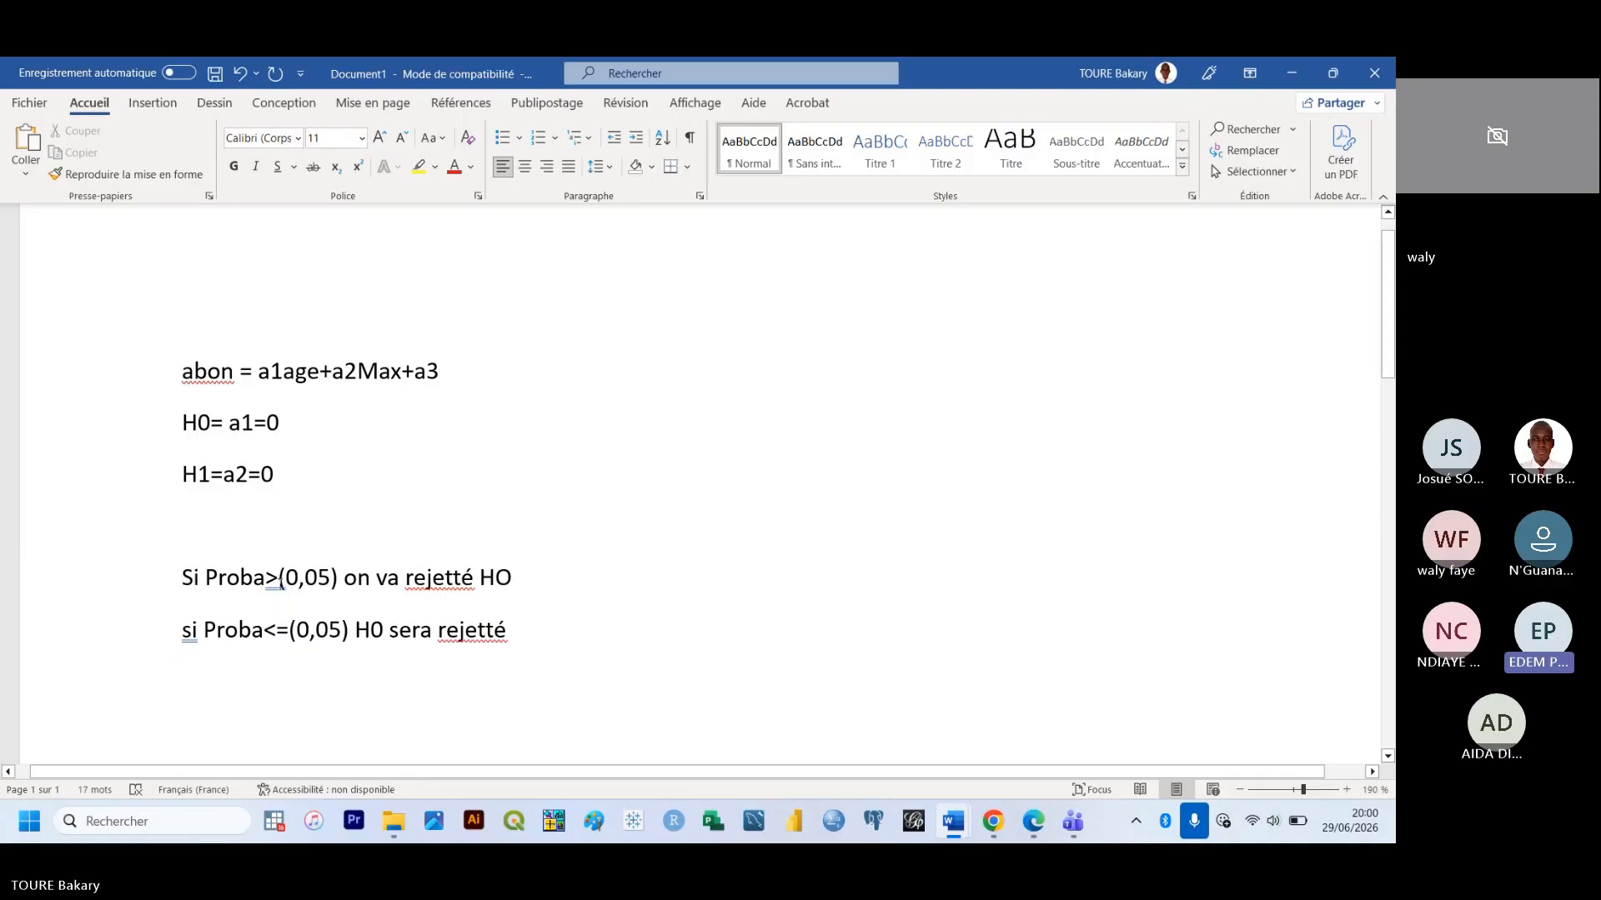
# Insert spaces around the ">" and "<=" signs in the two decision rules
pyautogui.click(267, 577)
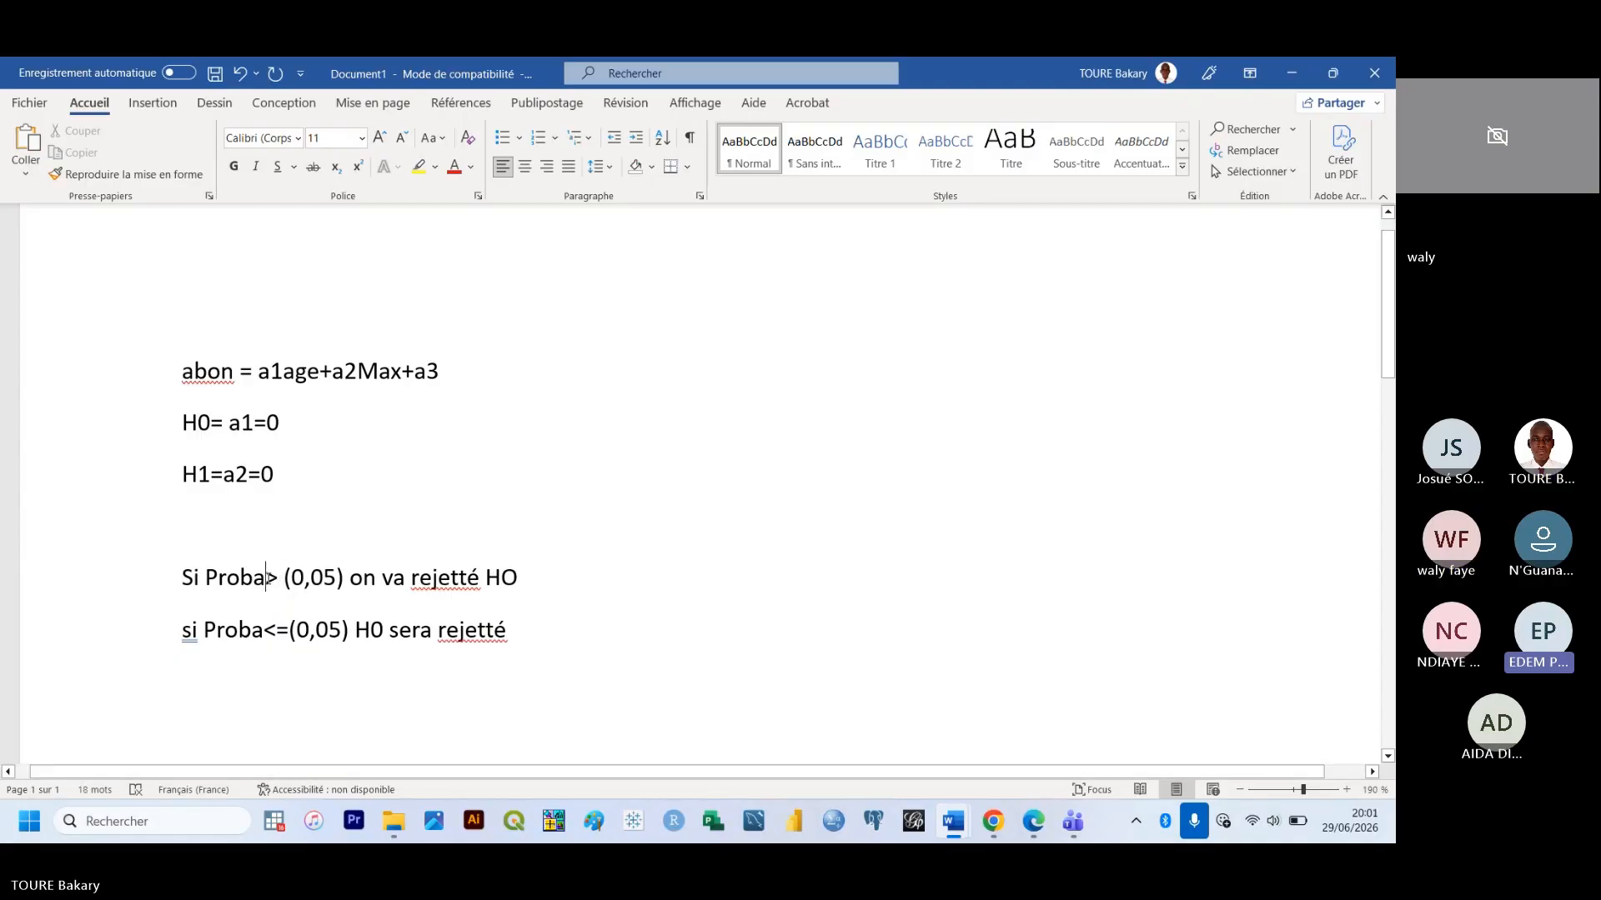
pyautogui.click(264, 630)
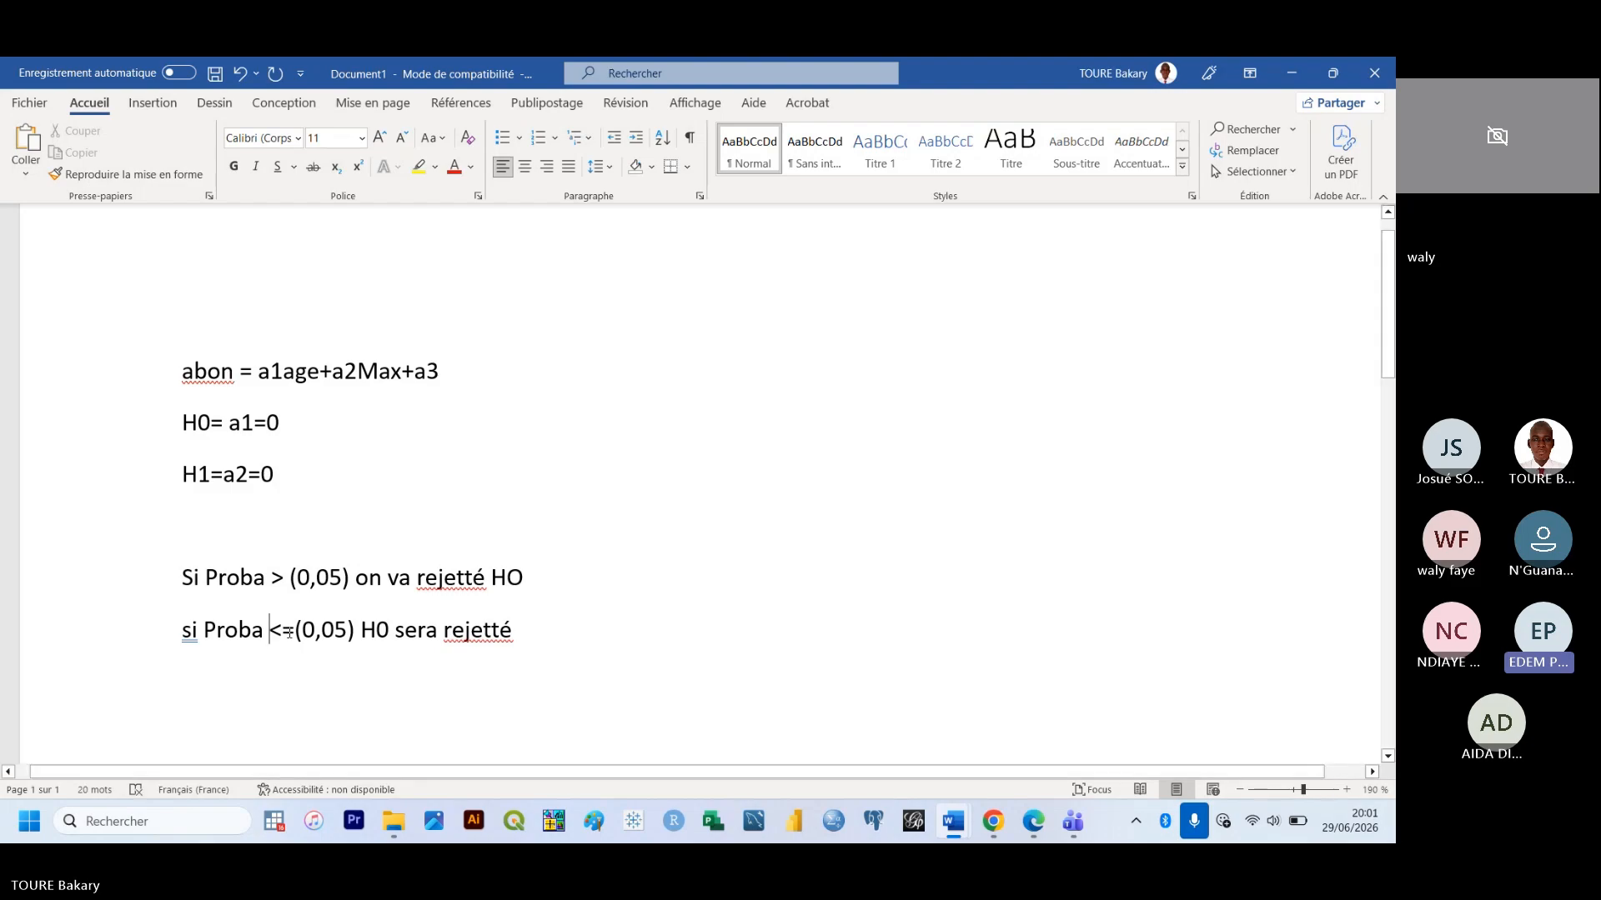
pyautogui.click(292, 631)
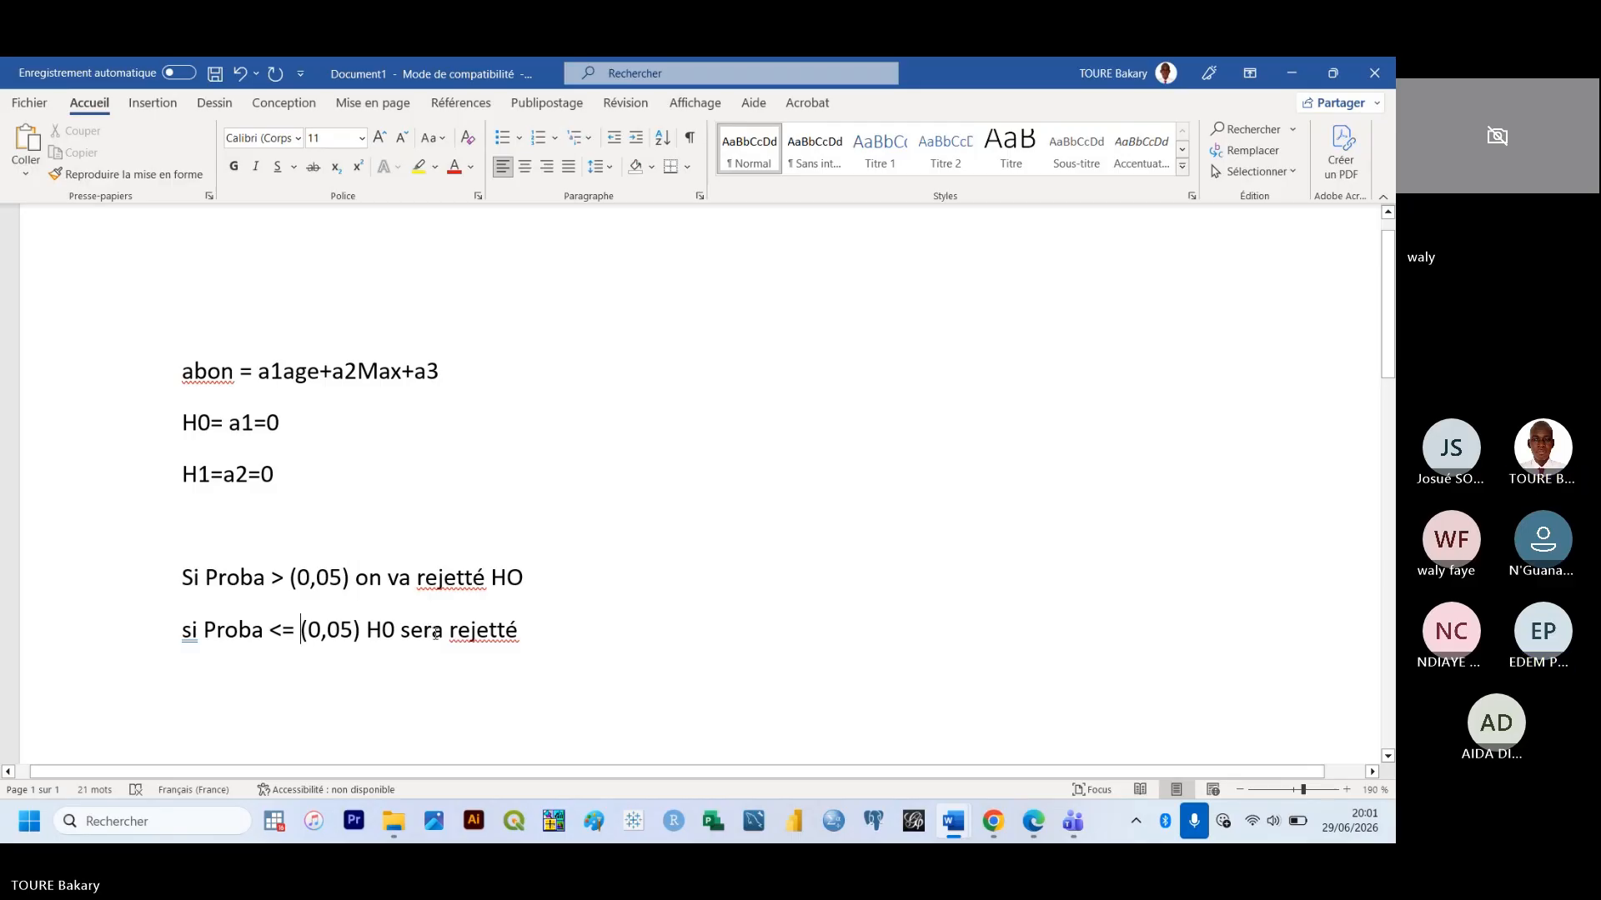
# Replace "va" with "ne" in the first rule so it reads "on ne rejetté HO"
pyautogui.click(386, 581)
pyautogui.press('Right')
pyautogui.press('Right')
pyautogui.press('Right')
pyautogui.press('BackSpace')
pyautogui.press('BackSpace')
pyautogui.press('BackSpace')
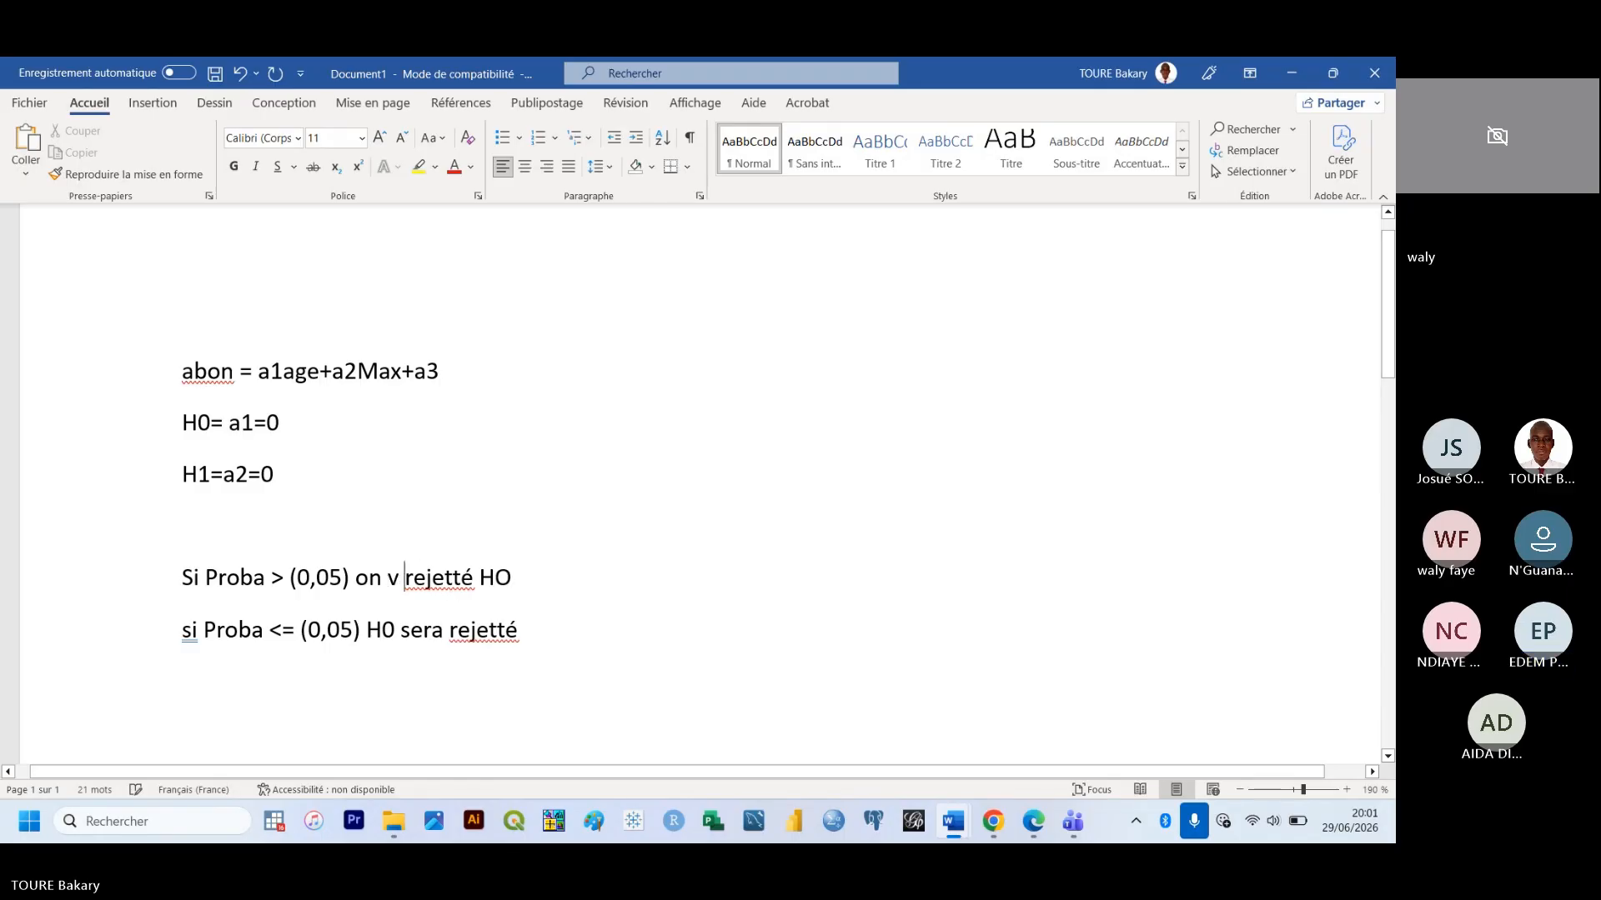
pyautogui.write('ne')
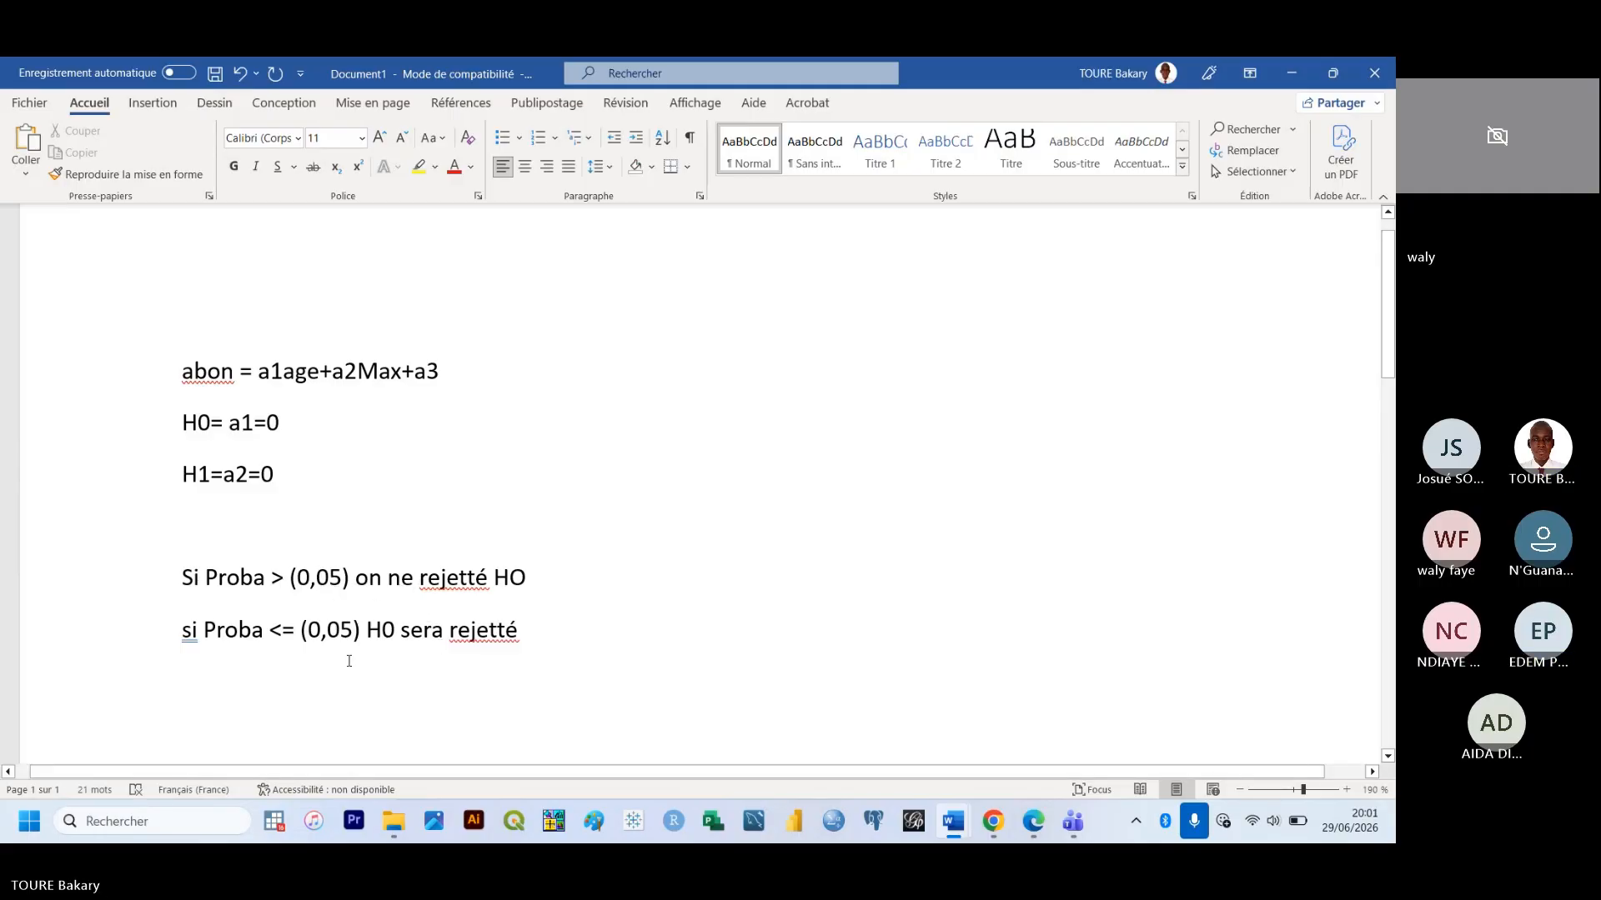
# Select both decision rules and compare them with the H0, H1 and p-value definitions on page 10 of JOUR 4 - SPSS.pdf in Edge
pyautogui.moveTo(182, 577); pyautogui.dragTo(527, 629)
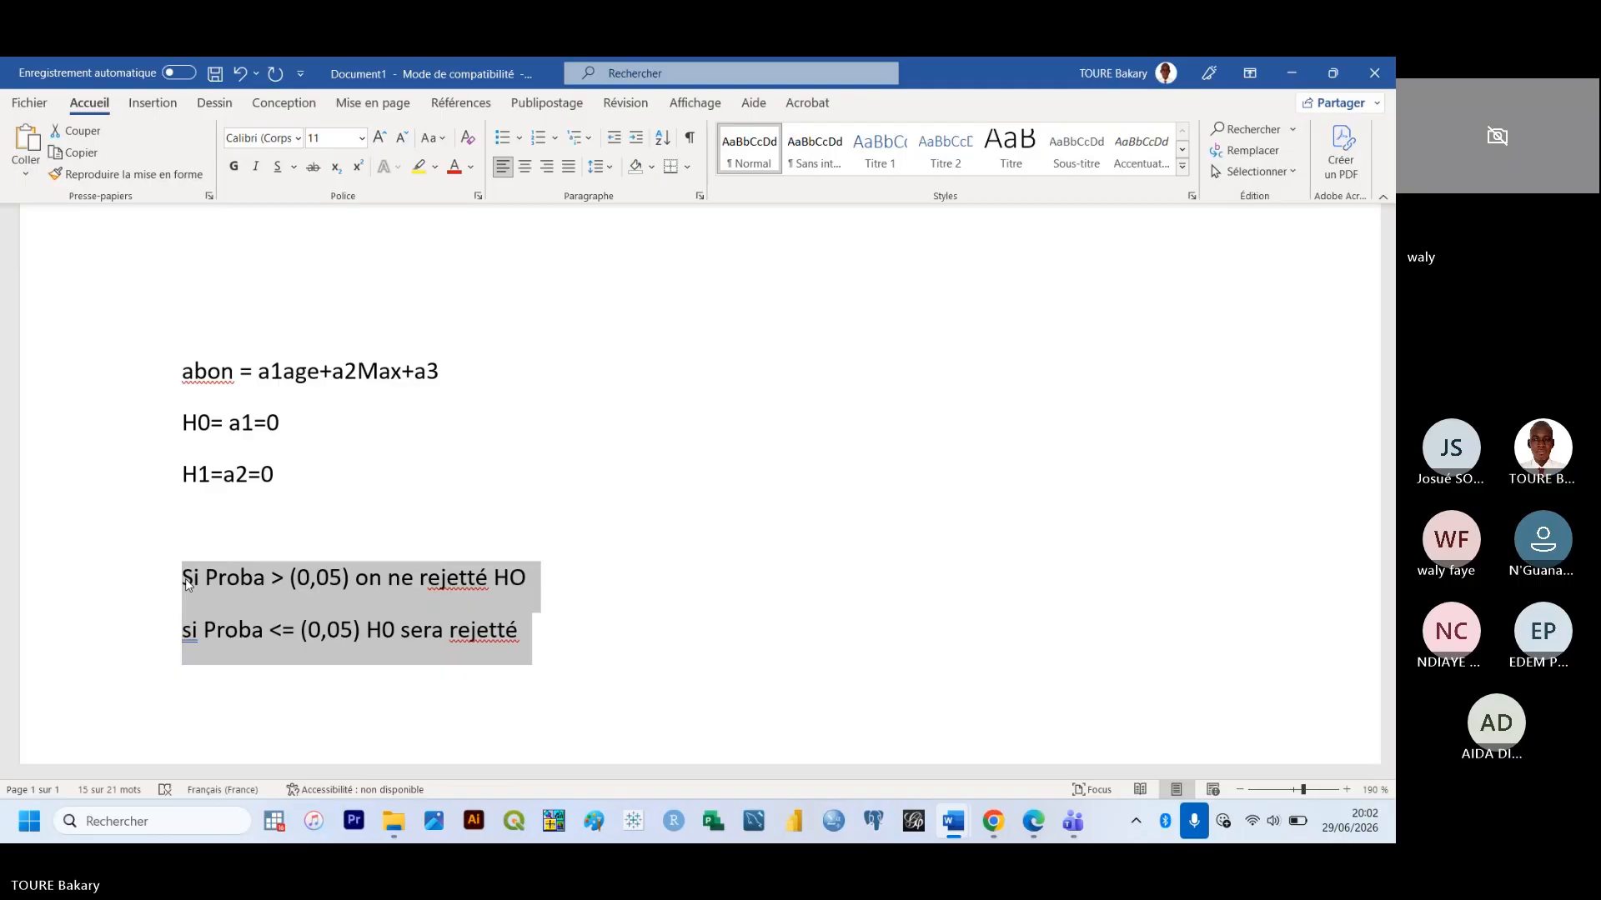
pyautogui.click(1019, 824)
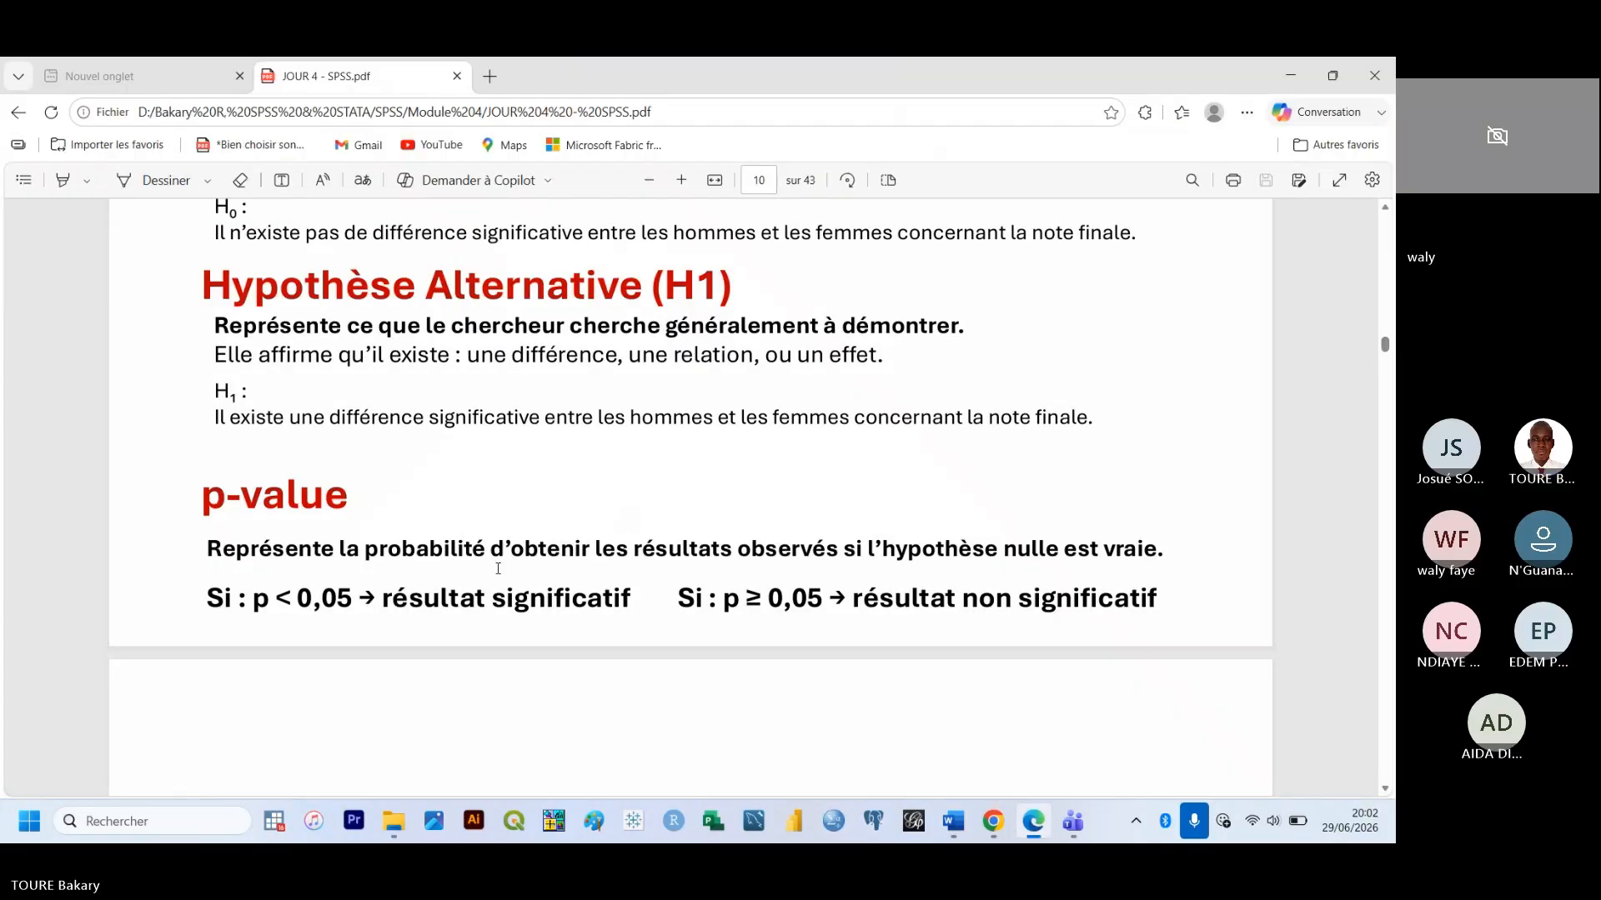
pyautogui.scroll(2, 448, 455)
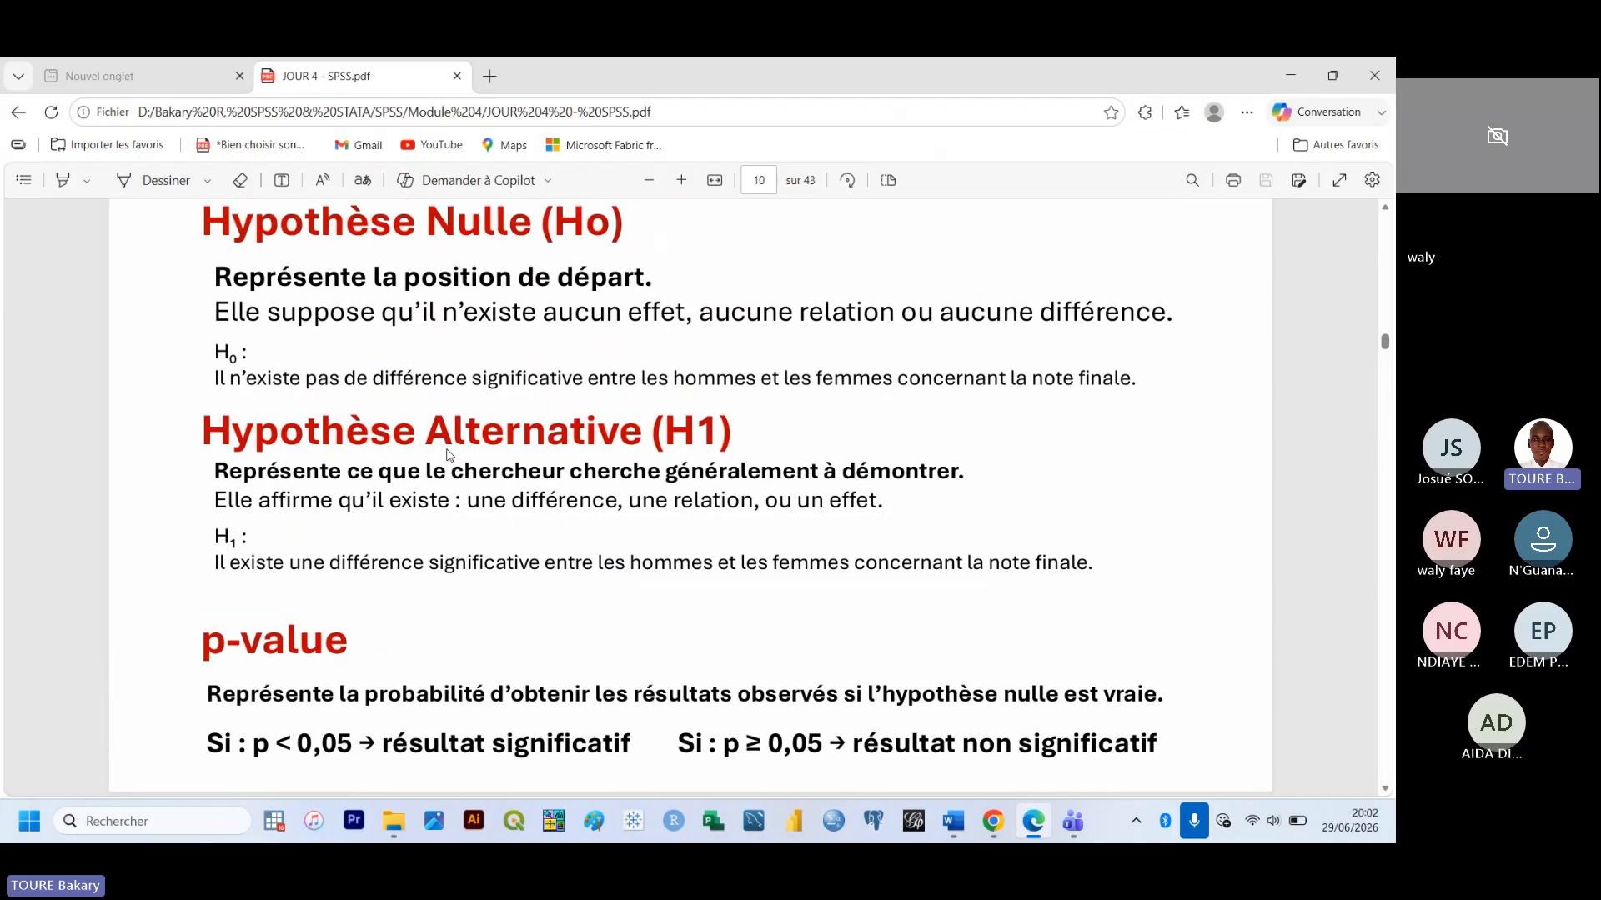
pyautogui.scroll(-1, 448, 455)
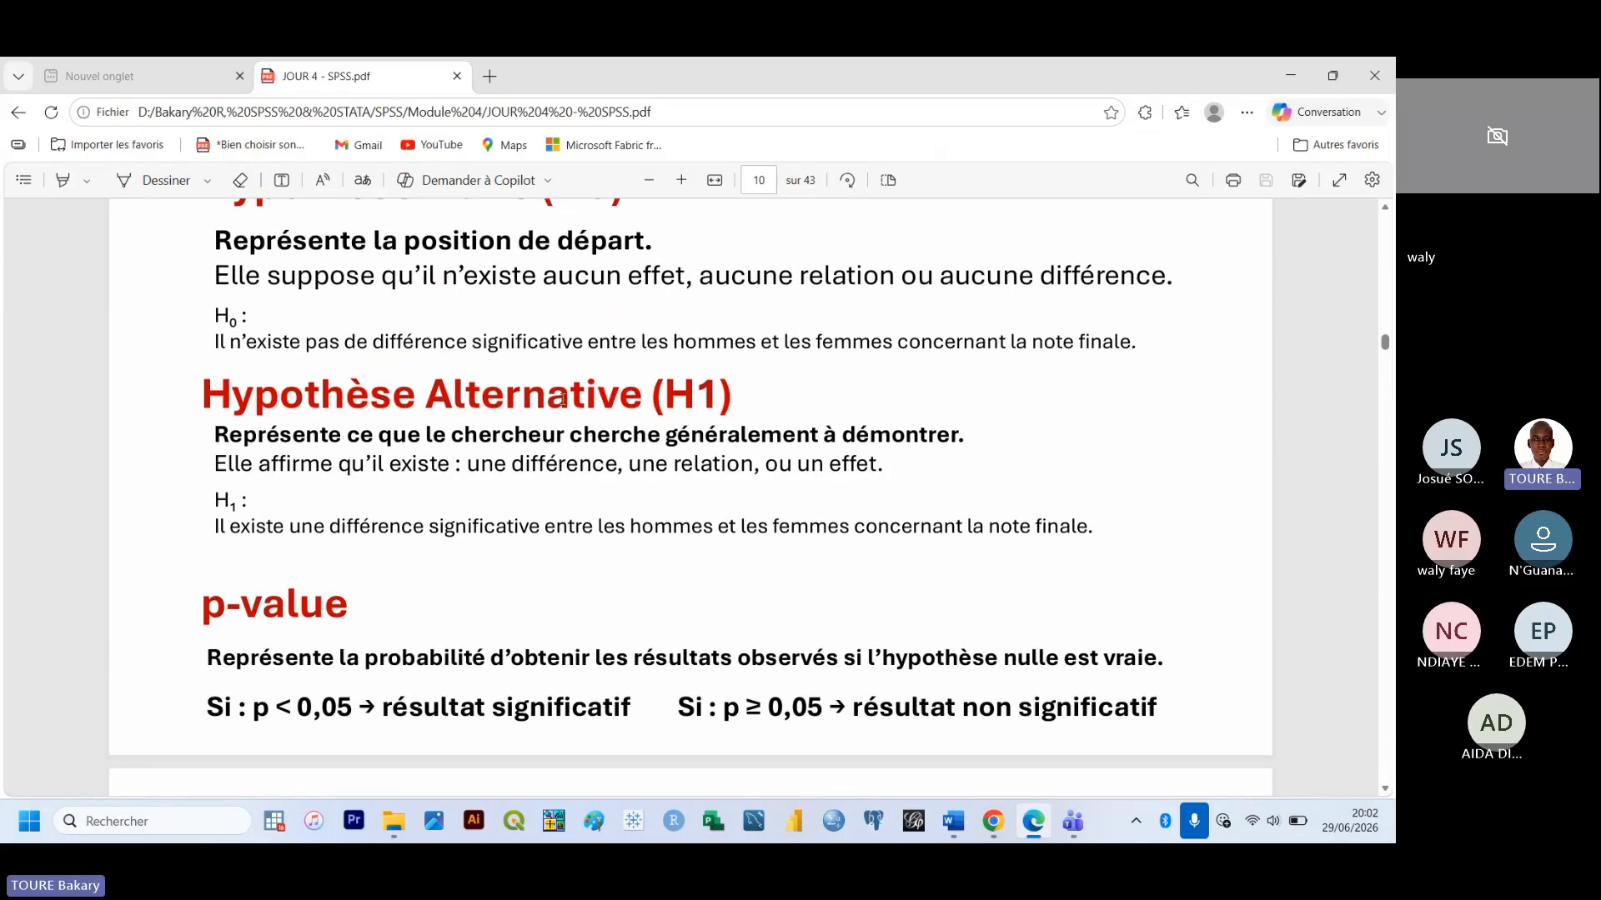
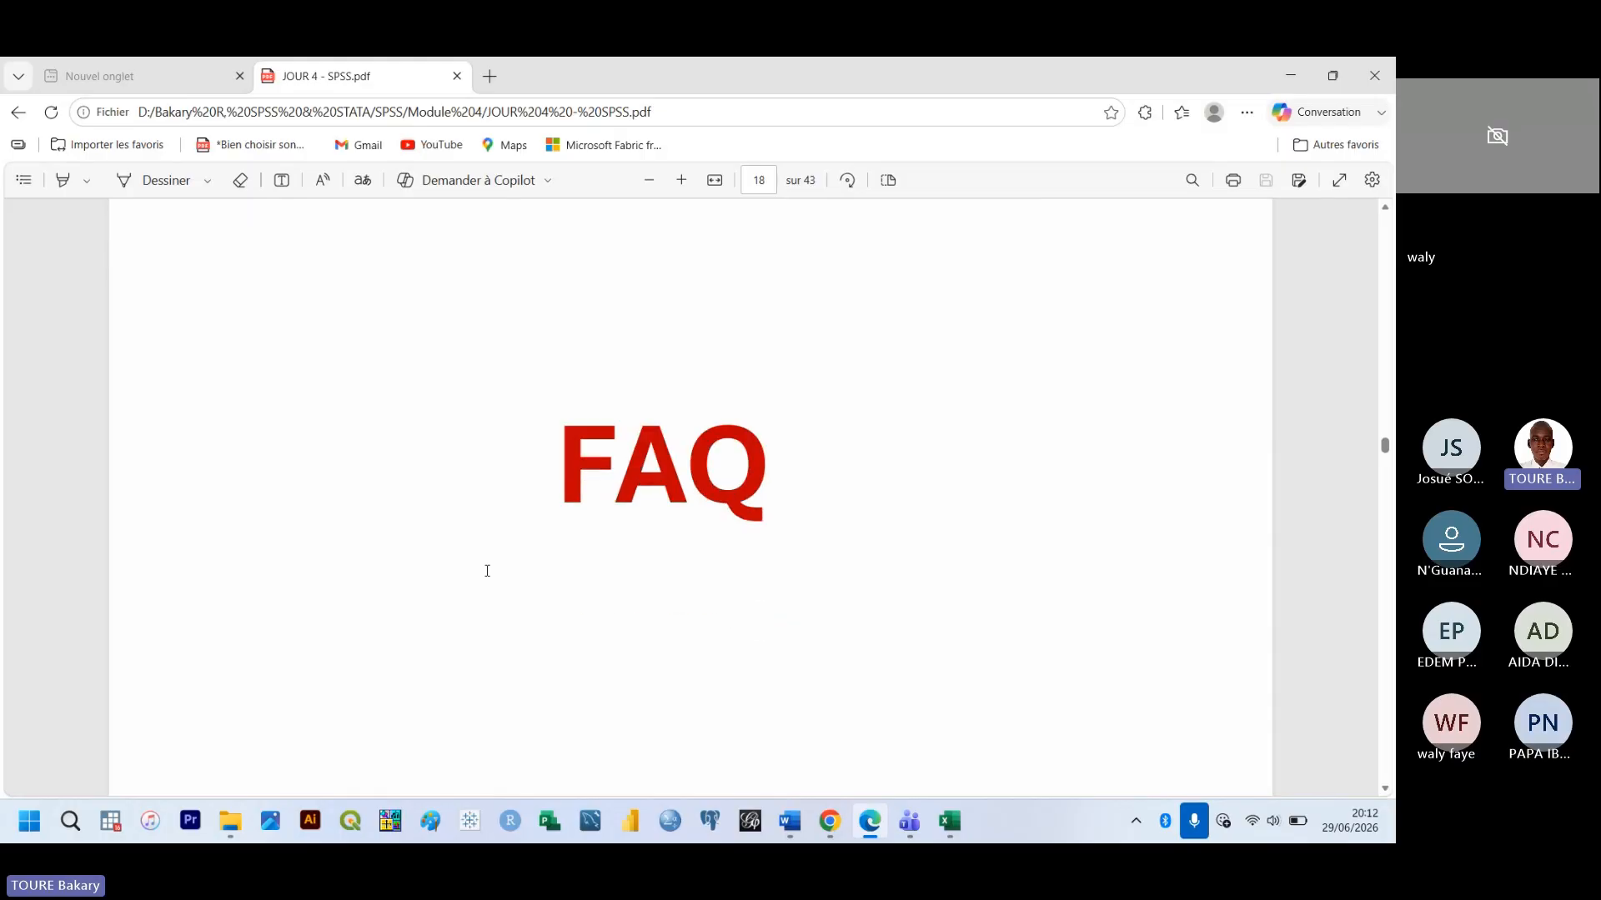
# Review the variable lists on page 20 of the PDF and check the existing variables against SPSS_Dataset_Etudiants.xlsx in Excel
pyautogui.scroll(-5, 487, 572)
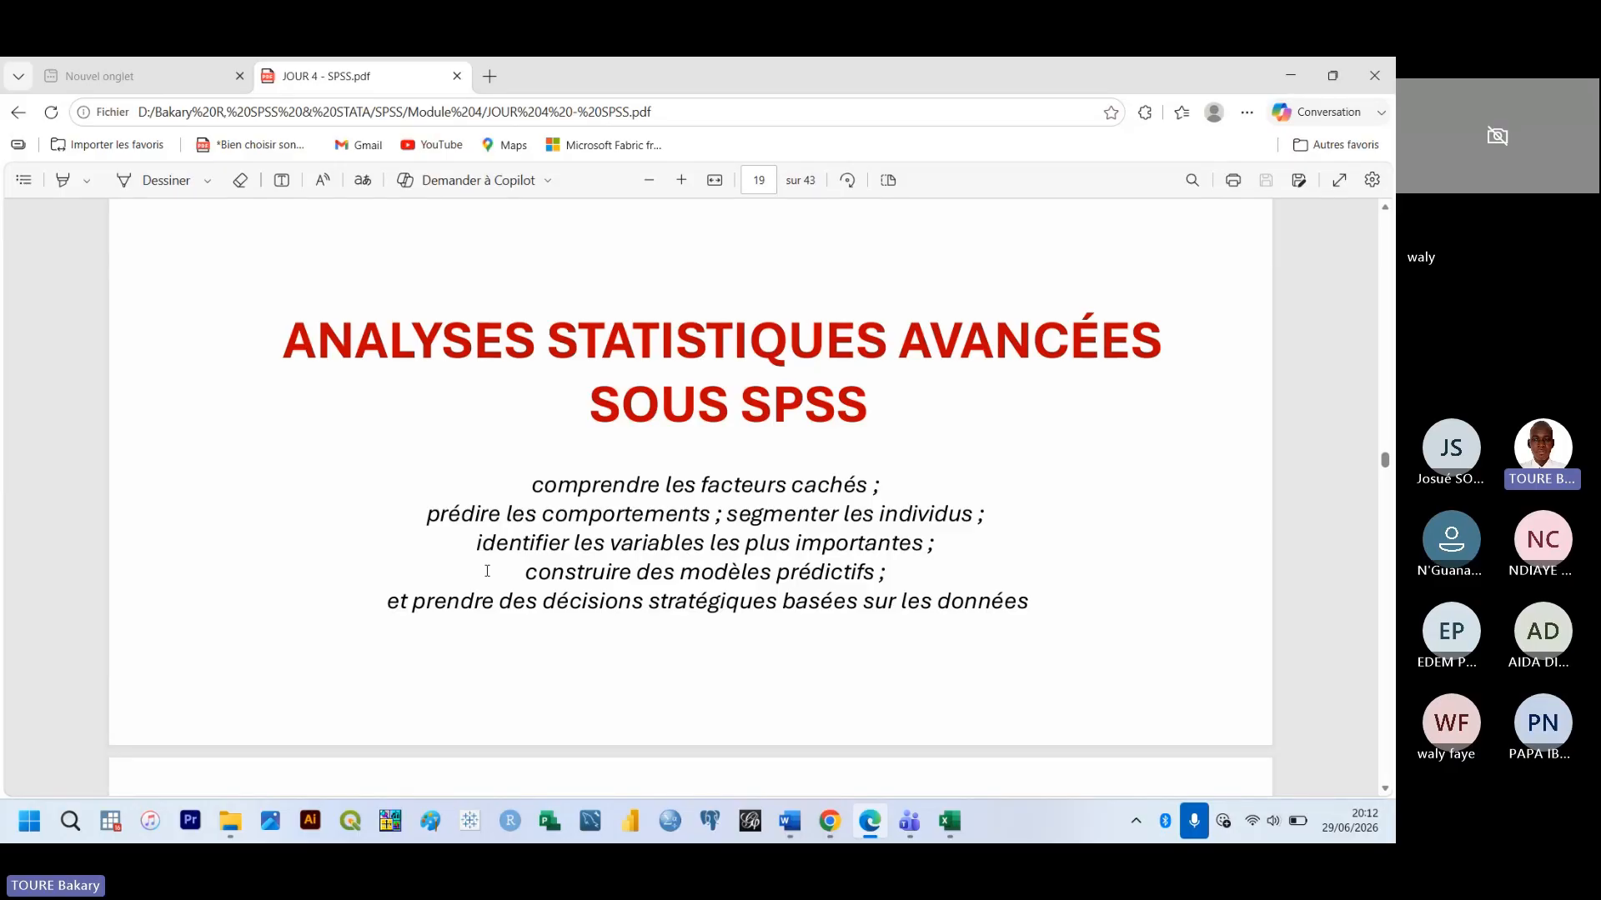
pyautogui.scroll(-1, 487, 571)
pyautogui.scroll(-5, 487, 571)
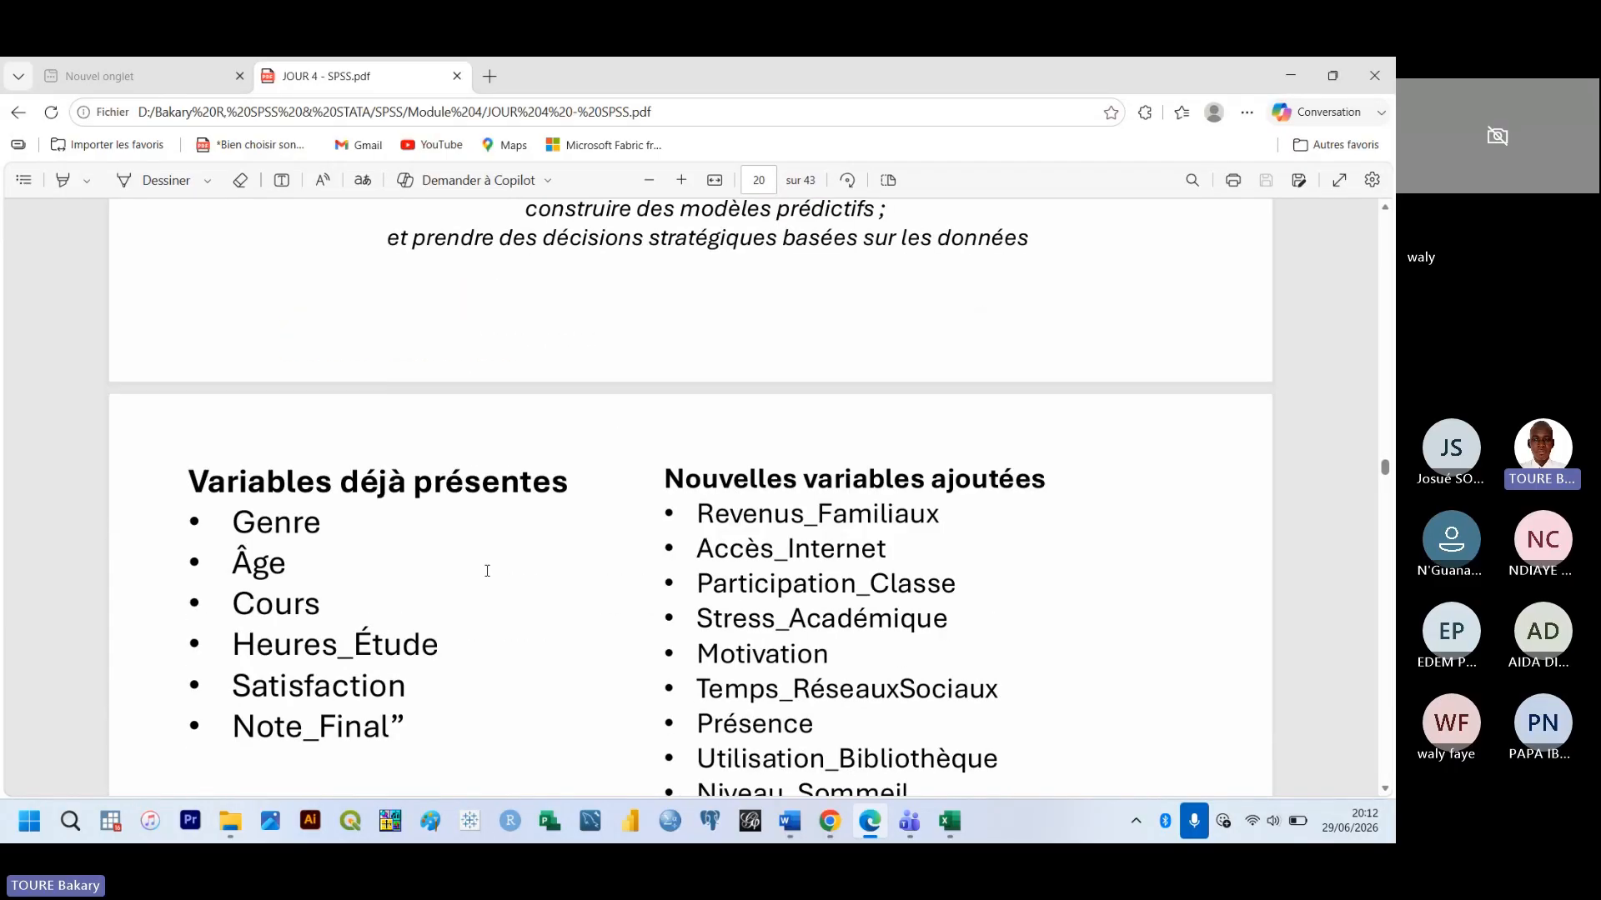
pyautogui.scroll(-2, 487, 571)
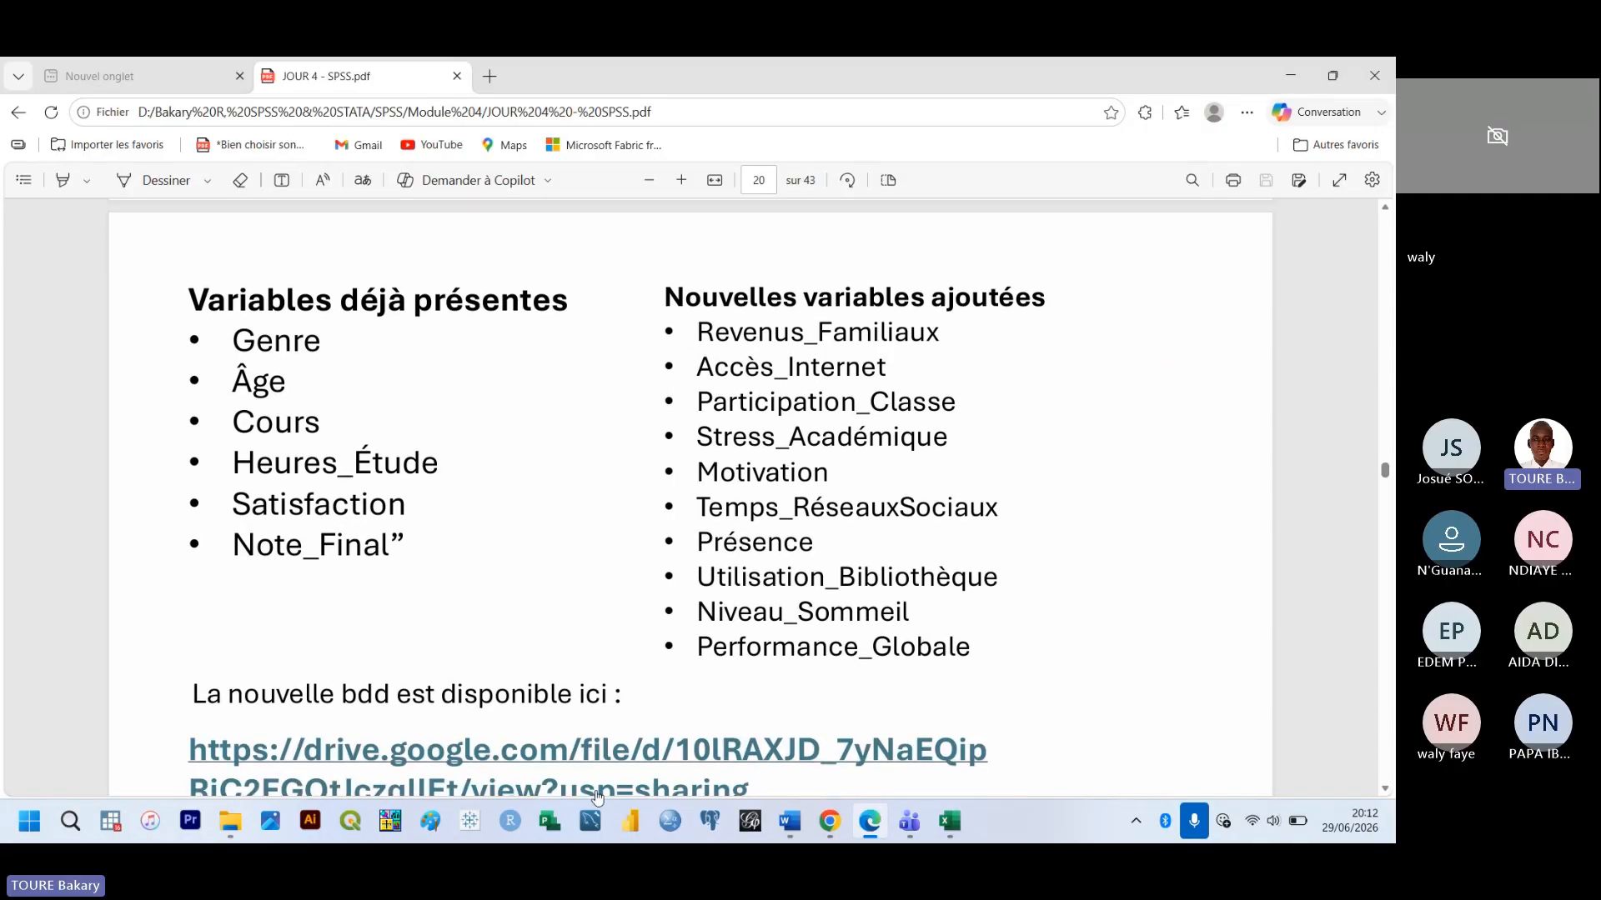
pyautogui.click(950, 824)
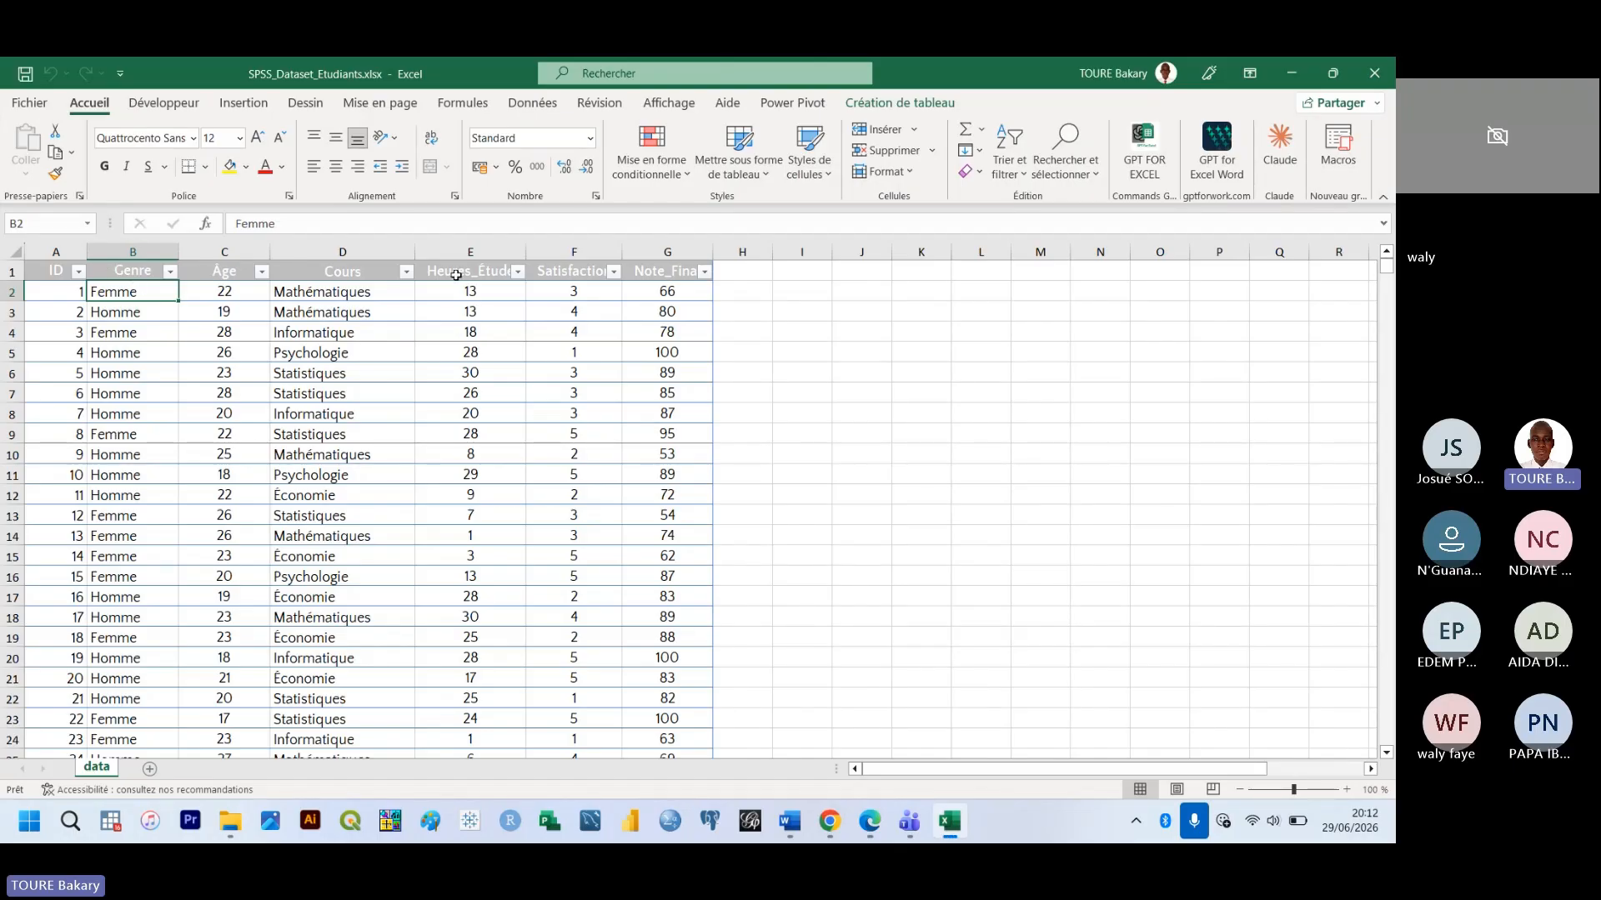
pyautogui.click(1287, 72)
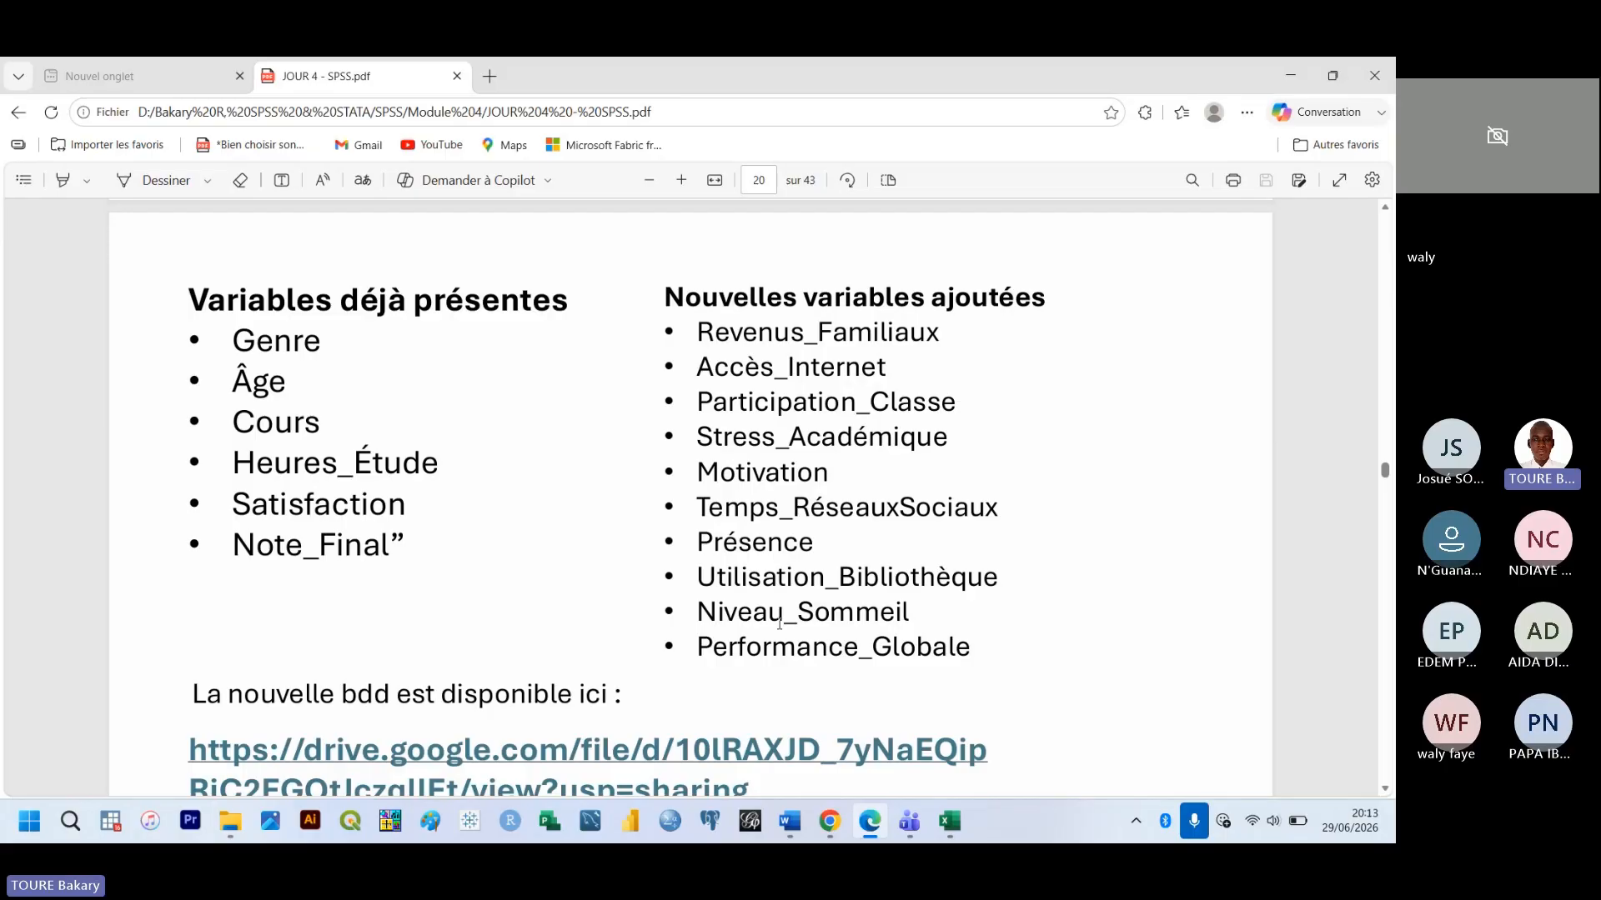
# Open the new database from the Google Drive link on page 20 and look across all columns of Dataset_Analyses_Avancees_SPSS.csv
pyautogui.scroll(-4, 395, 694)
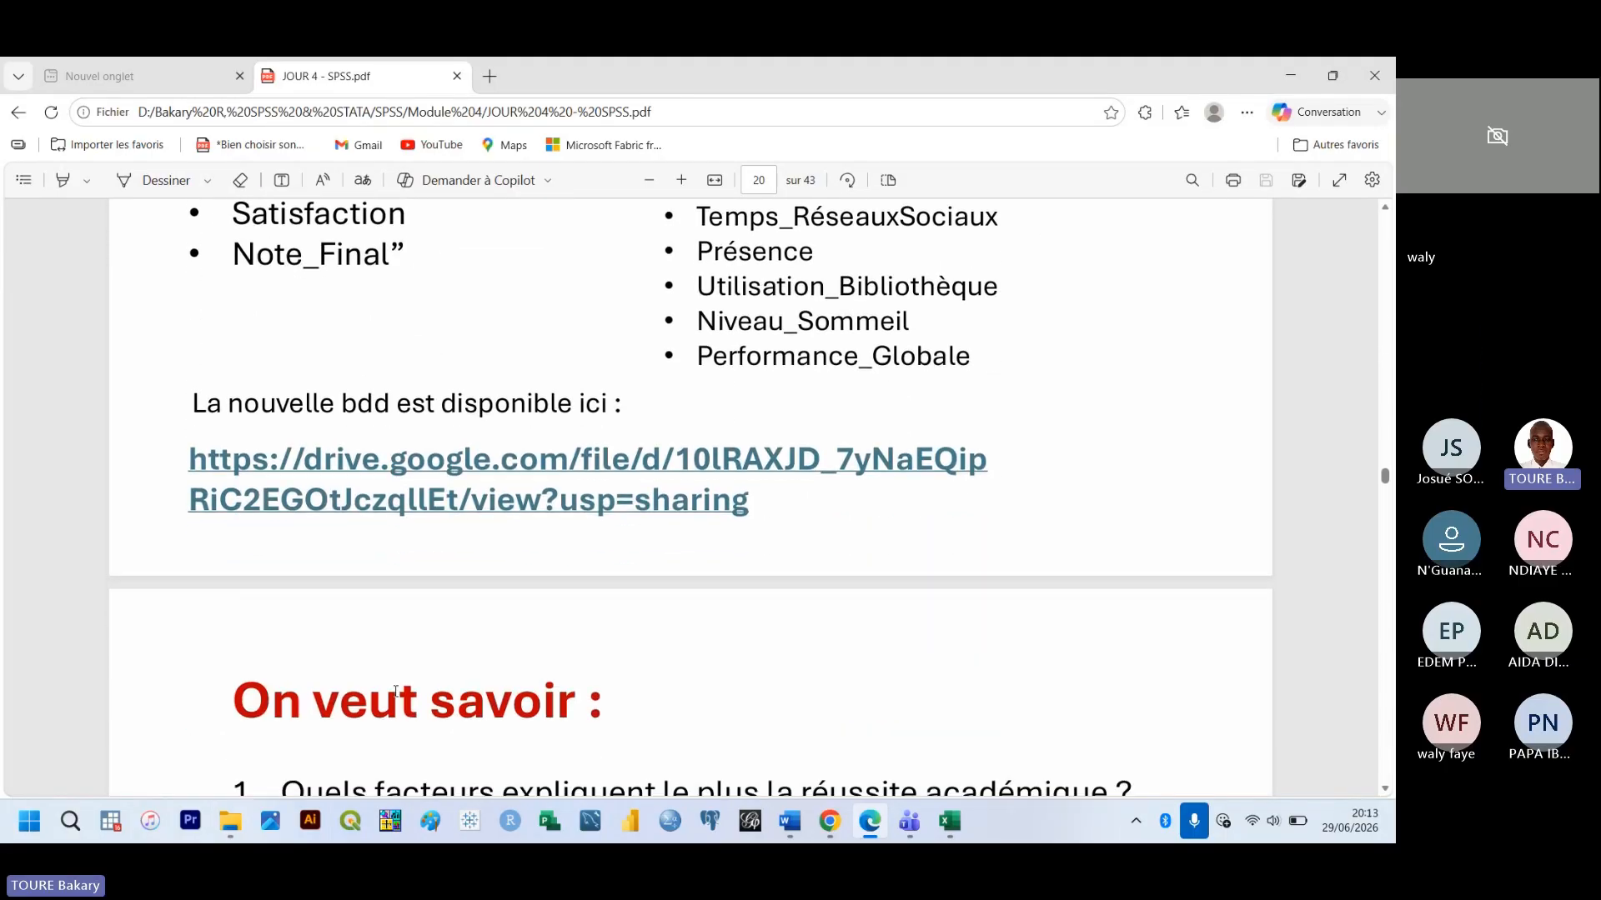
pyautogui.click(433, 467)
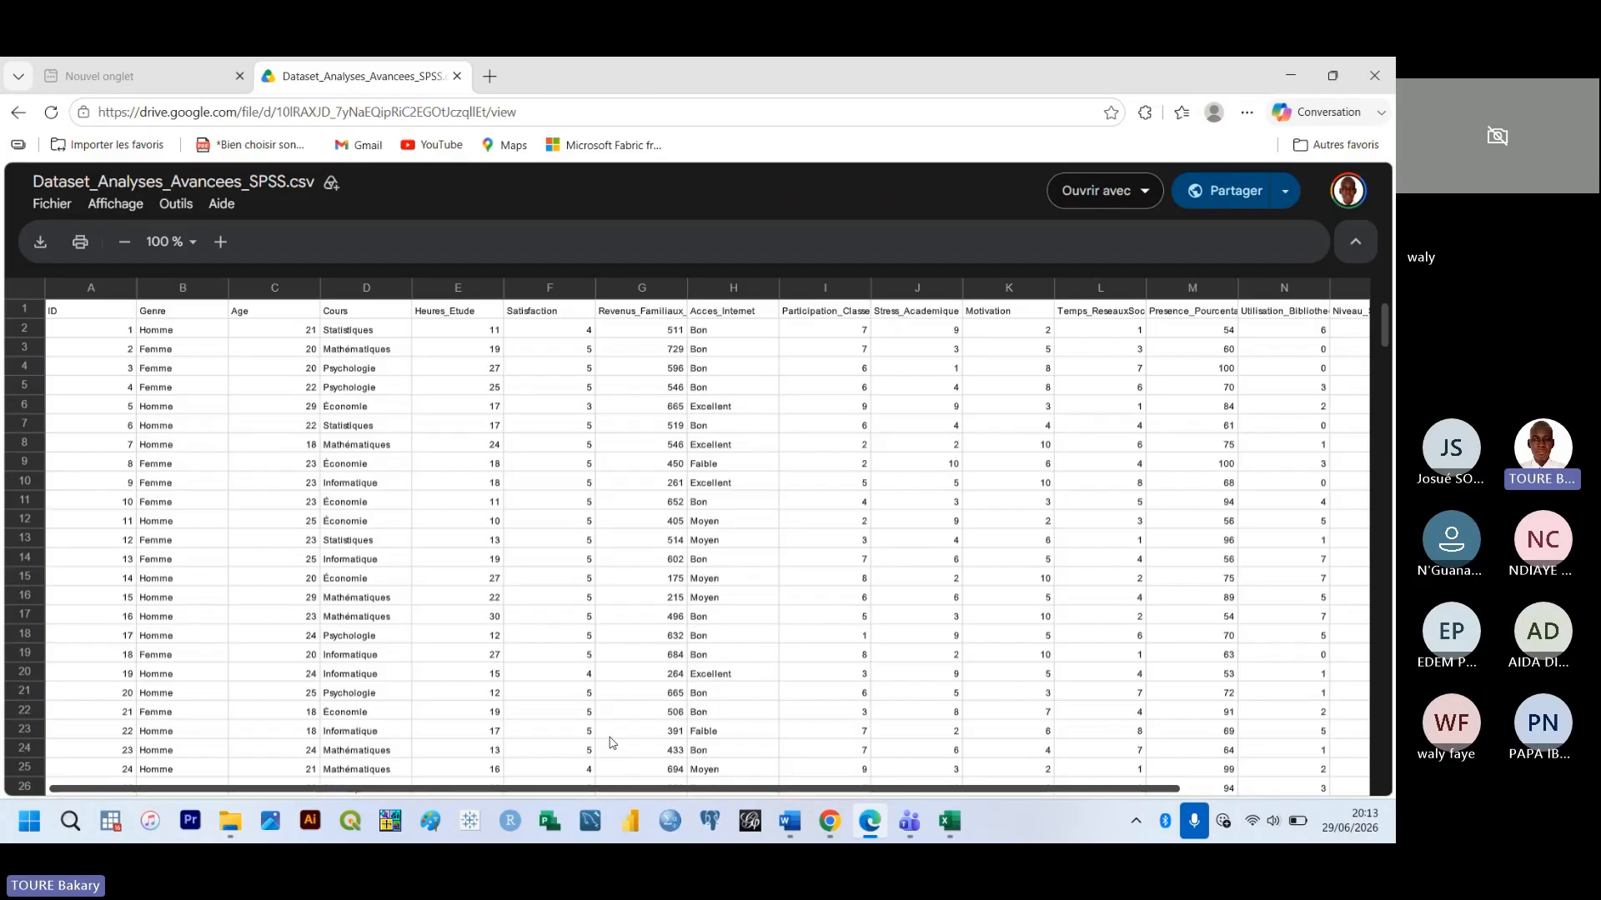
pyautogui.moveTo(617, 794); pyautogui.dragTo(811, 794)
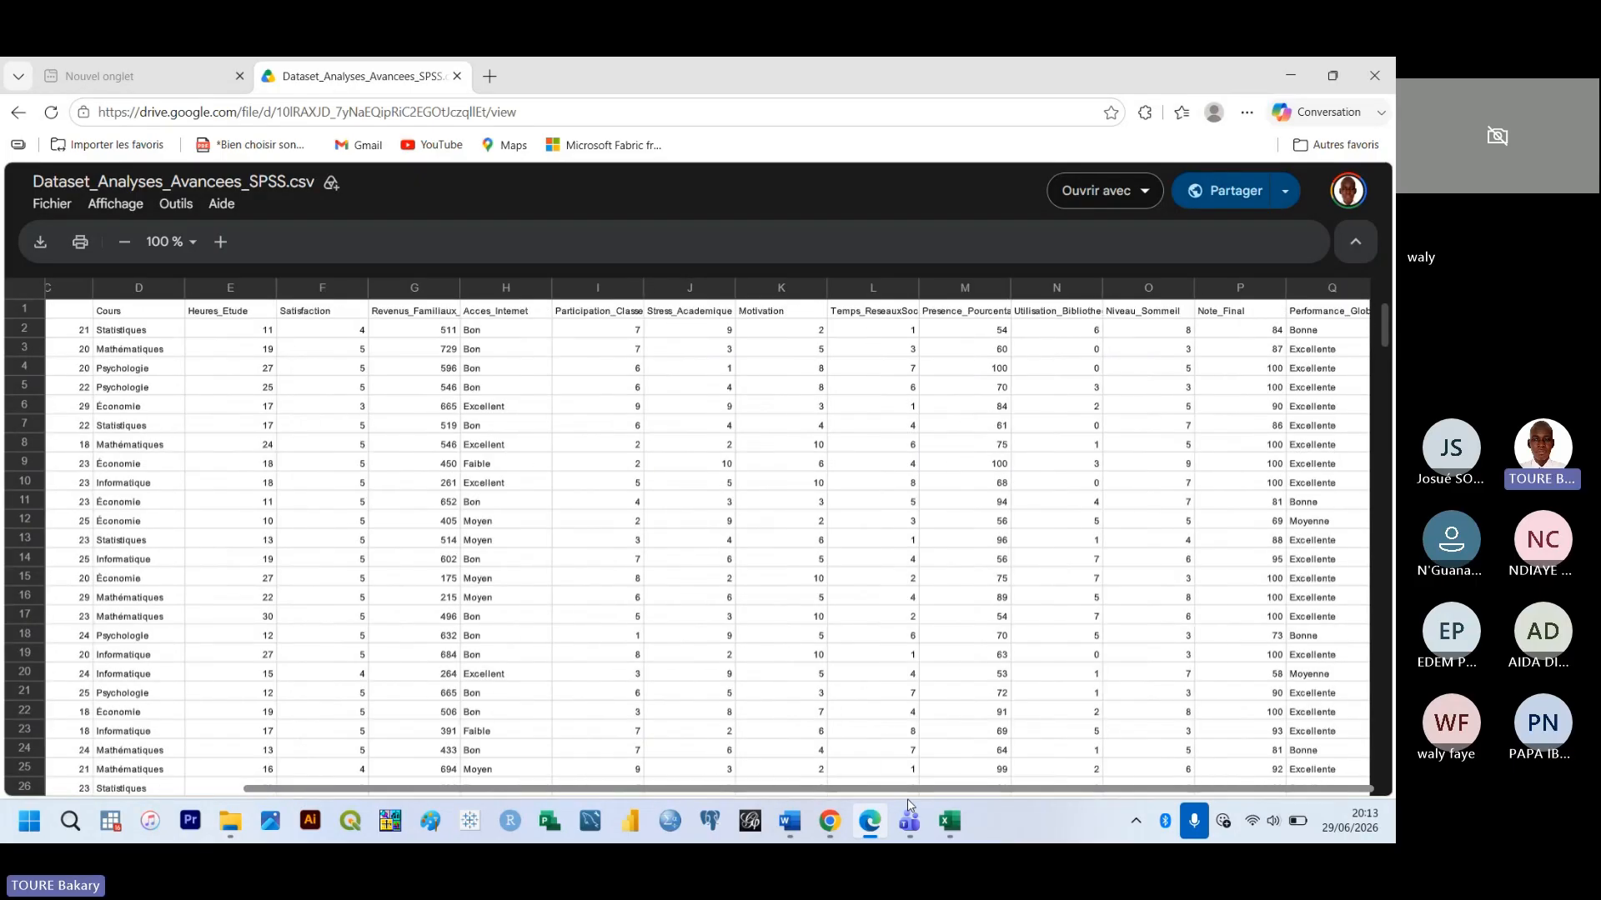
pyautogui.moveTo(908, 801); pyautogui.dragTo(615, 800)
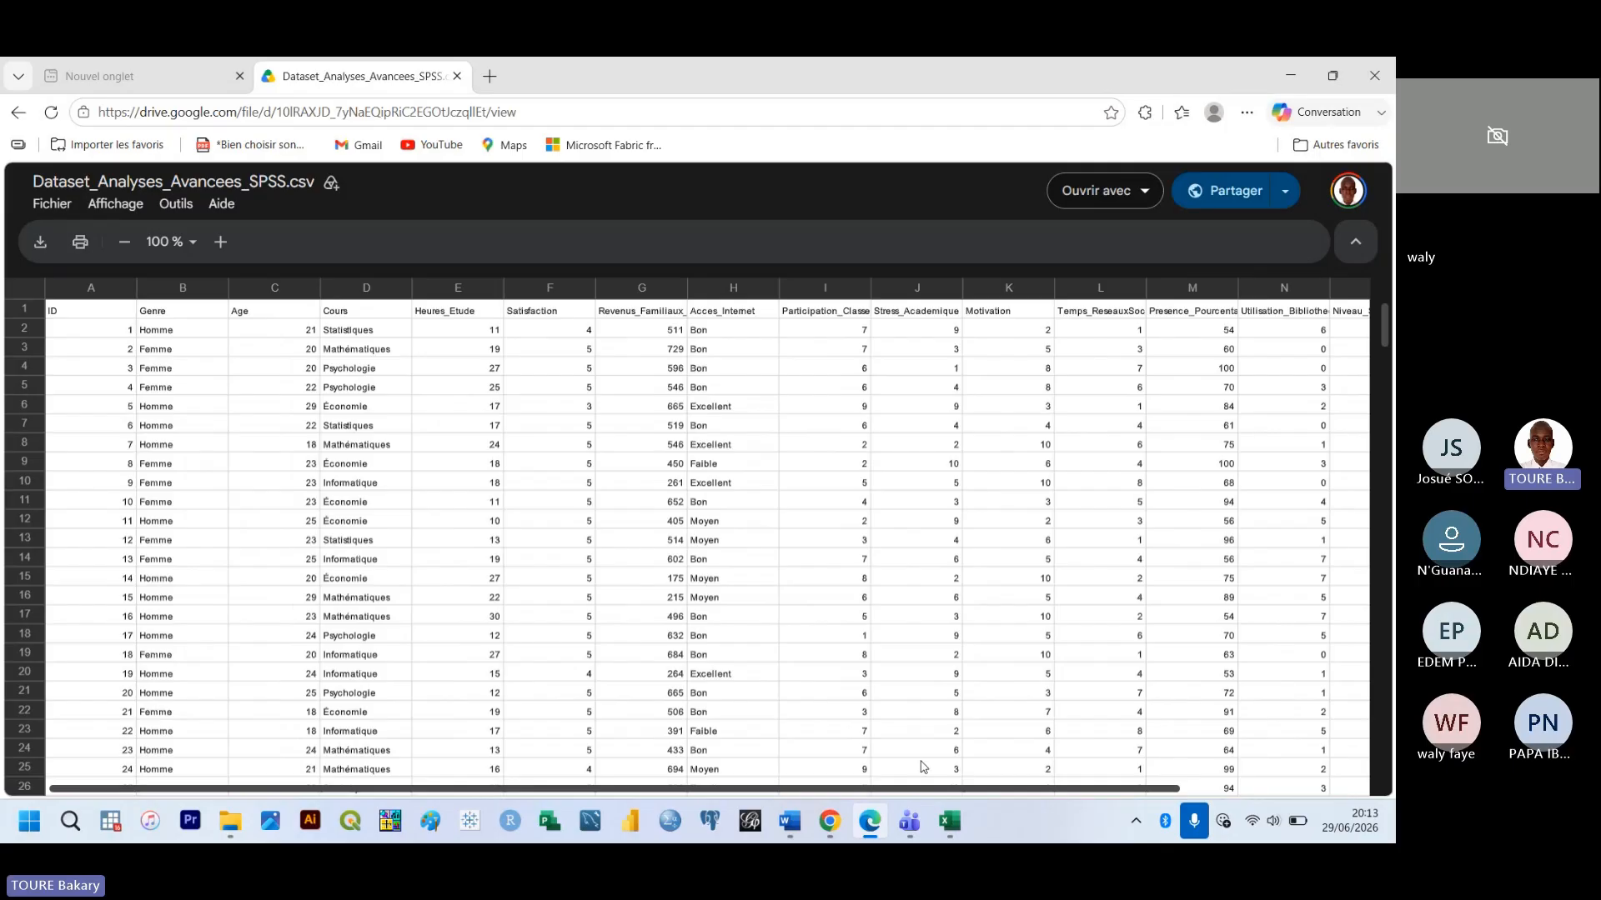
# Look at SPSS_Dataset_Etudiants.xlsx in Excel again for comparison, then return to the new dataset in Edge
pyautogui.moveTo(948, 821)
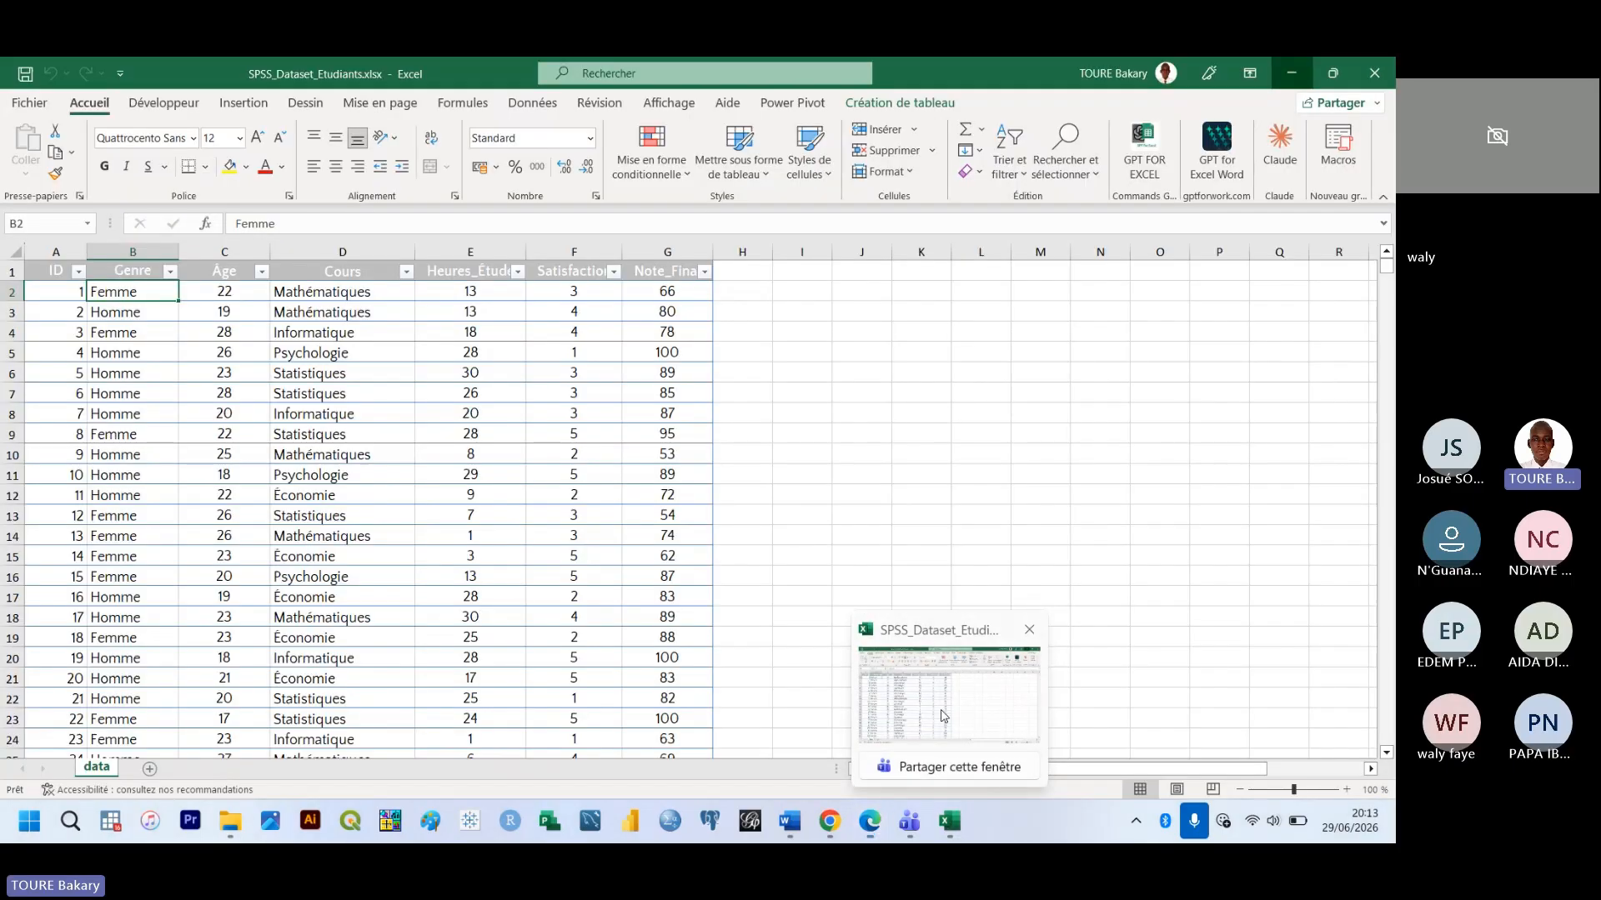
pyautogui.click(943, 716)
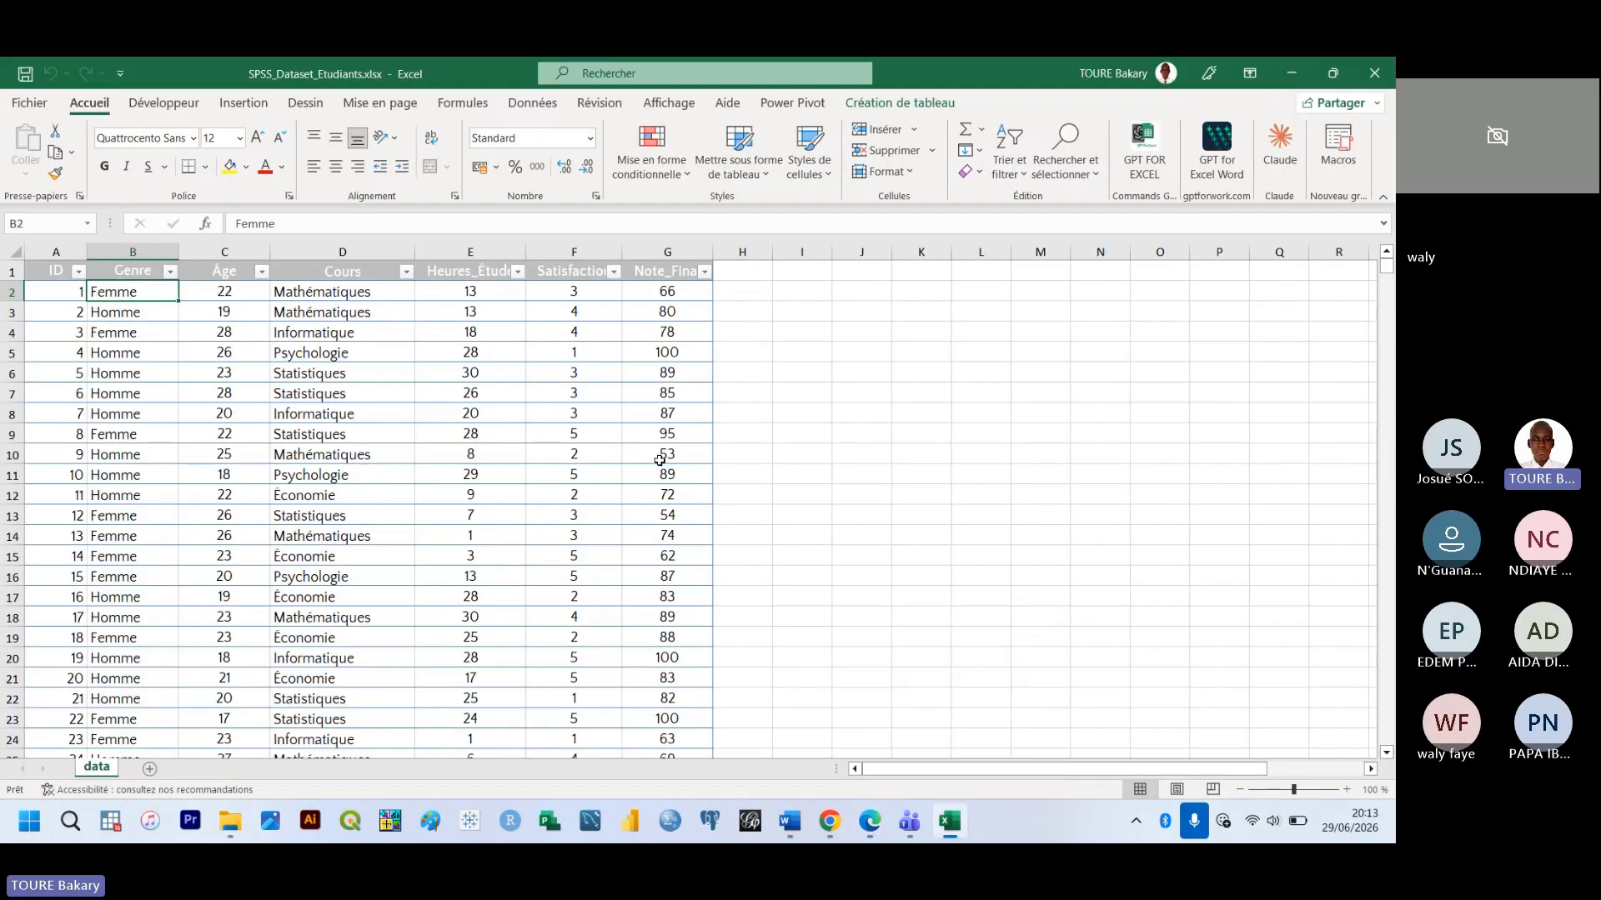
pyautogui.click(948, 823)
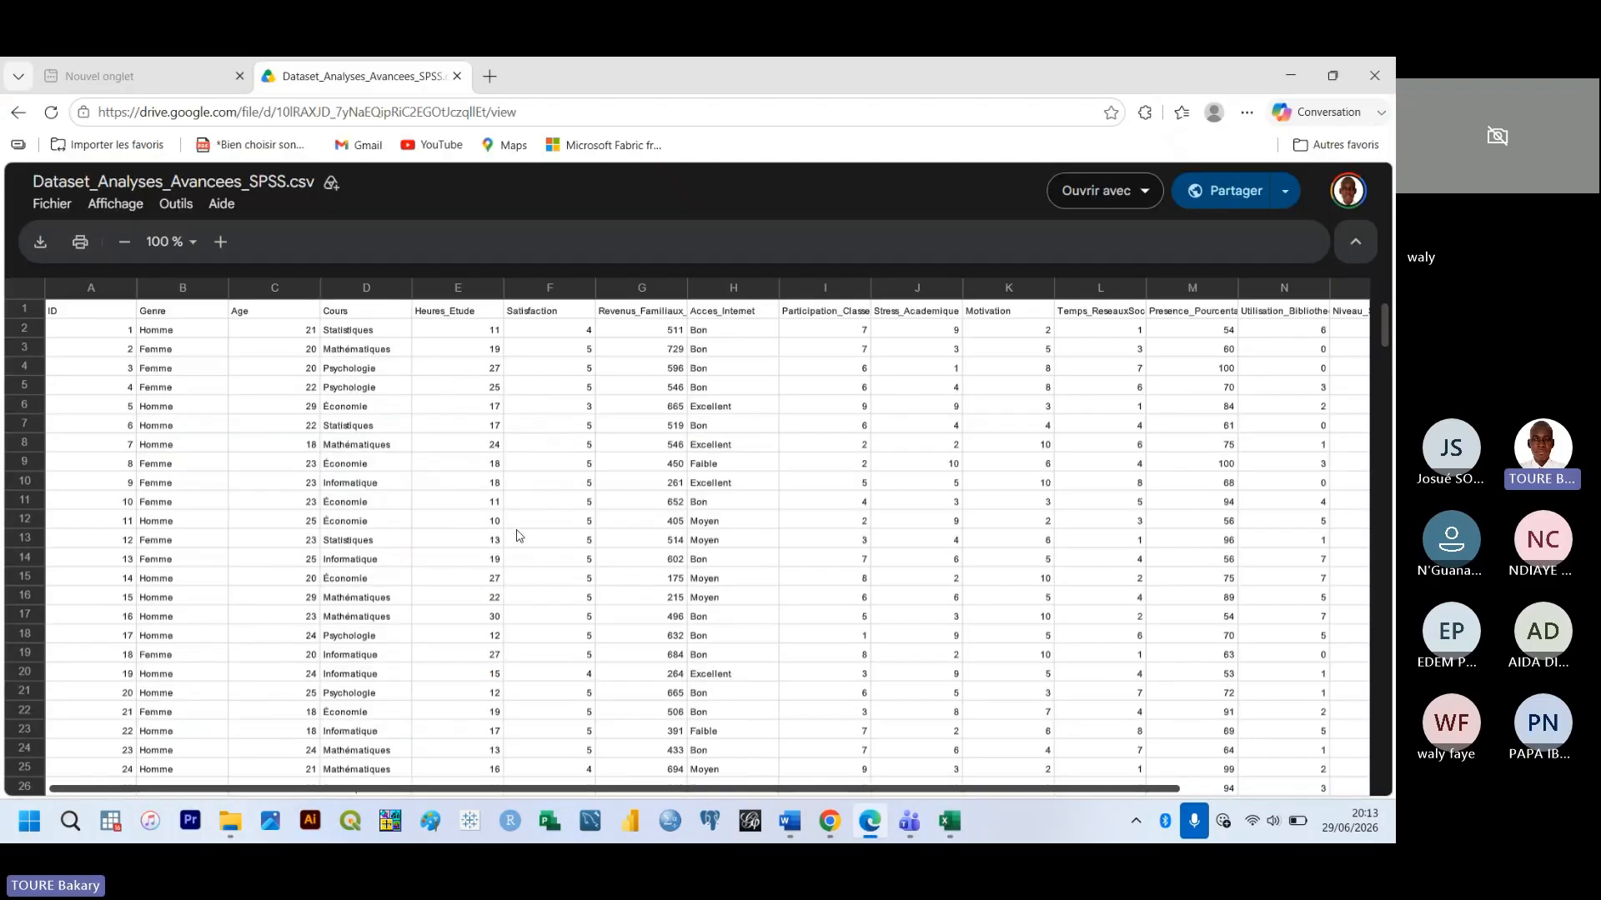
# Download Dataset_Analyses_Avancees_SPSS.csv from Google Drive and return to its preview in Edge
pyautogui.click(38, 244)
pyautogui.click(1296, 75)
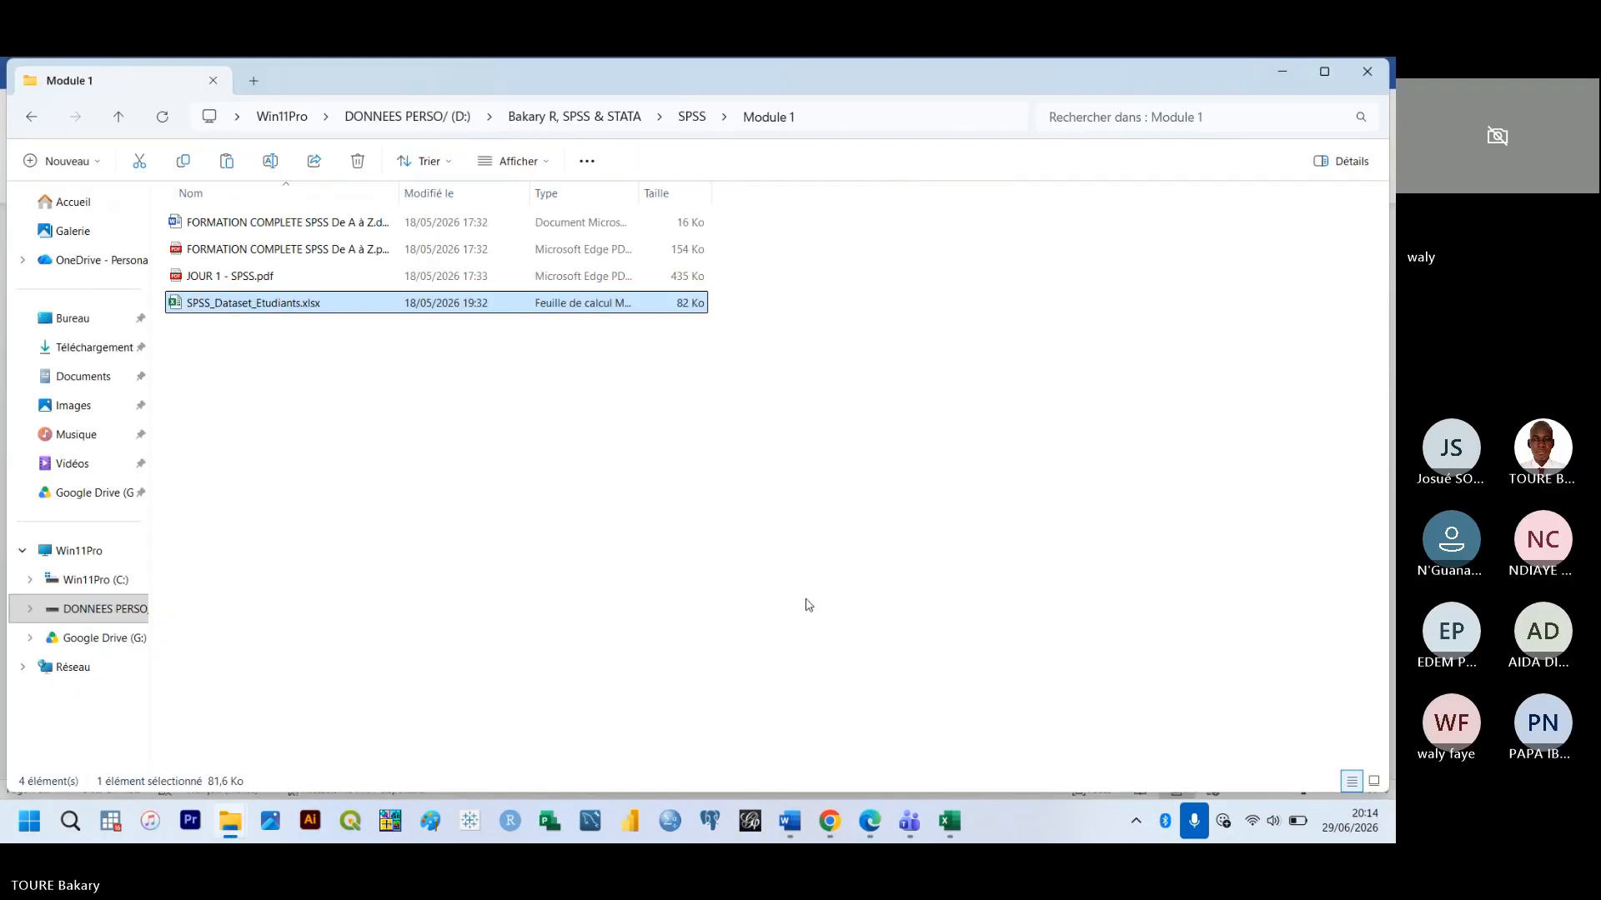
pyautogui.click(873, 842)
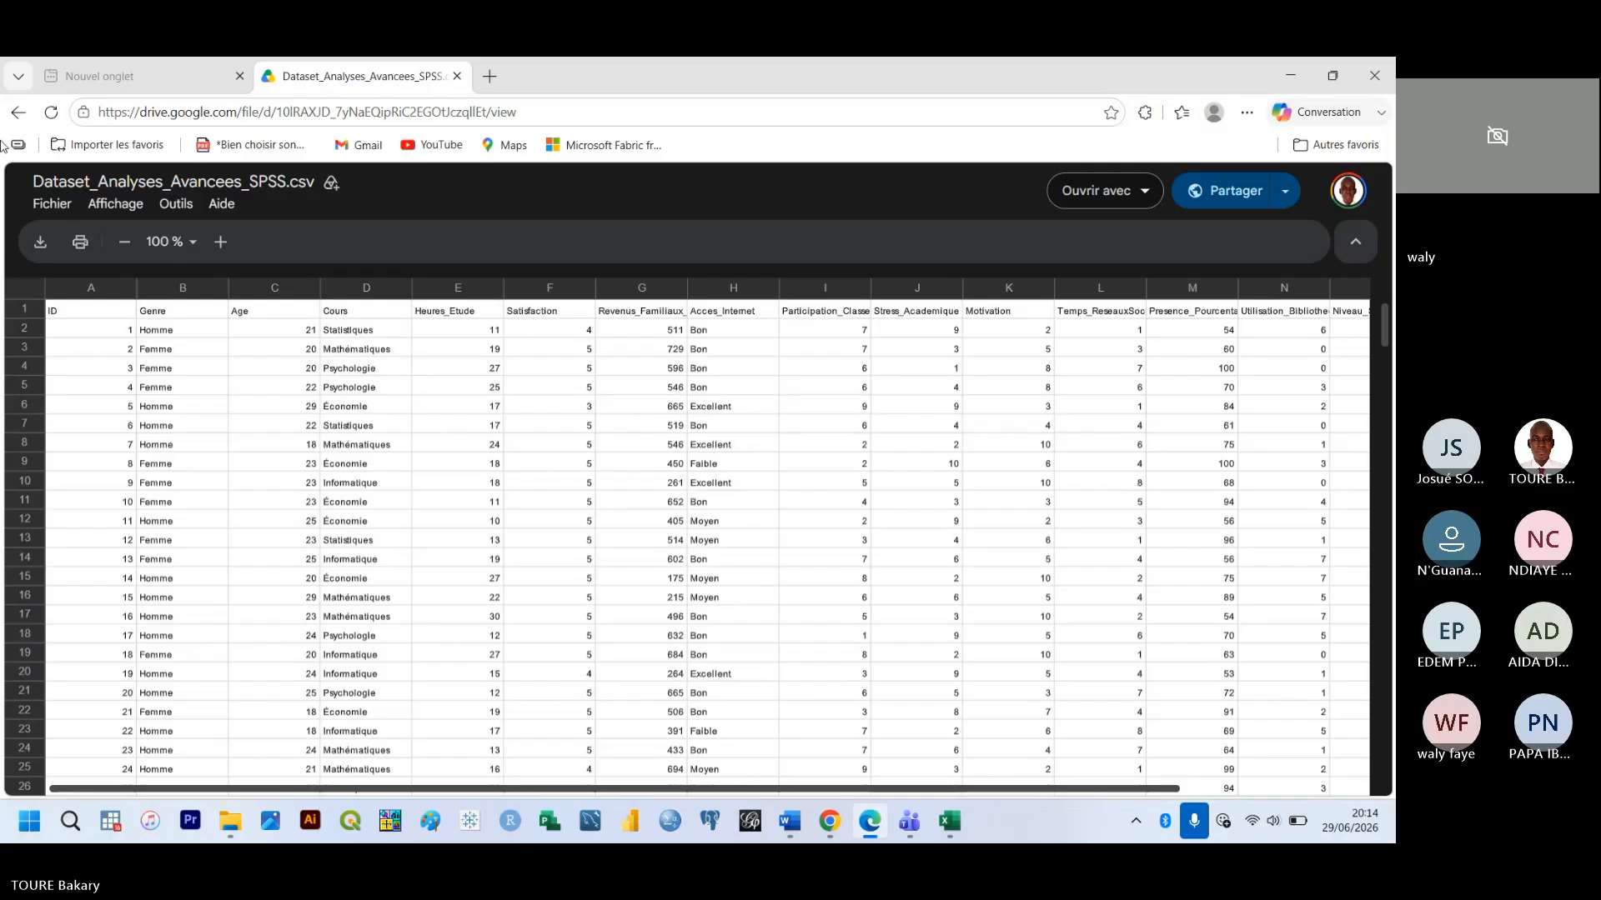
# Return to JOUR 4 - SPSS.pdf and read the research questions under "On veut savoir" on page 21
pyautogui.click(15, 111)
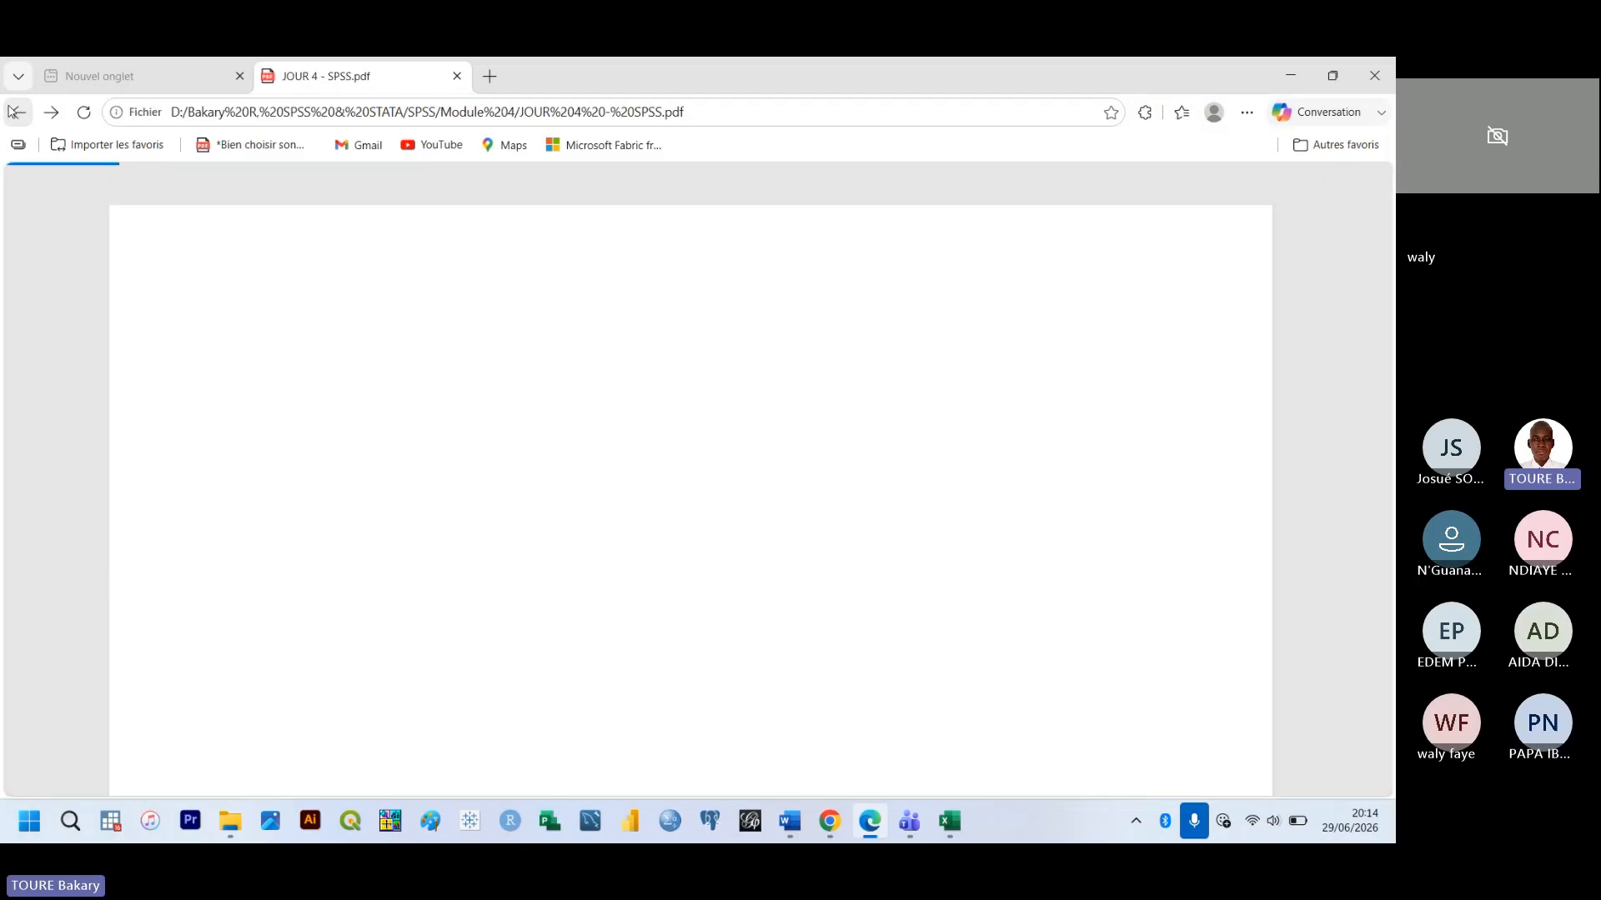
pyautogui.press('Down')
pyautogui.press('Down')
pyautogui.press('Down')
pyautogui.press('Down')
pyautogui.press('Down')
pyautogui.press('Down')
pyautogui.press('Down')
pyautogui.press('Down')
pyautogui.press('Down')
pyautogui.press('Down')
pyautogui.press('Down')
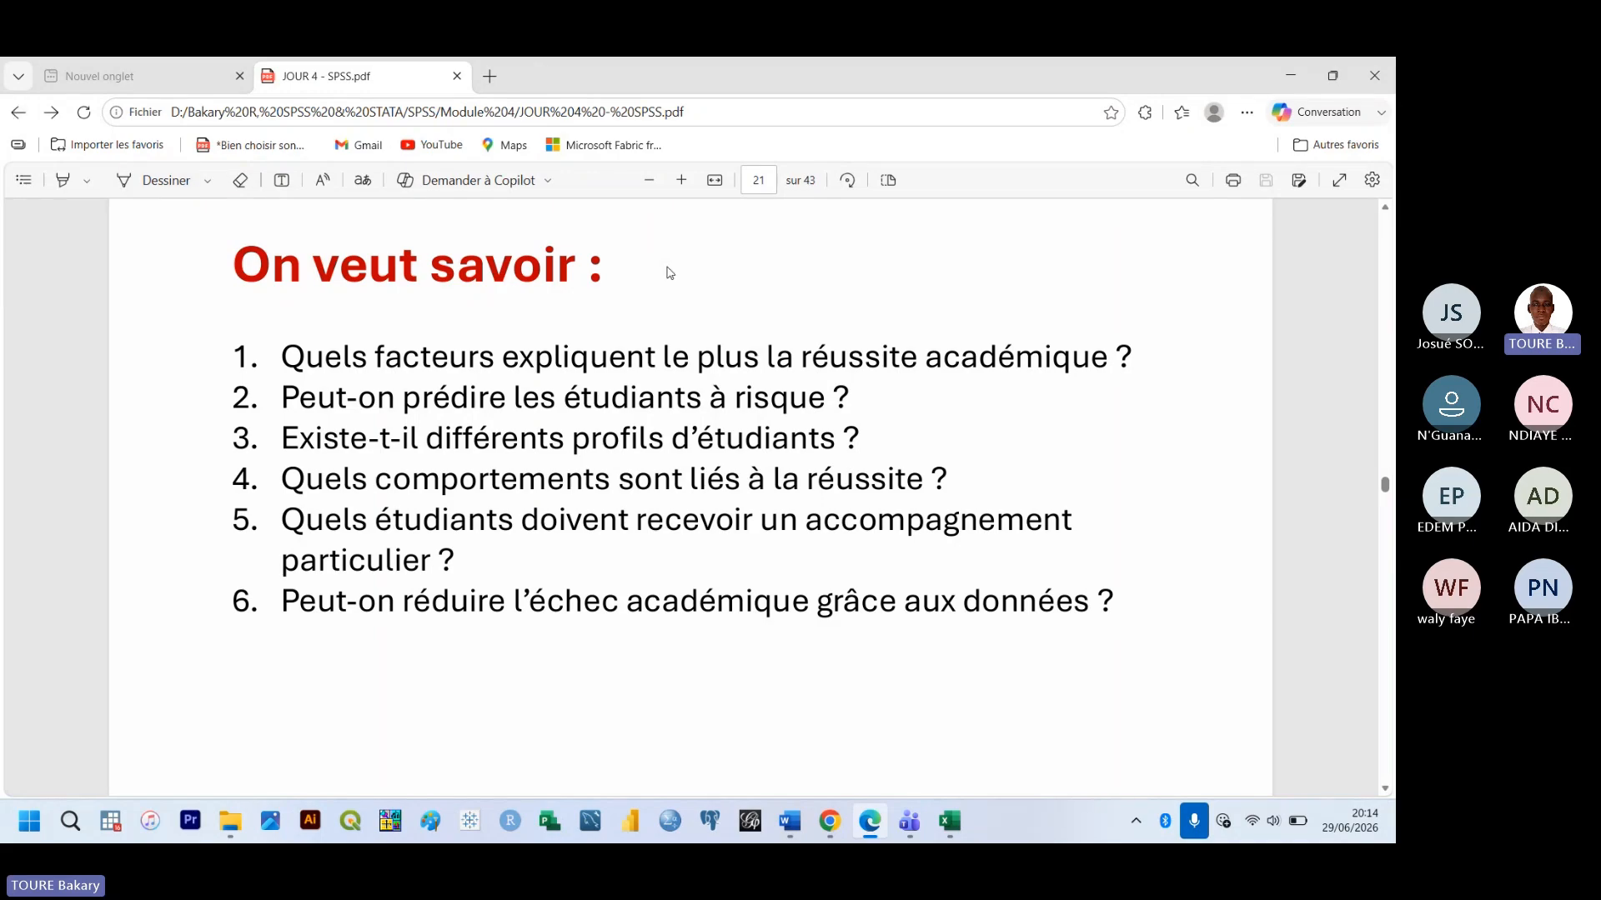
pyautogui.click(765, 209)
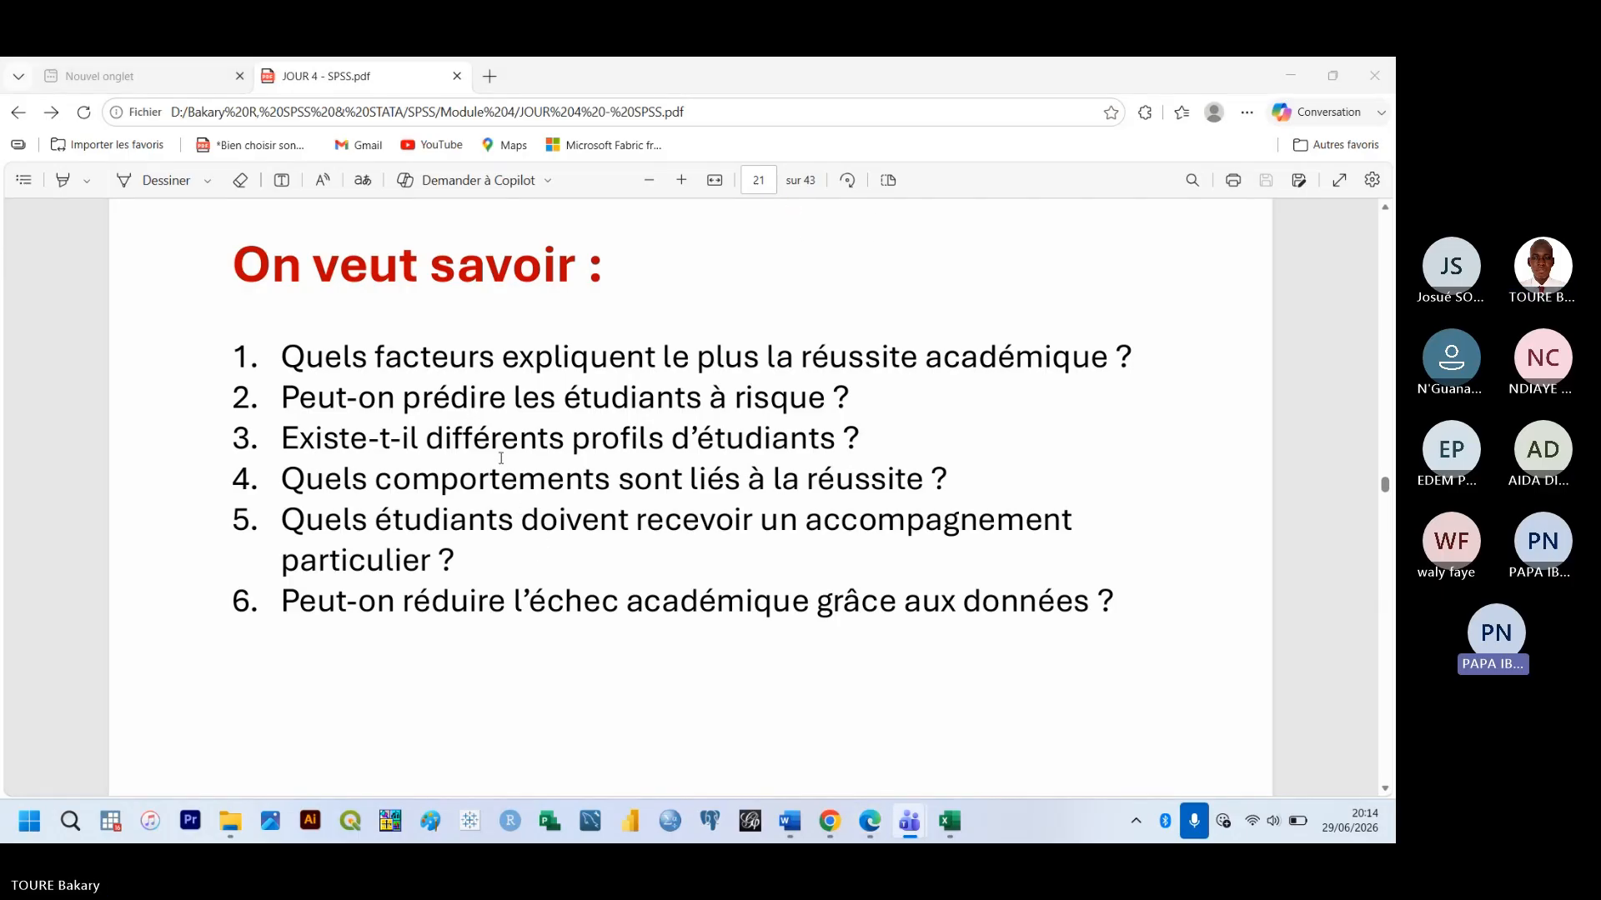
# Switch to the Teams meeting, mute all participants, and minimise the meeting window
pyautogui.click(892, 831)
pyautogui.moveTo(904, 825)
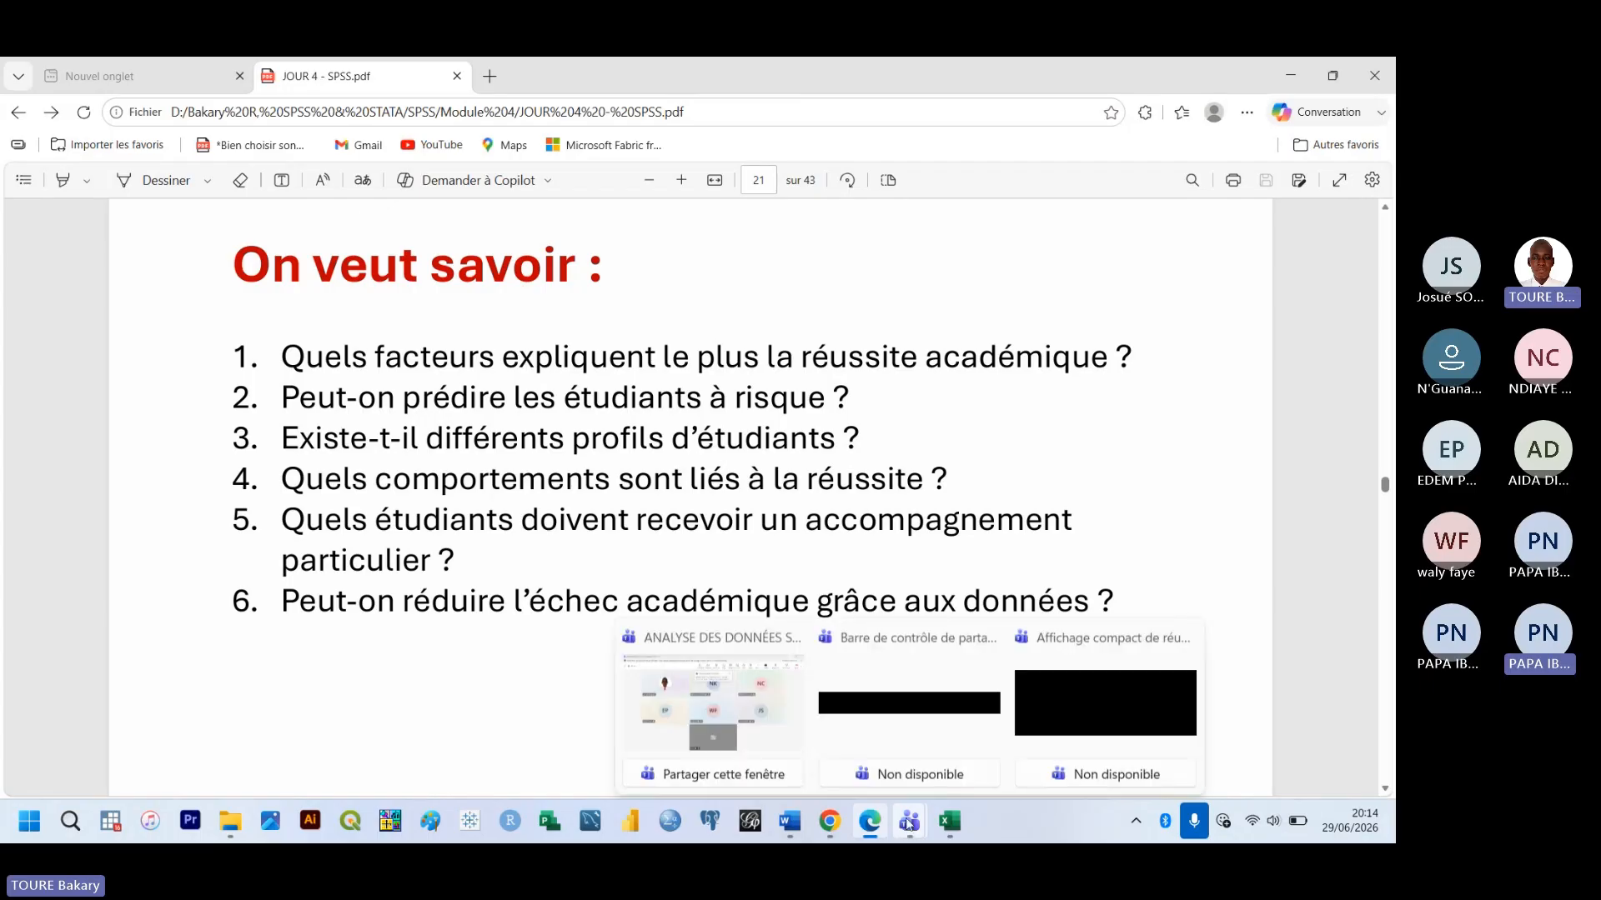
pyautogui.click(739, 712)
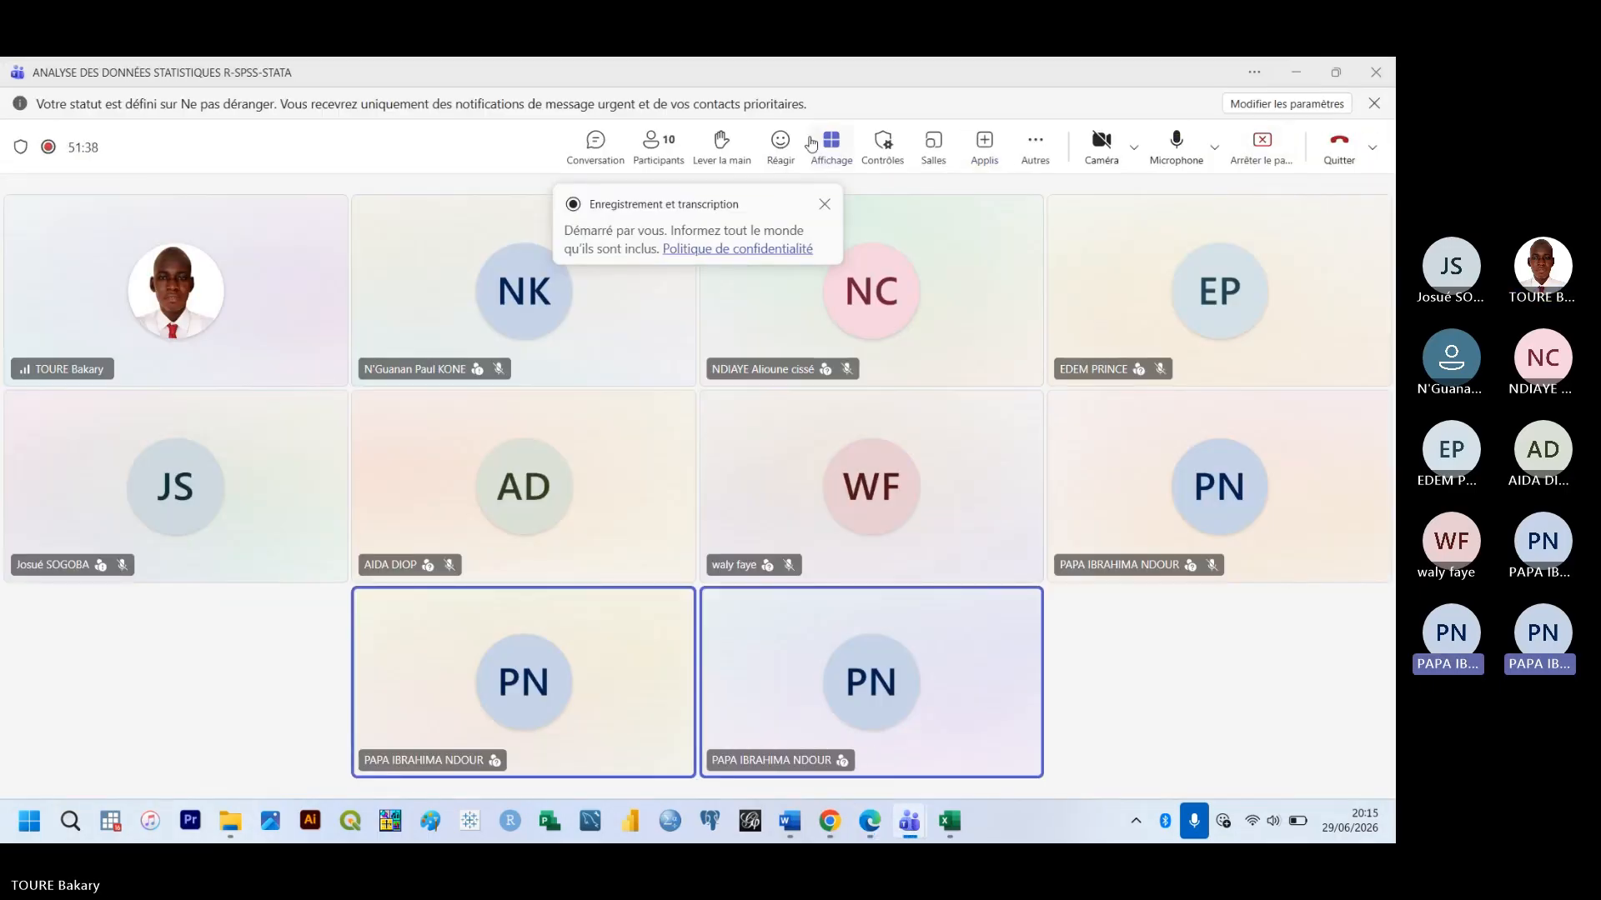
pyautogui.click(670, 152)
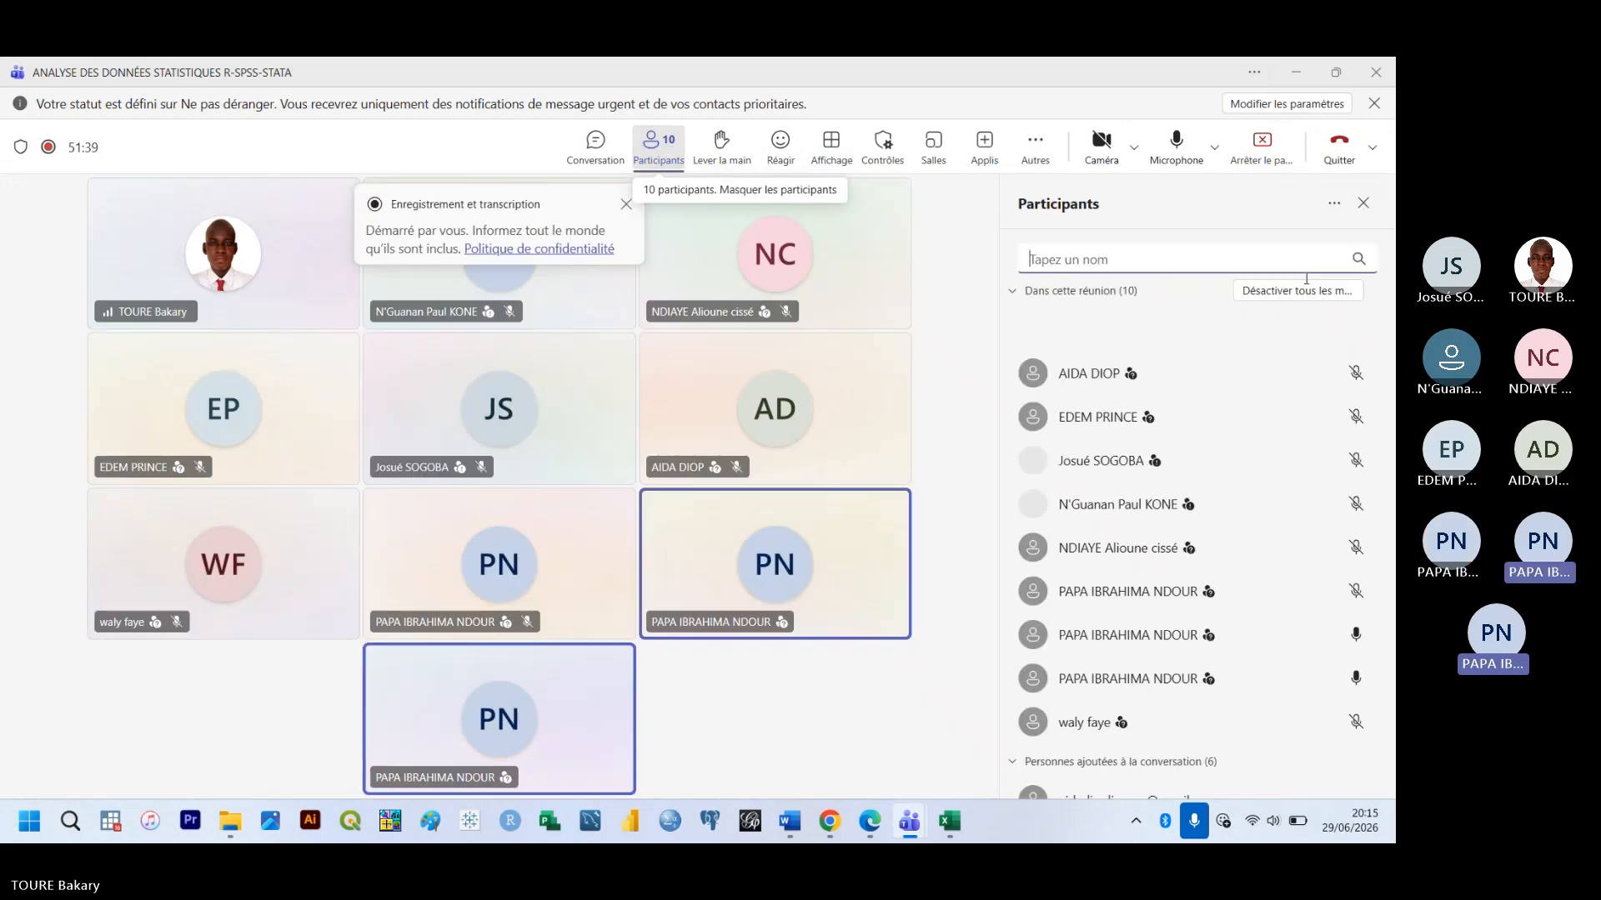
pyautogui.click(1316, 291)
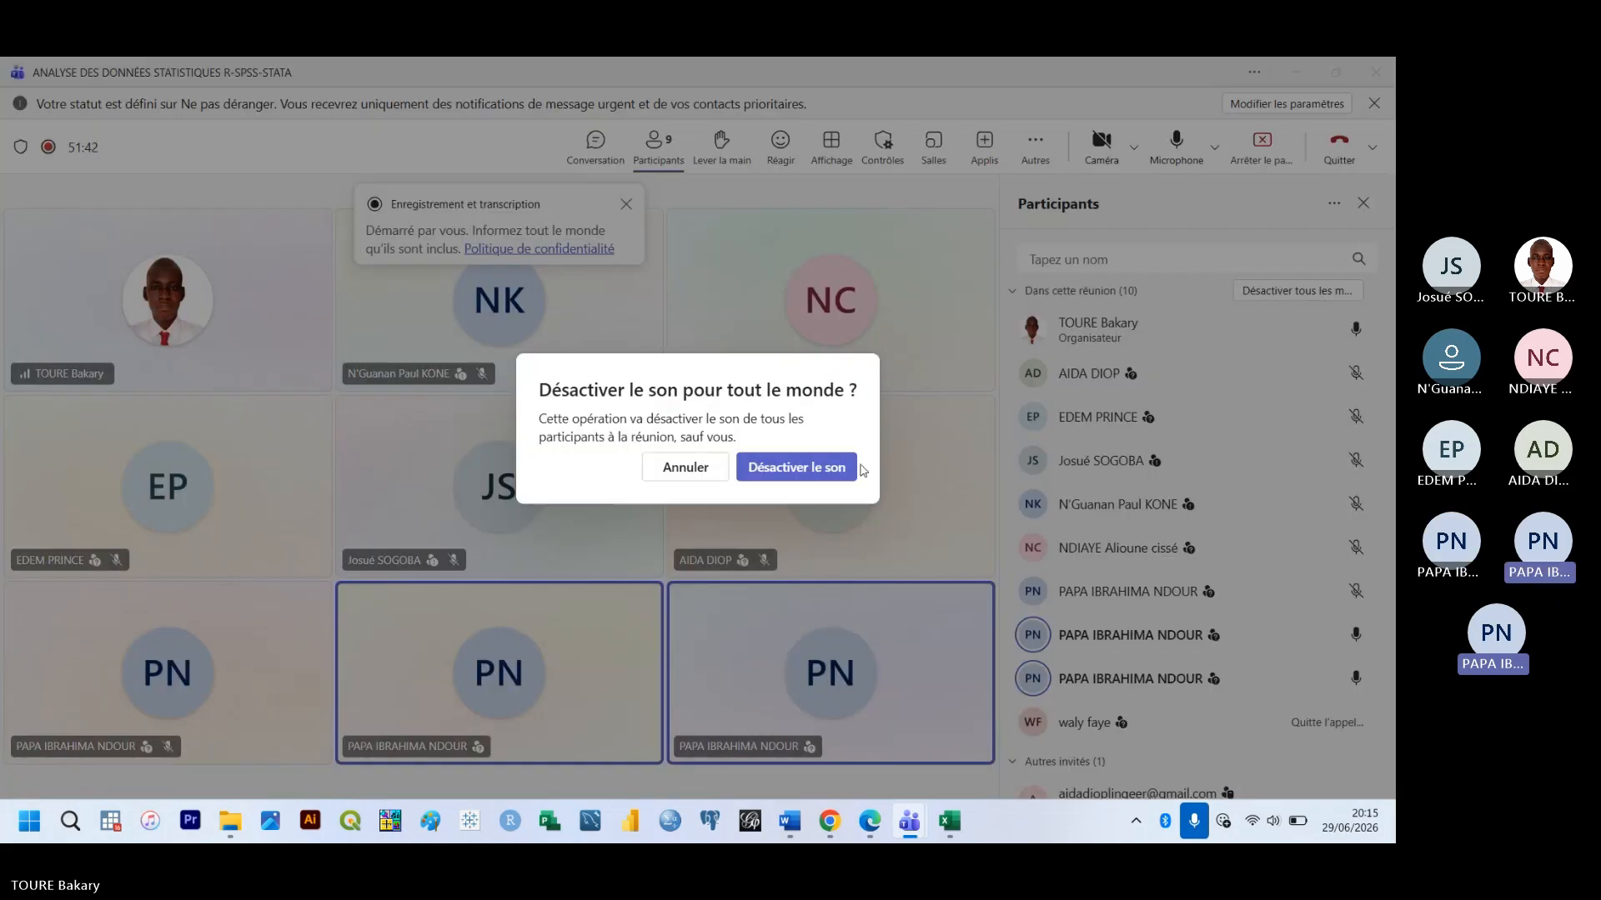
pyautogui.click(851, 470)
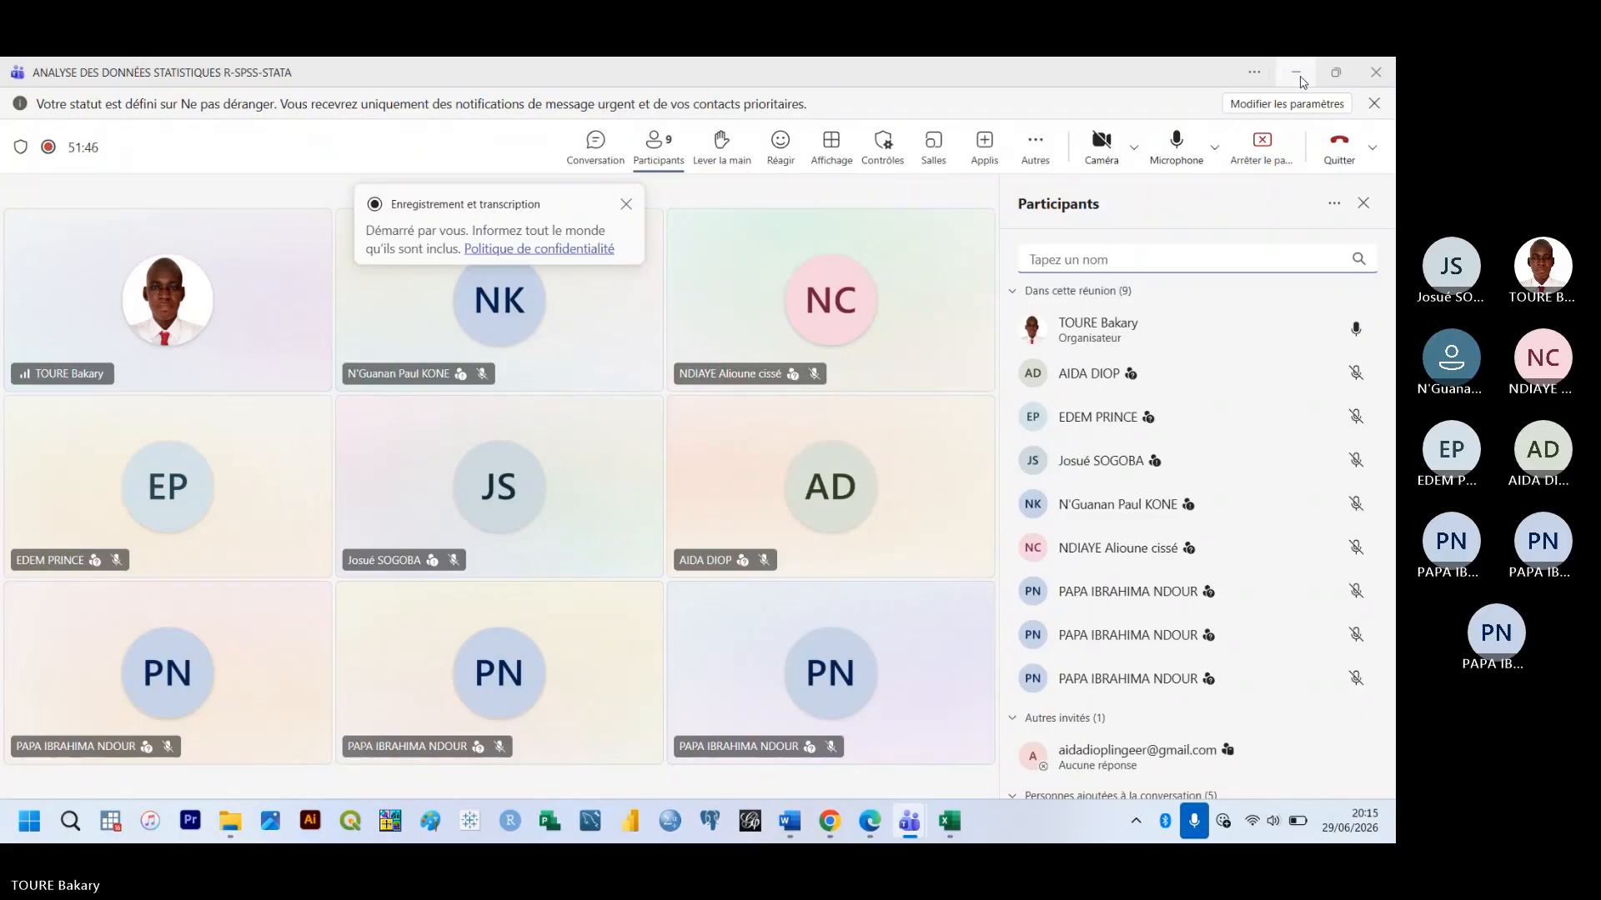
pyautogui.click(1297, 73)
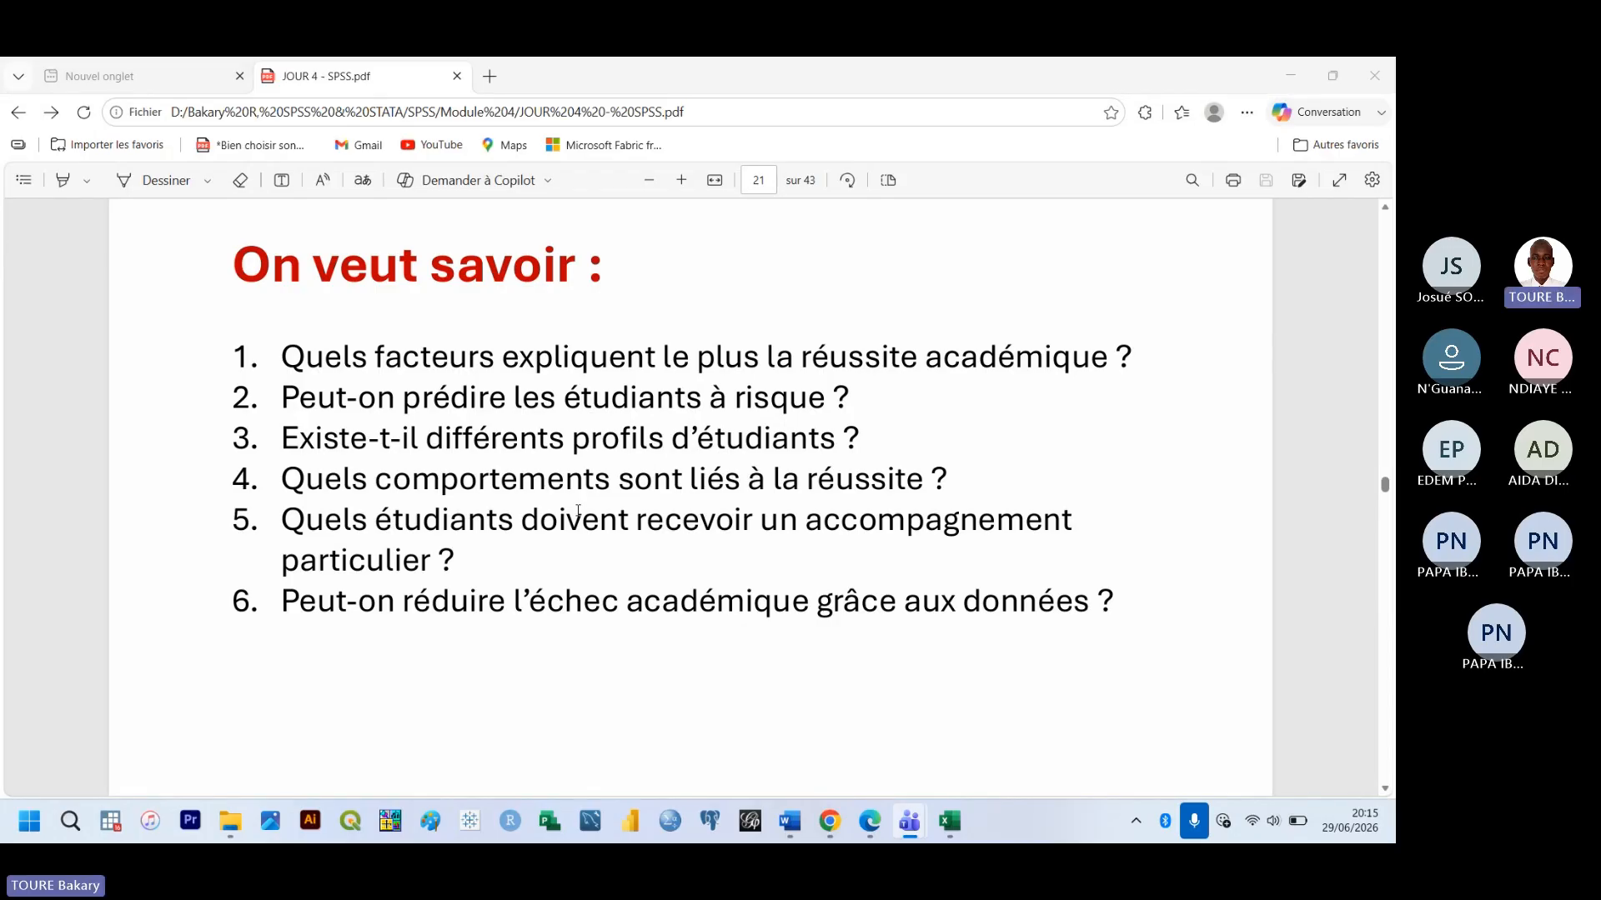
# Open the downloaded Dataset_Analyses_Avancees_SPSS.csv in Excel from the Téléchargements folder
pyautogui.click(578, 510)
pyautogui.scroll(-1, 577, 510)
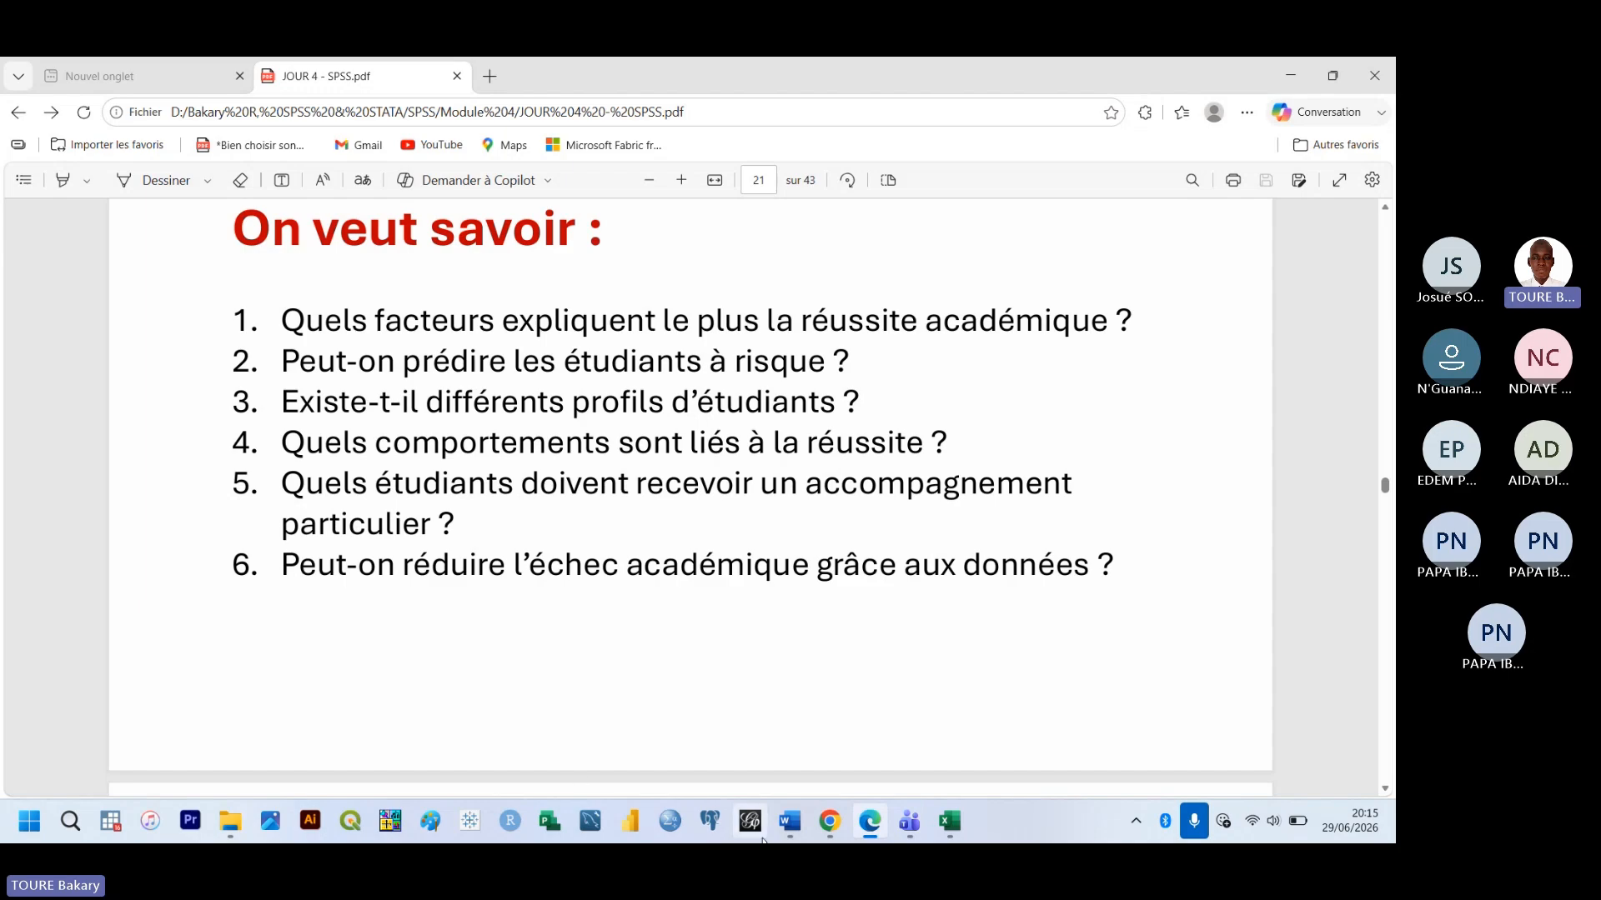
pyautogui.moveTo(224, 822)
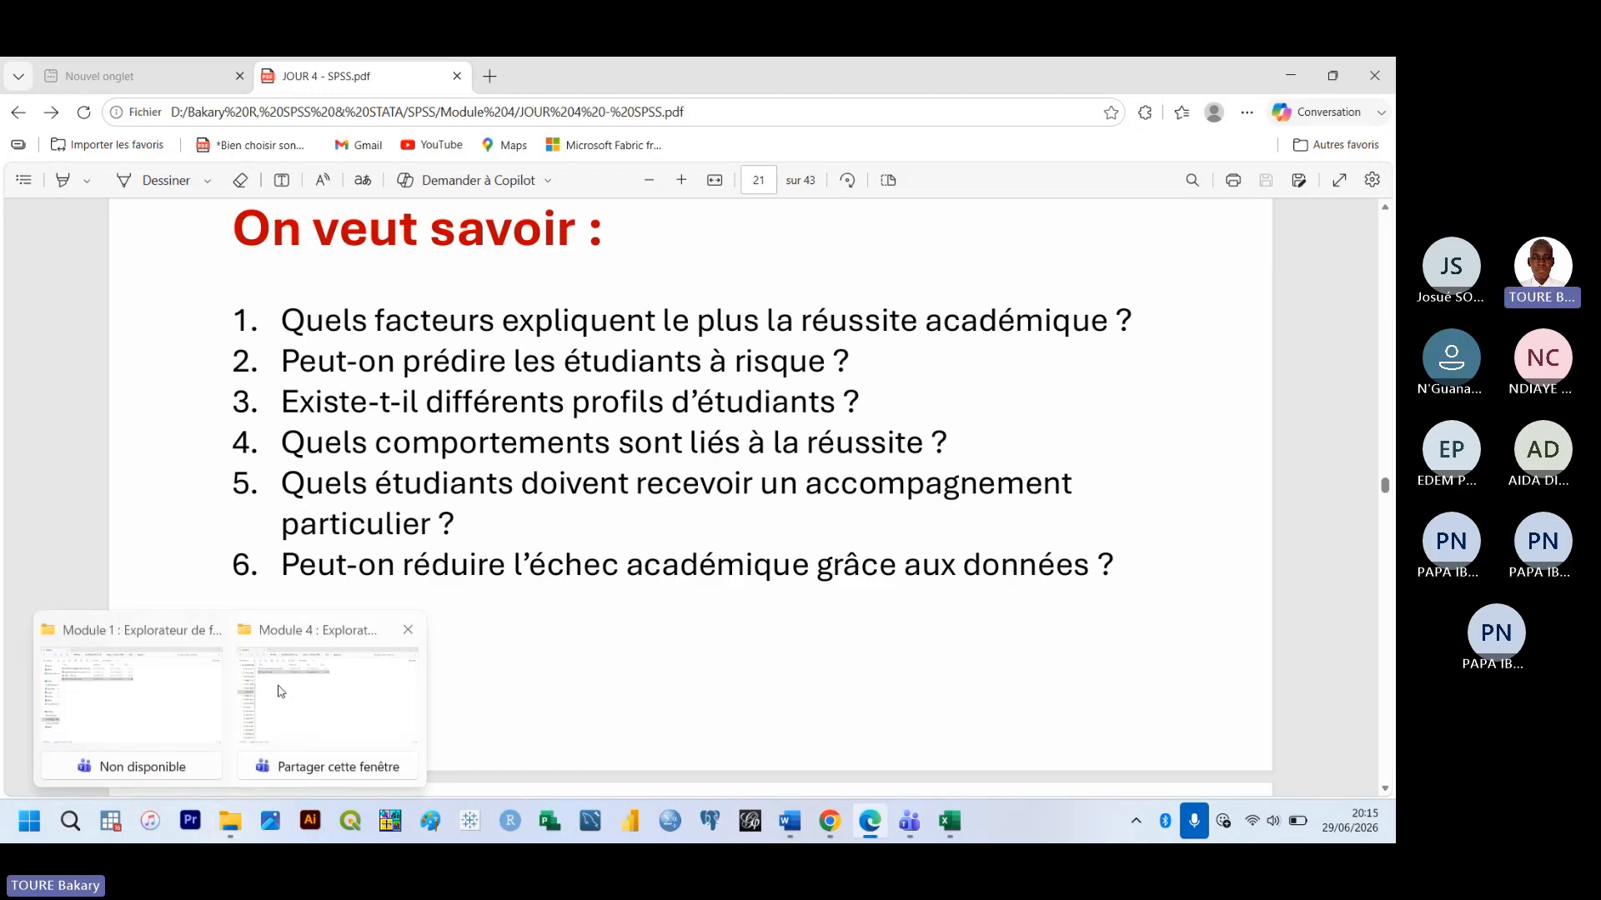
pyautogui.click(280, 692)
pyautogui.click(118, 348)
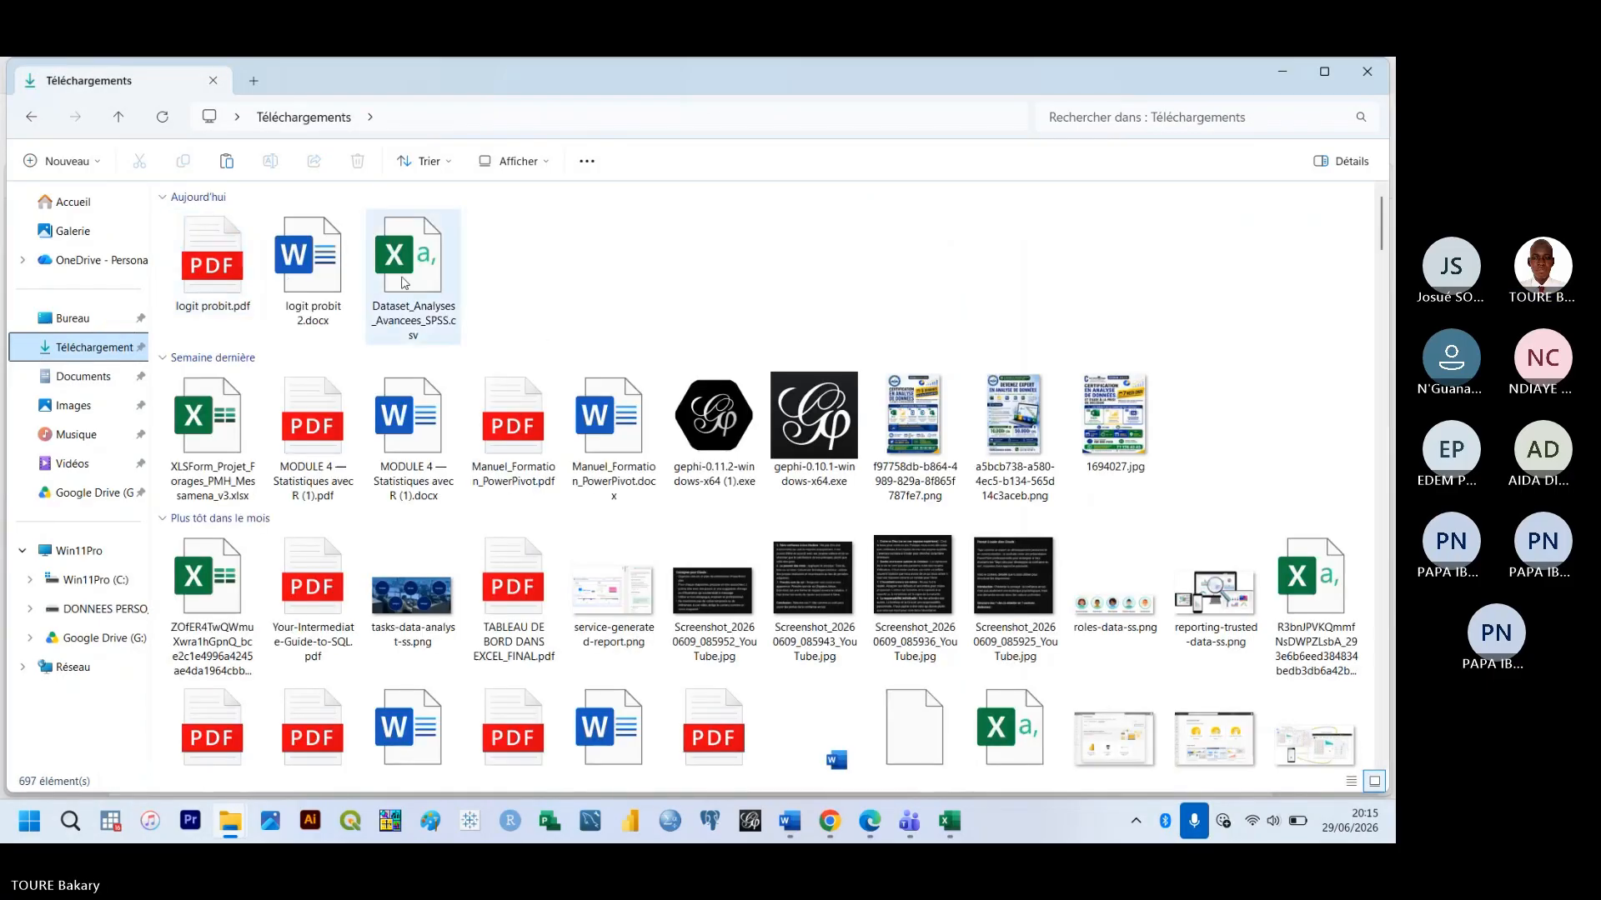
pyautogui.click(405, 282)
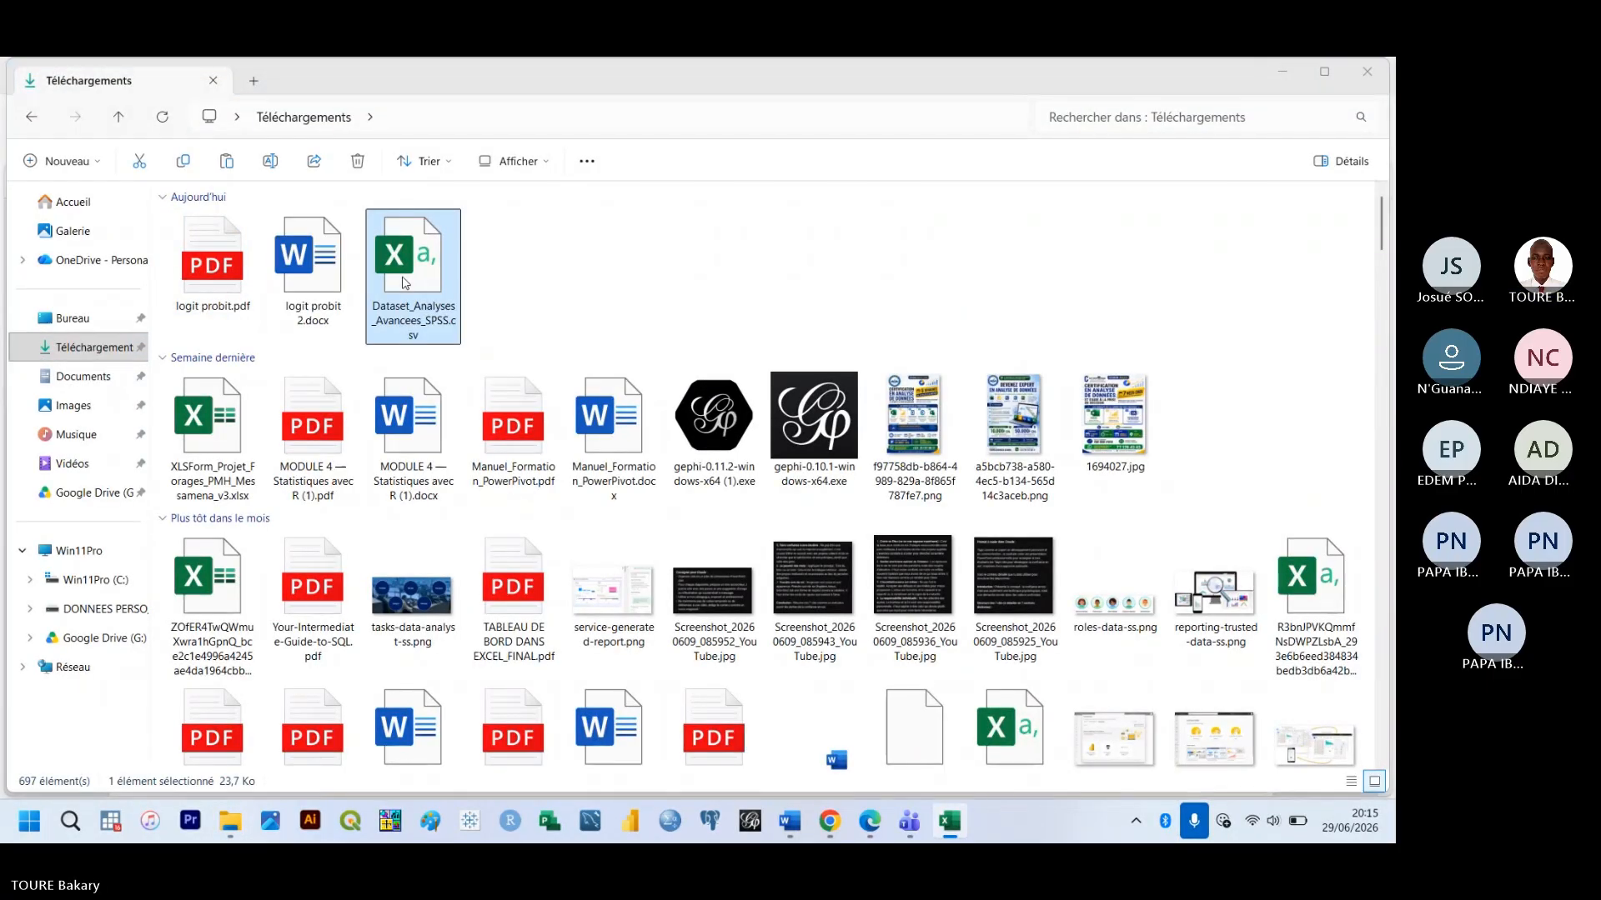
pyautogui.doubleClick(405, 283)
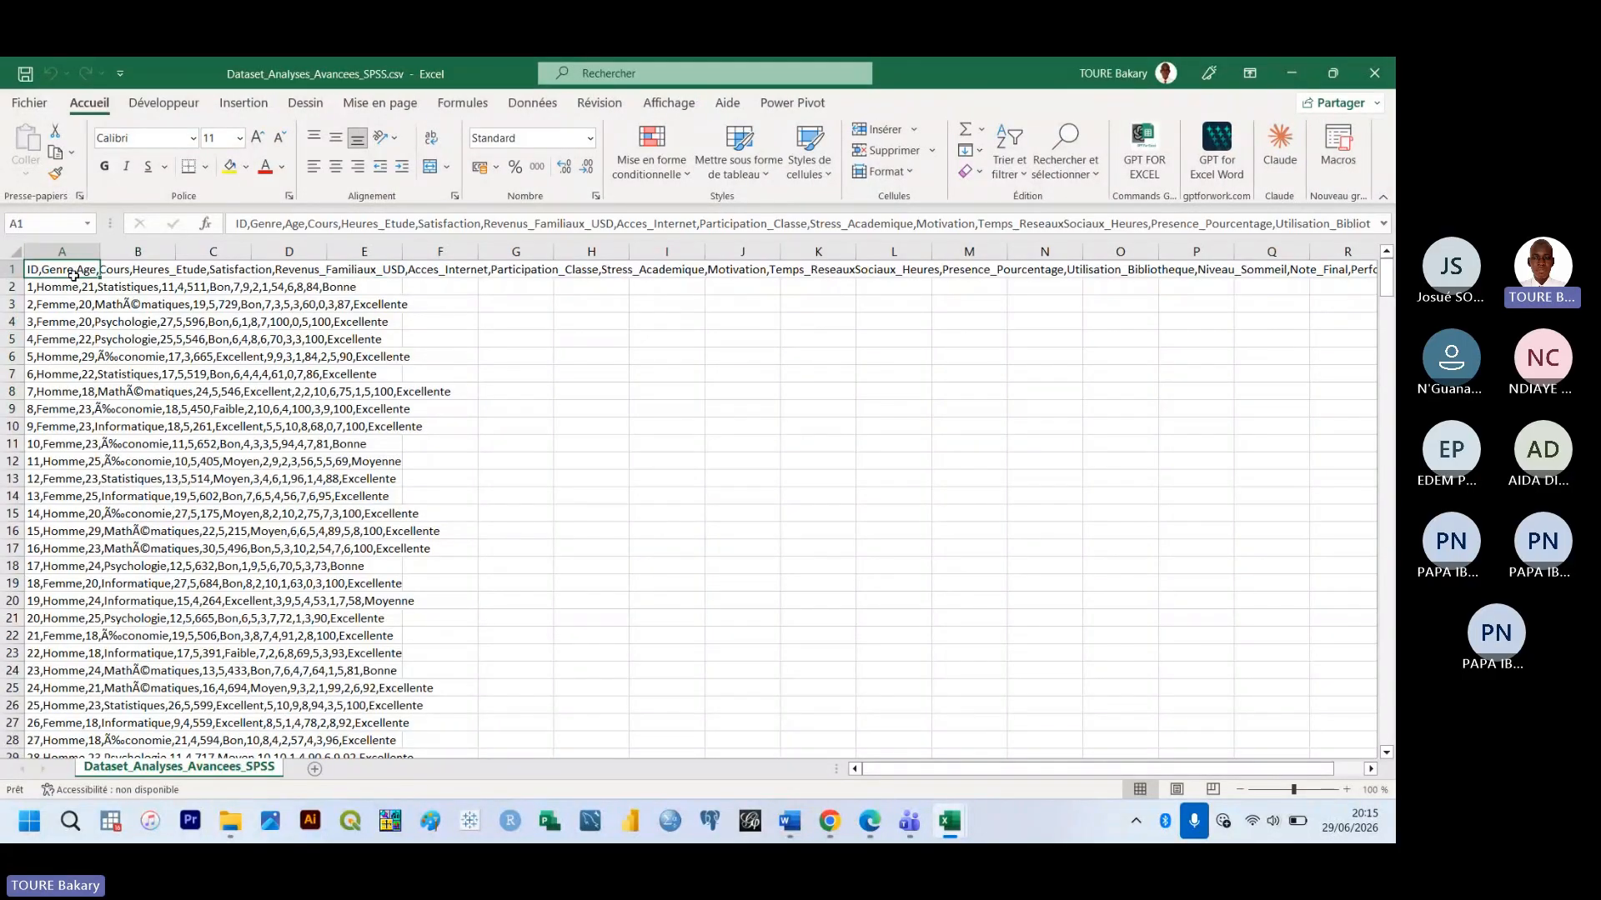
# Convert all the comma-separated text in column A into columns, using tab and comma delimiters and the Standard format
pyautogui.hotkey('ctrl', 'shift', 'Down')
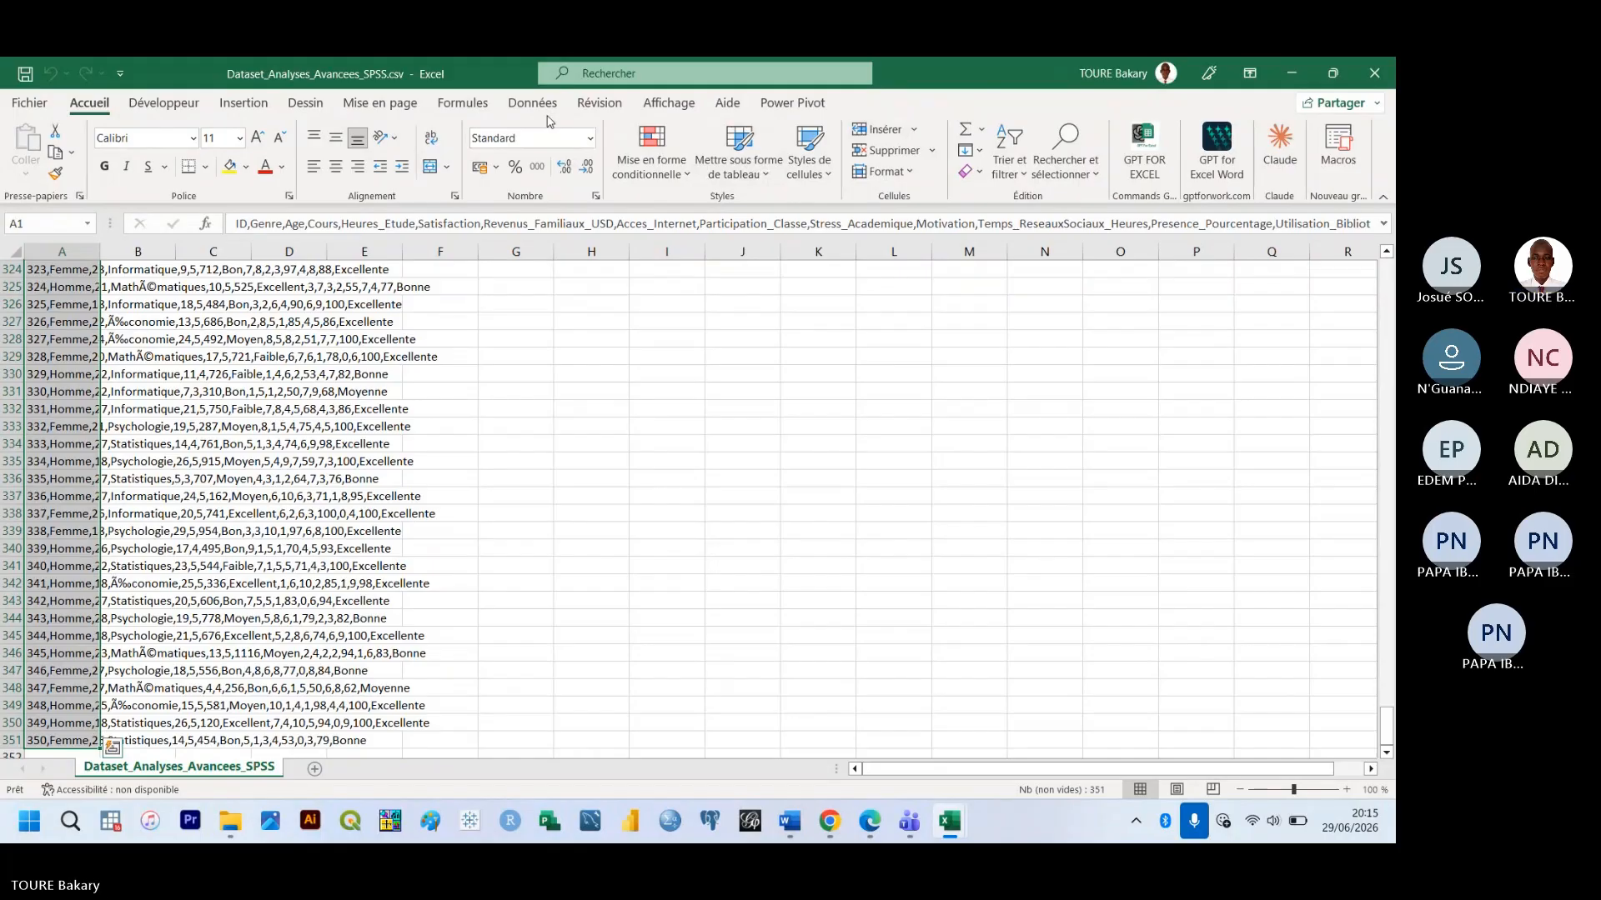
pyautogui.click(929, 67)
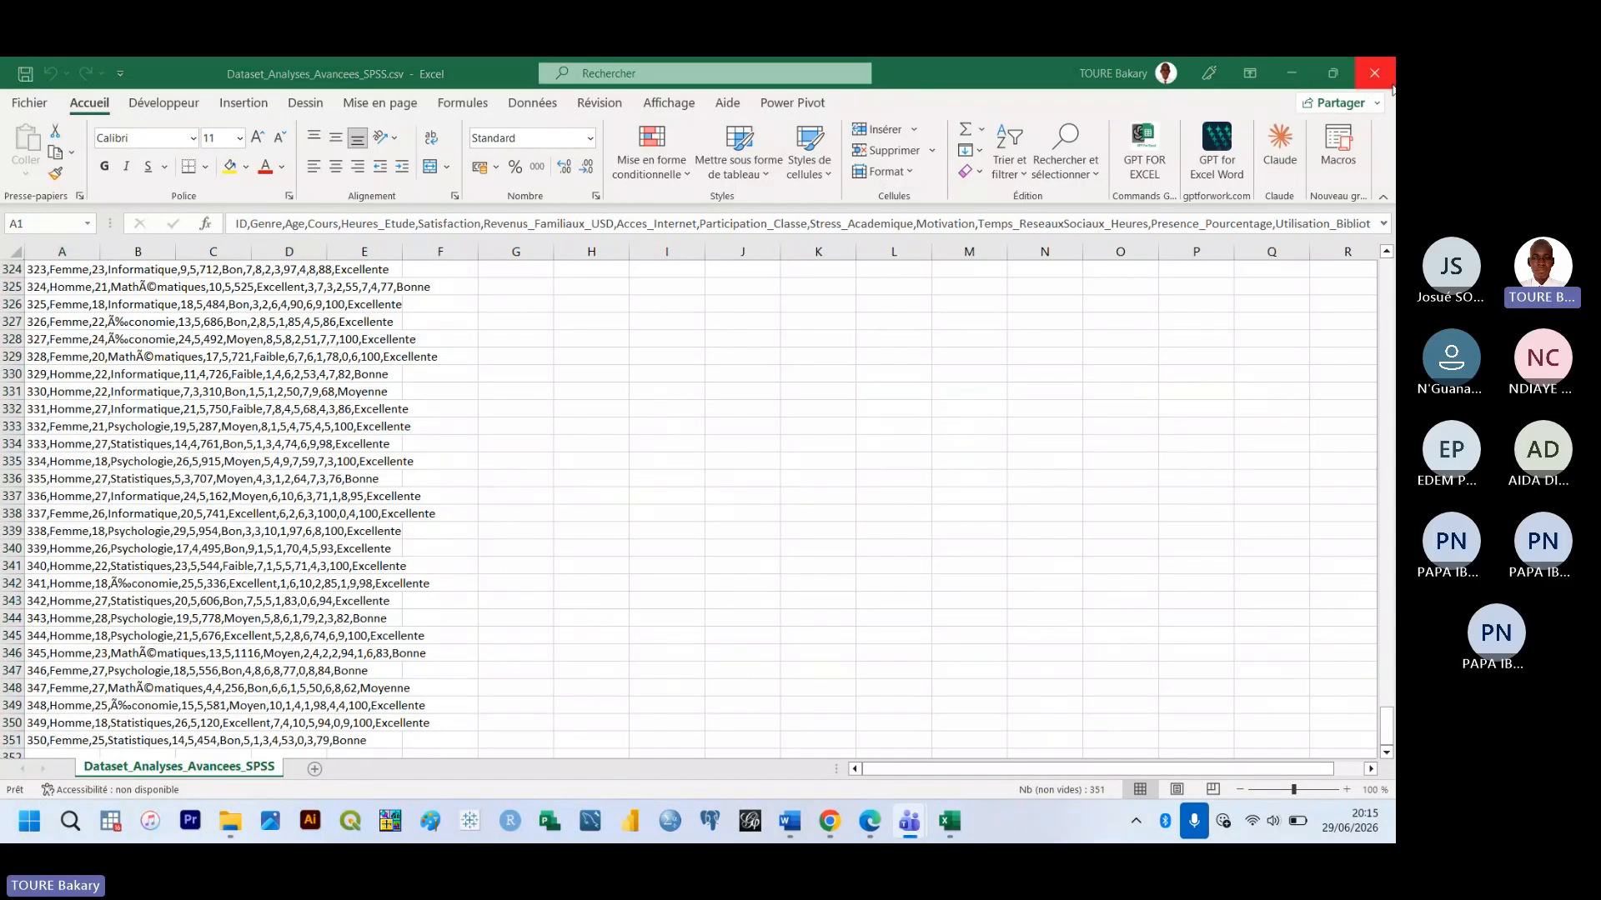
pyautogui.click(430, 385)
pyautogui.click(430, 384)
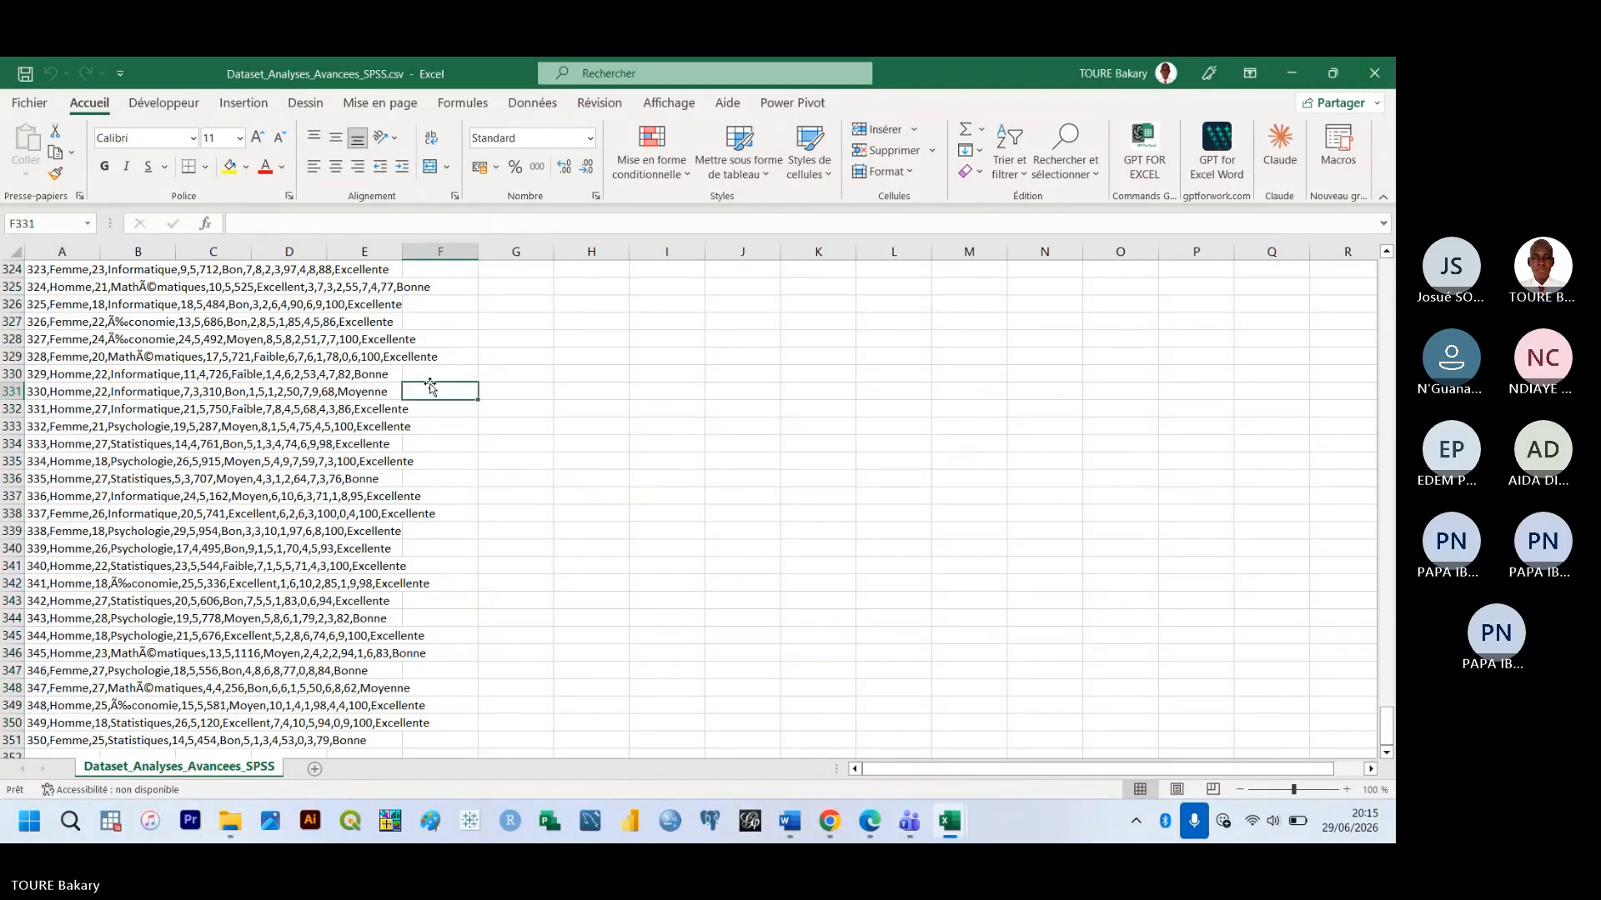
pyautogui.click(48, 358)
pyautogui.hotkey('ctrl', 'a')
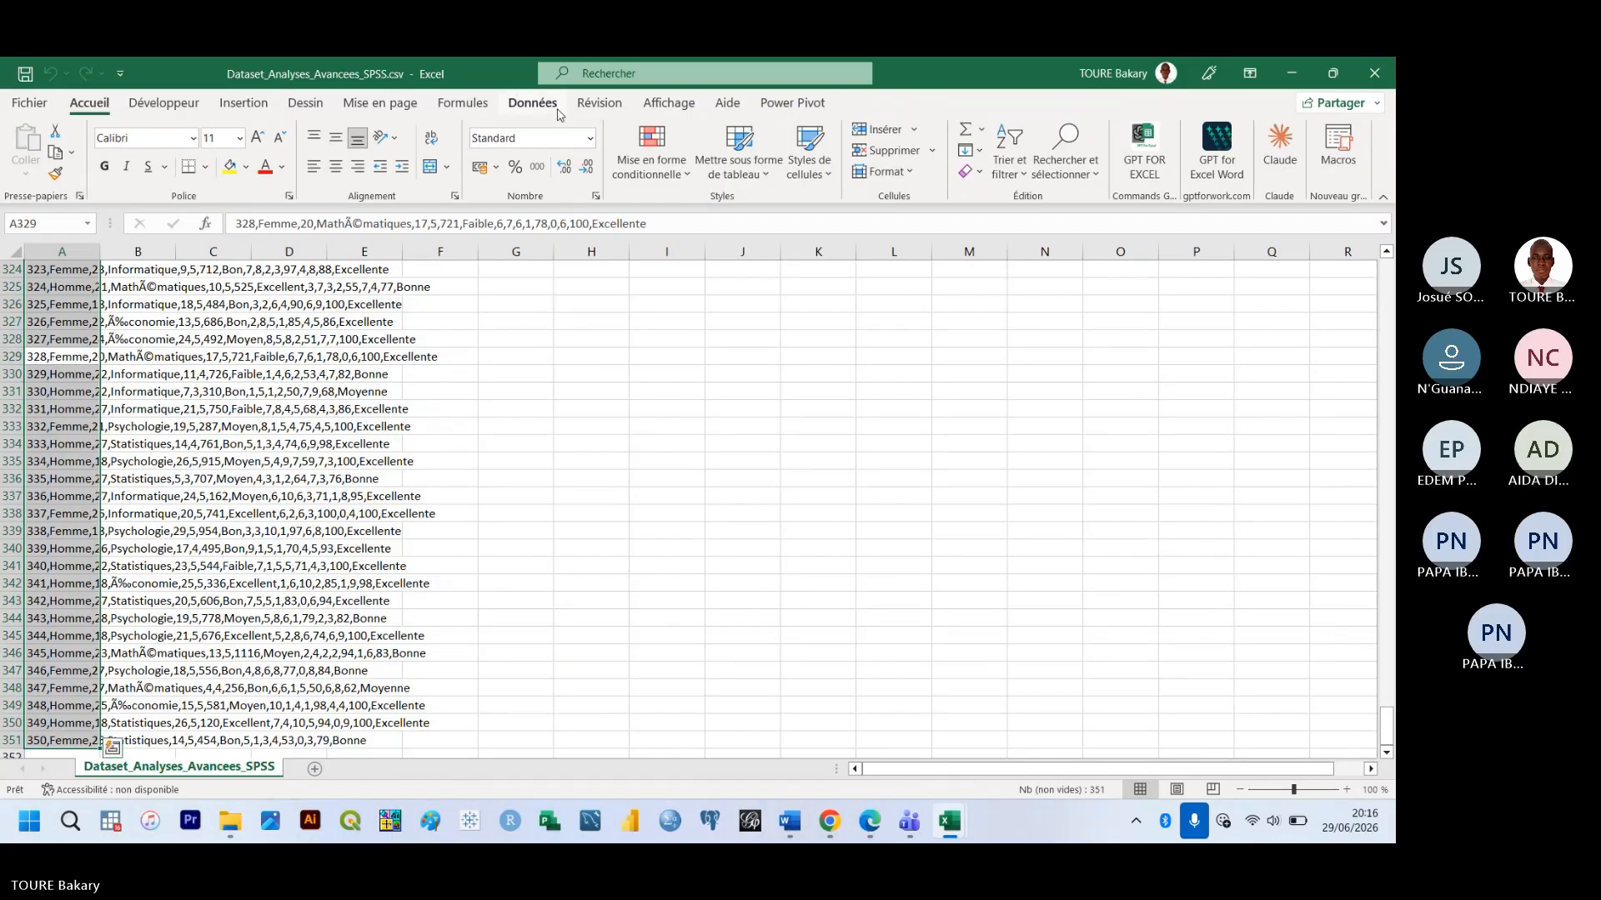
pyautogui.click(532, 103)
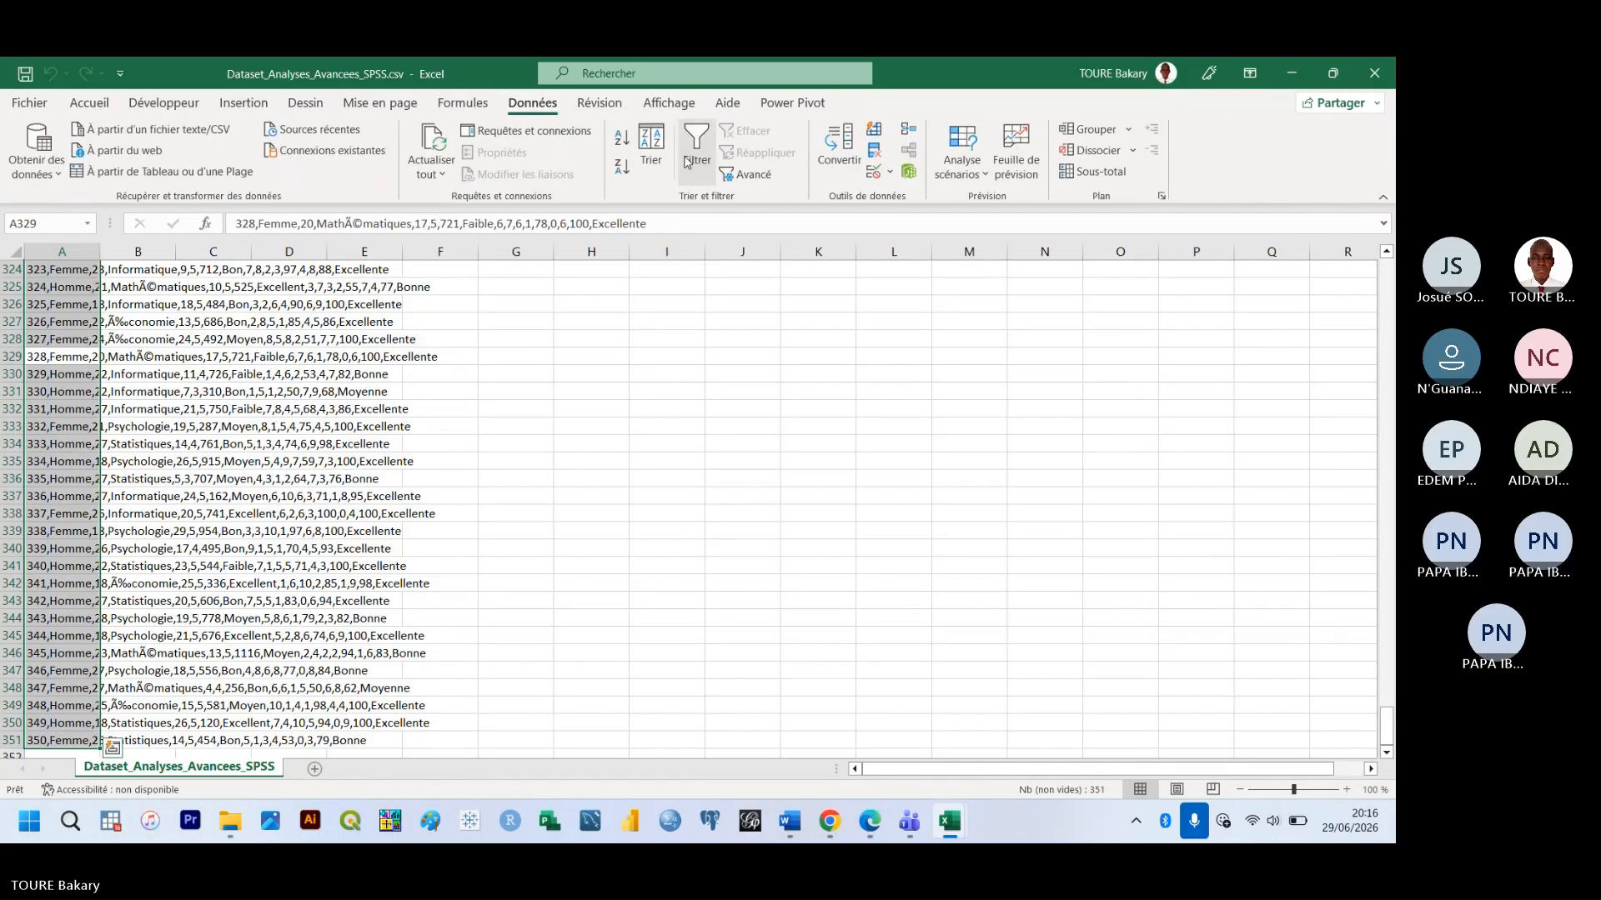
pyautogui.click(852, 149)
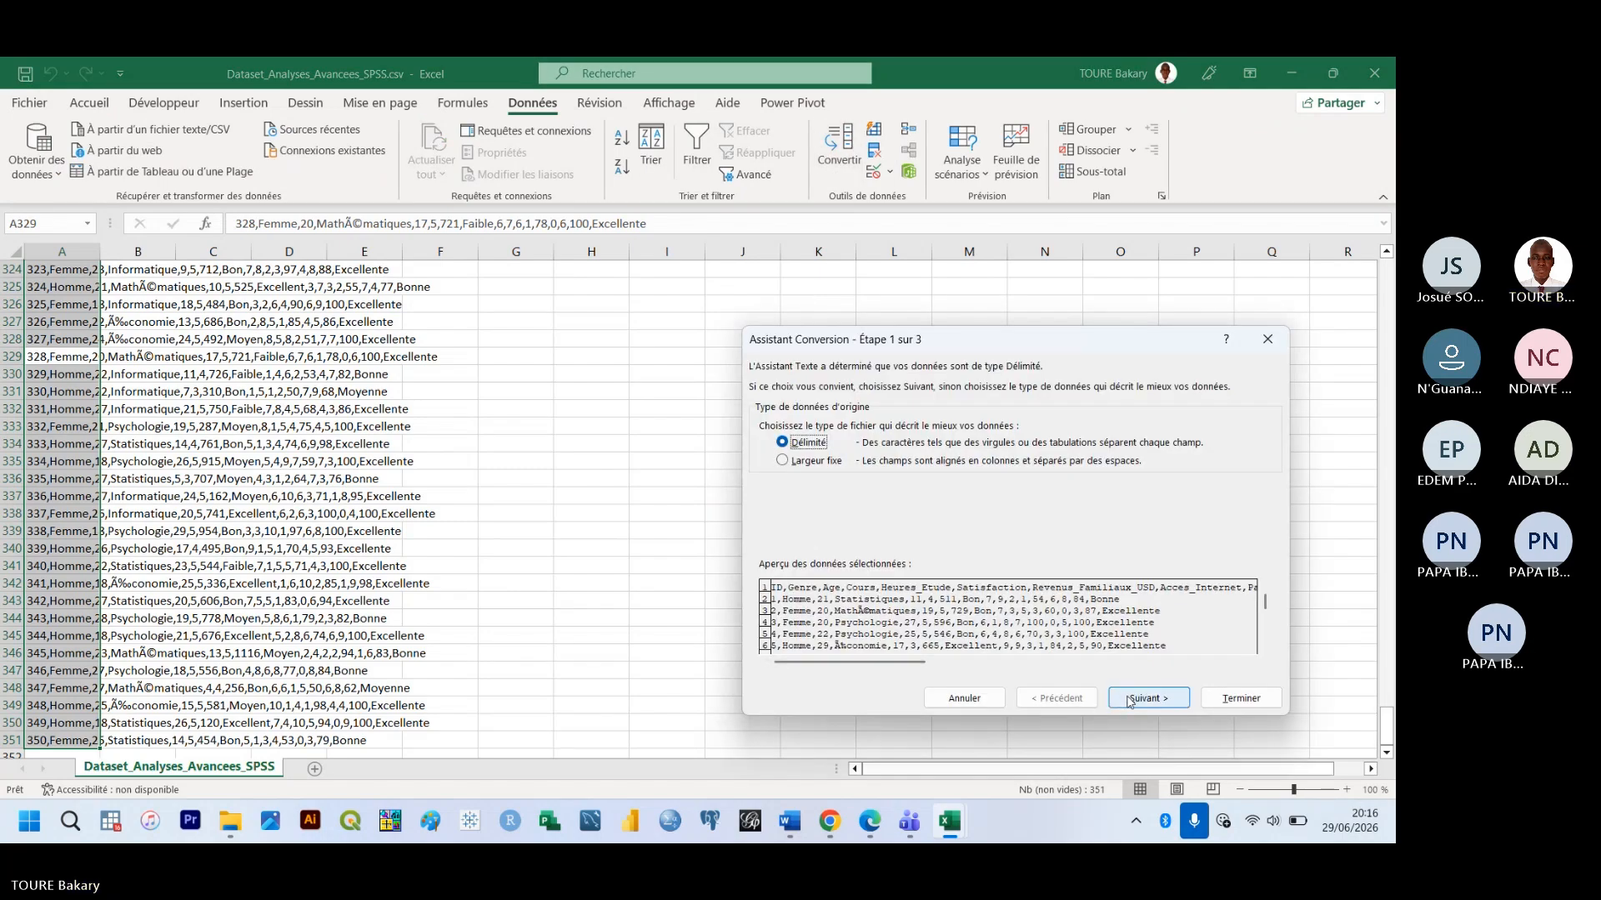
pyautogui.click(1122, 701)
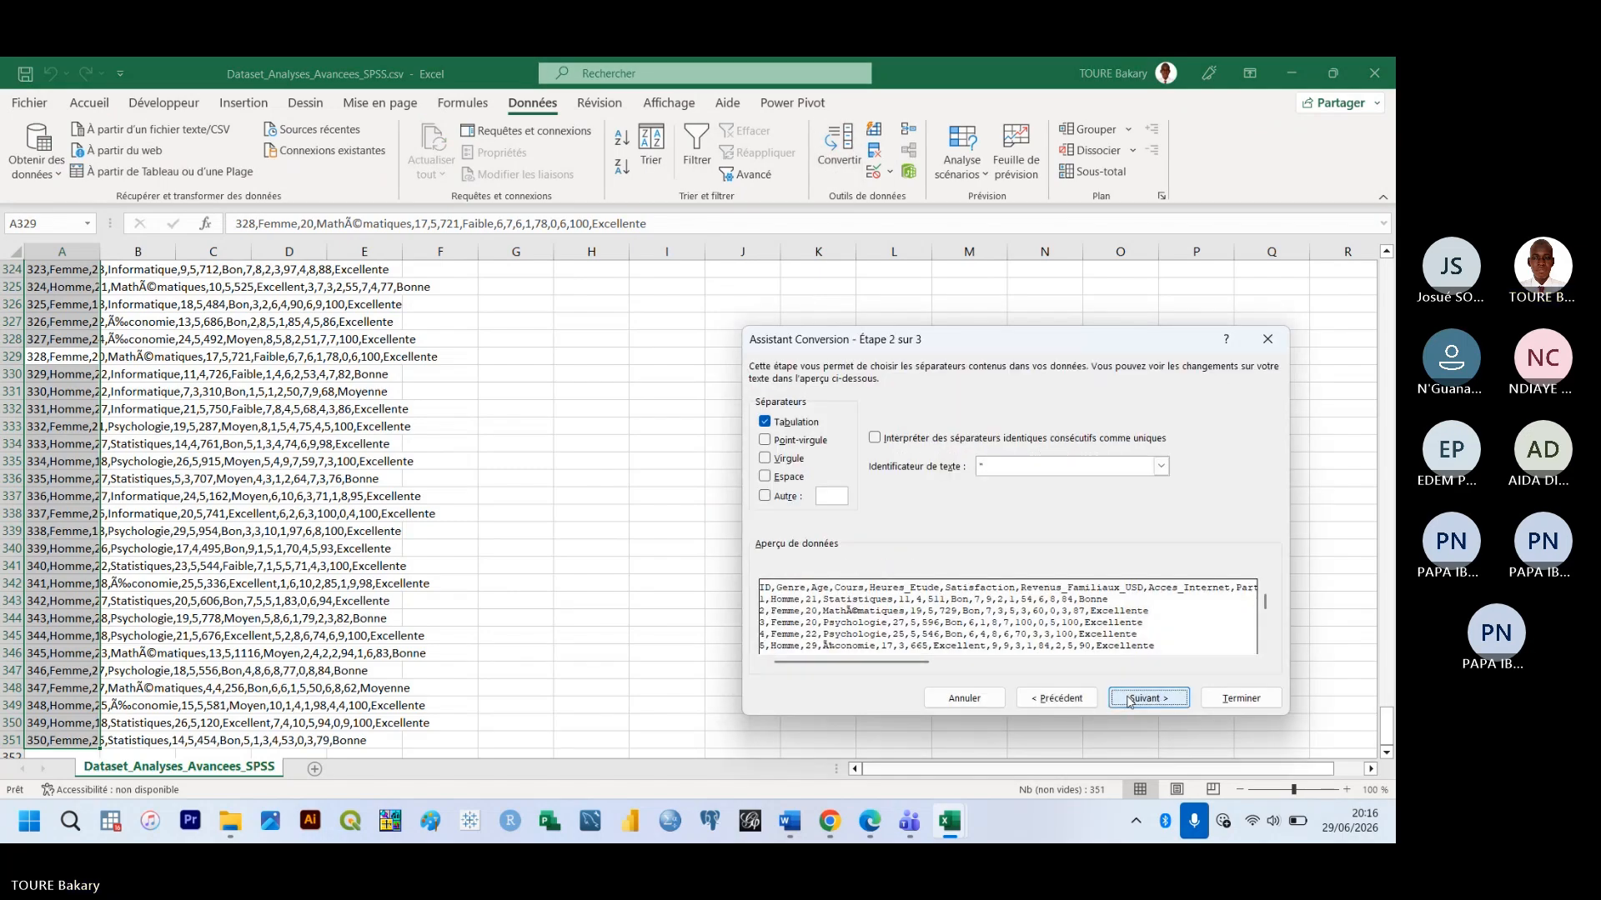
pyautogui.click(787, 459)
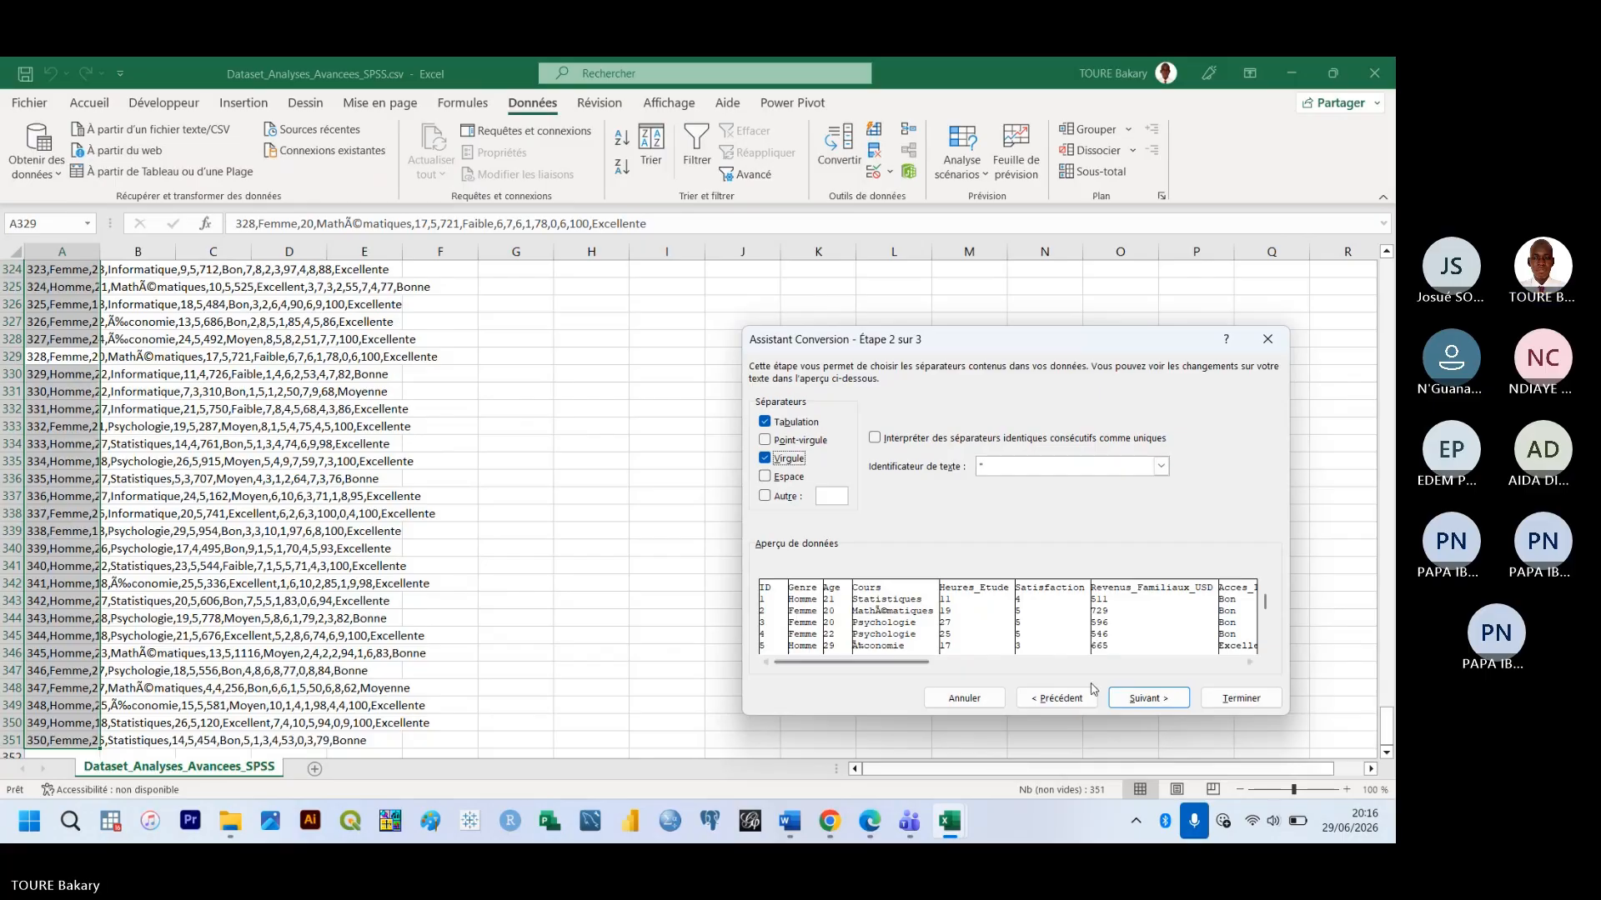
pyautogui.click(1149, 699)
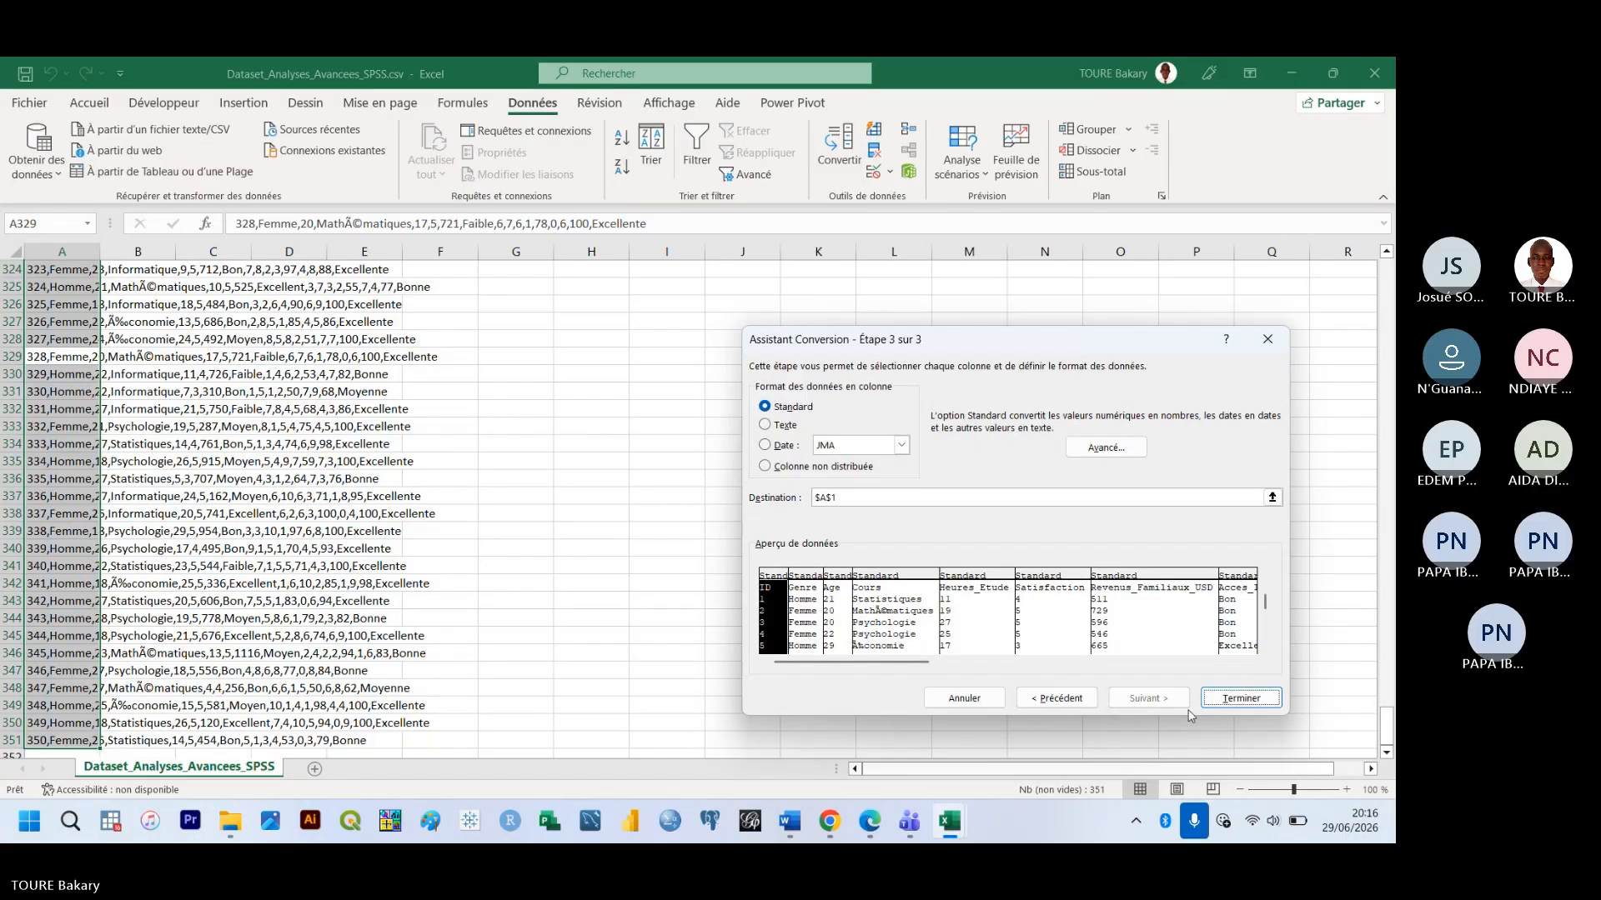
pyautogui.click(1233, 701)
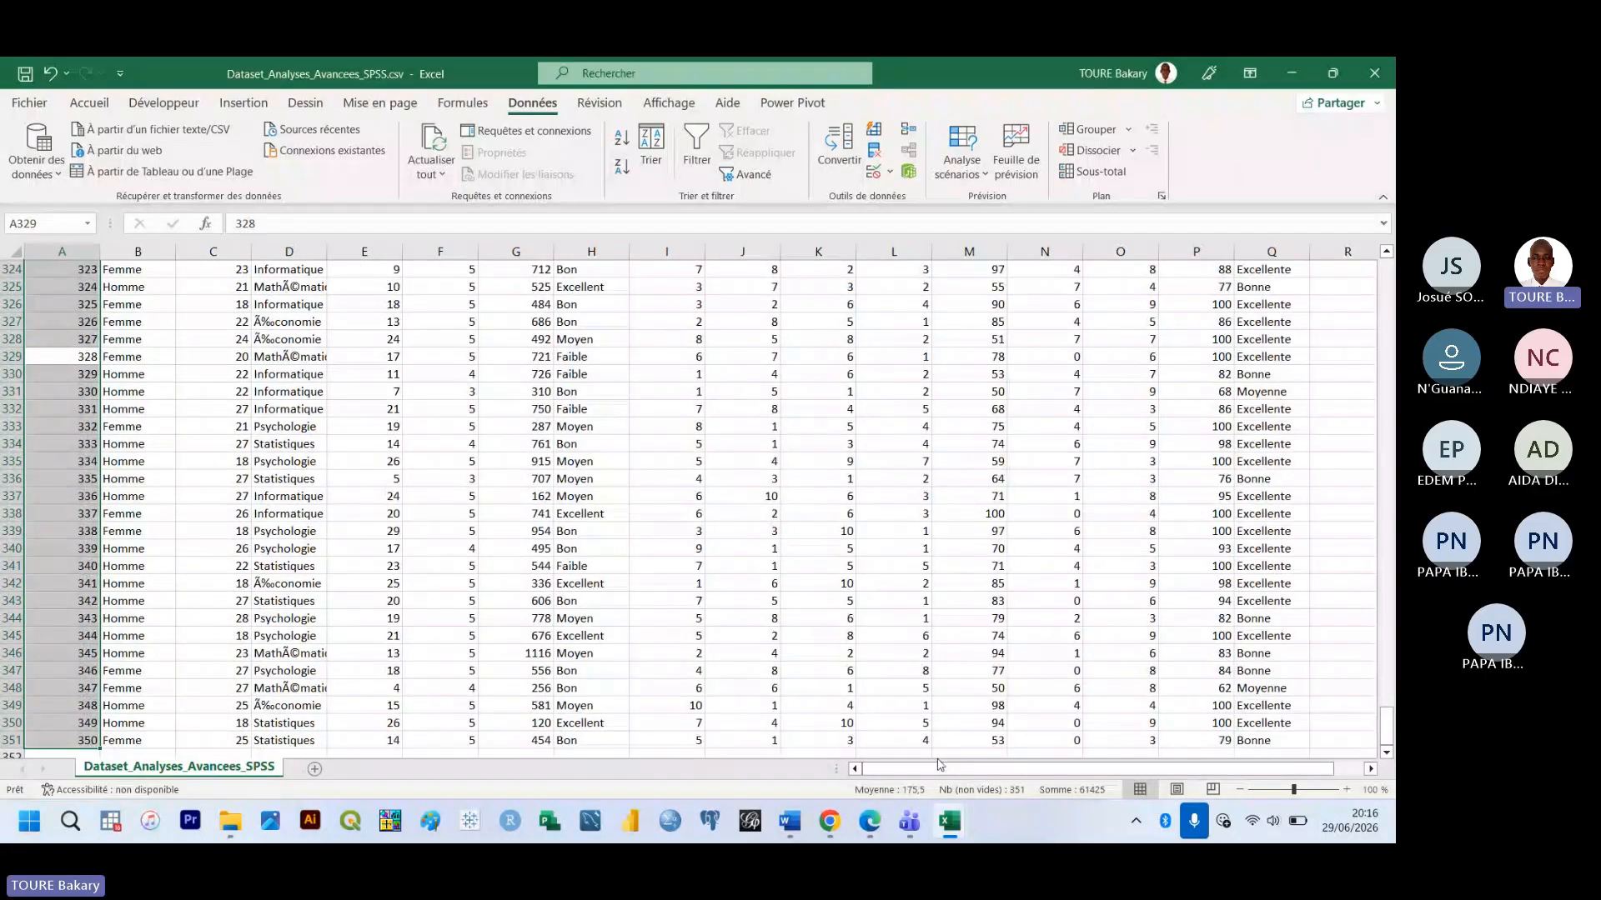
# Review the split columns as far as Performance_Globale and check the header row of the dataset
pyautogui.moveTo(940, 764); pyautogui.dragTo(967, 765)
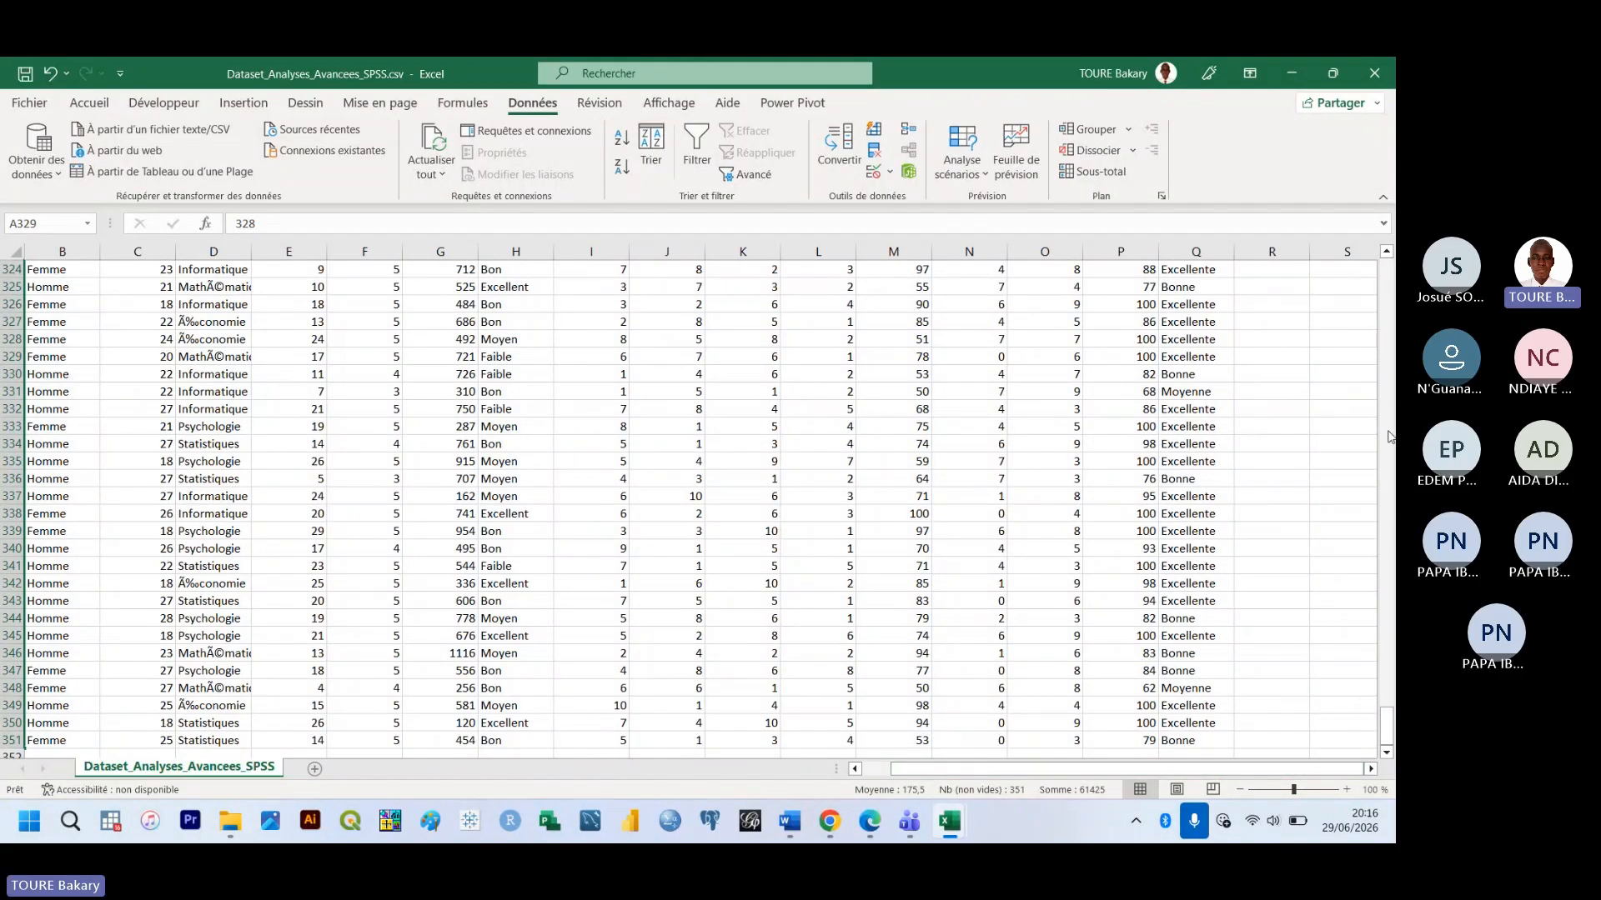
pyautogui.moveTo(1385, 730); pyautogui.dragTo(1248, 243)
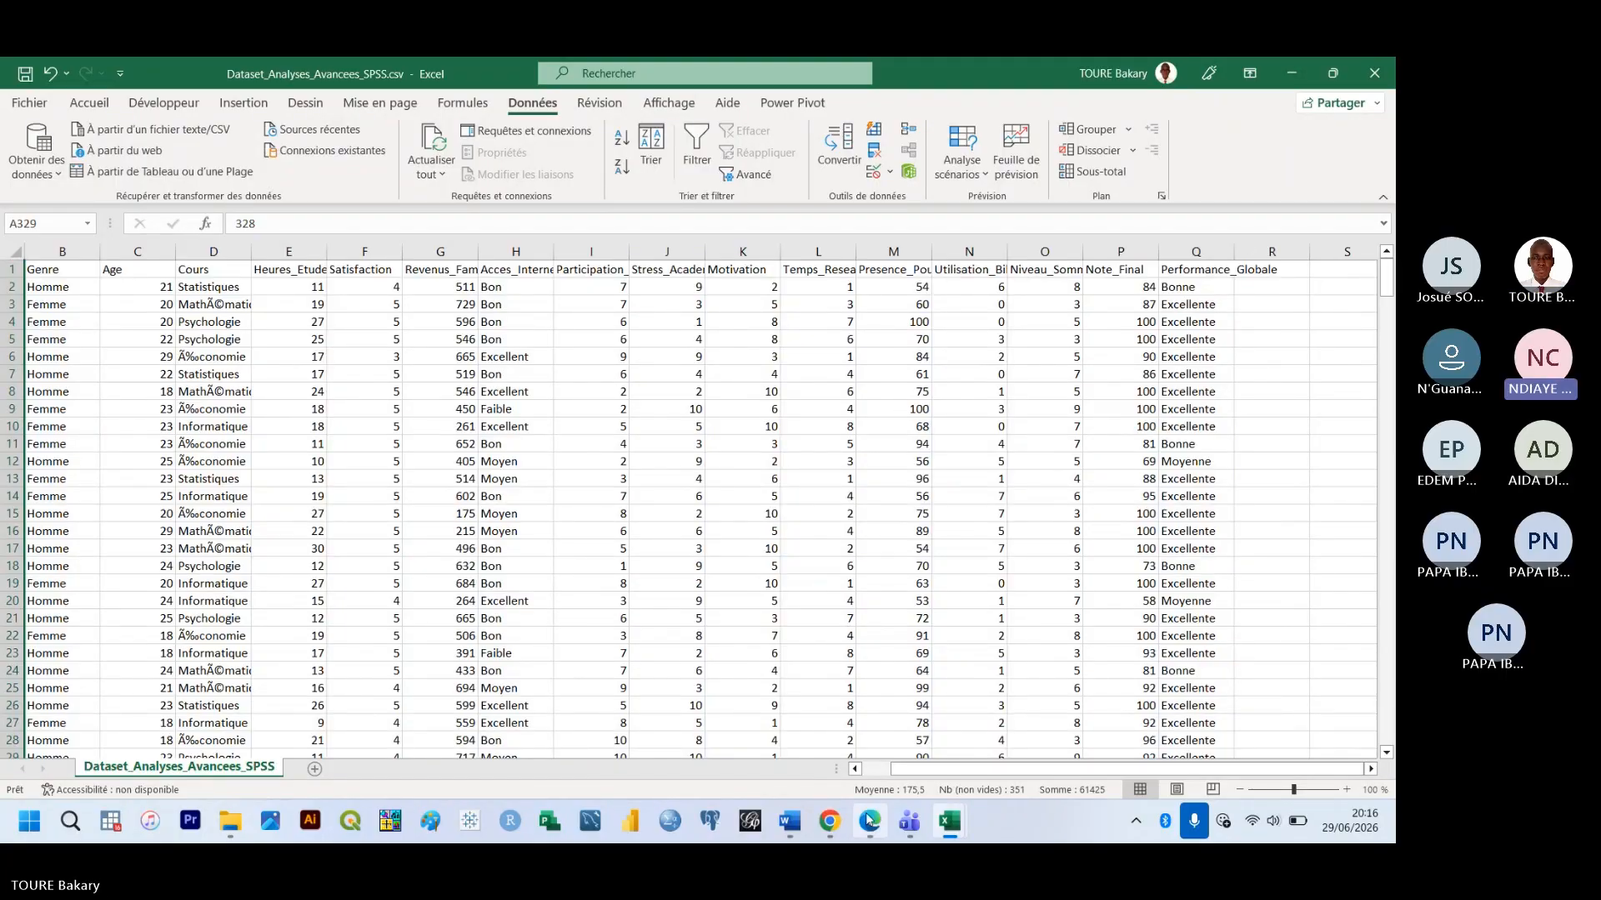
pyautogui.moveTo(870, 821)
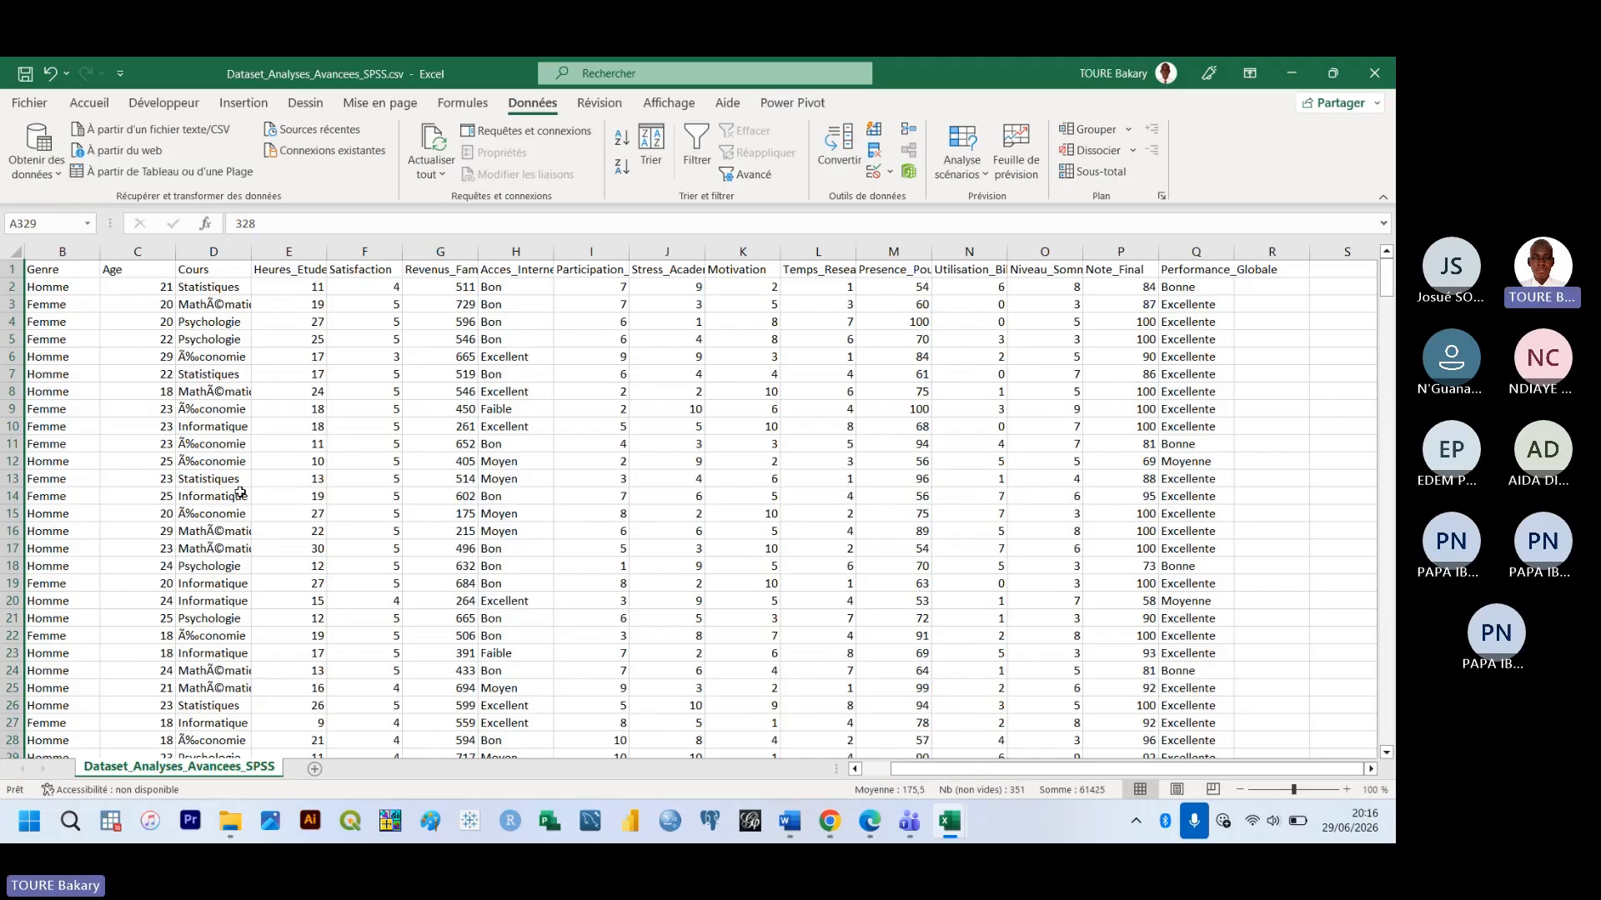
# Try to adjust the column widths across the whole sheet, then select the full data range
pyautogui.click(13, 250)
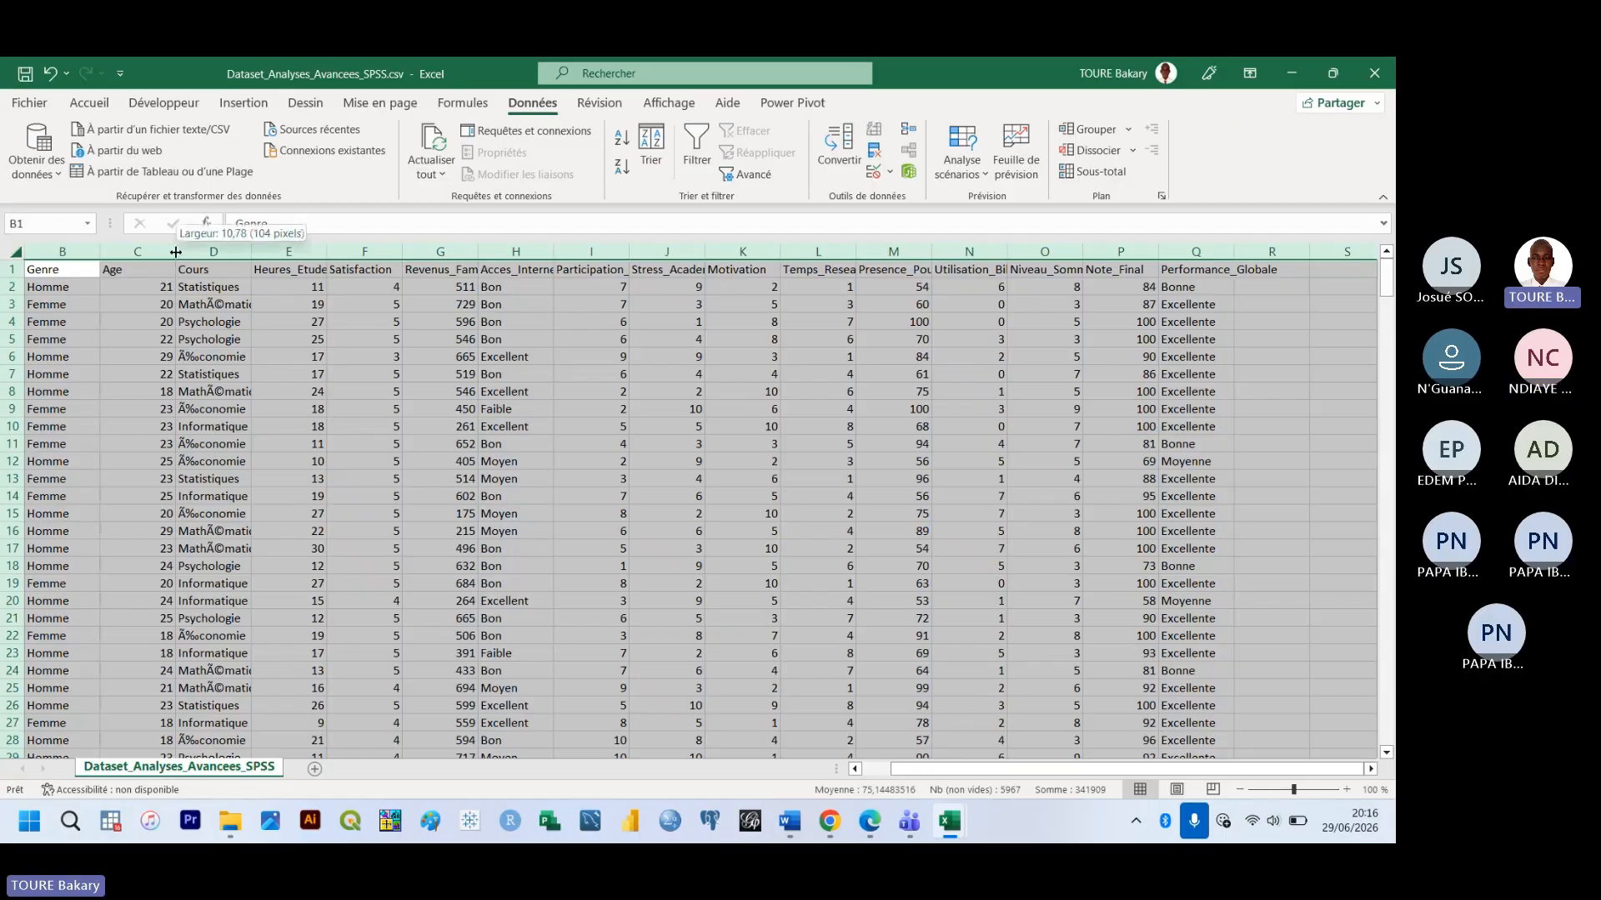
pyautogui.click(249, 252)
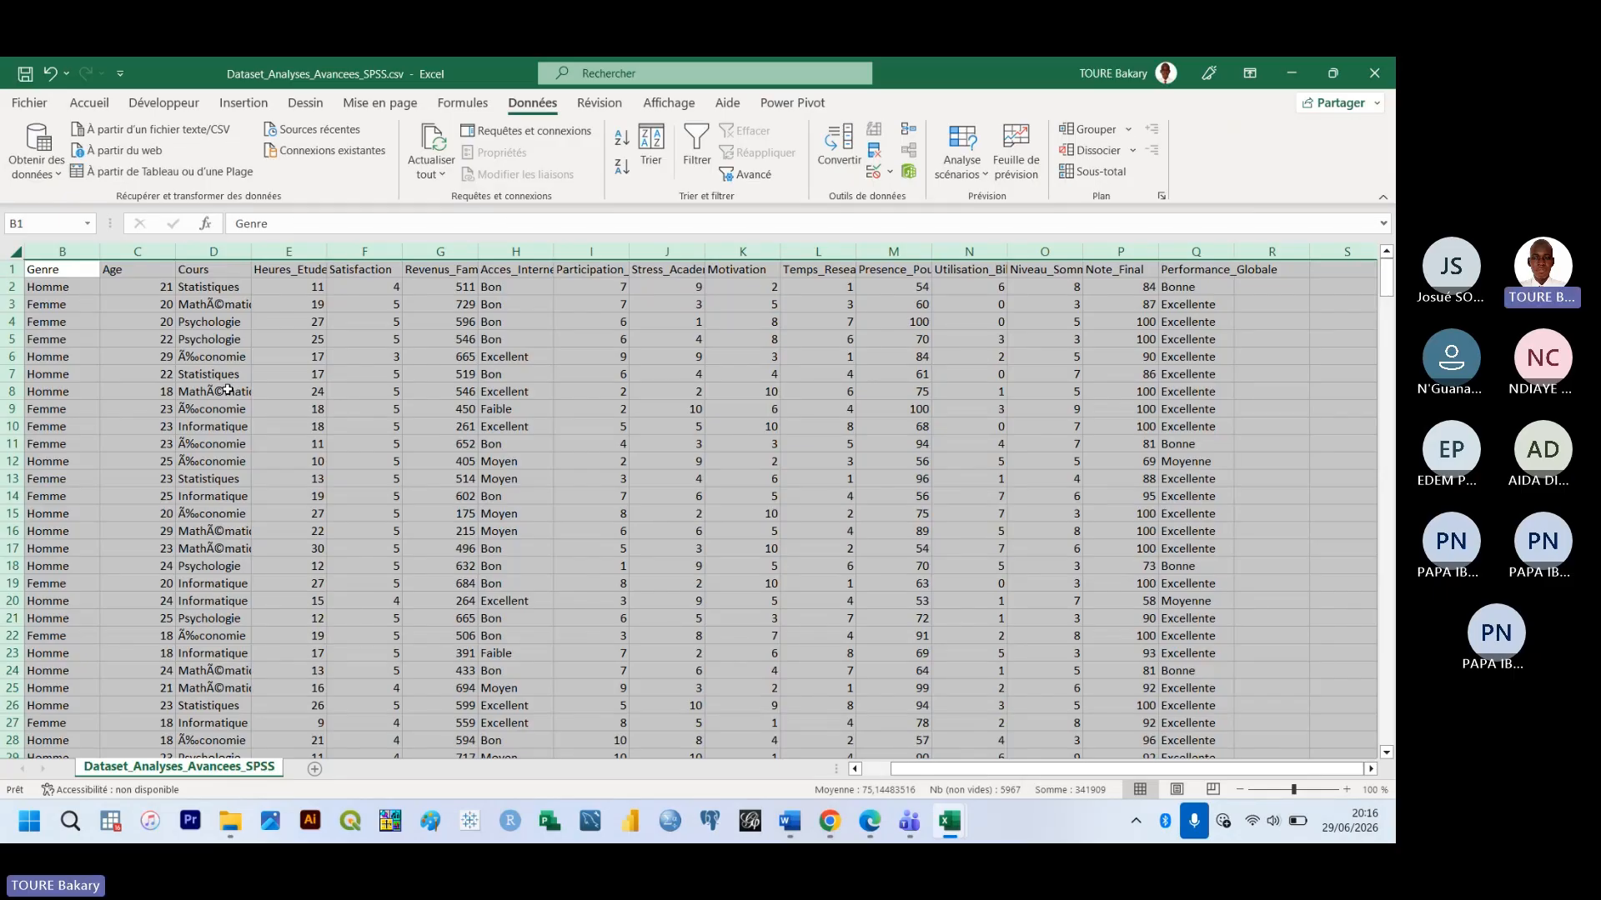
pyautogui.click(65, 287)
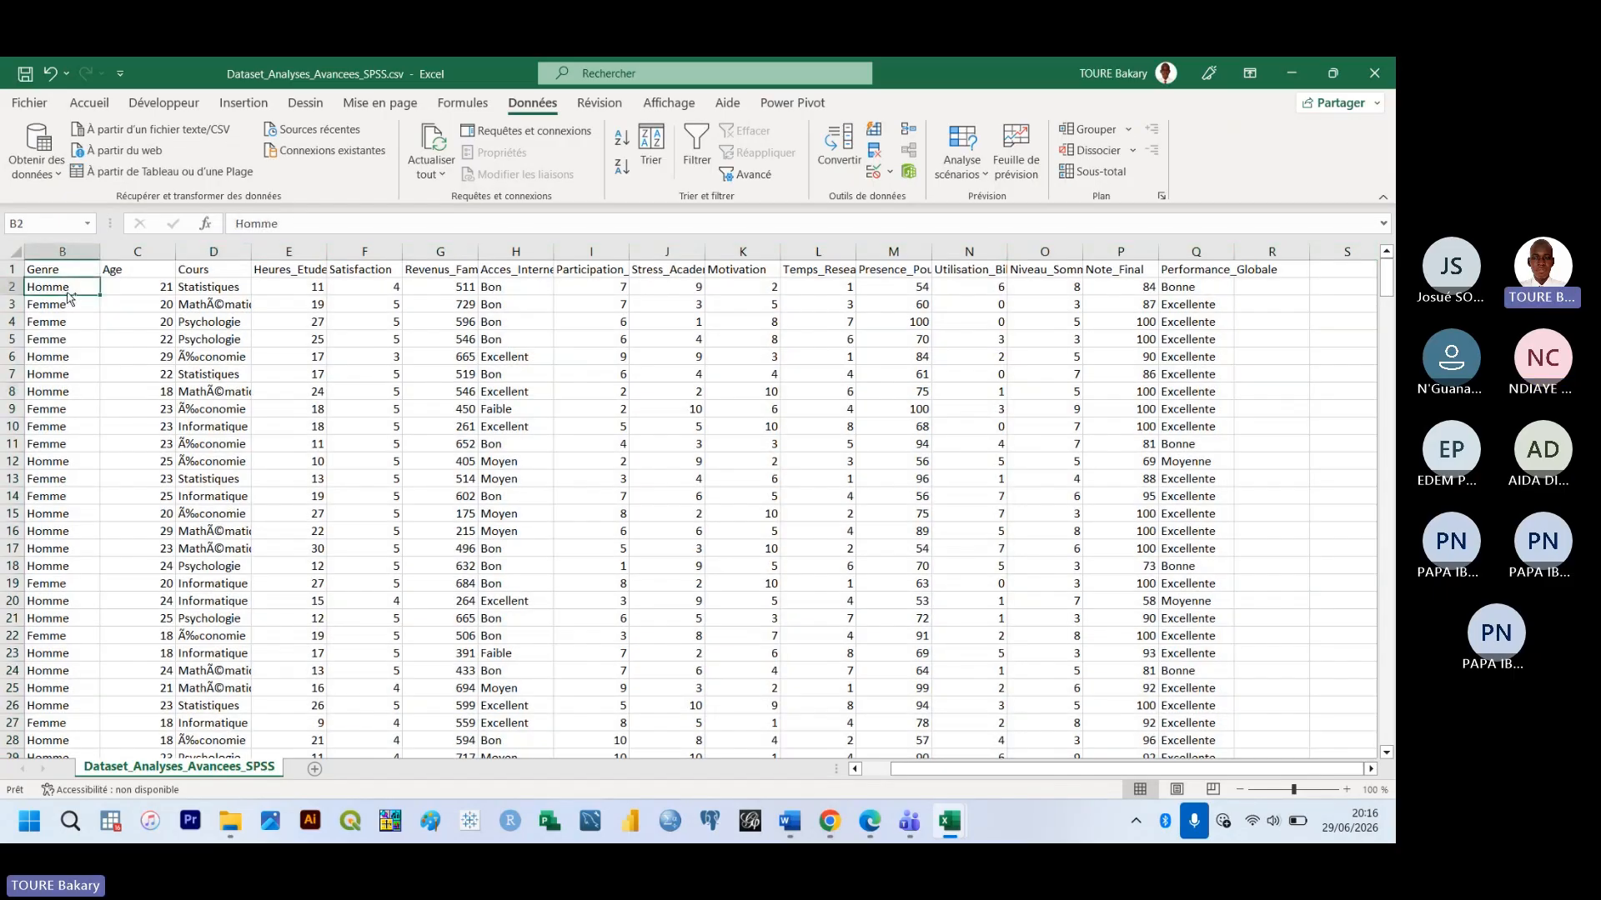
pyautogui.hotkey('ctrl', 'a')
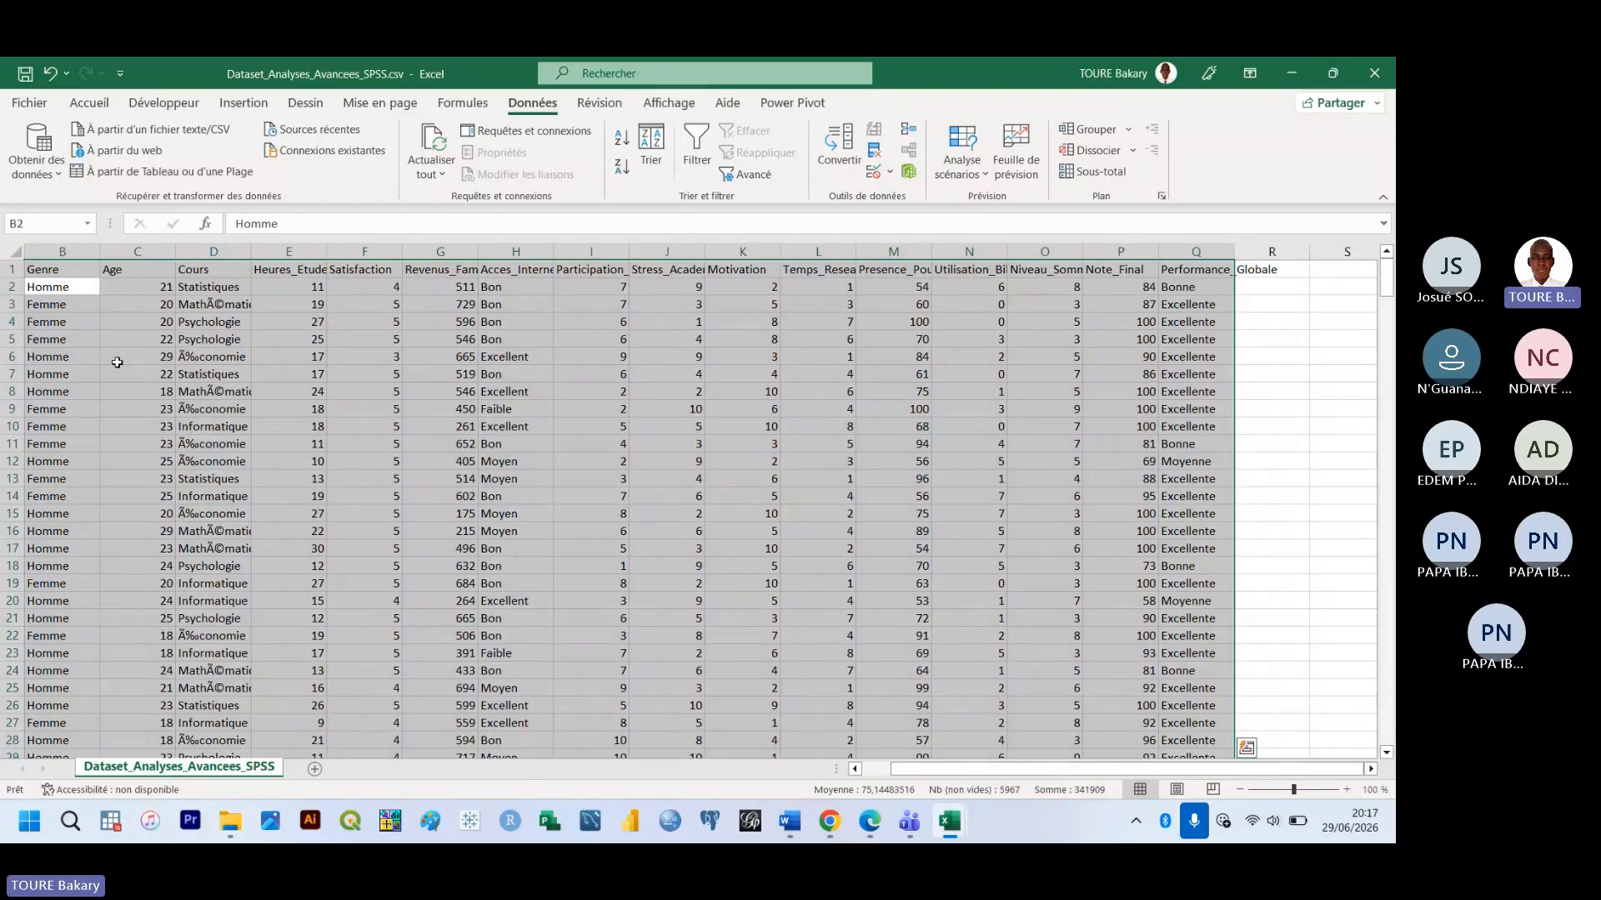
# Undo the conversion of column A into separate columns
pyautogui.hotkey('ctrl', 'z')
pyautogui.hotkey('ctrl', 'a')
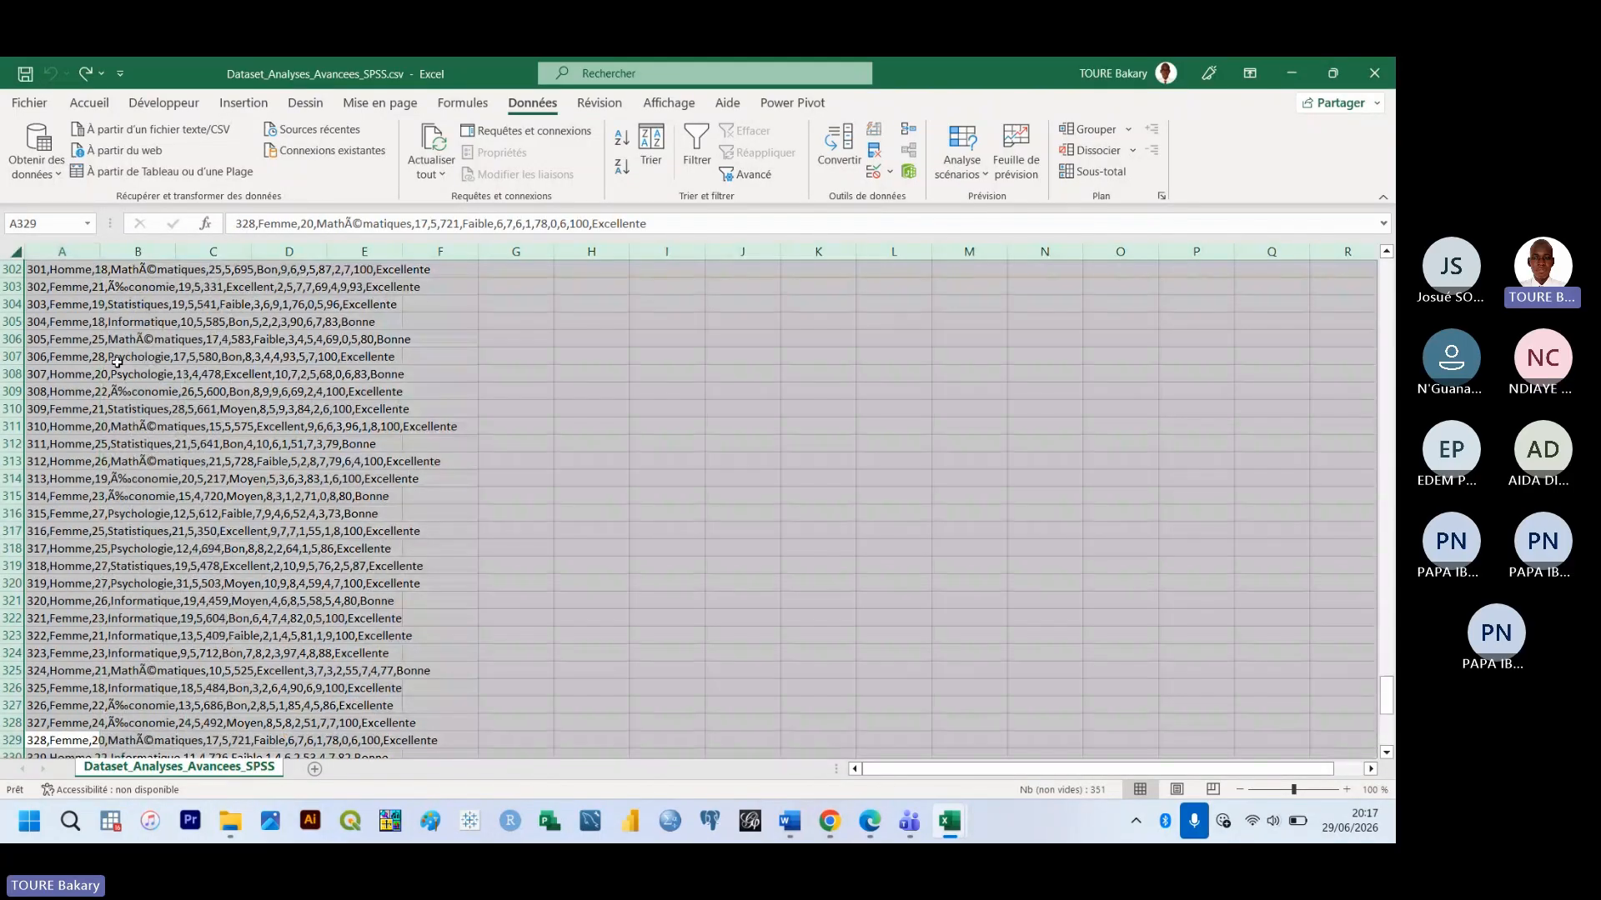
pyautogui.click(134, 407)
# Split the comma-separated text in column A into columns using tab and comma delimiters with the Standard format
pyautogui.click(61, 307)
pyautogui.hotkey('ctrl', 'space')
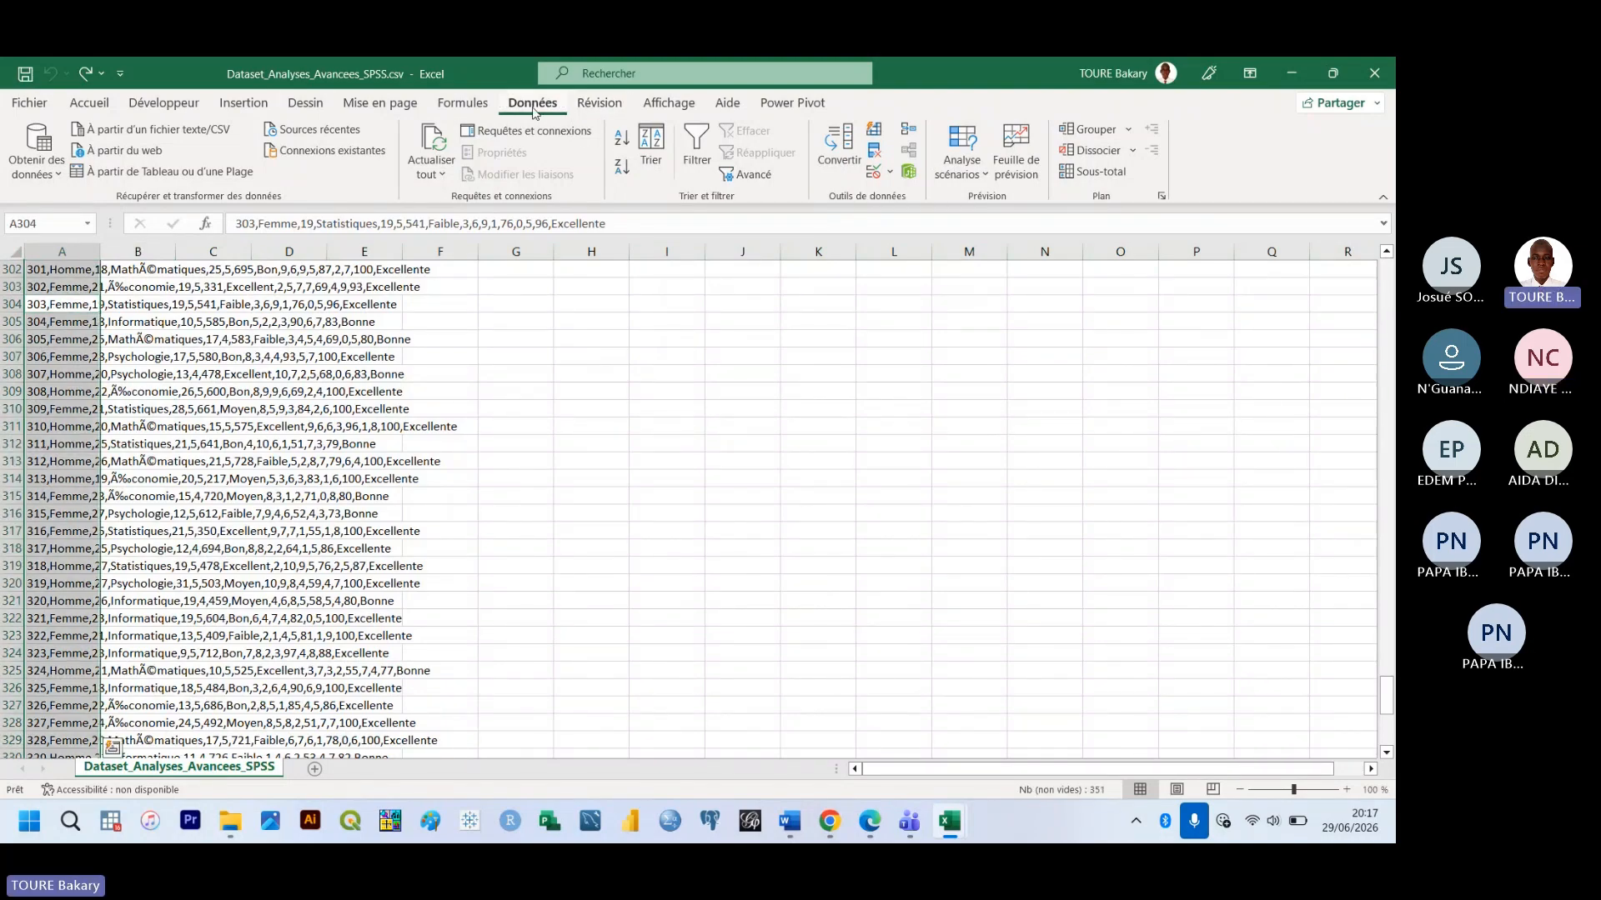
pyautogui.click(839, 152)
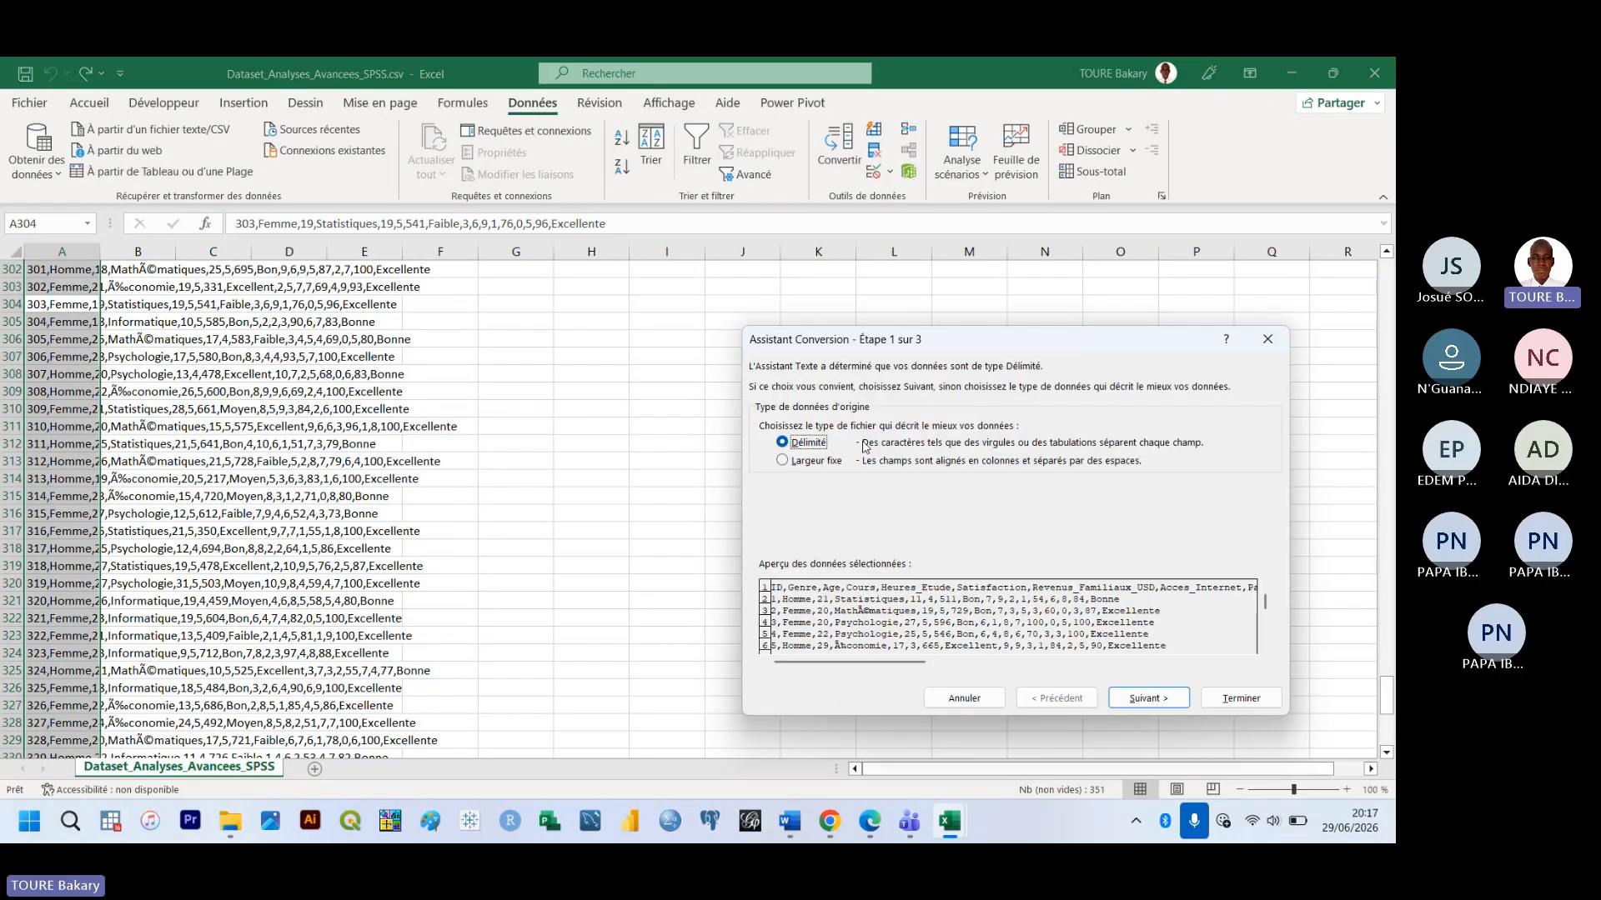
pyautogui.press('Return')
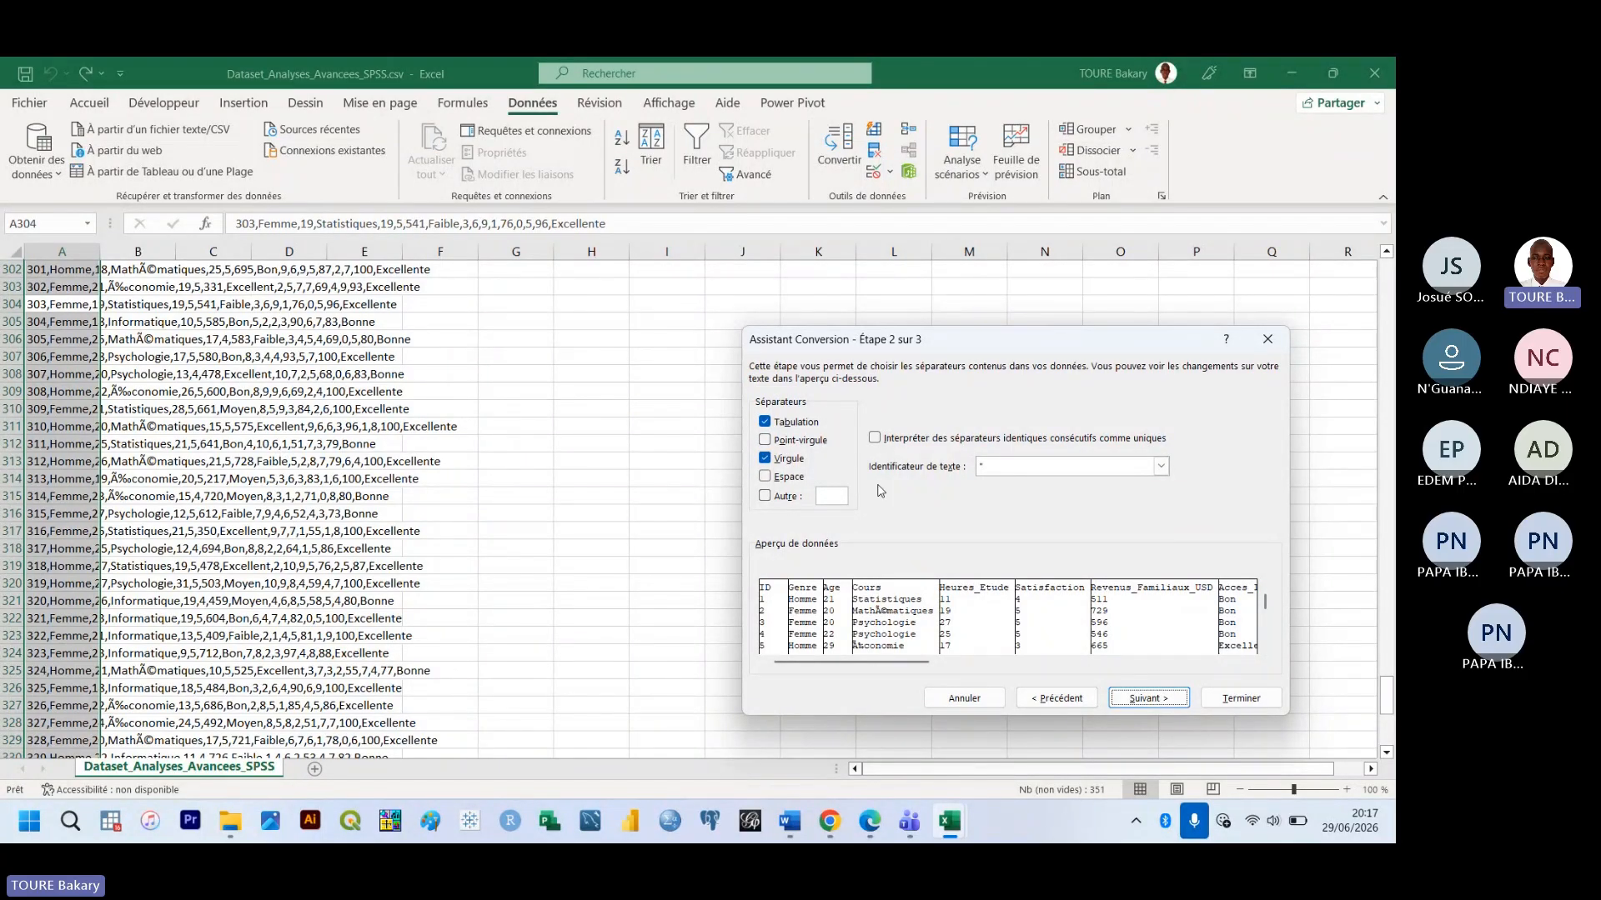
pyautogui.click(1151, 702)
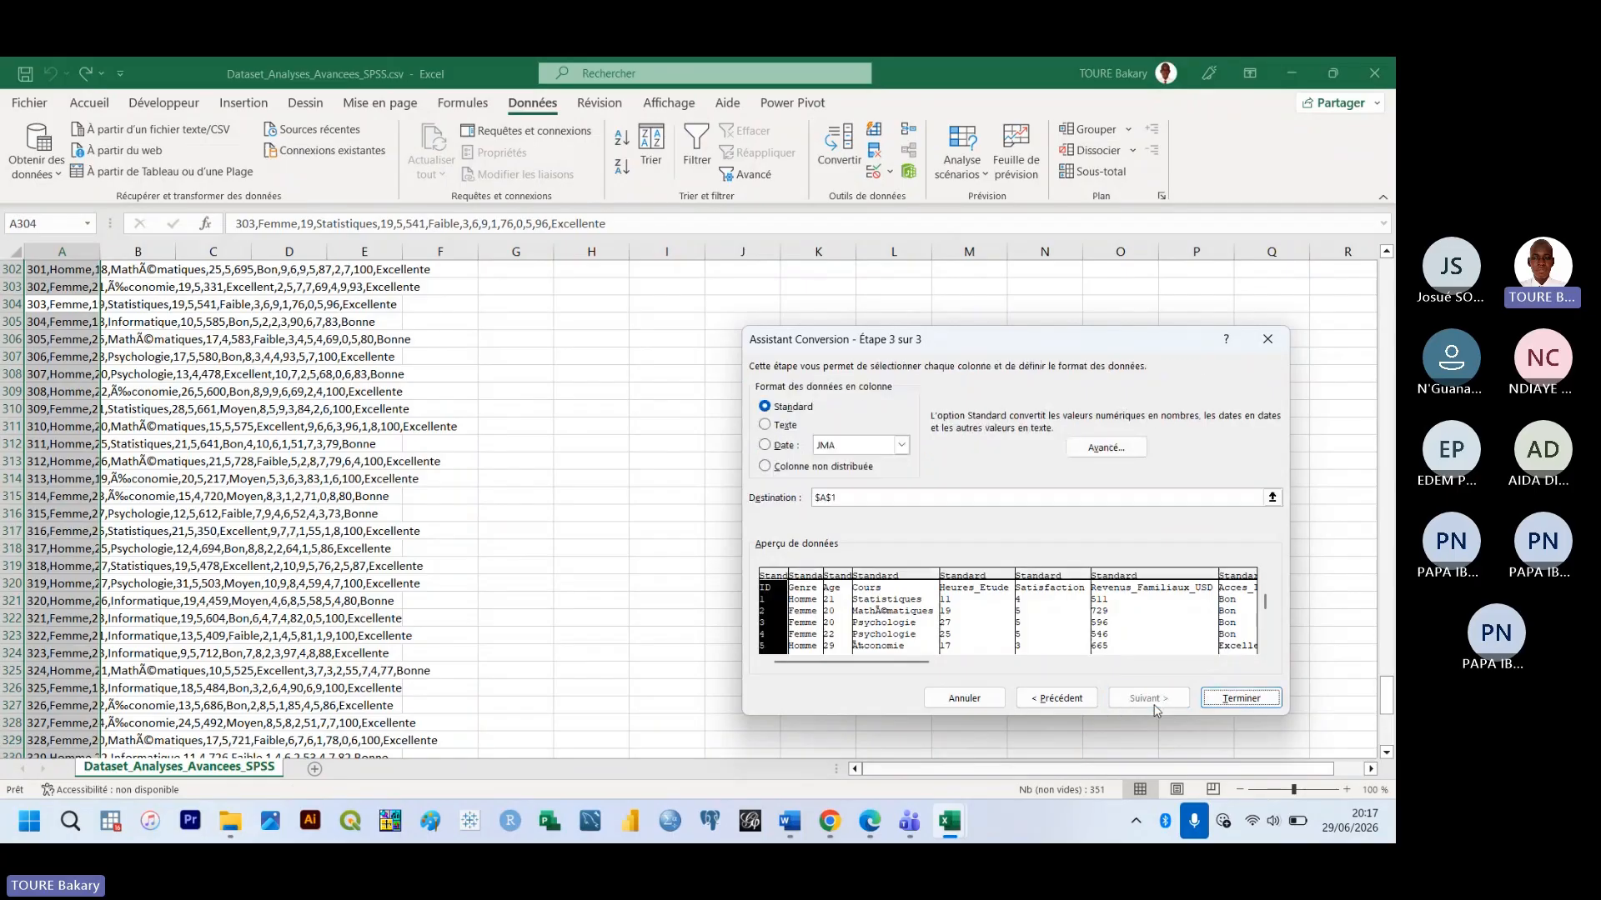
pyautogui.click(1242, 698)
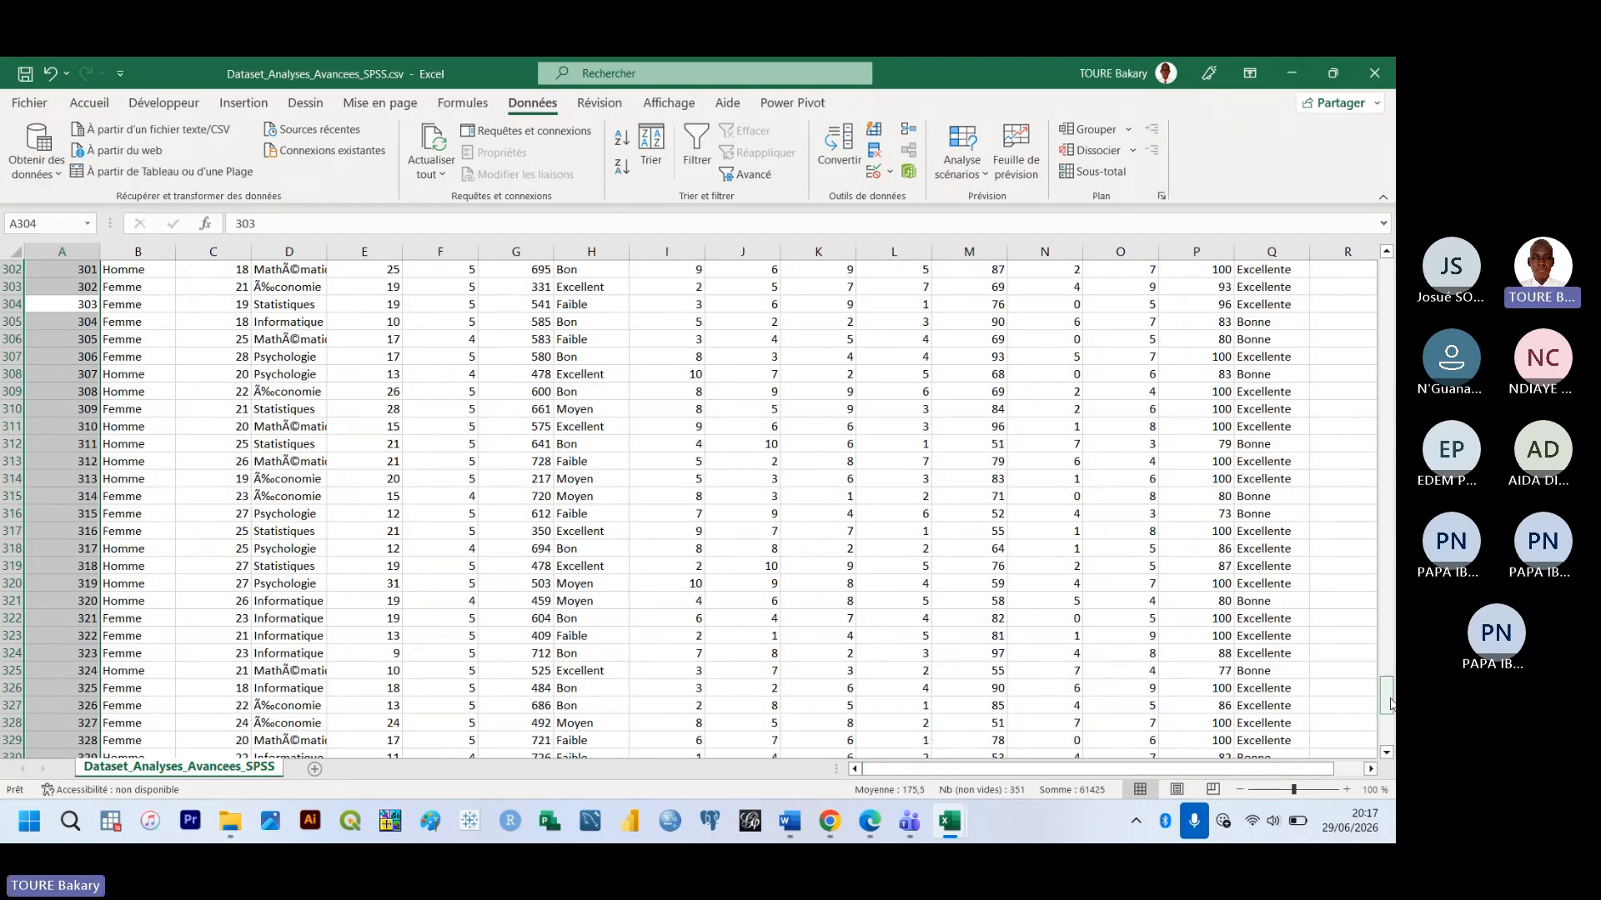
pyautogui.moveTo(1386, 696); pyautogui.dragTo(1376, 242)
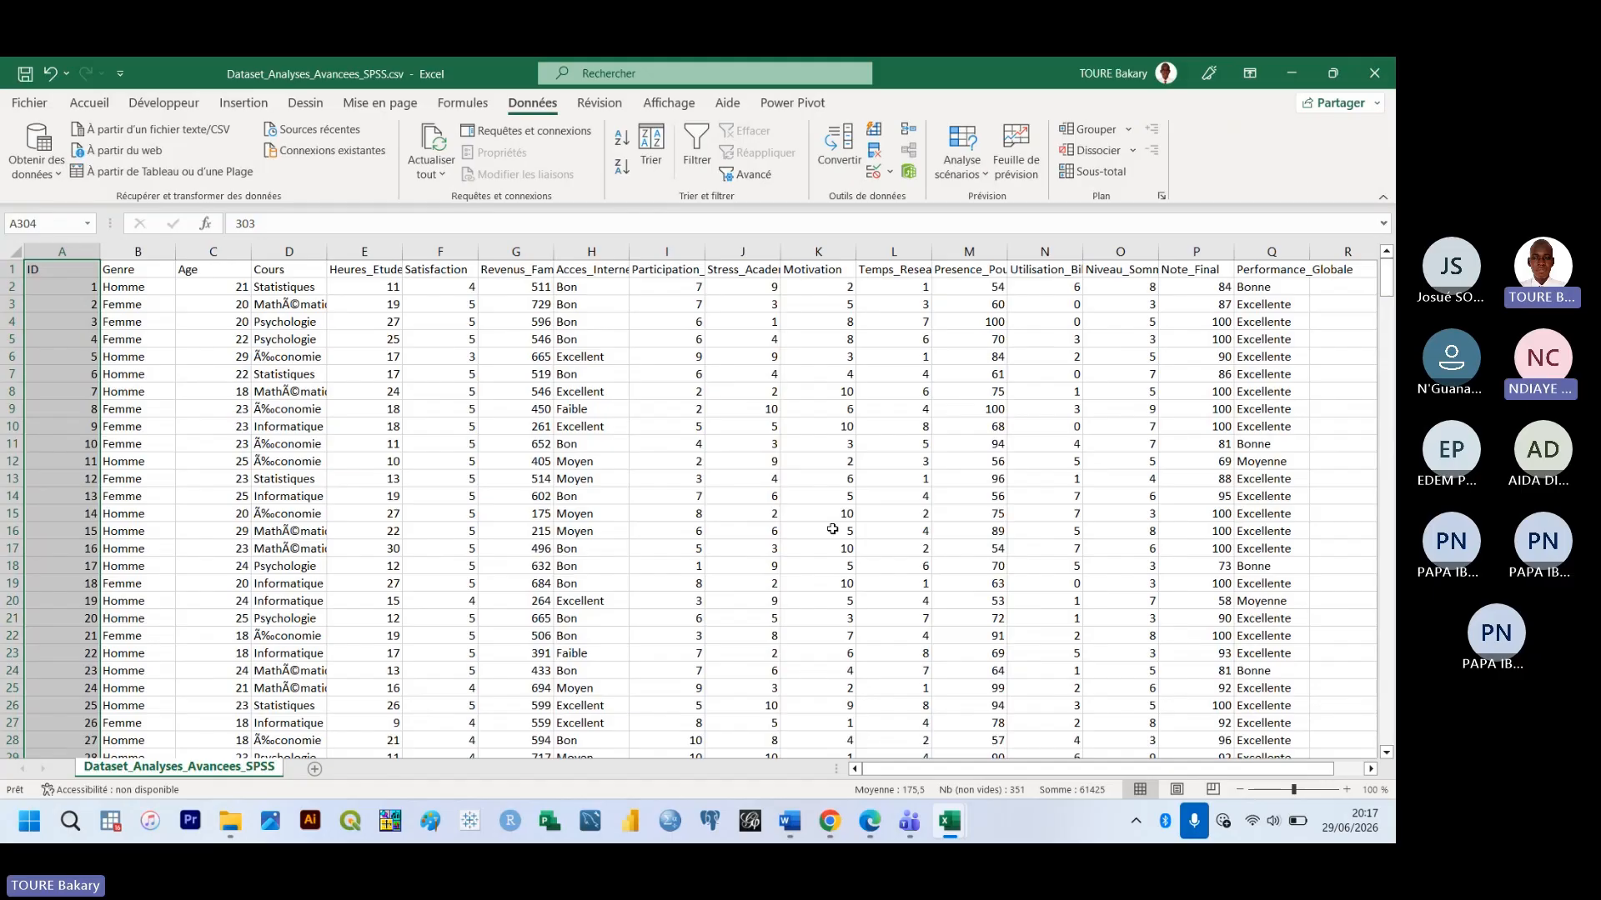
# Switch to JOUR 4 - SPSS.pdf in Edge and review question 6 on reducing academic failure through data
pyautogui.click(870, 833)
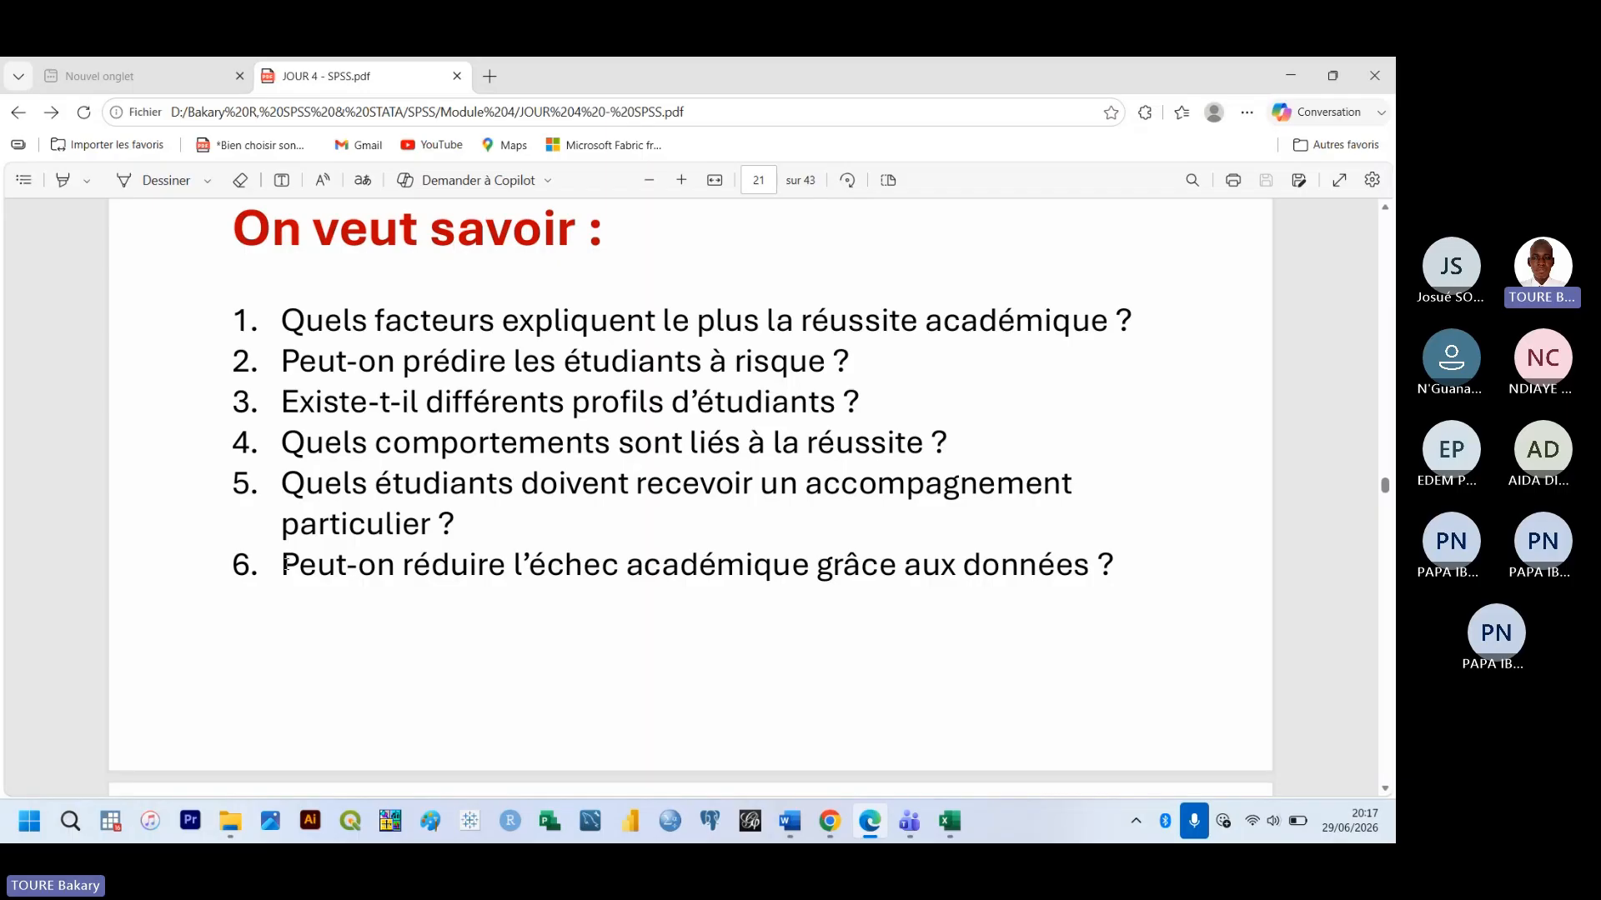
pyautogui.moveTo(870, 841)
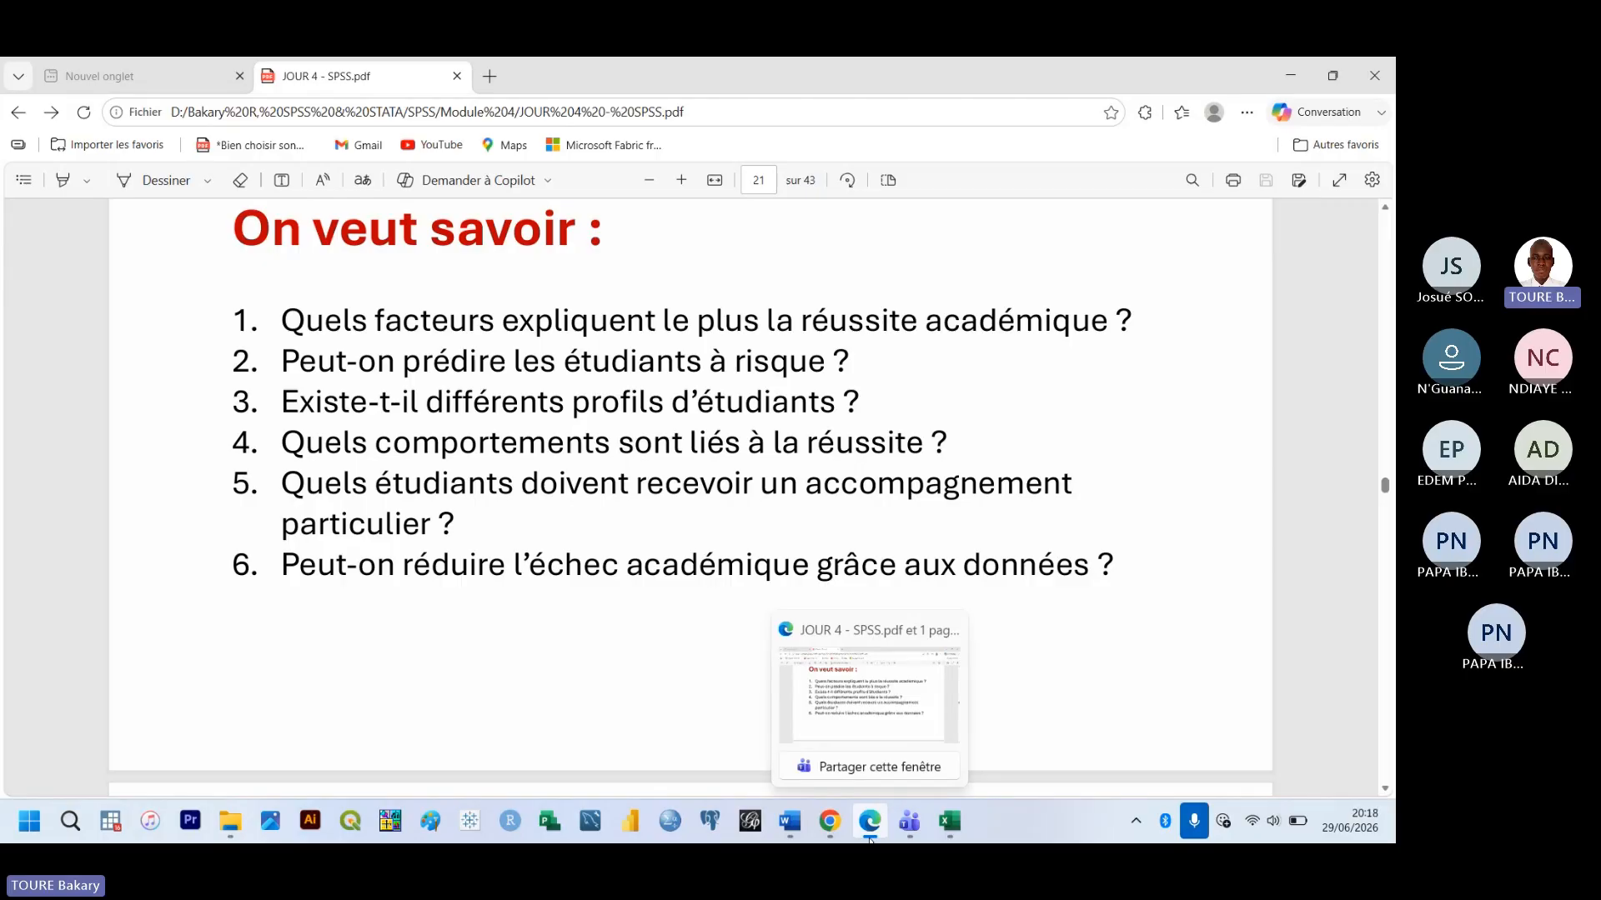
pyautogui.click(870, 840)
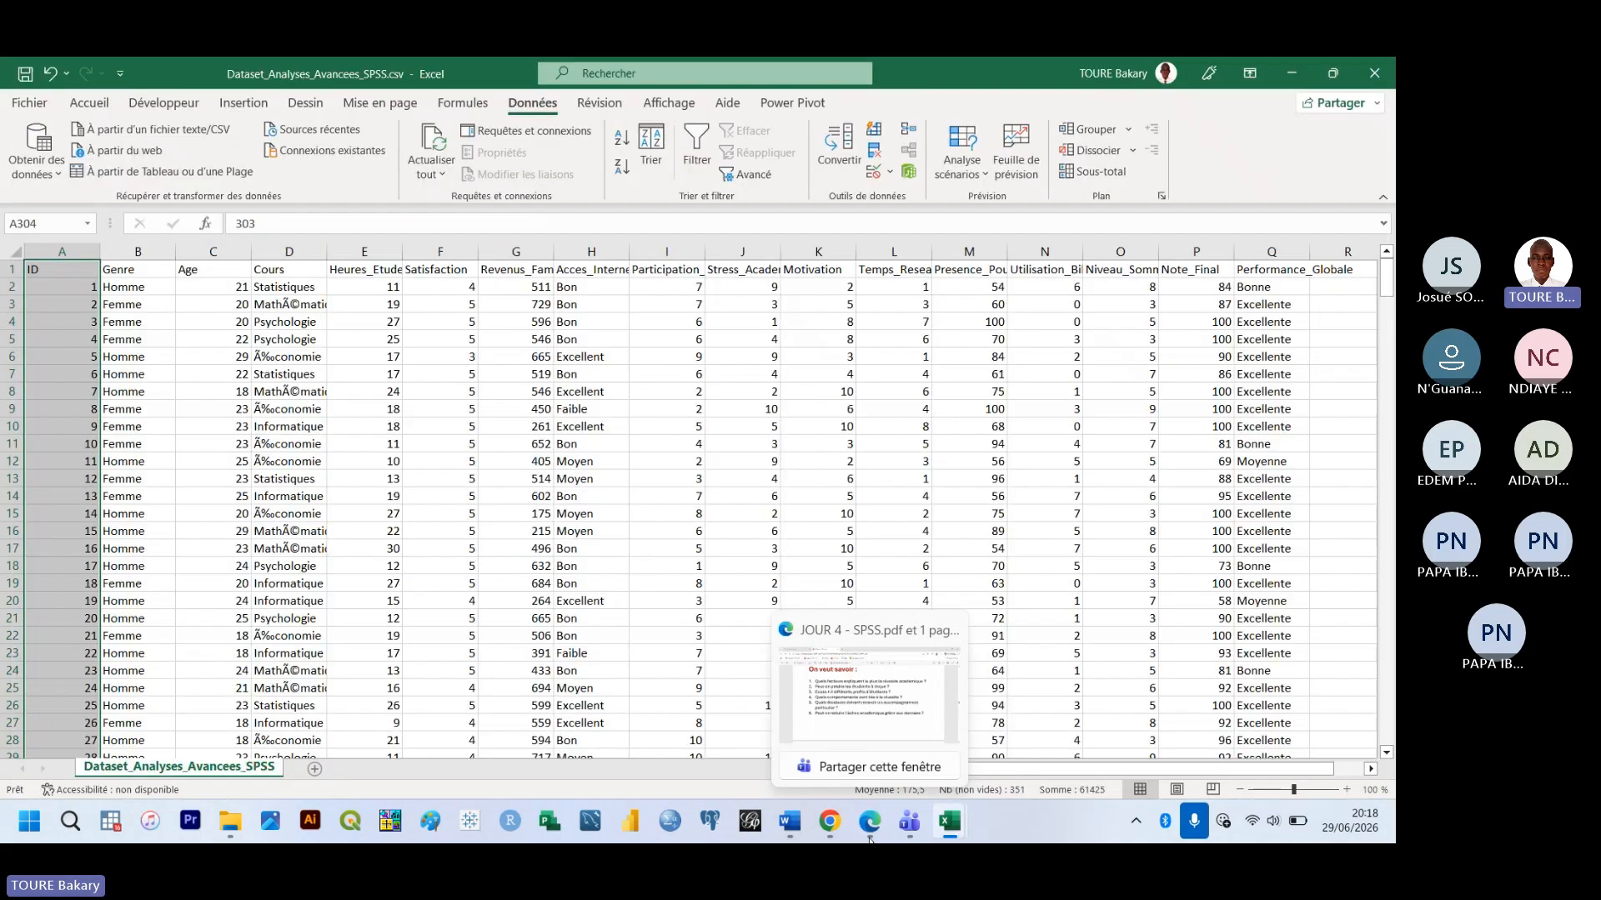
pyautogui.click(870, 840)
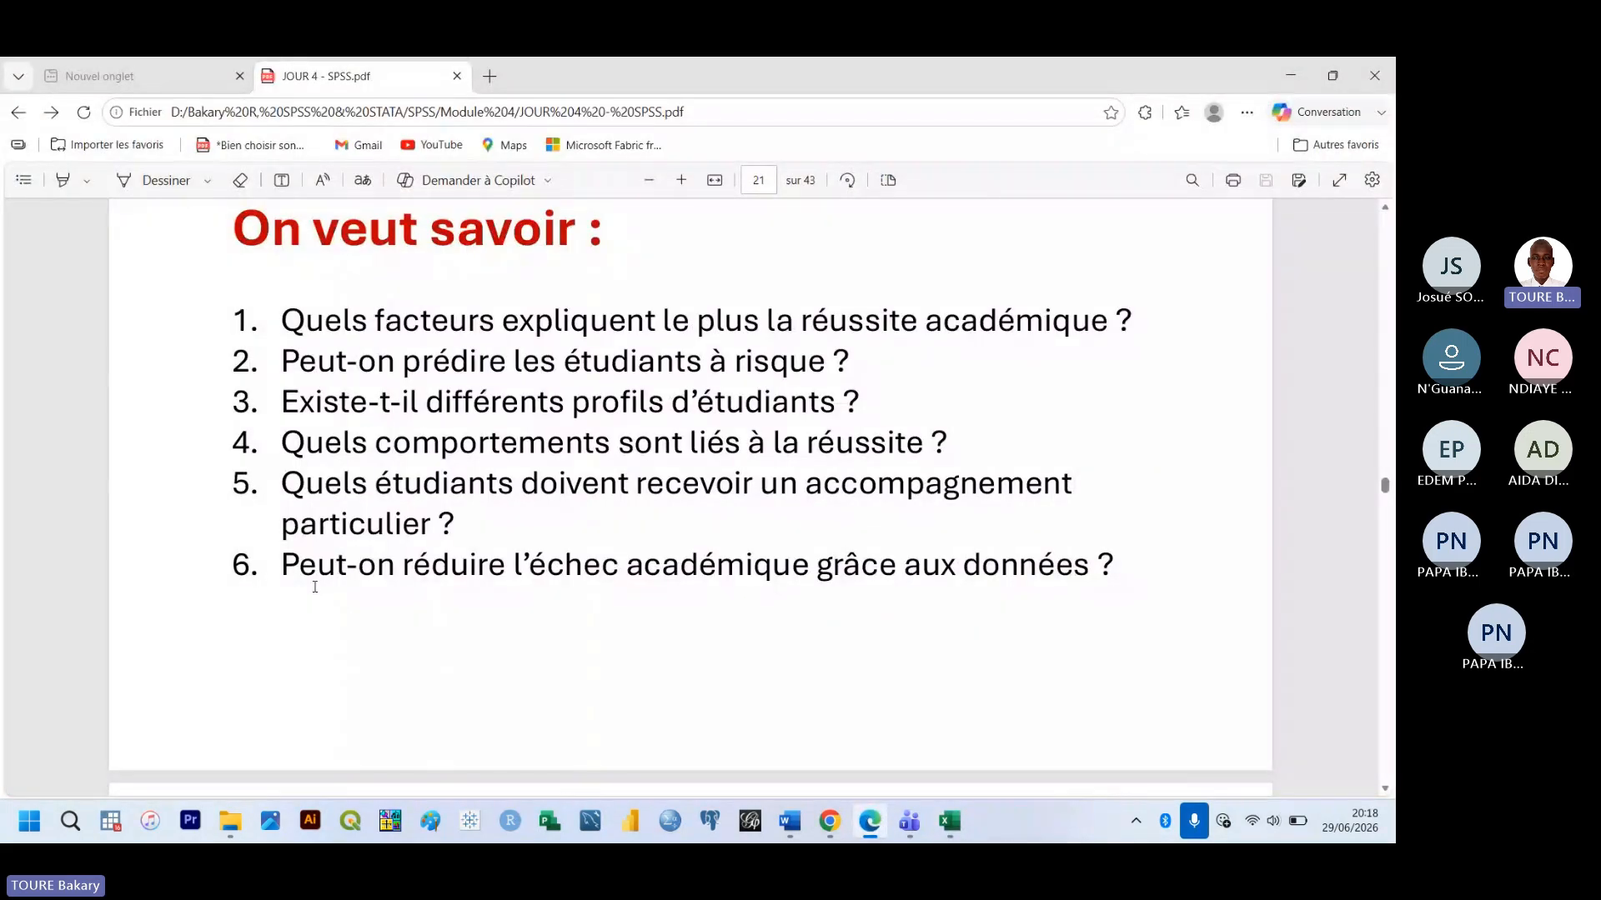
pyautogui.moveTo(950, 825)
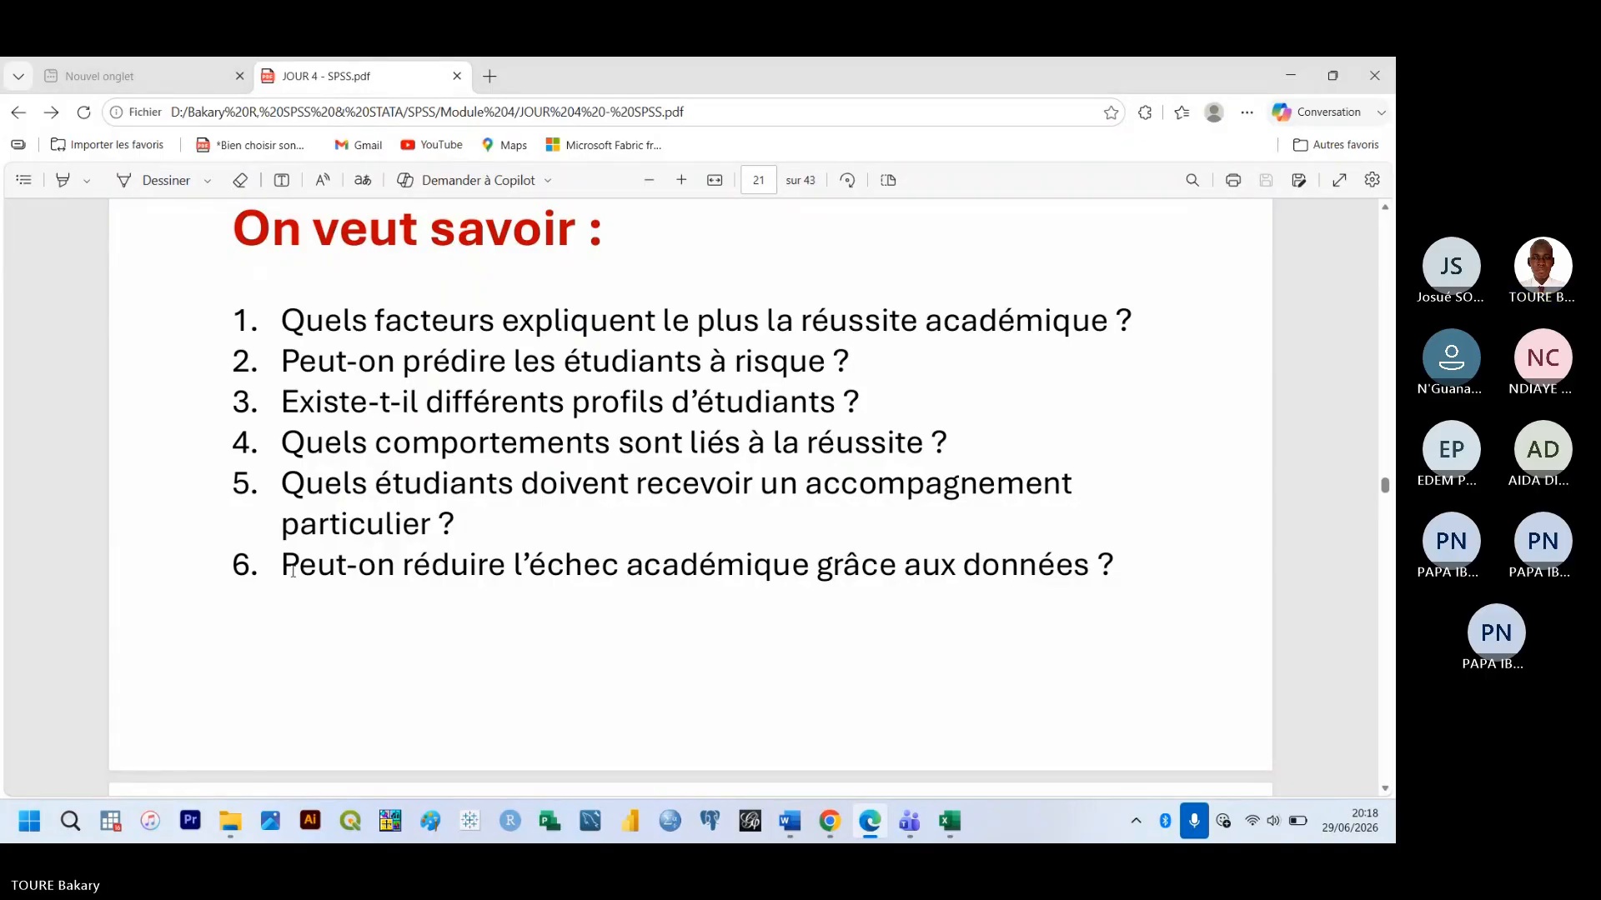
pyautogui.moveTo(276, 566); pyautogui.dragTo(657, 591)
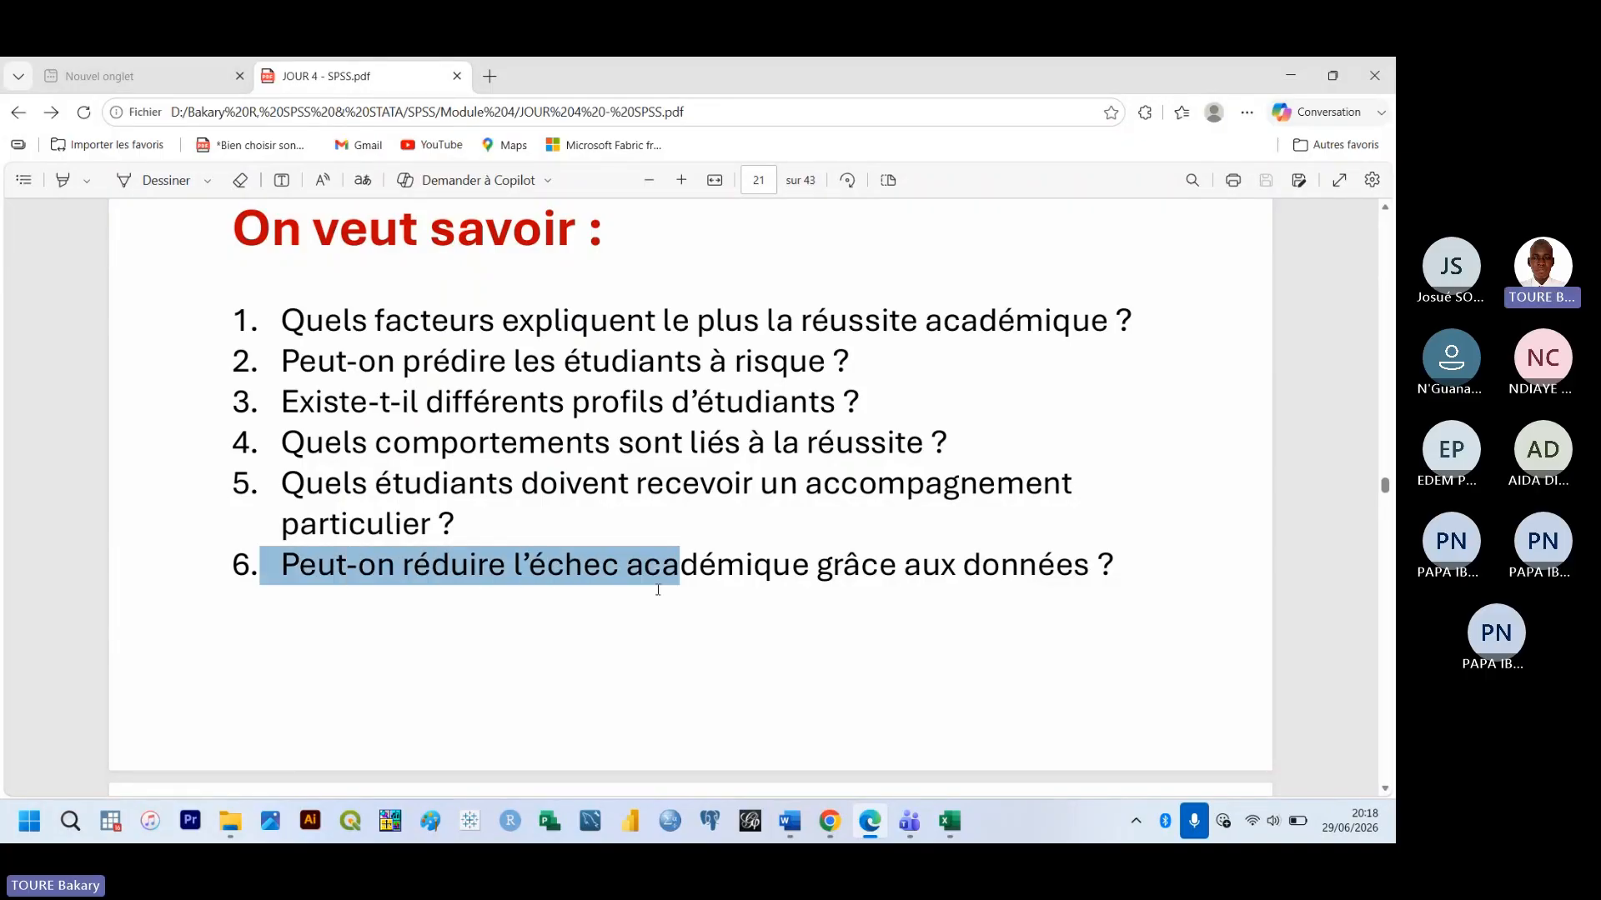
pyautogui.click(620, 588)
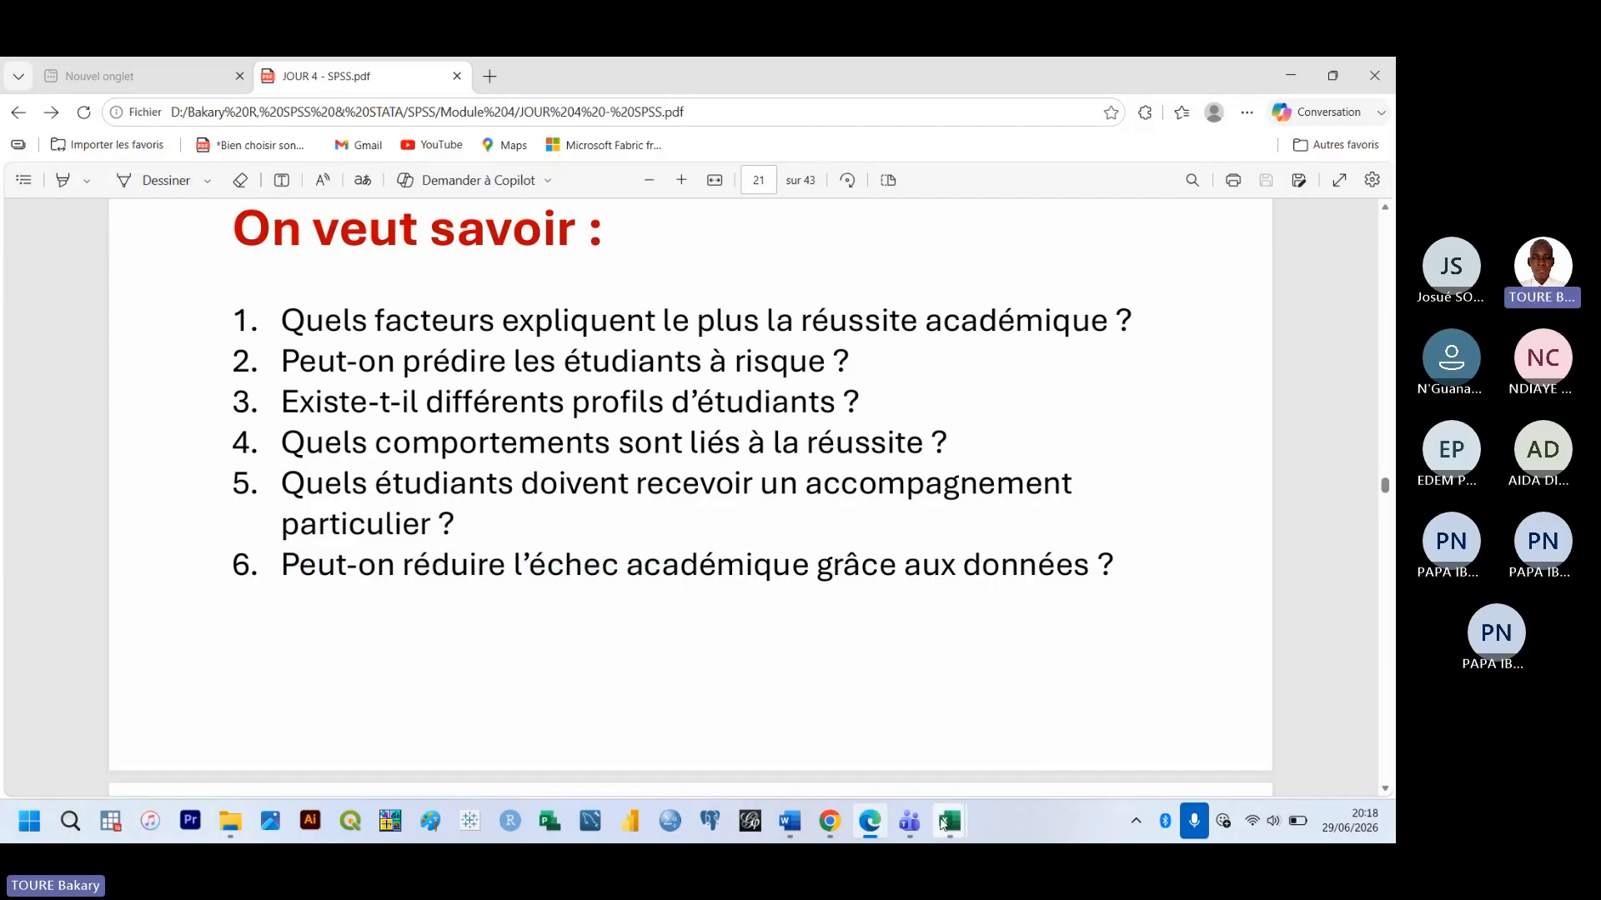
# Return to the Dataset_Analyses_Avancees_SPSS.csv workbook in Excel and widen column J to fit its Stress_Academique header
pyautogui.moveTo(943, 823)
pyautogui.click(1010, 714)
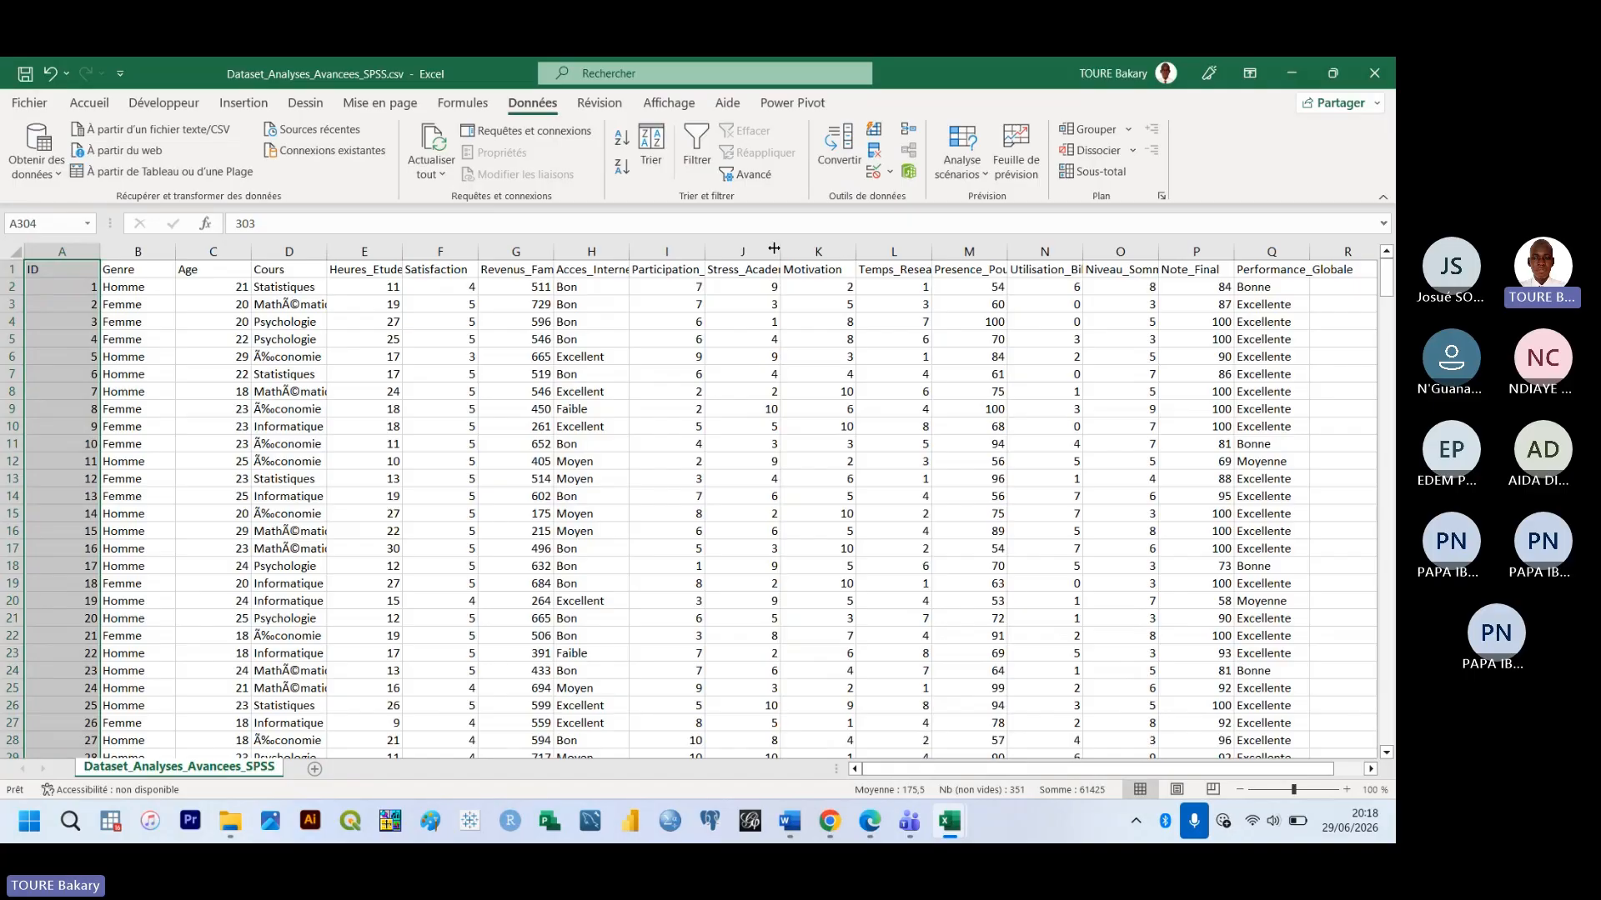
pyautogui.moveTo(776, 249); pyautogui.dragTo(826, 248)
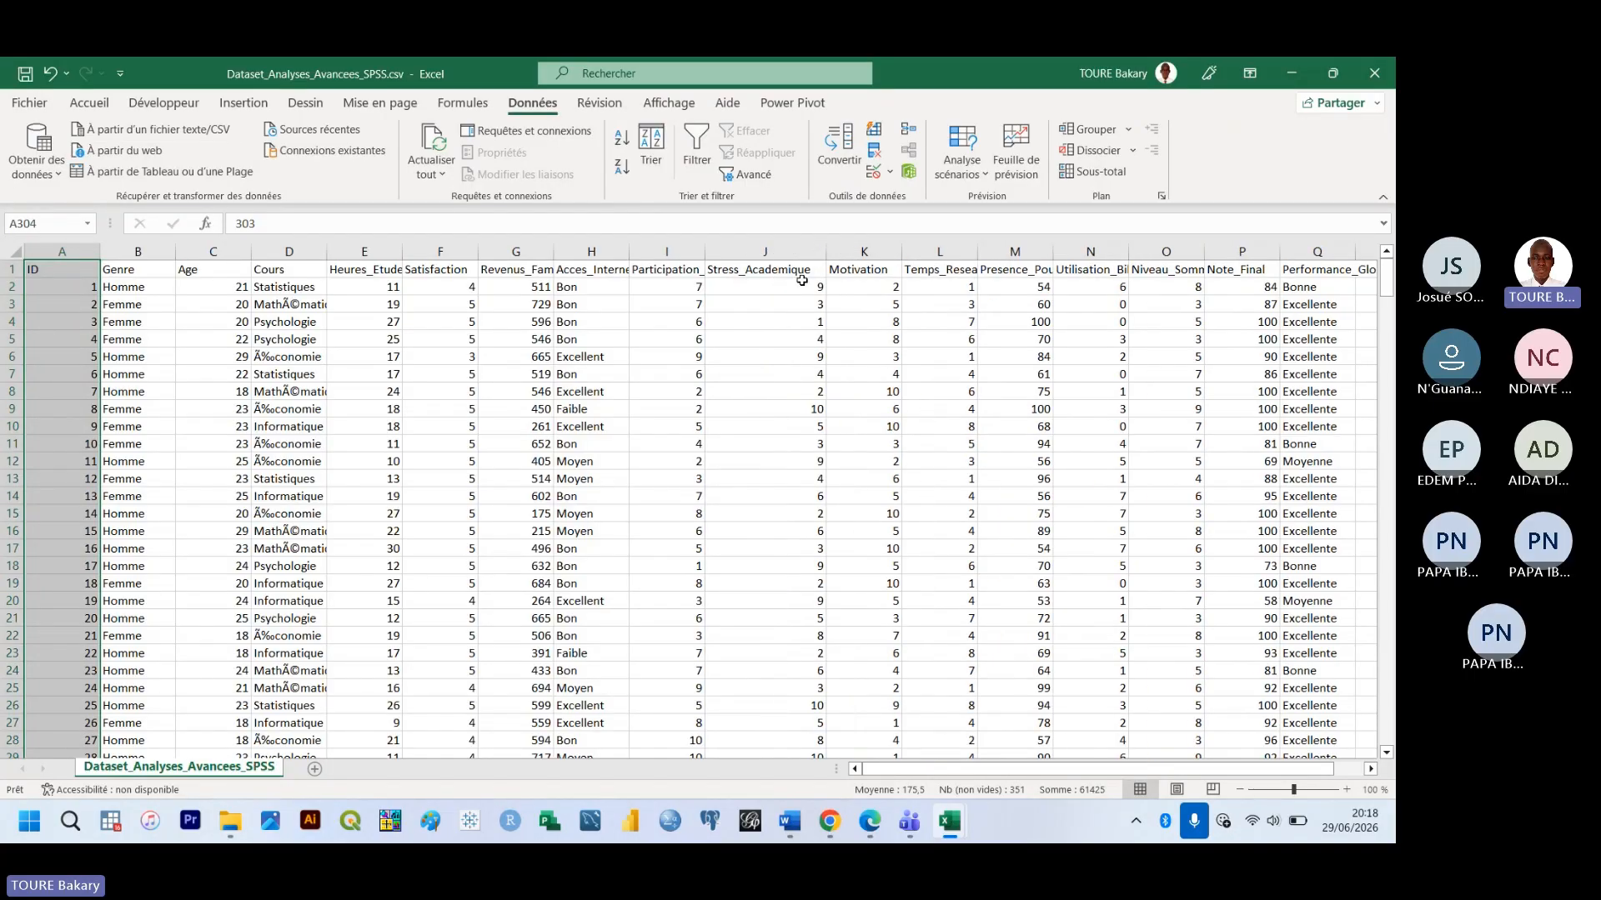
pyautogui.click(975, 252)
# Switch to the Teams meeting, admit everyone in the waiting room, and close the participants list and recording notice
pyautogui.hotkey('alt', 'Tab')
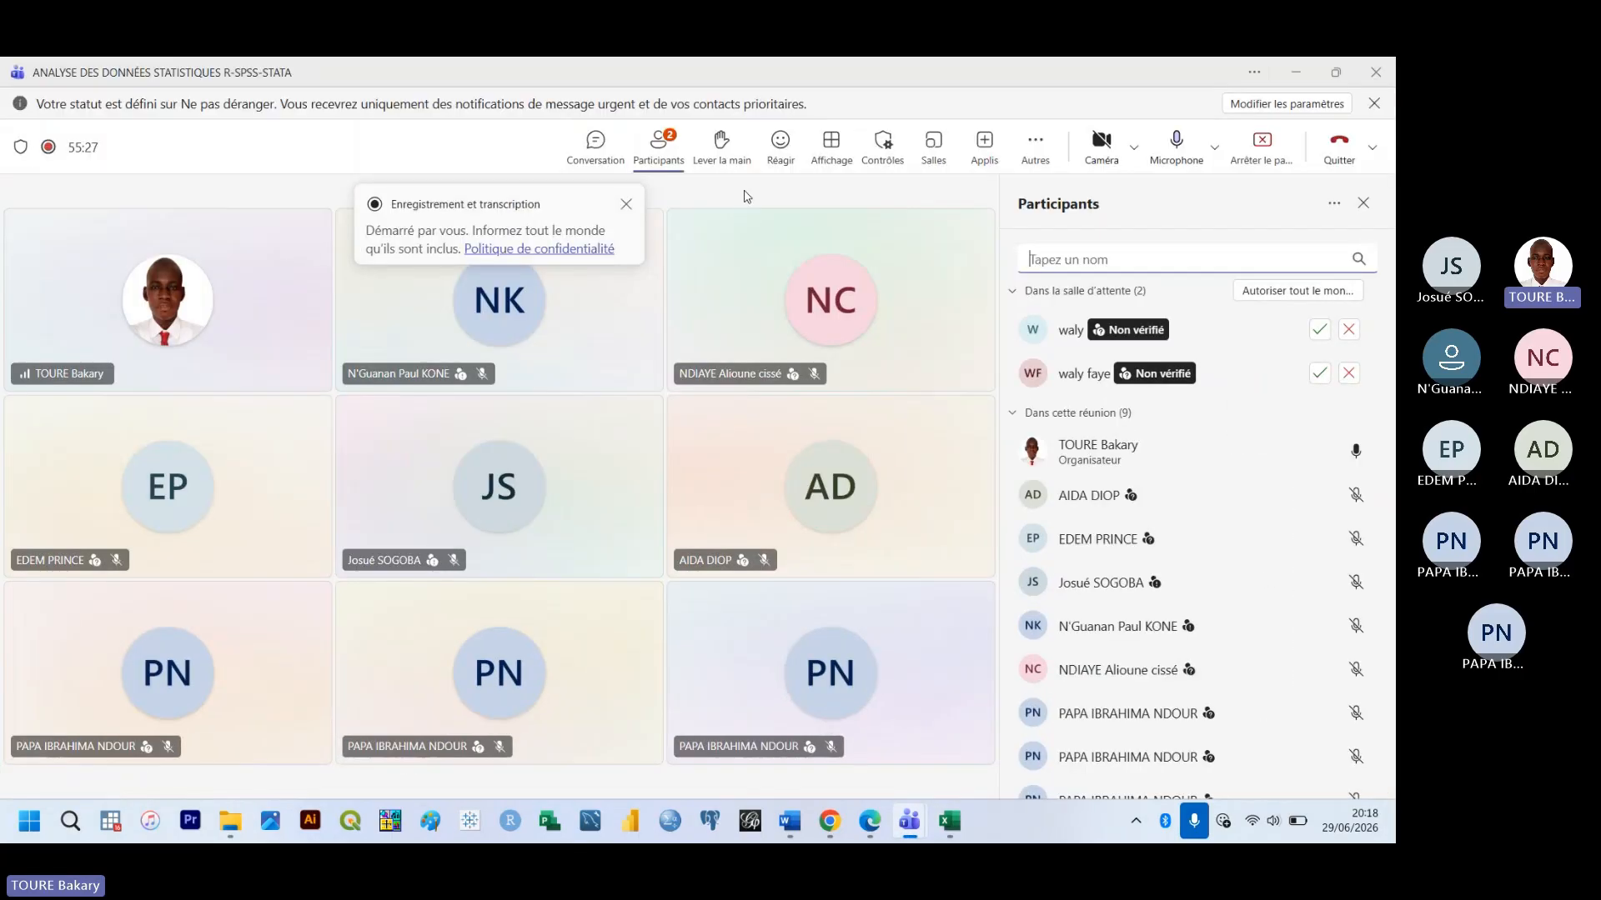
pyautogui.click(1314, 295)
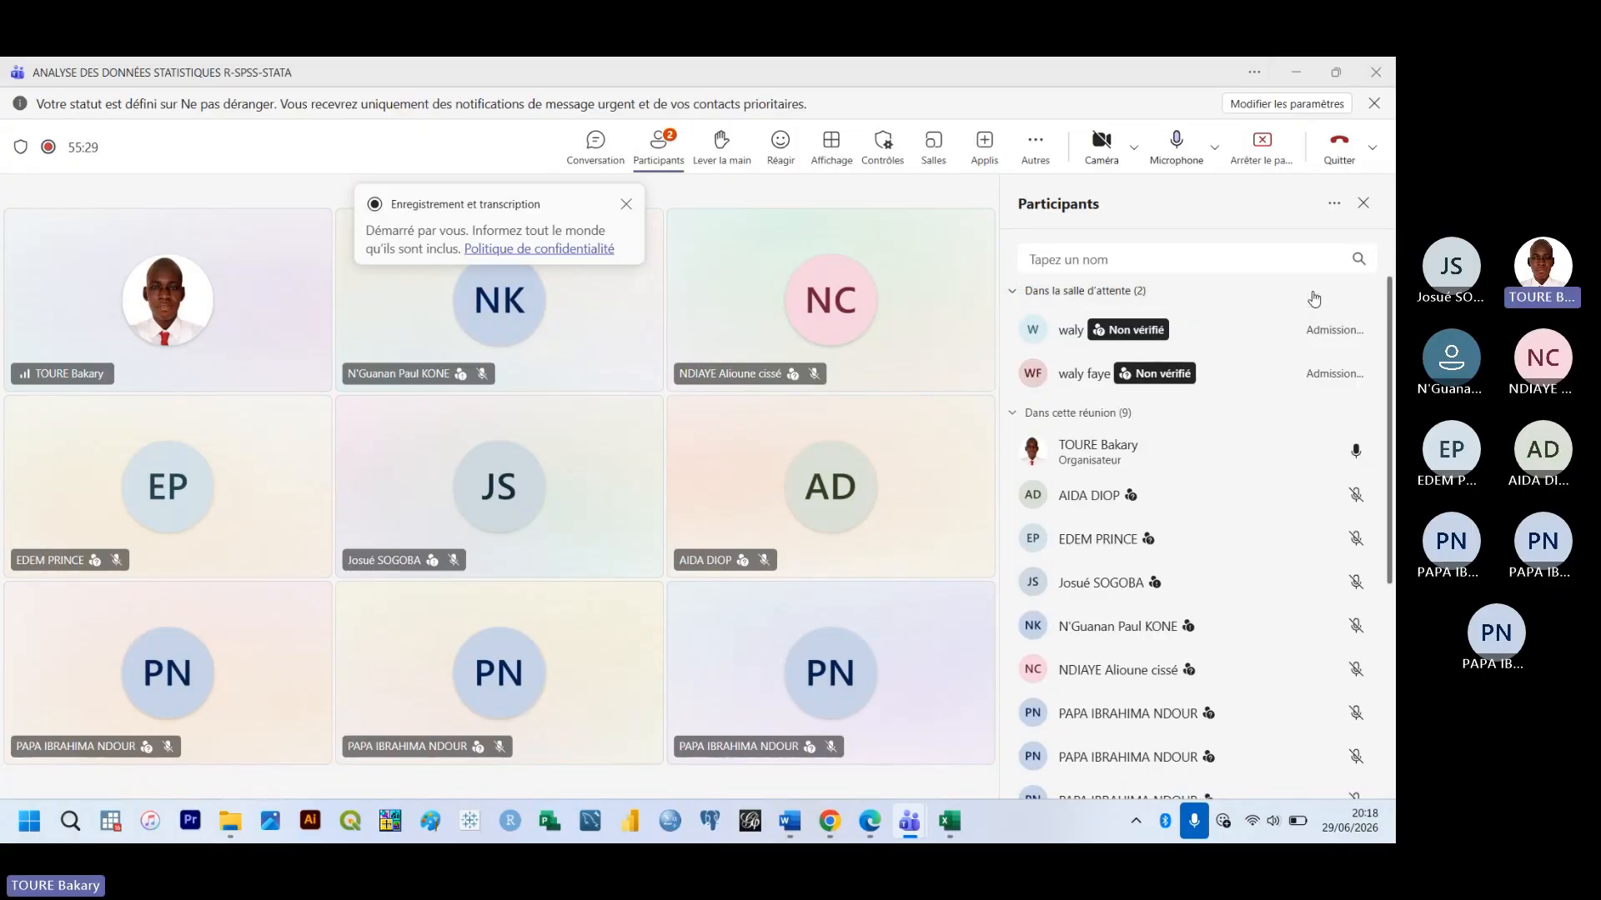
pyautogui.click(1363, 203)
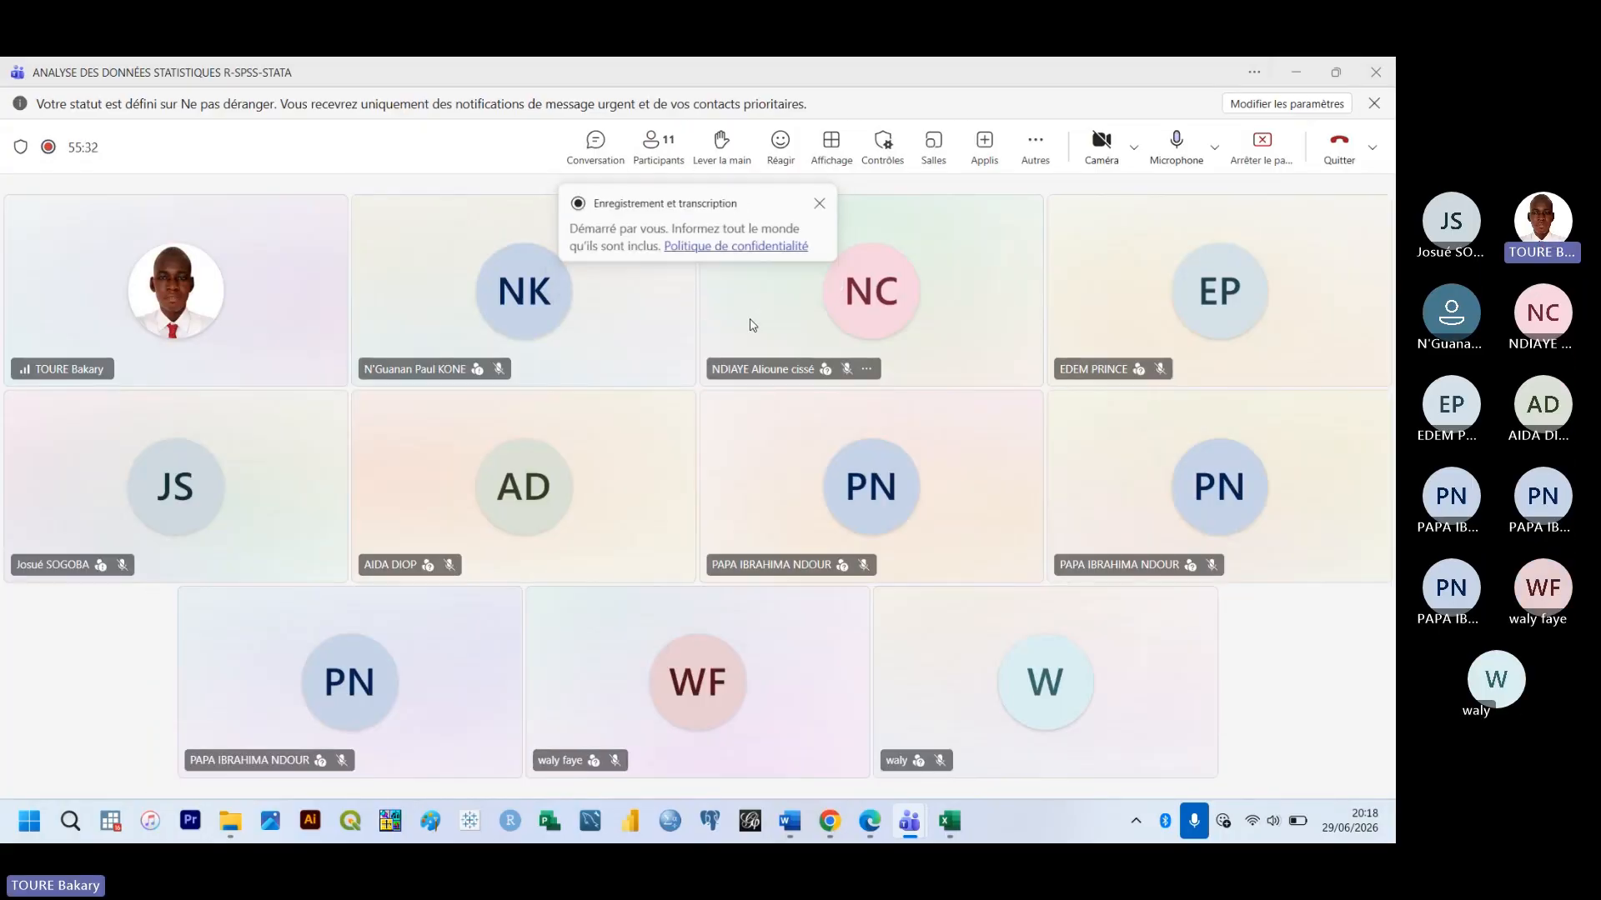
pyautogui.click(823, 203)
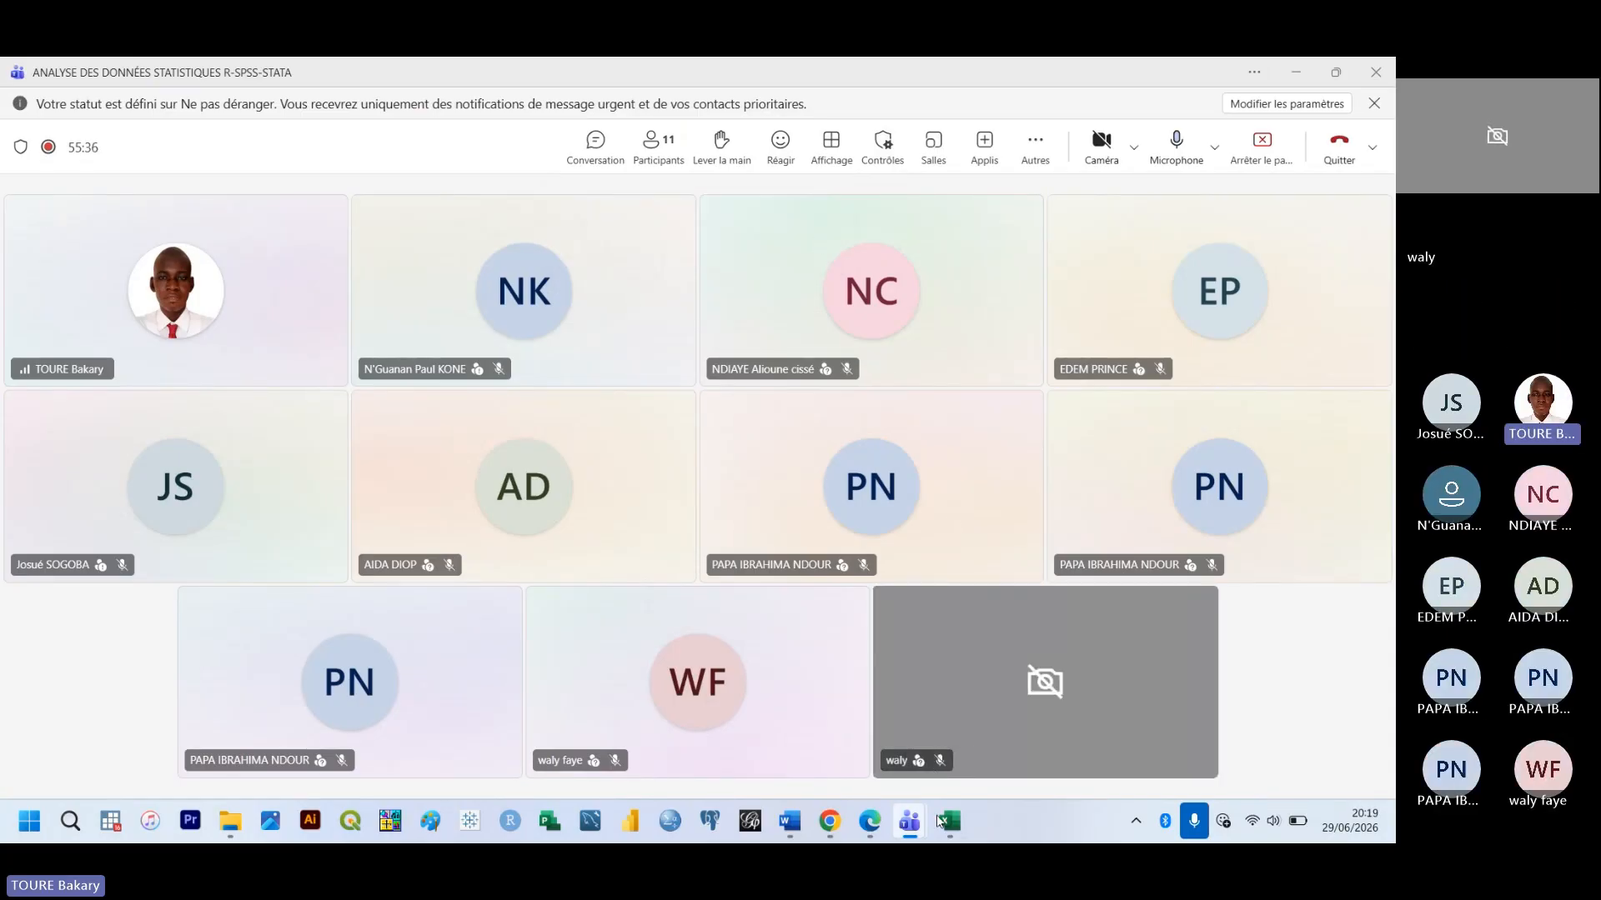
# Bring back the Excel dataset briefly, switch to JOUR 4 - SPSS.pdf in Edge, and read the "Plan d'aujourd'hui" page
pyautogui.moveTo(950, 821)
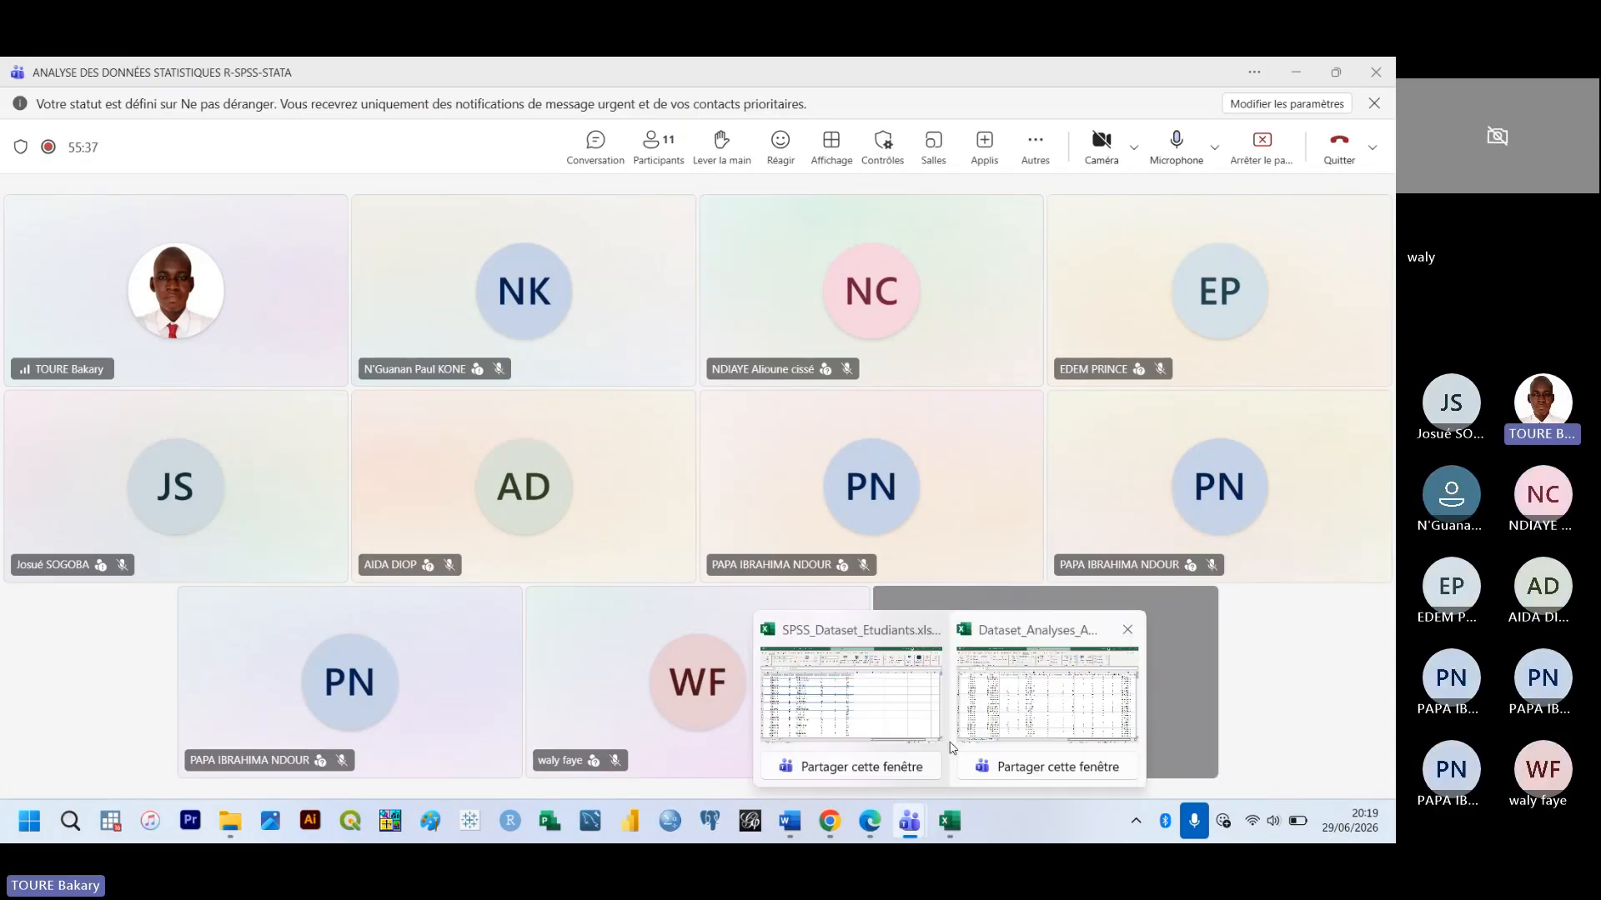
pyautogui.click(978, 674)
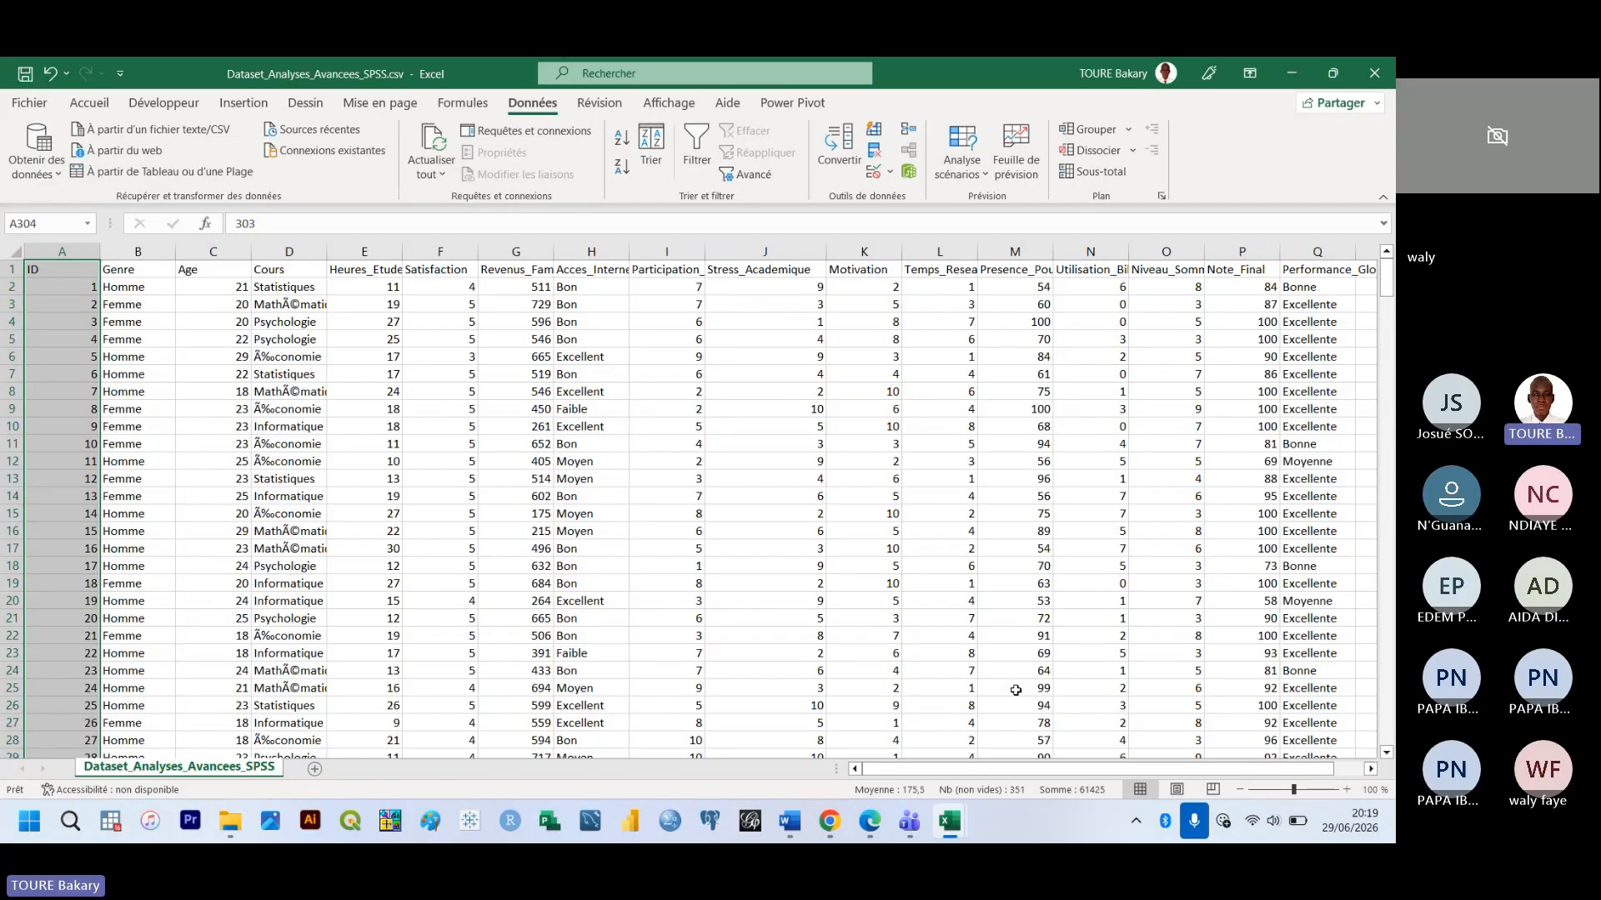
pyautogui.click(871, 822)
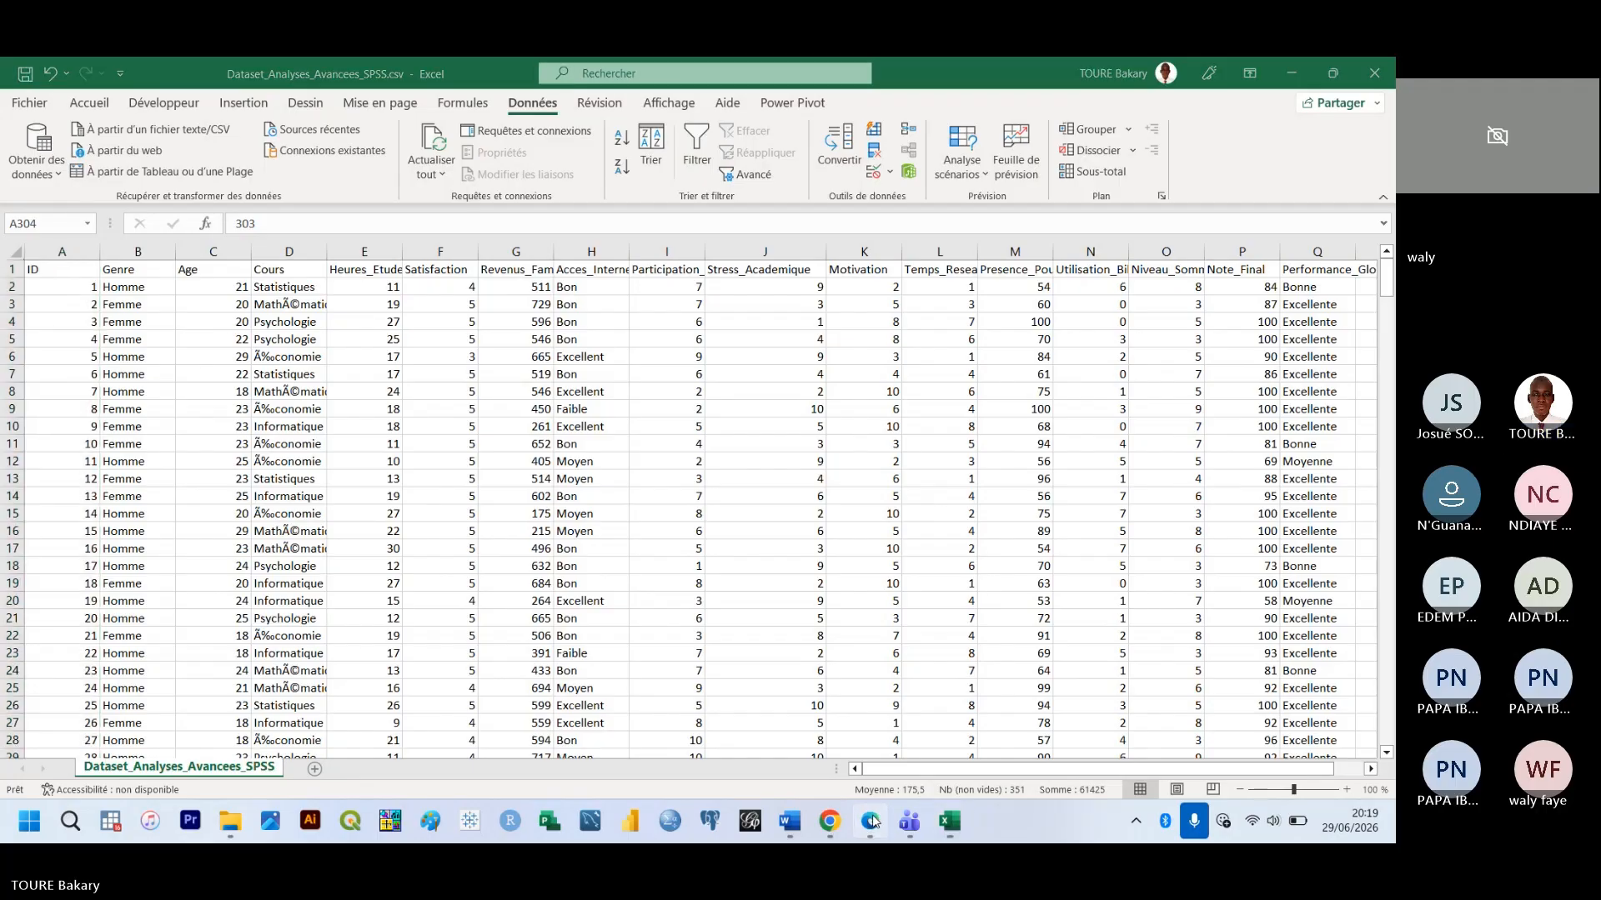
pyautogui.press('Down')
pyautogui.press('Down')
pyautogui.press('Down')
pyautogui.press('Down')
pyautogui.press('Down')
pyautogui.press('Down')
pyautogui.press('Down')
pyautogui.press('Down')
pyautogui.press('Down')
pyautogui.press('Down')
pyautogui.press('Down')
pyautogui.press('Down')
pyautogui.press('Down')
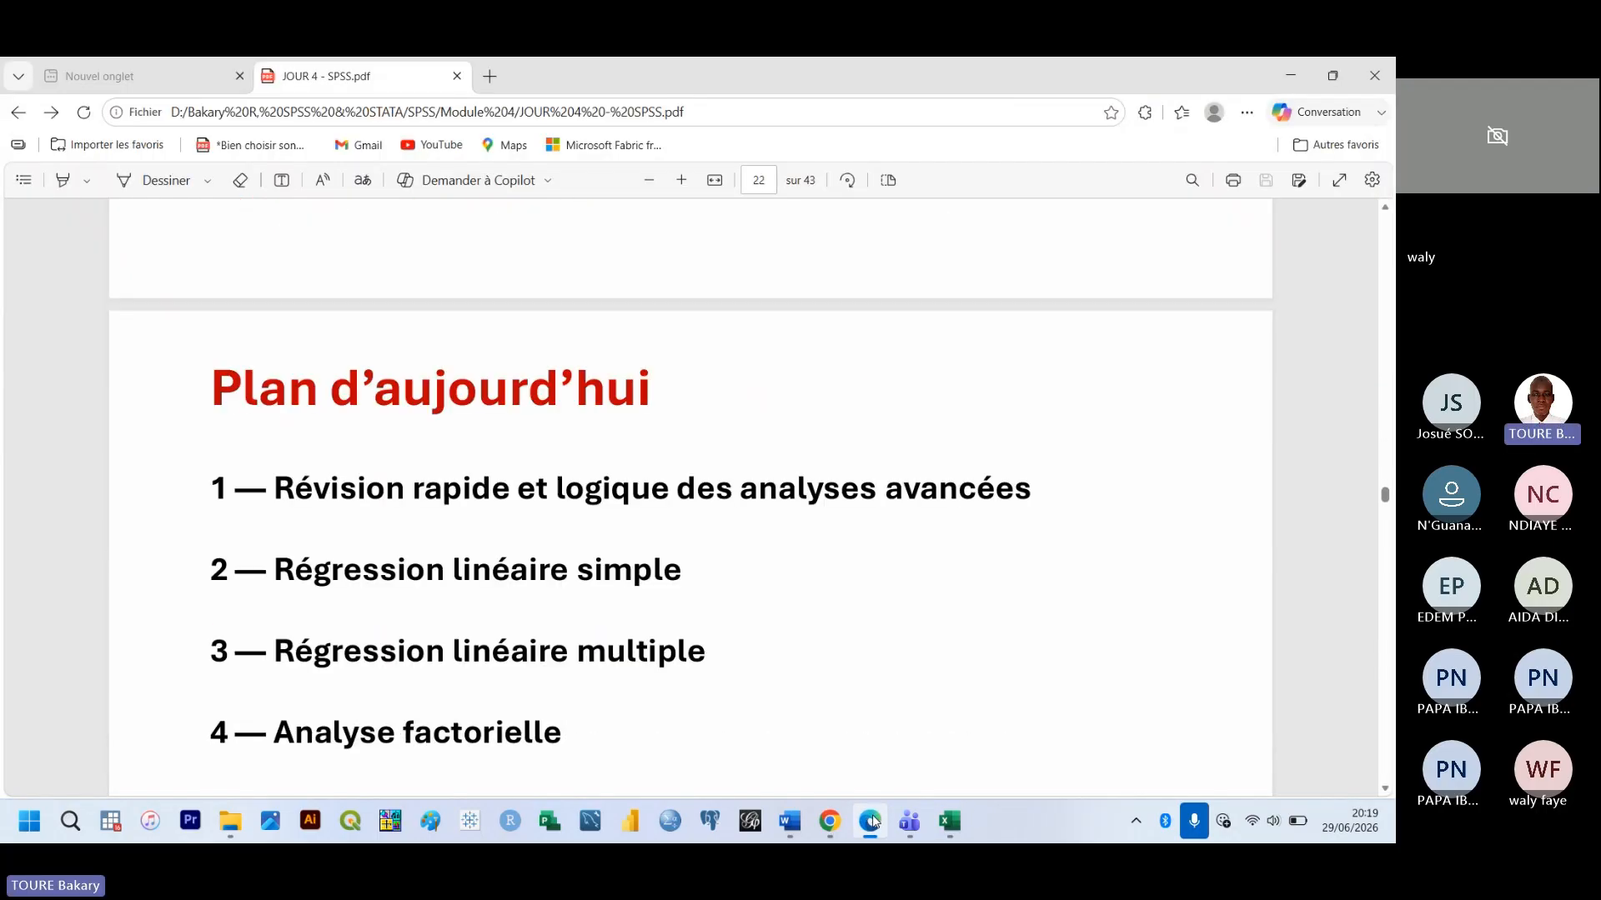
pyautogui.press('Down')
pyautogui.press('Down')
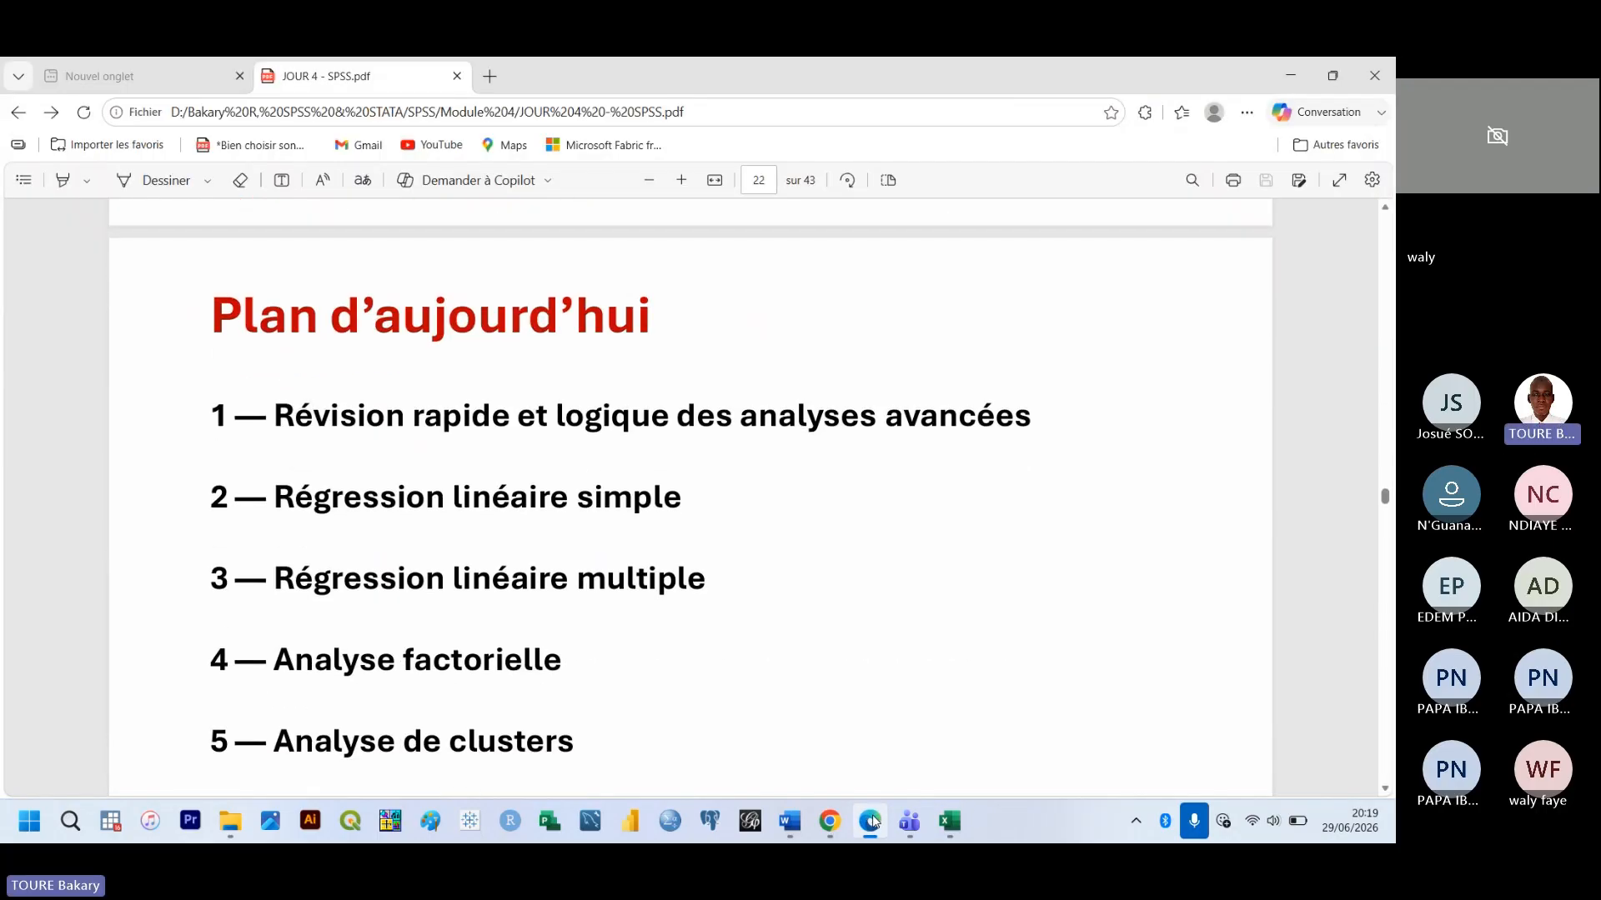
pyautogui.press('Down')
pyautogui.press('Down')
pyautogui.press('Down')
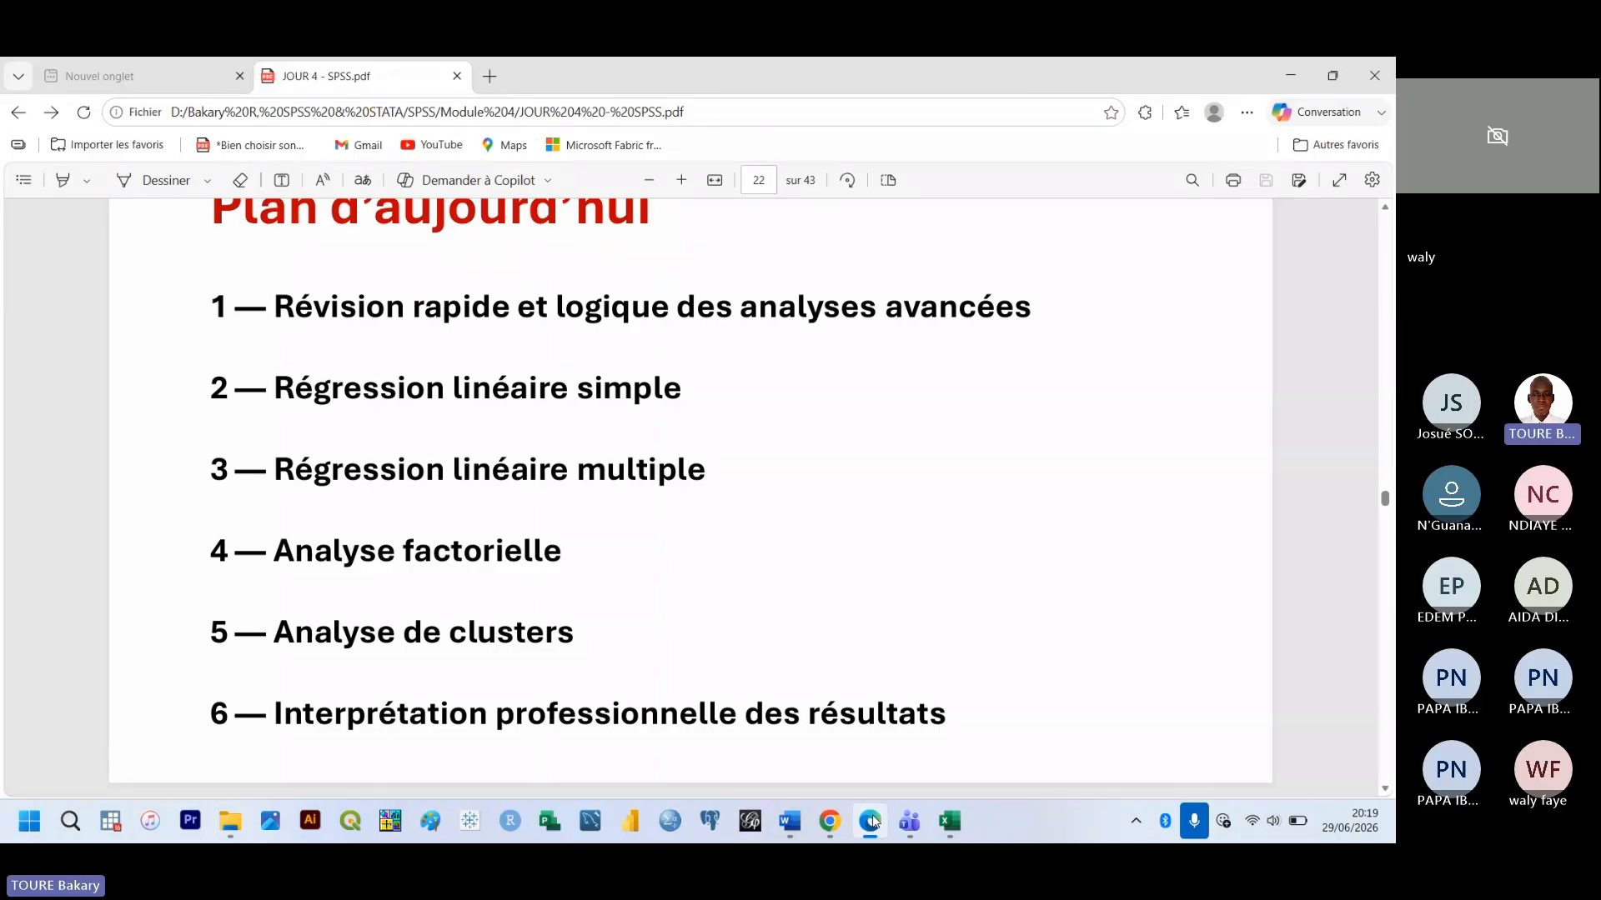
pyautogui.press('Down')
pyautogui.press('Down')
pyautogui.press('Down')
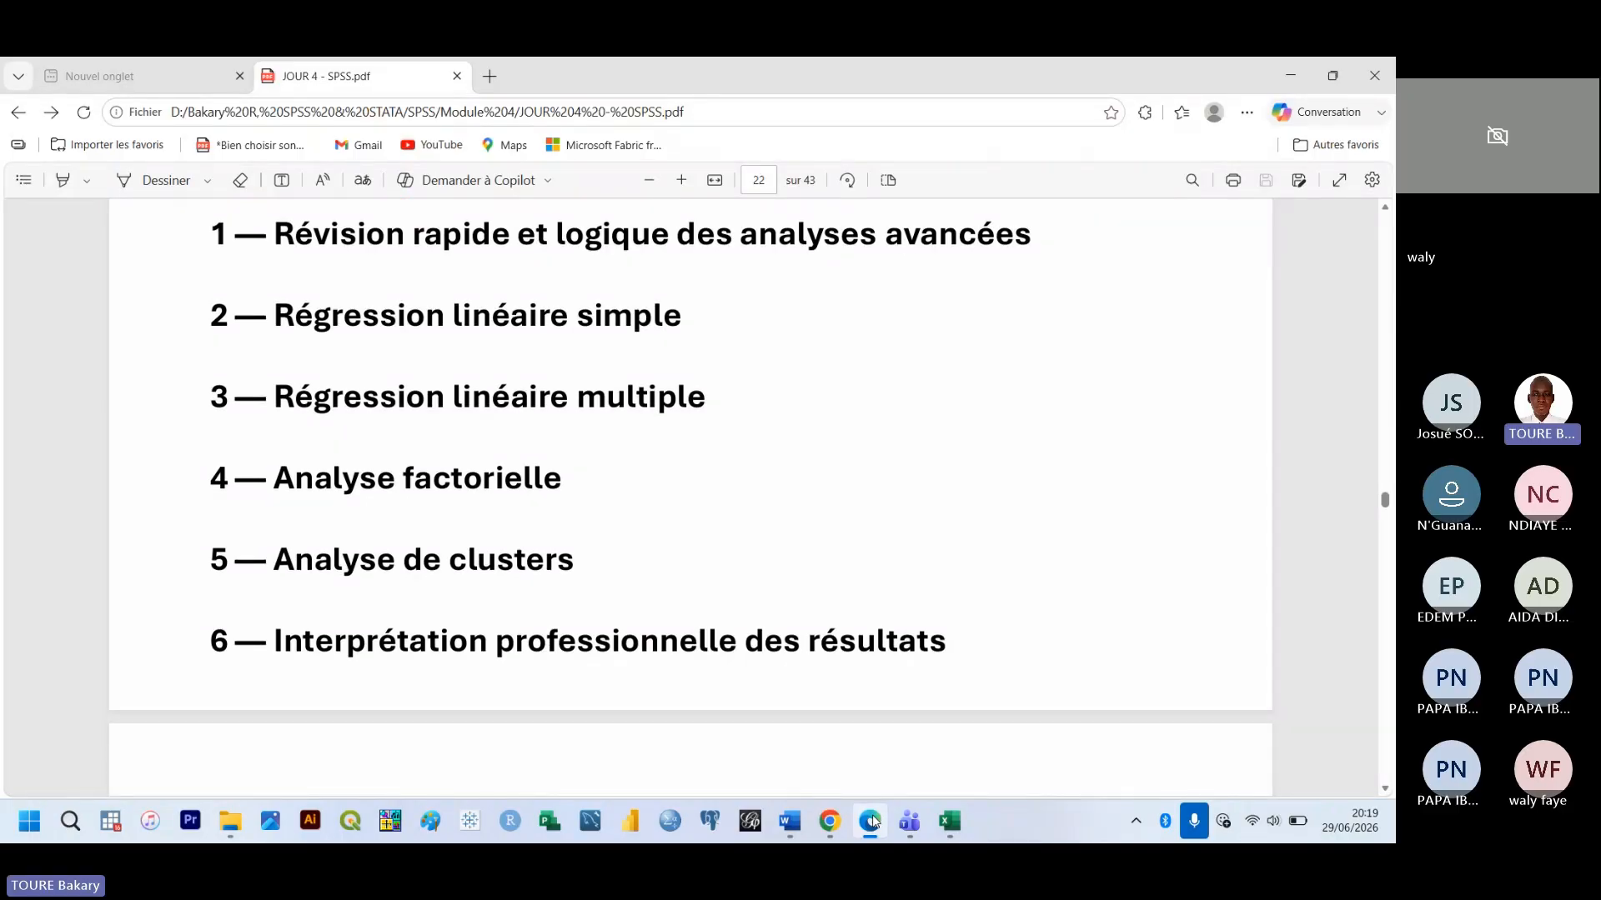
# Read page 23 of the PDF on what advanced statistics are used for
pyautogui.press('Down')
pyautogui.press('Down')
pyautogui.press('Down')
pyautogui.press('Down')
pyautogui.press('Down')
pyautogui.press('Down')
pyautogui.press('Down')
pyautogui.press('Down')
pyautogui.press('Down')
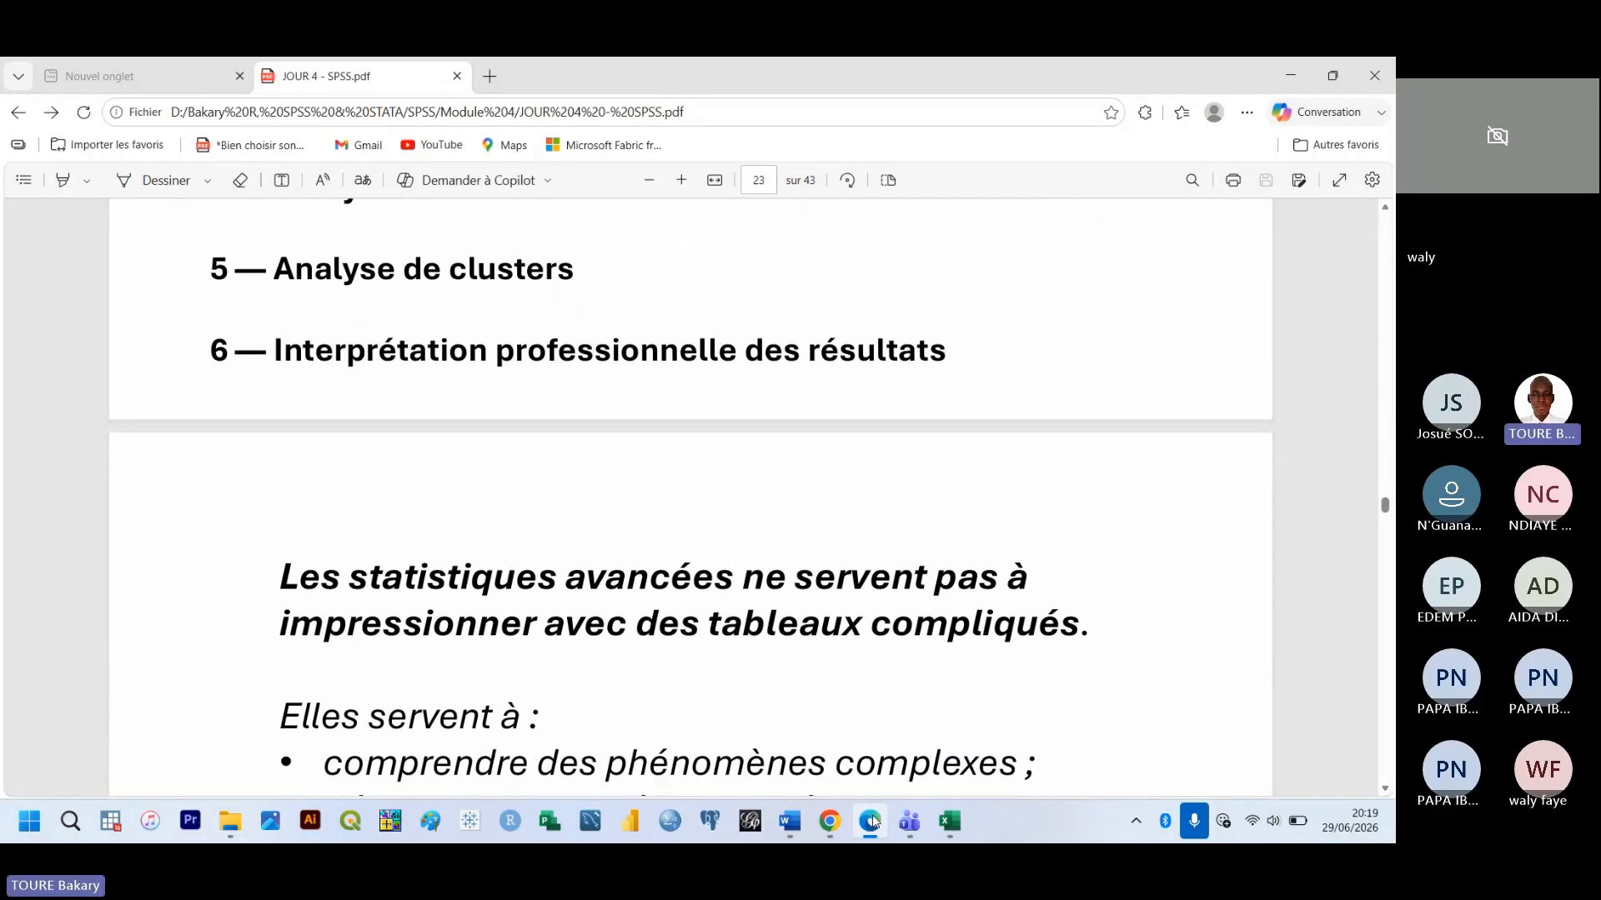
pyautogui.press('Down')
pyautogui.press('Down')
pyautogui.press('Down')
pyautogui.press('Down')
pyautogui.press('Down')
pyautogui.press('Down')
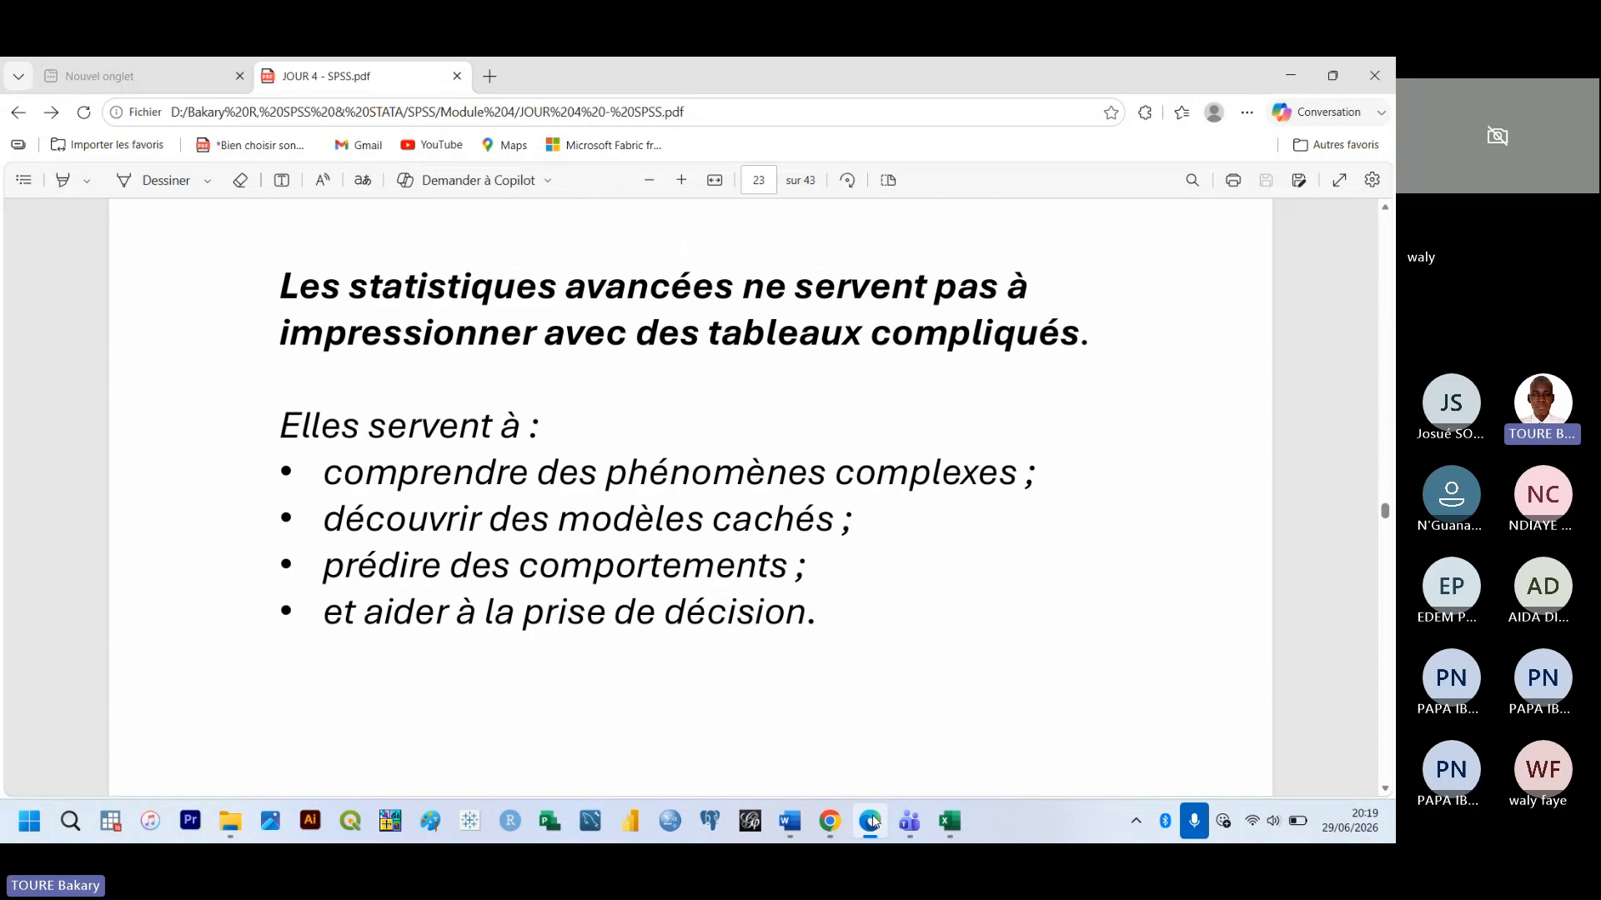
pyautogui.press('Up')
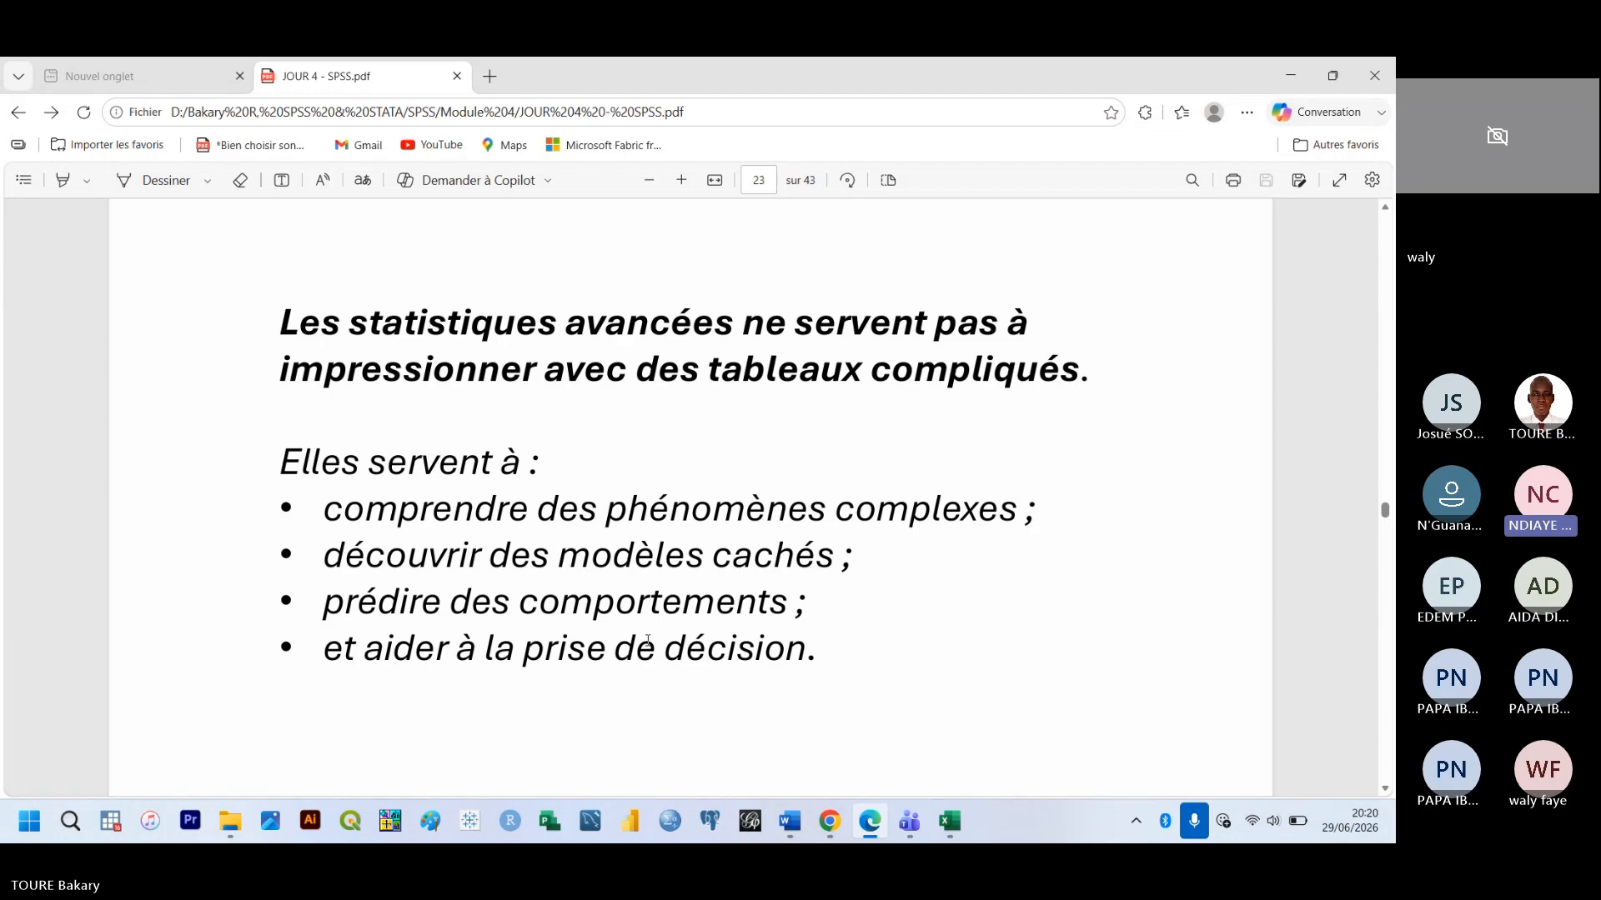
# Check the Module 4 folder and its parent SPSS folder in File Explorer, and switch to the shared training folder in Google Drive
pyautogui.moveTo(230, 821)
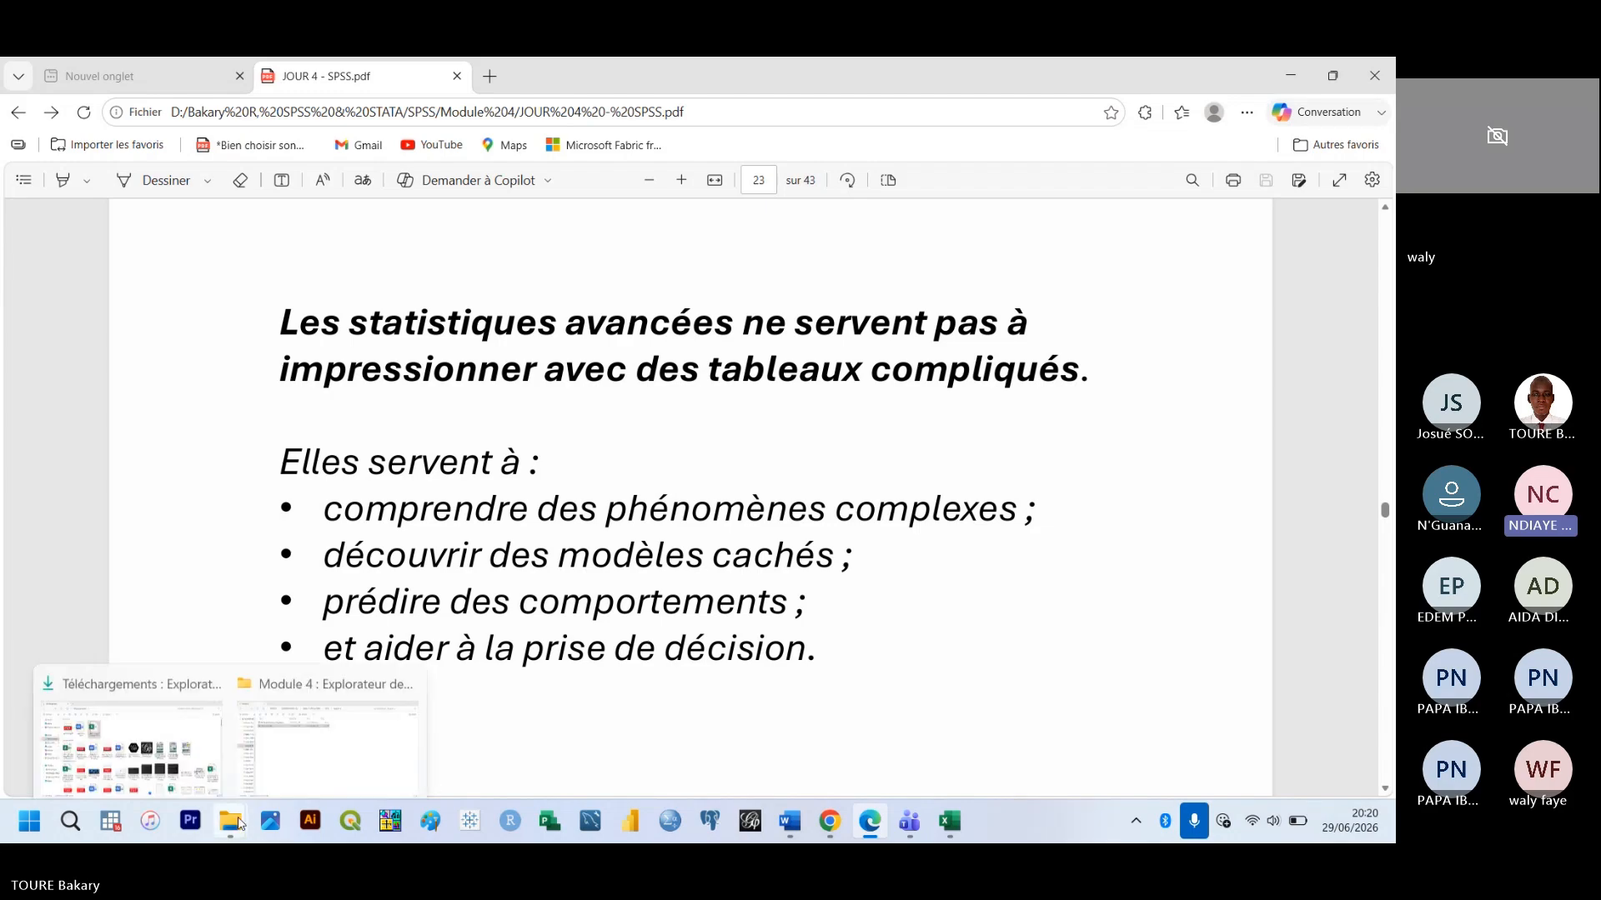
pyautogui.moveTo(272, 726)
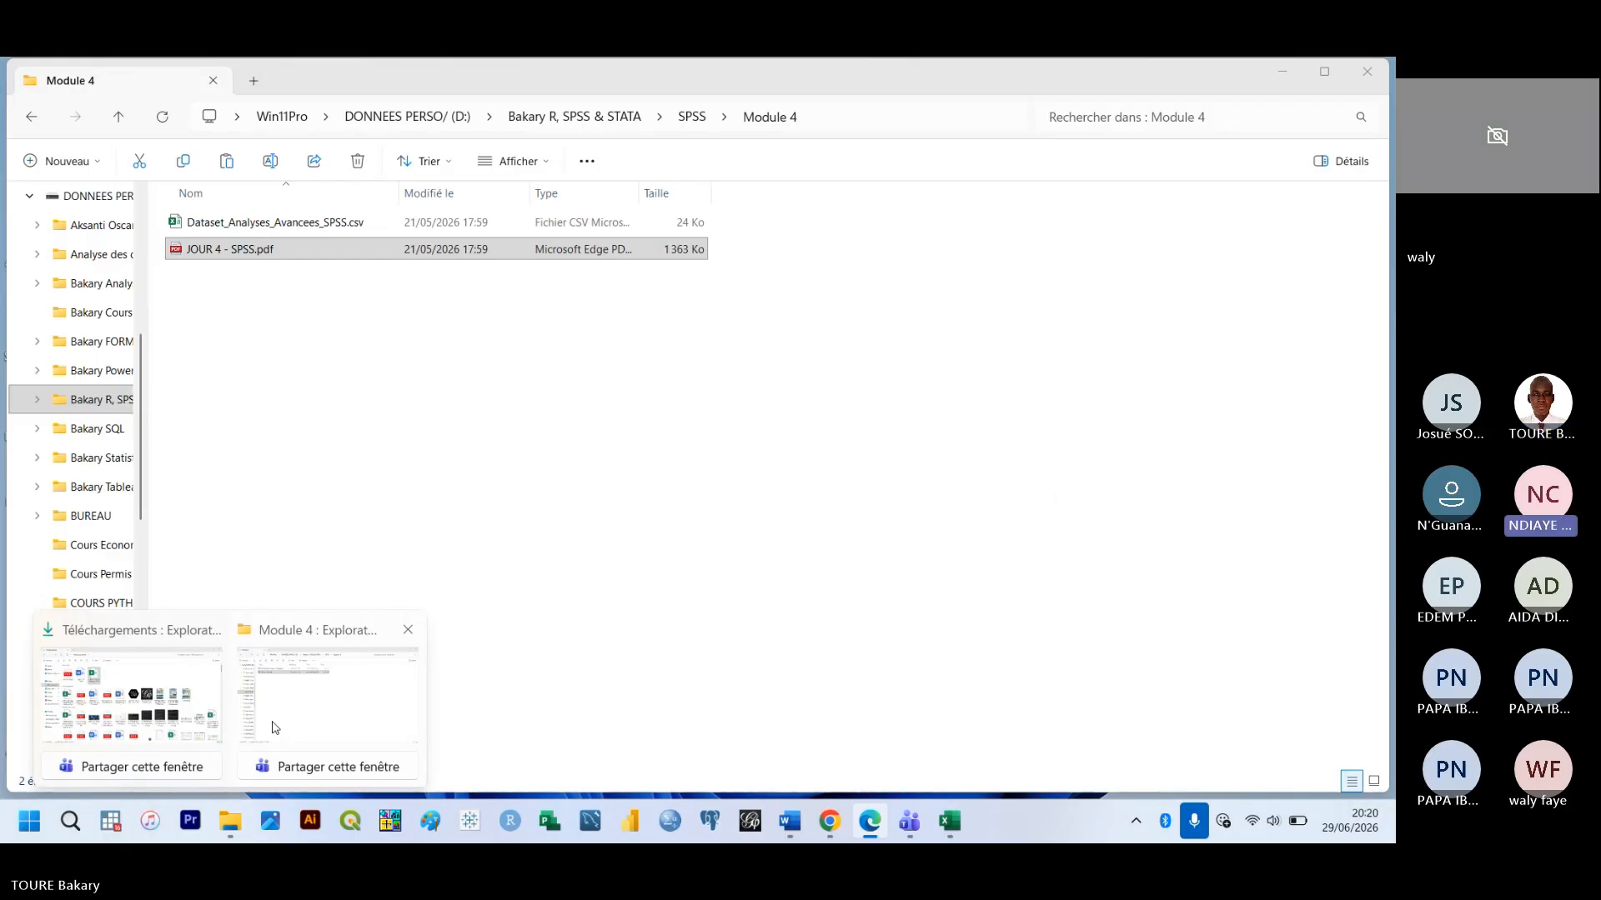
pyautogui.click(275, 727)
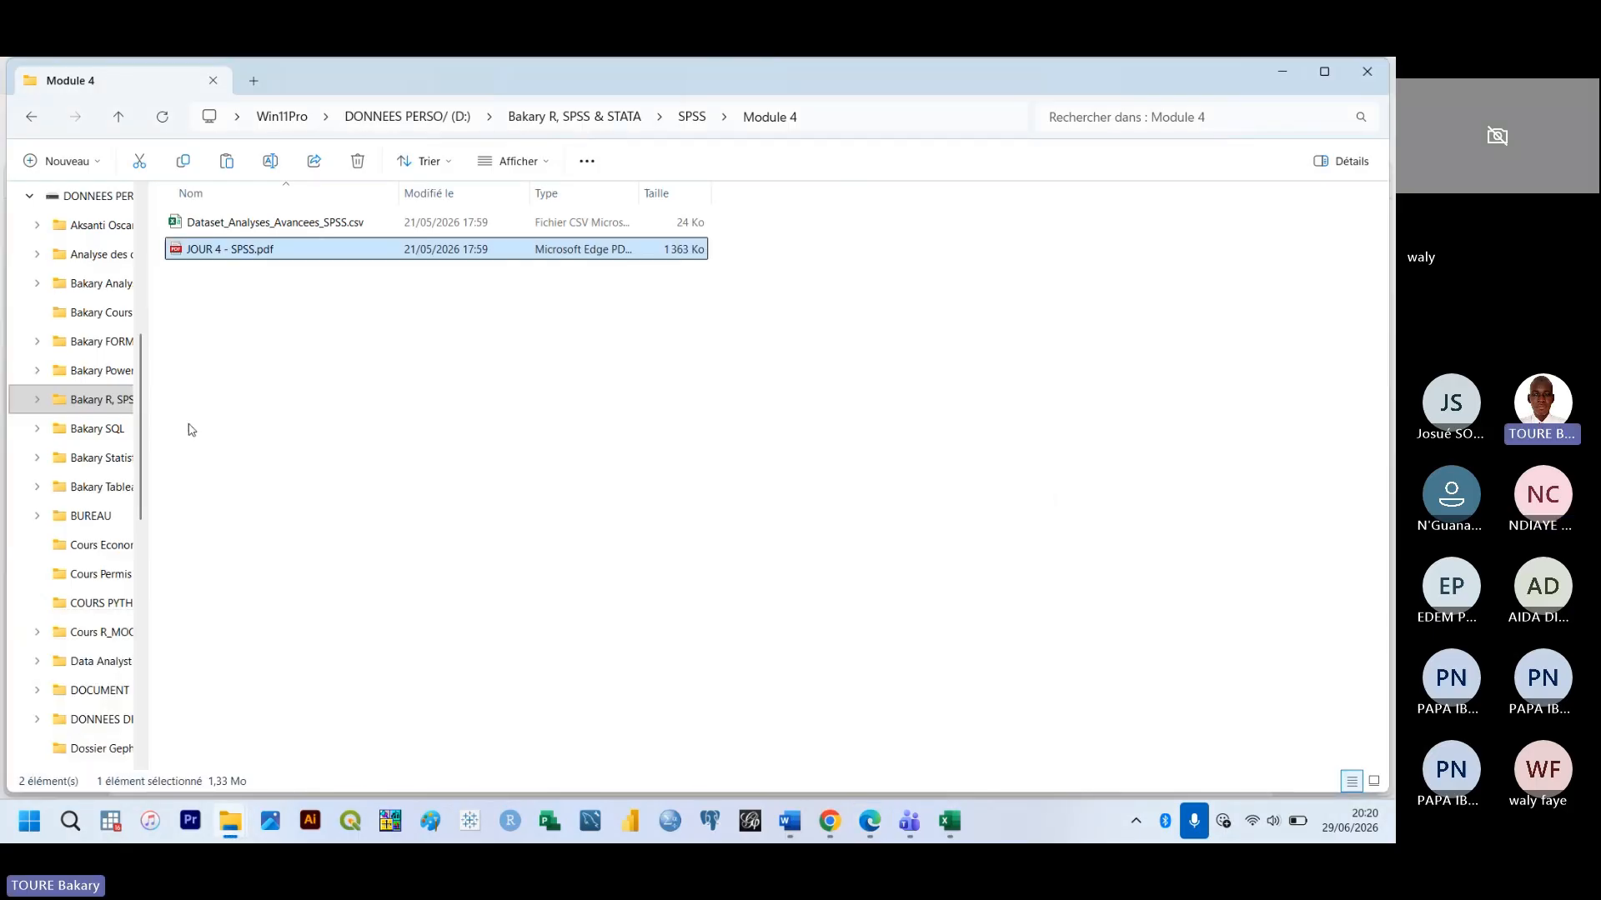
pyautogui.click(37, 122)
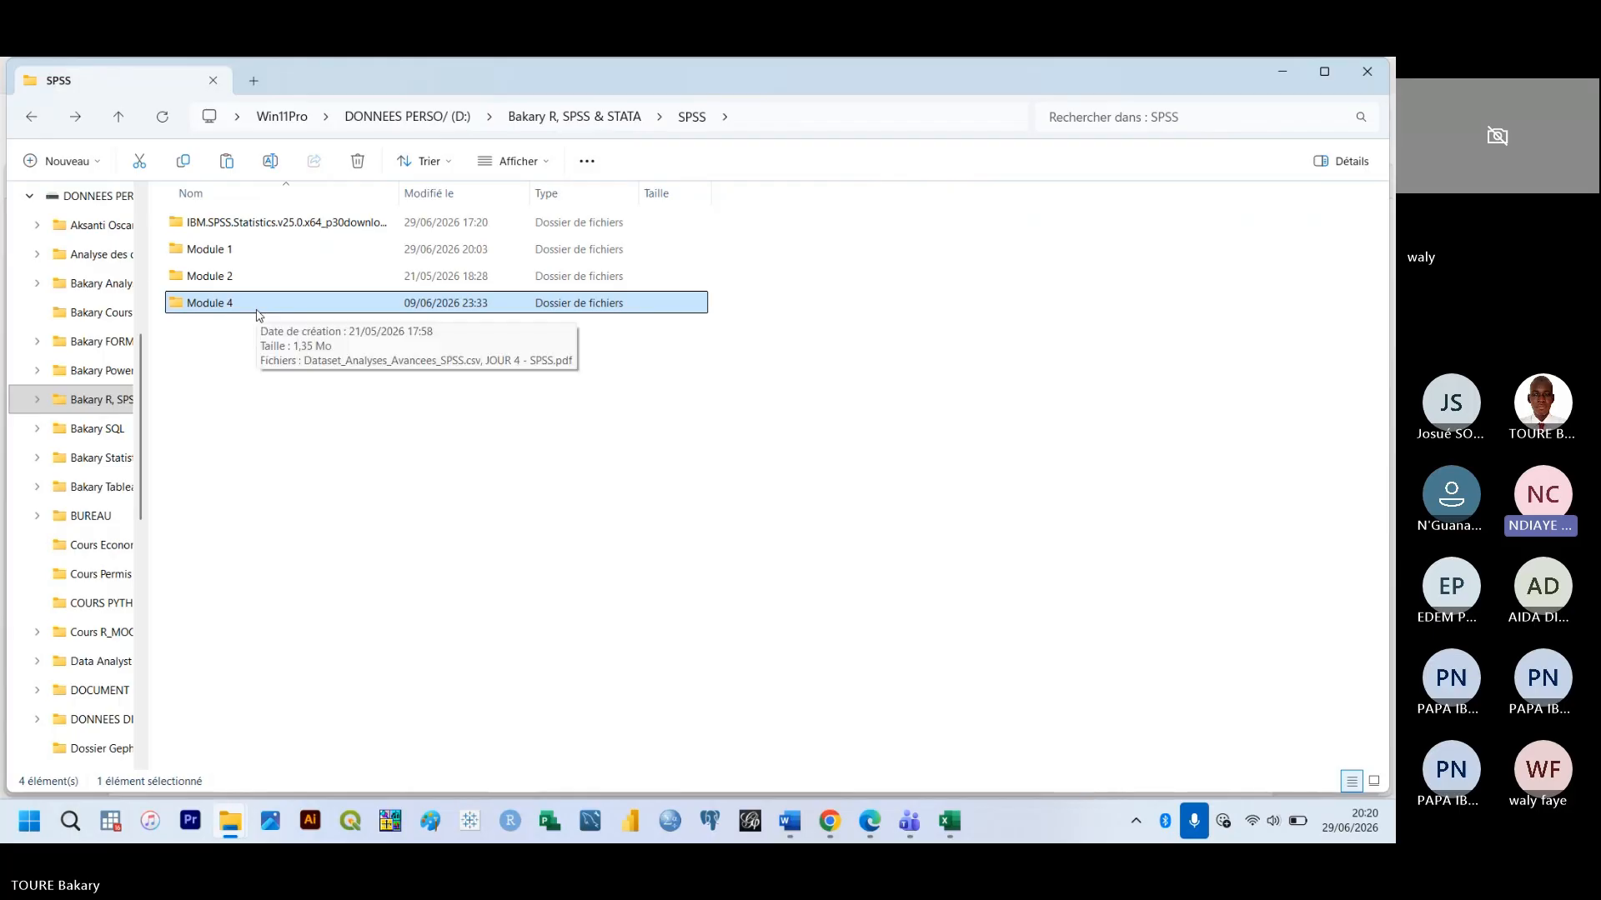
pyautogui.click(288, 394)
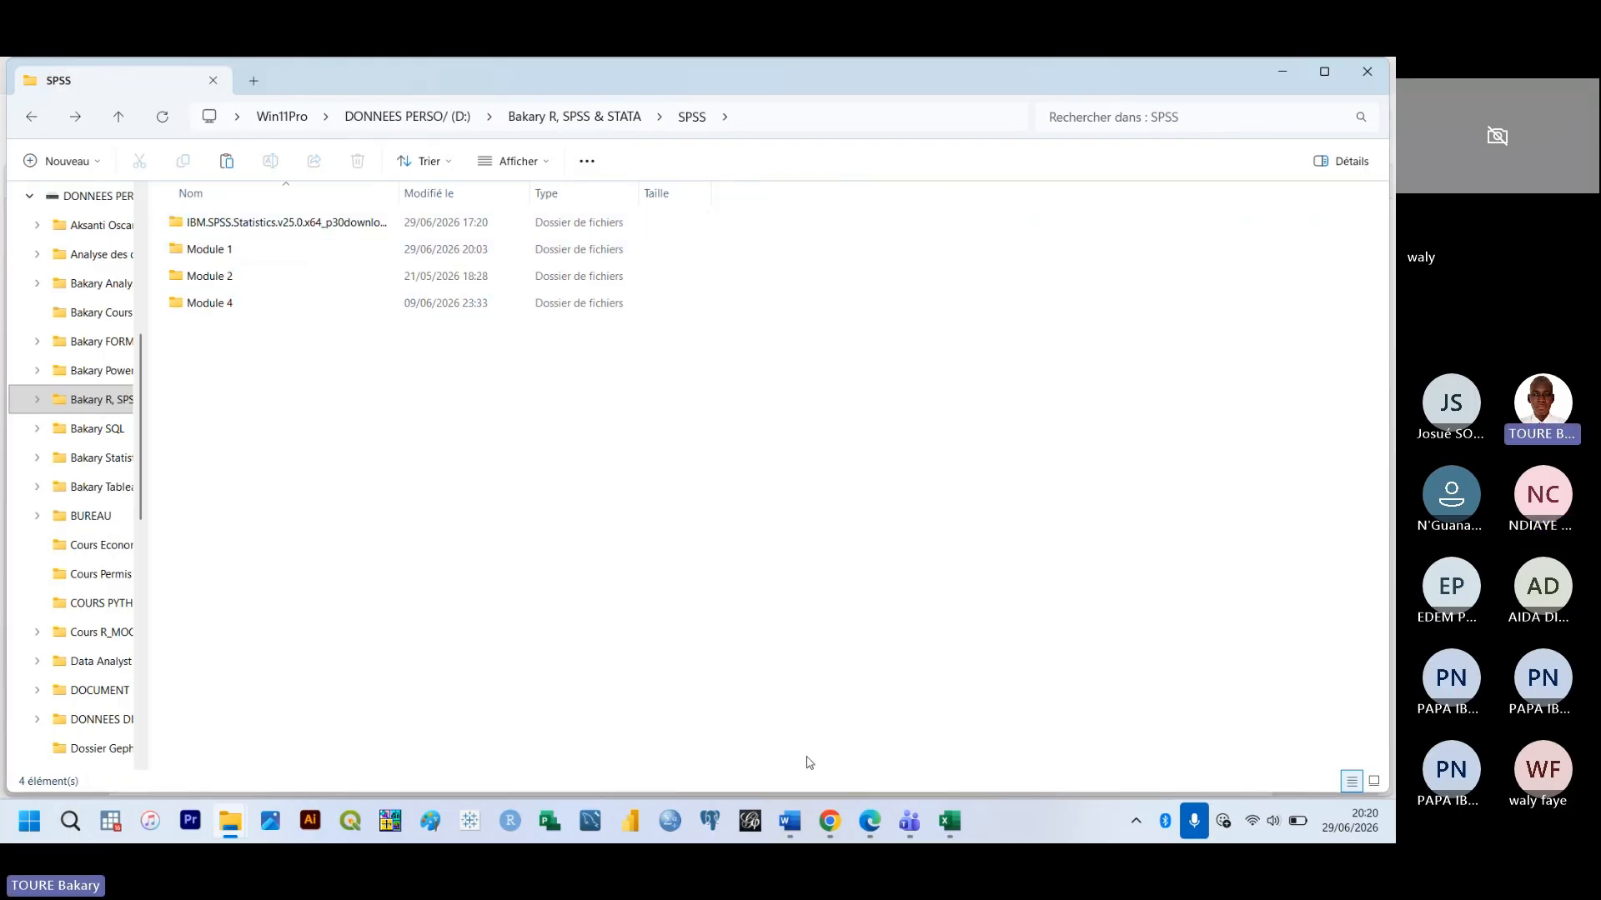
pyautogui.click(830, 821)
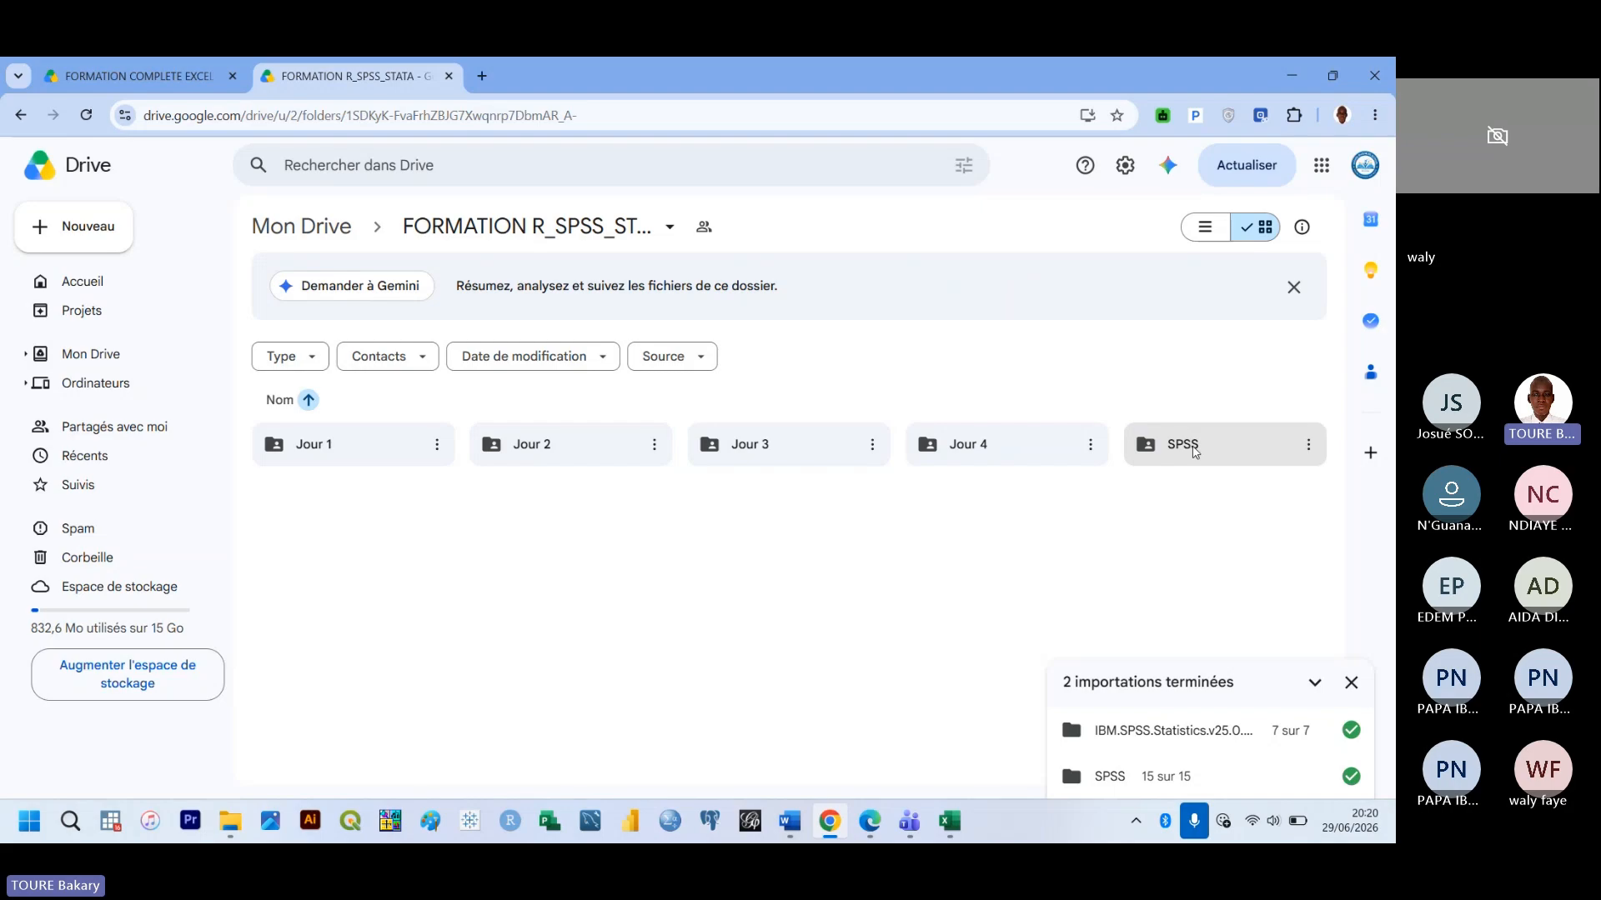
# Check the options available for the SPSS folder in Google Drive, dismiss them, and switch to the Teams meeting window
pyautogui.click(1307, 457)
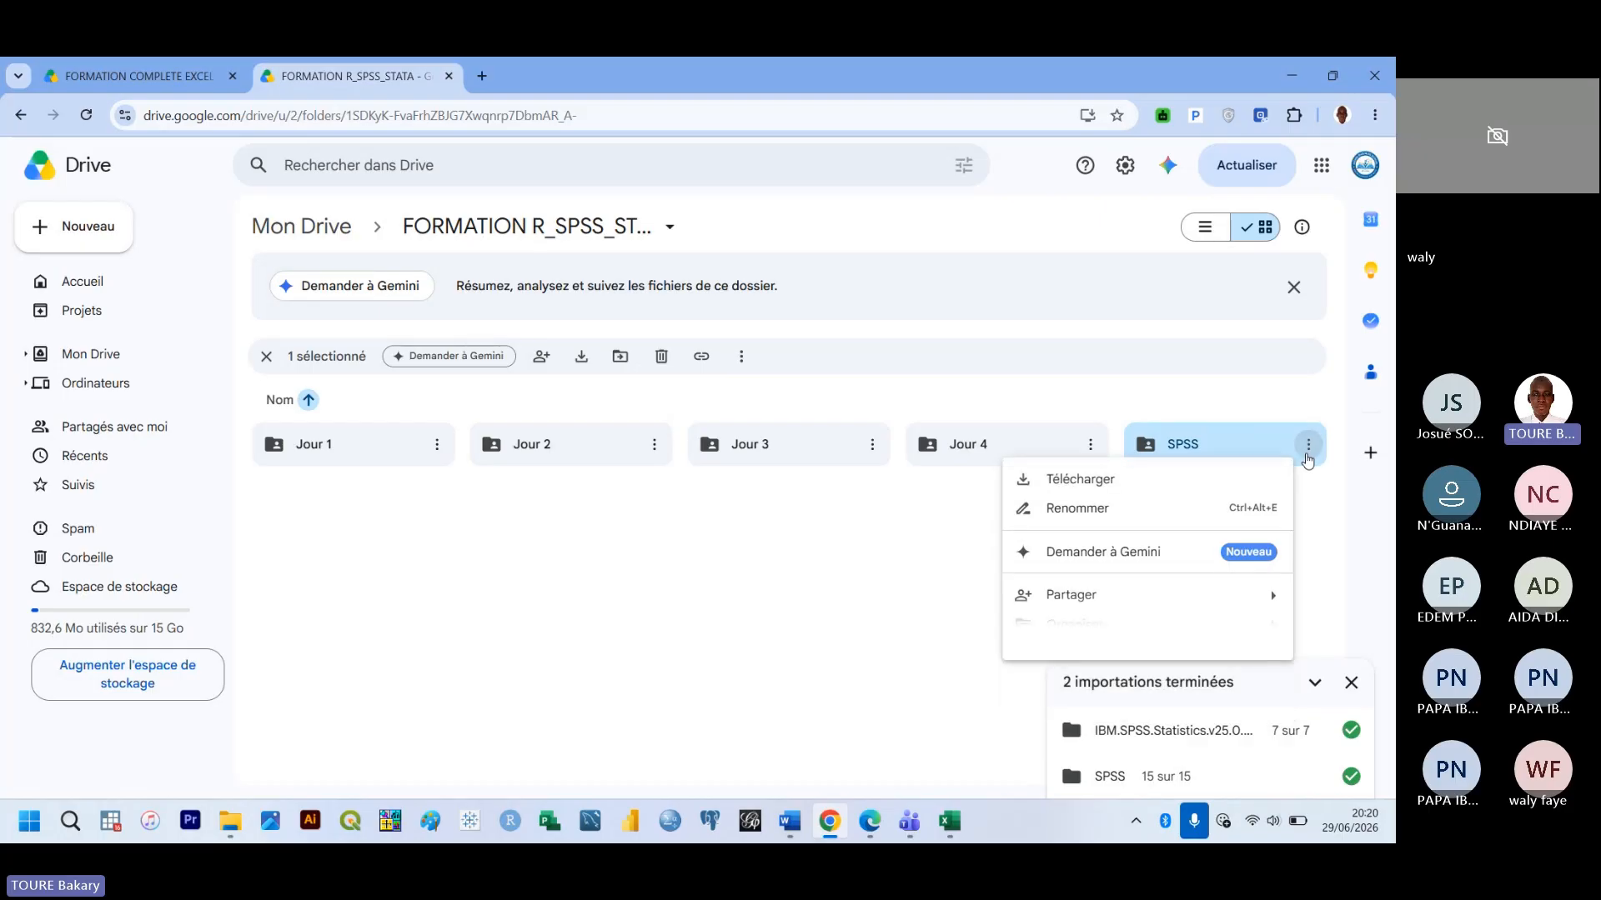
pyautogui.click(902, 601)
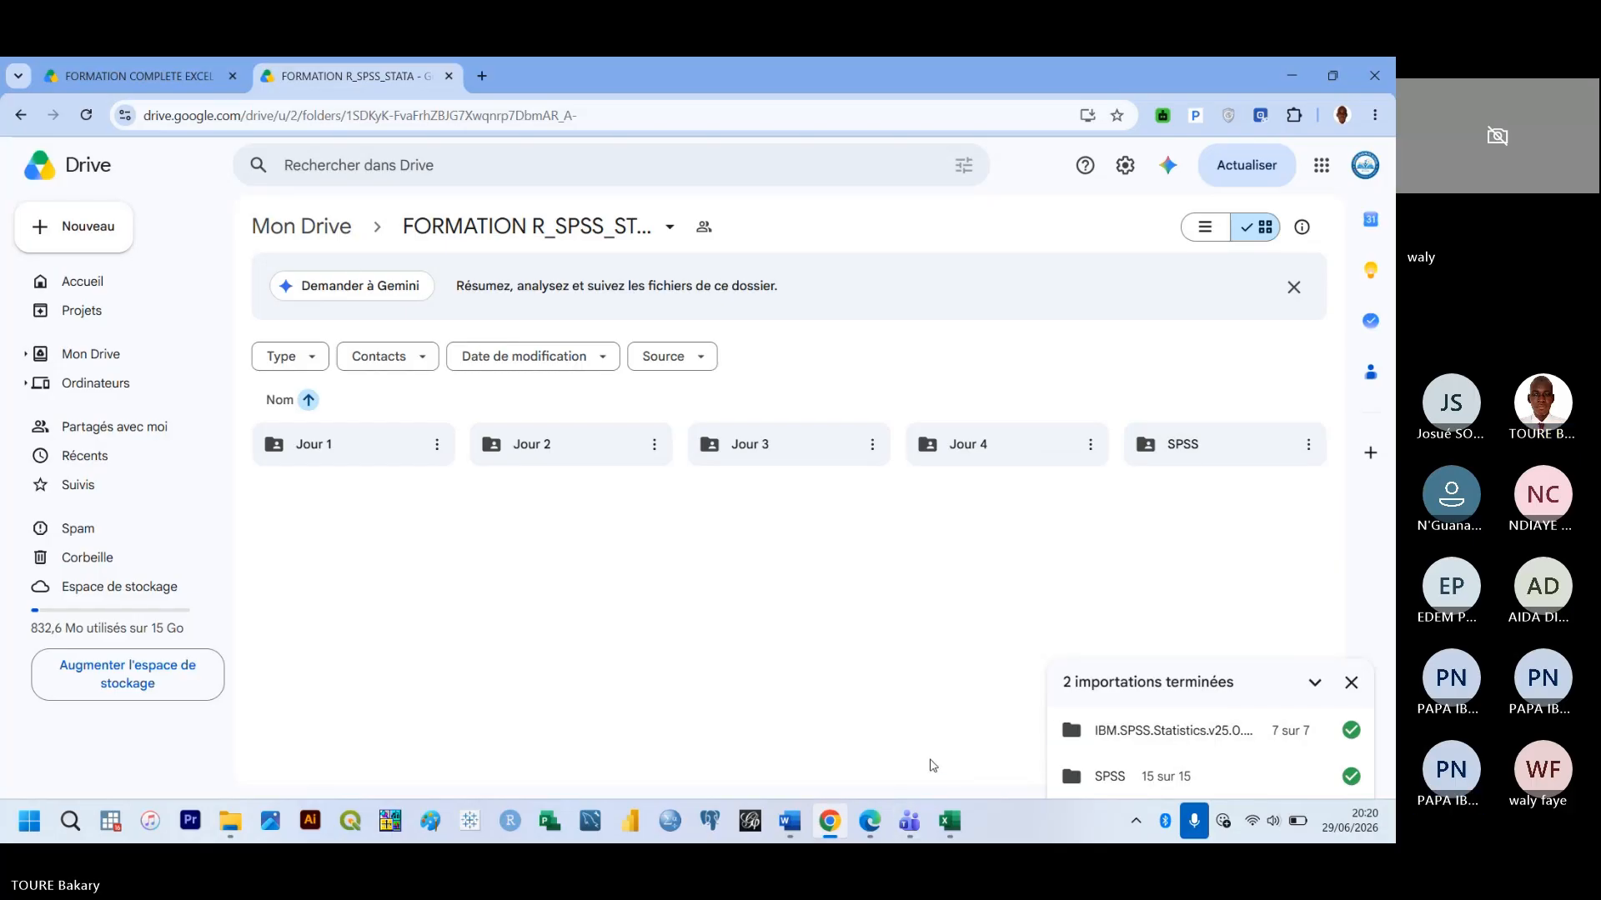
pyautogui.moveTo(903, 825)
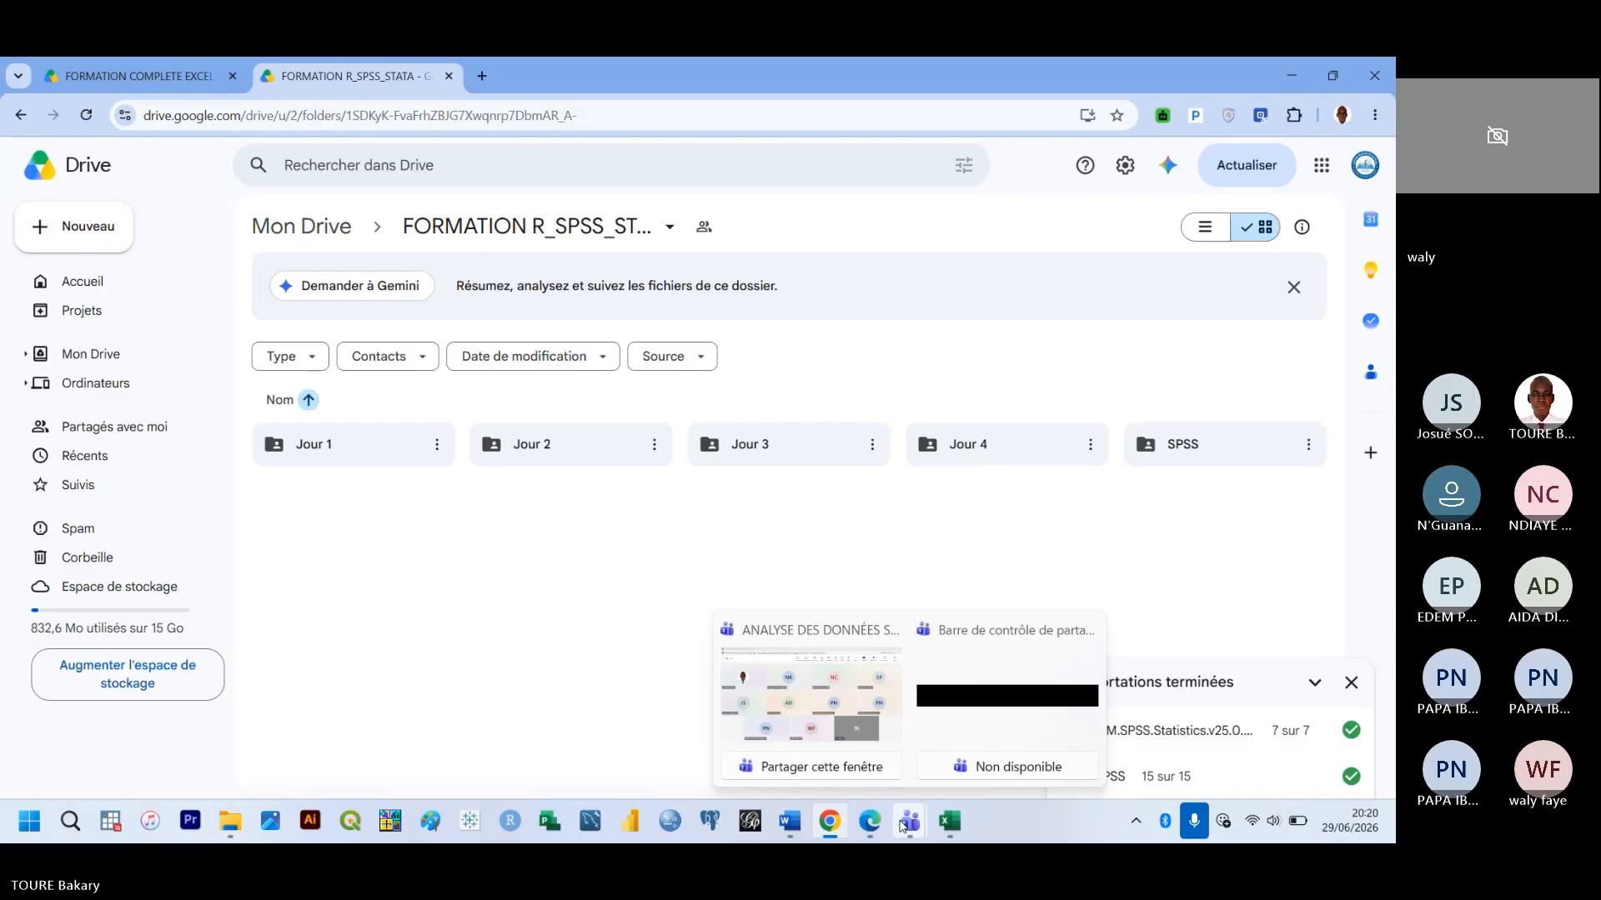
pyautogui.click(903, 826)
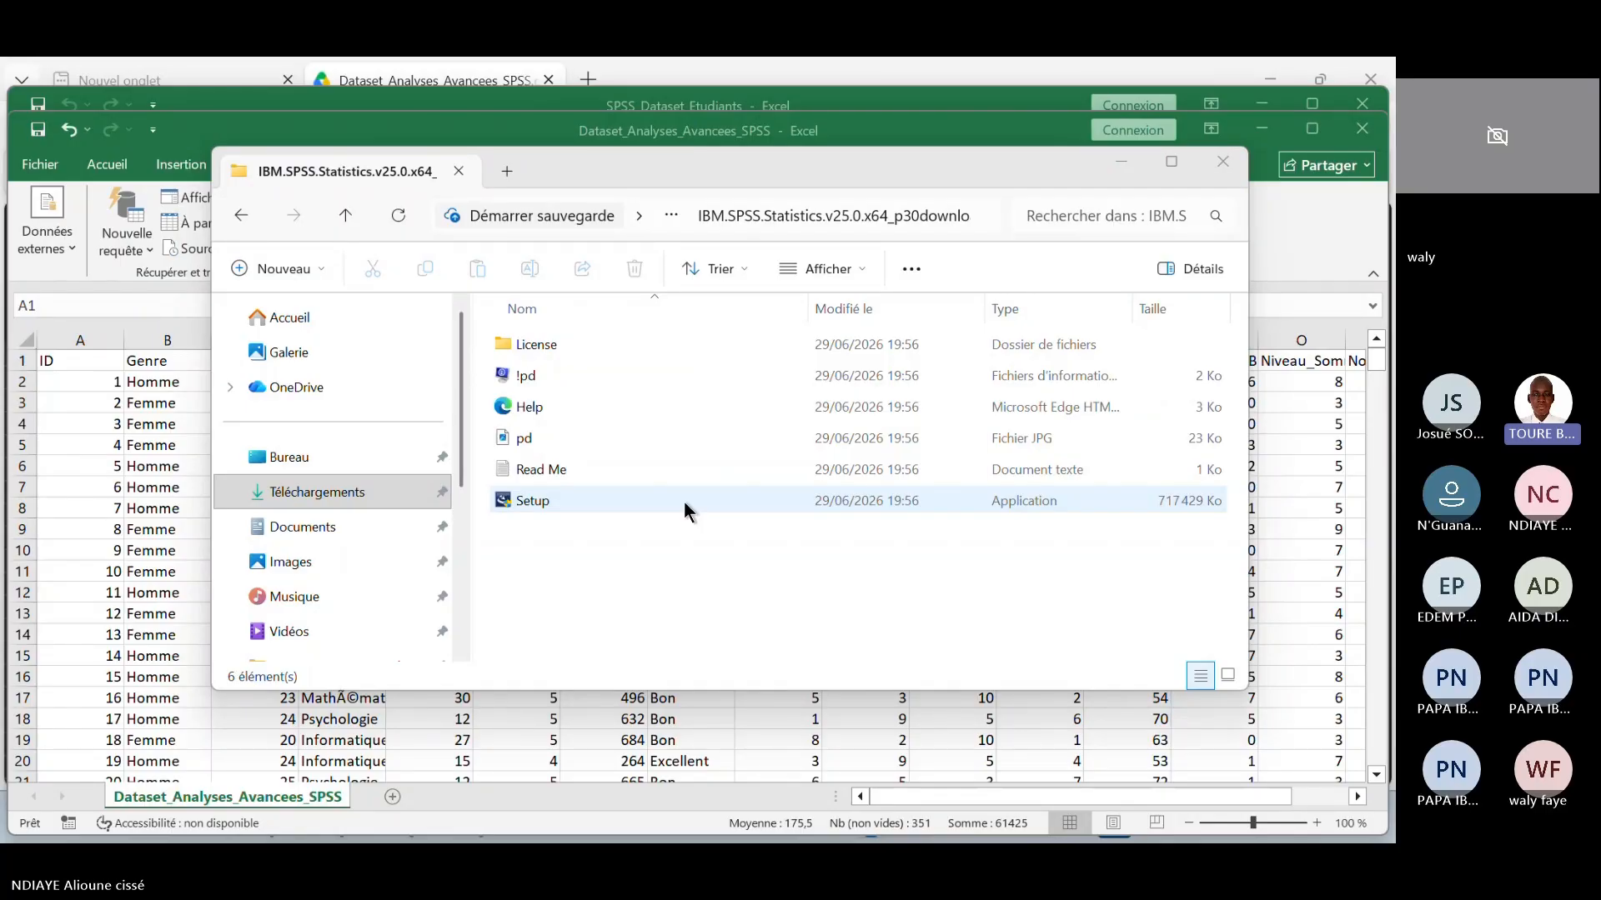
# Launch the IBM SPSS Statistics 25 setup, accept its licence agreement, and choose to install Essentials for Python
pyautogui.doubleClick(684, 502)
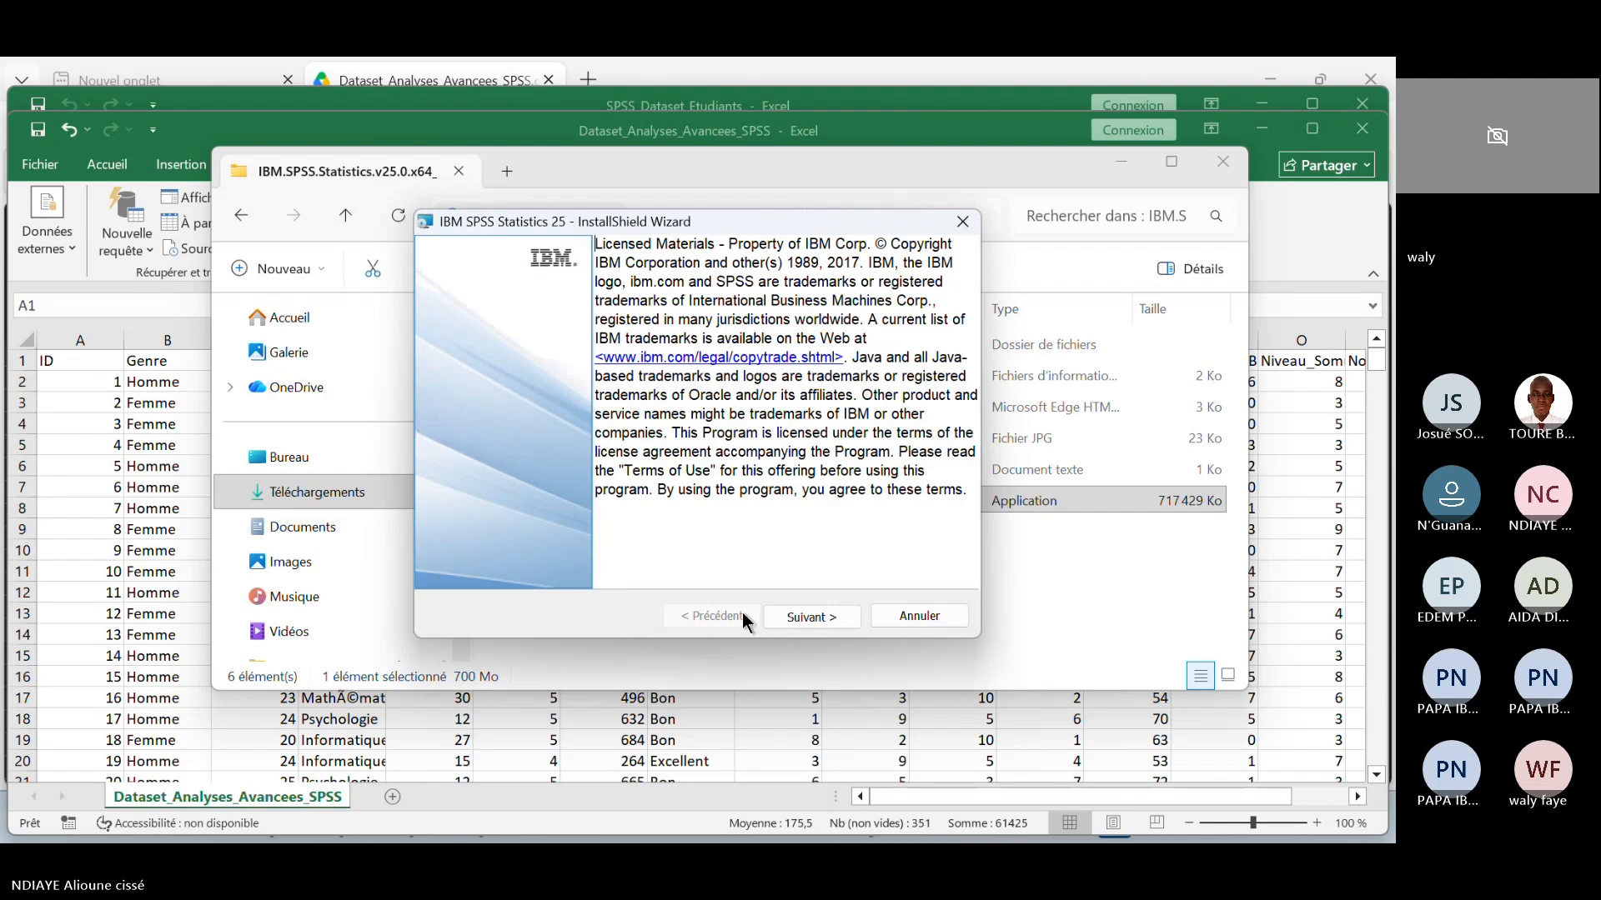
pyautogui.click(802, 616)
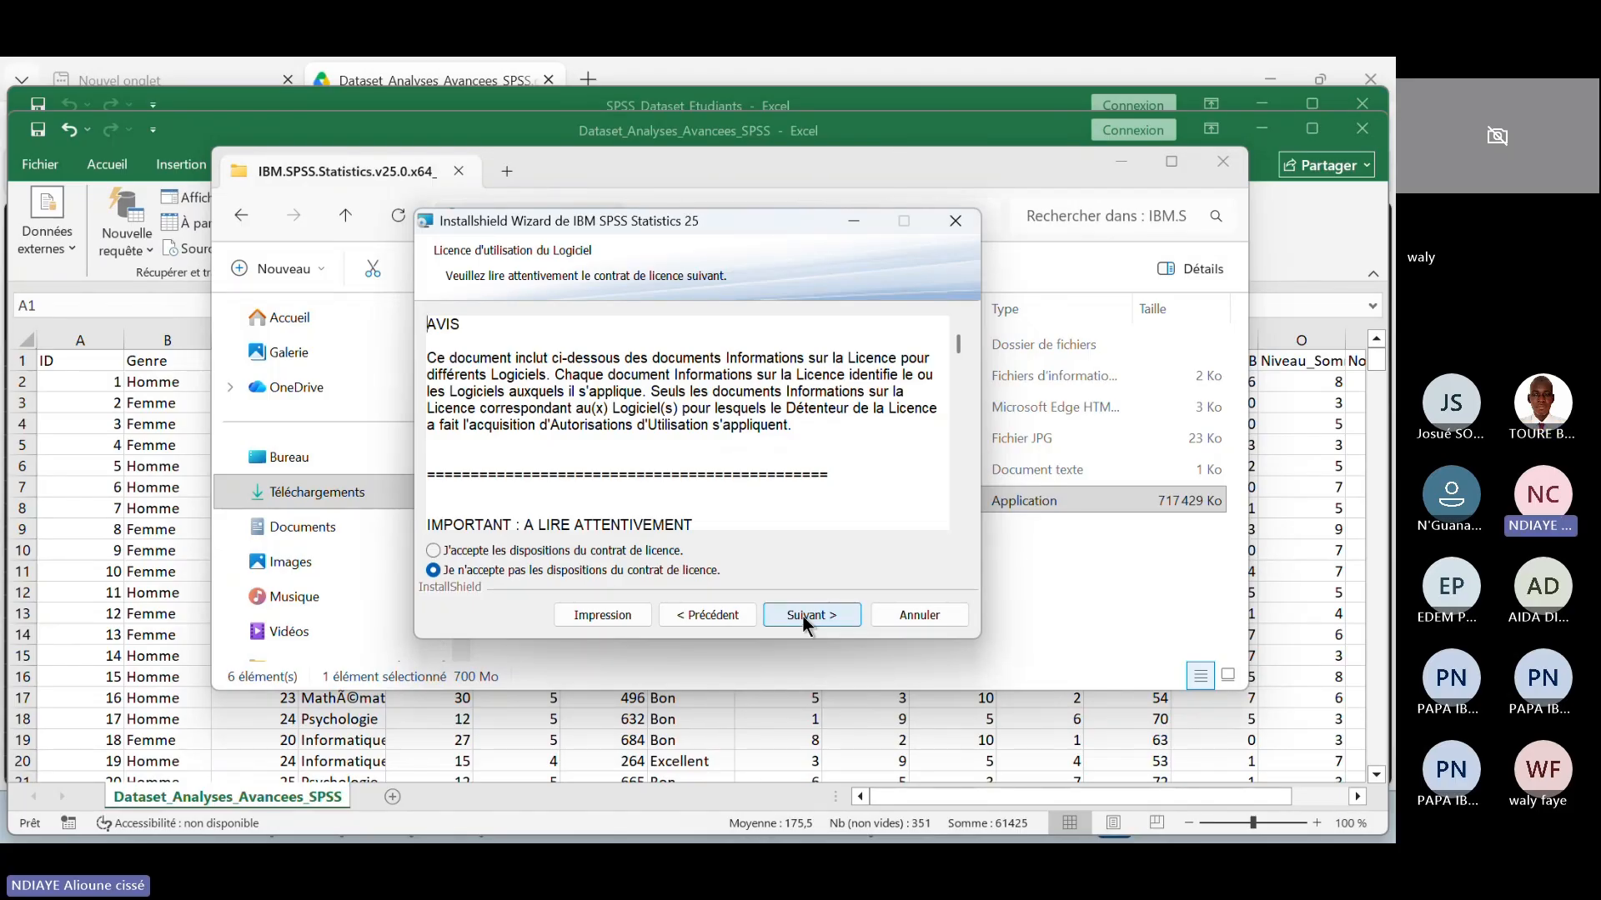
pyautogui.click(434, 552)
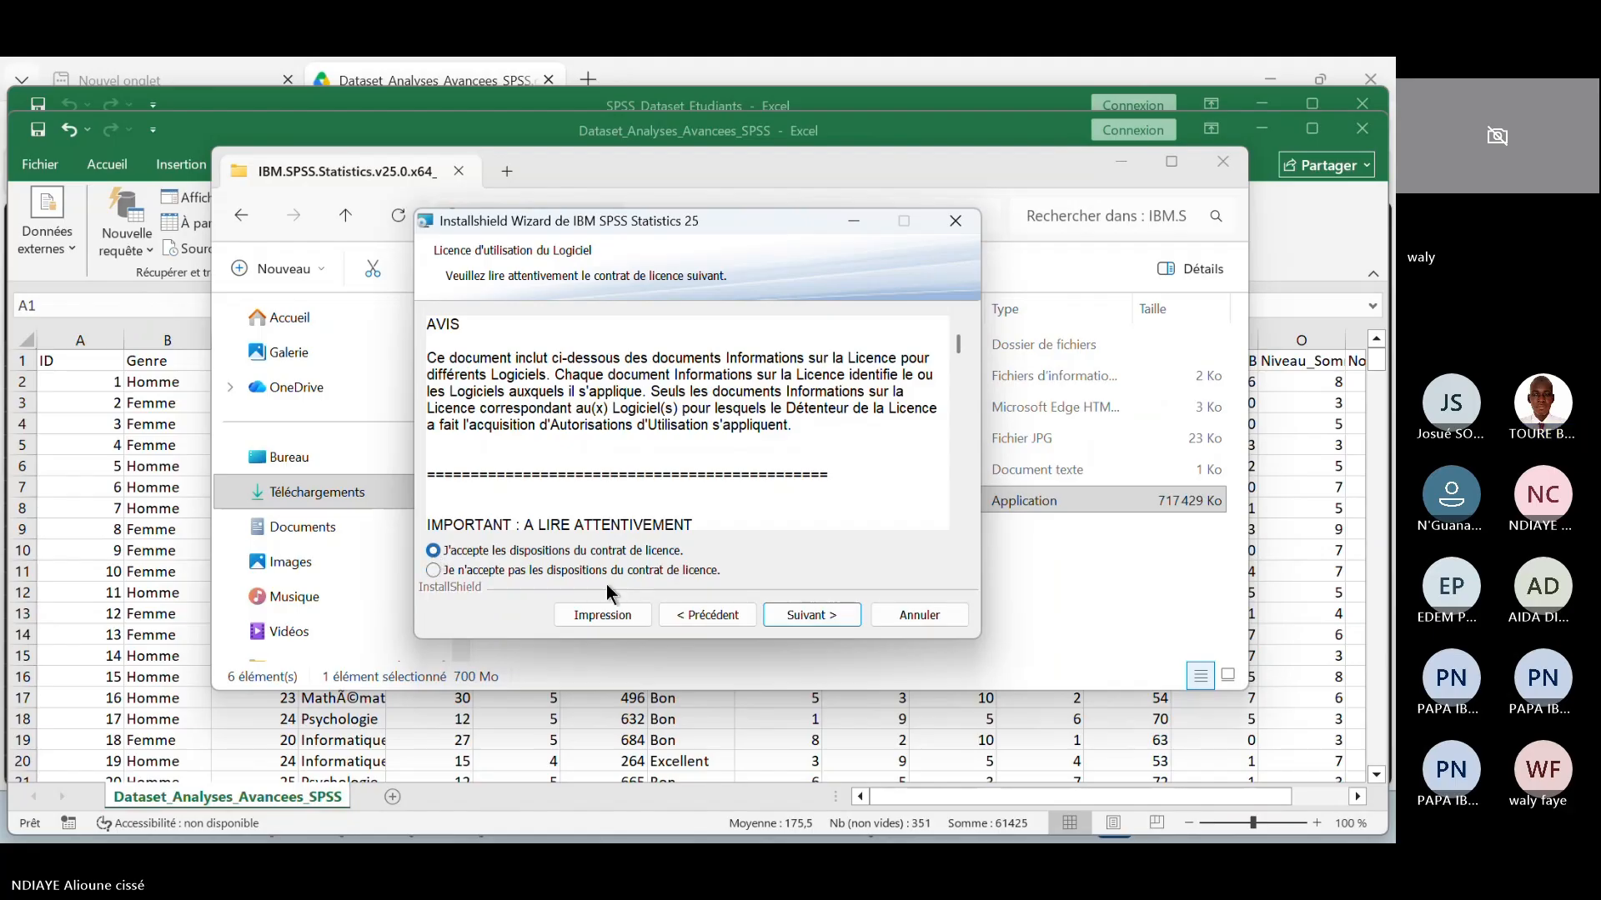
pyautogui.click(779, 613)
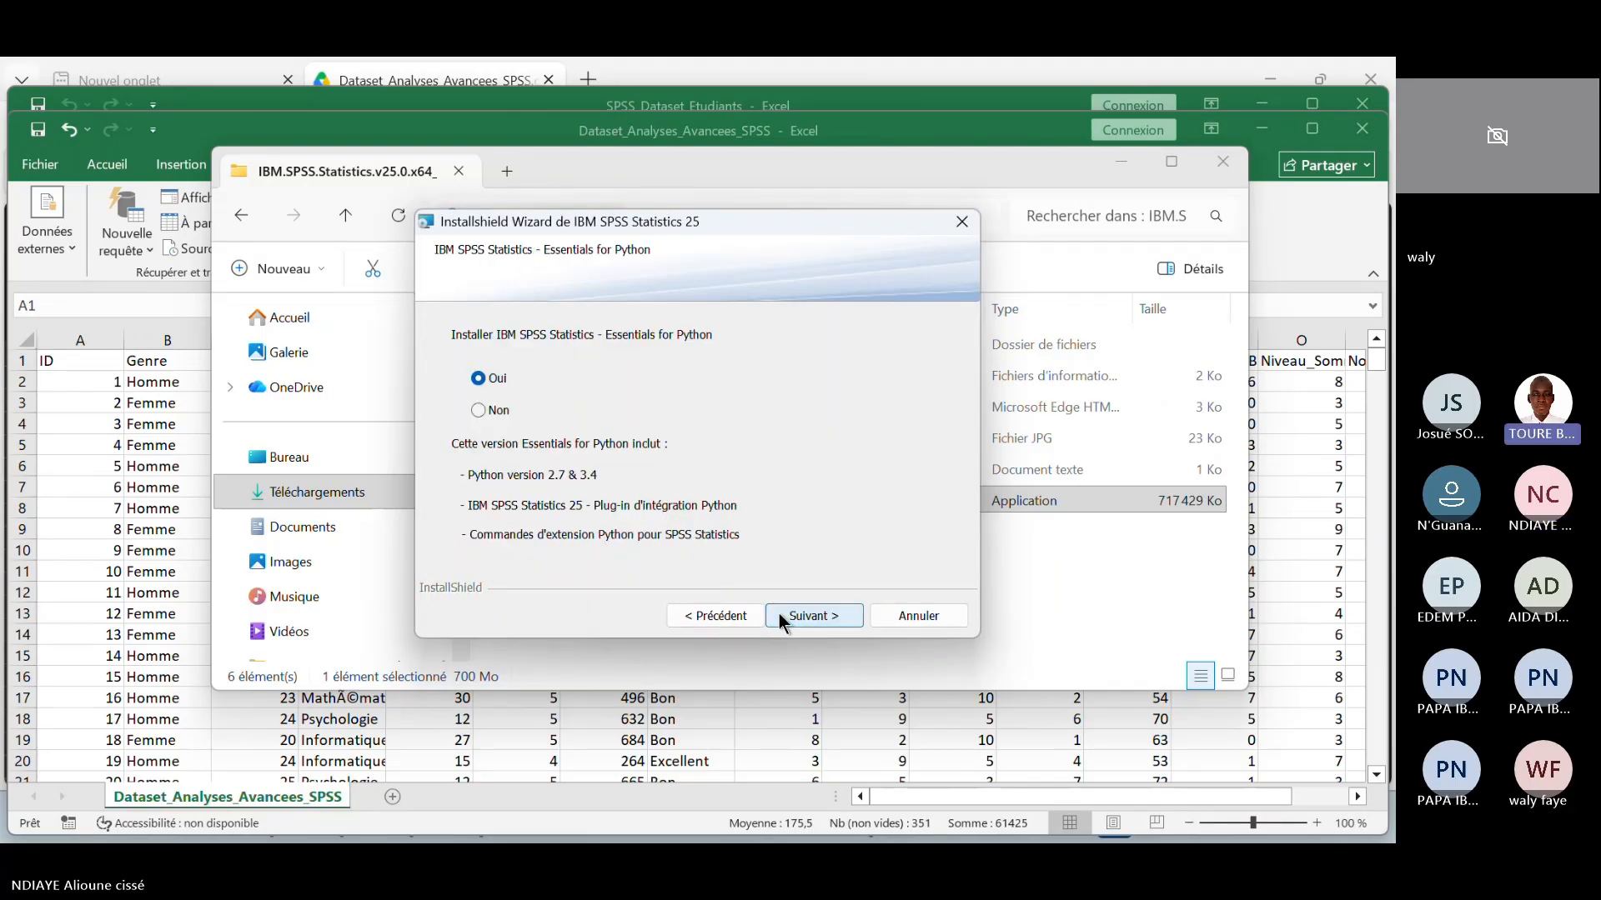
pyautogui.click(778, 614)
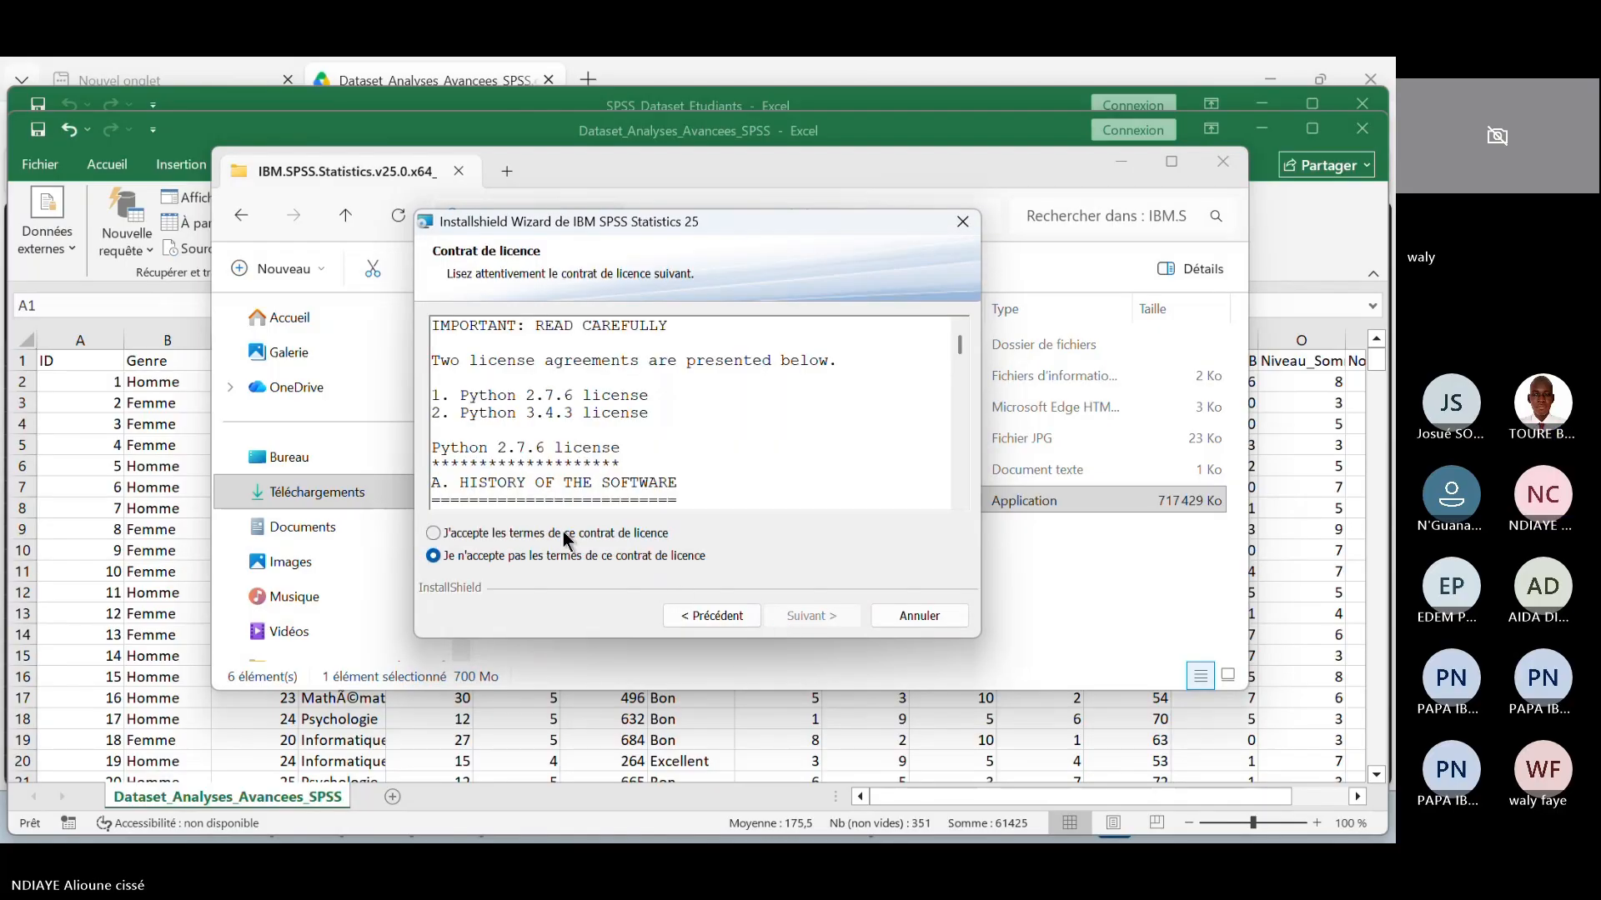
# Accept both Essentials for Python licence agreements and start the installation in C:\Program Files\IBM\SPSS\Statistics\25\
pyautogui.click(565, 534)
pyautogui.click(788, 619)
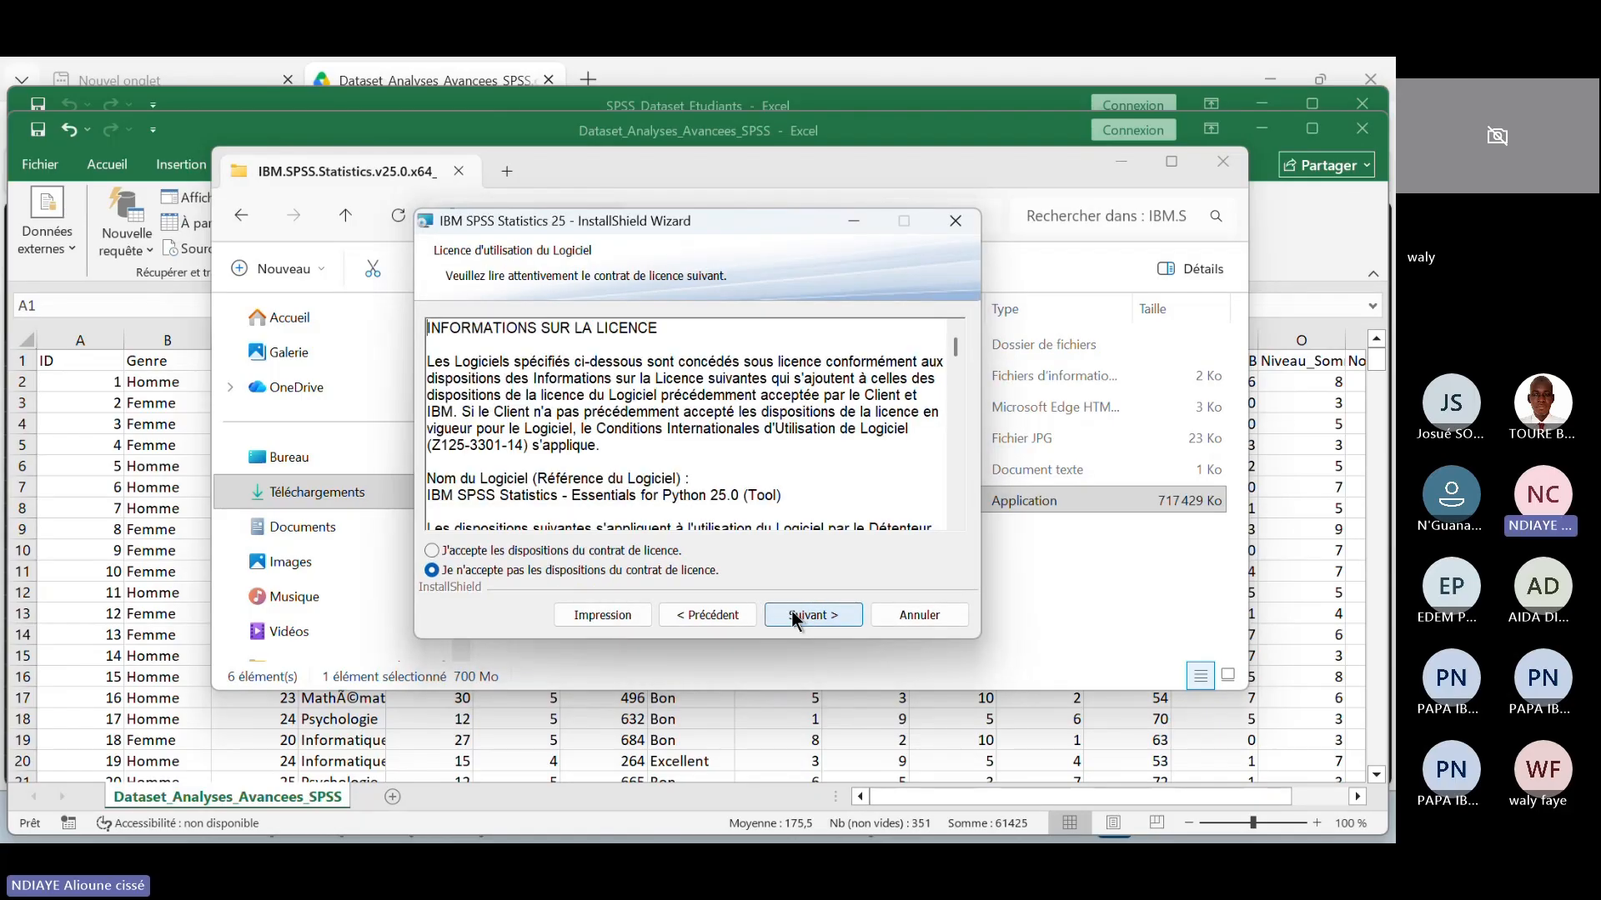
pyautogui.click(557, 552)
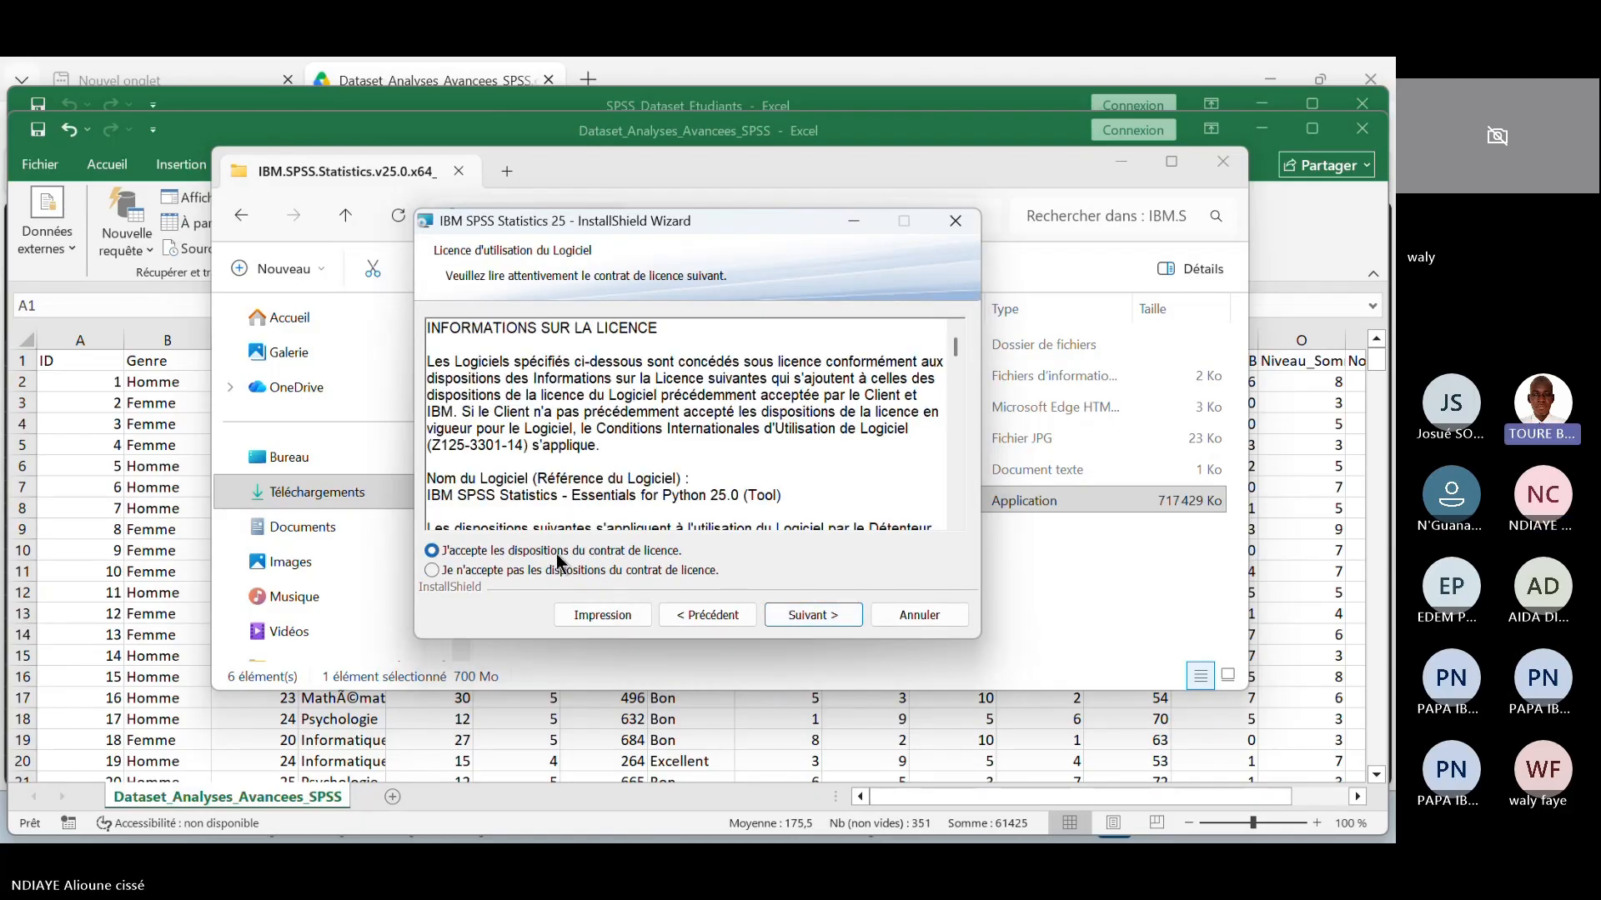
pyautogui.click(797, 612)
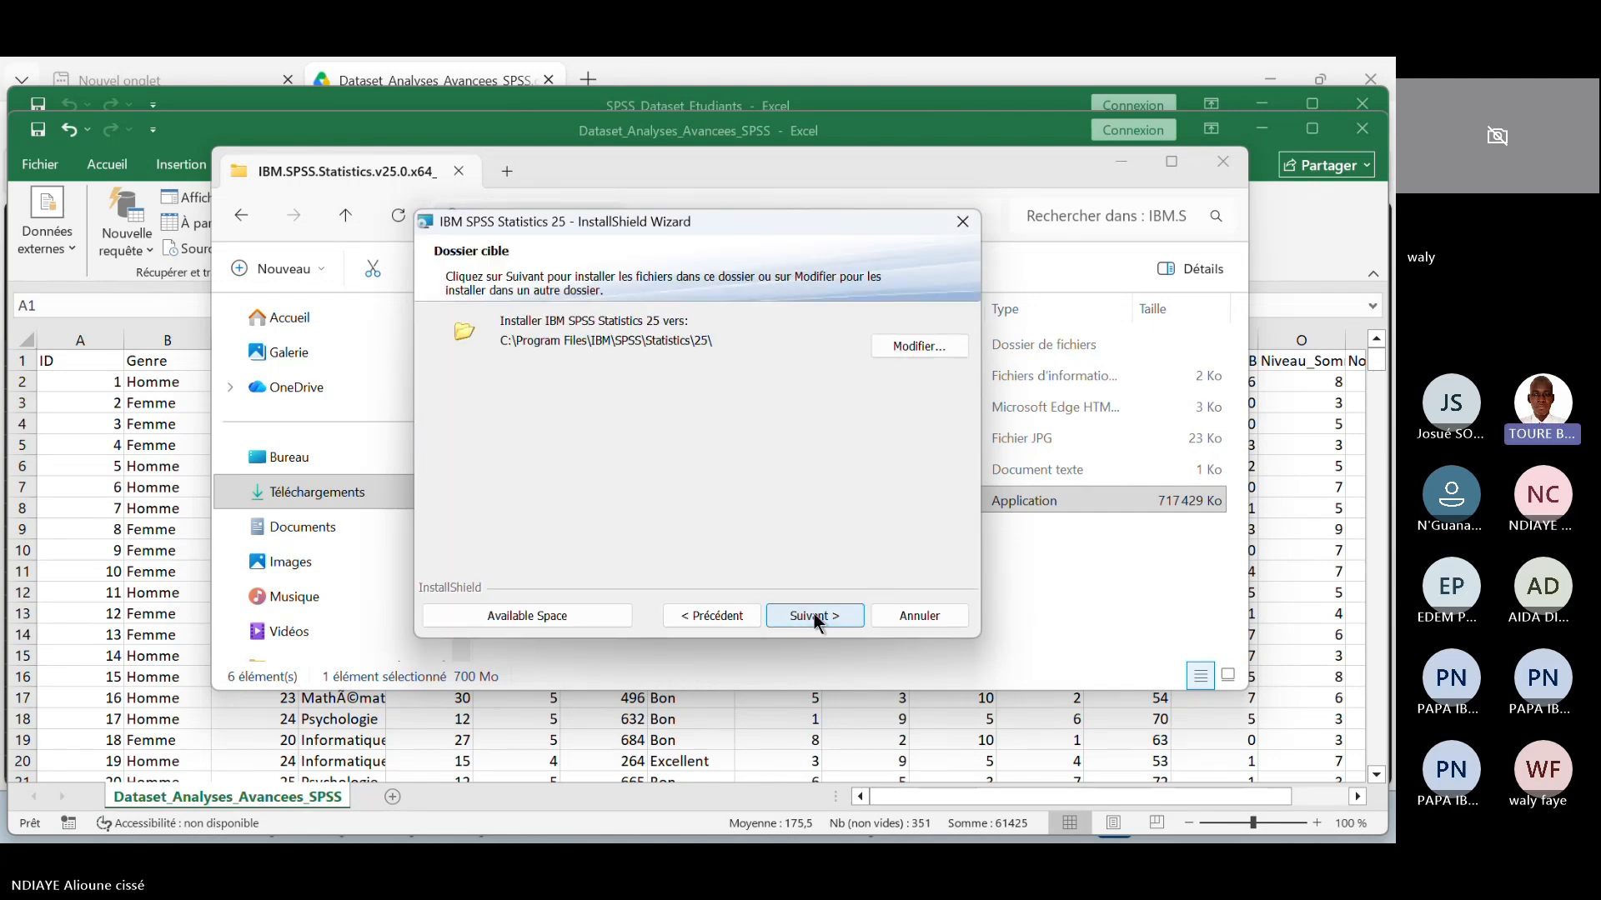
pyautogui.click(813, 617)
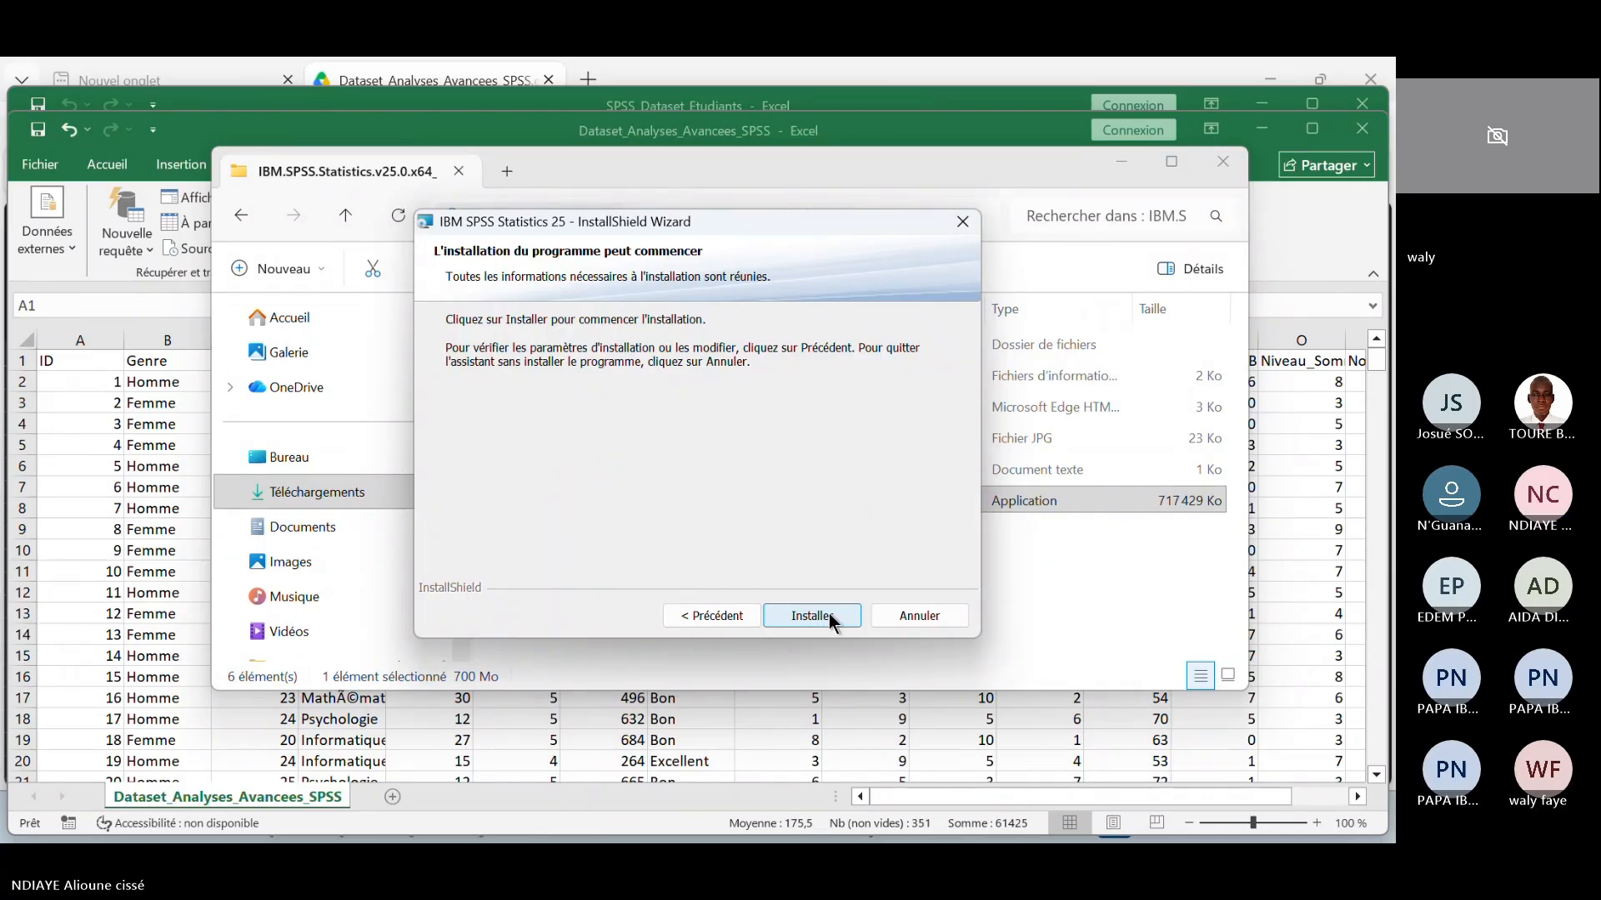
pyautogui.click(831, 617)
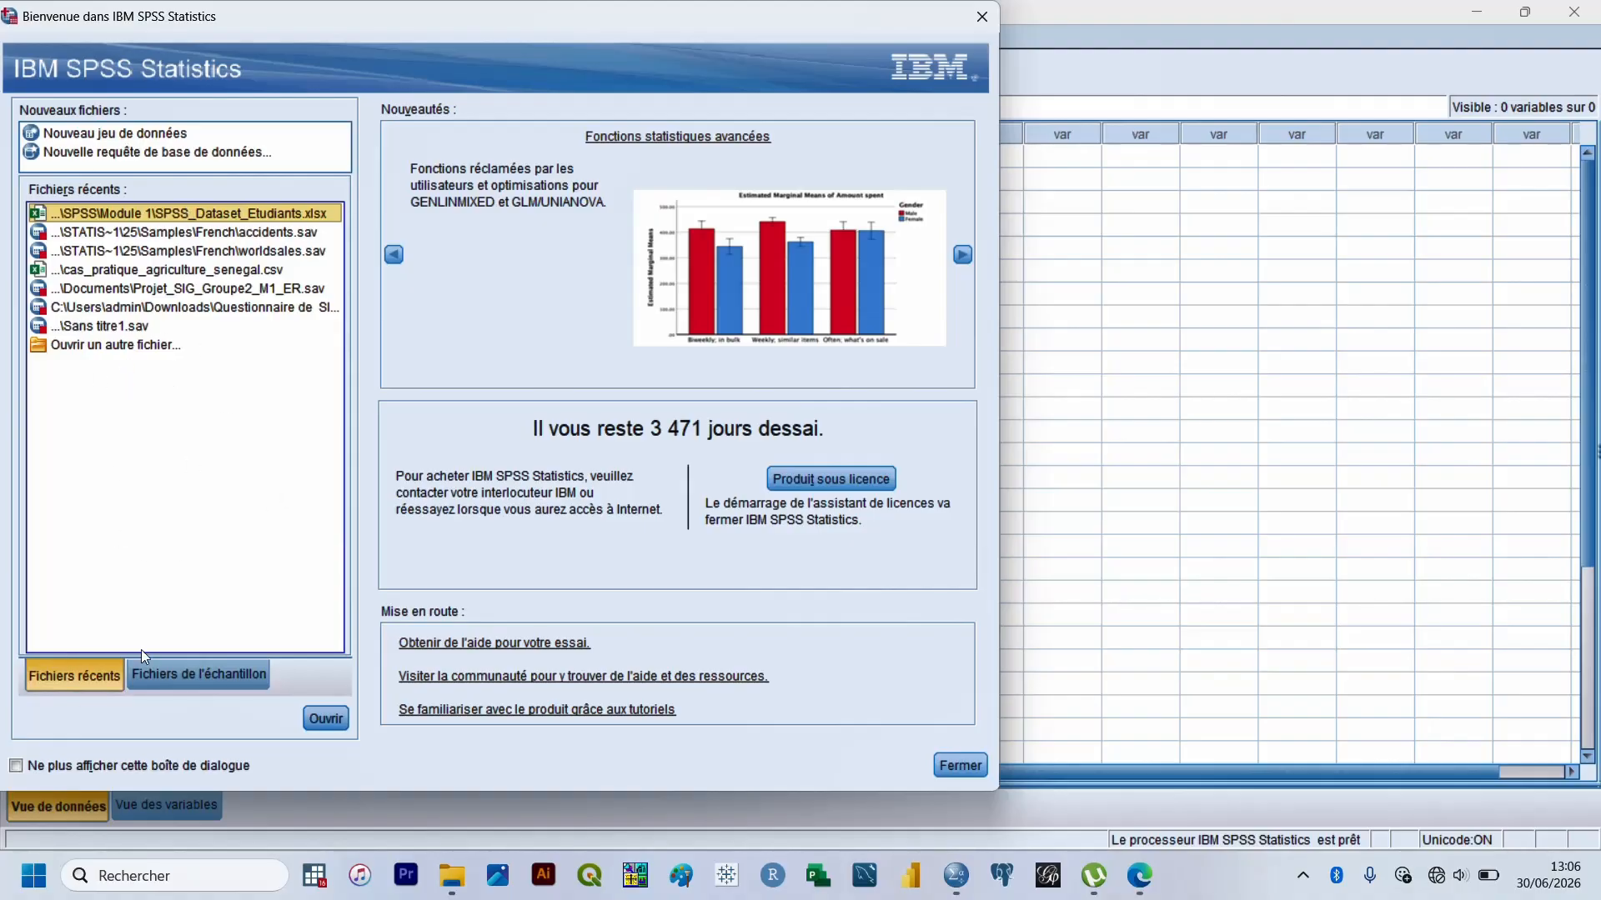
# List the sample files in the SPSS welcome dialog and switch to JOUR 1 - SPSS.pdf in Edge
pyautogui.click(188, 672)
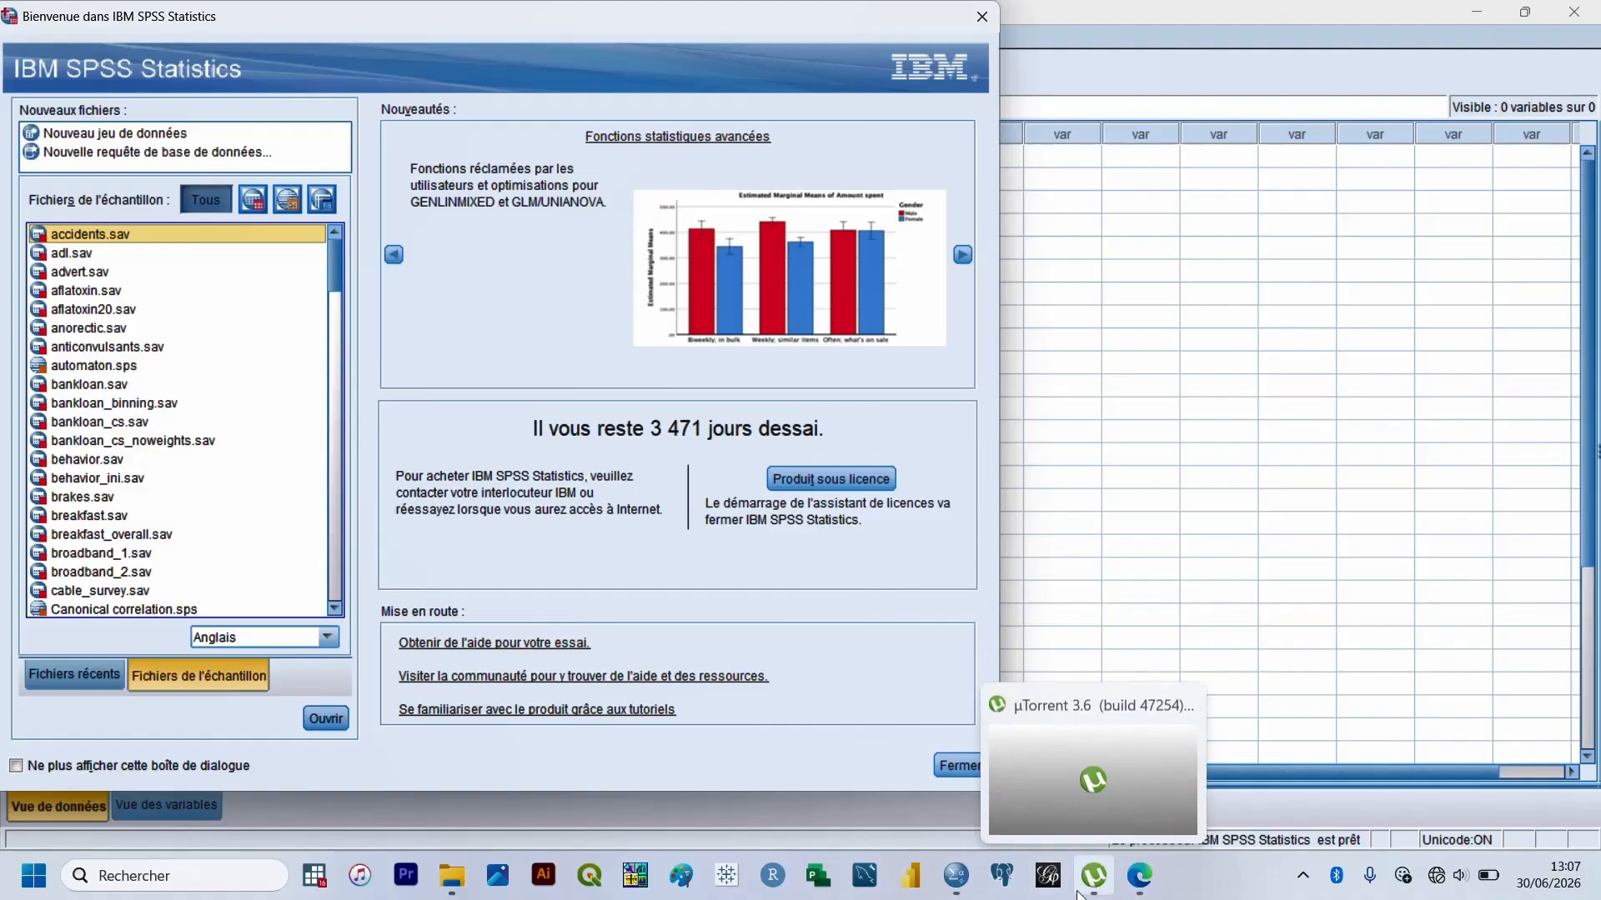
pyautogui.click(1140, 875)
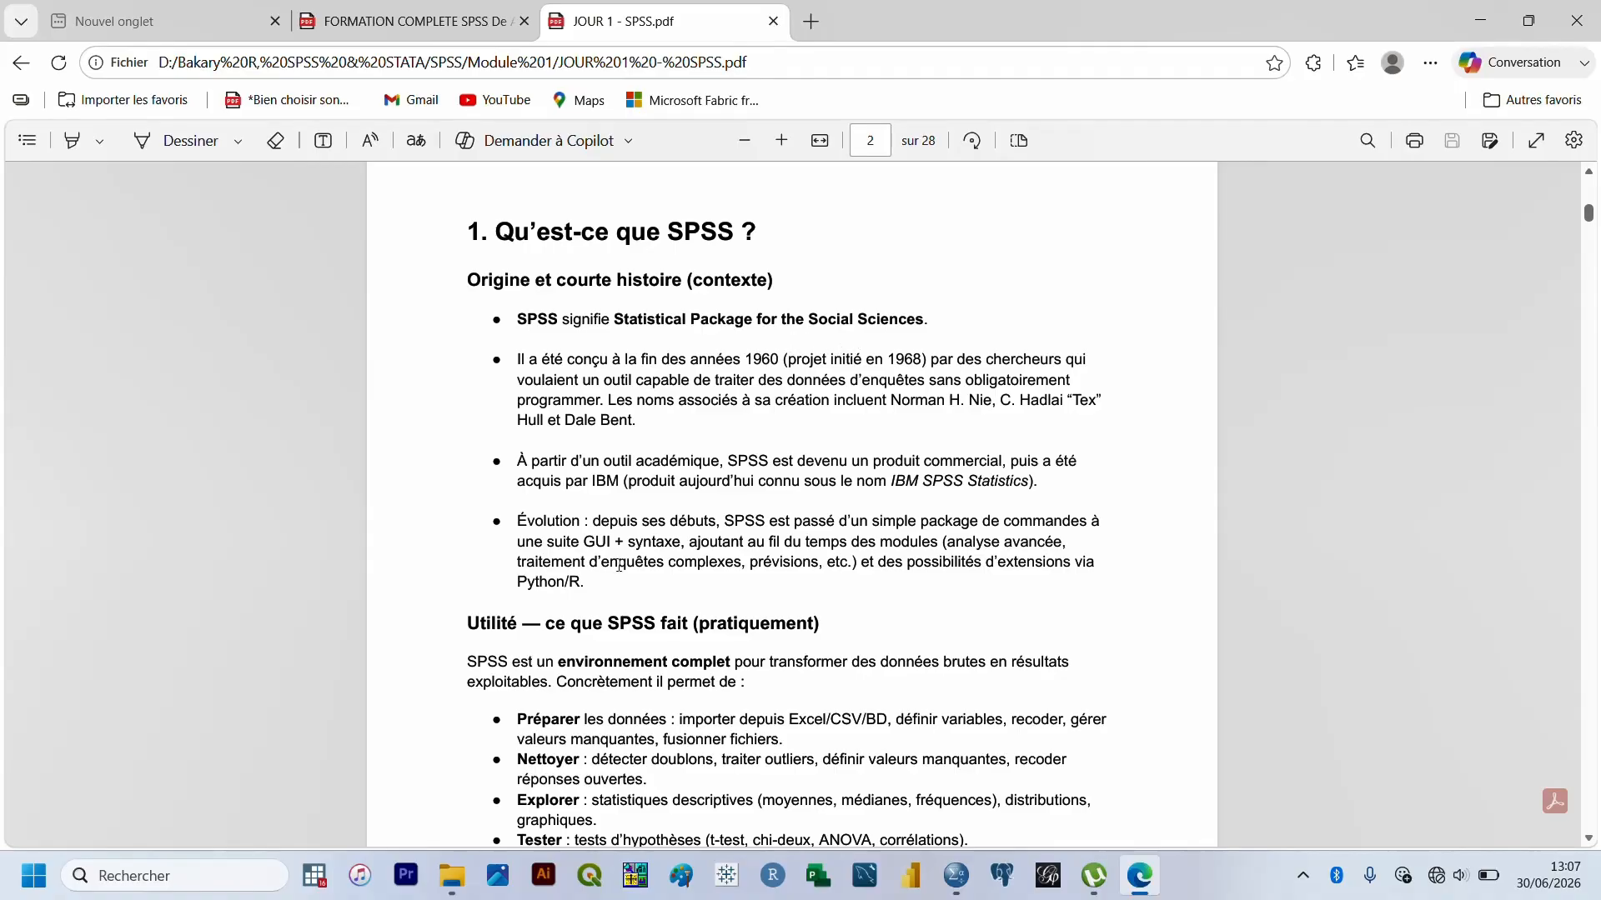
# Read the "Utilité — ce que SPSS fait" section on page 2, briefly selecting its list of uses
pyautogui.scroll(-3, 618, 566)
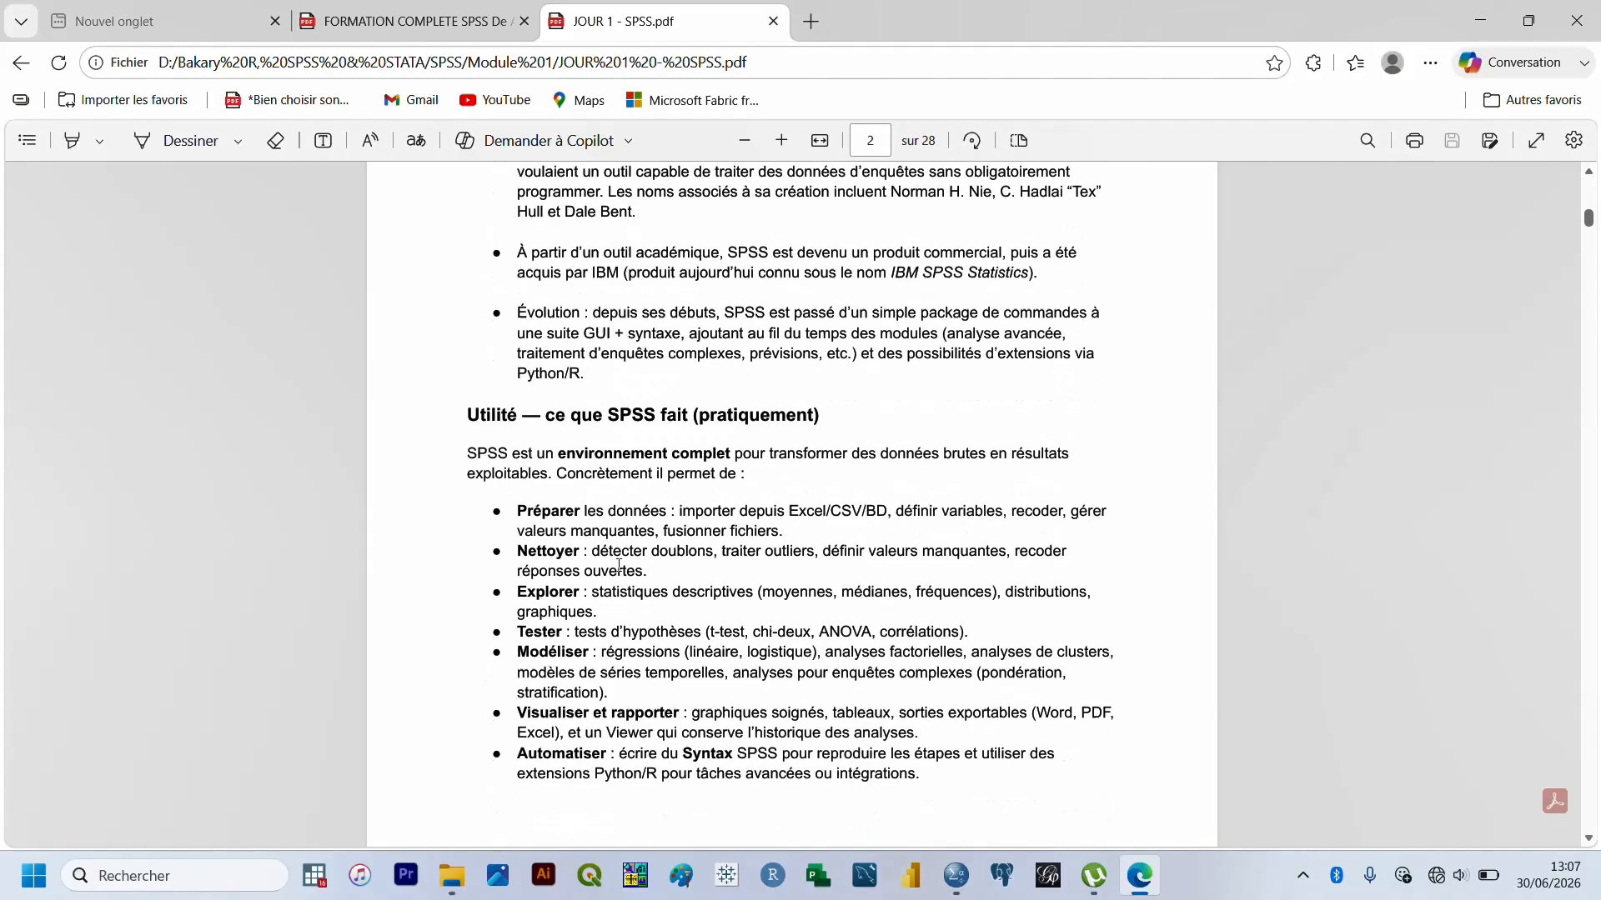
pyautogui.scroll(-2, 619, 565)
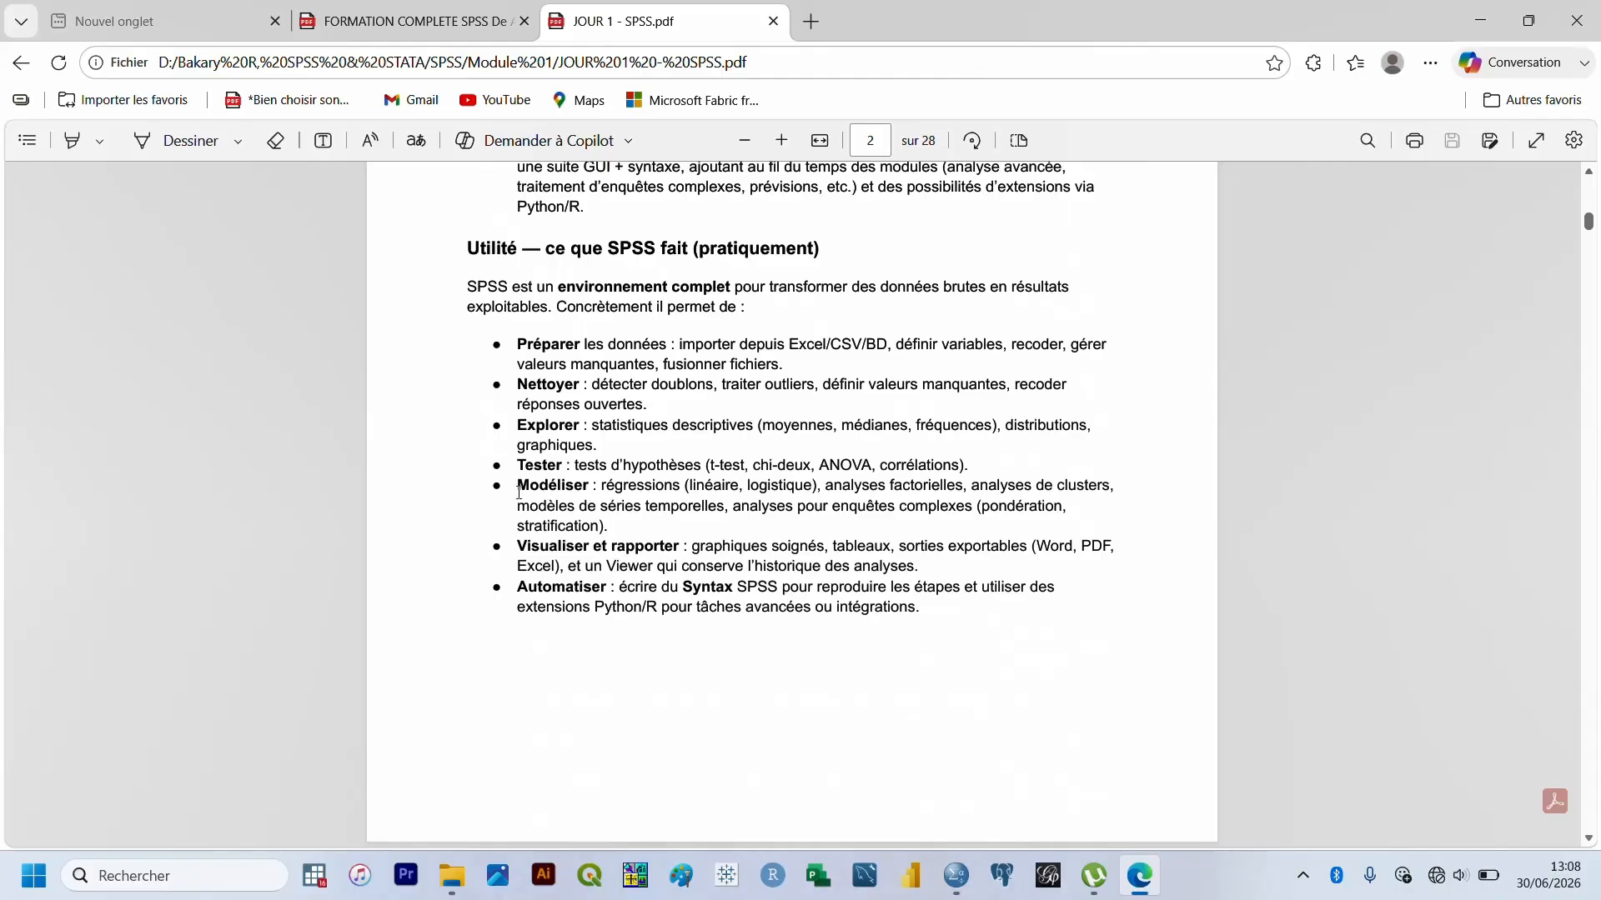
pyautogui.moveTo(518, 330); pyautogui.dragTo(588, 612)
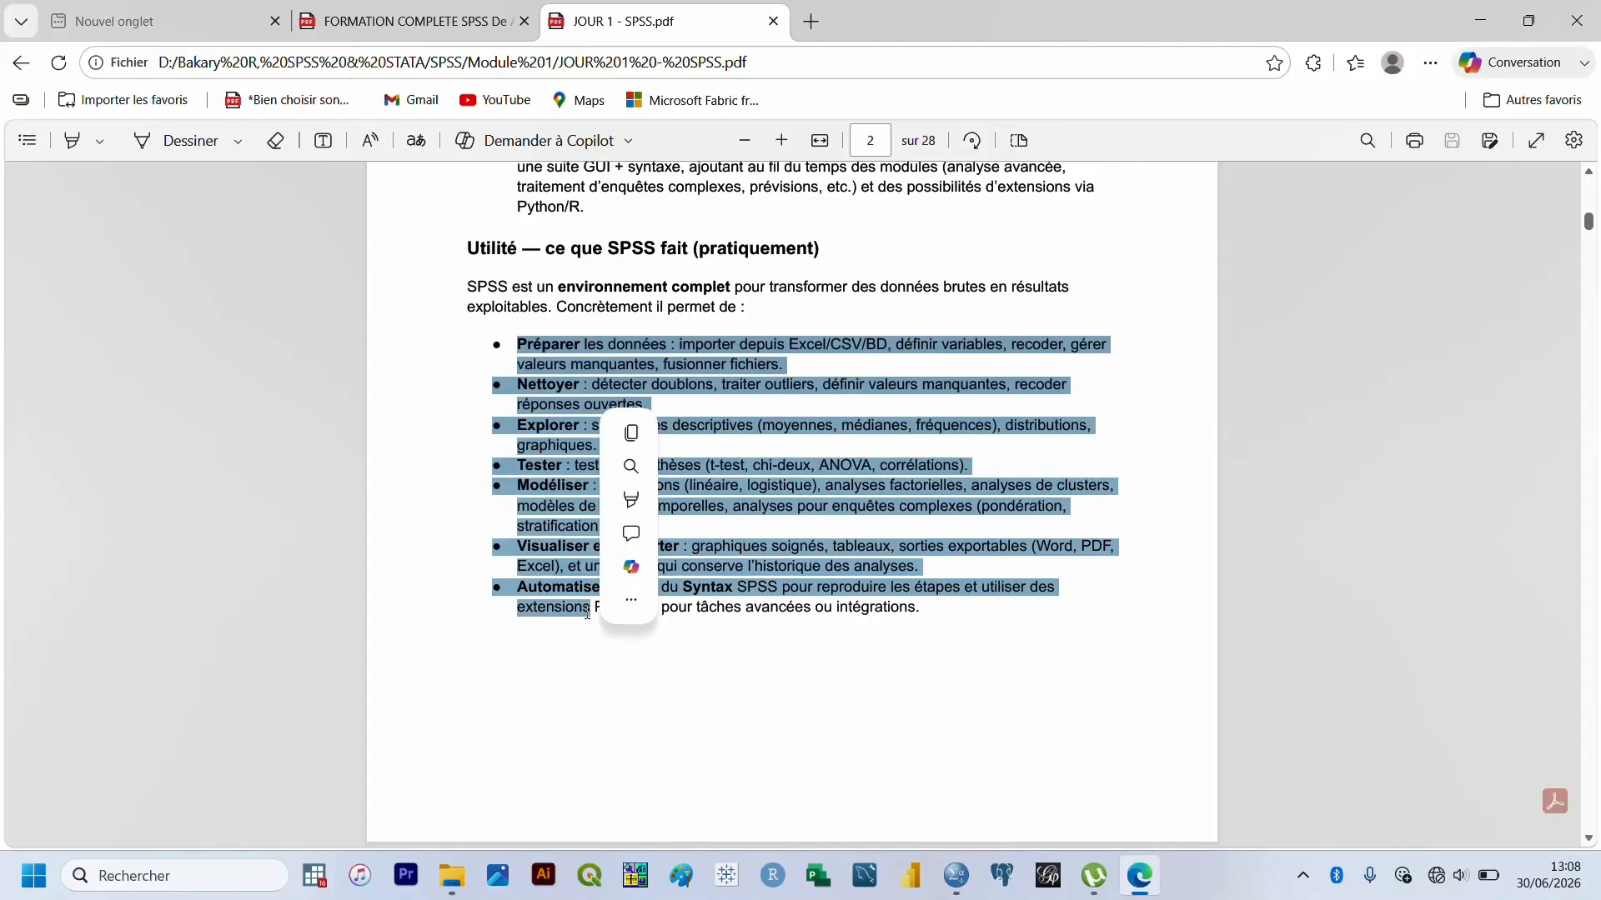
pyautogui.click(573, 343)
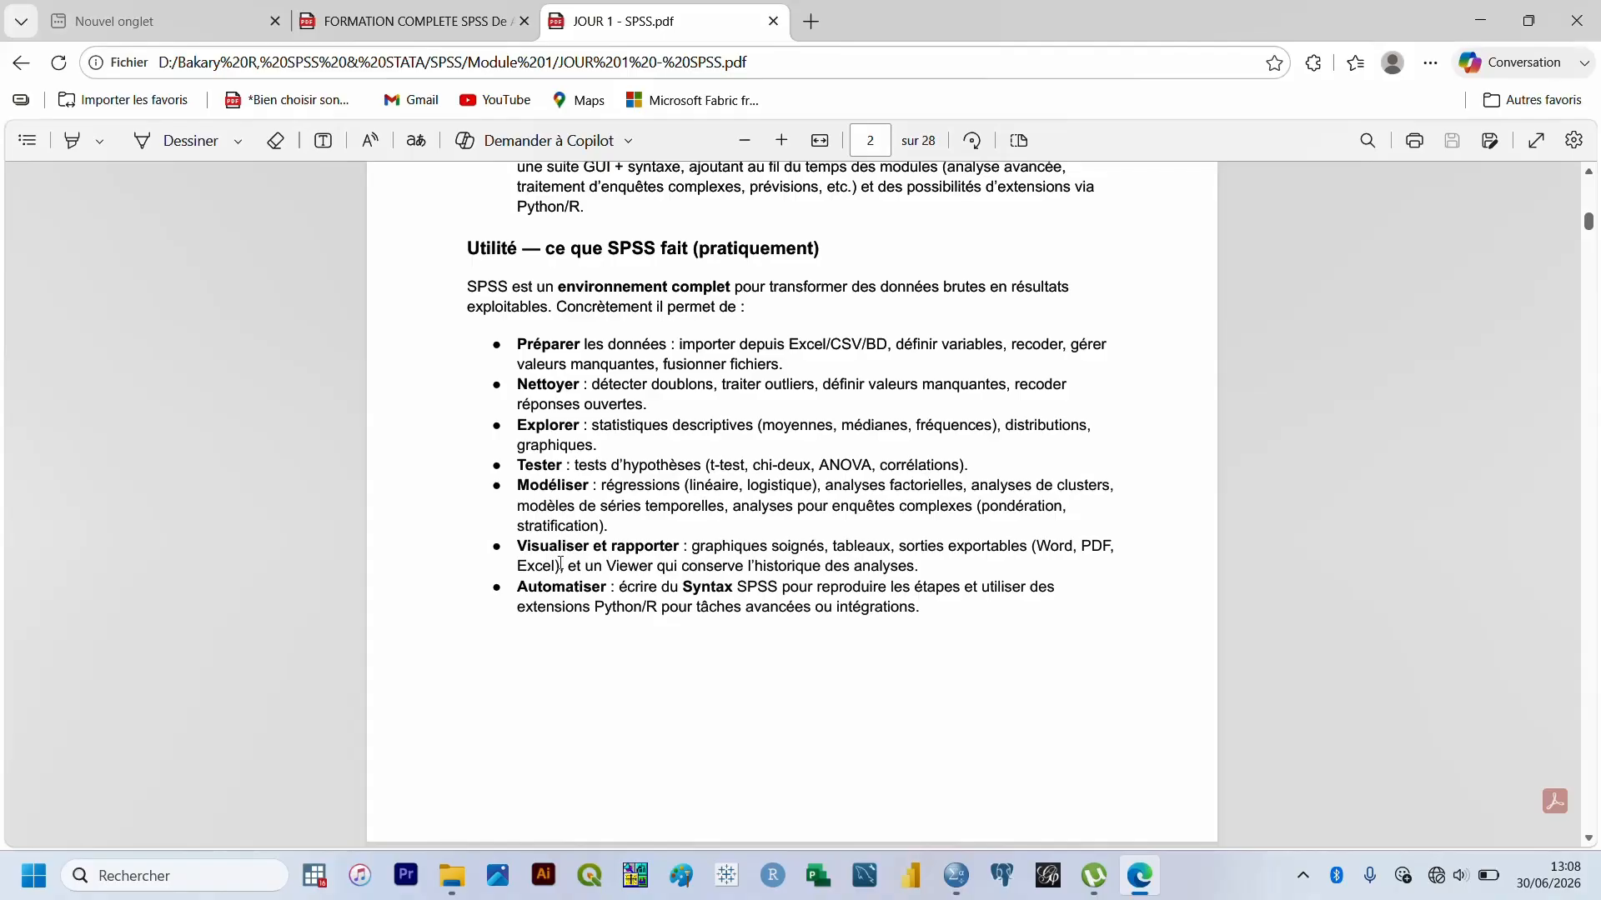
pyautogui.scroll(-6, 551, 616)
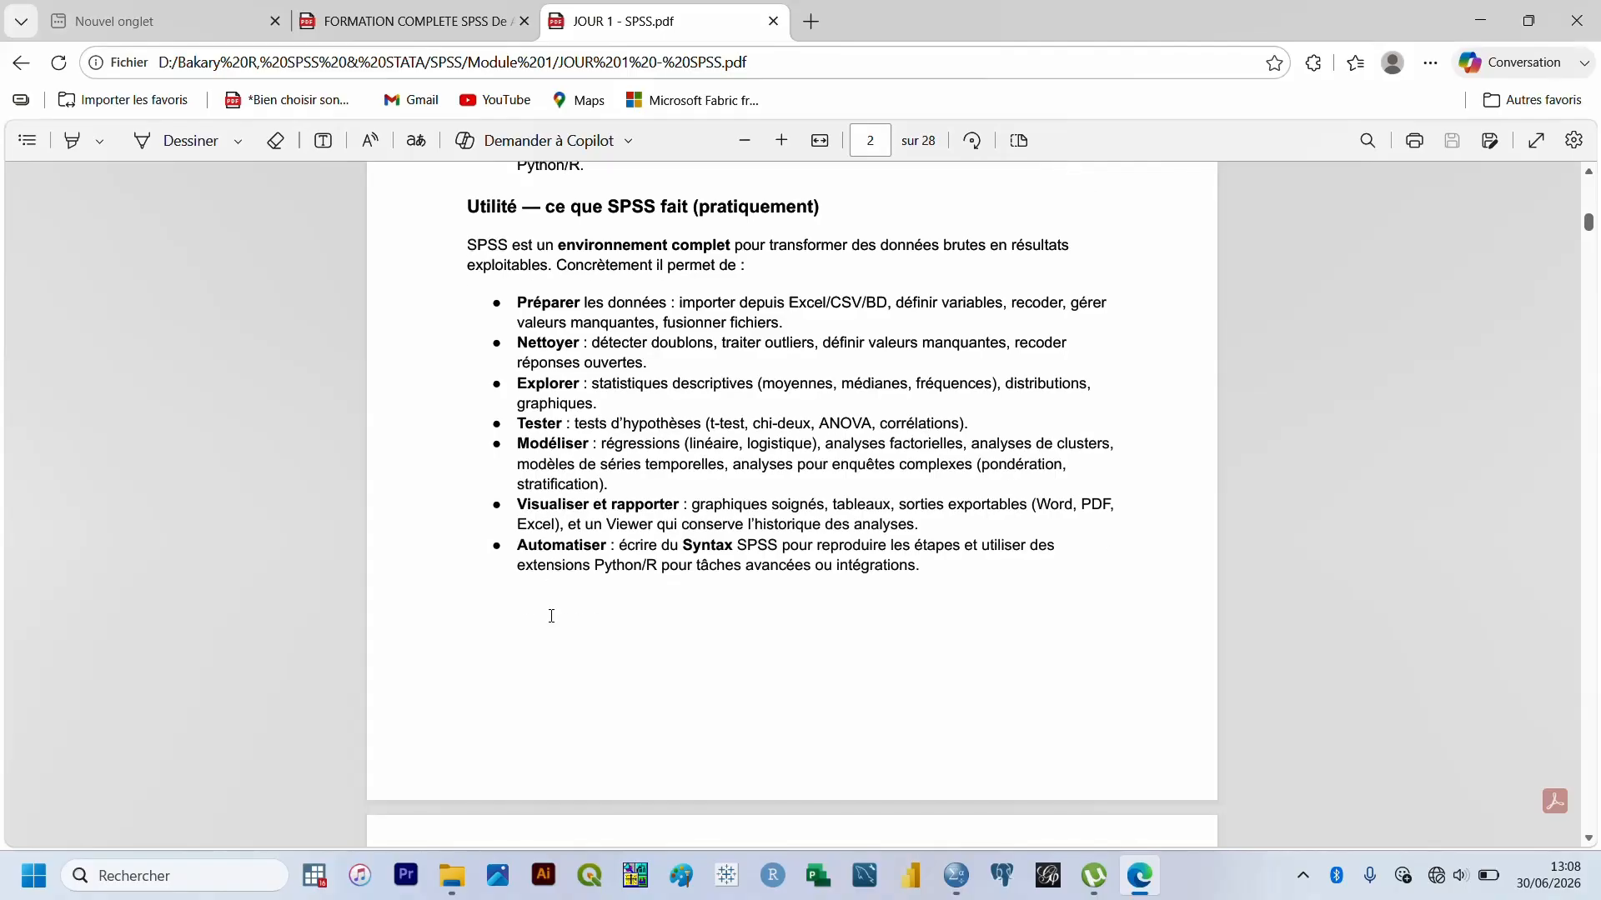
pyautogui.scroll(4, 551, 616)
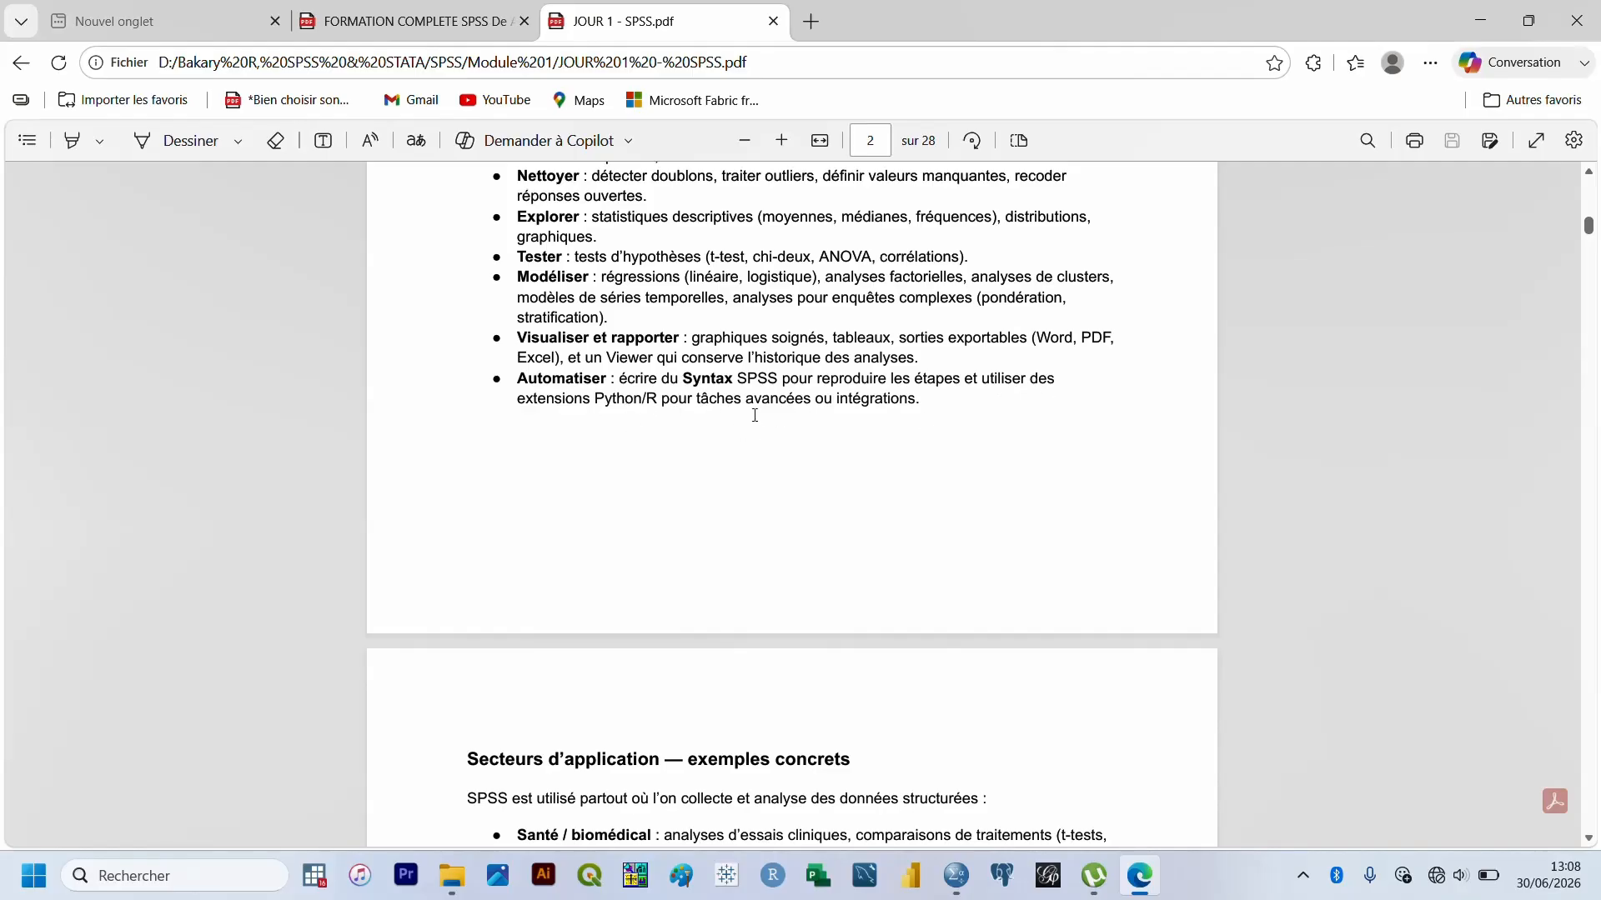
pyautogui.scroll(-5, 802, 497)
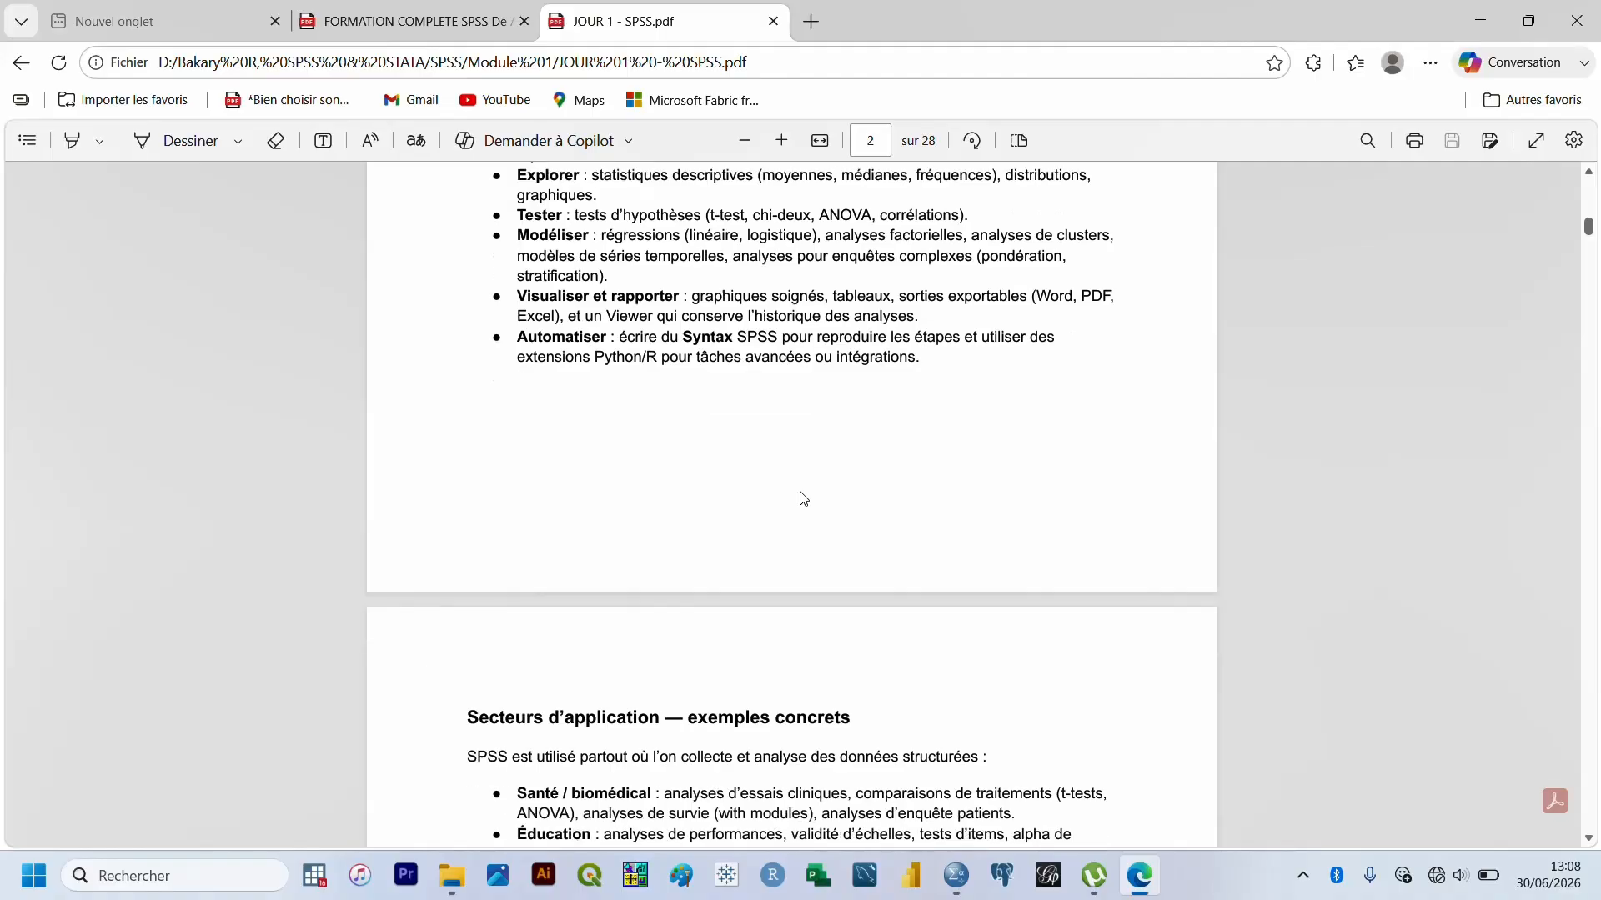
# Read page 3 on SPSS application sectors, briefly selecting "segmentation clients", and the comparison with Excel, R and Python
pyautogui.scroll(-2, 802, 498)
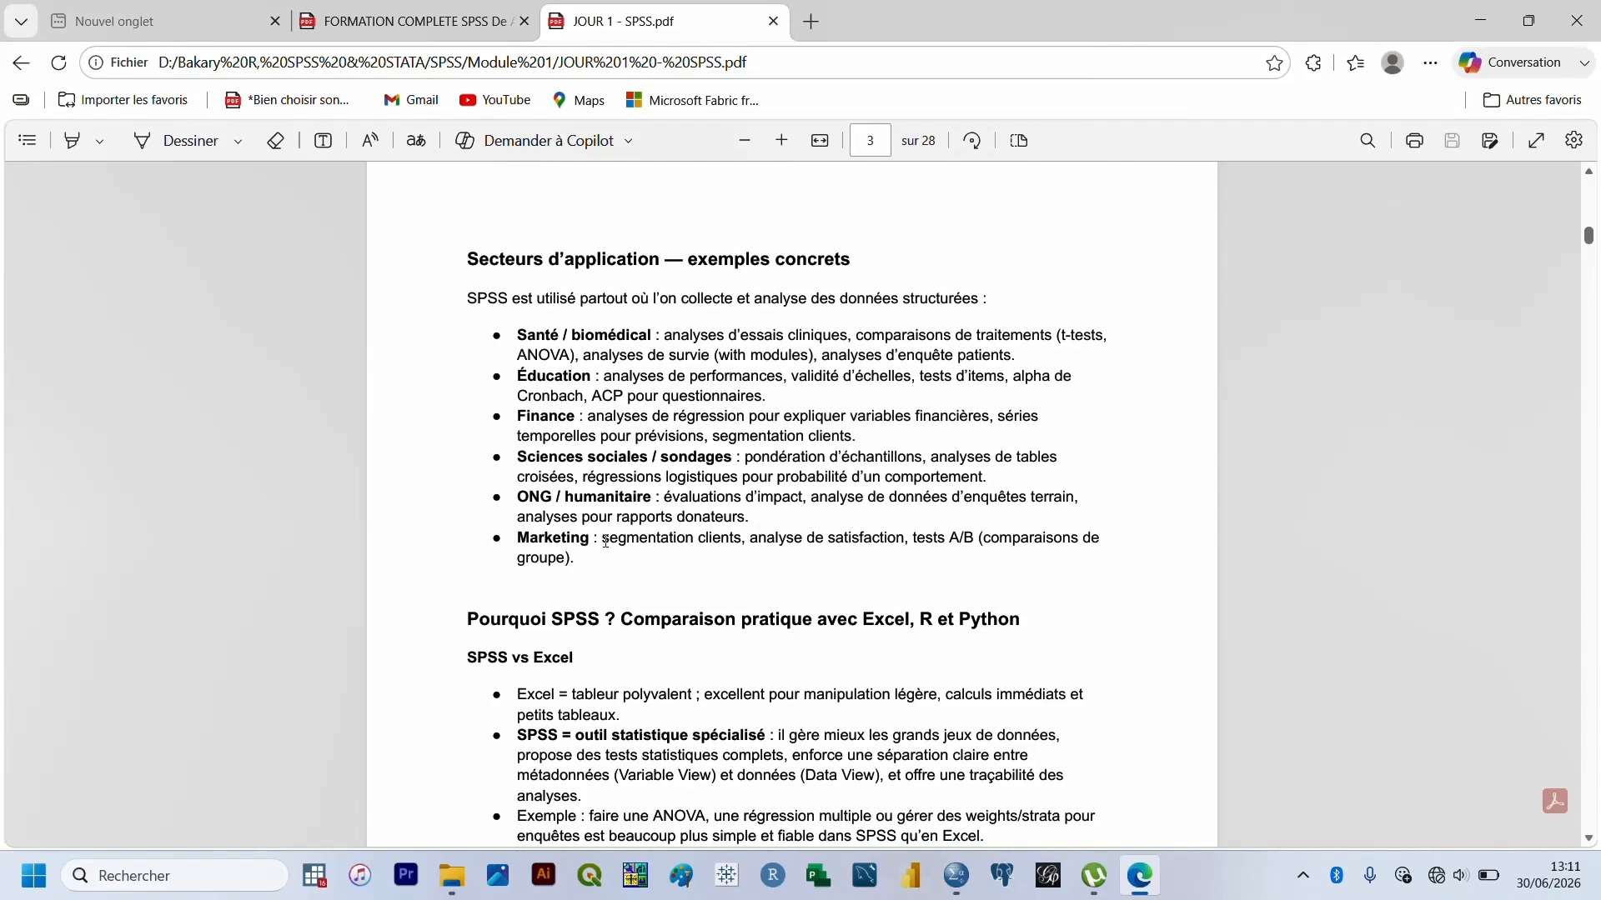
pyautogui.moveTo(603, 542); pyautogui.dragTo(751, 540)
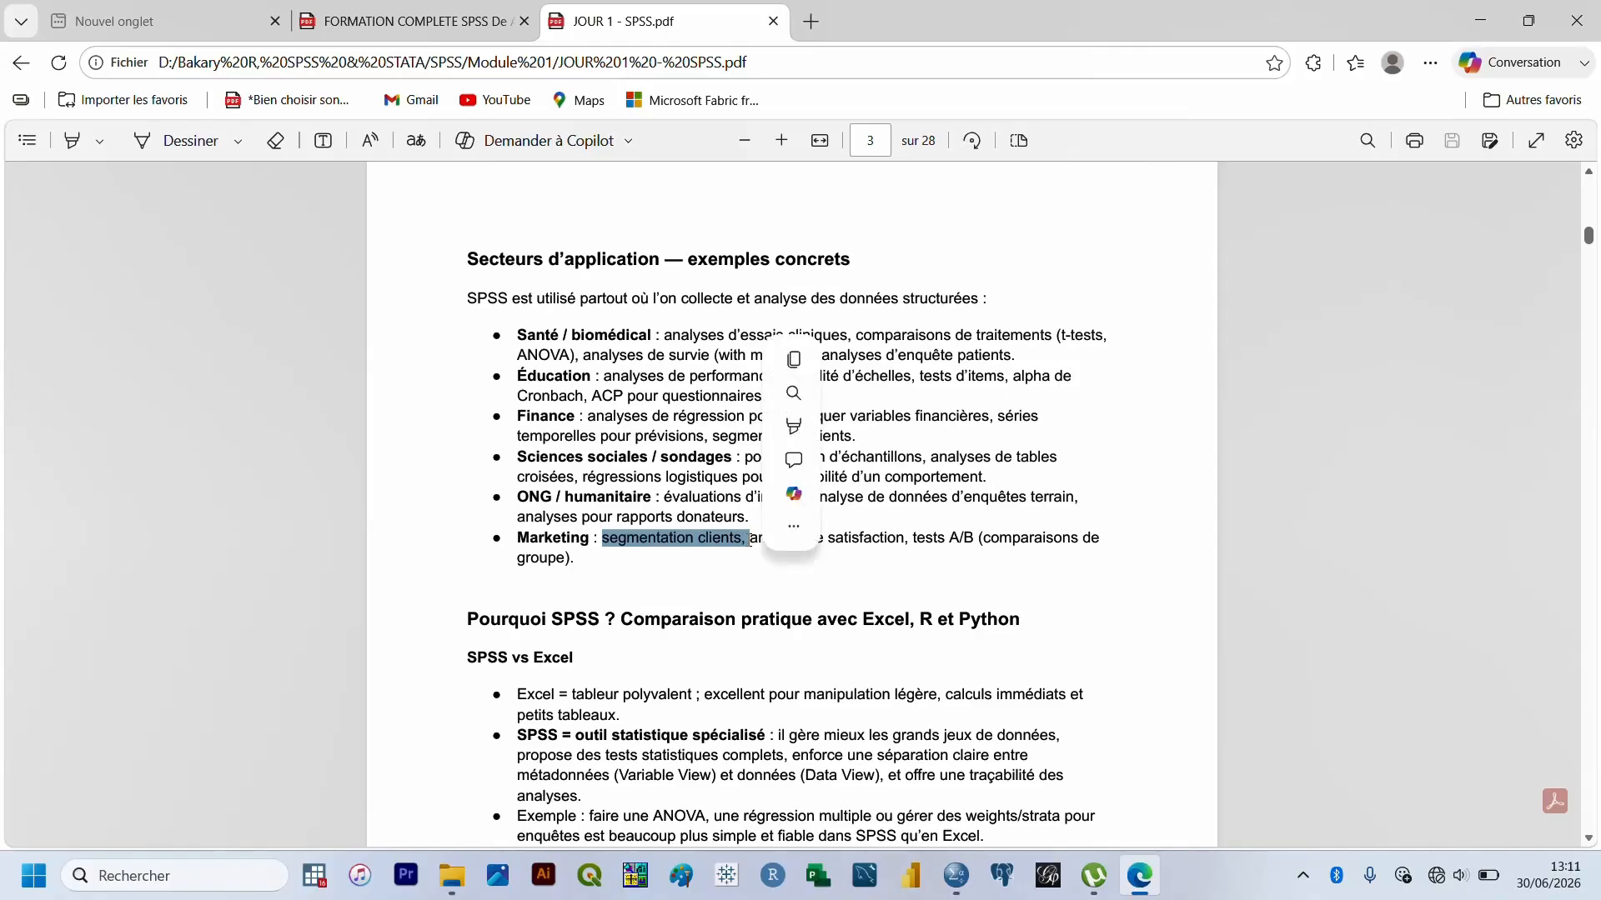
pyautogui.click(750, 542)
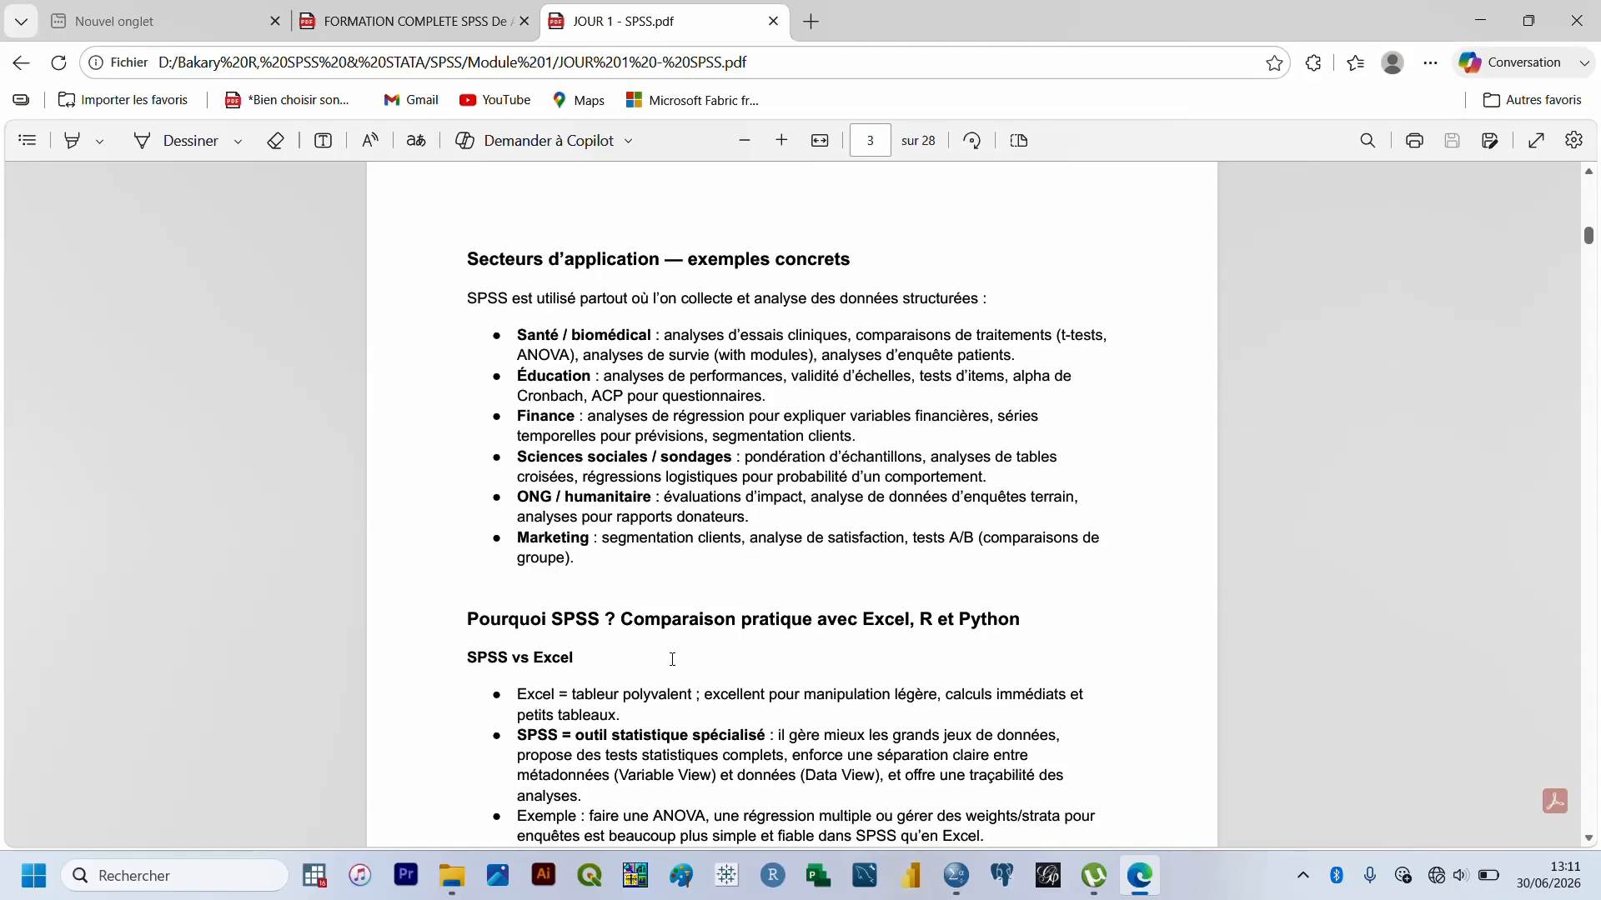
pyautogui.scroll(-2, 556, 642)
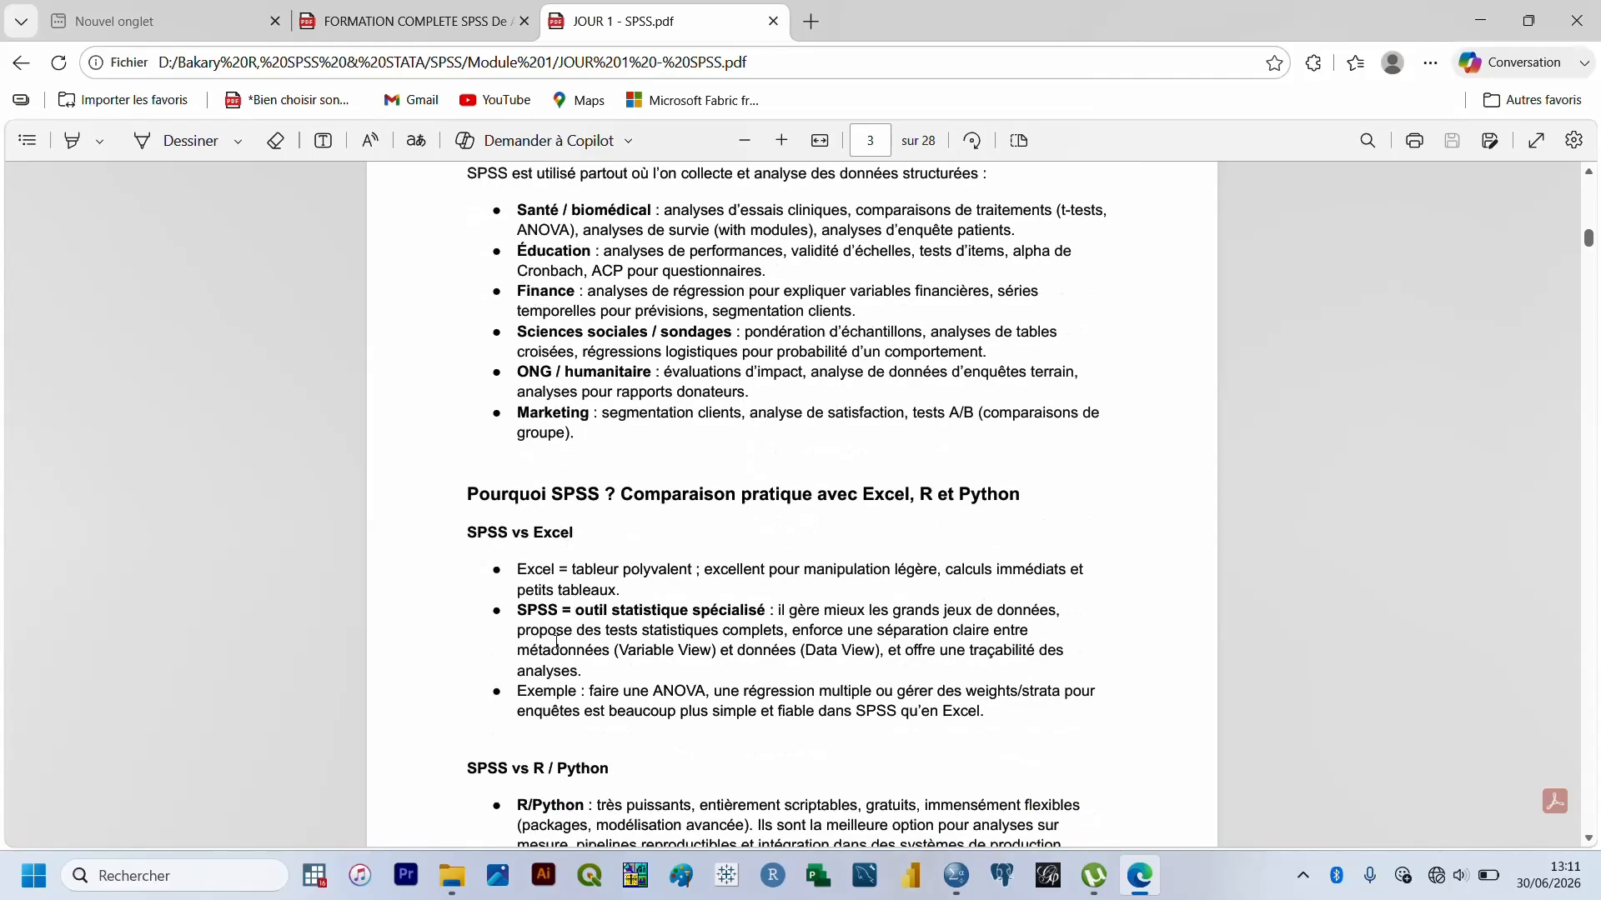
pyautogui.scroll(-2, 556, 642)
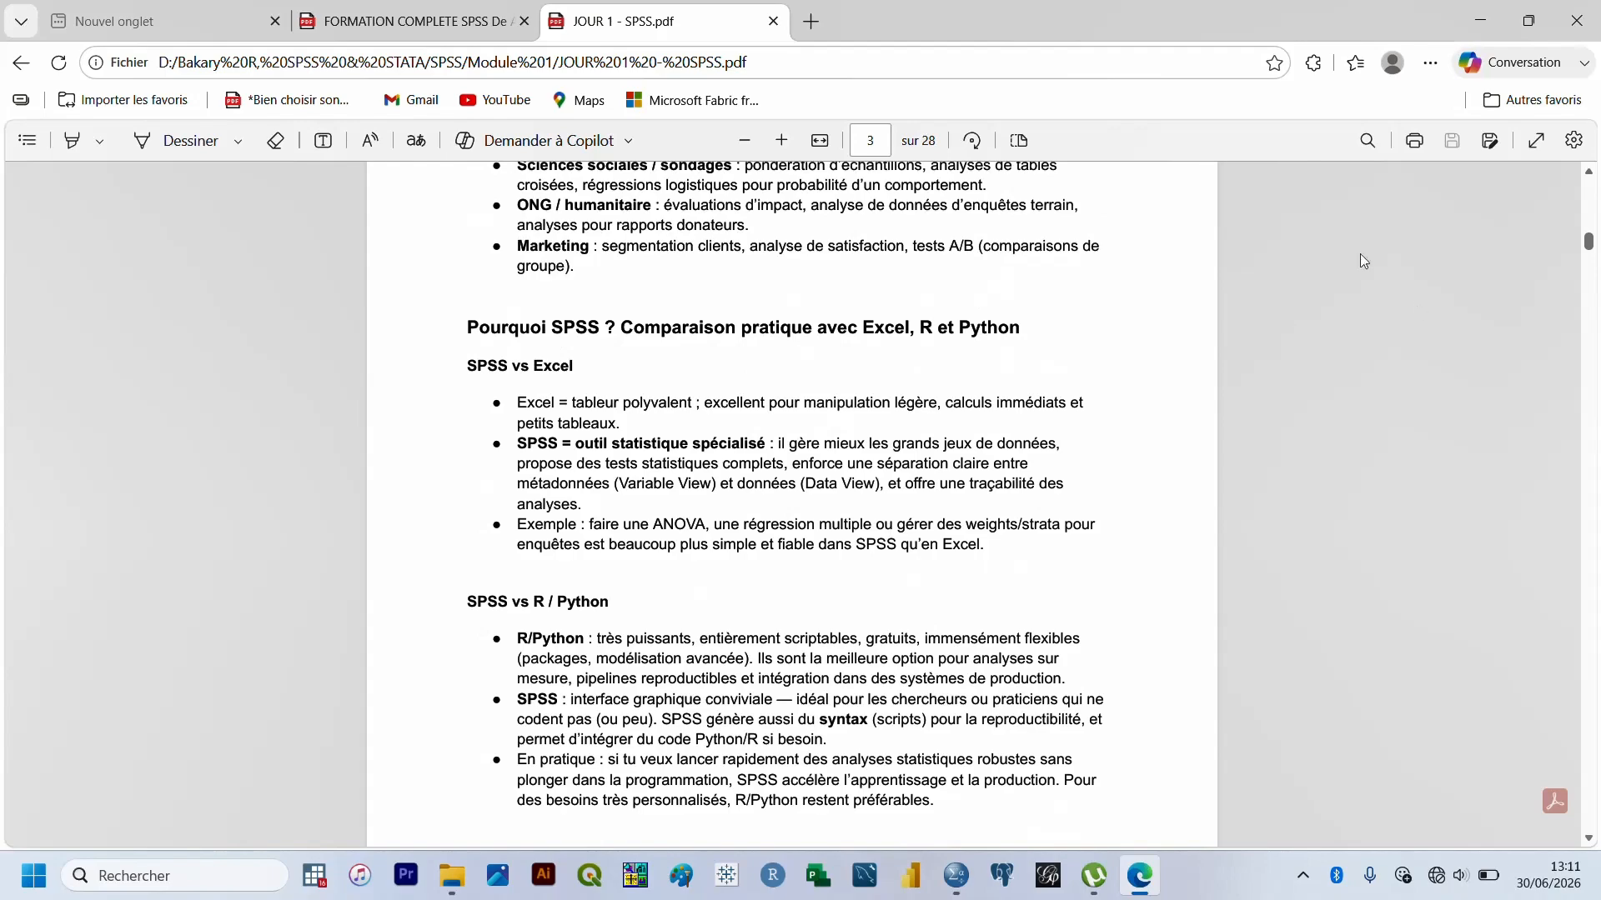
pyautogui.scroll(-1, 739, 497)
# Review page 4 of the PDF on SPSS's key components, example syntax commands, and strengths and limits
pyautogui.scroll(-10, 738, 498)
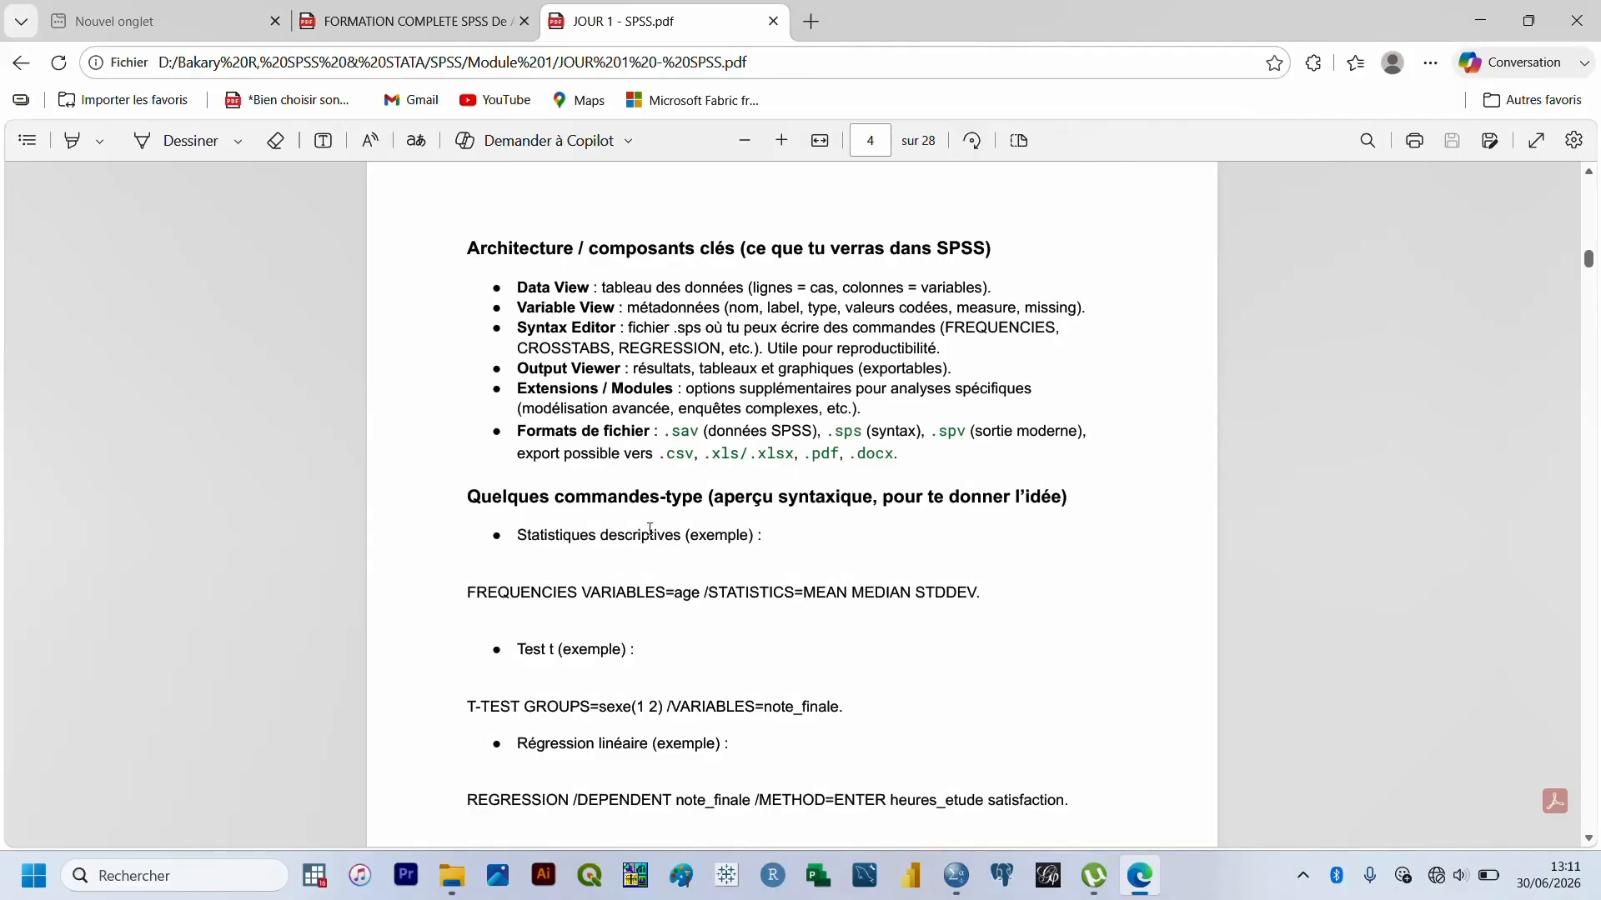
pyautogui.scroll(-2, 650, 531)
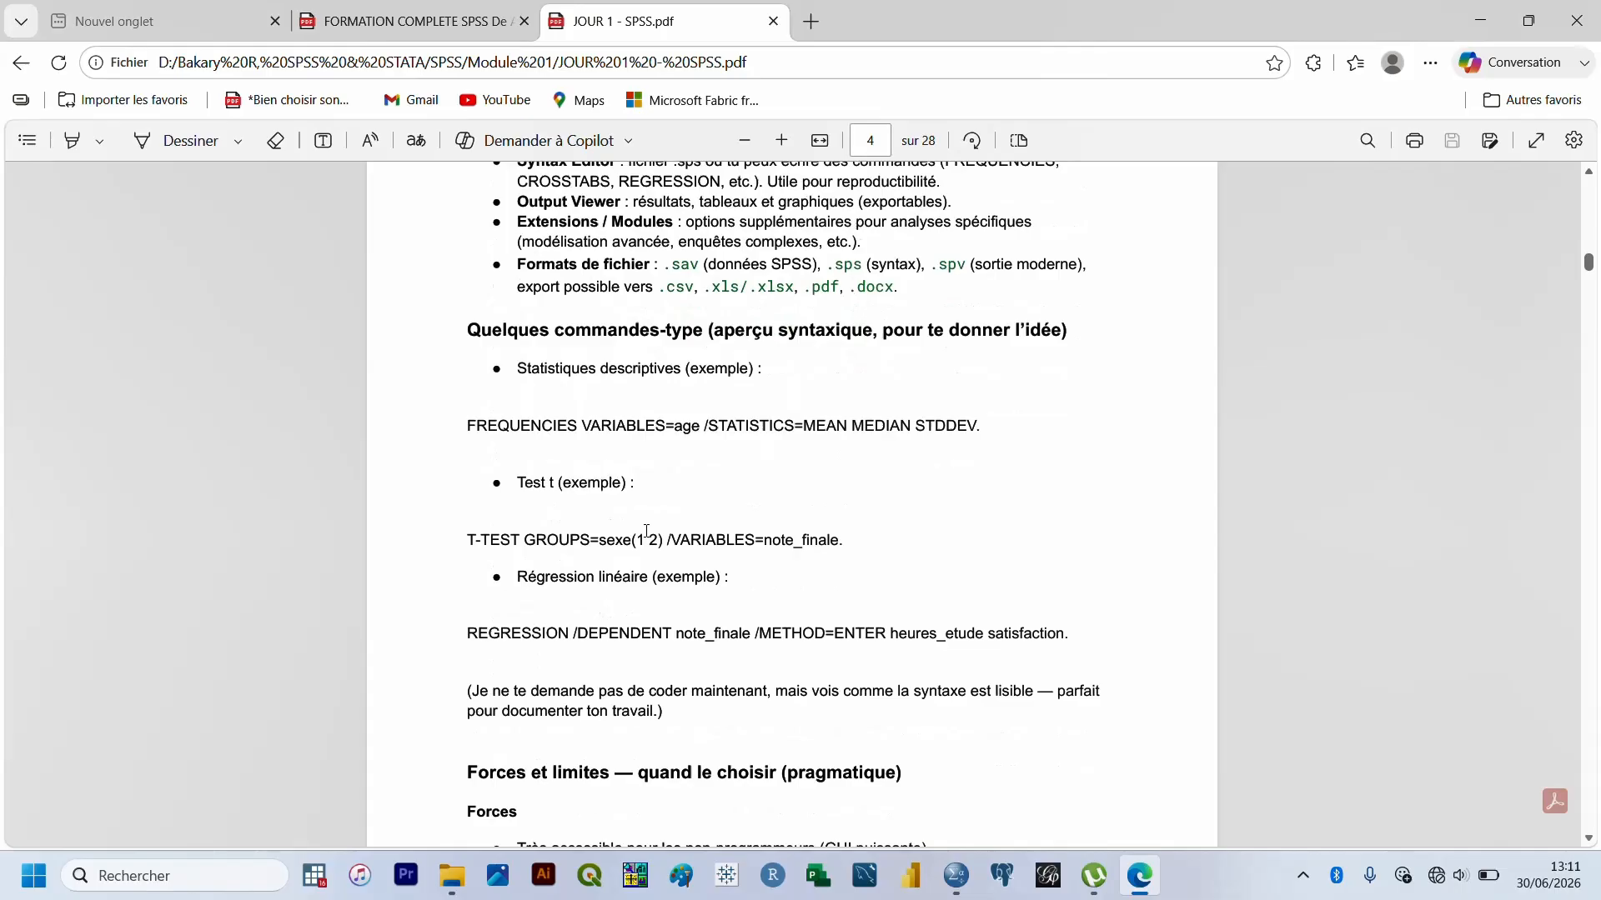
pyautogui.scroll(-4, 647, 531)
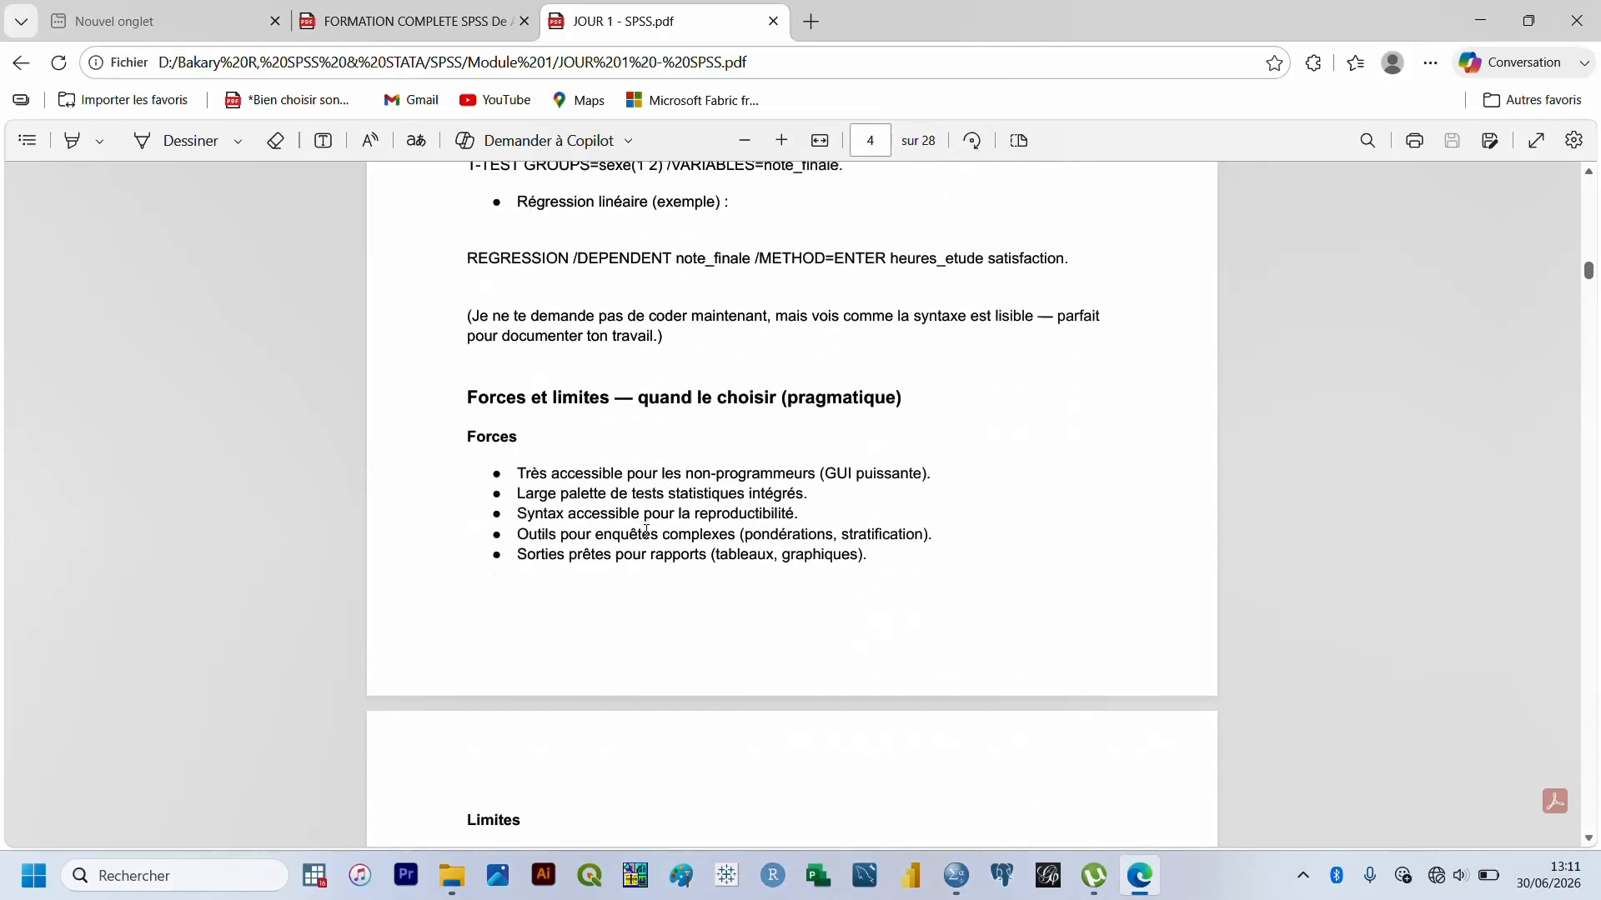
pyautogui.scroll(-1, 647, 531)
pyautogui.scroll(-6, 647, 531)
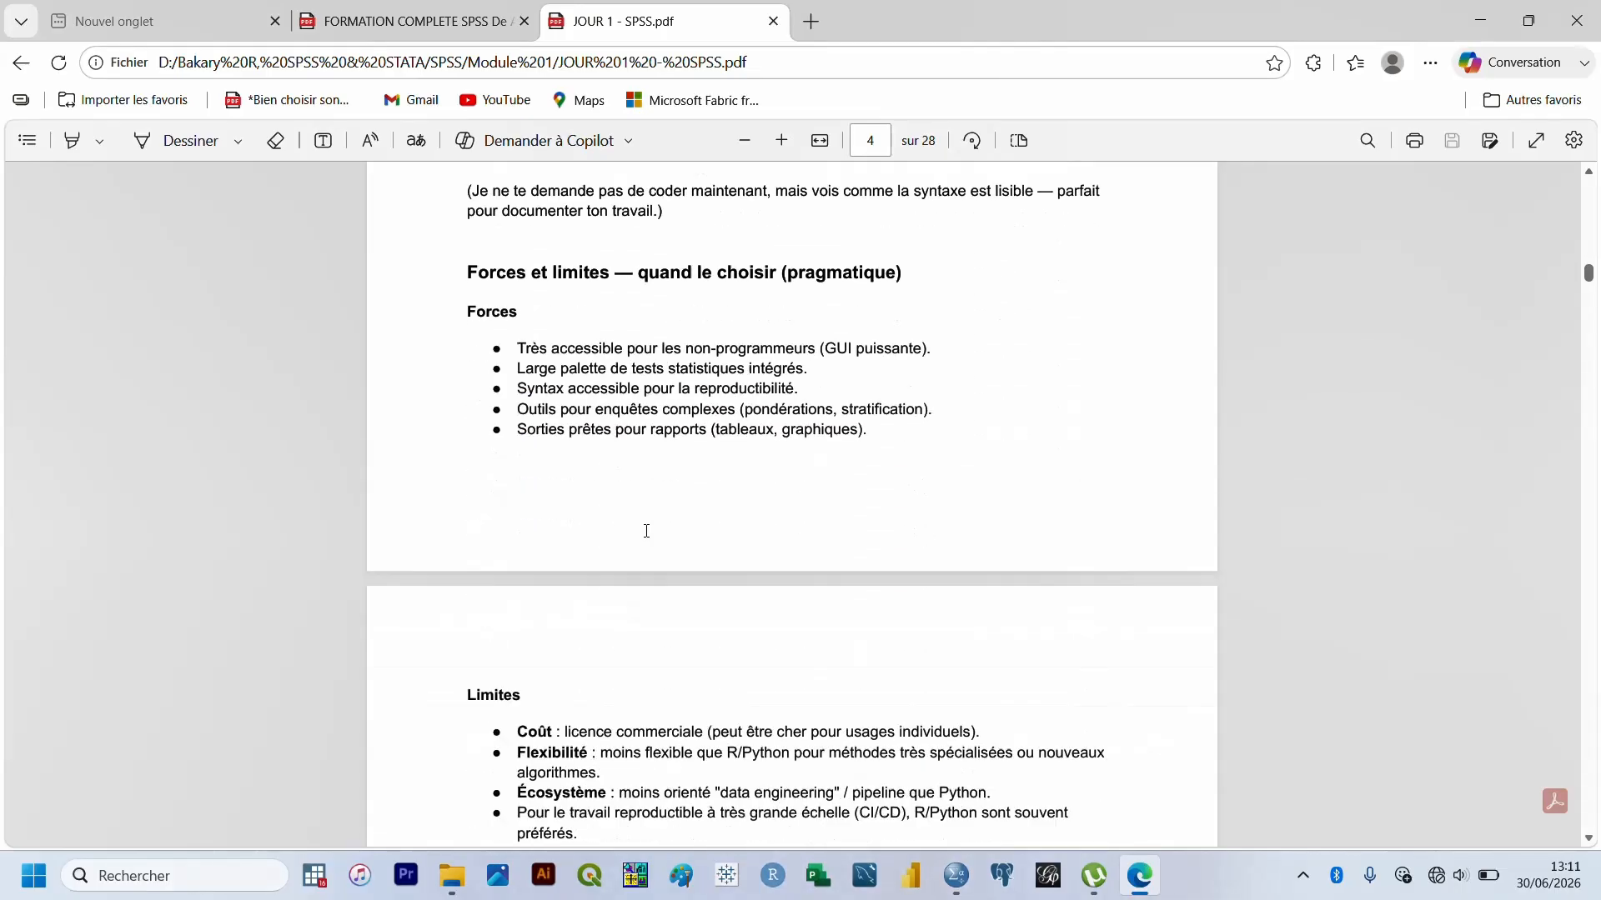
pyautogui.scroll(8, 647, 531)
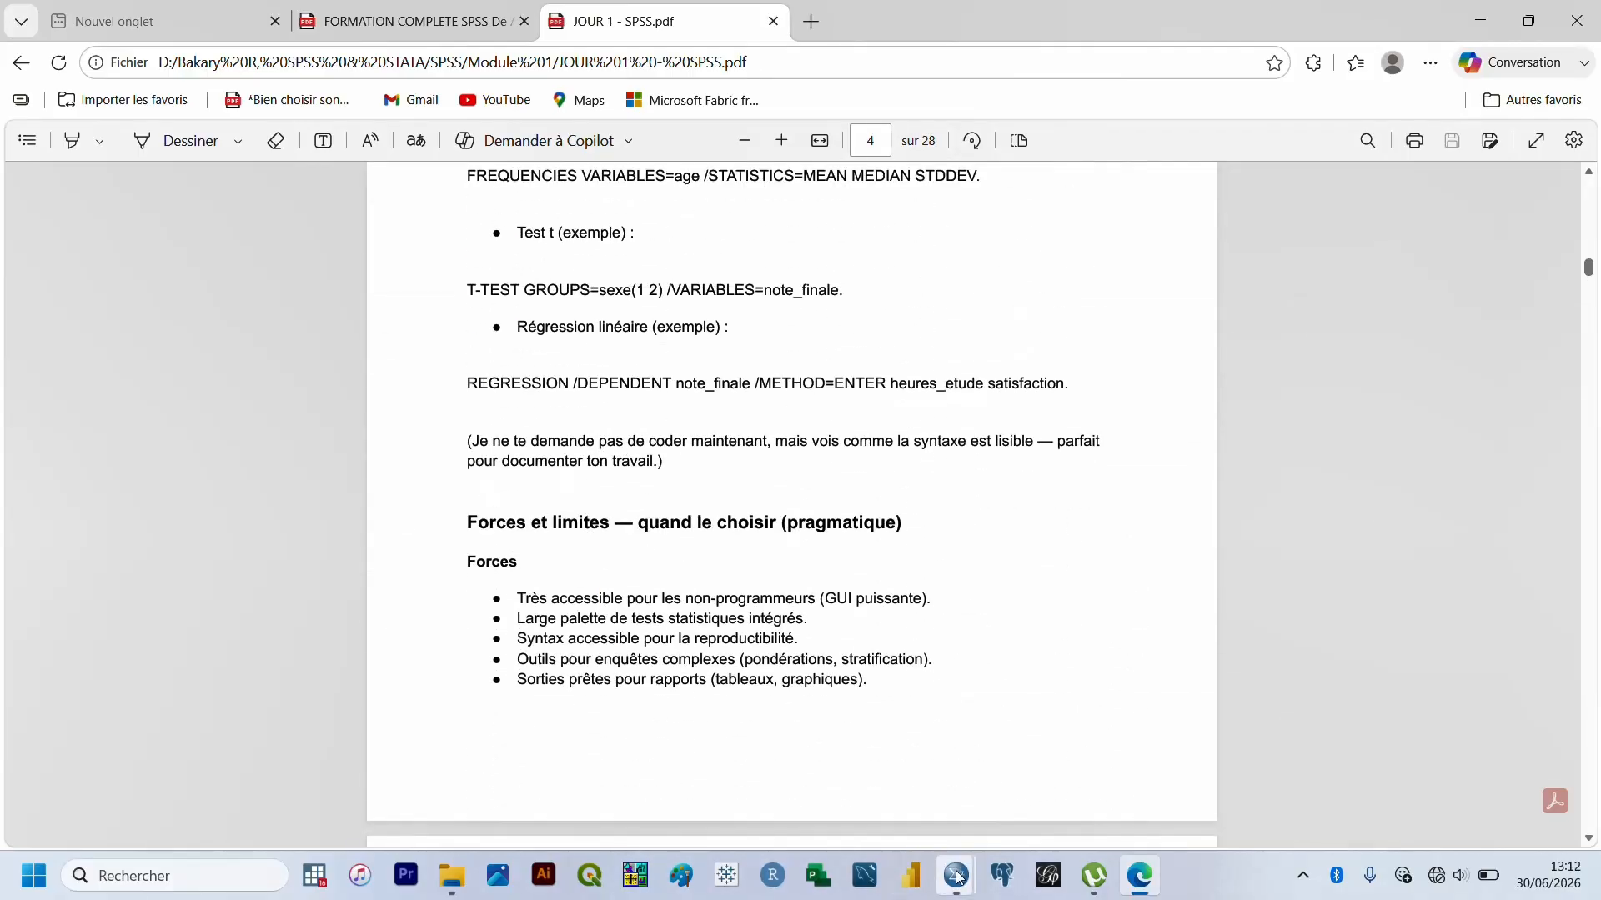
# Switch back to the untitled SPSS data editor with its welcome dialog
pyautogui.moveTo(957, 875)
pyautogui.click(875, 763)
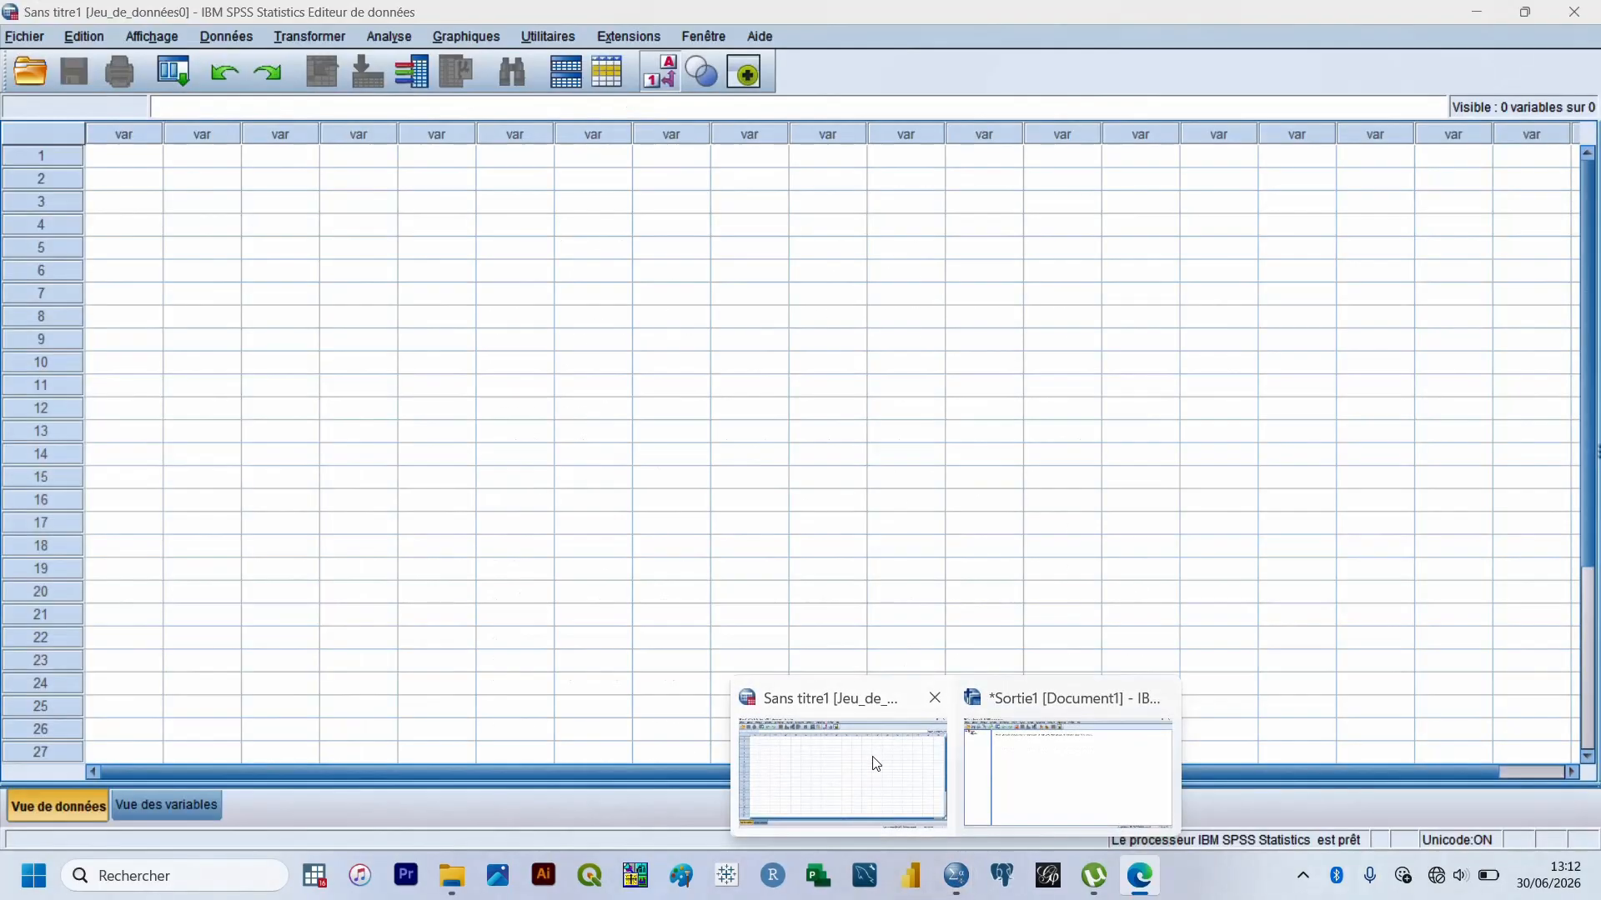
pyautogui.click(876, 764)
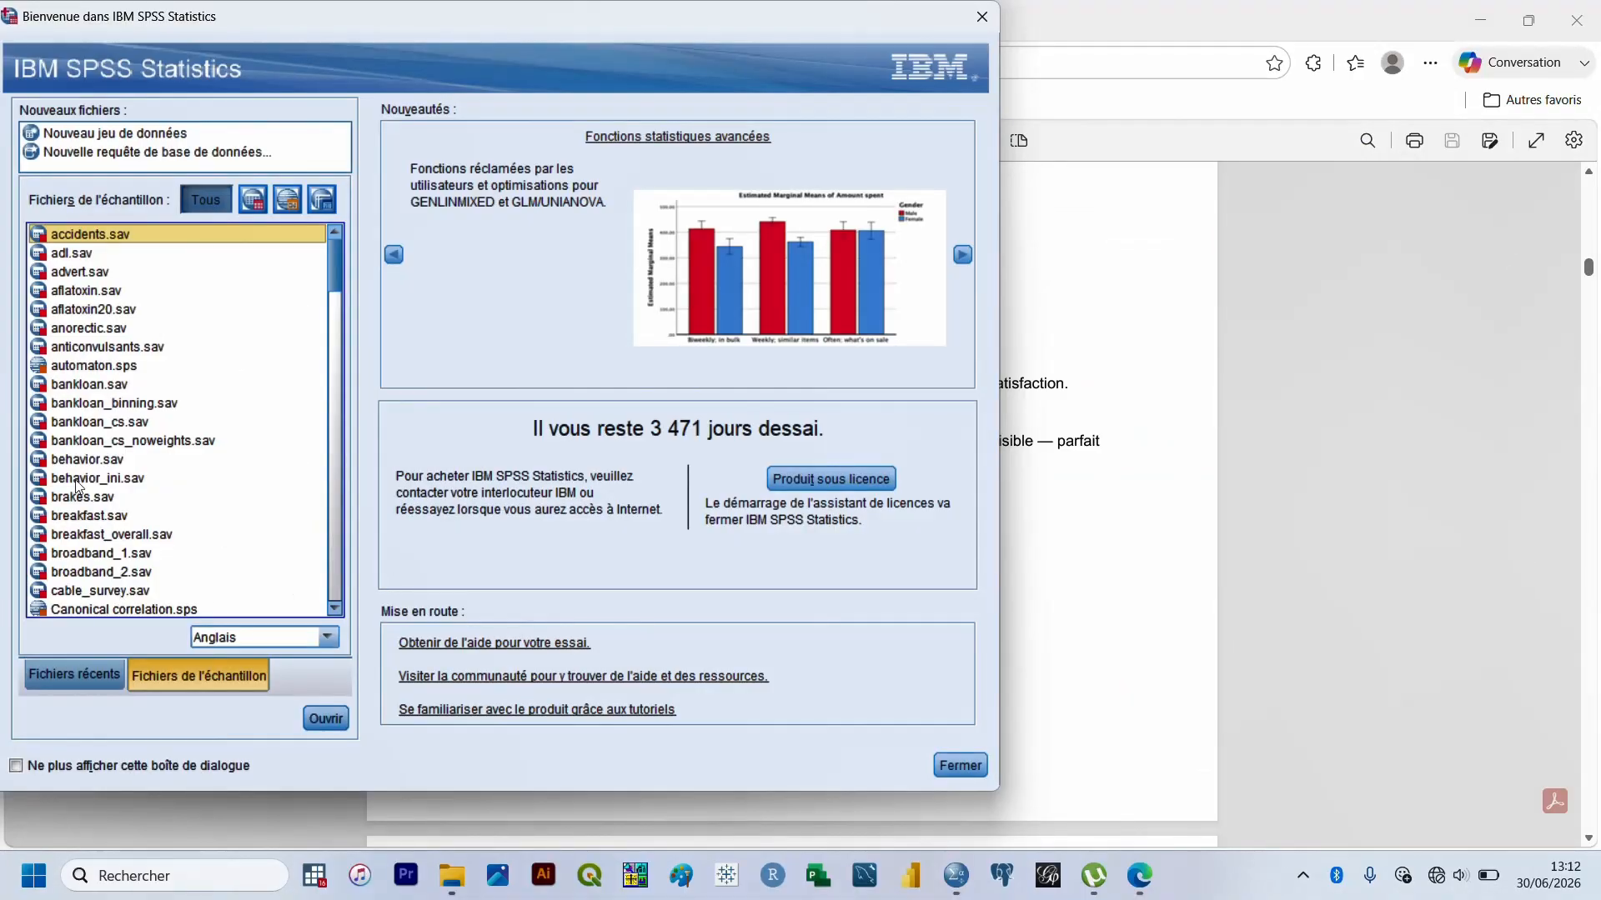
# Open the sample dataset accidents.sav from the welcome dialog
pyautogui.click(339, 722)
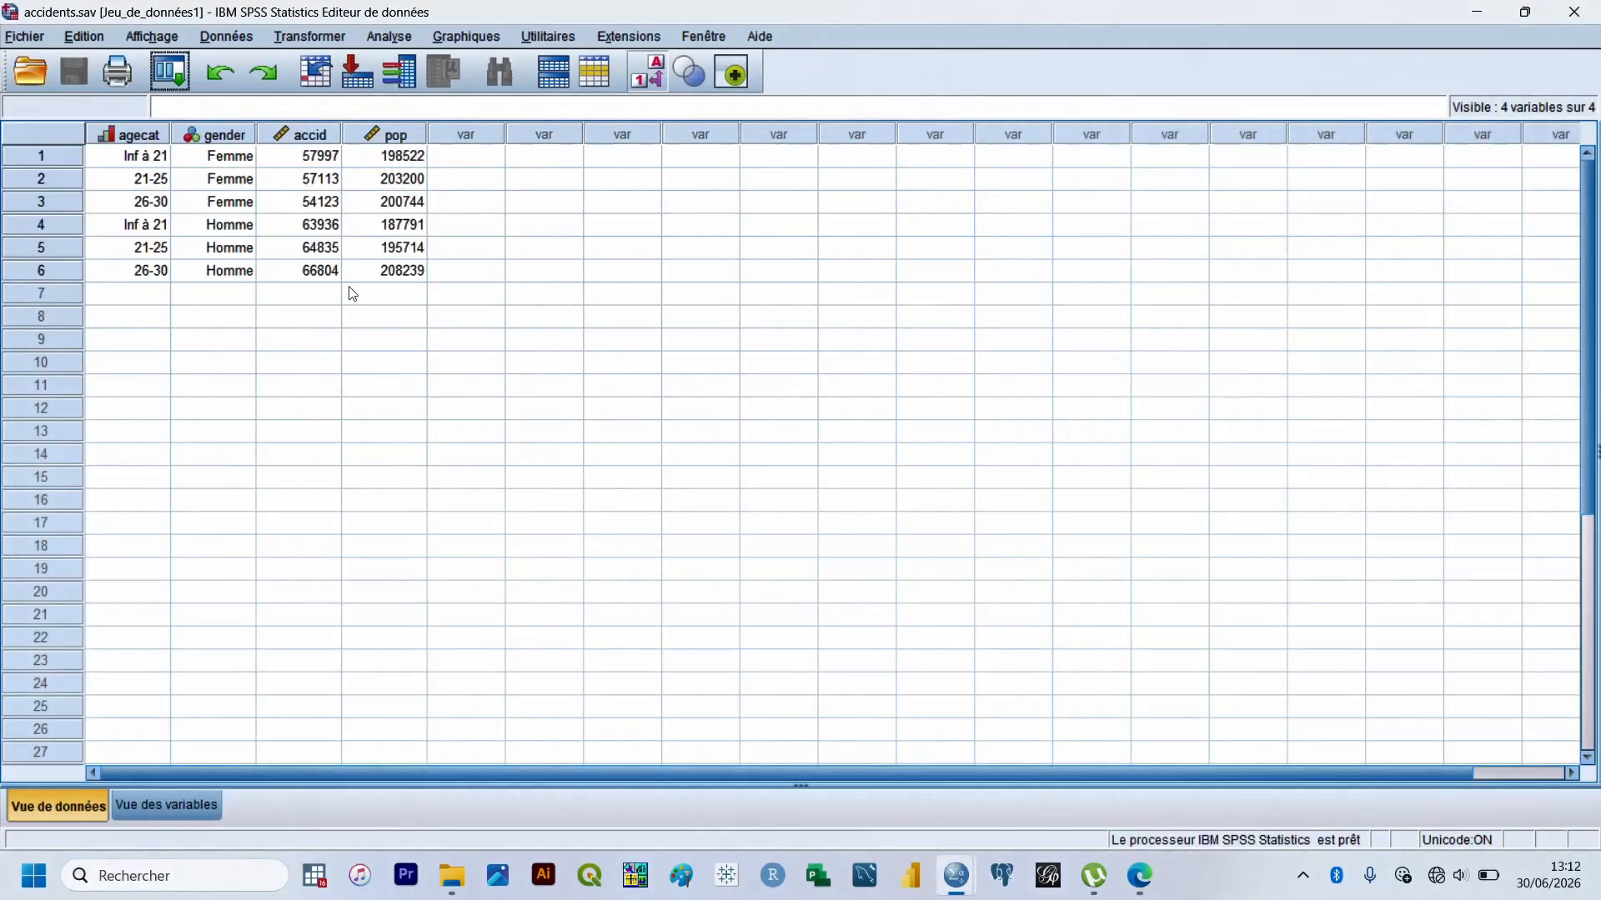
# Examine the file commands for creating, opening, importing, saving and exporting data
pyautogui.click(29, 33)
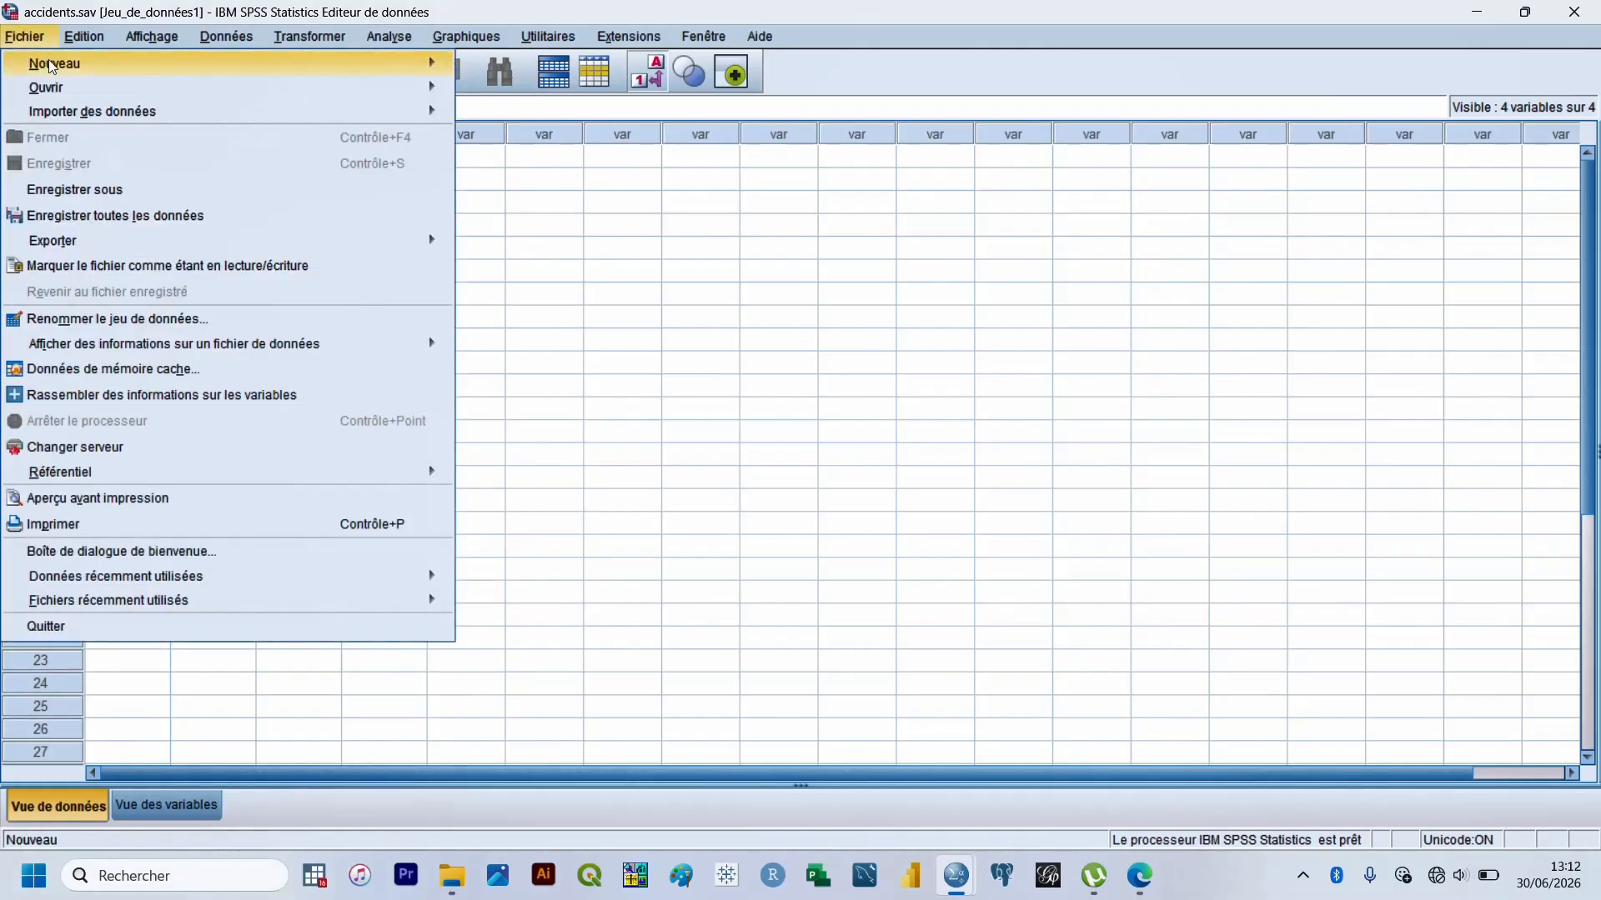
pyautogui.moveTo(82, 72)
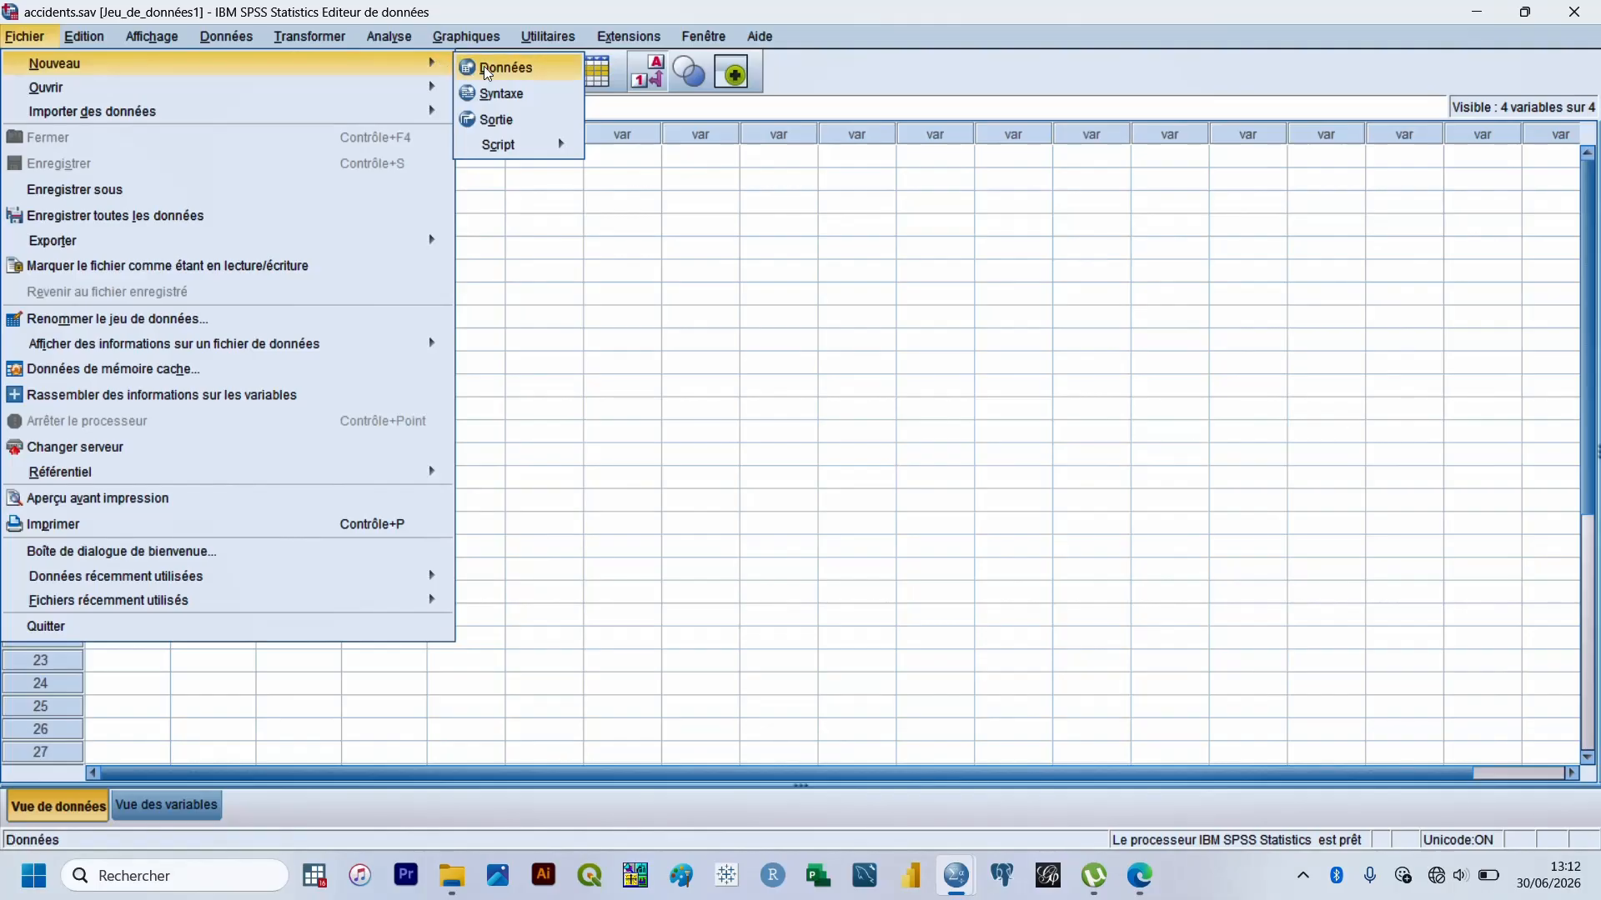
pyautogui.moveTo(344, 86)
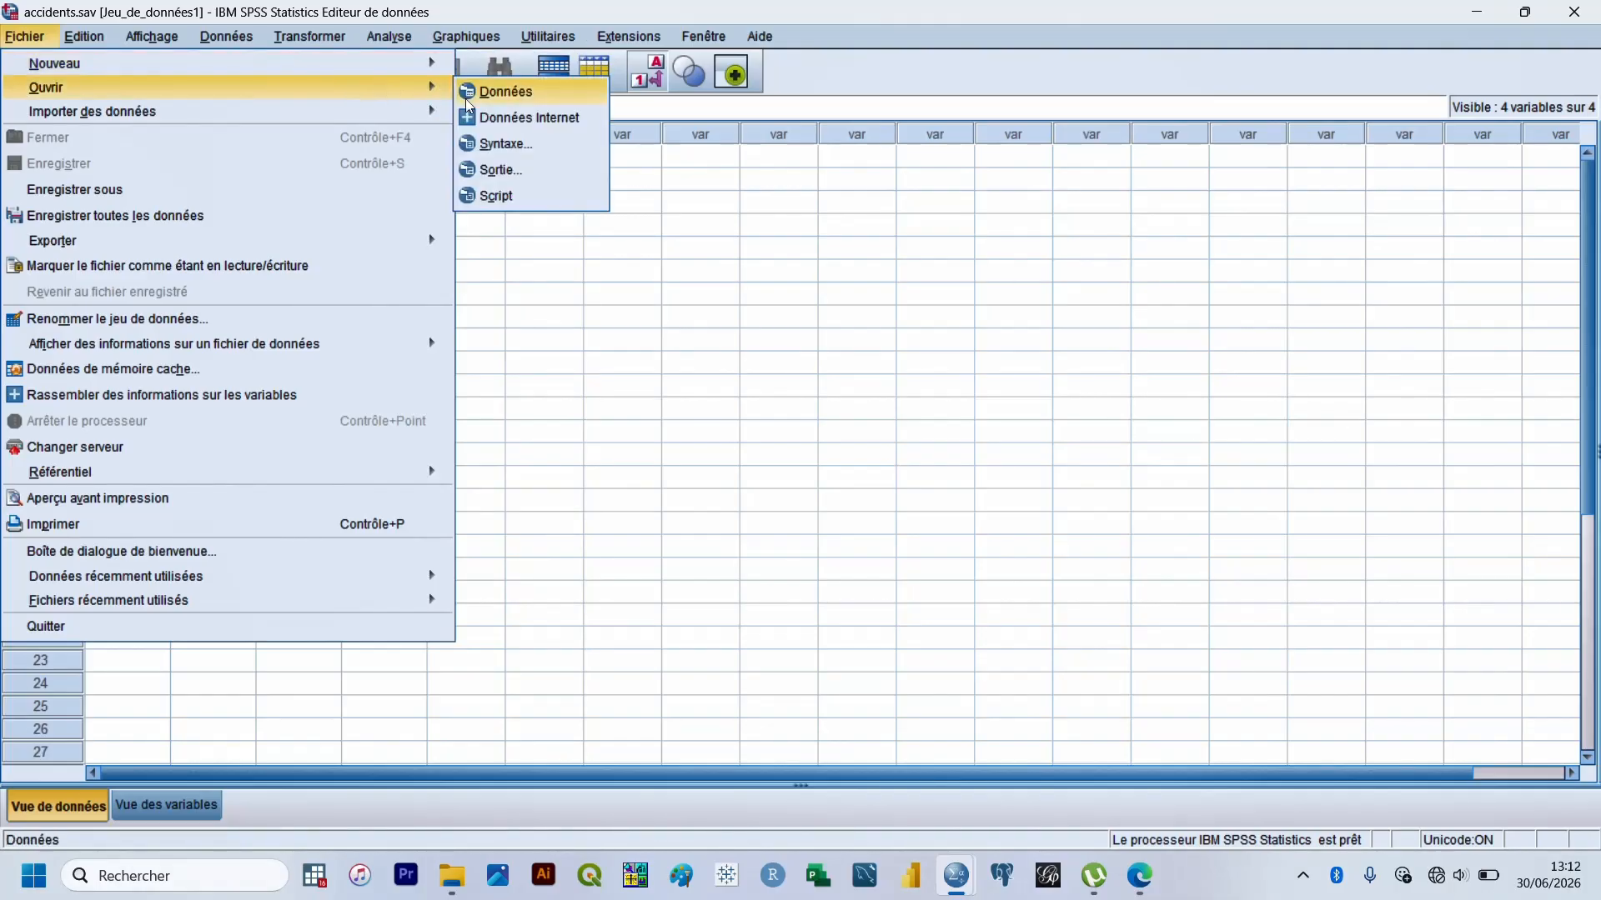
pyautogui.moveTo(407, 121)
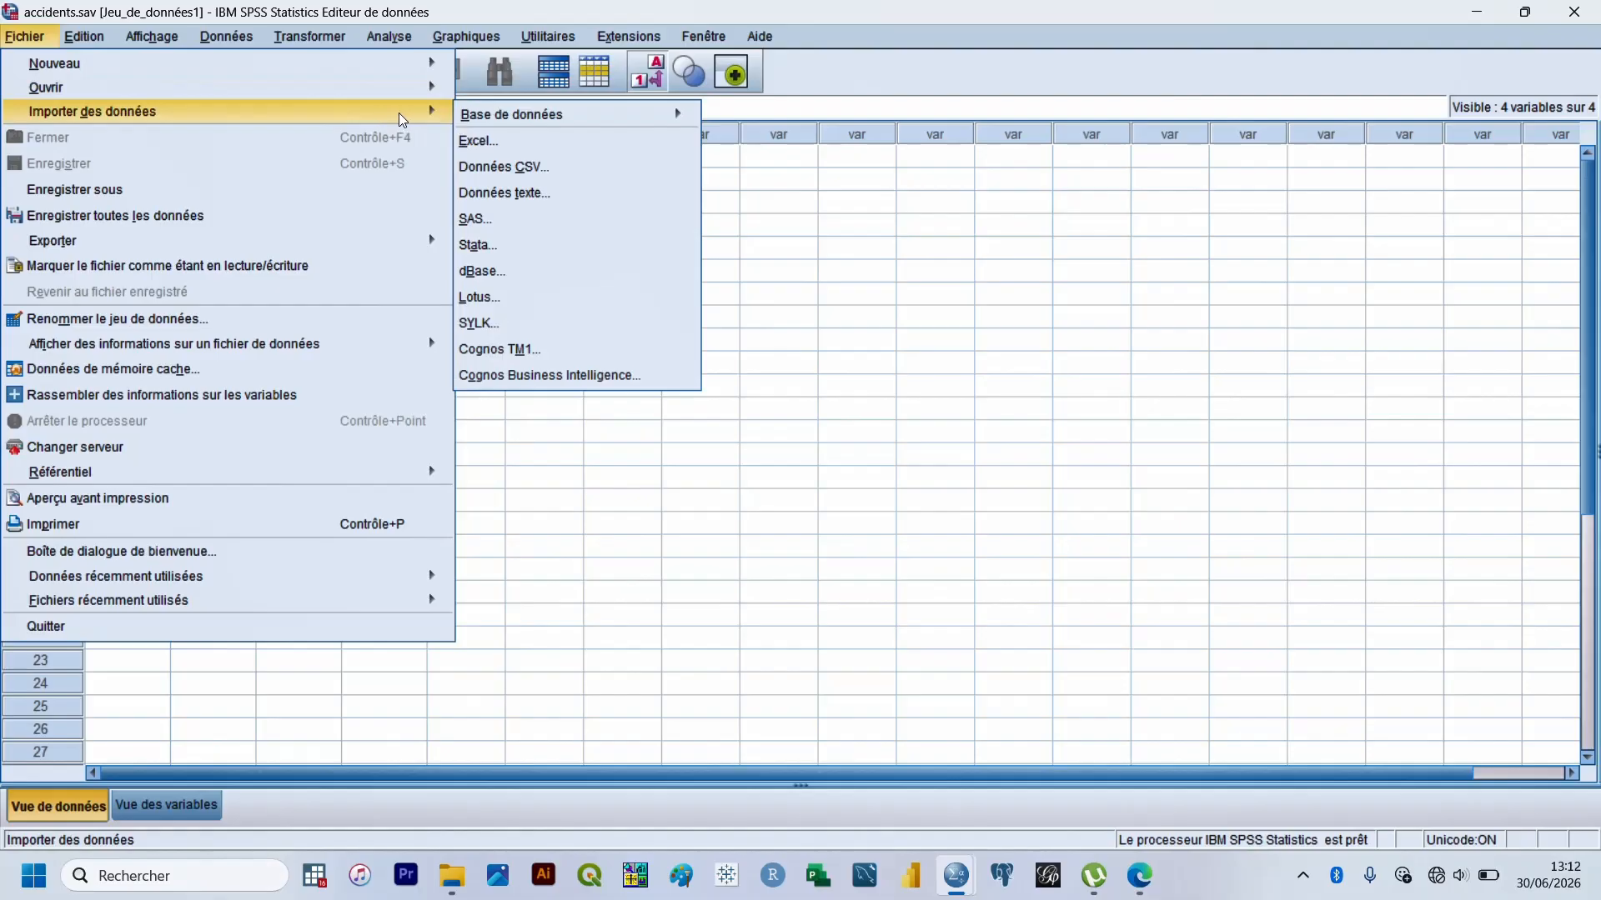
pyautogui.moveTo(468, 119)
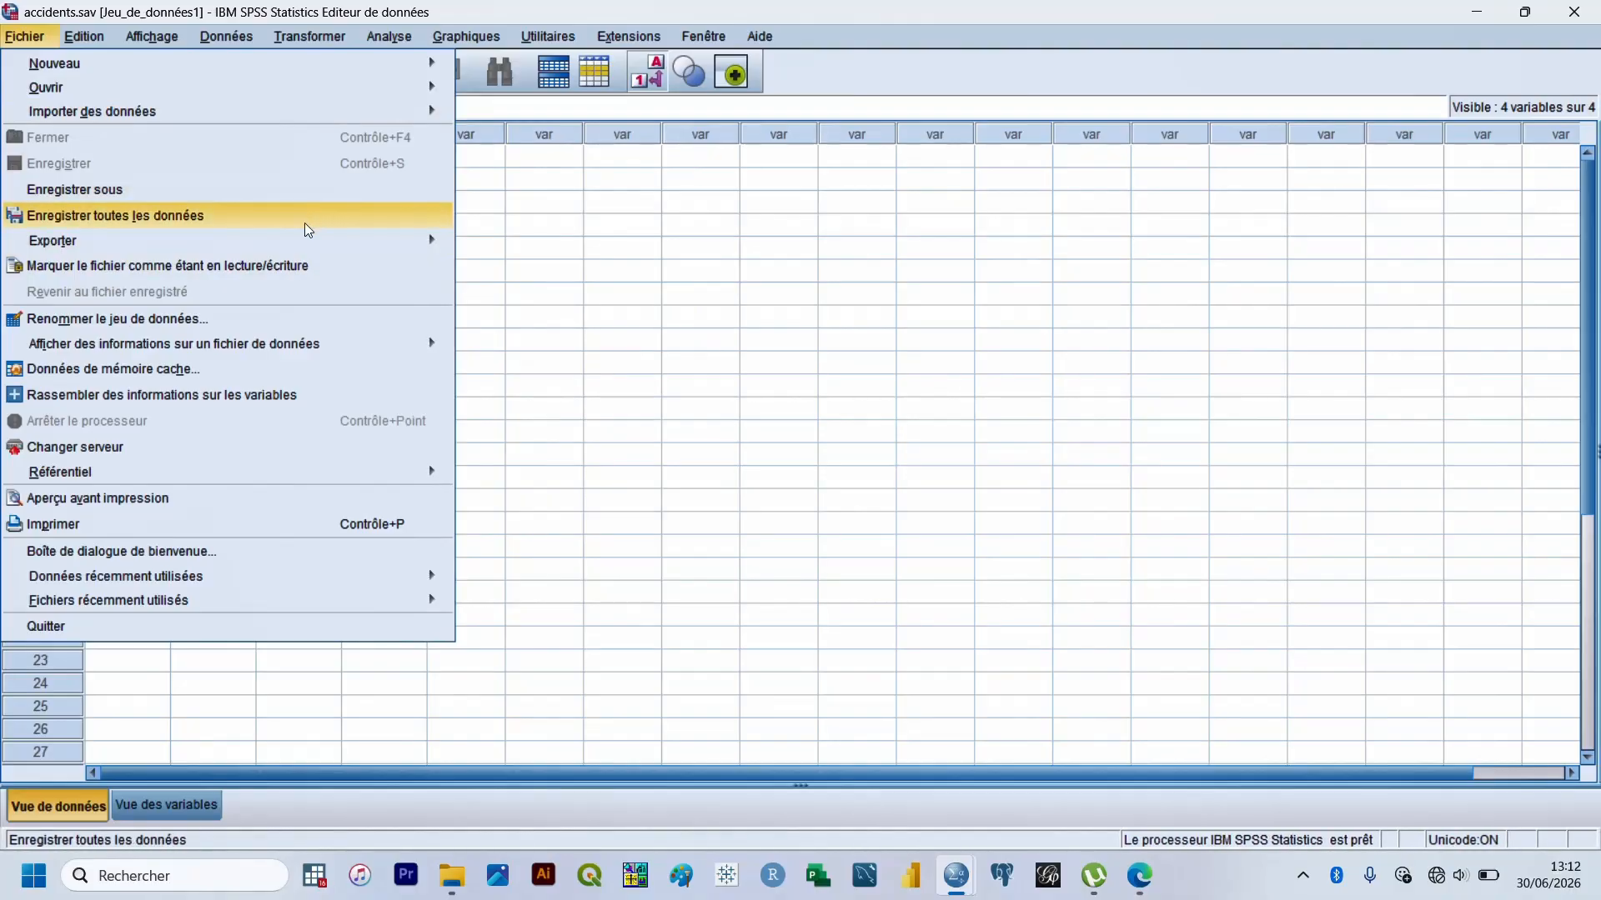
pyautogui.moveTo(270, 247)
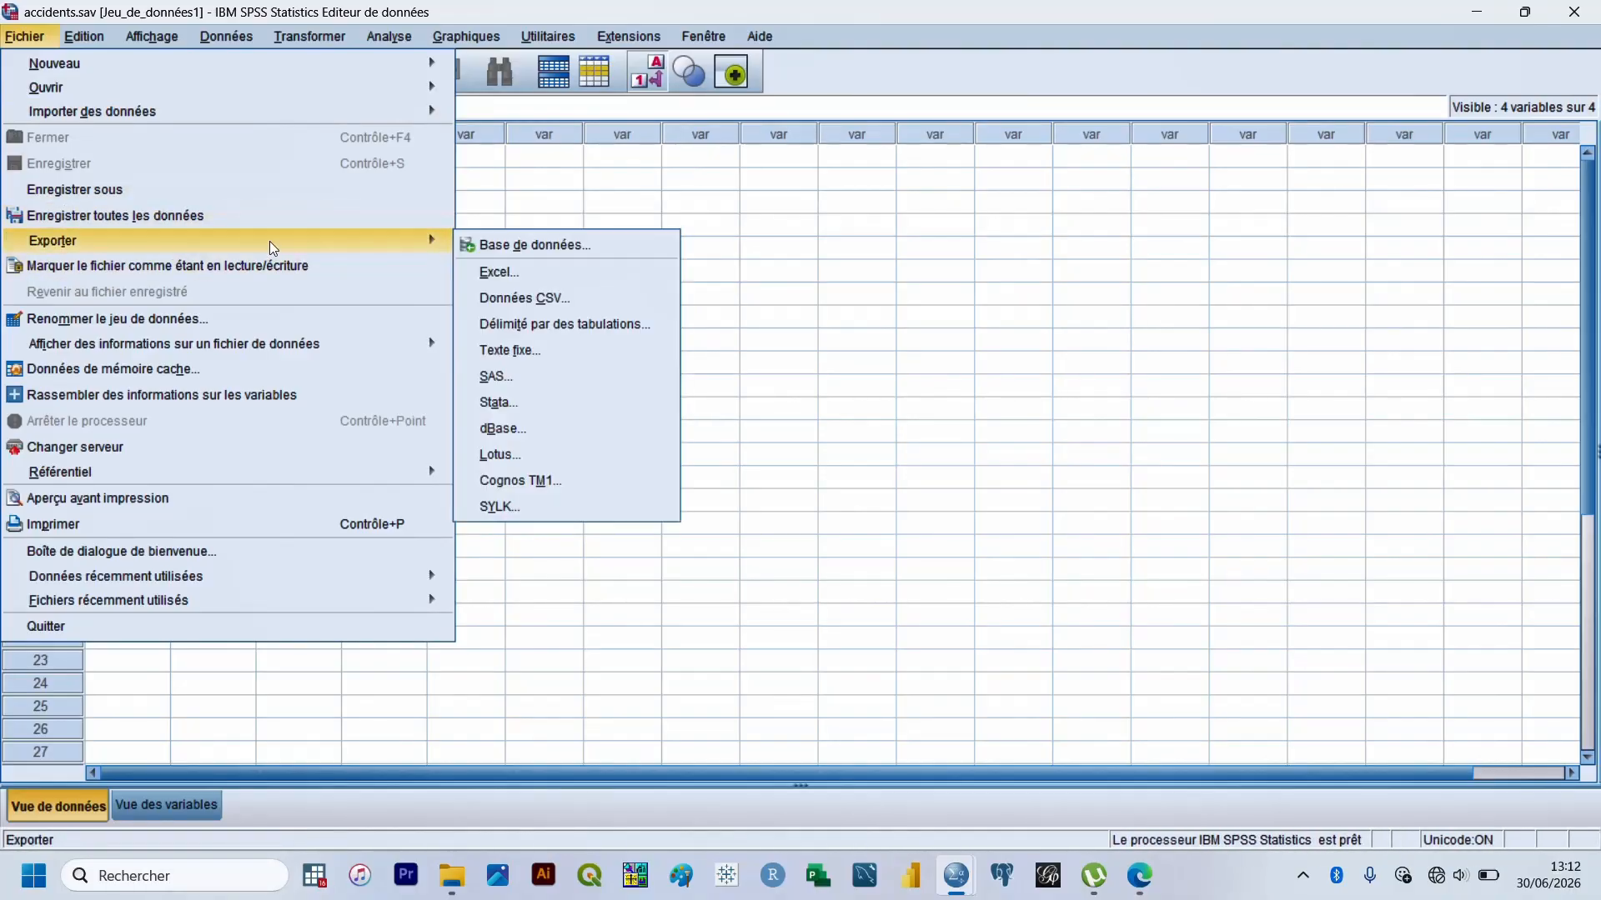
# Review the editing commands and the general and language settings in the Options dialog, leaving the settings as they are
pyautogui.moveTo(84, 31)
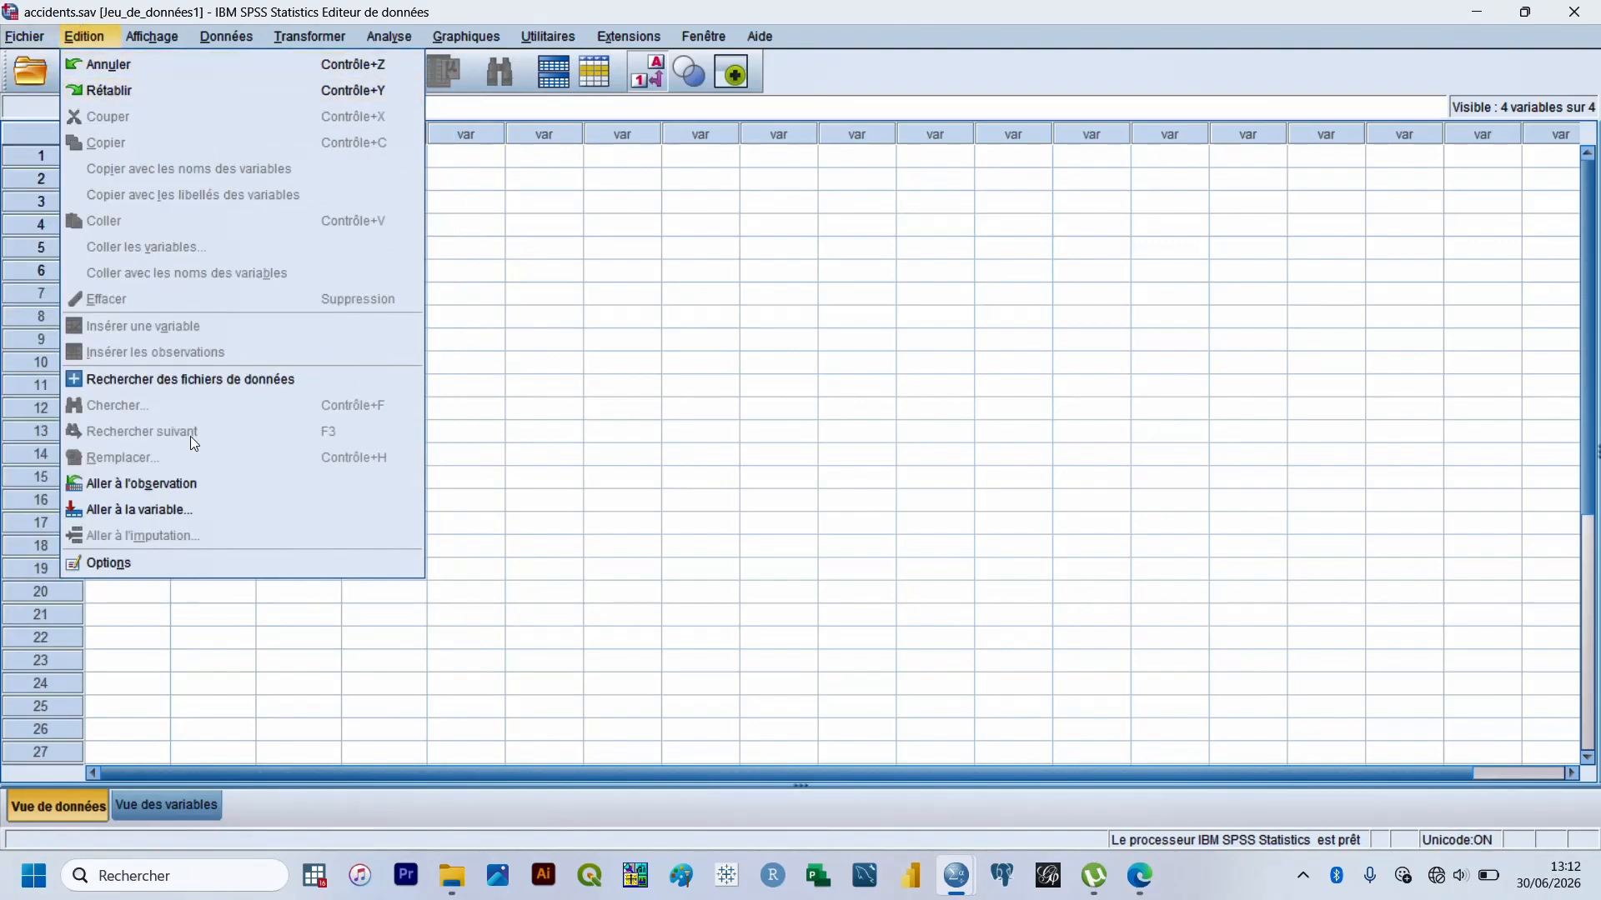
pyautogui.click(155, 564)
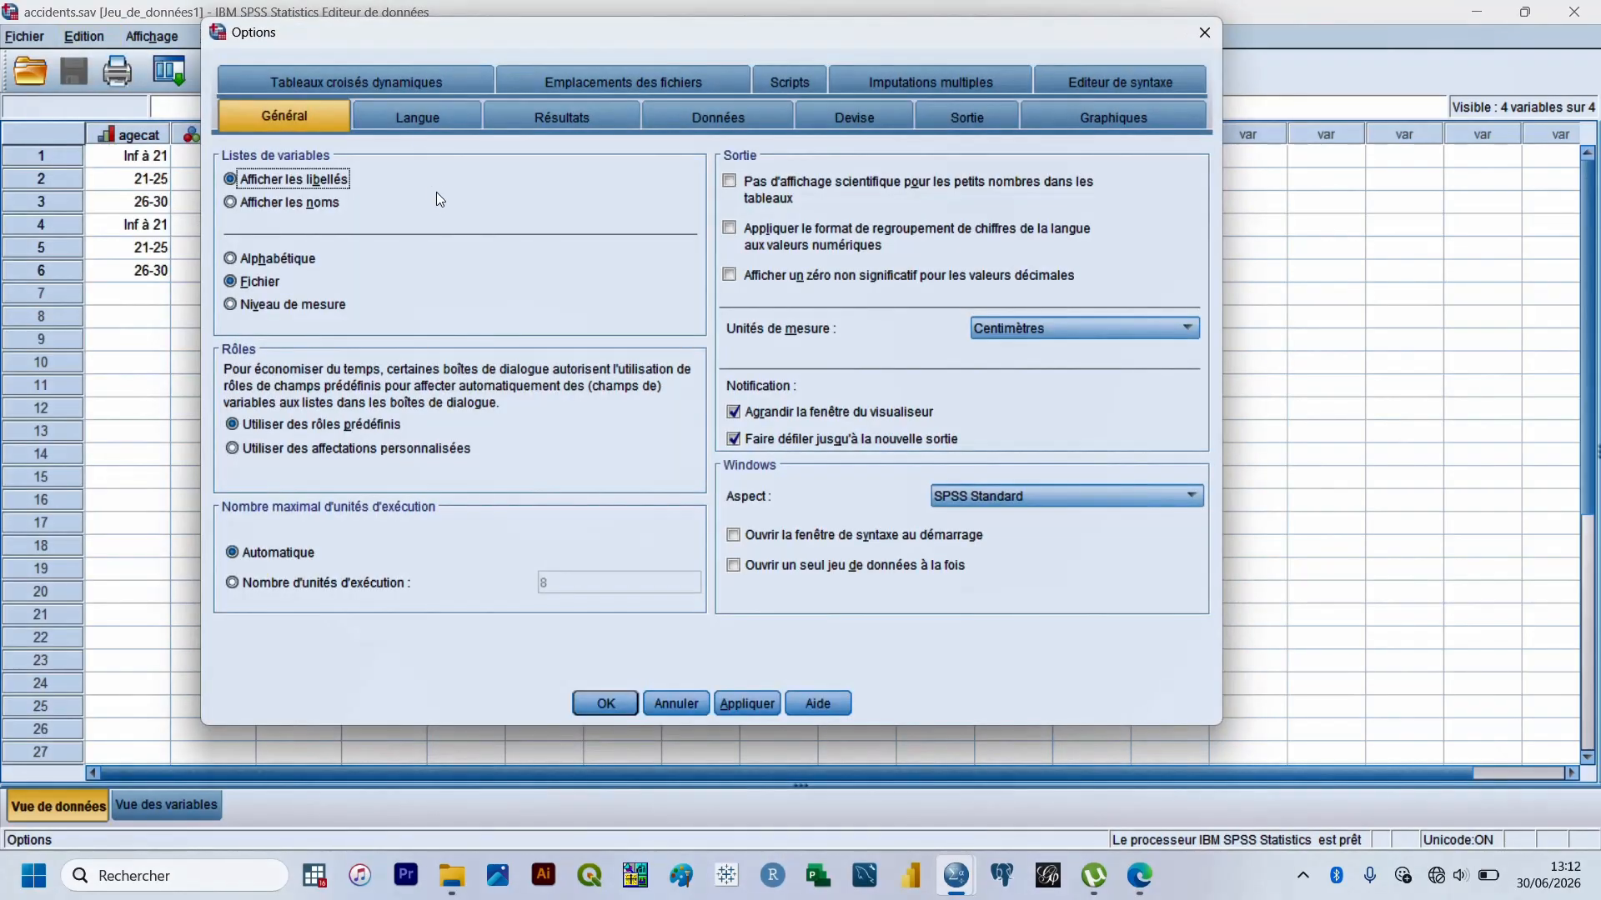
pyautogui.click(405, 124)
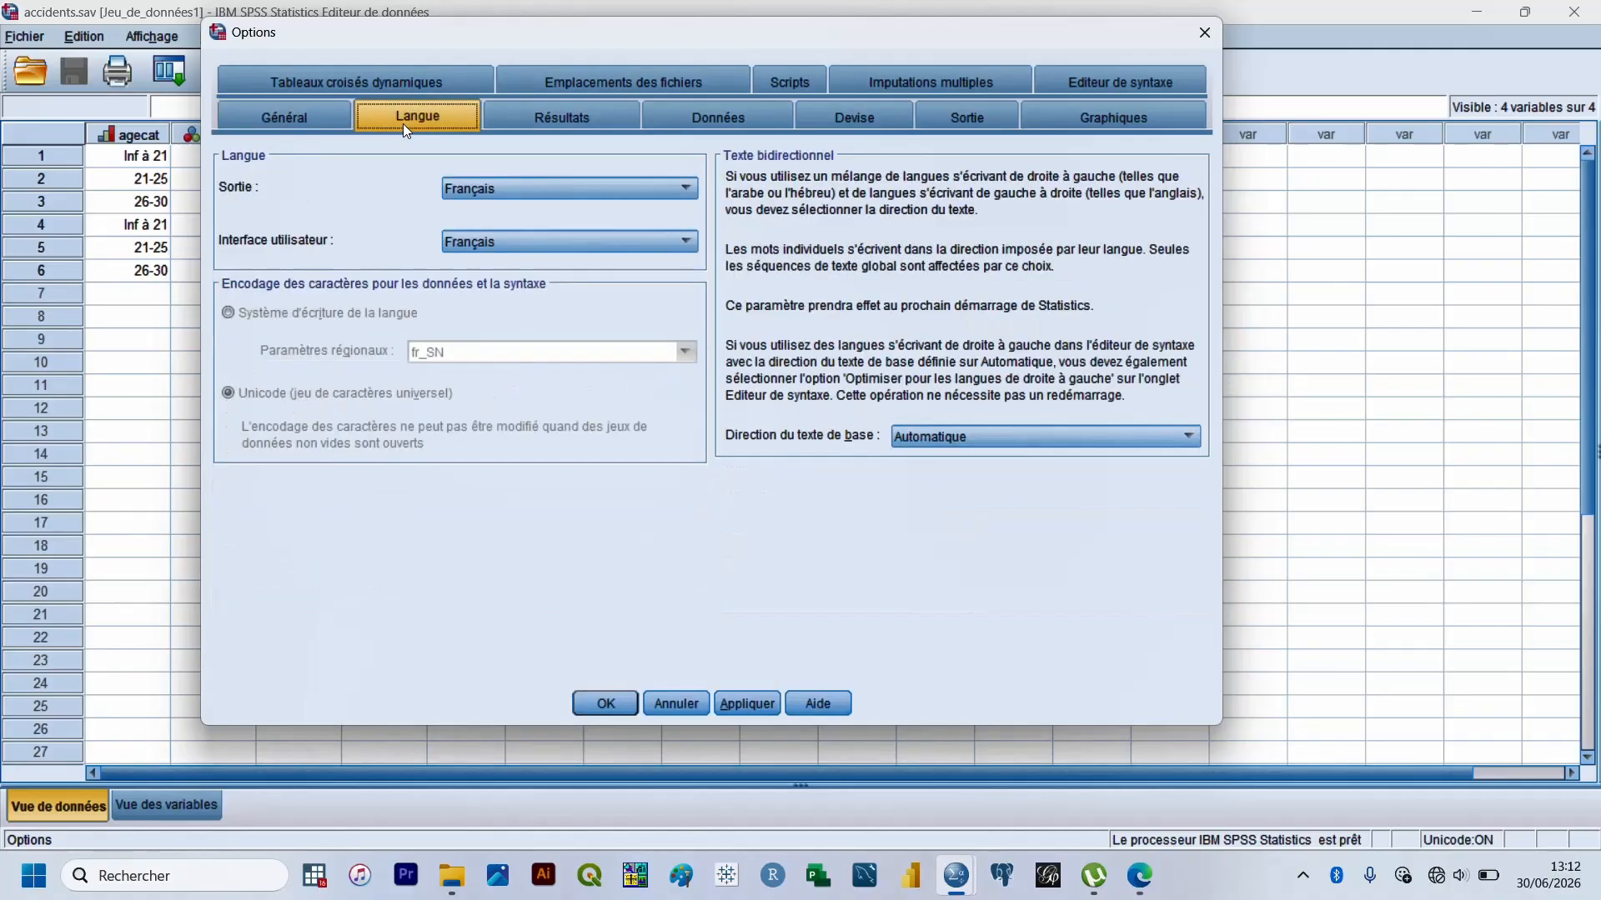
pyautogui.click(1194, 37)
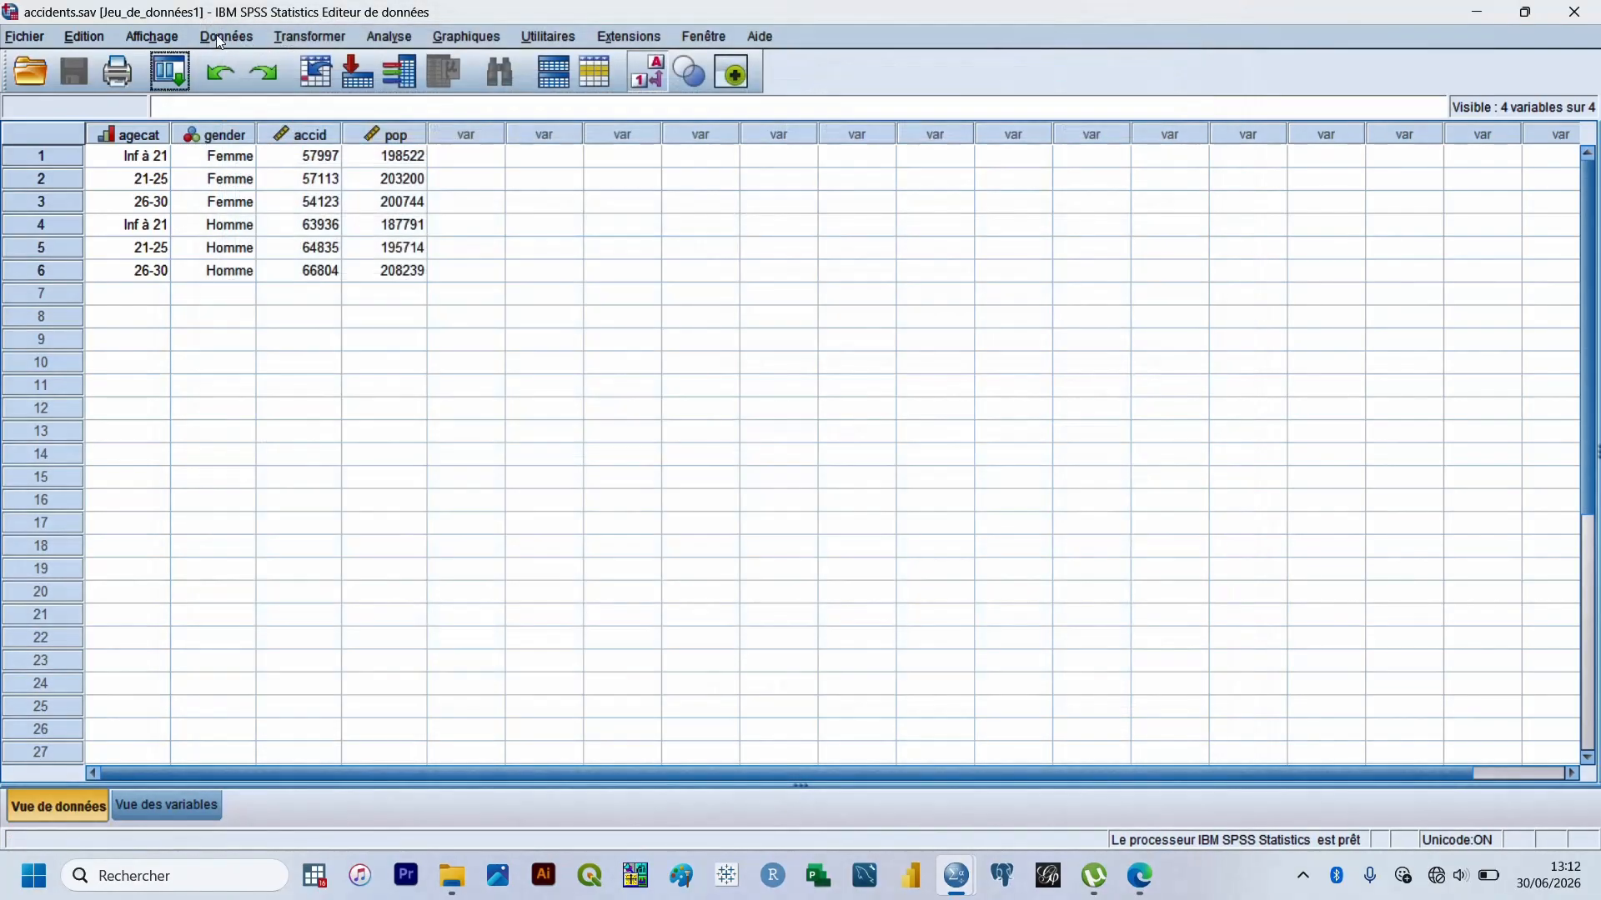
# Review the display commands and the data management commands, such as sorting, transposing, merging, restructuring and aggregating
pyautogui.click(175, 35)
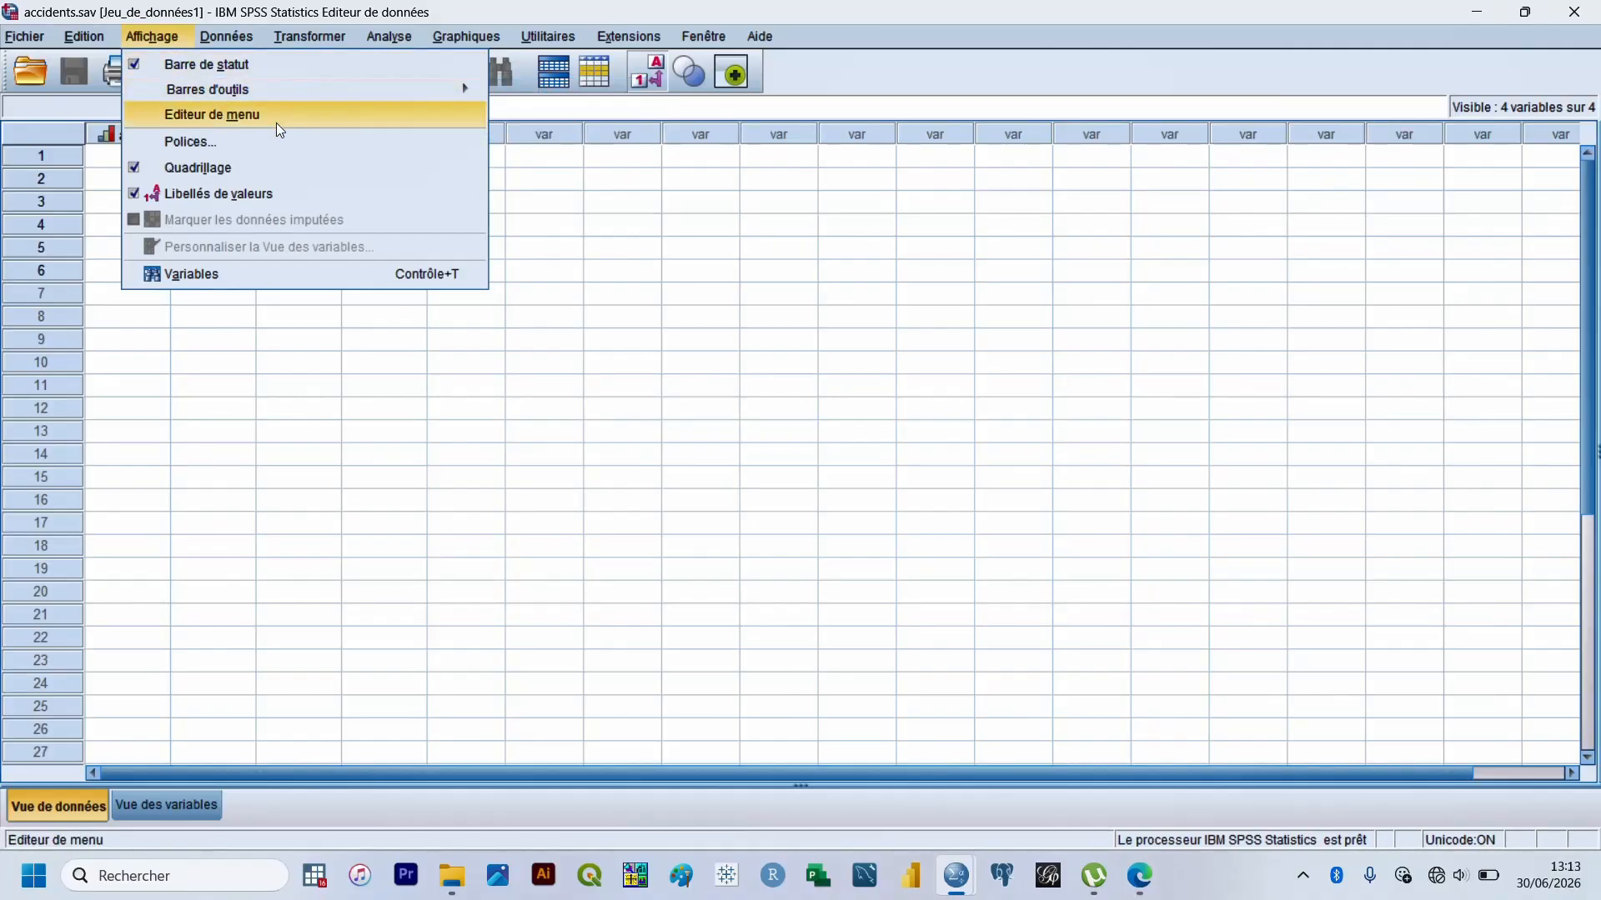
pyautogui.click(226, 36)
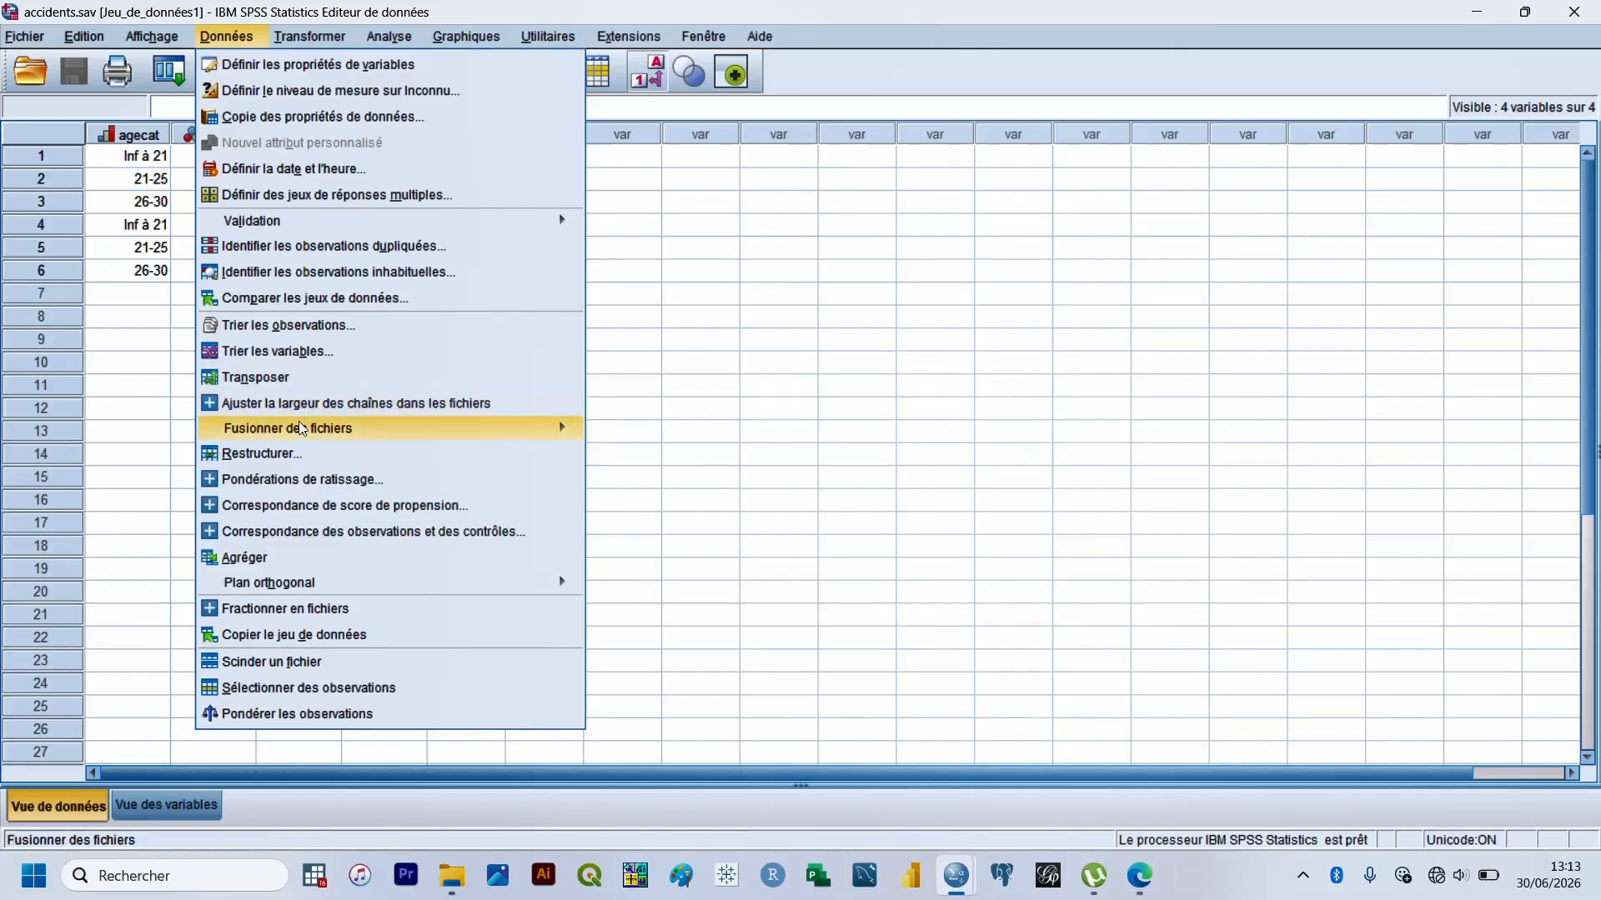
pyautogui.moveTo(300, 427)
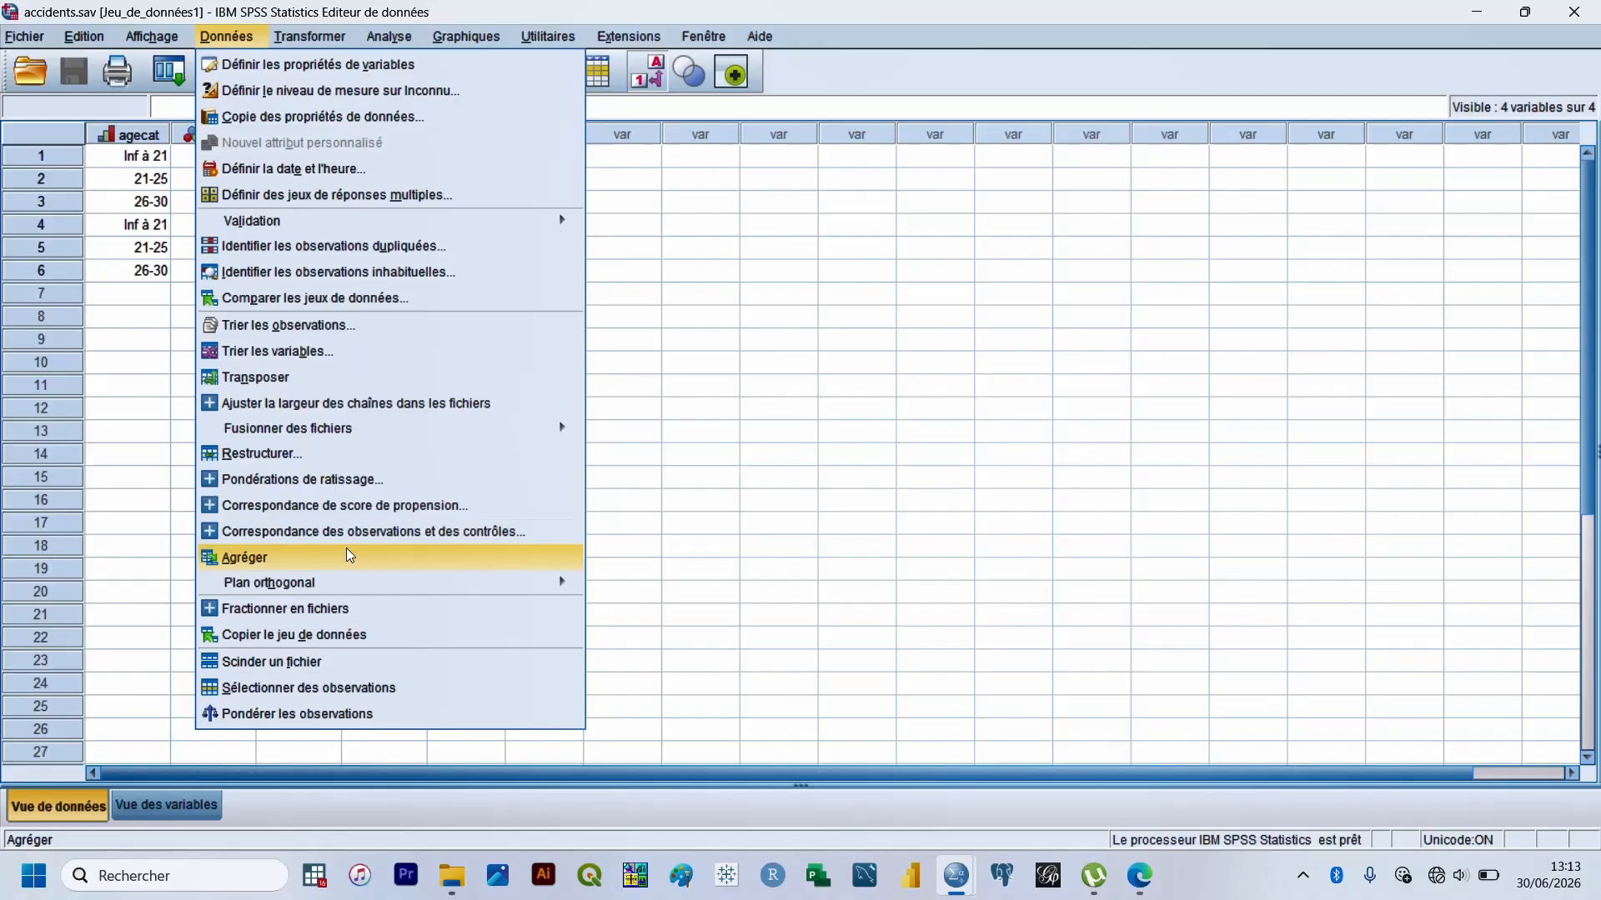
# Examine the available statistical analyses, from reports, descriptive statistics and tables to mean comparison, regression, log-linear models, classification and nonparametric tests
pyautogui.moveTo(344, 40)
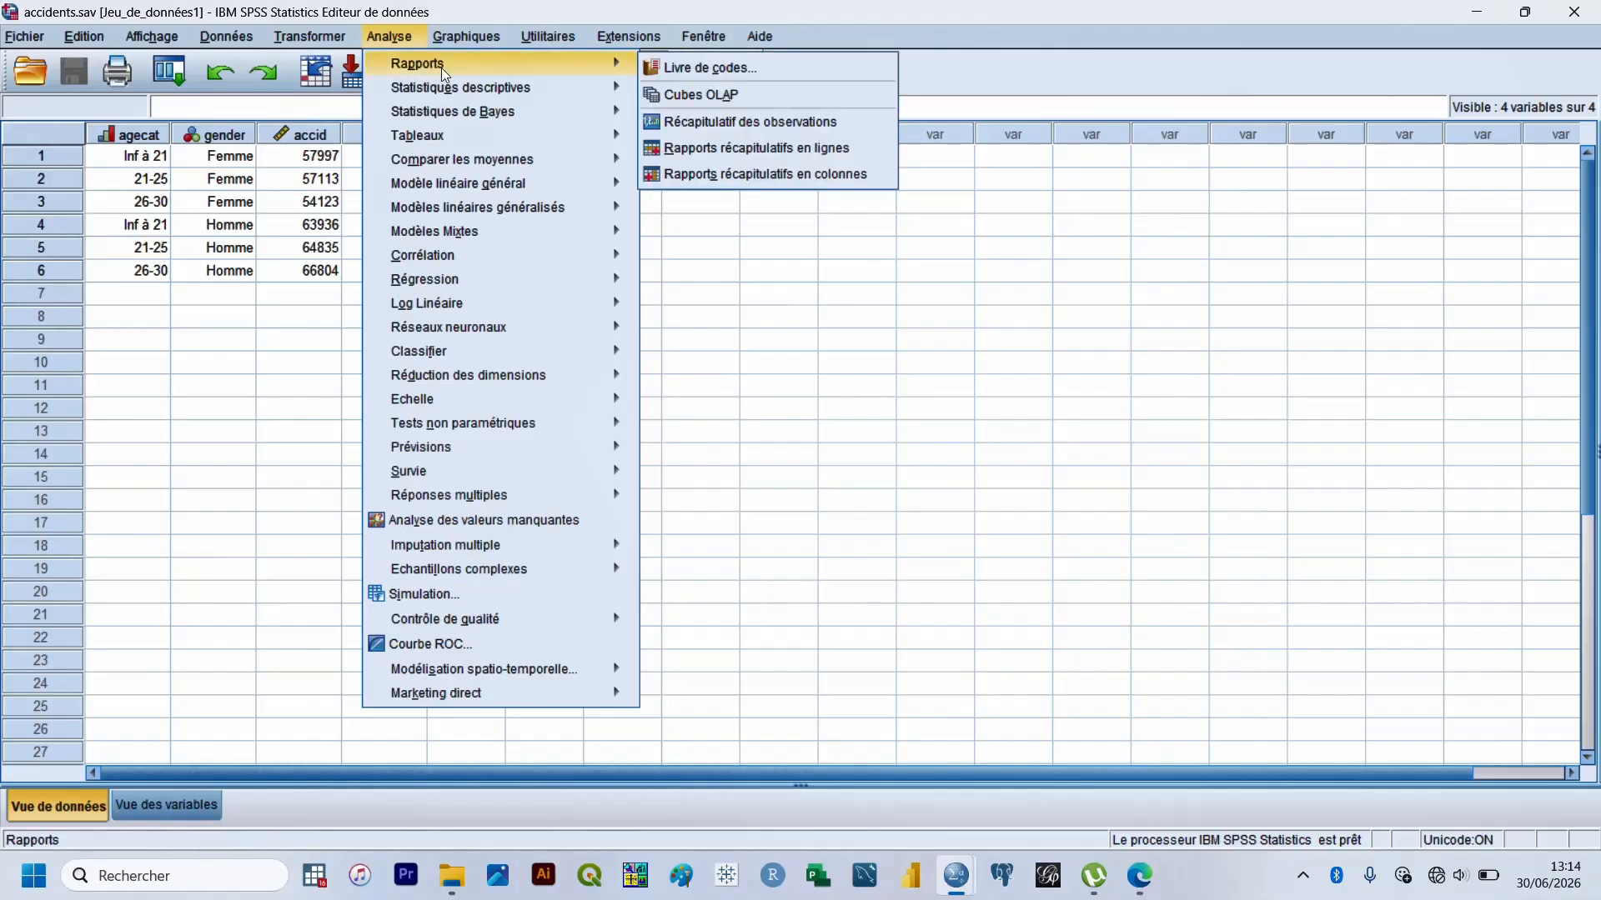
pyautogui.moveTo(467, 93)
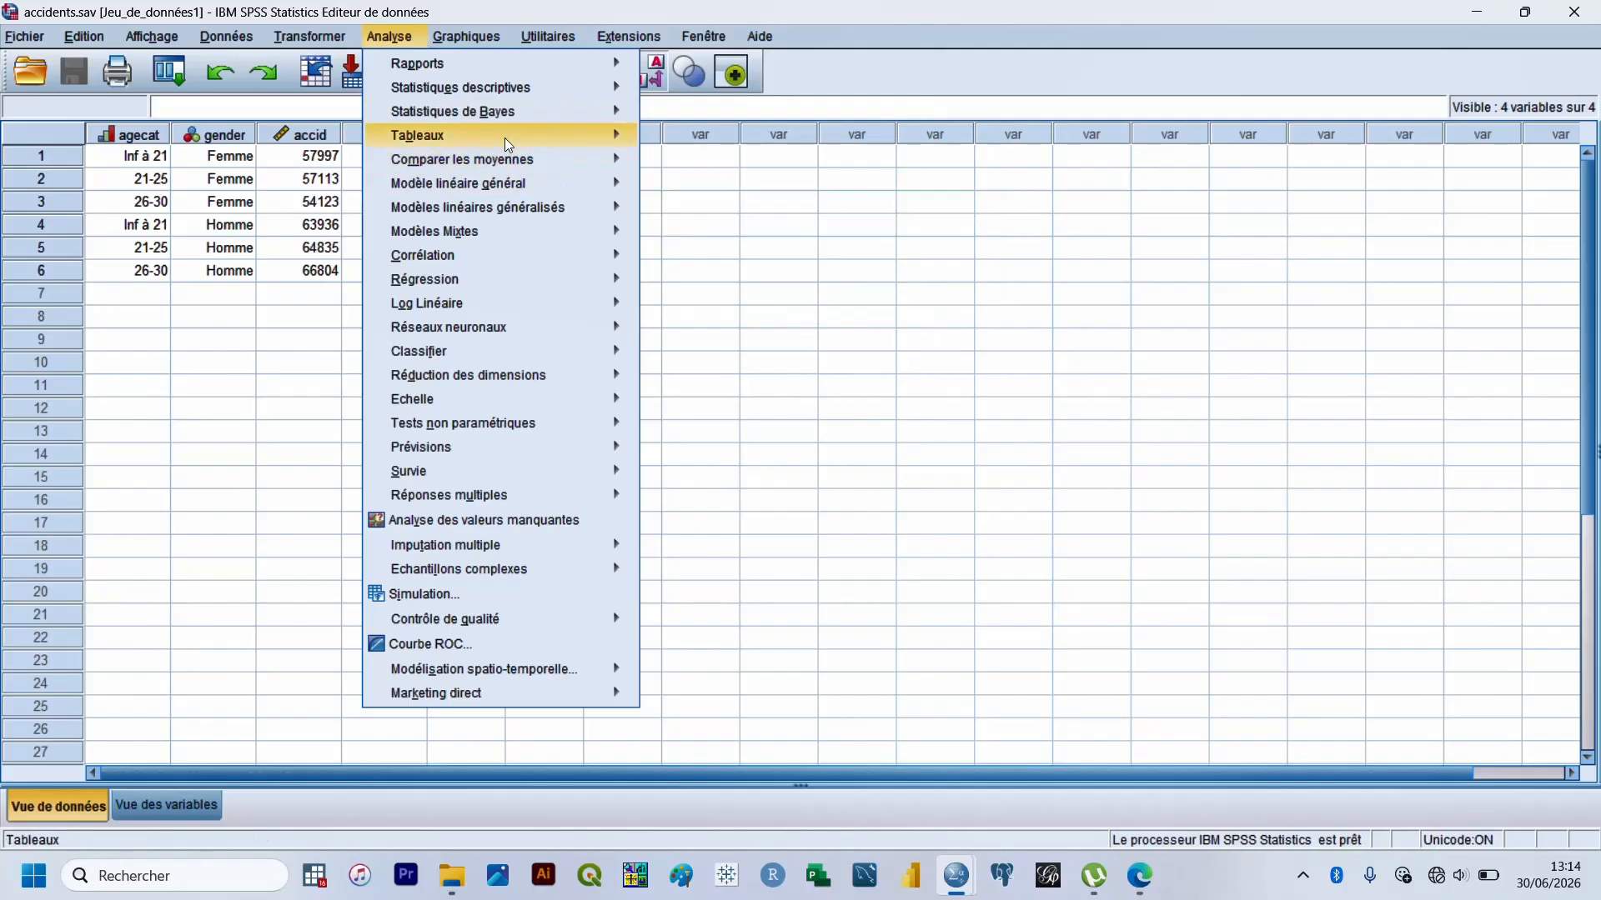
pyautogui.moveTo(508, 143)
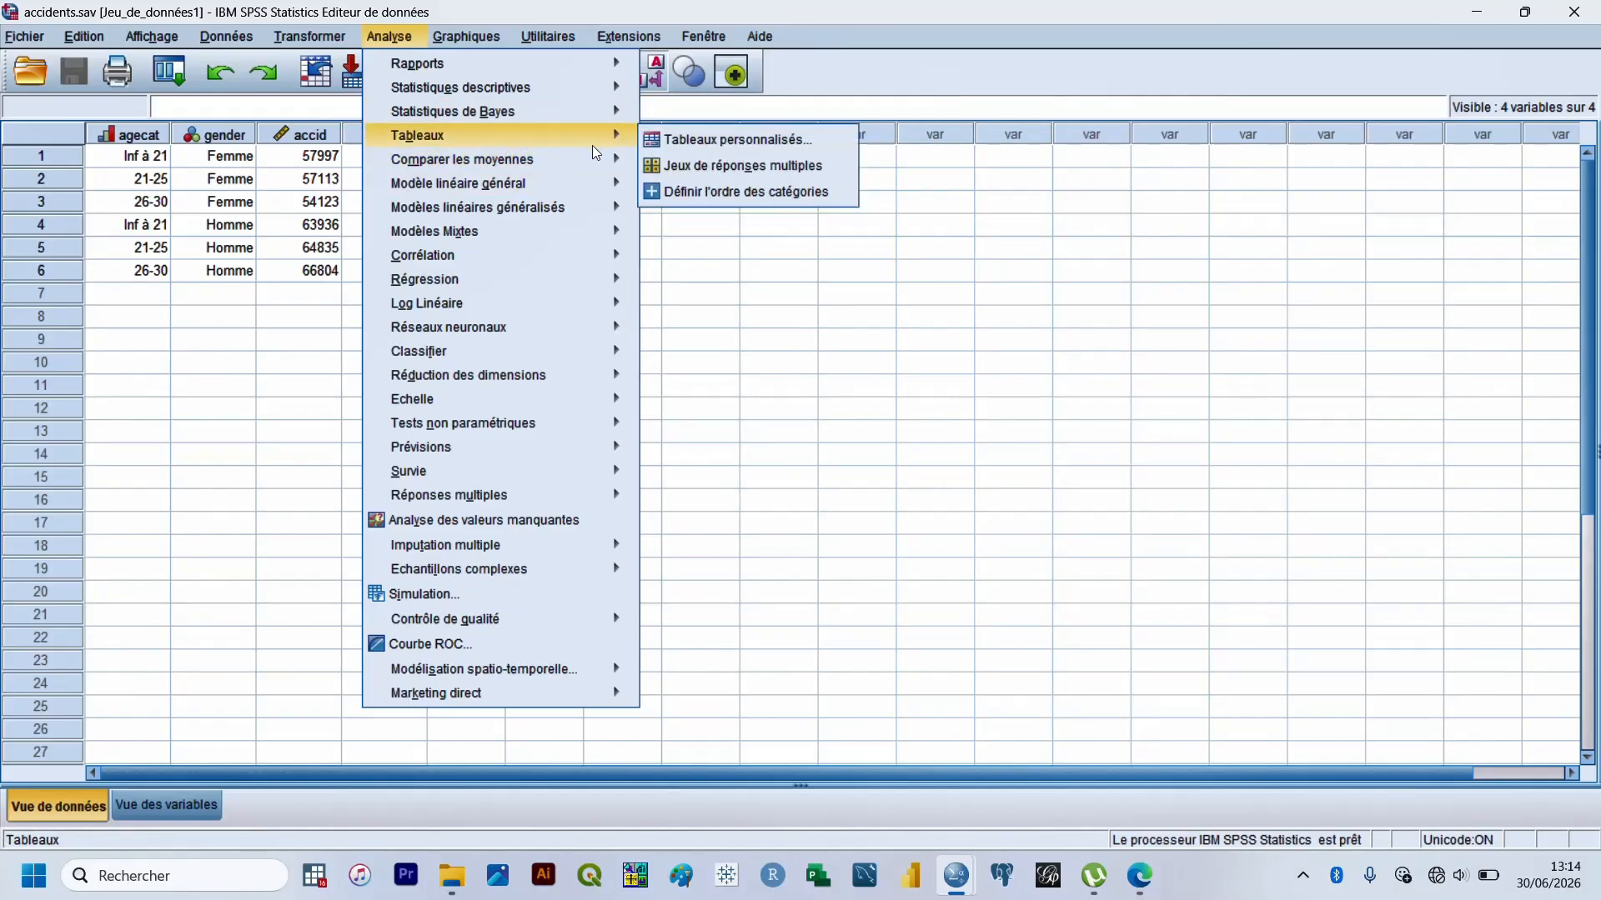
pyautogui.moveTo(554, 161)
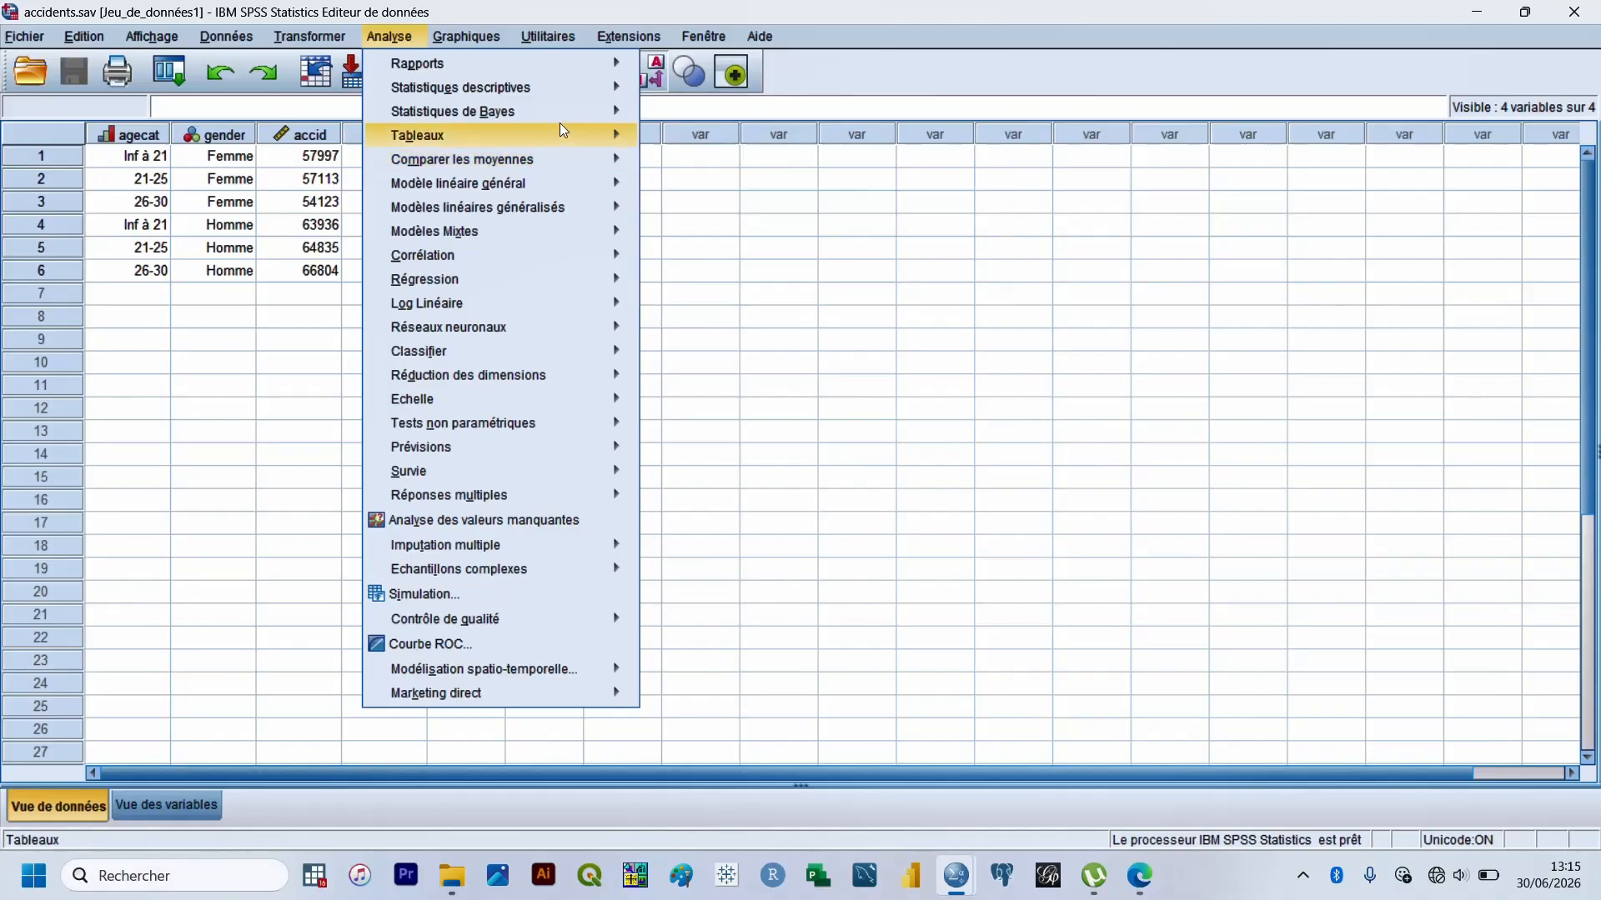
pyautogui.moveTo(523, 183)
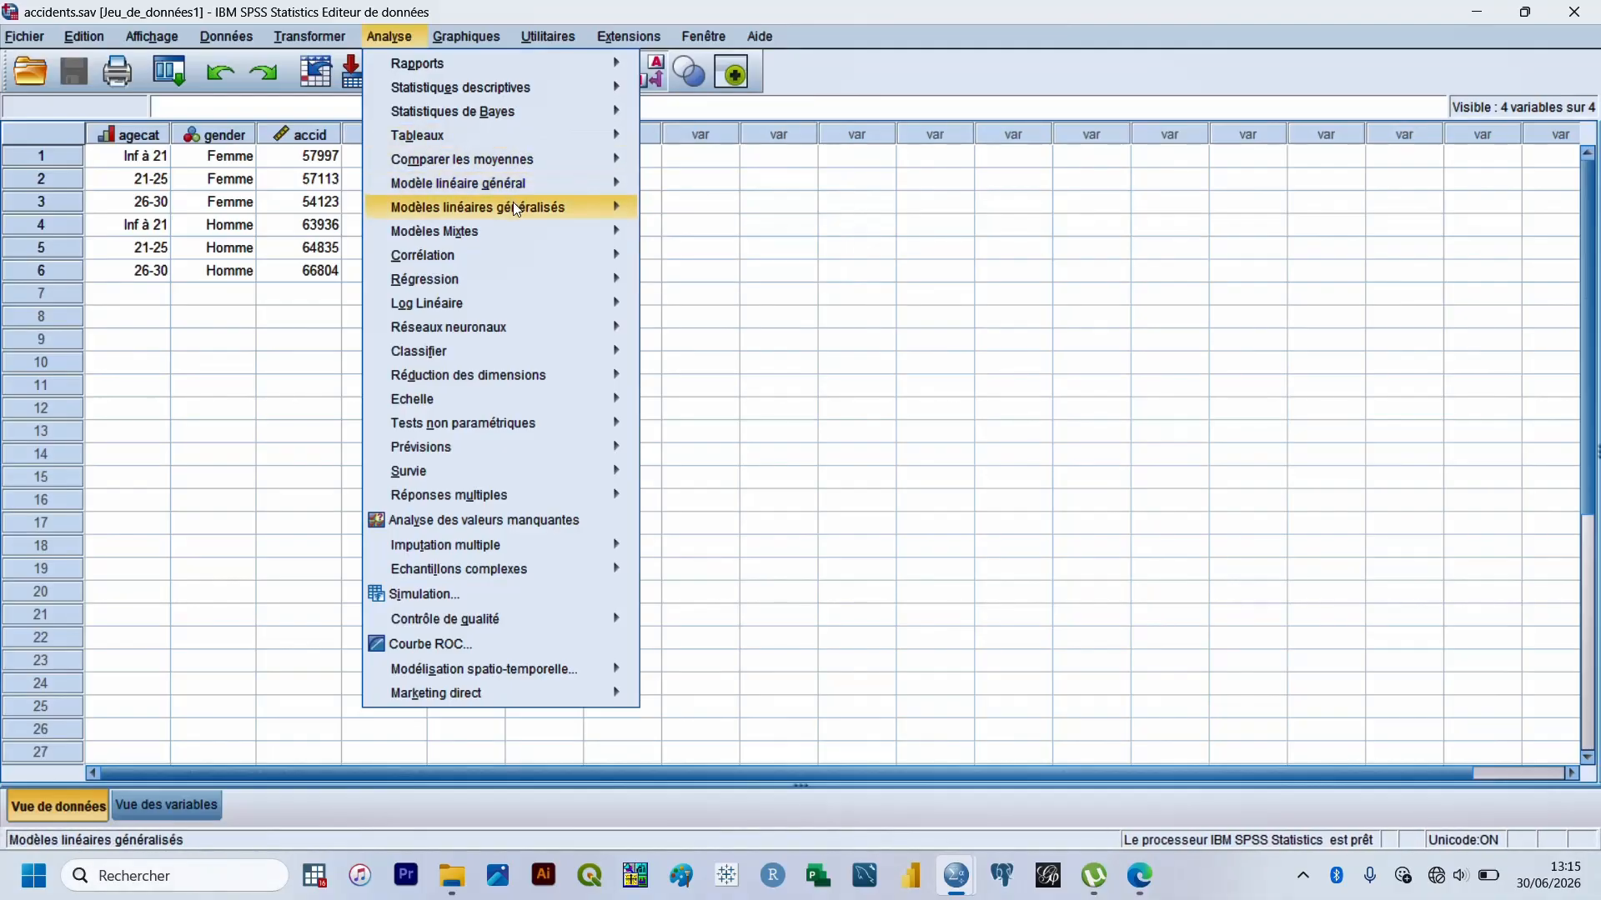
pyautogui.moveTo(513, 261)
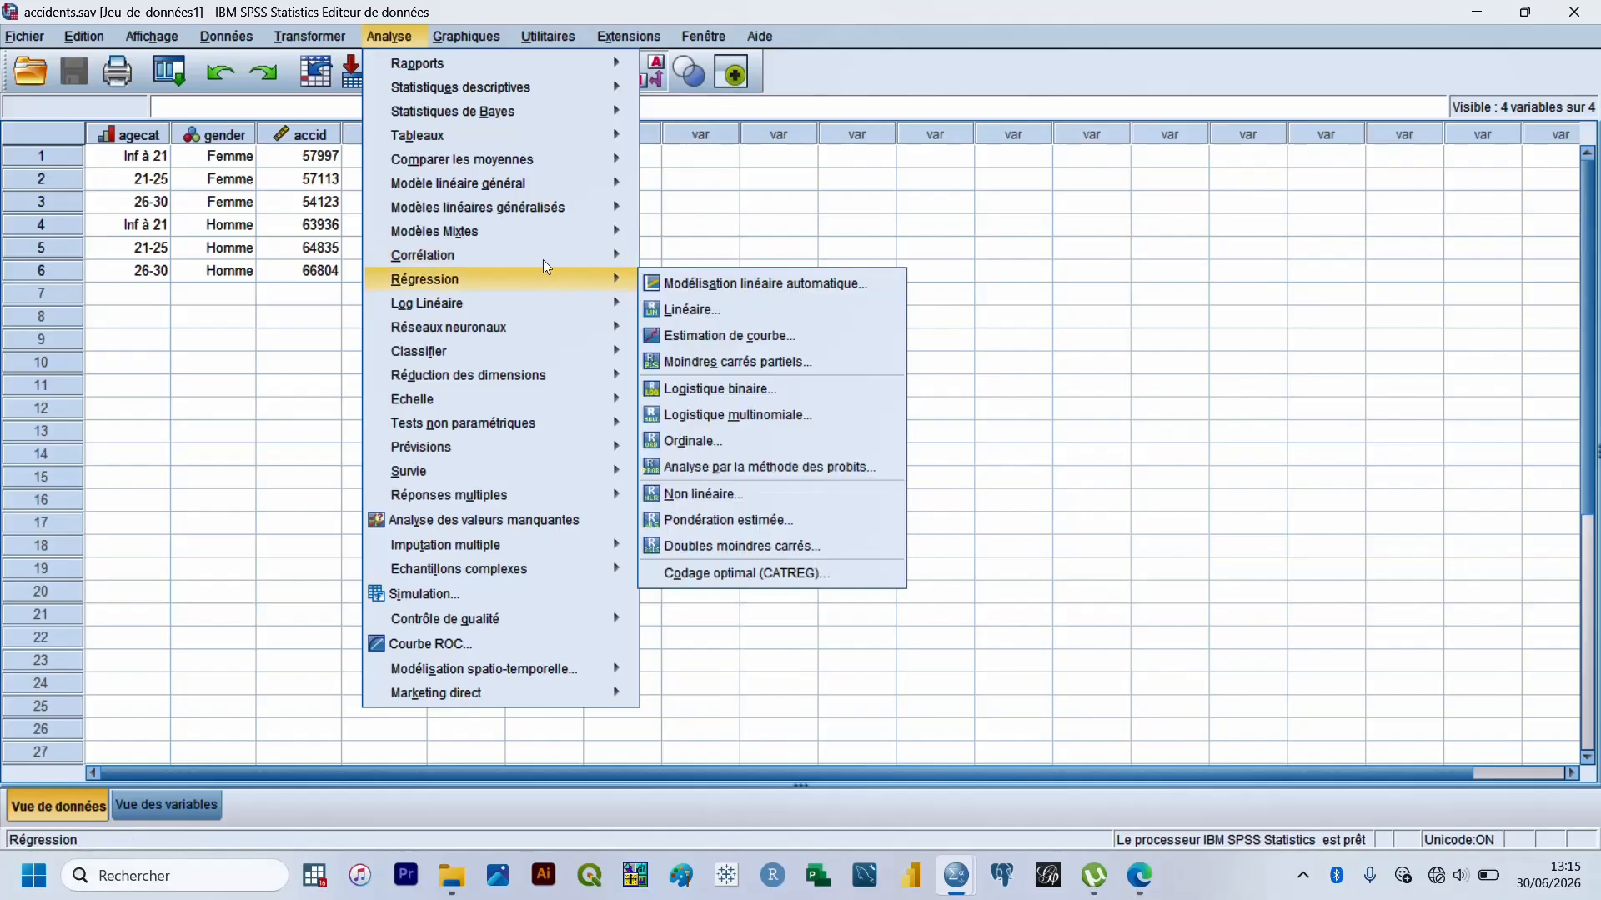
pyautogui.moveTo(547, 284)
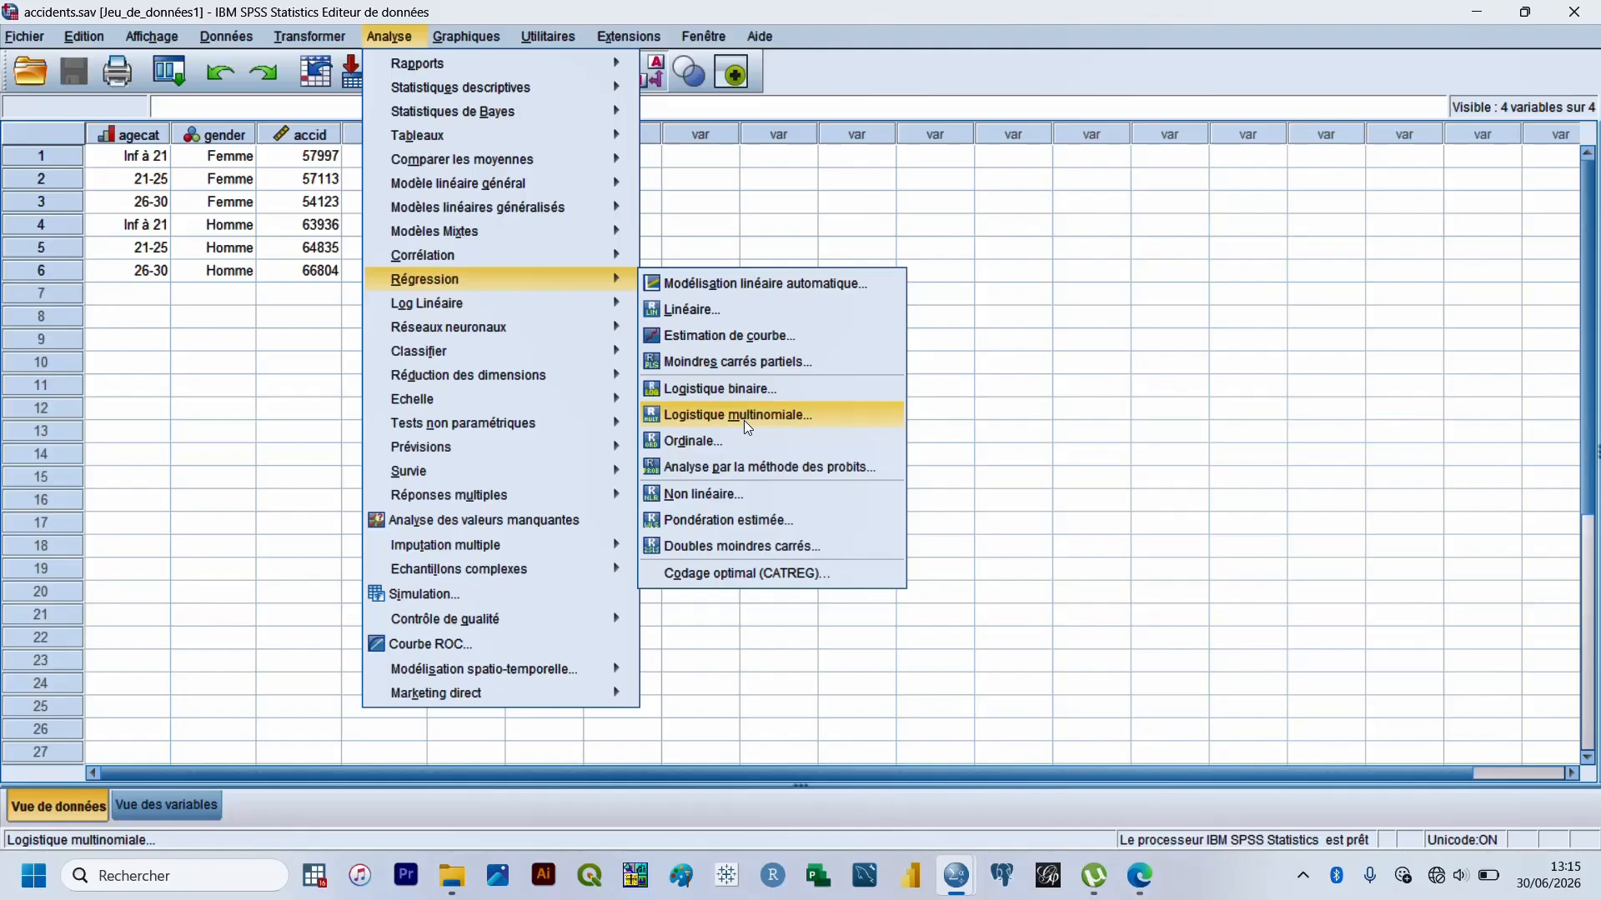
pyautogui.moveTo(536, 311)
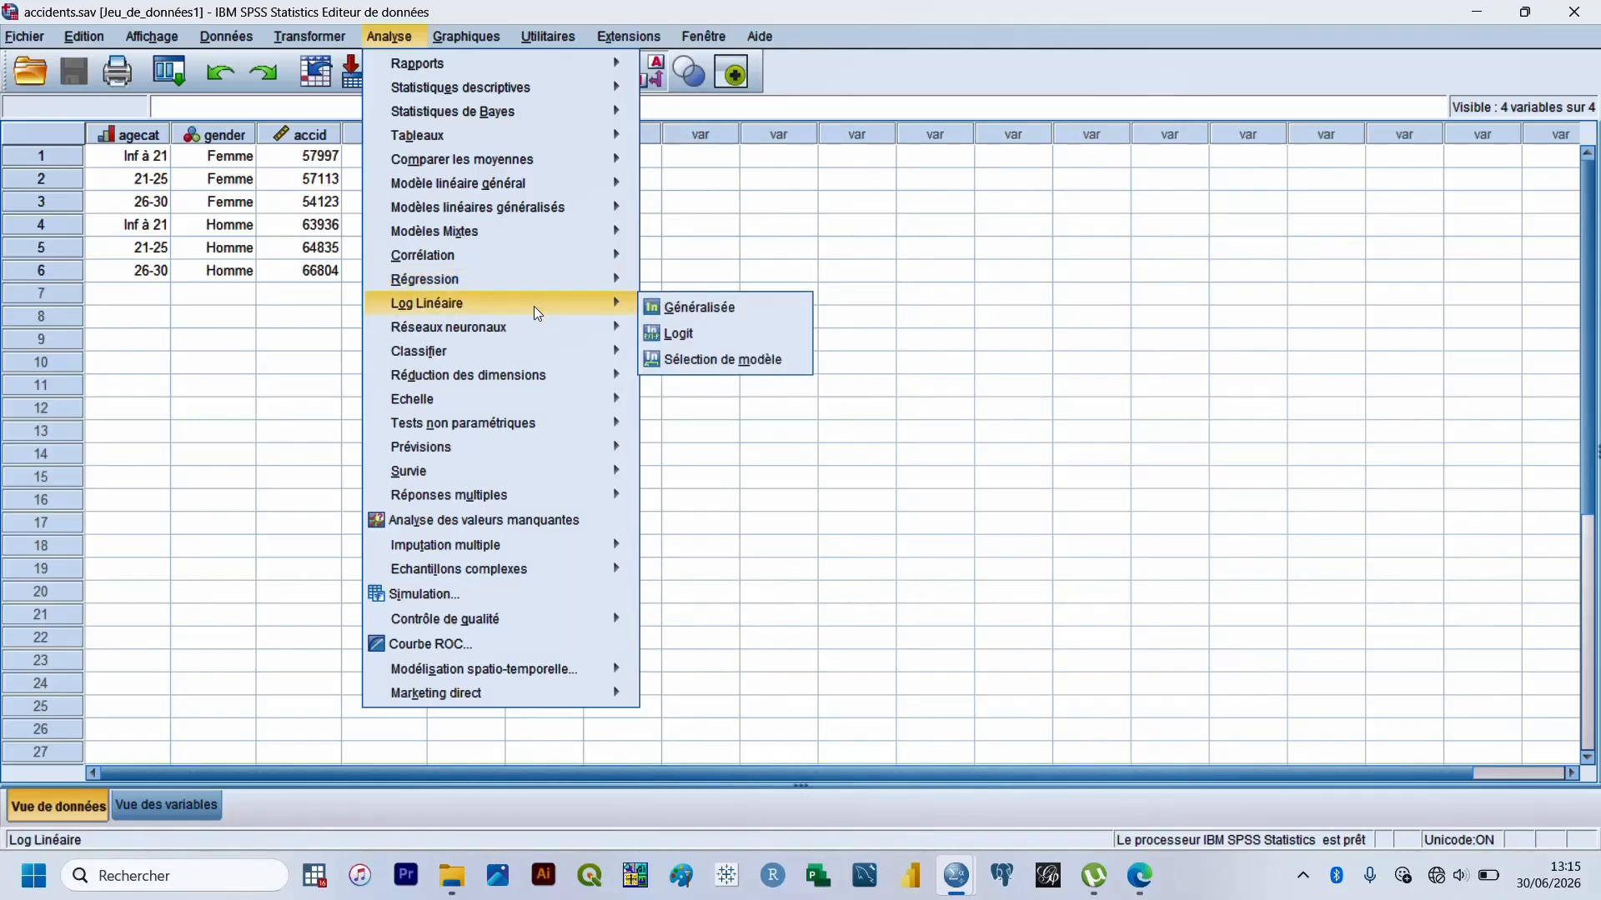
pyautogui.moveTo(522, 352)
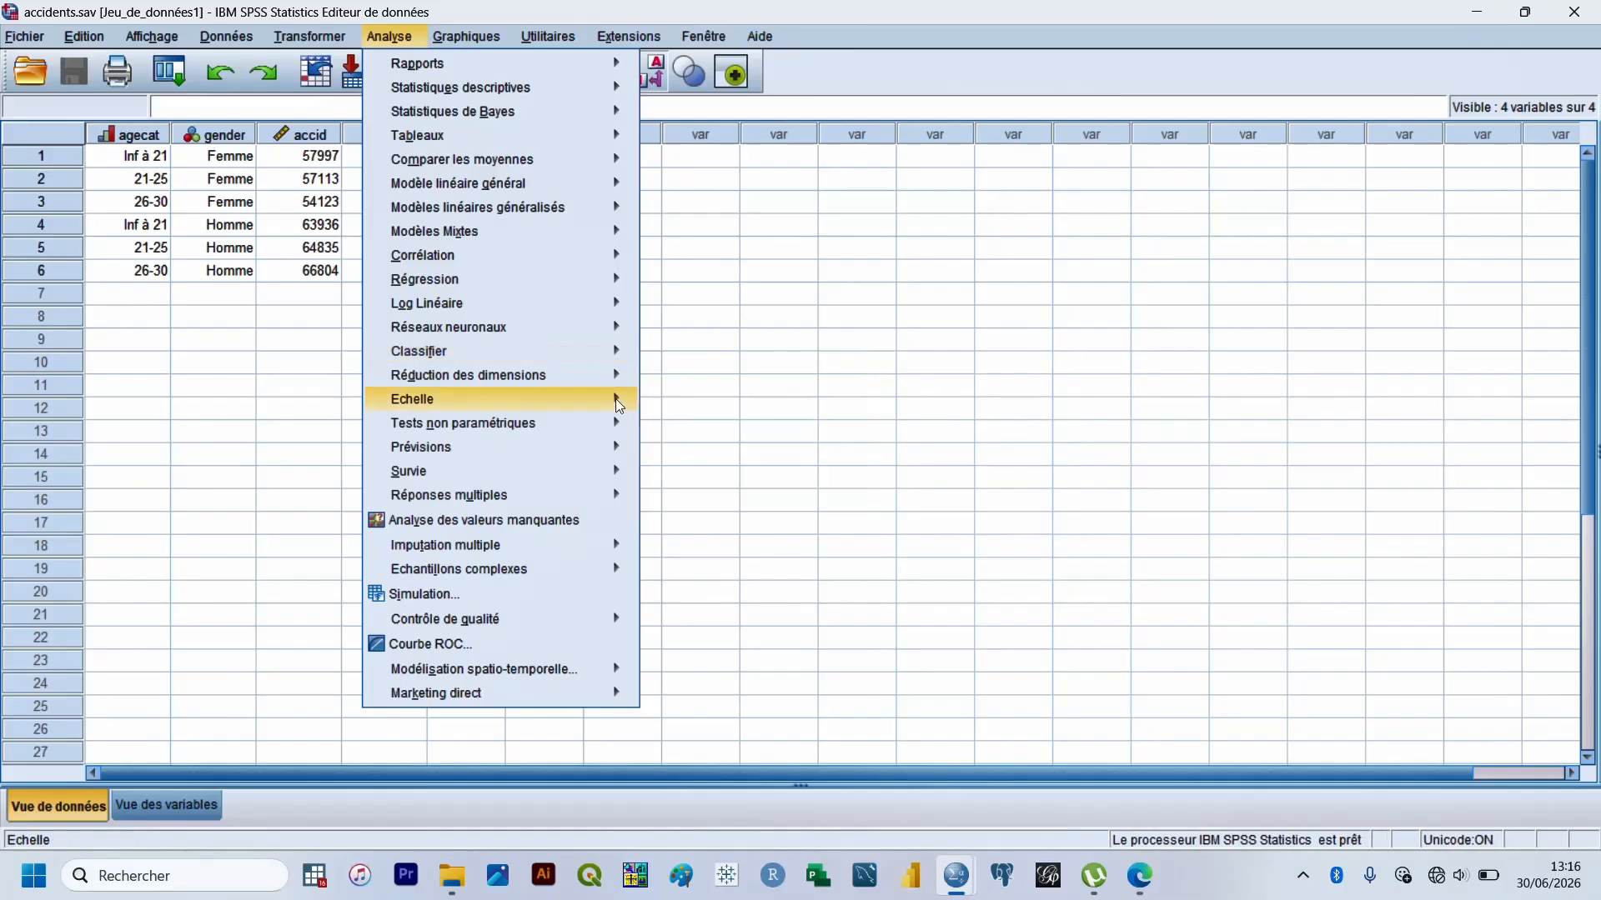
pyautogui.moveTo(551, 375)
pyautogui.moveTo(538, 434)
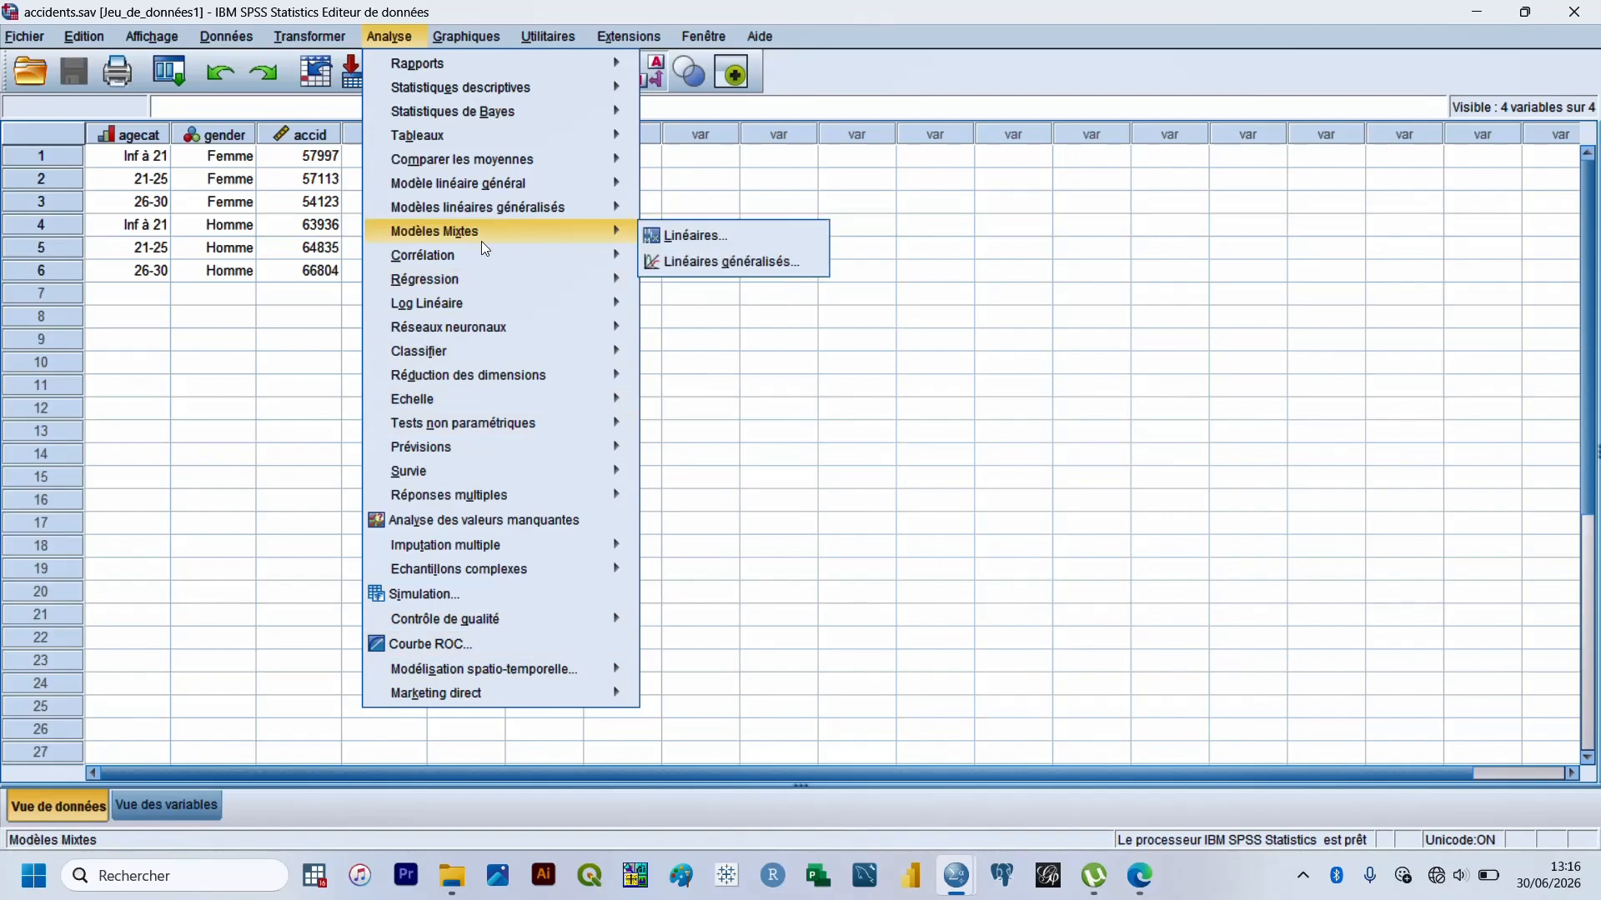
# Review the chart-building commands and the utility commands, and return to the data grid
pyautogui.moveTo(490, 27)
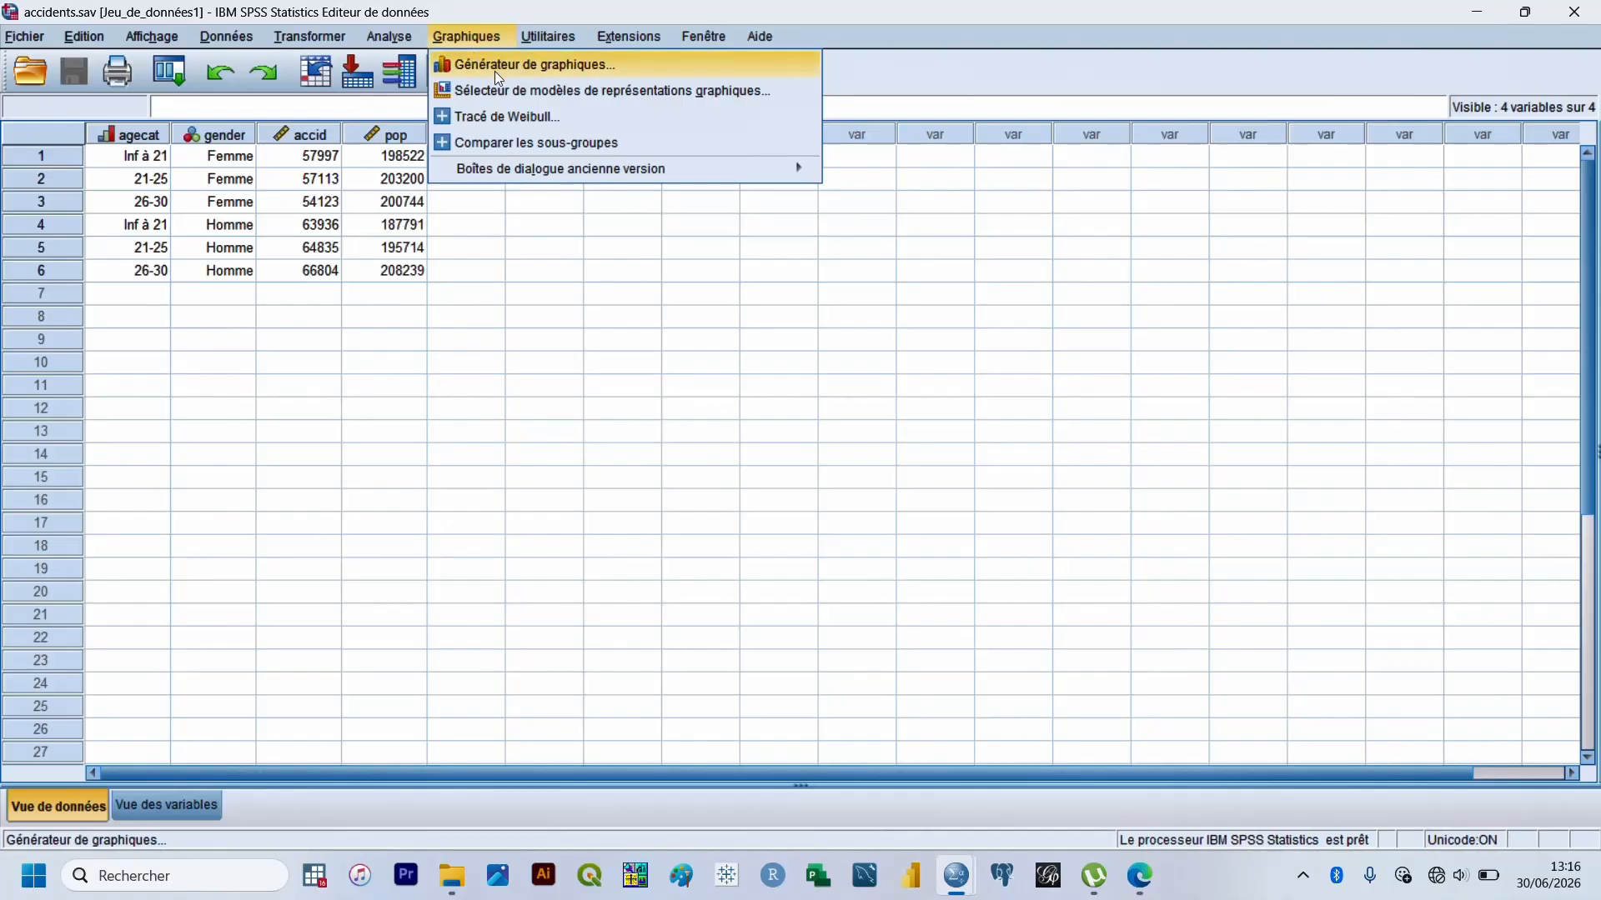
pyautogui.moveTo(544, 43)
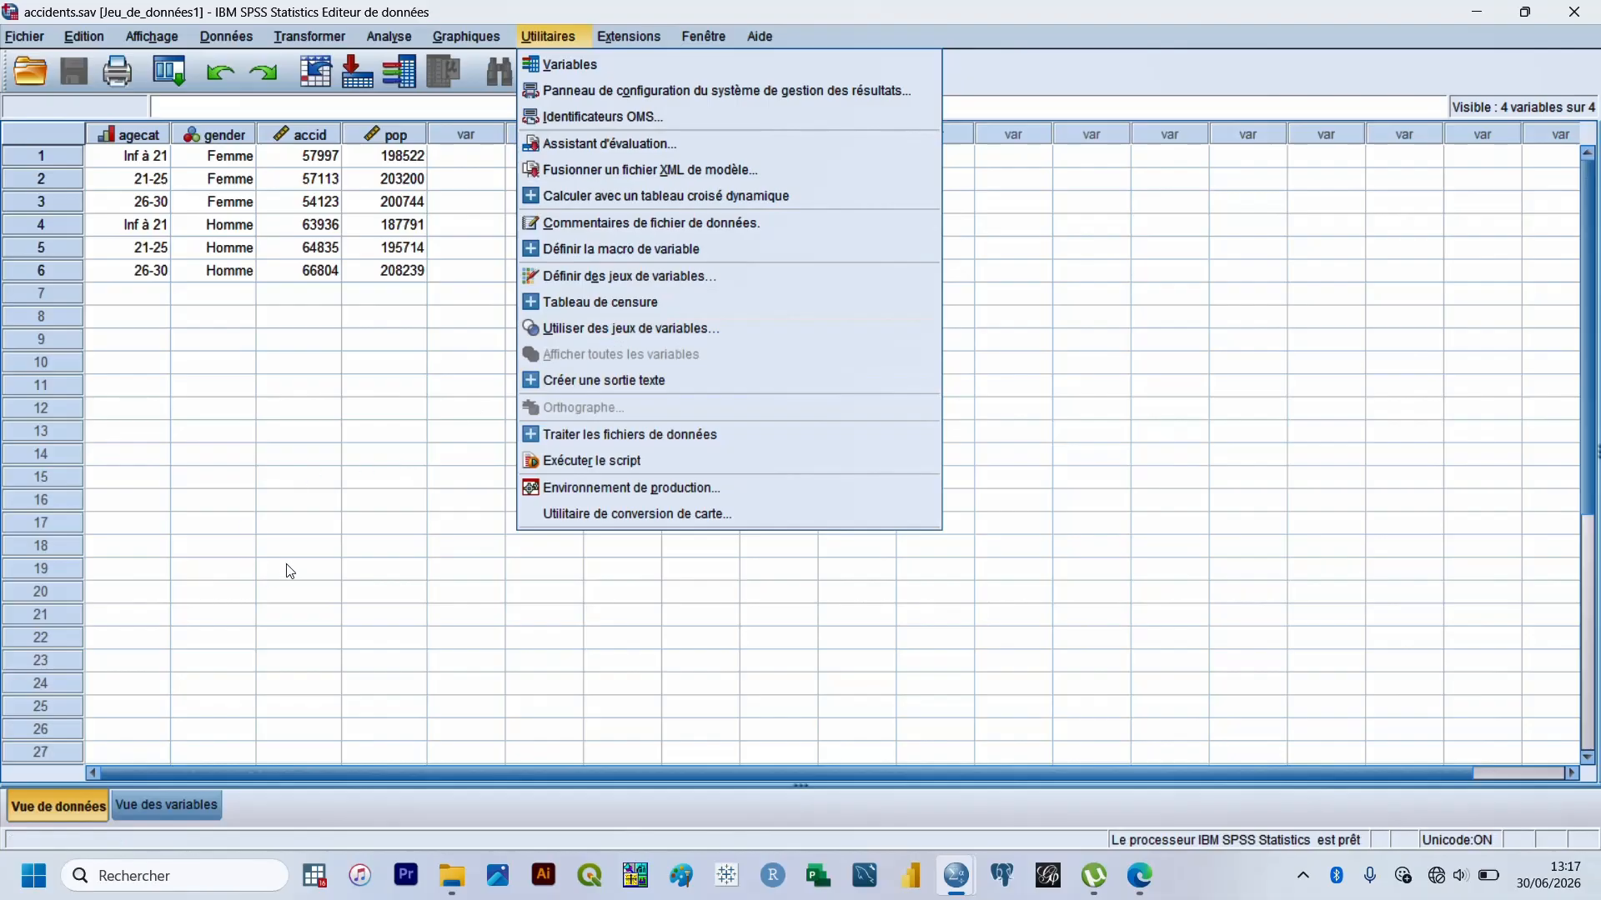
pyautogui.click(284, 420)
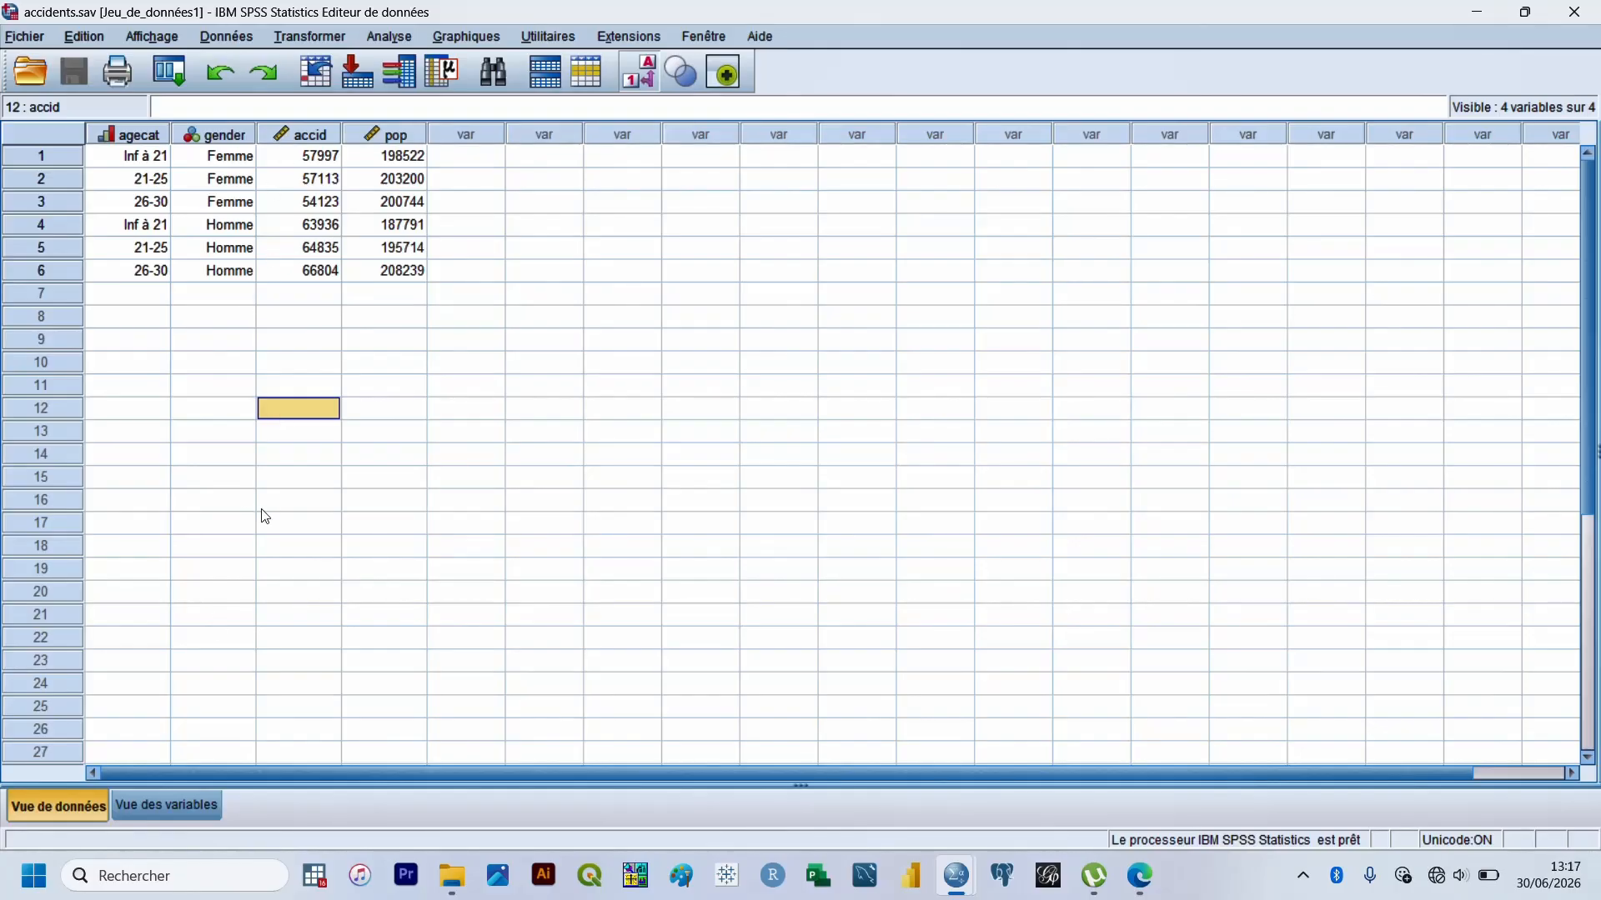
# Inspect the variable names and the type of agecat in Variable View, comparing the definitions with Data View
pyautogui.click(173, 804)
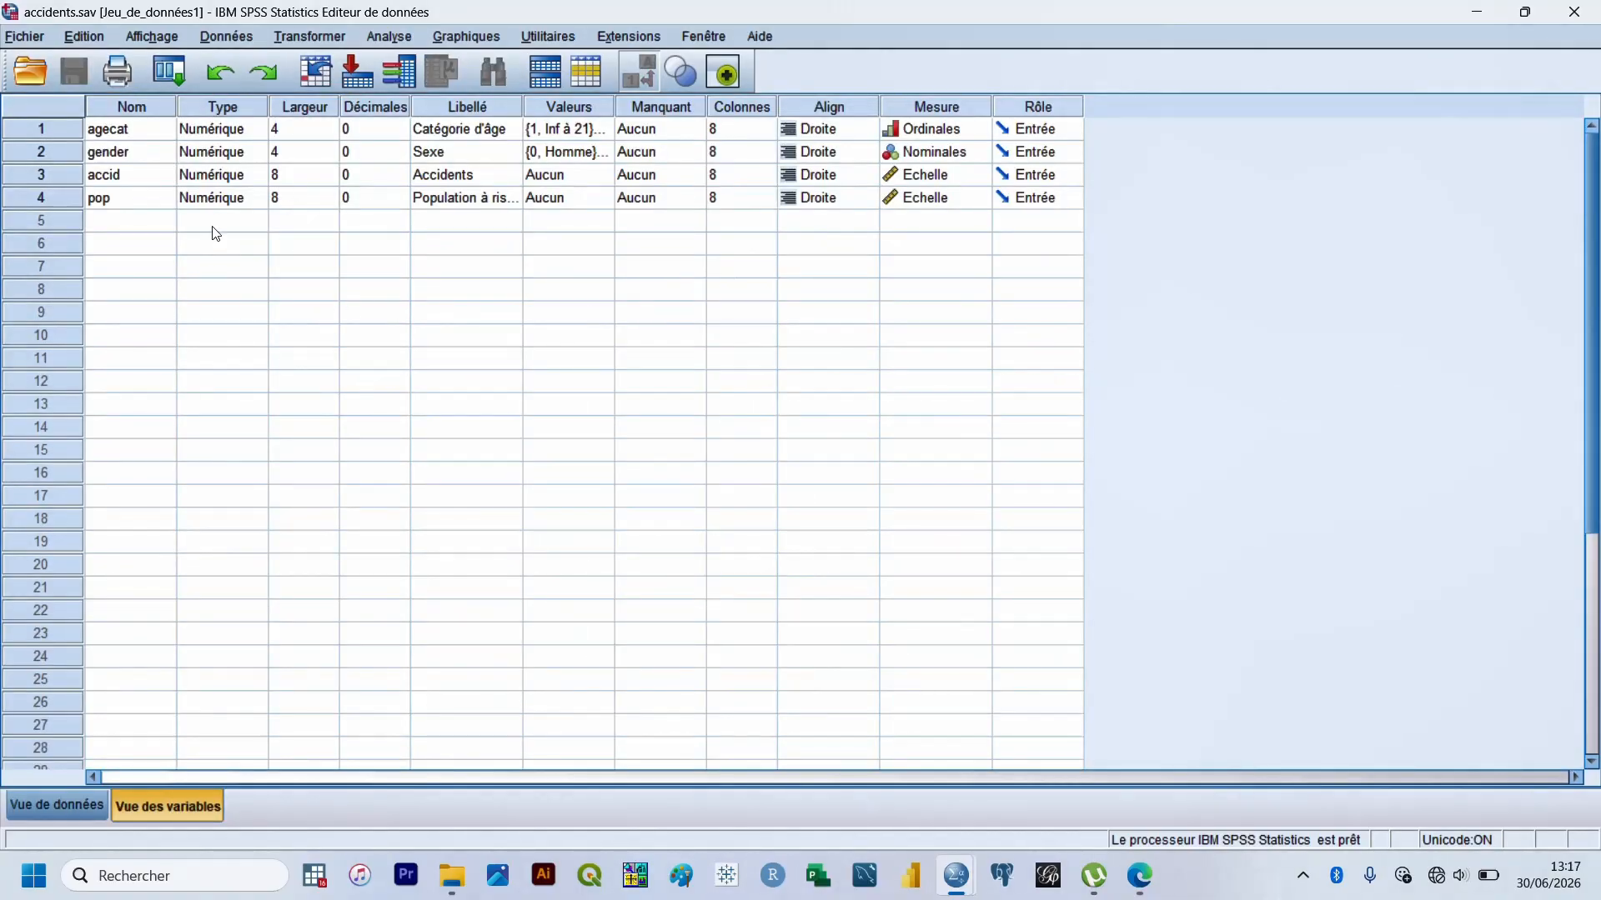
pyautogui.click(131, 159)
pyautogui.click(128, 179)
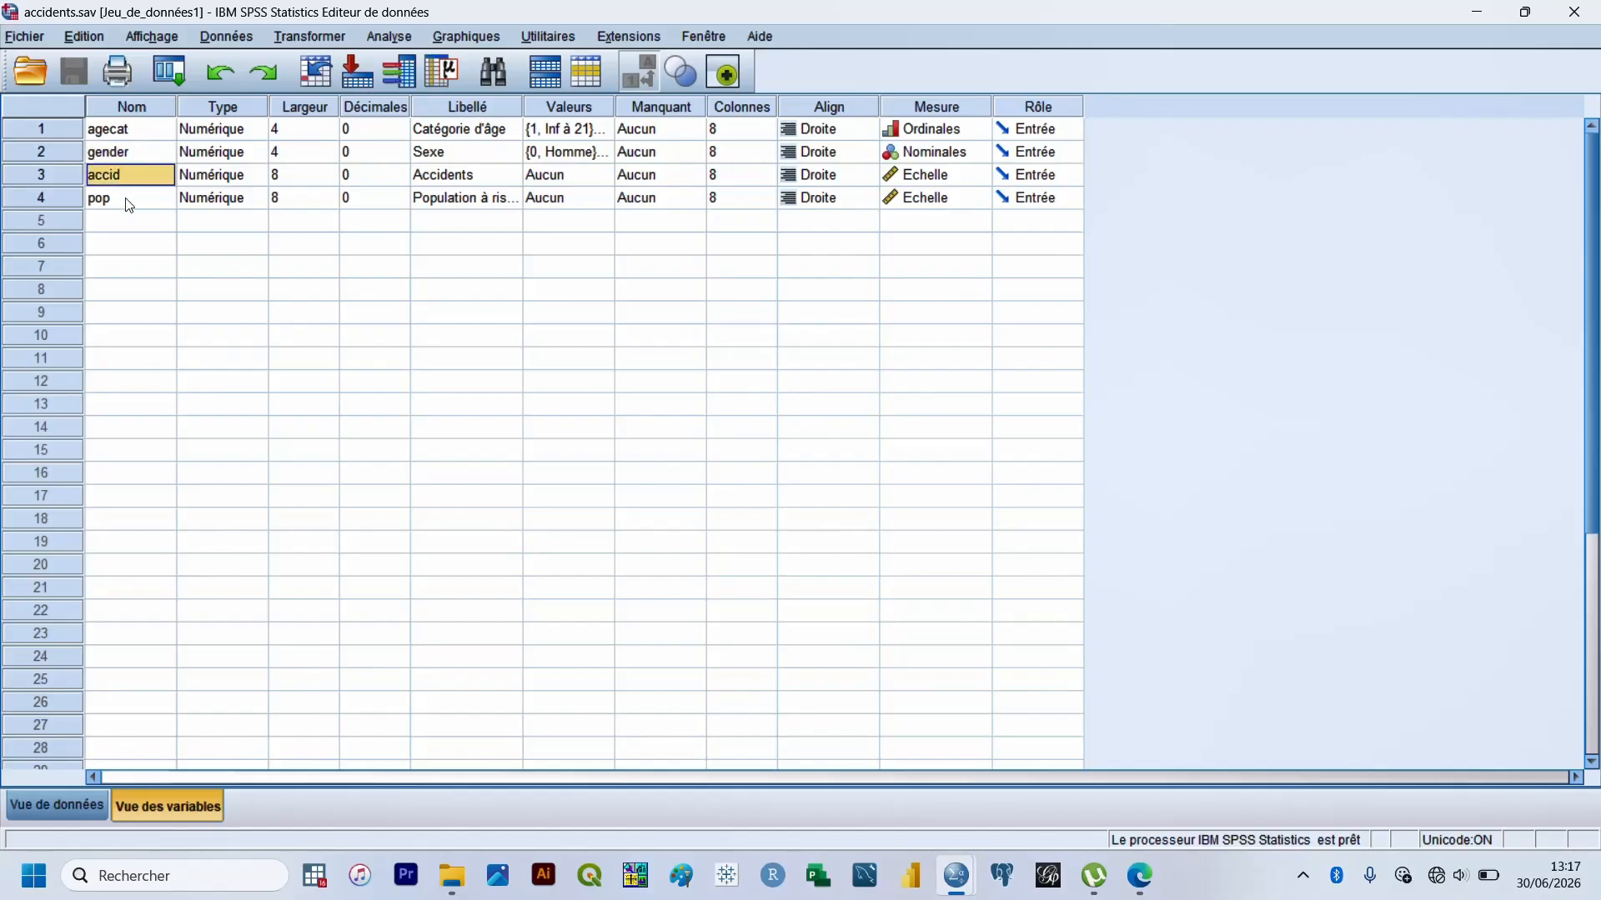
pyautogui.click(220, 129)
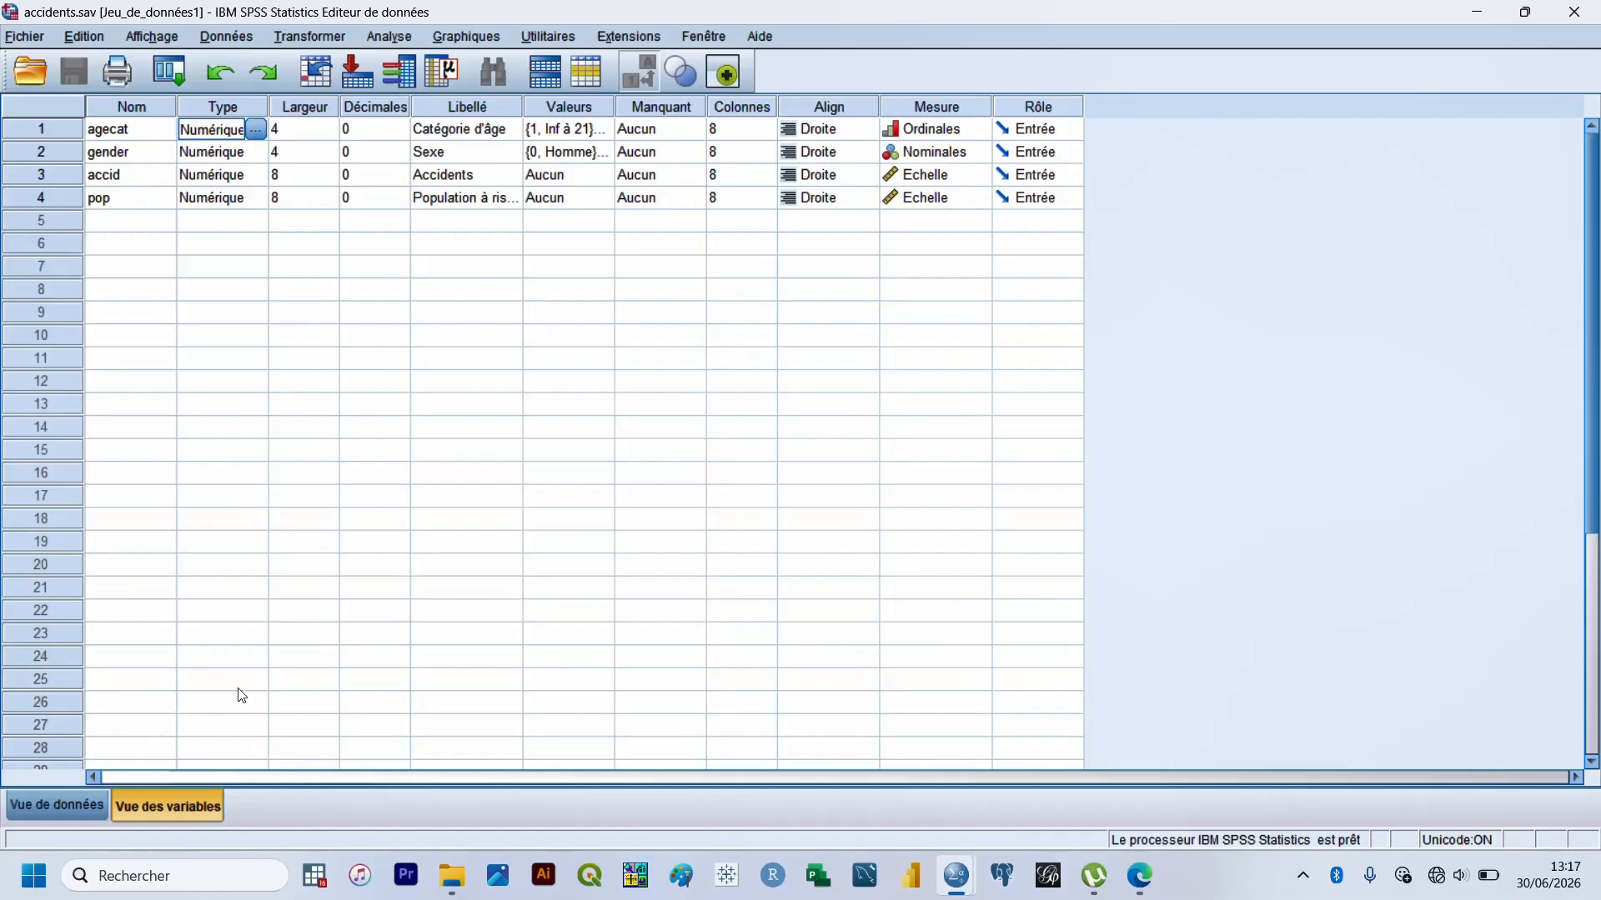
pyautogui.click(87, 803)
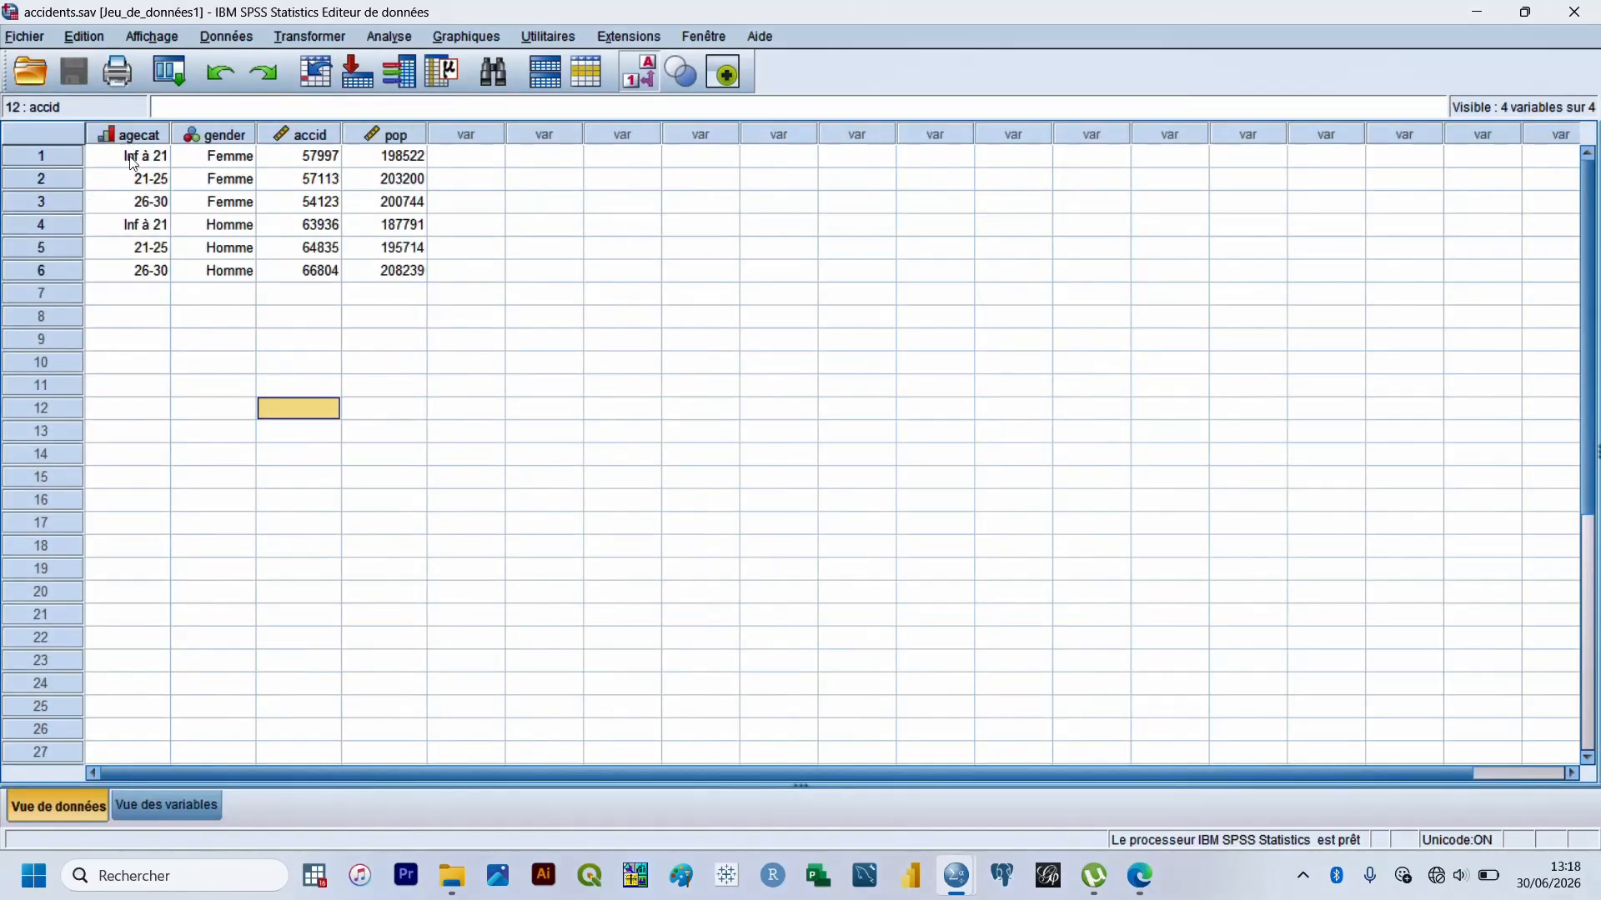
pyautogui.click(150, 824)
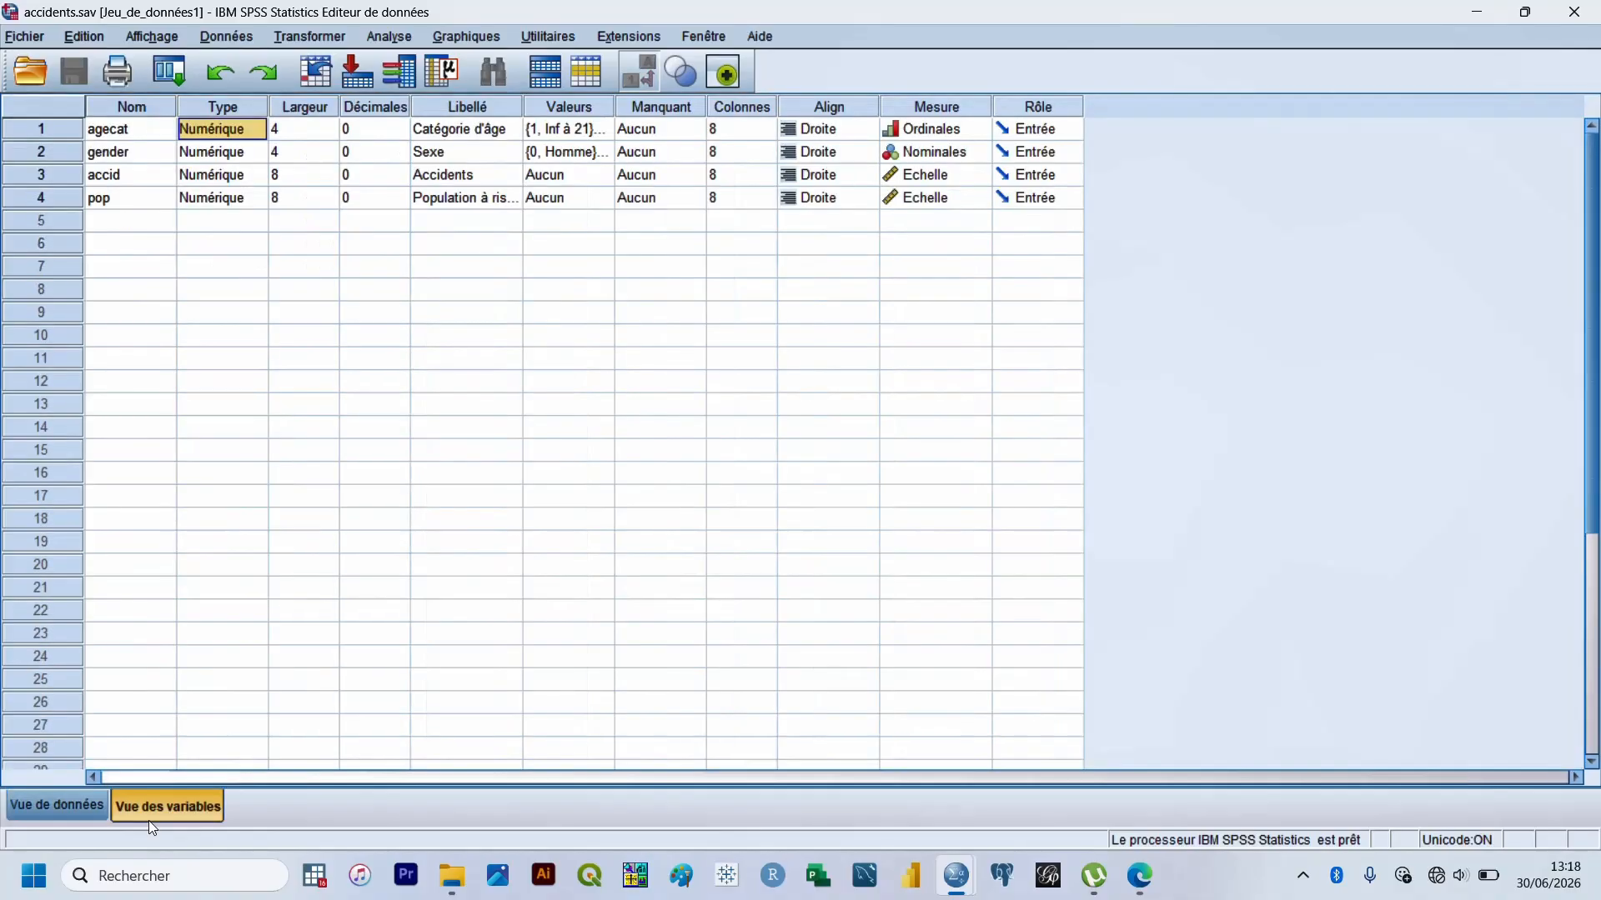
pyautogui.click(77, 816)
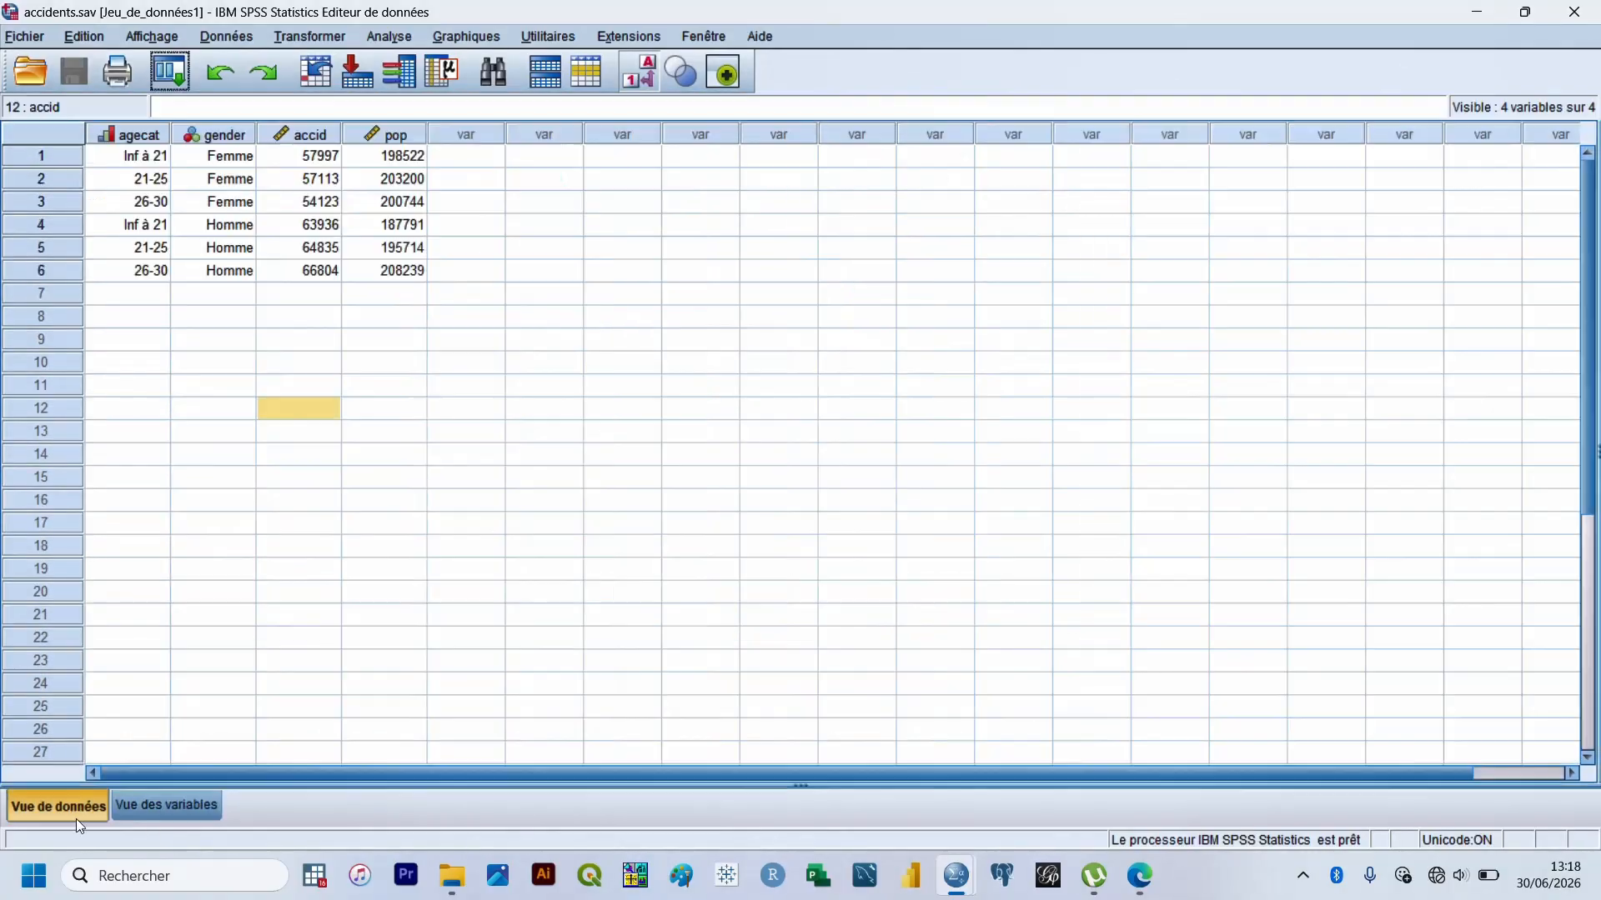
# Show the numeric codes behind agecat and gender in Data View, and restore the value labels
pyautogui.click(639, 72)
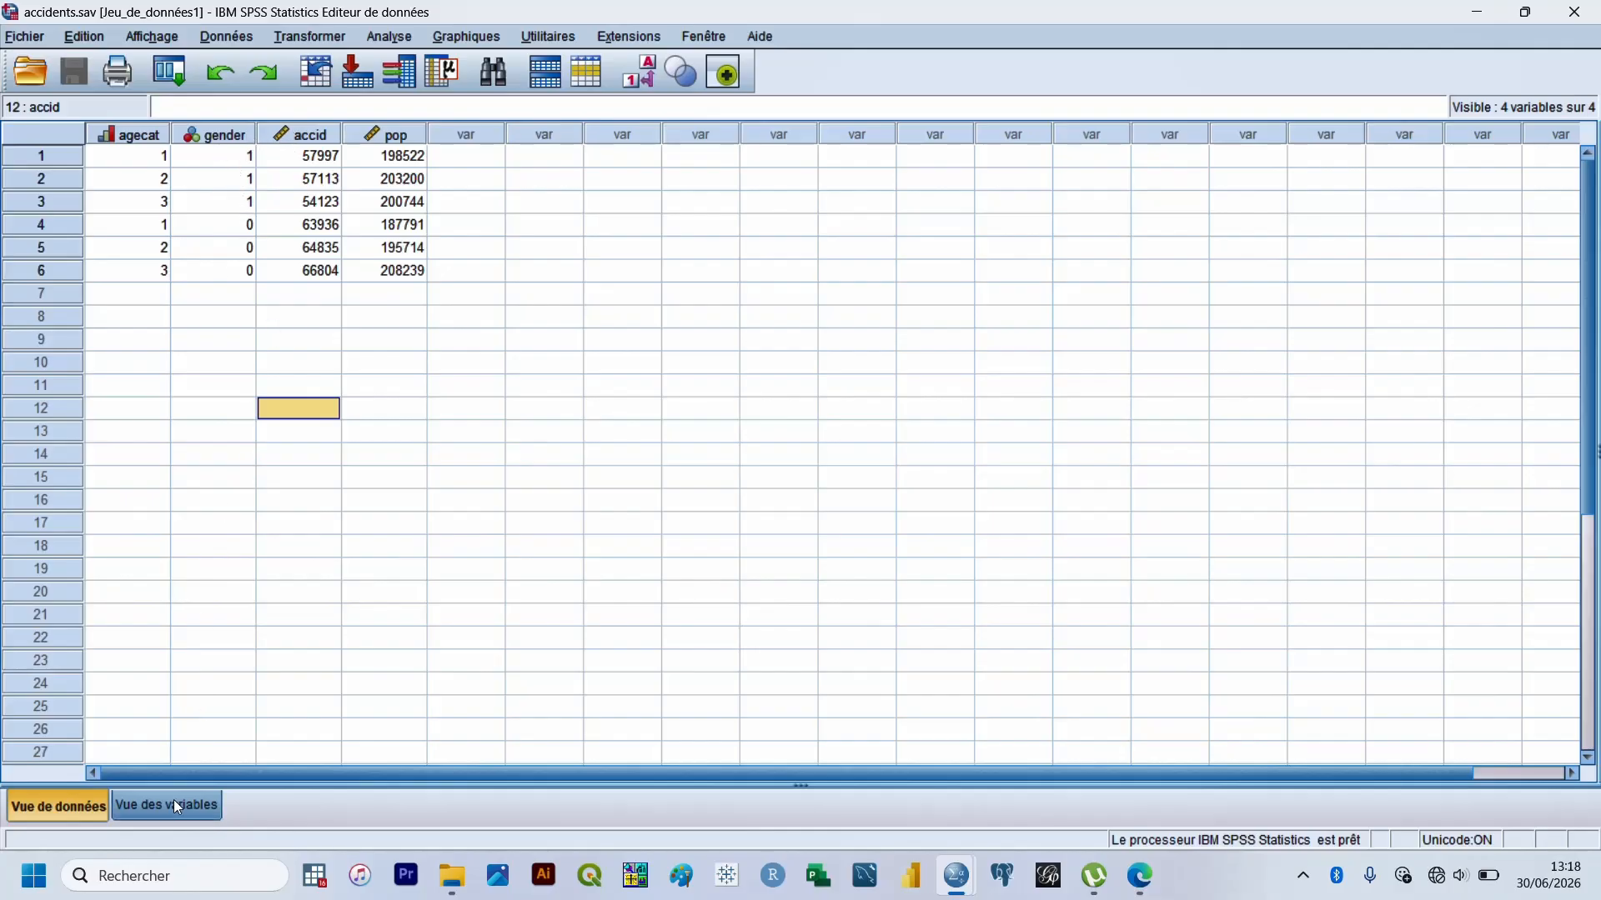
pyautogui.click(652, 77)
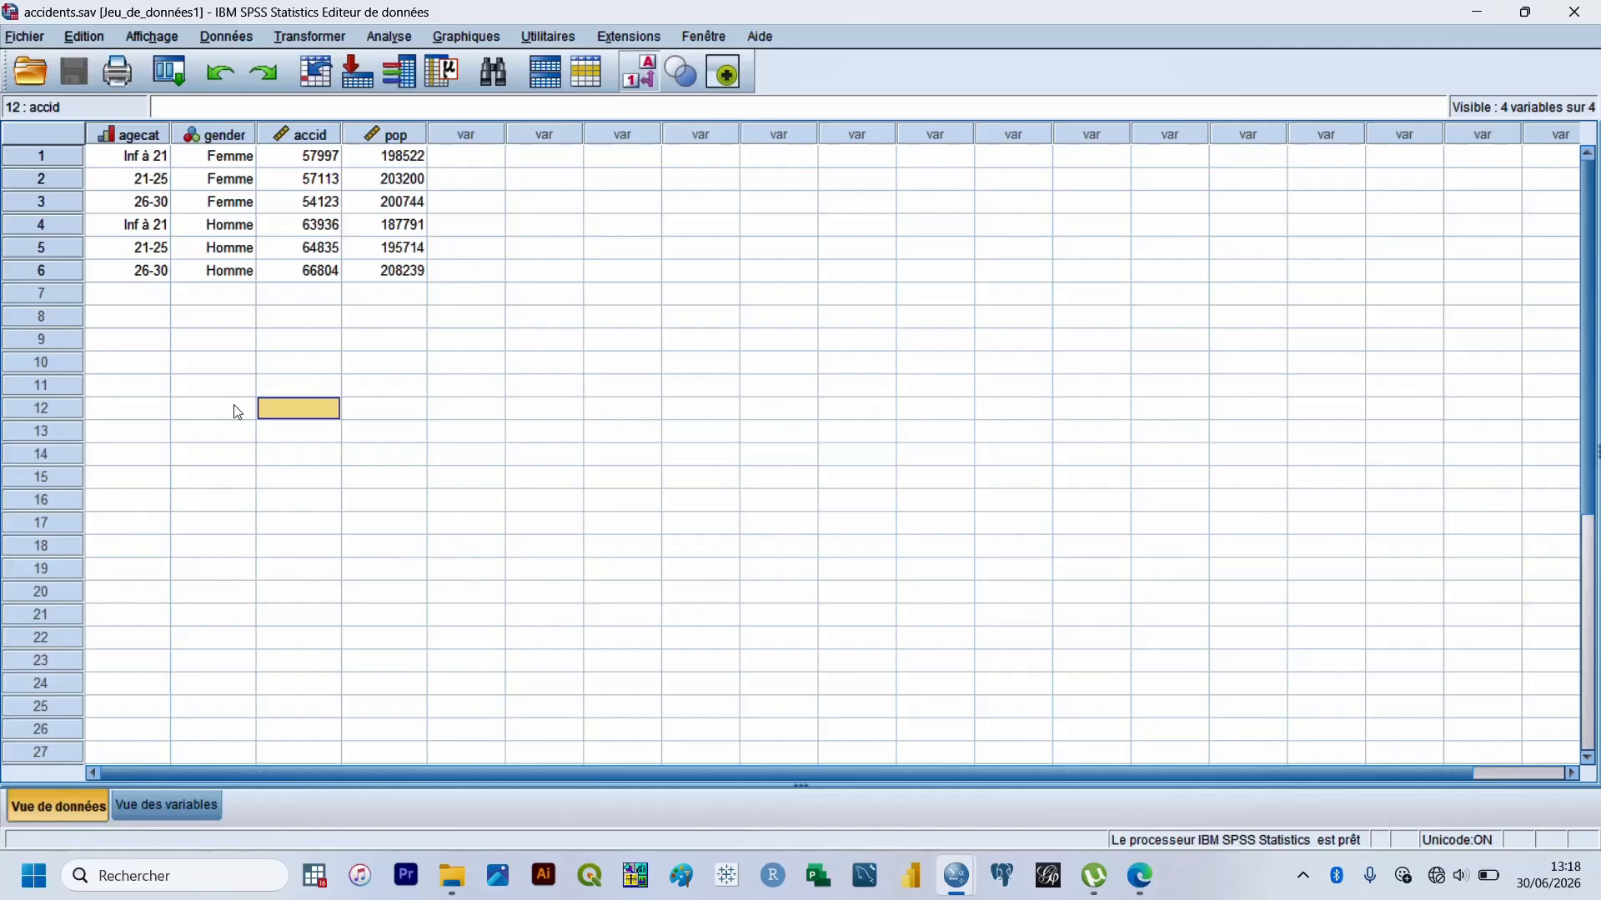
# Check the variable definitions in Variable View, and display numeric codes instead of value labels in Data View
pyautogui.click(164, 813)
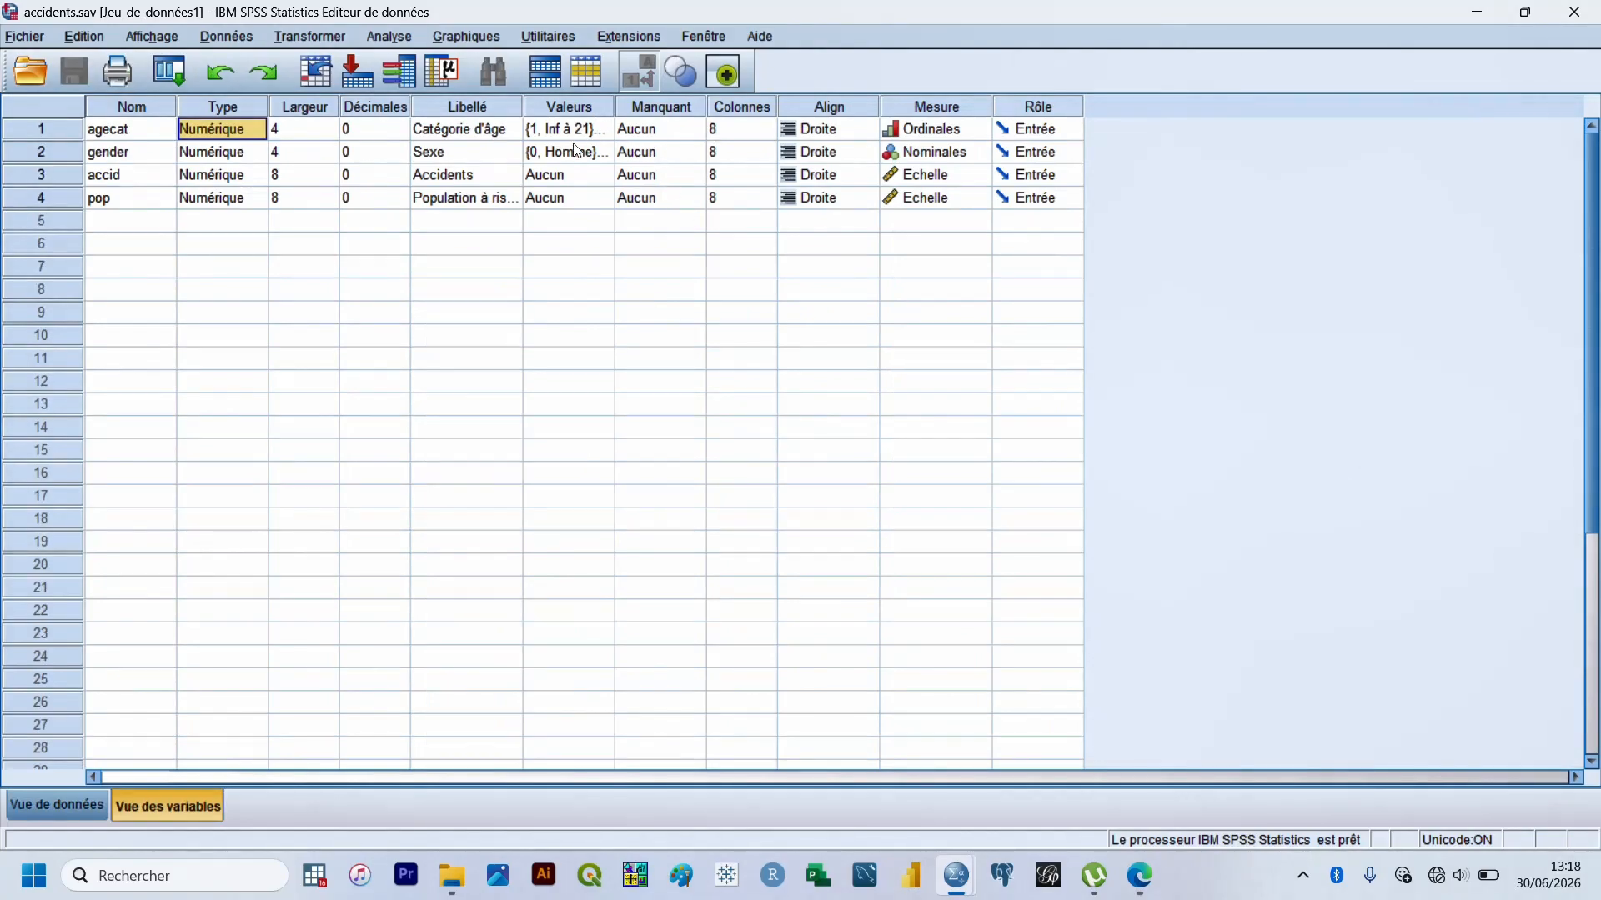
pyautogui.click(90, 807)
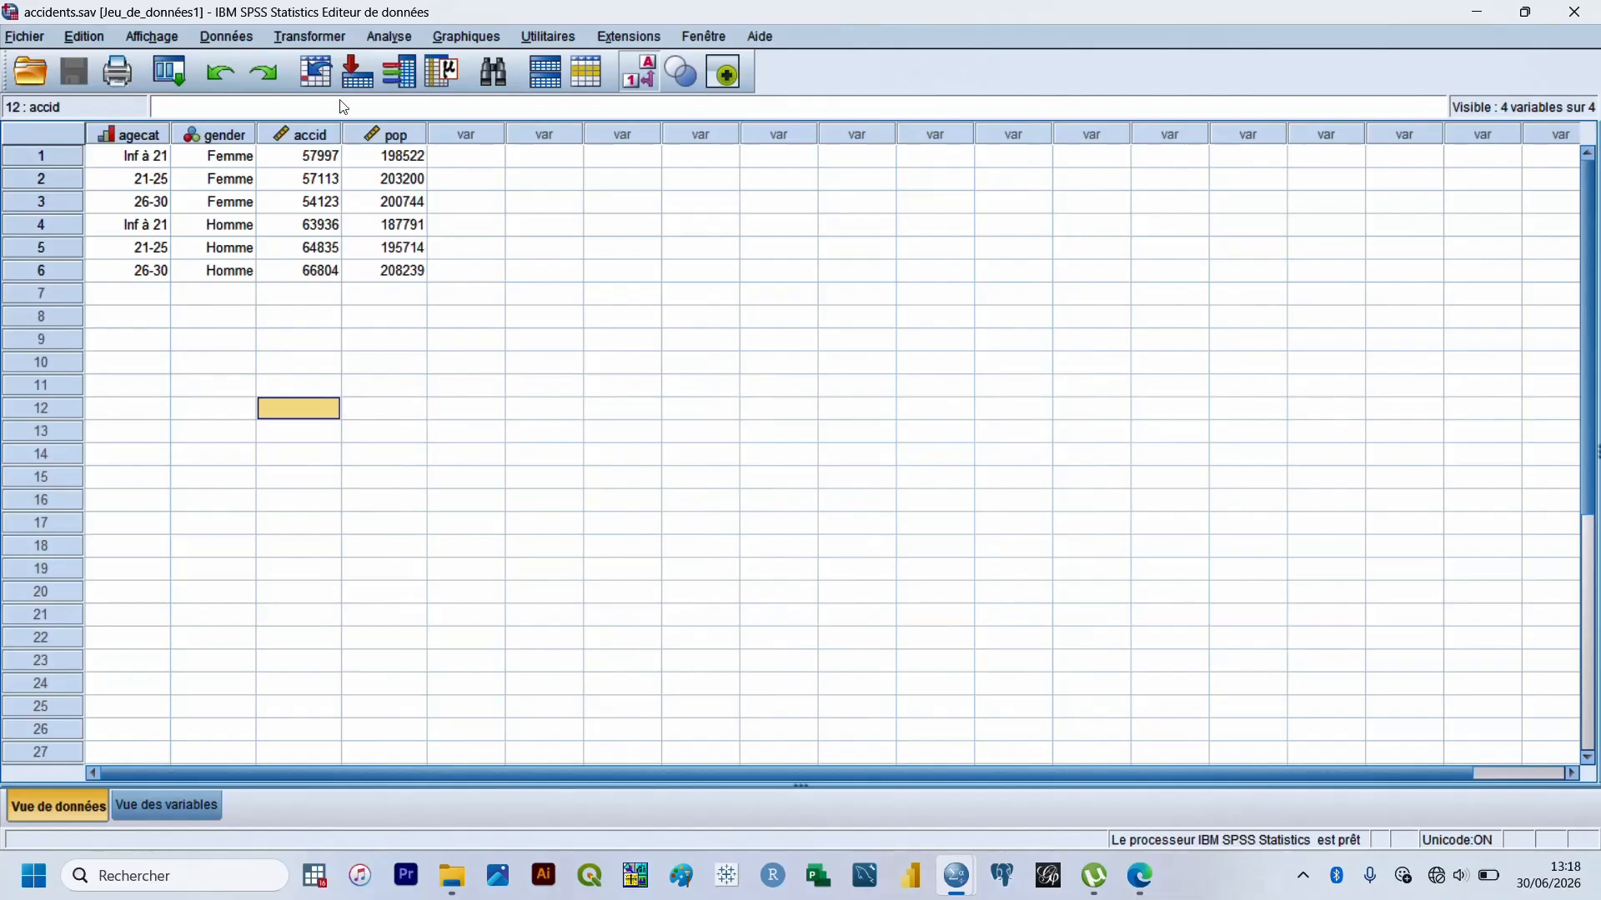
pyautogui.click(639, 71)
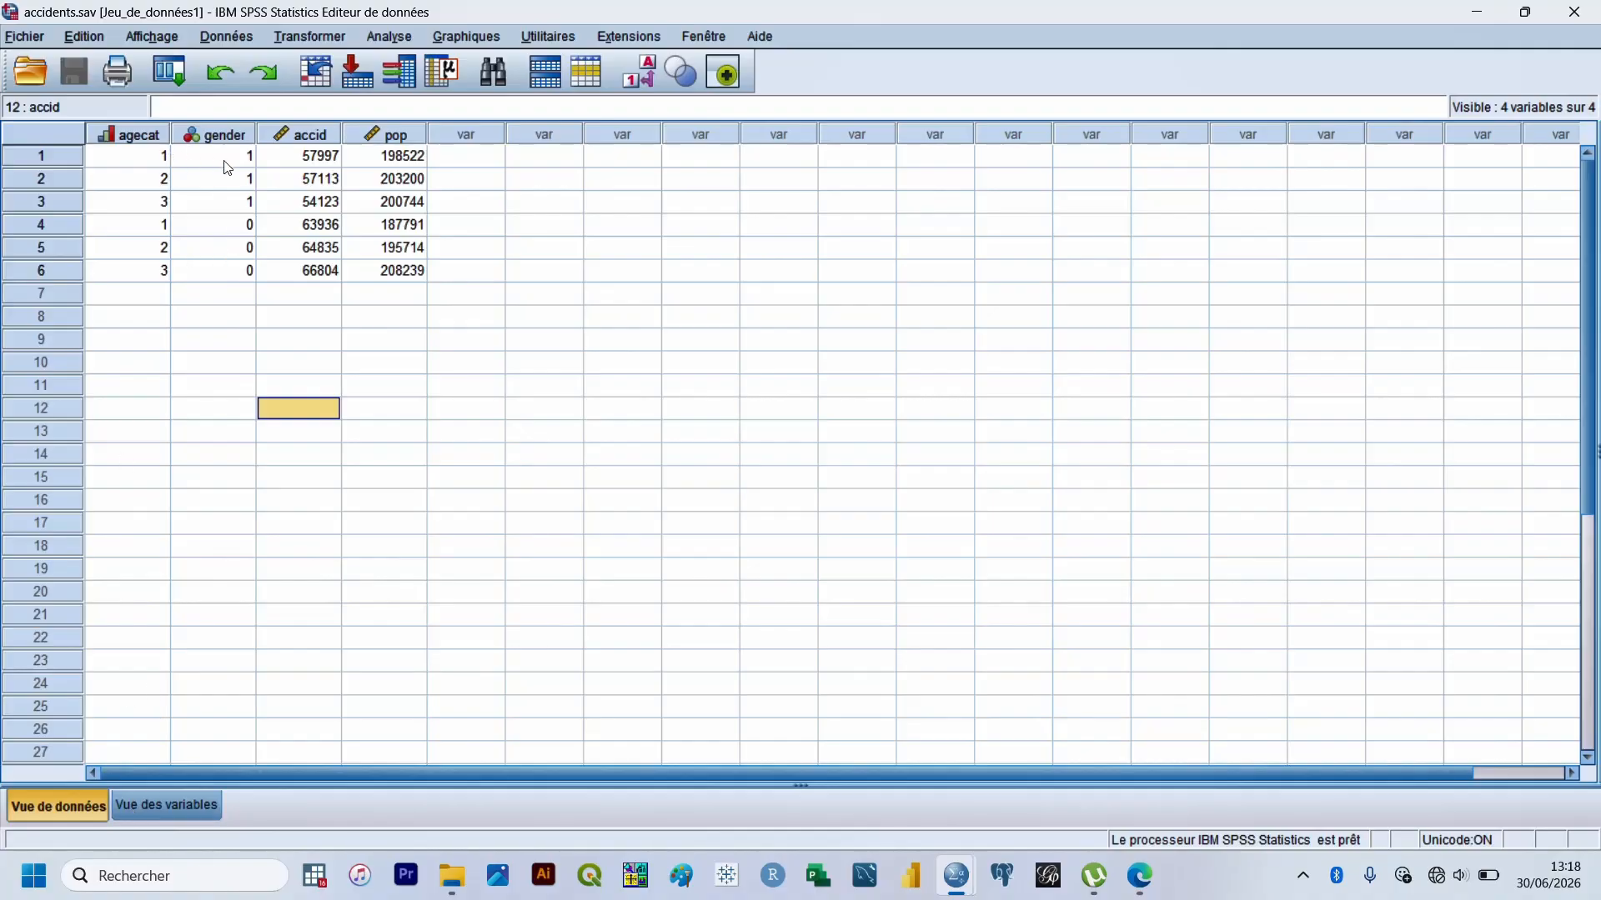
# Delete the agecat value labels 1 = "Inf à 21", 2 = "21-25" and 3 = "26-30" in Variable View, and apply the change
pyautogui.click(133, 806)
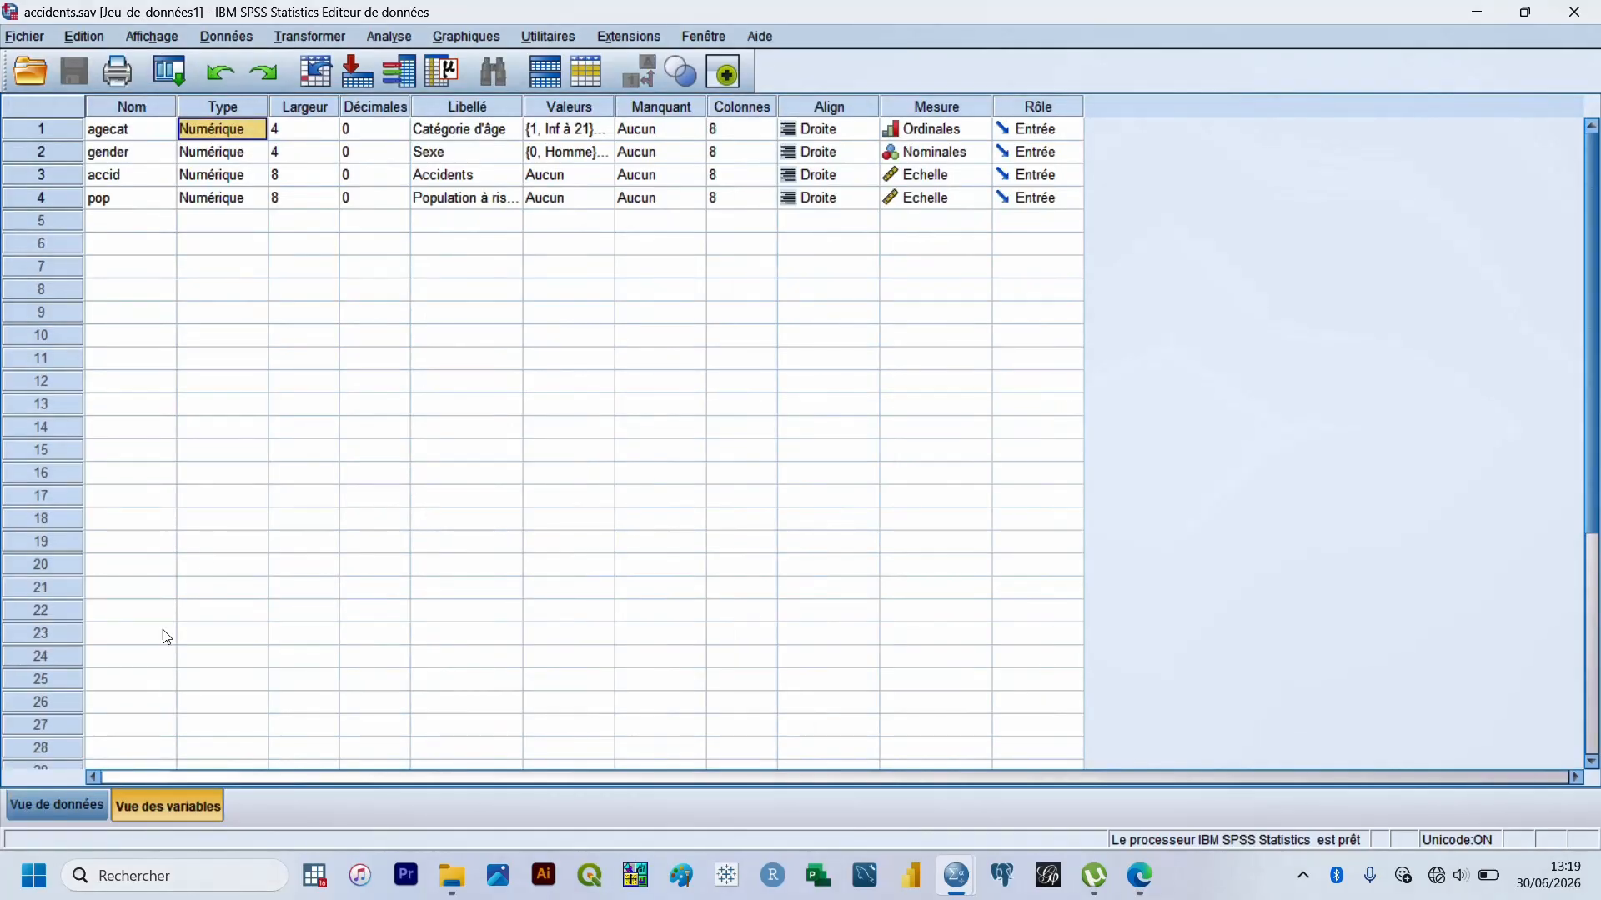
pyautogui.click(581, 131)
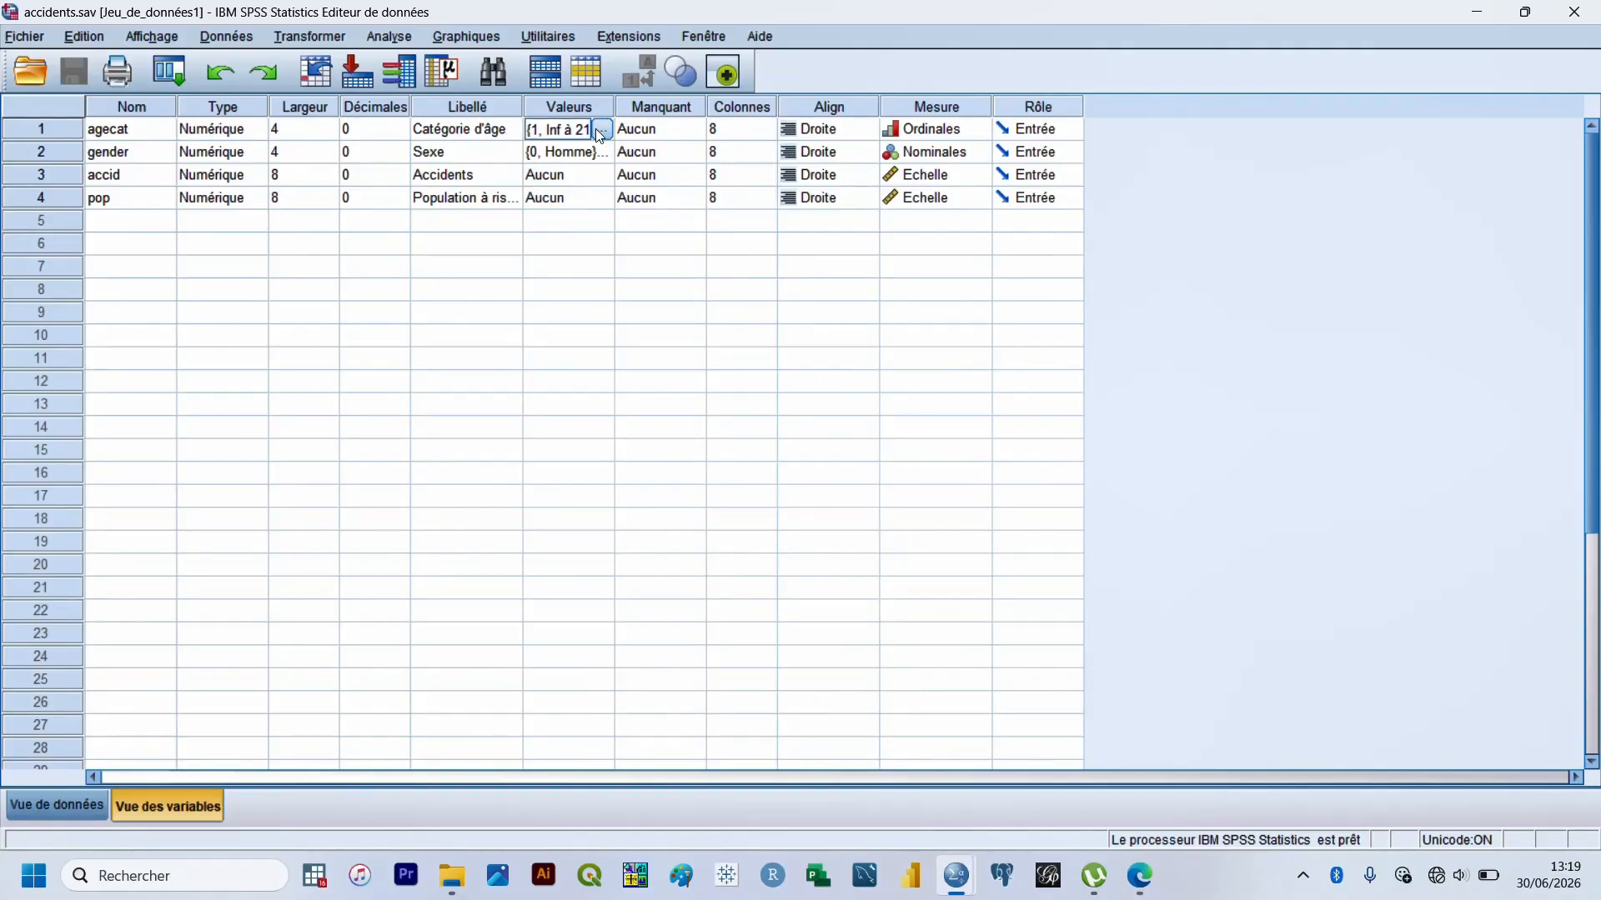
pyautogui.click(600, 131)
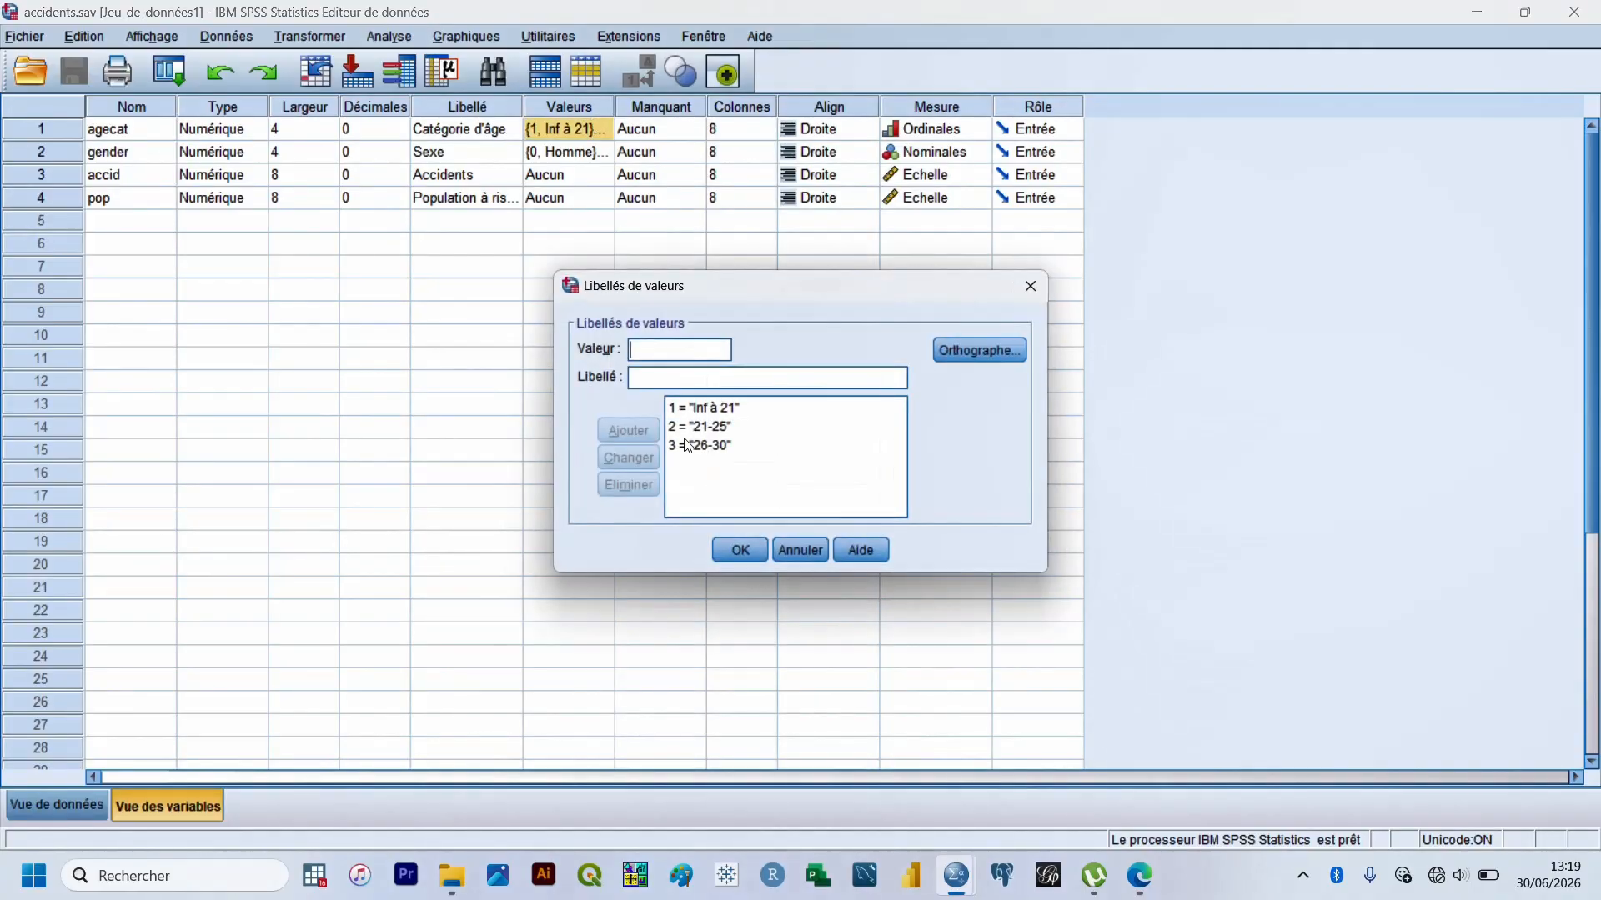
pyautogui.click(720, 410)
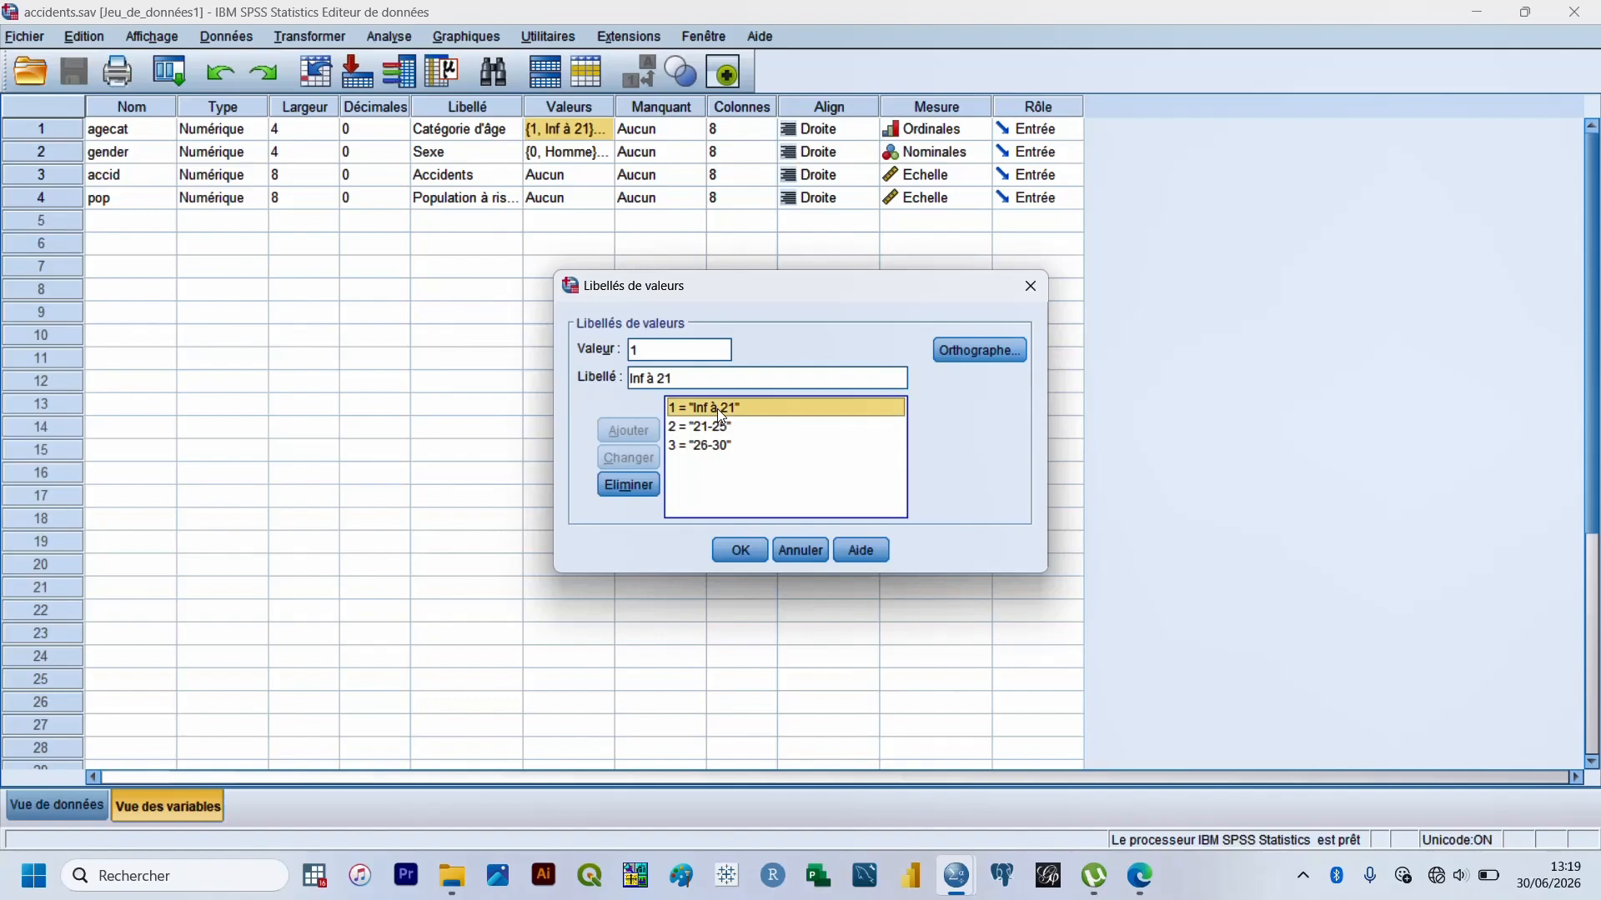
pyautogui.click(632, 486)
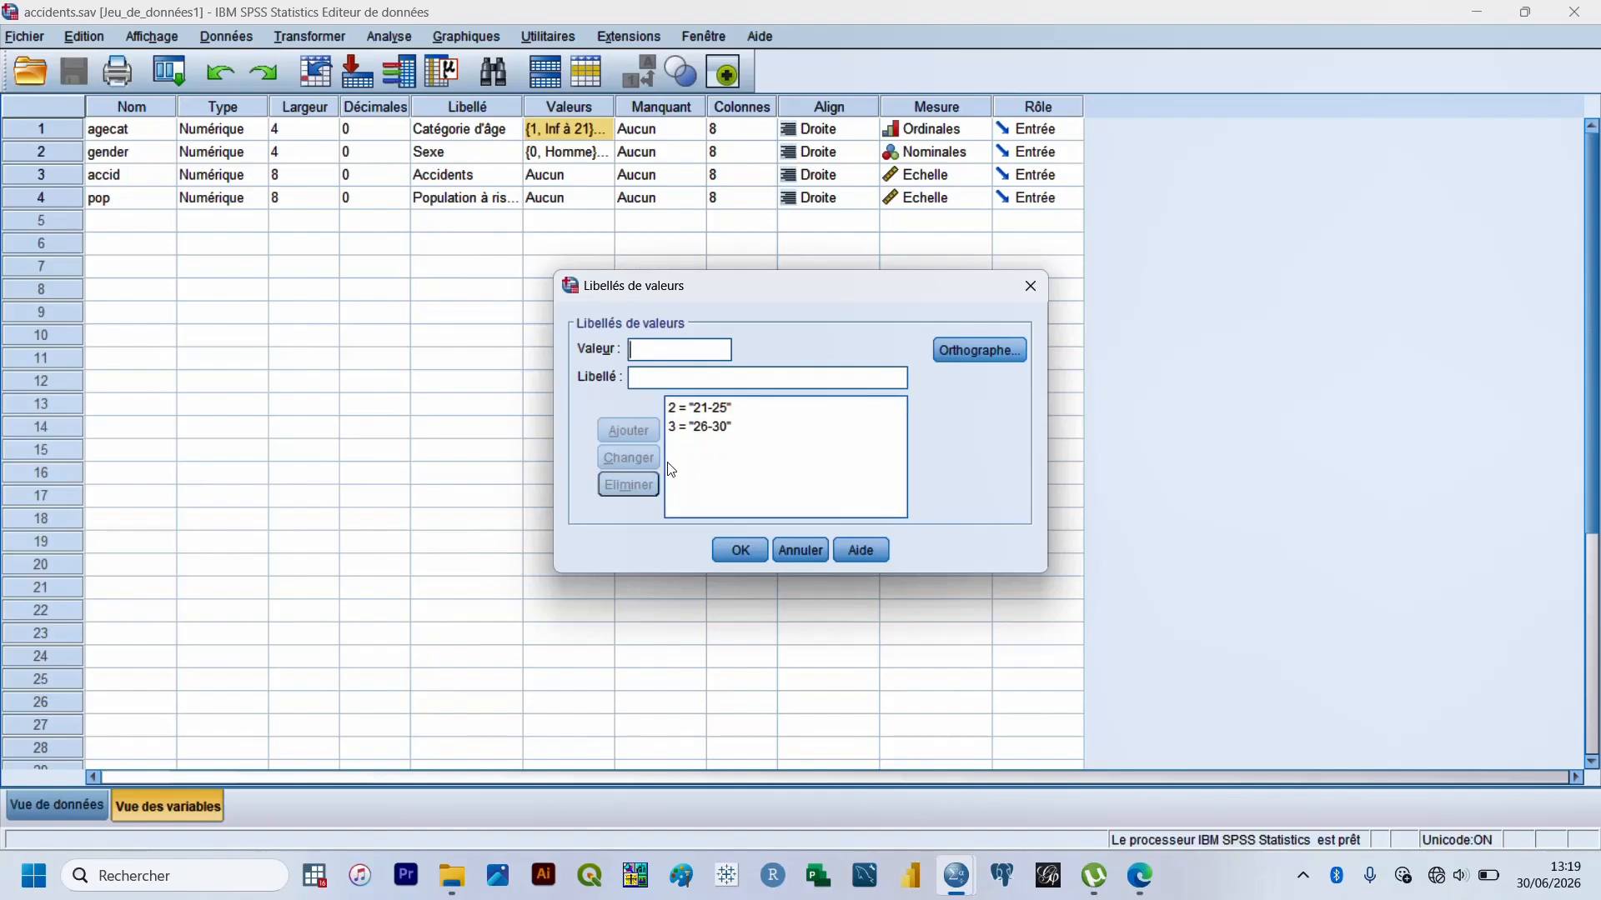
pyautogui.click(727, 413)
pyautogui.click(637, 479)
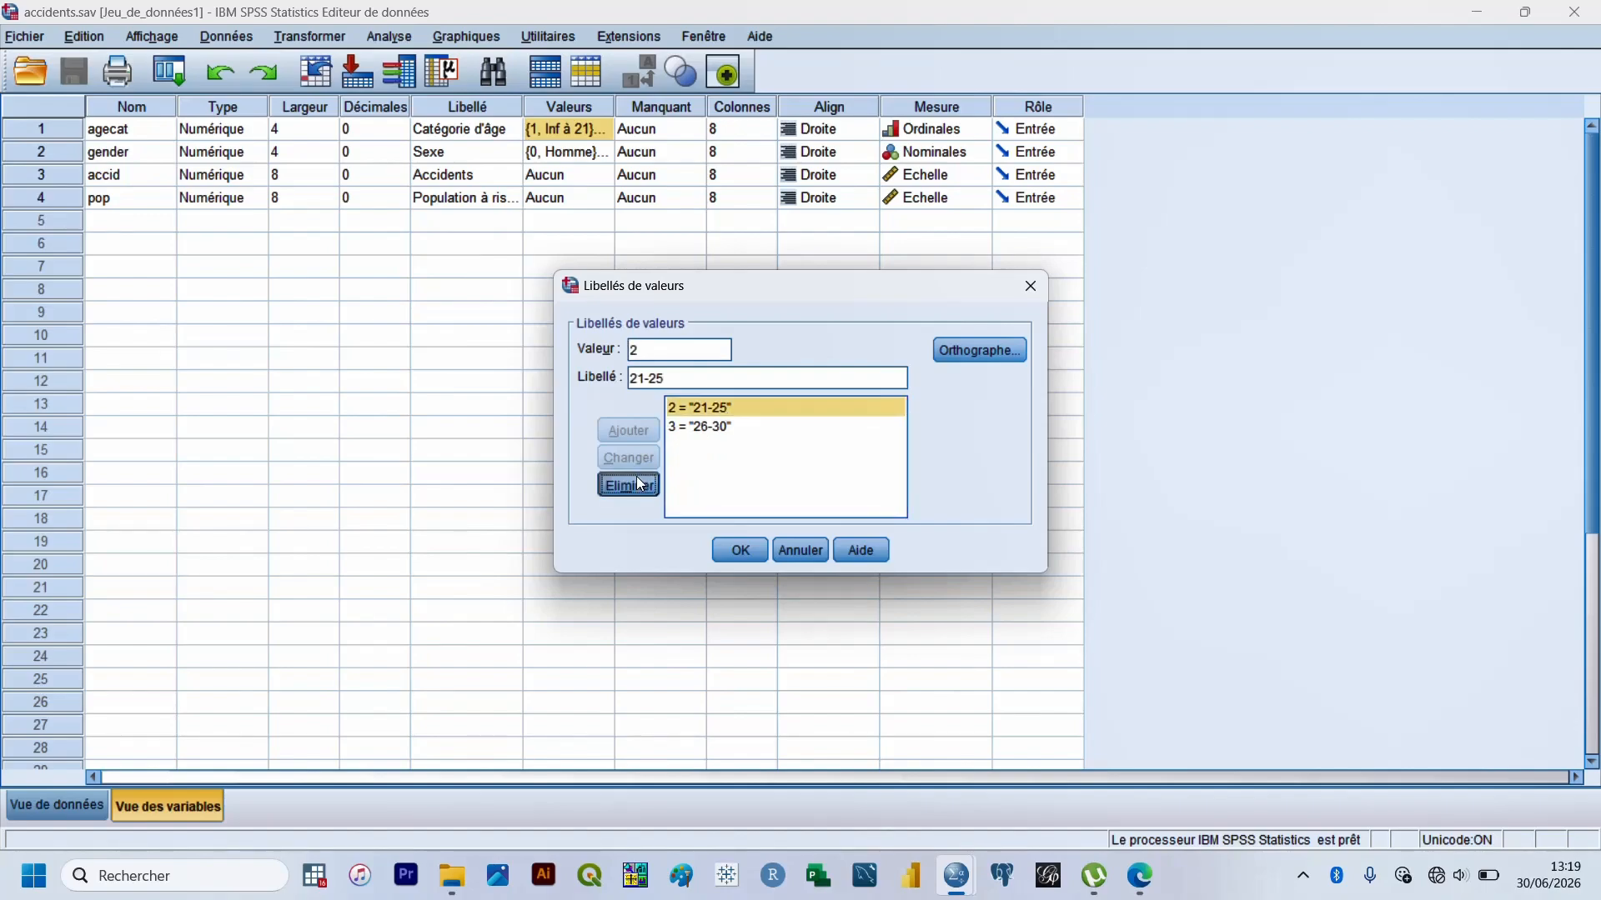
pyautogui.click(707, 411)
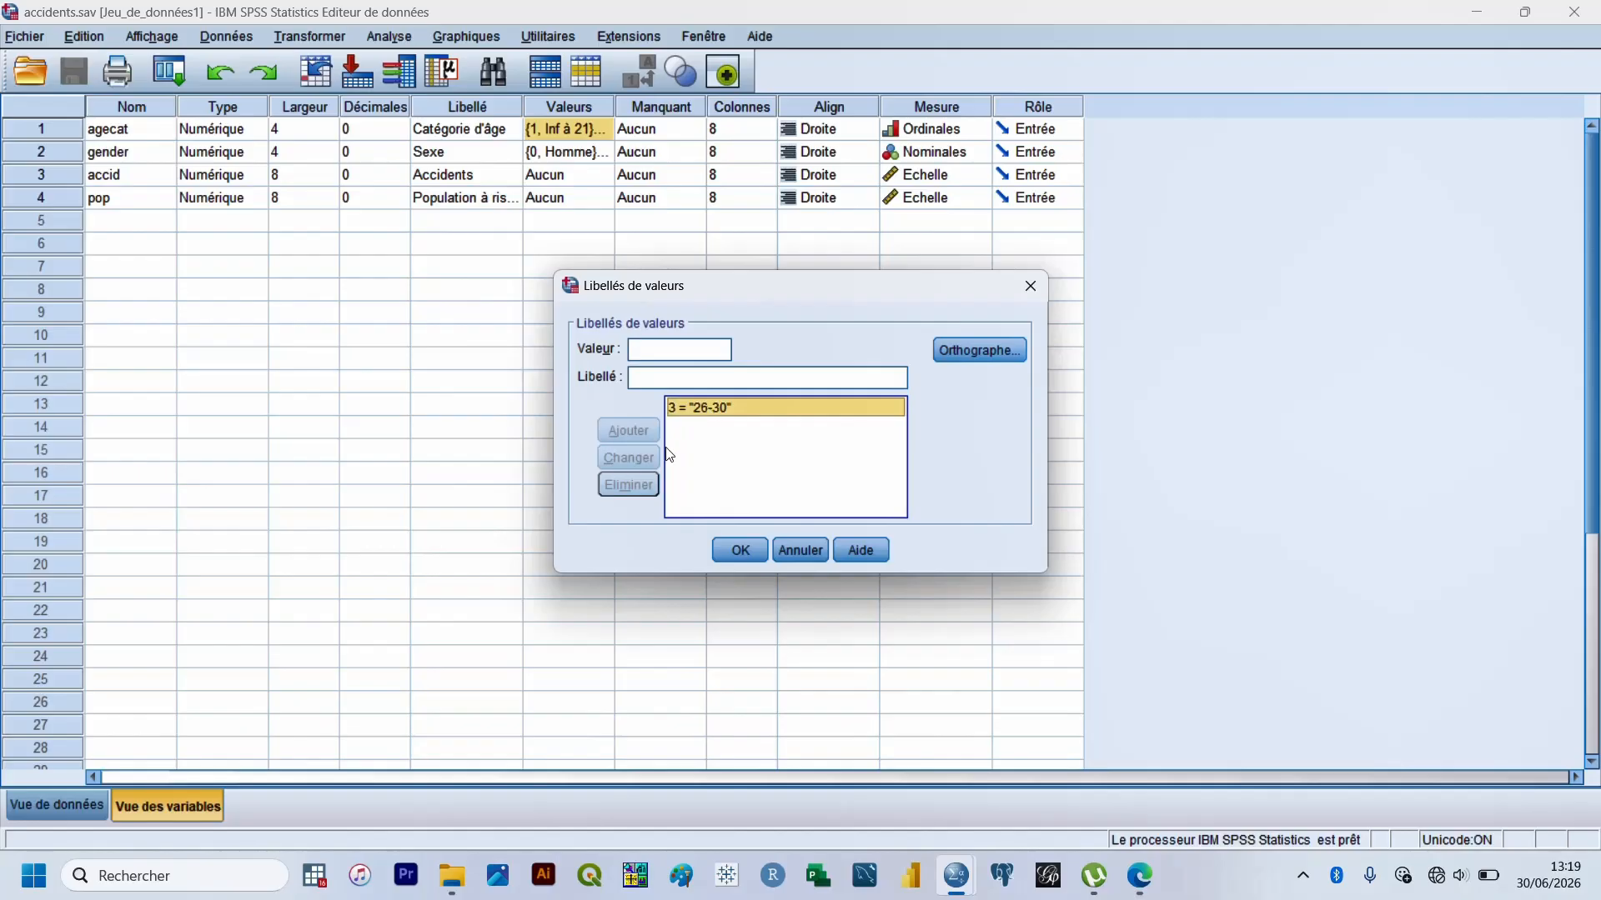
pyautogui.click(703, 406)
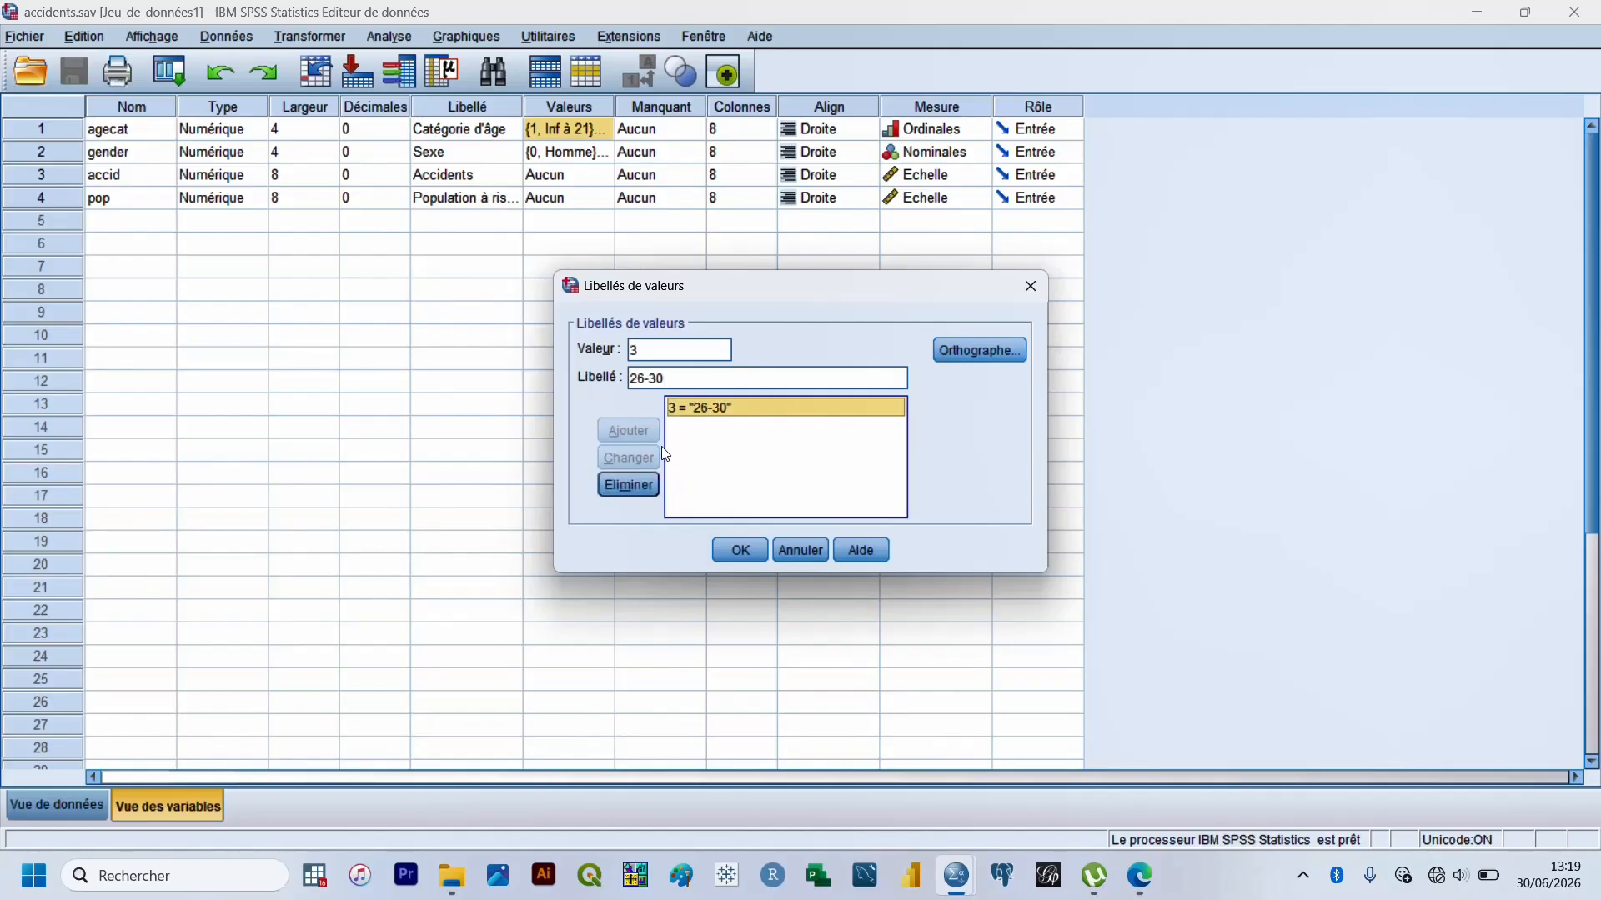
pyautogui.click(634, 475)
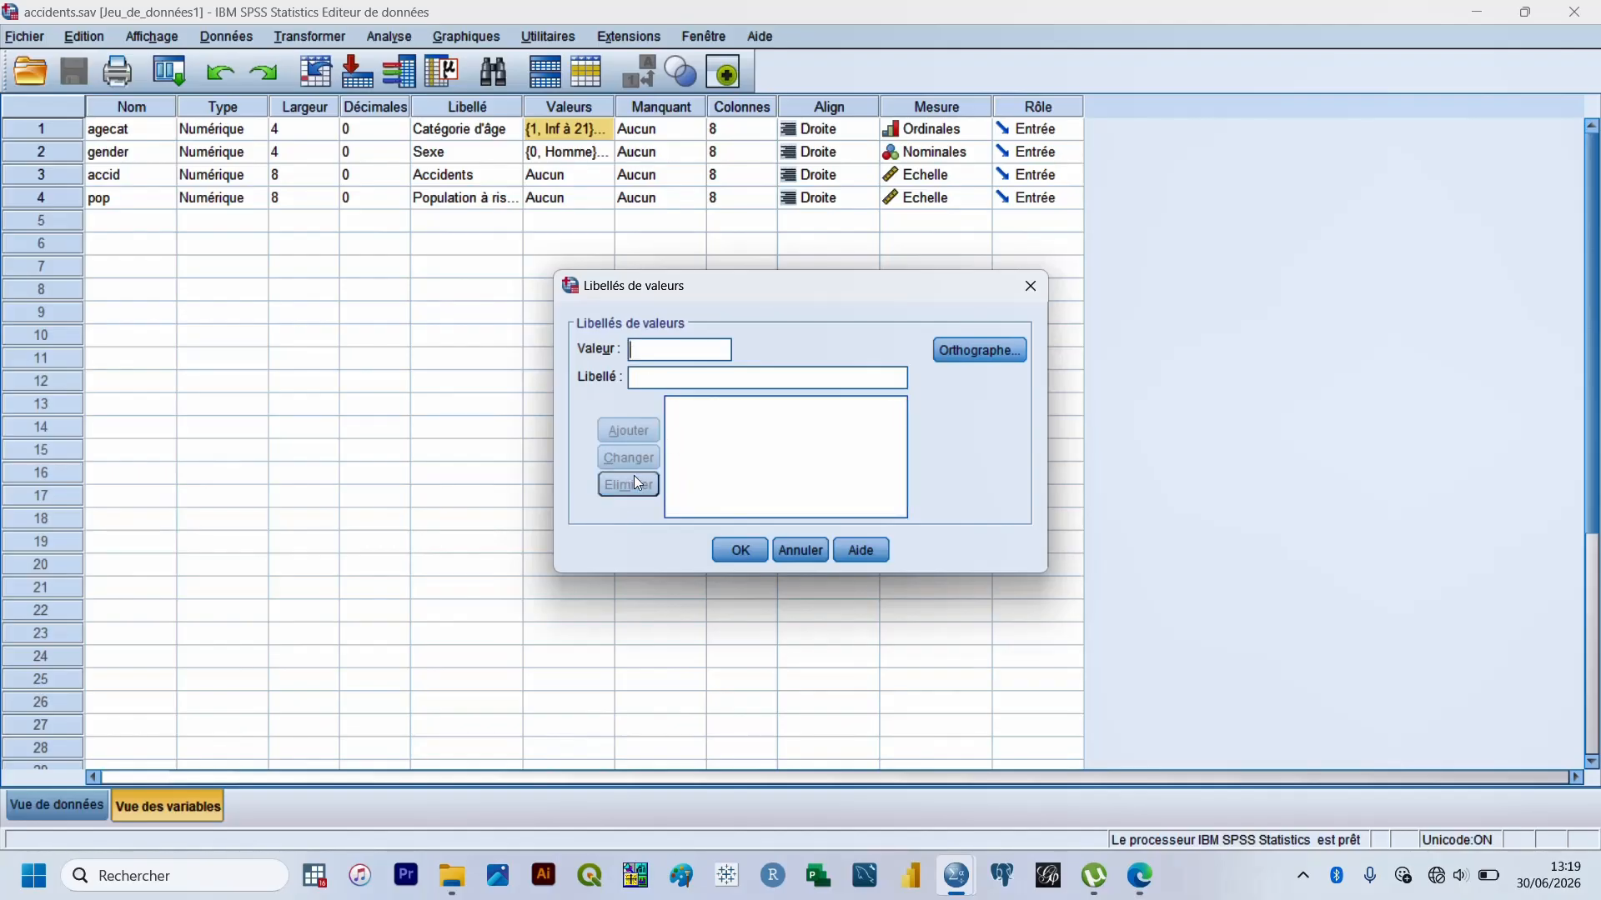
pyautogui.click(738, 549)
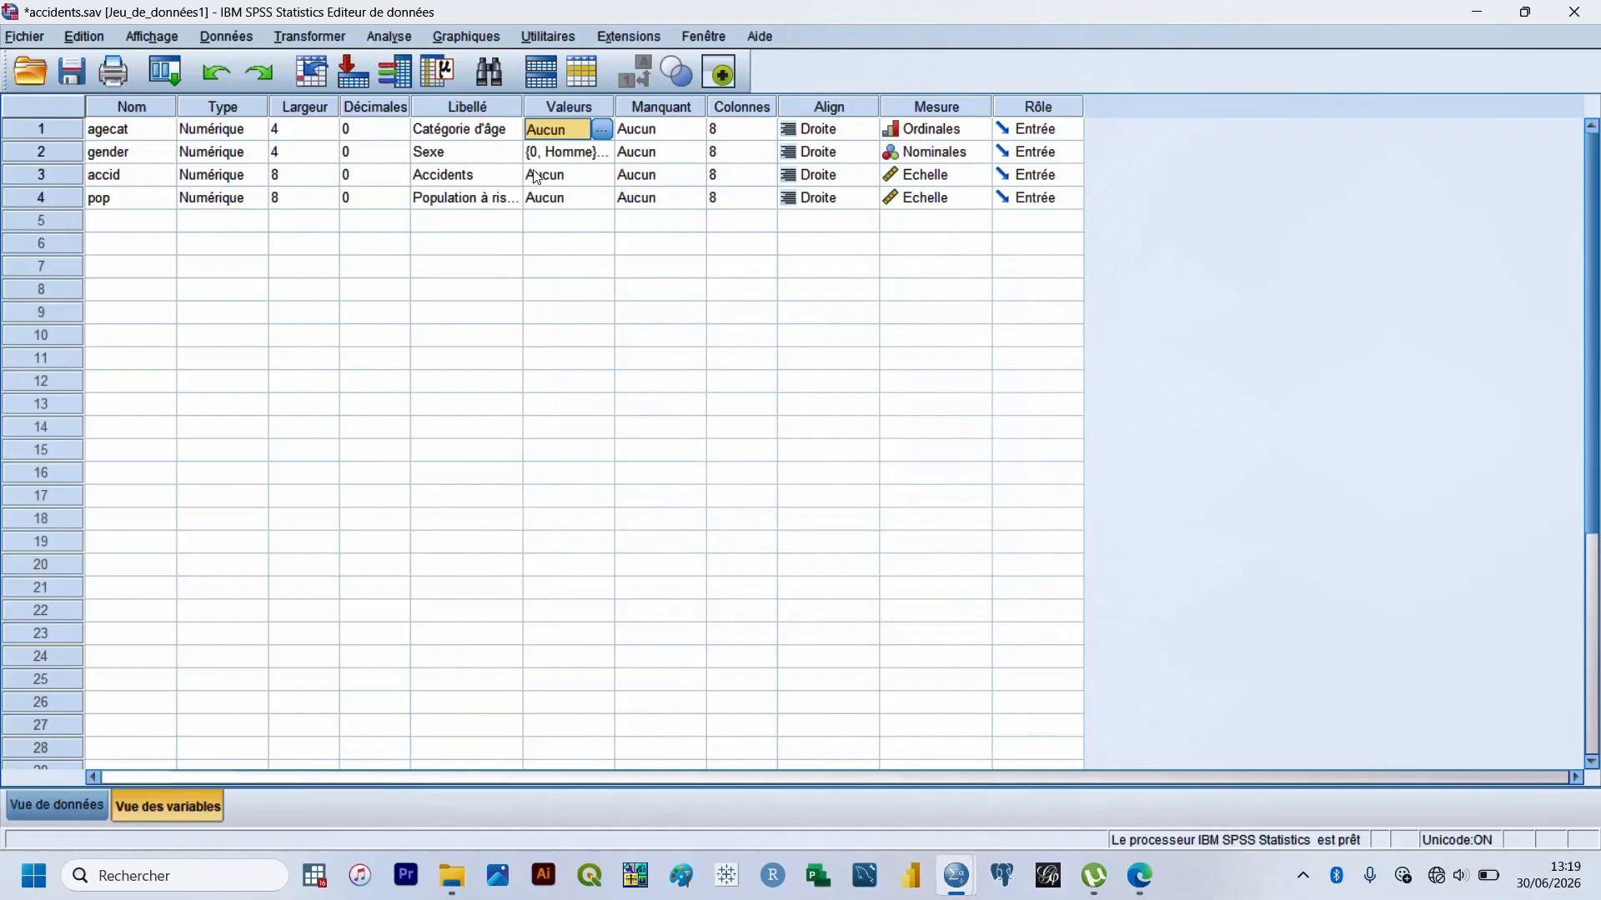
# Delete the value label 1 = "Femme" from the gender variable
pyautogui.click(567, 153)
pyautogui.click(601, 154)
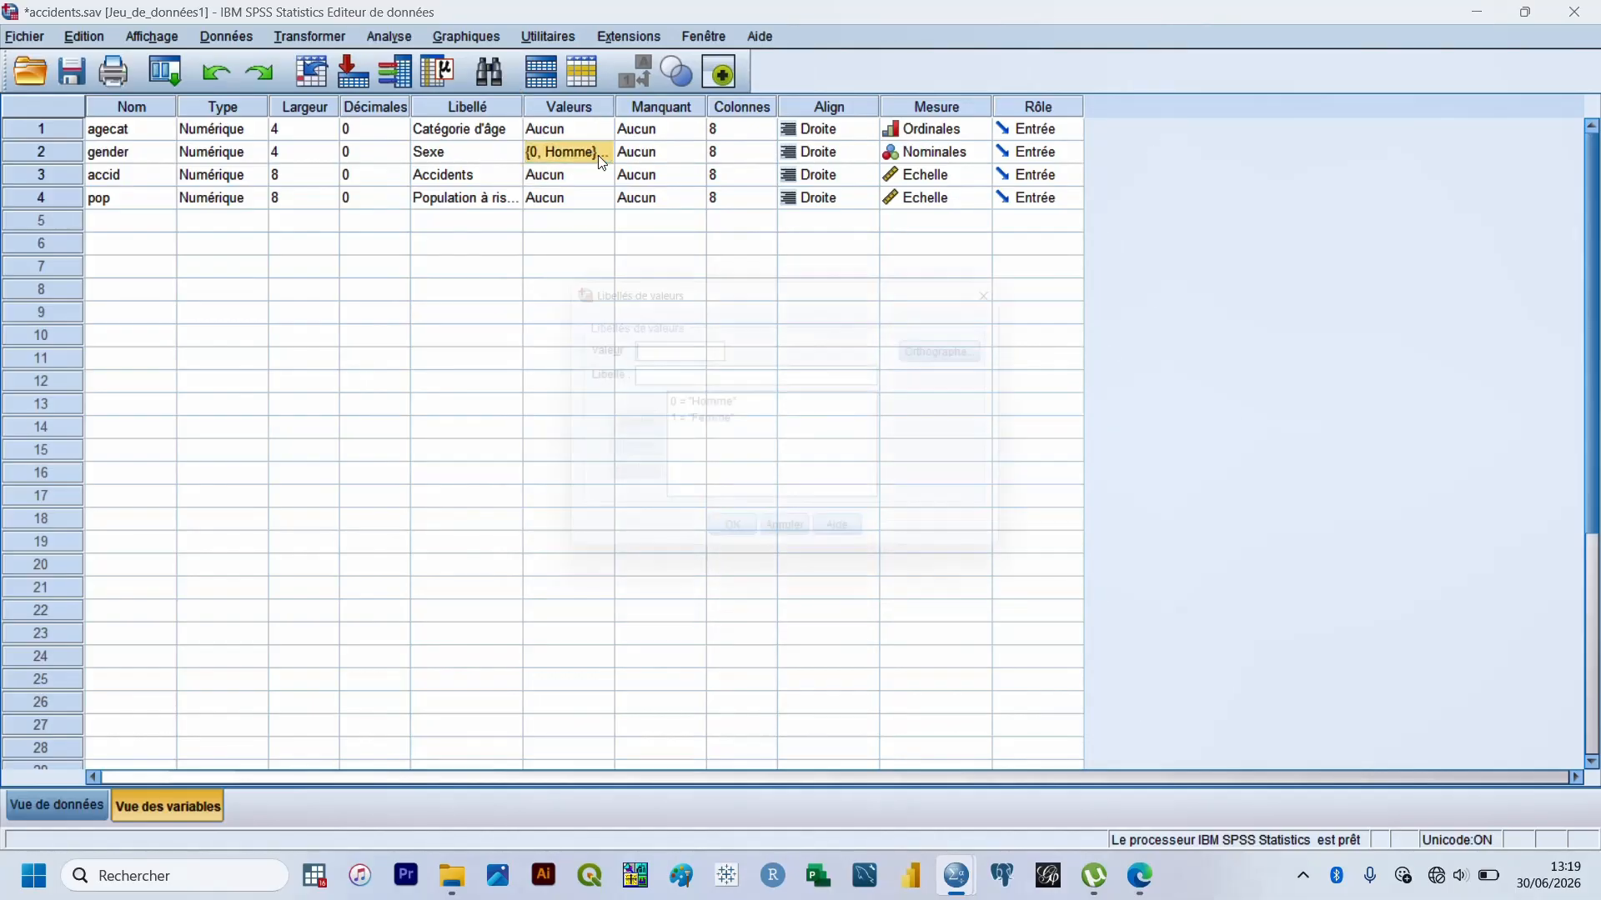
pyautogui.click(697, 408)
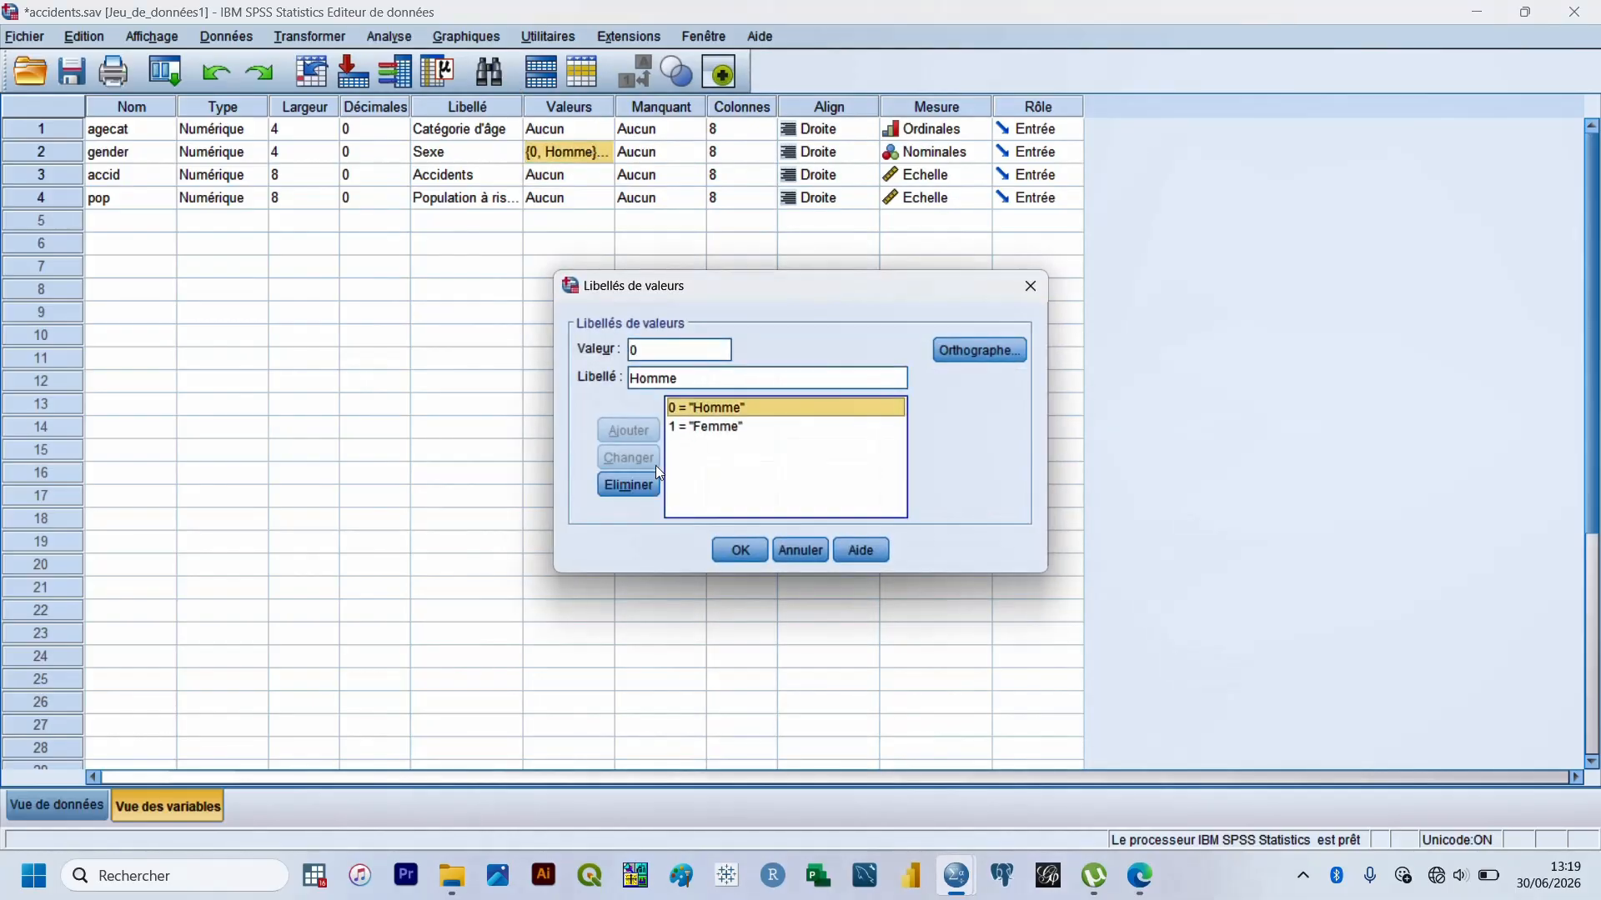
pyautogui.click(699, 429)
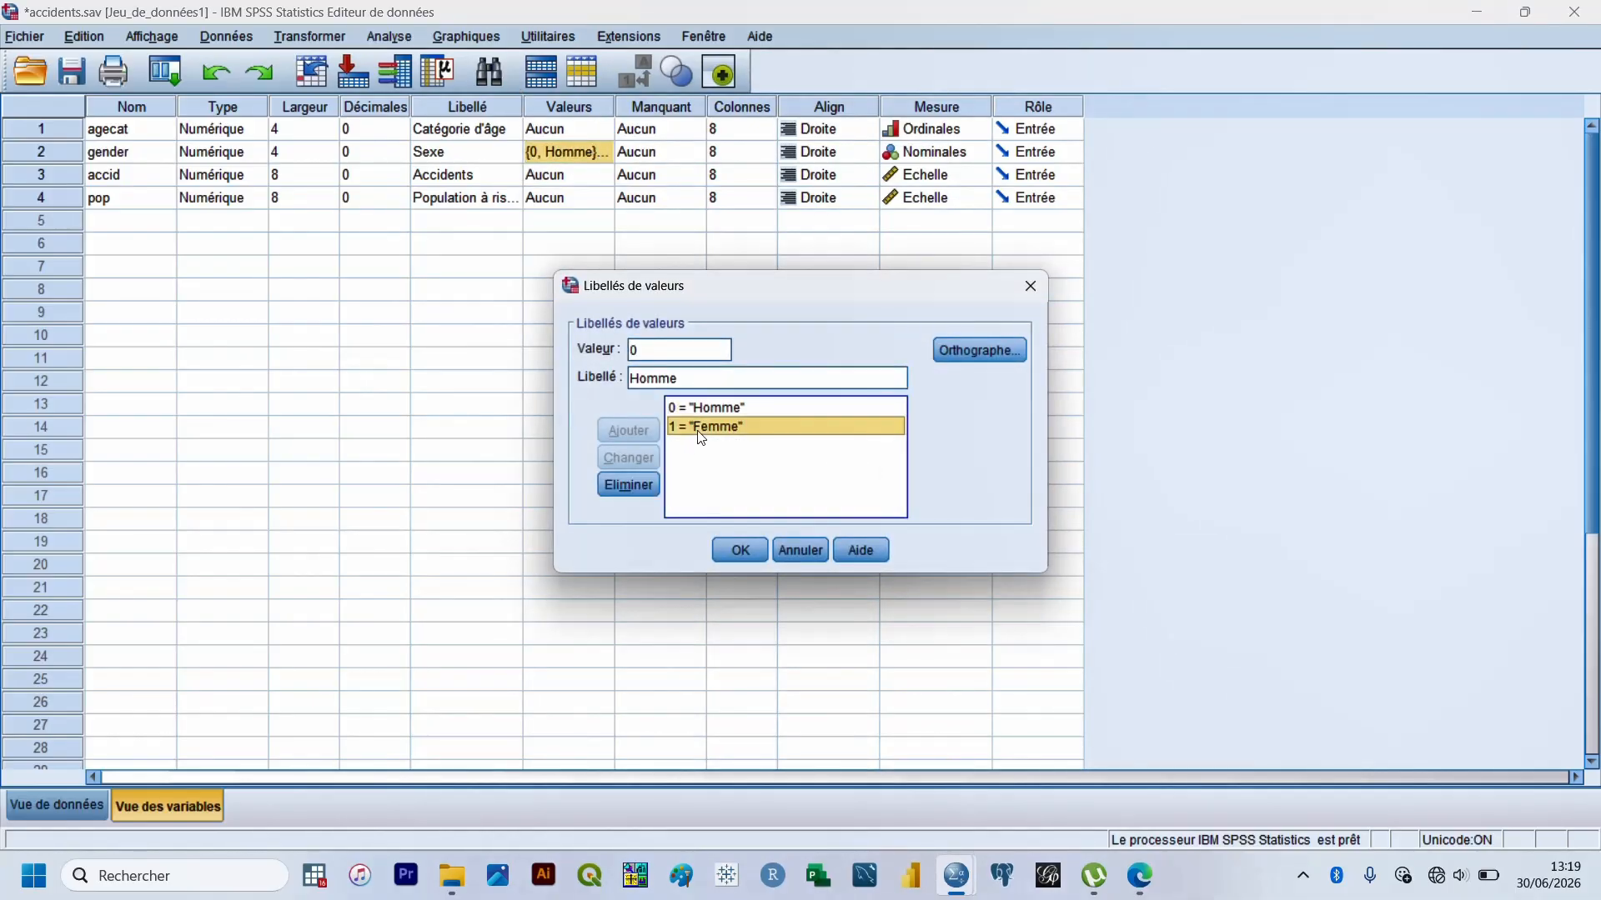
pyautogui.click(638, 492)
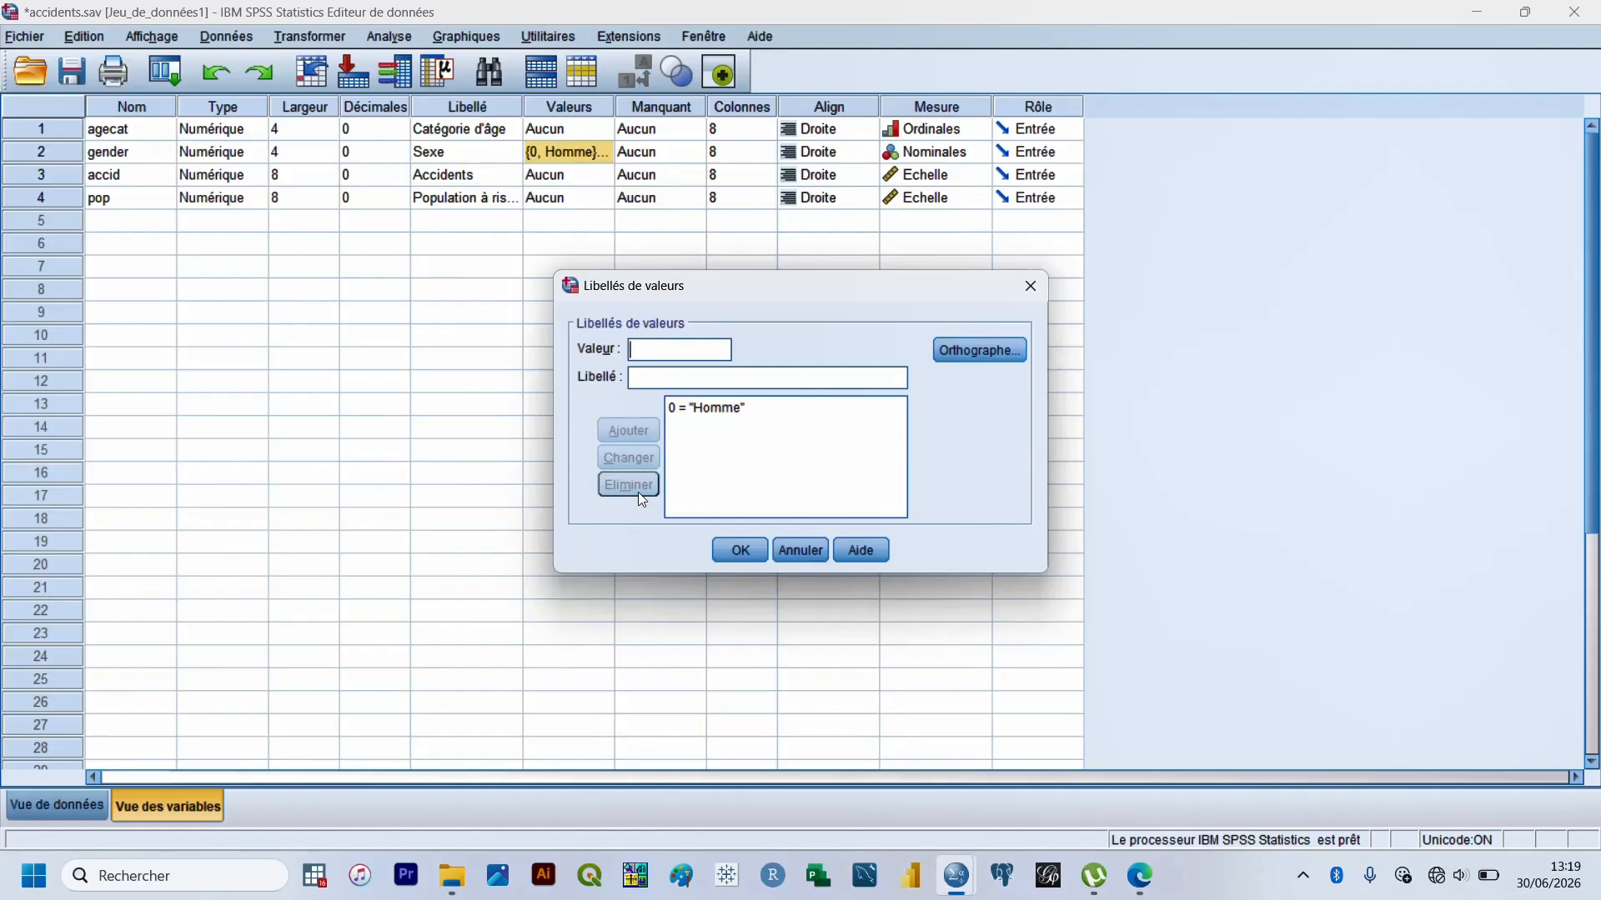
# Remove the remaining value label 0 = "Homme" from the gender variable and apply the change
pyautogui.click(702, 412)
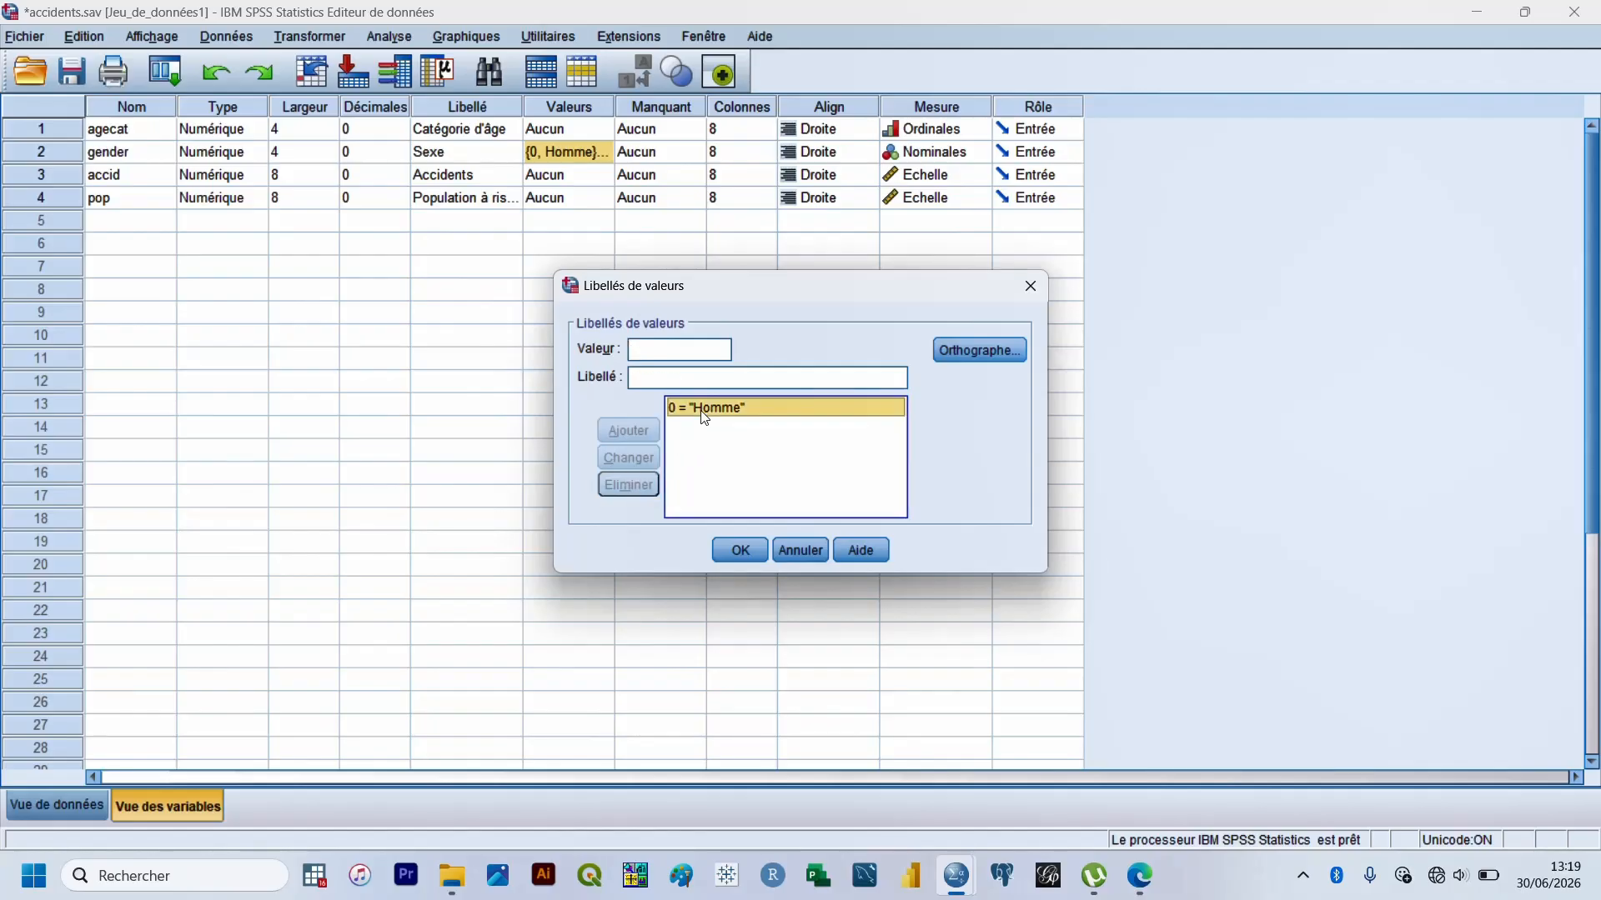
pyautogui.click(633, 483)
pyautogui.click(744, 540)
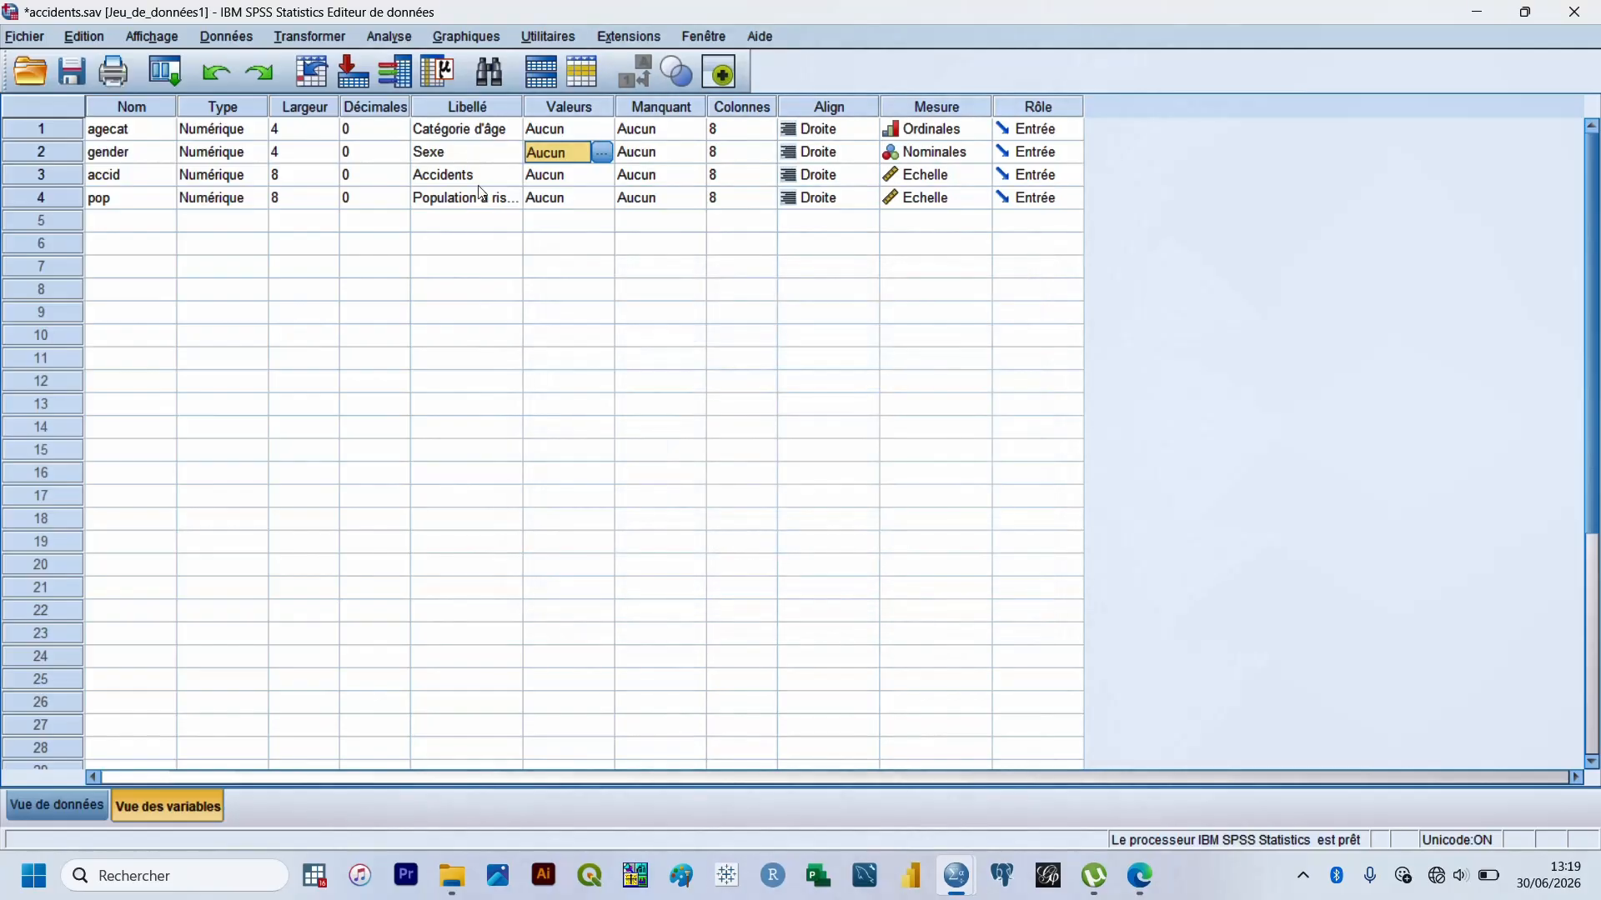
# Examine how the agecat and gender codes display in the data view, toggling the value label display
pyautogui.click(71, 798)
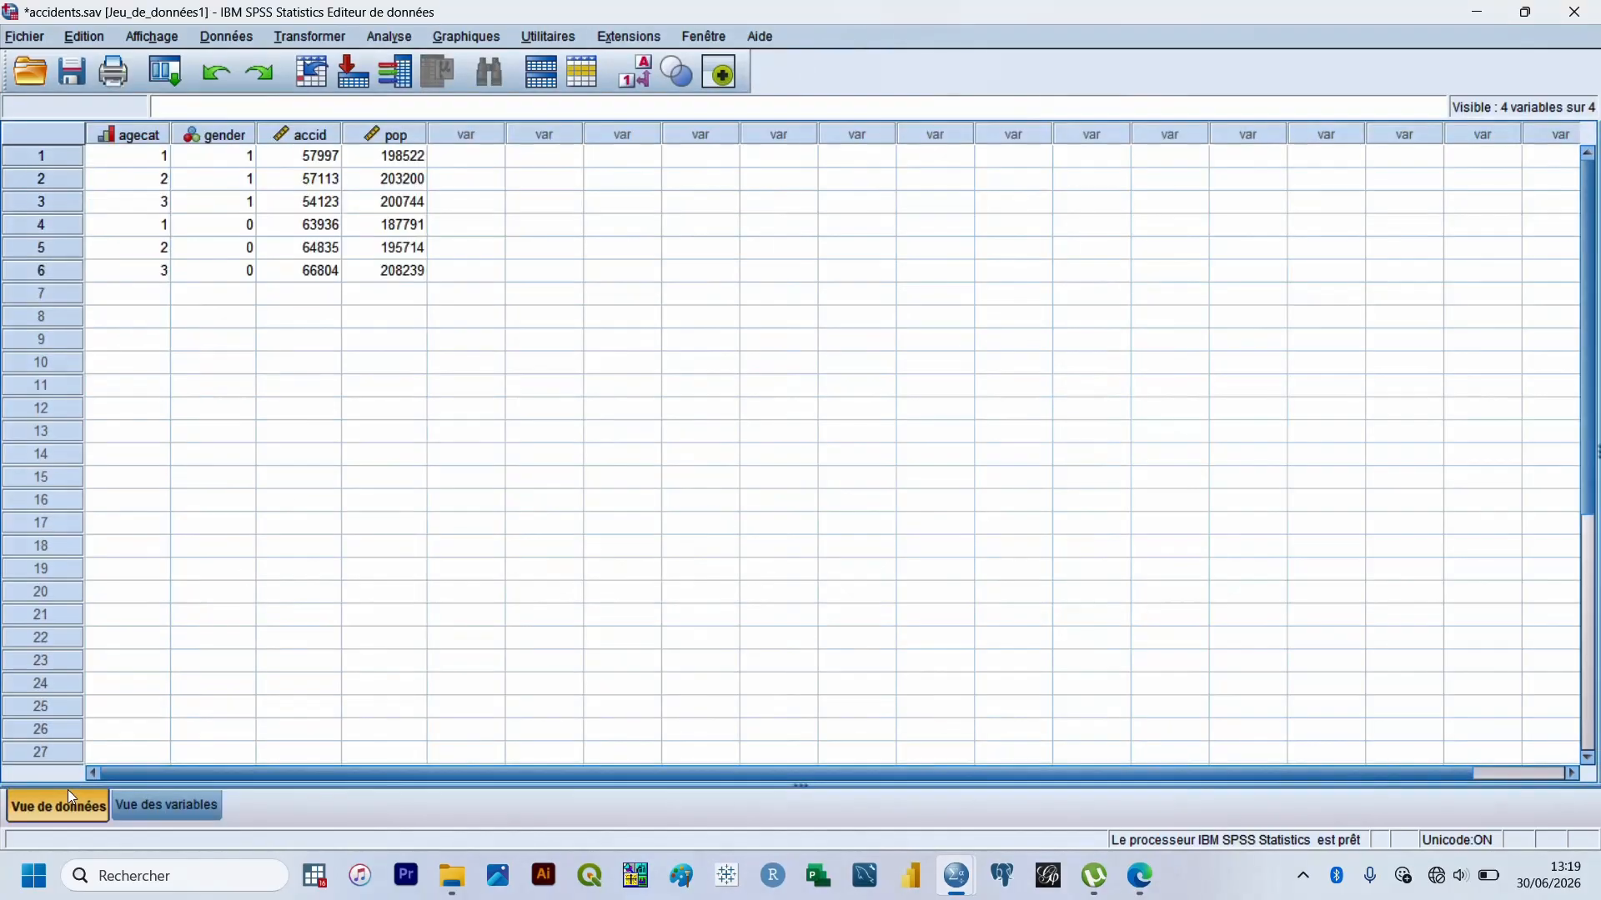
pyautogui.click(635, 75)
pyautogui.click(176, 801)
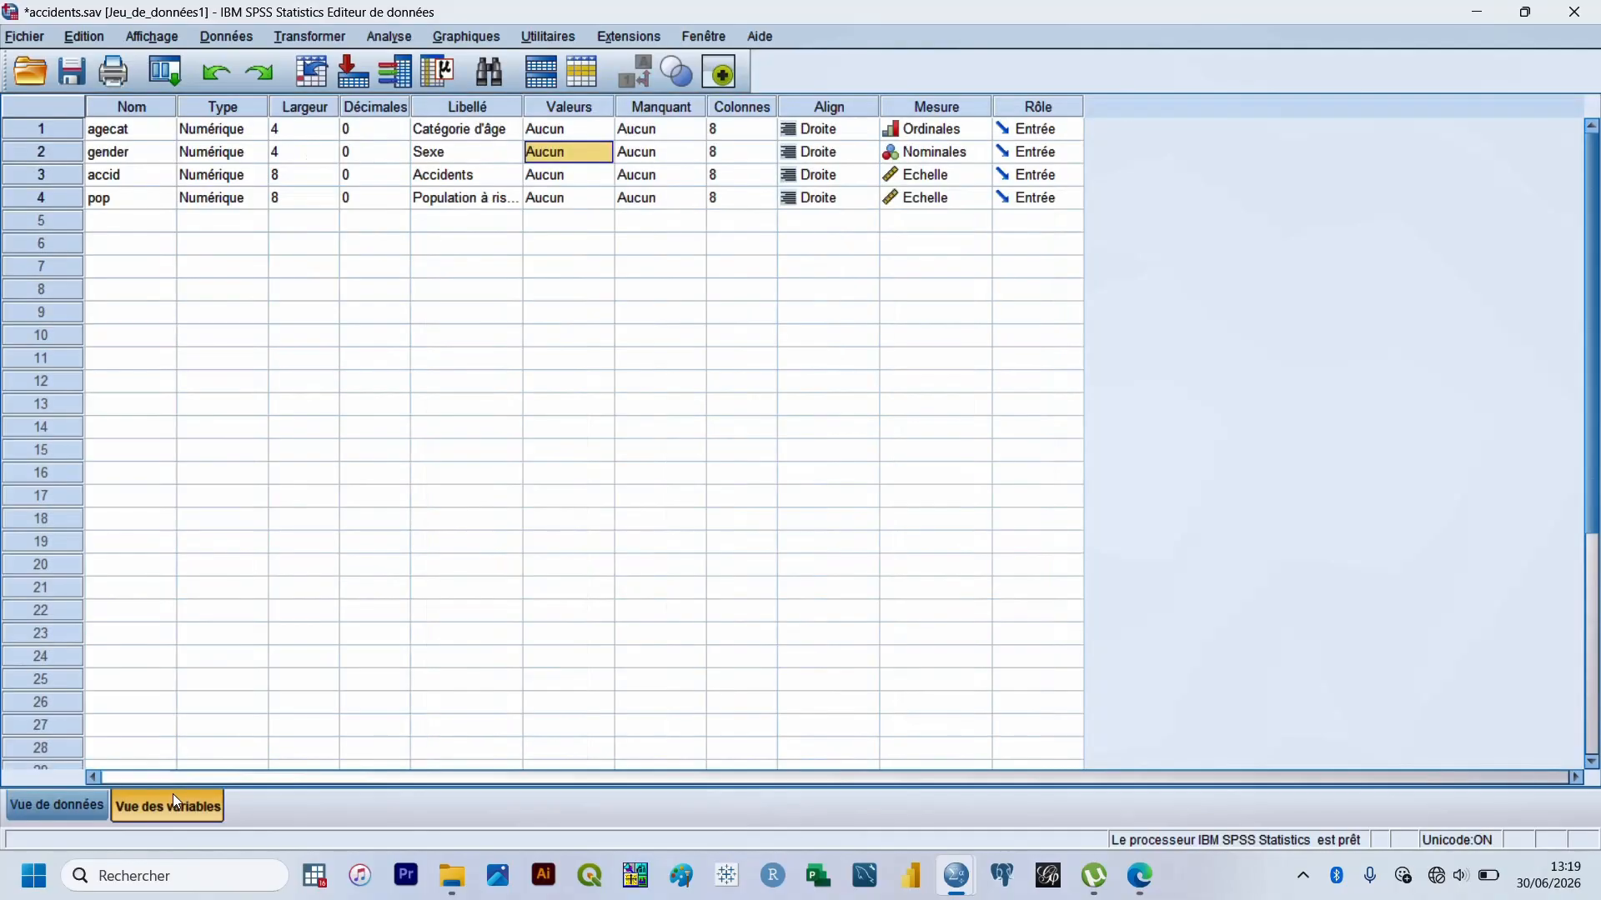
pyautogui.click(579, 132)
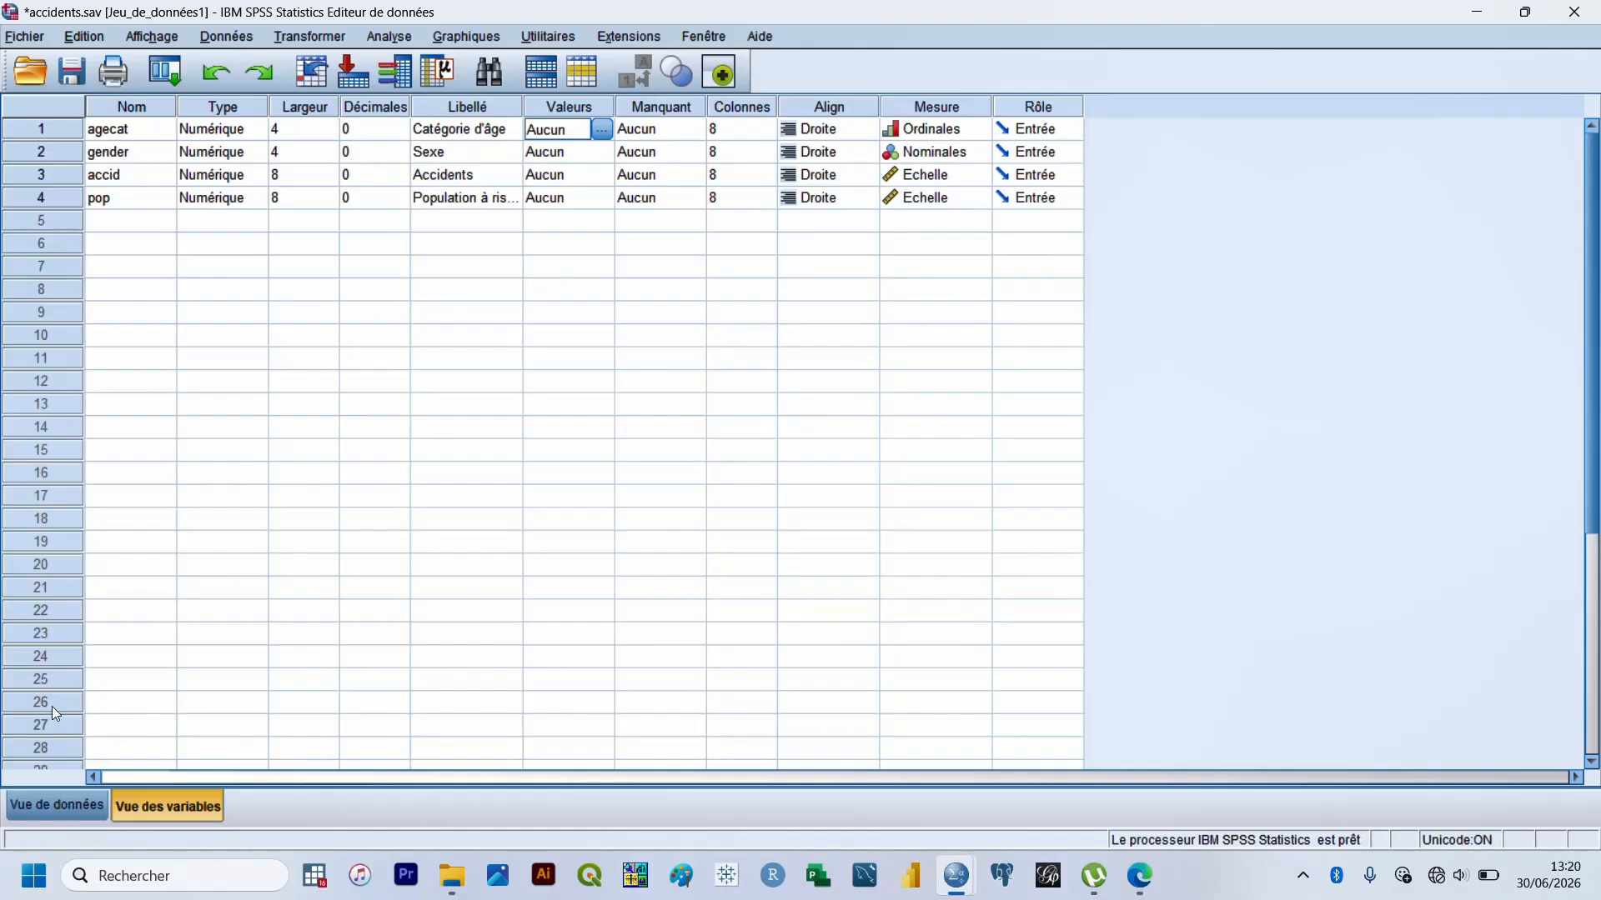
pyautogui.click(59, 811)
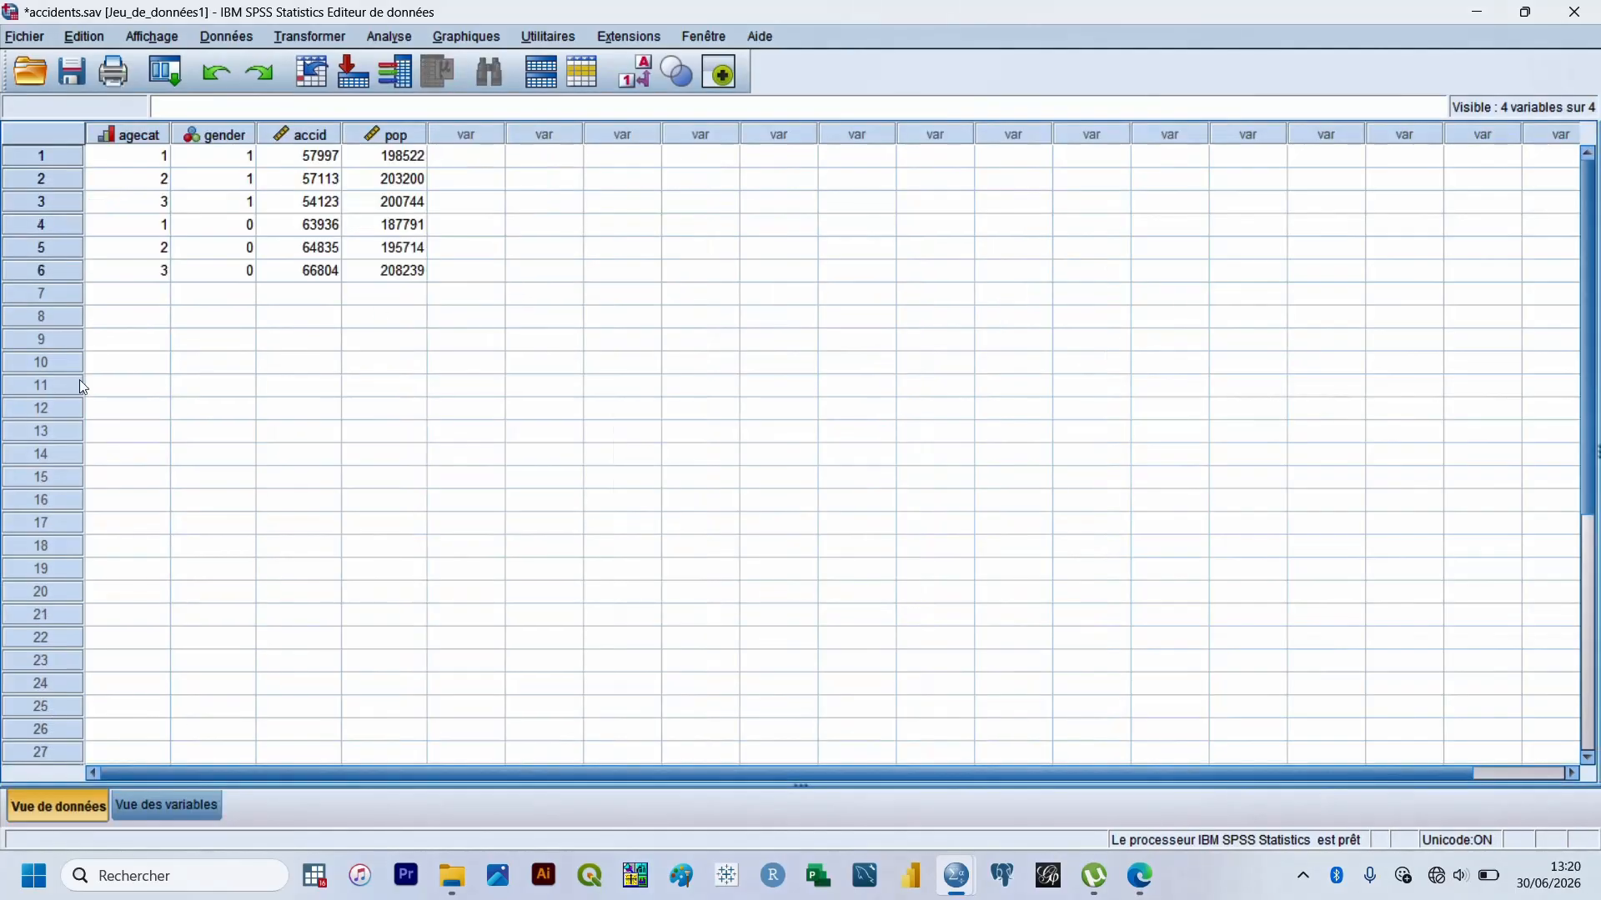
pyautogui.click(182, 809)
# Add the value label "Inf à 21" for value 1 of the agecat variable
pyautogui.click(584, 129)
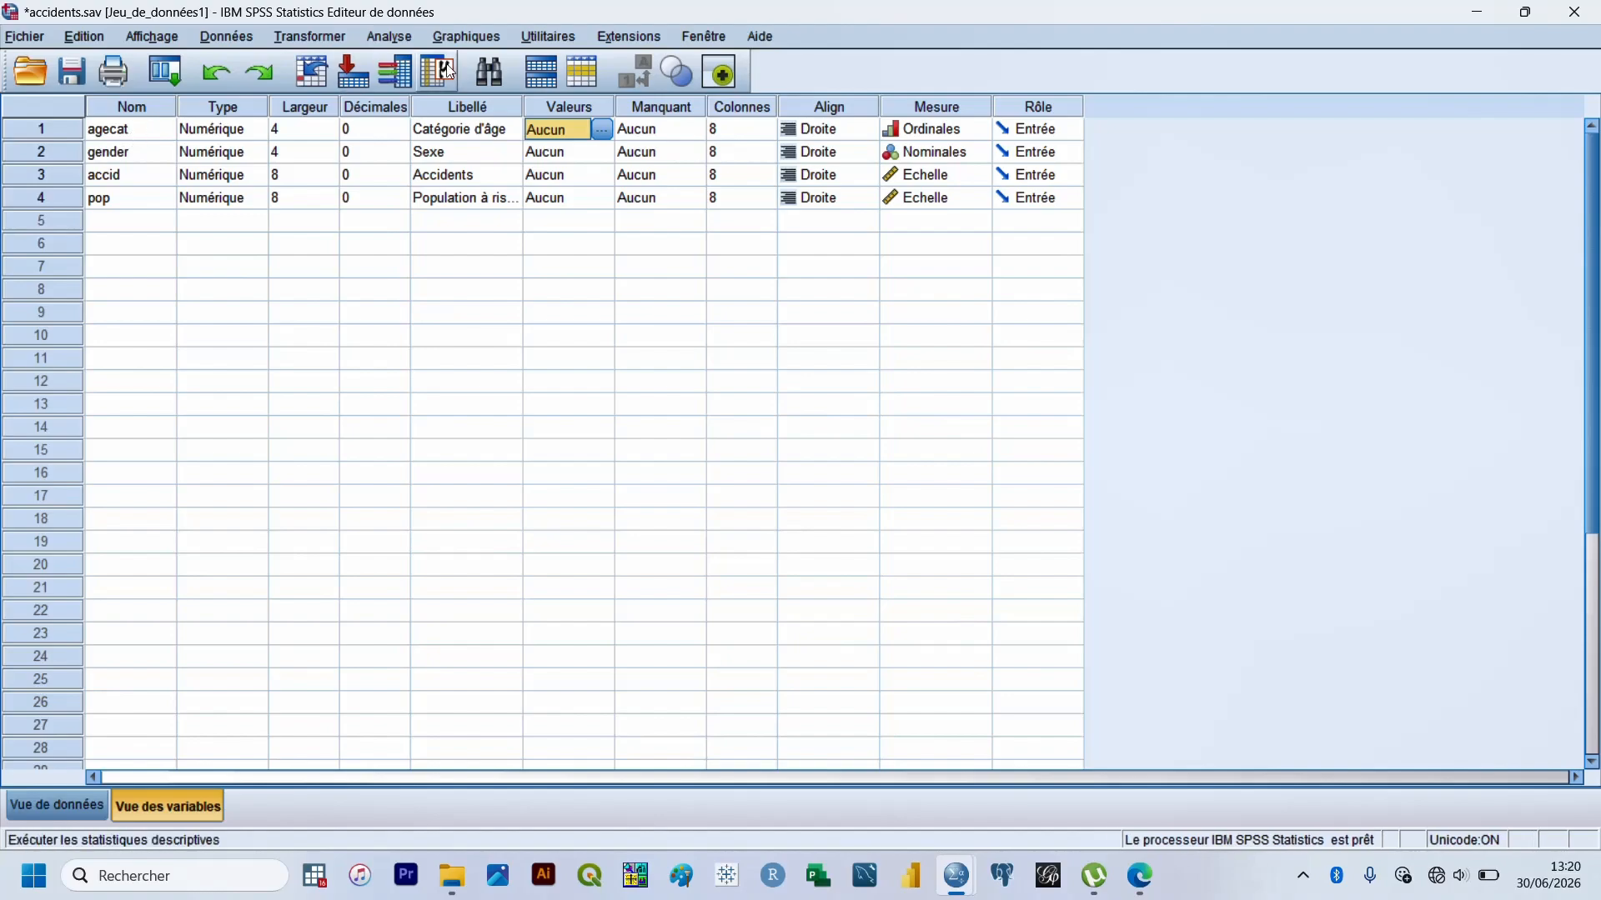
pyautogui.click(602, 132)
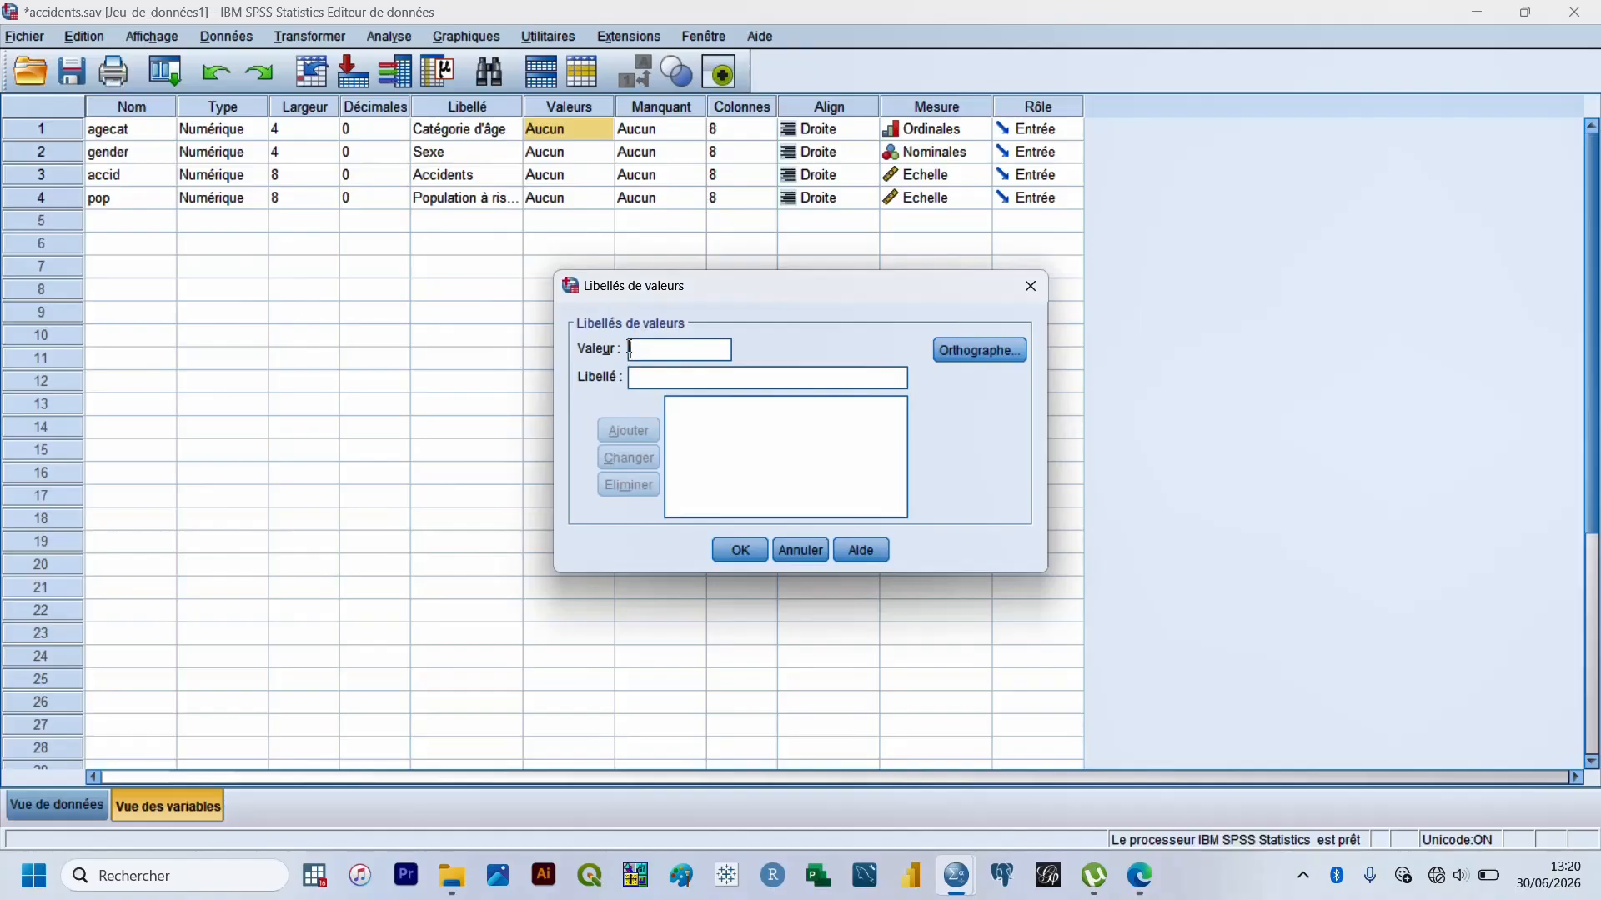
pyautogui.write('1')
pyautogui.press('Tab')
pyautogui.write('Inf à')
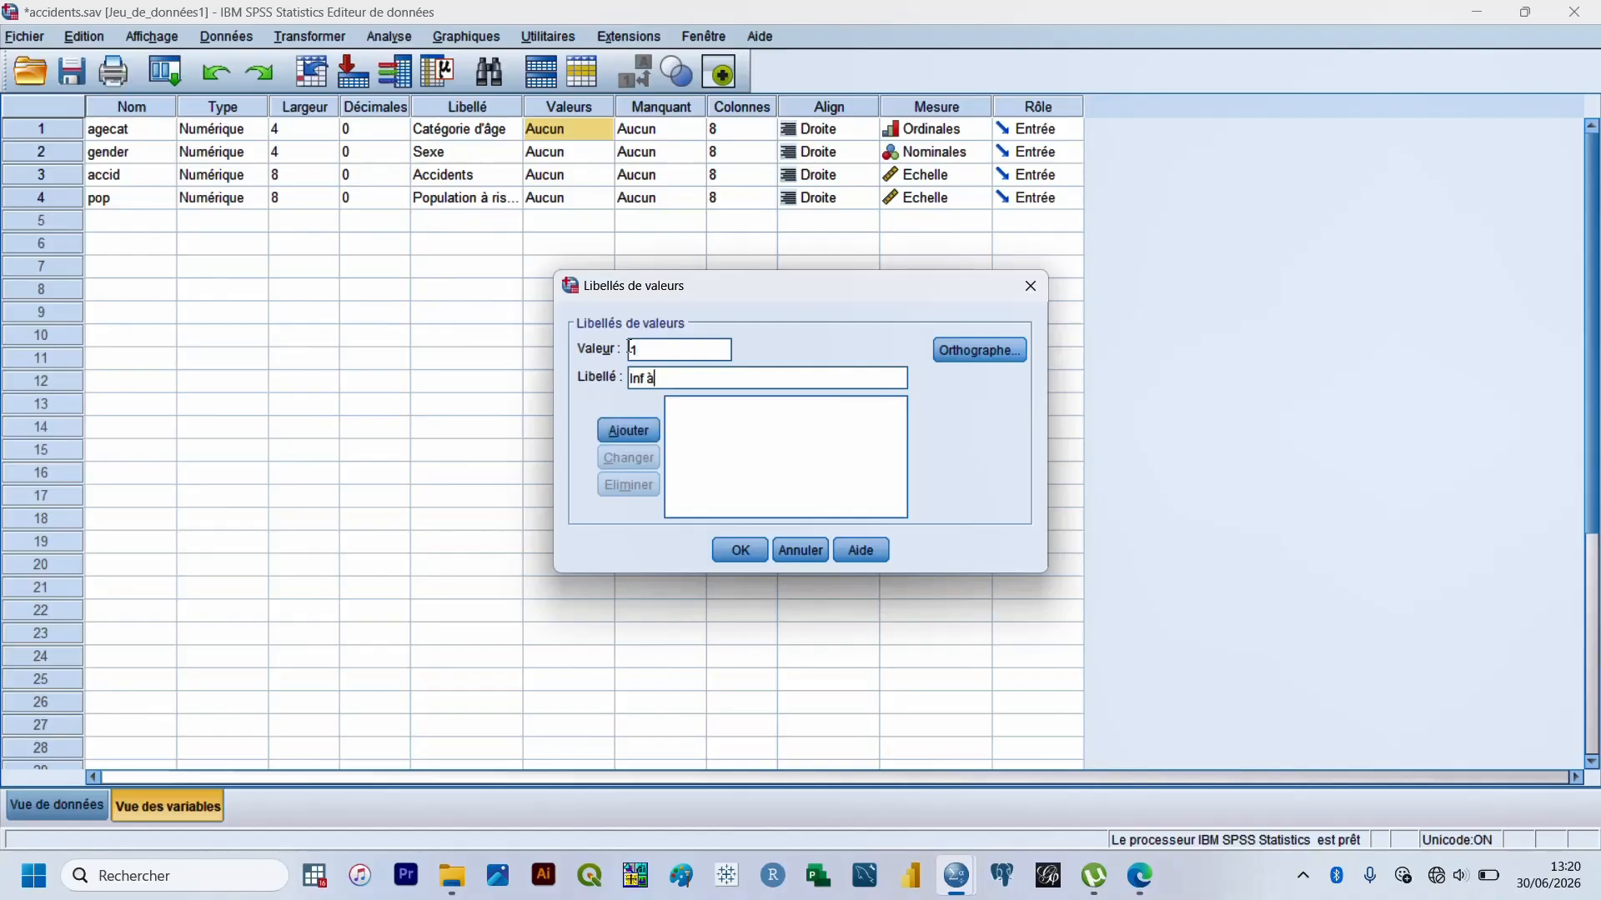
pyautogui.write(' 21')
pyautogui.click(634, 425)
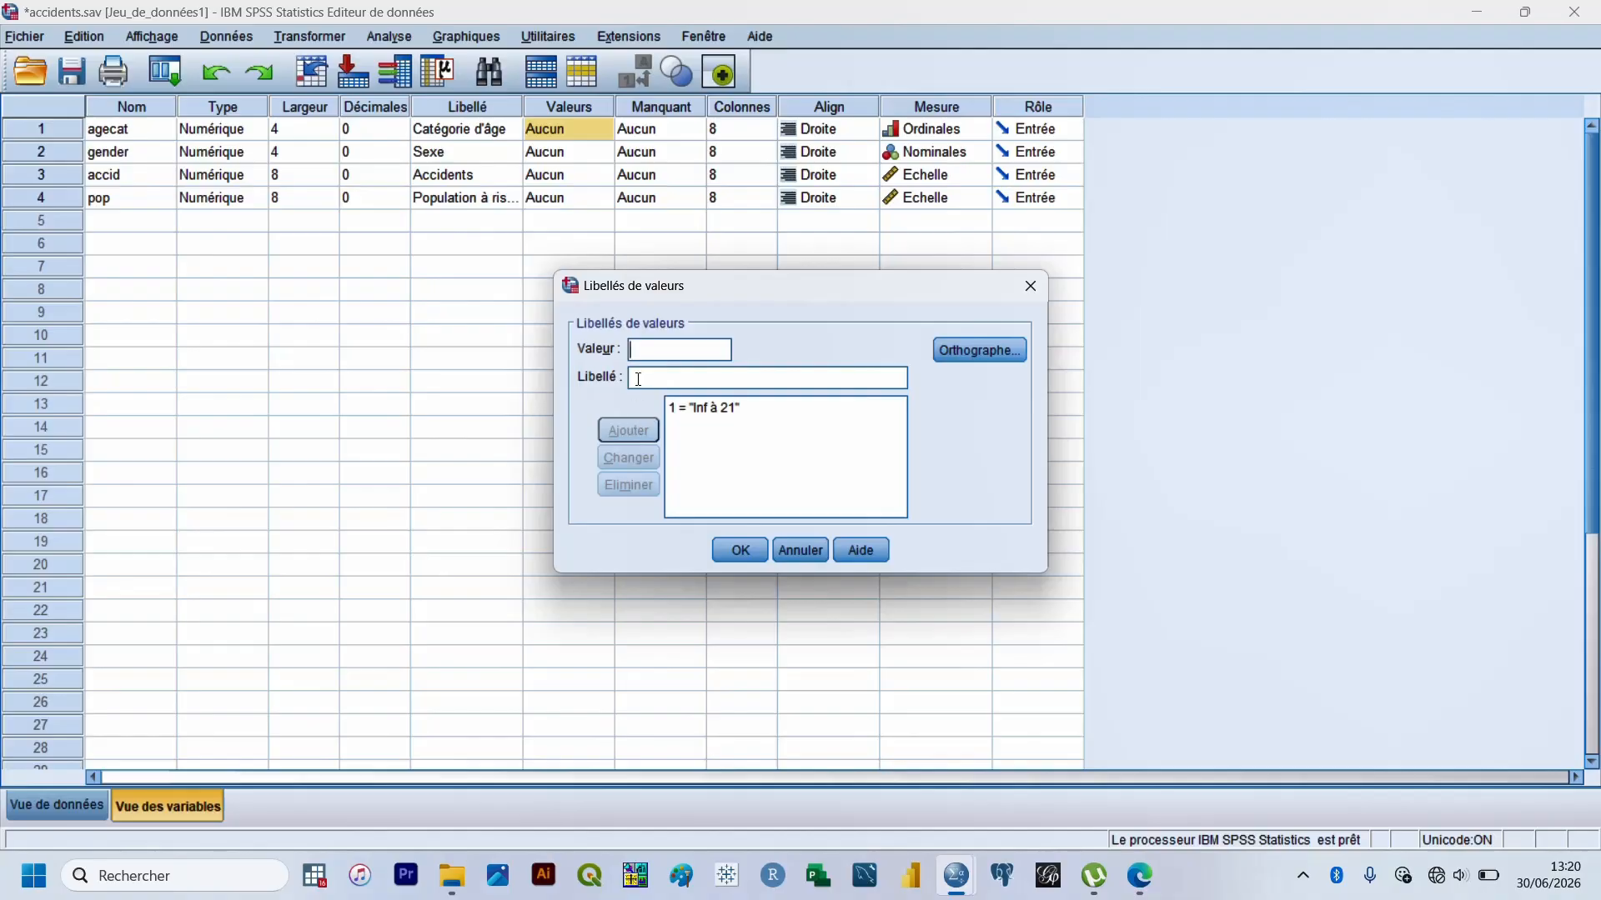
# Add the value label "21-25" for value 2 of agecat
pyautogui.write('2')
pyautogui.click(639, 379)
pyautogui.write('21-')
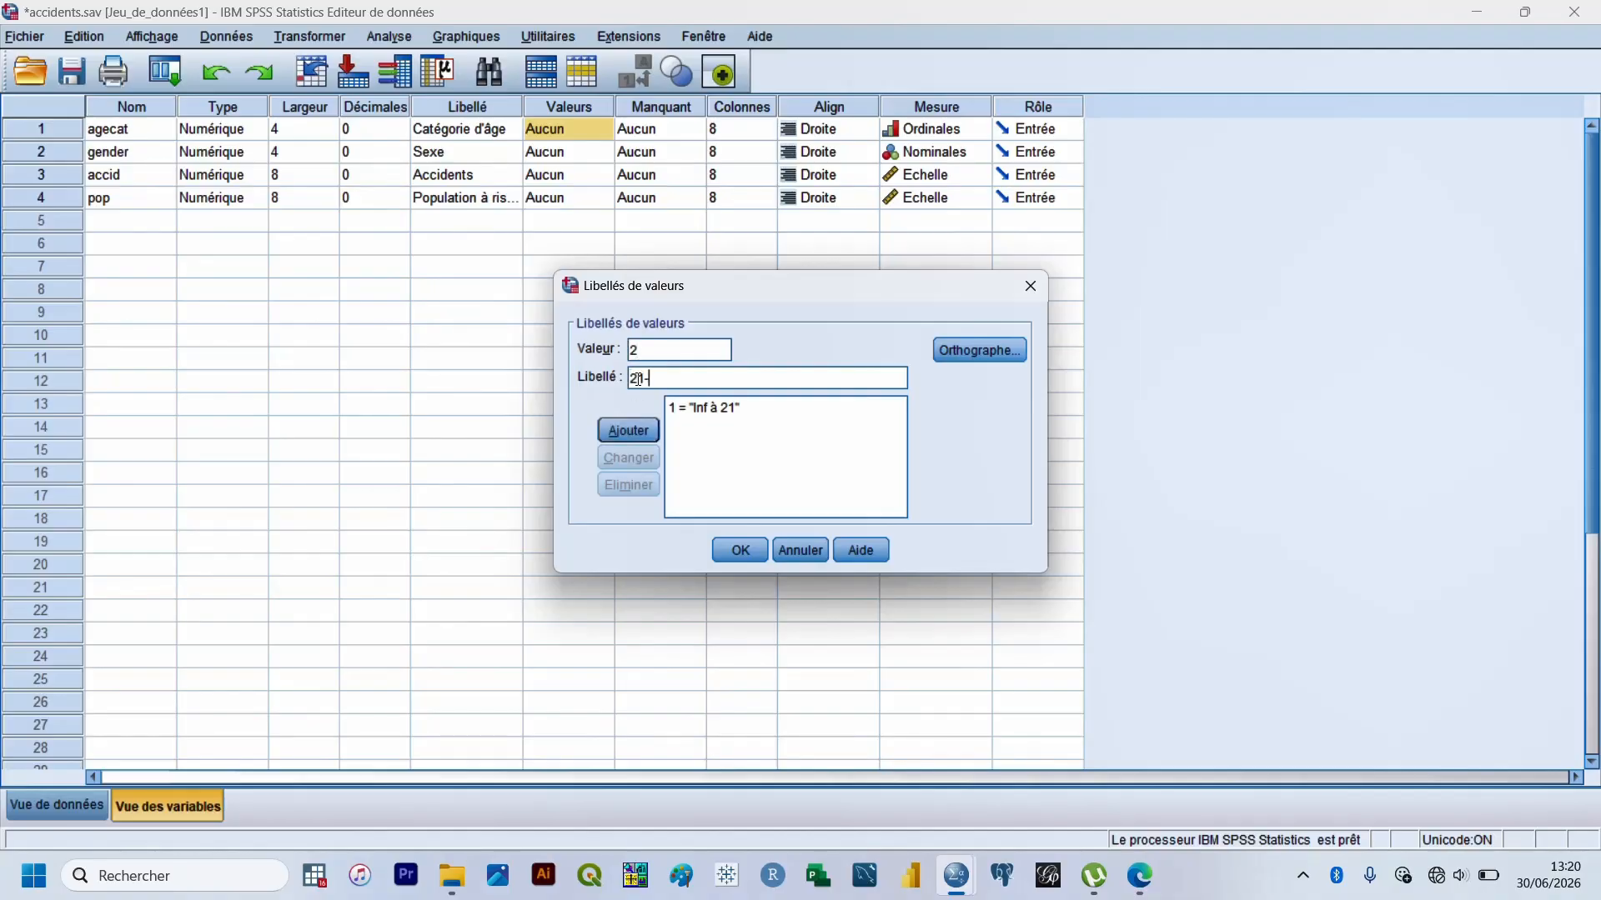
pyautogui.write('25')
pyautogui.click(636, 427)
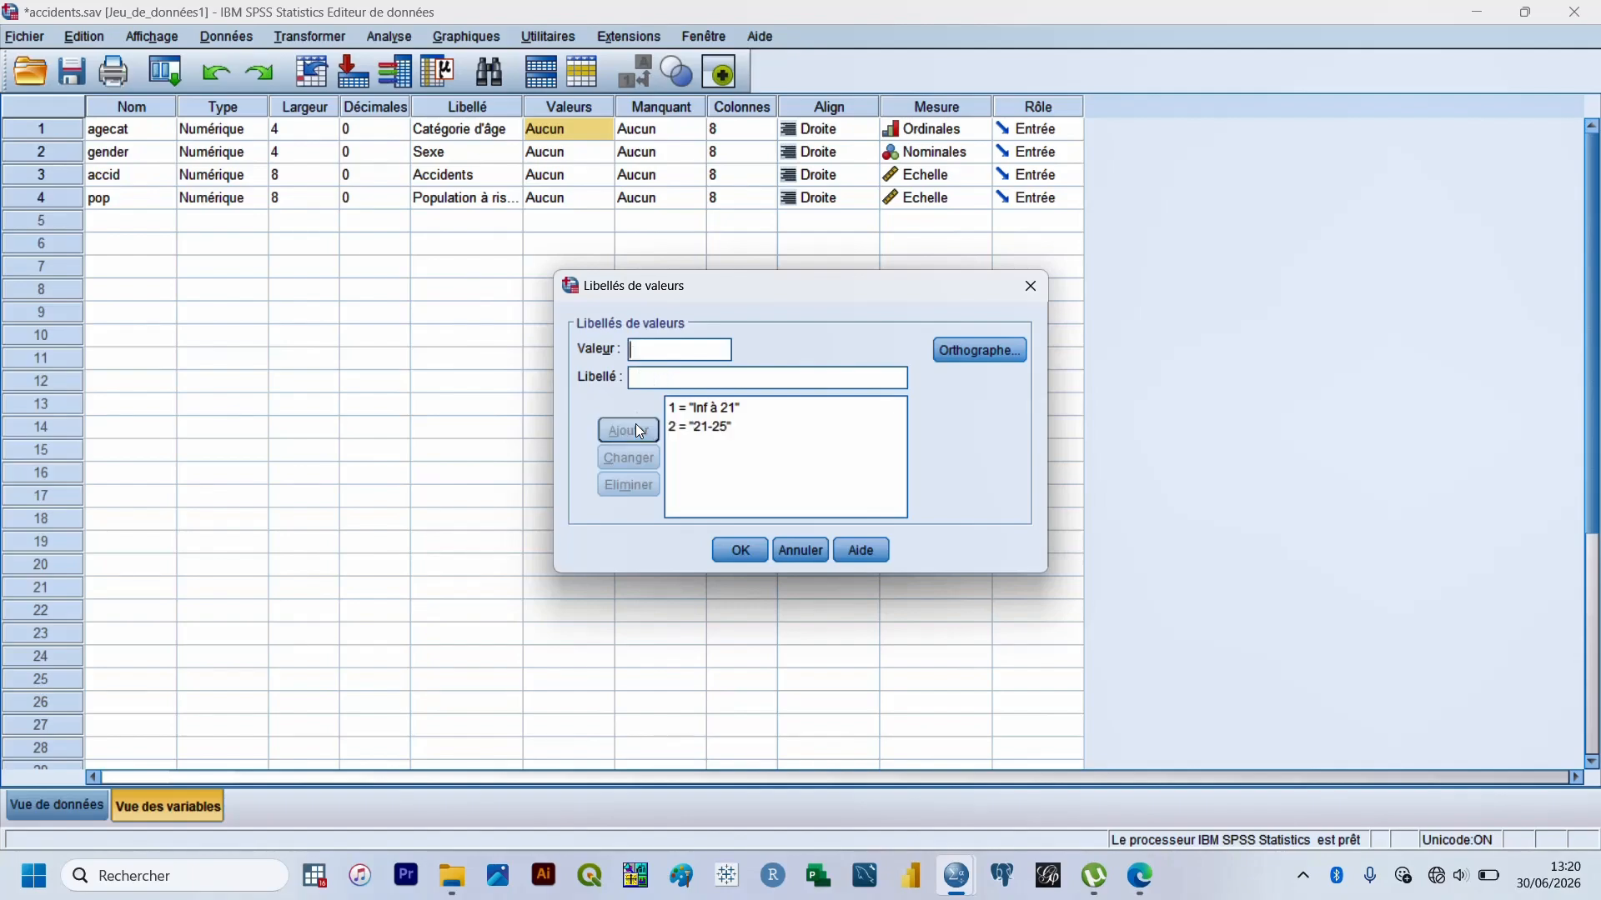
# Add the value label "26-30" for value 3 of agecat and apply the set of labels
pyautogui.write('3')
pyautogui.click(650, 377)
pyautogui.write('263')
pyautogui.press('BackSpace')
pyautogui.write('-30')
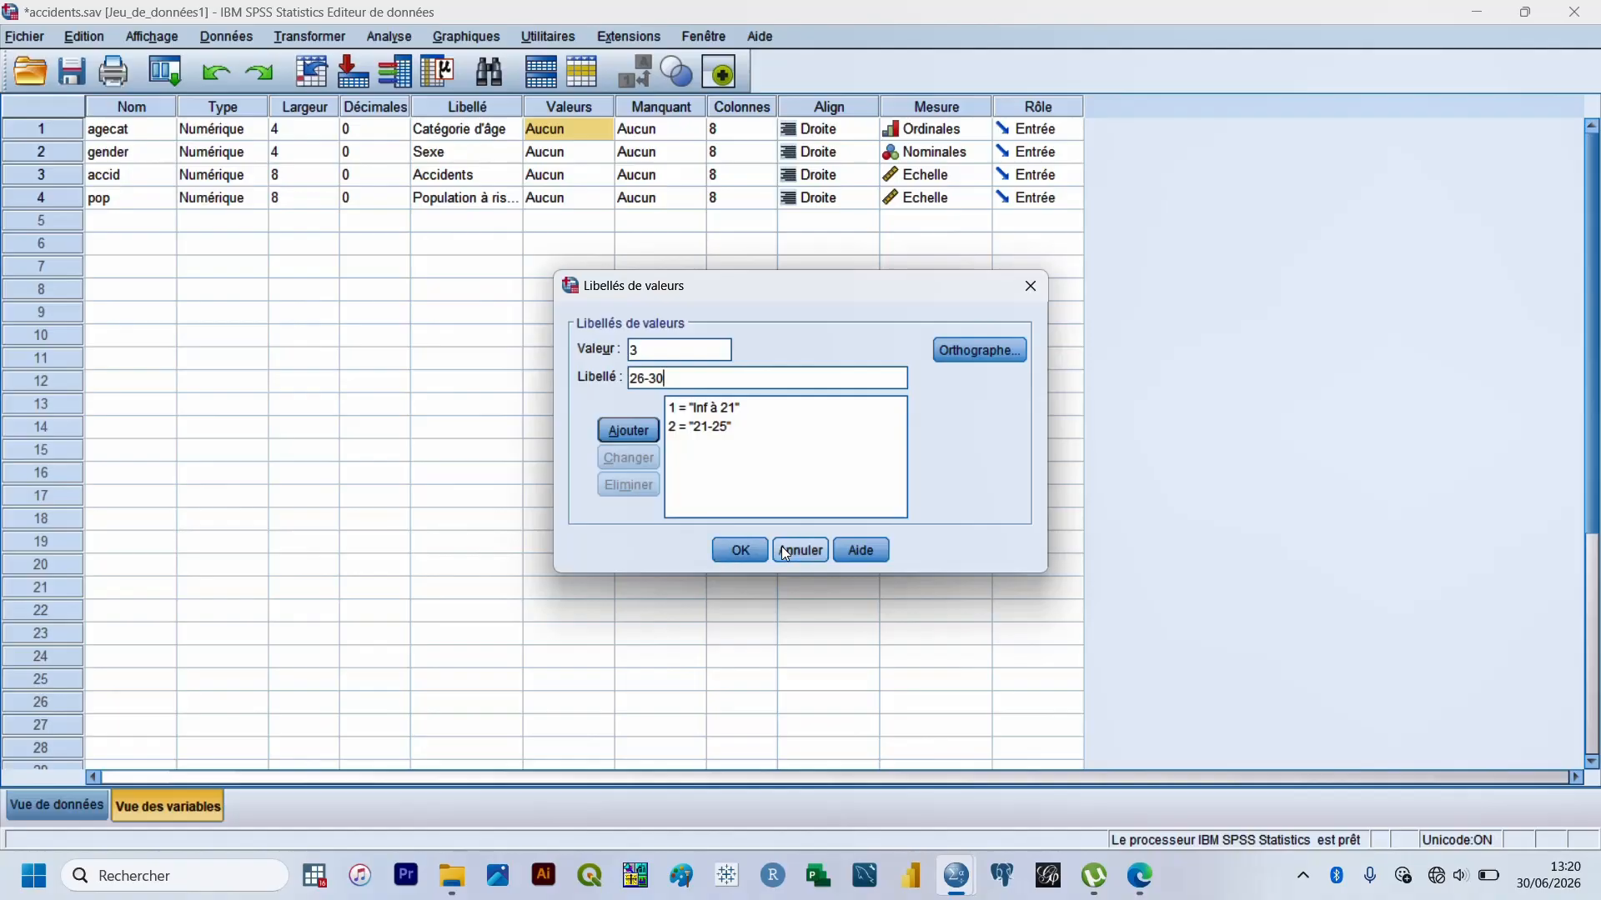
pyautogui.click(742, 559)
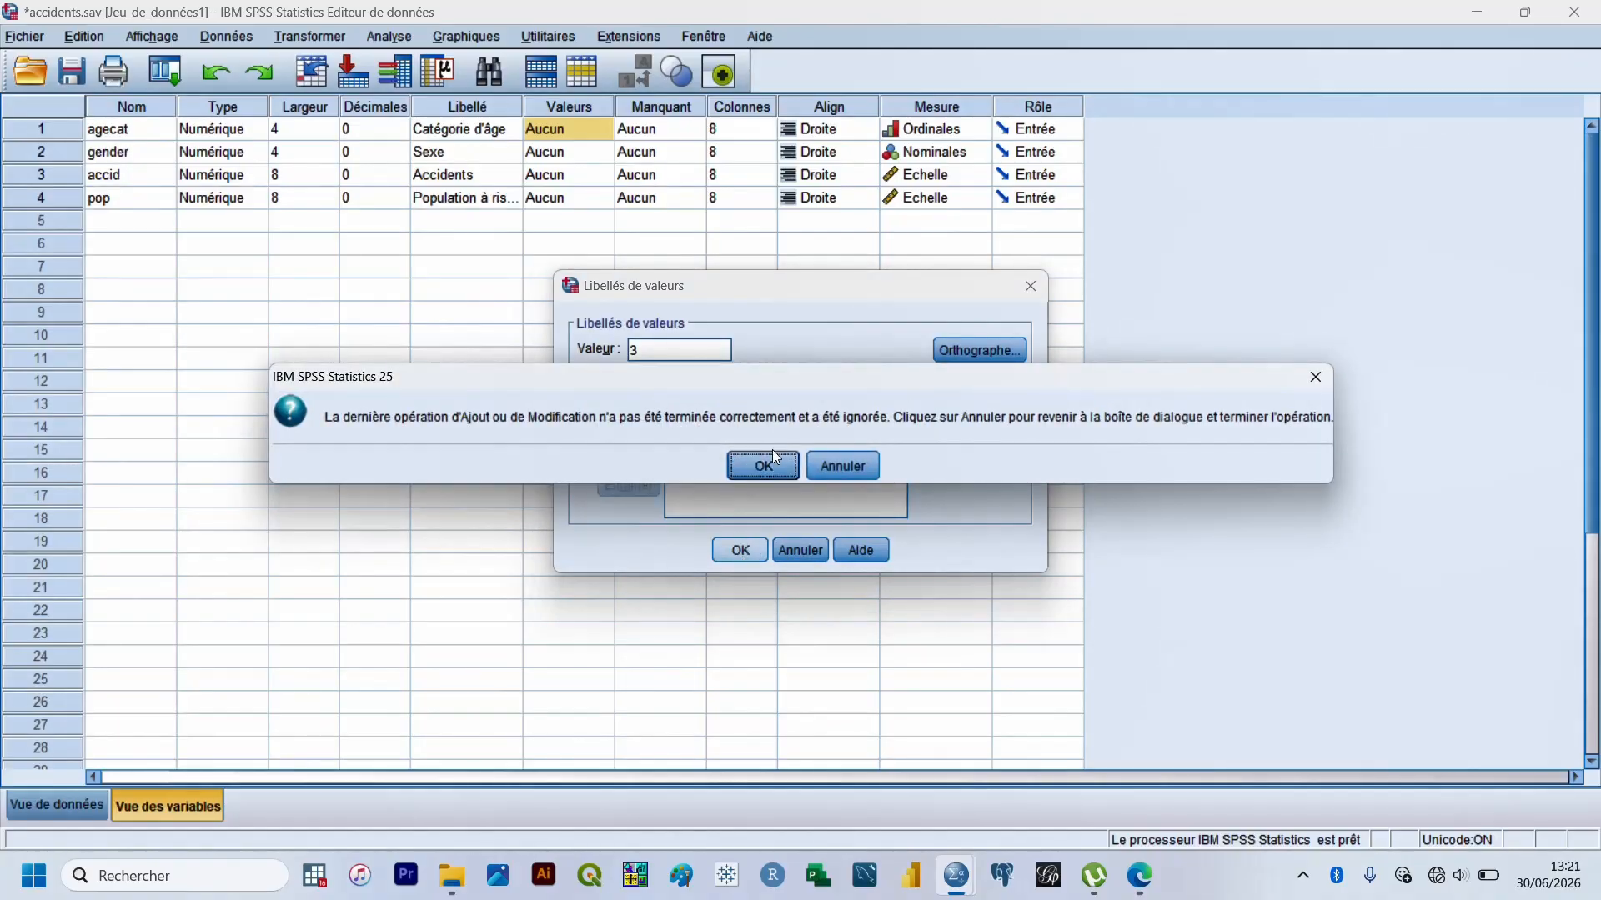
pyautogui.click(844, 465)
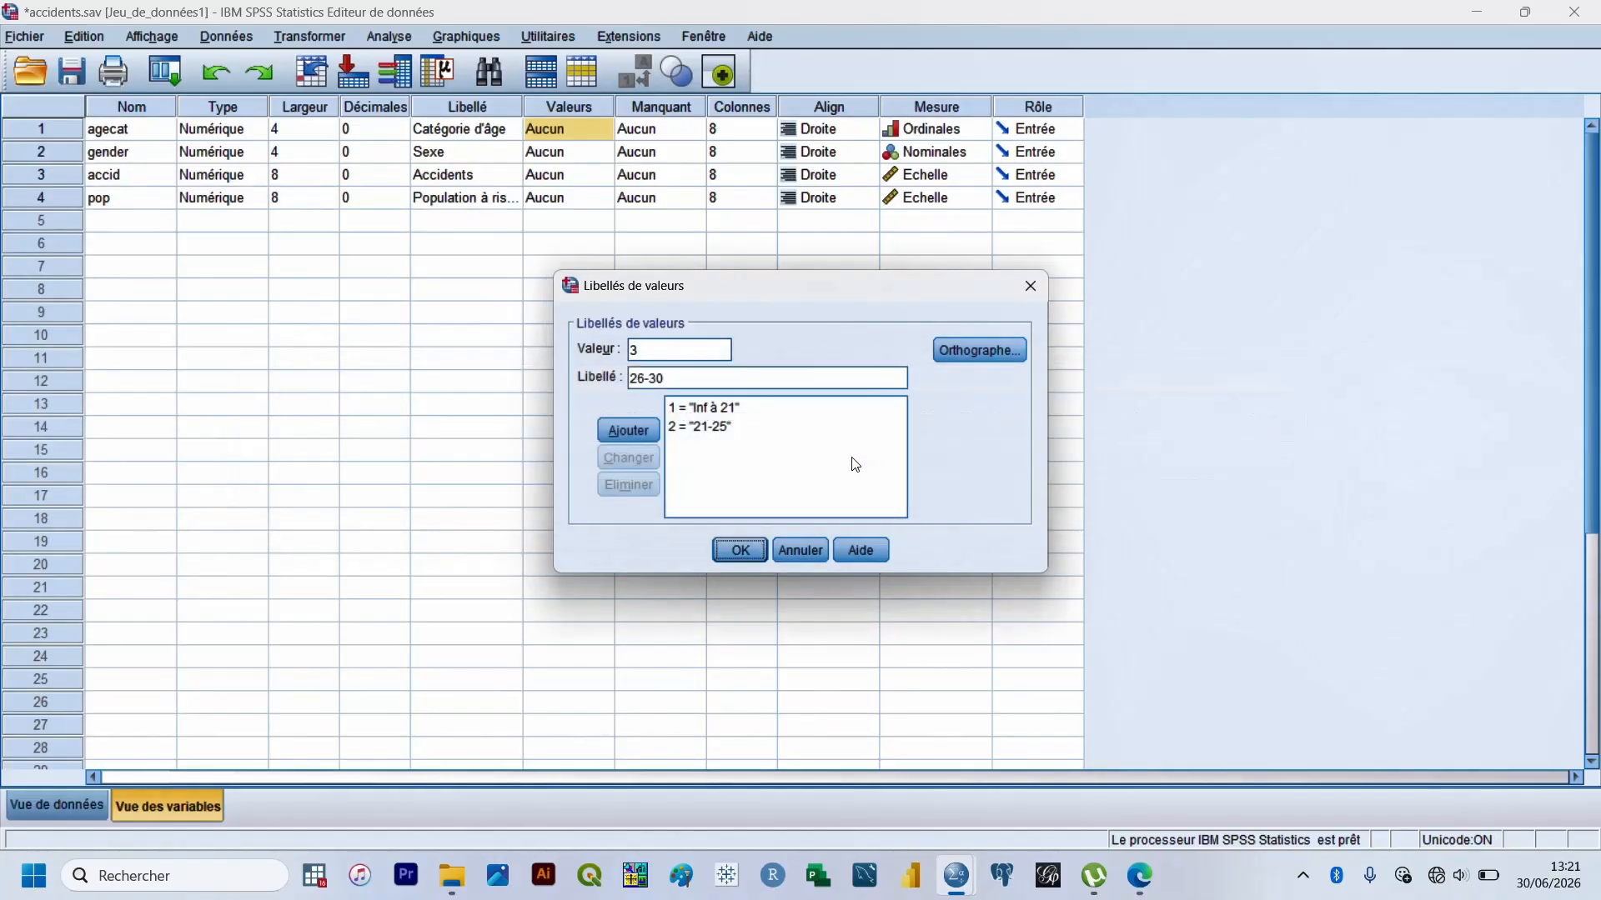
pyautogui.click(641, 429)
pyautogui.click(739, 549)
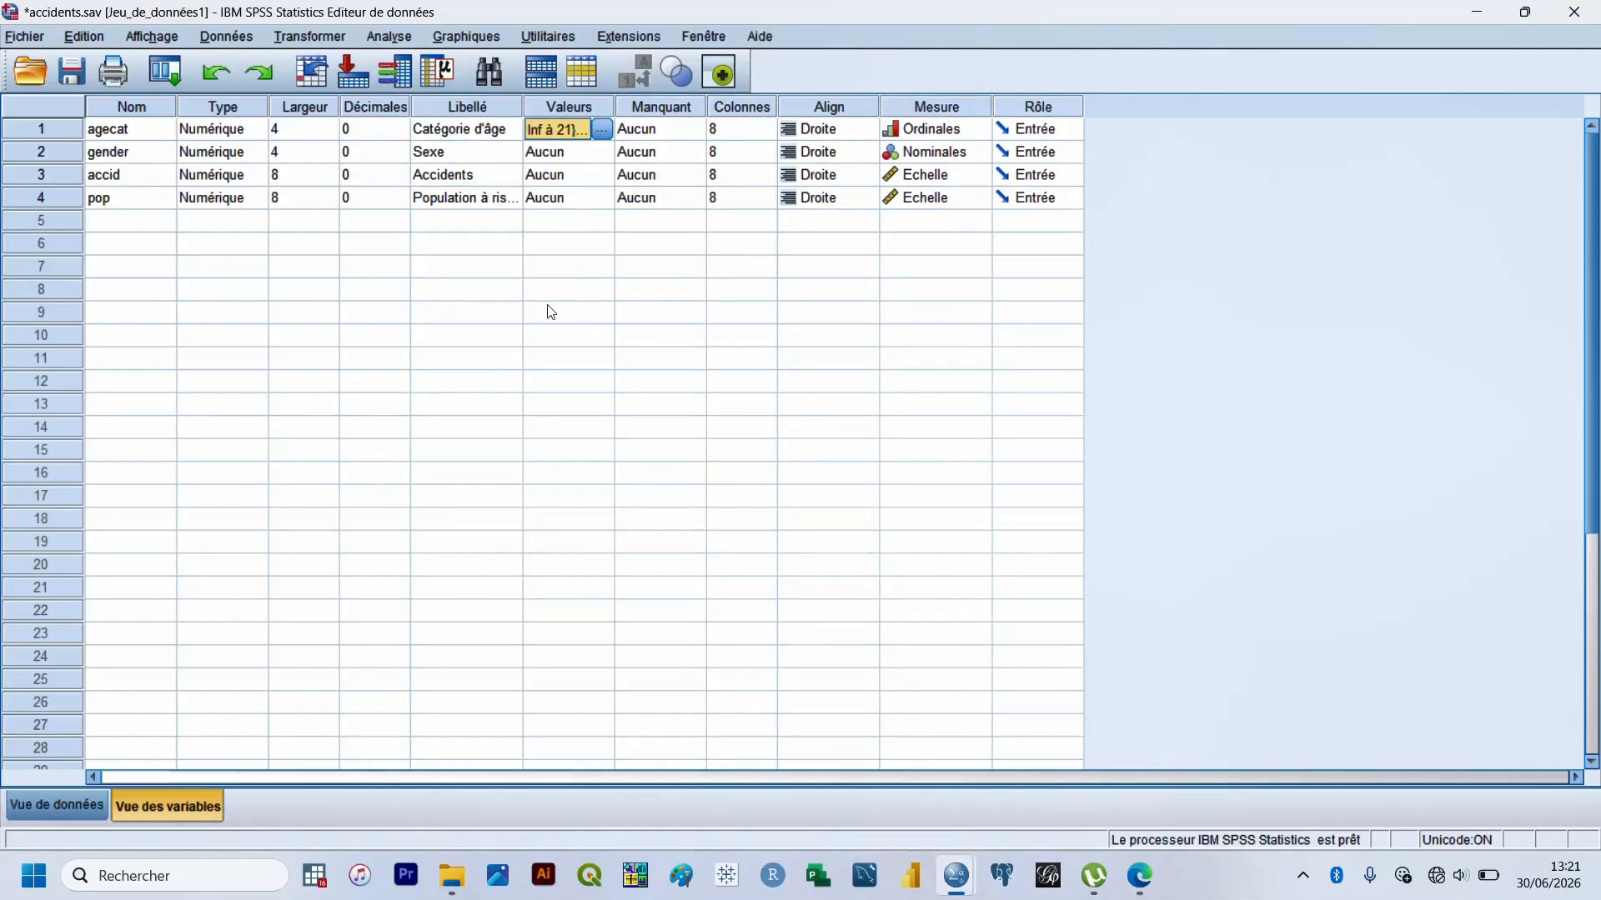
# Display value labels instead of numeric codes in the data view, and return to the variable definitions
pyautogui.click(61, 814)
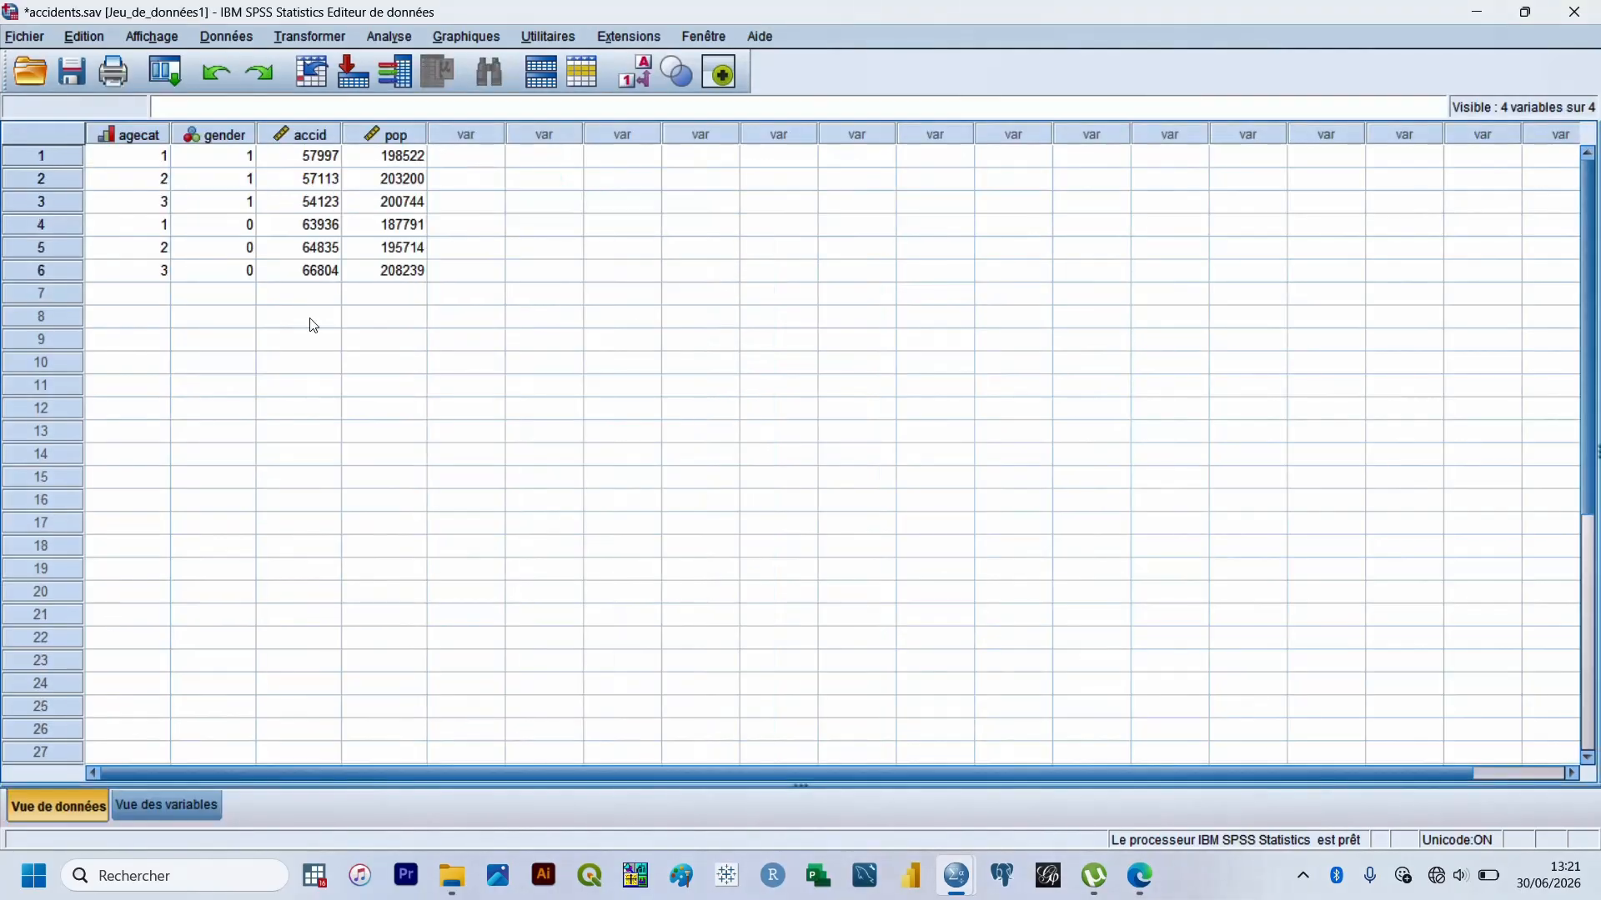
pyautogui.click(644, 65)
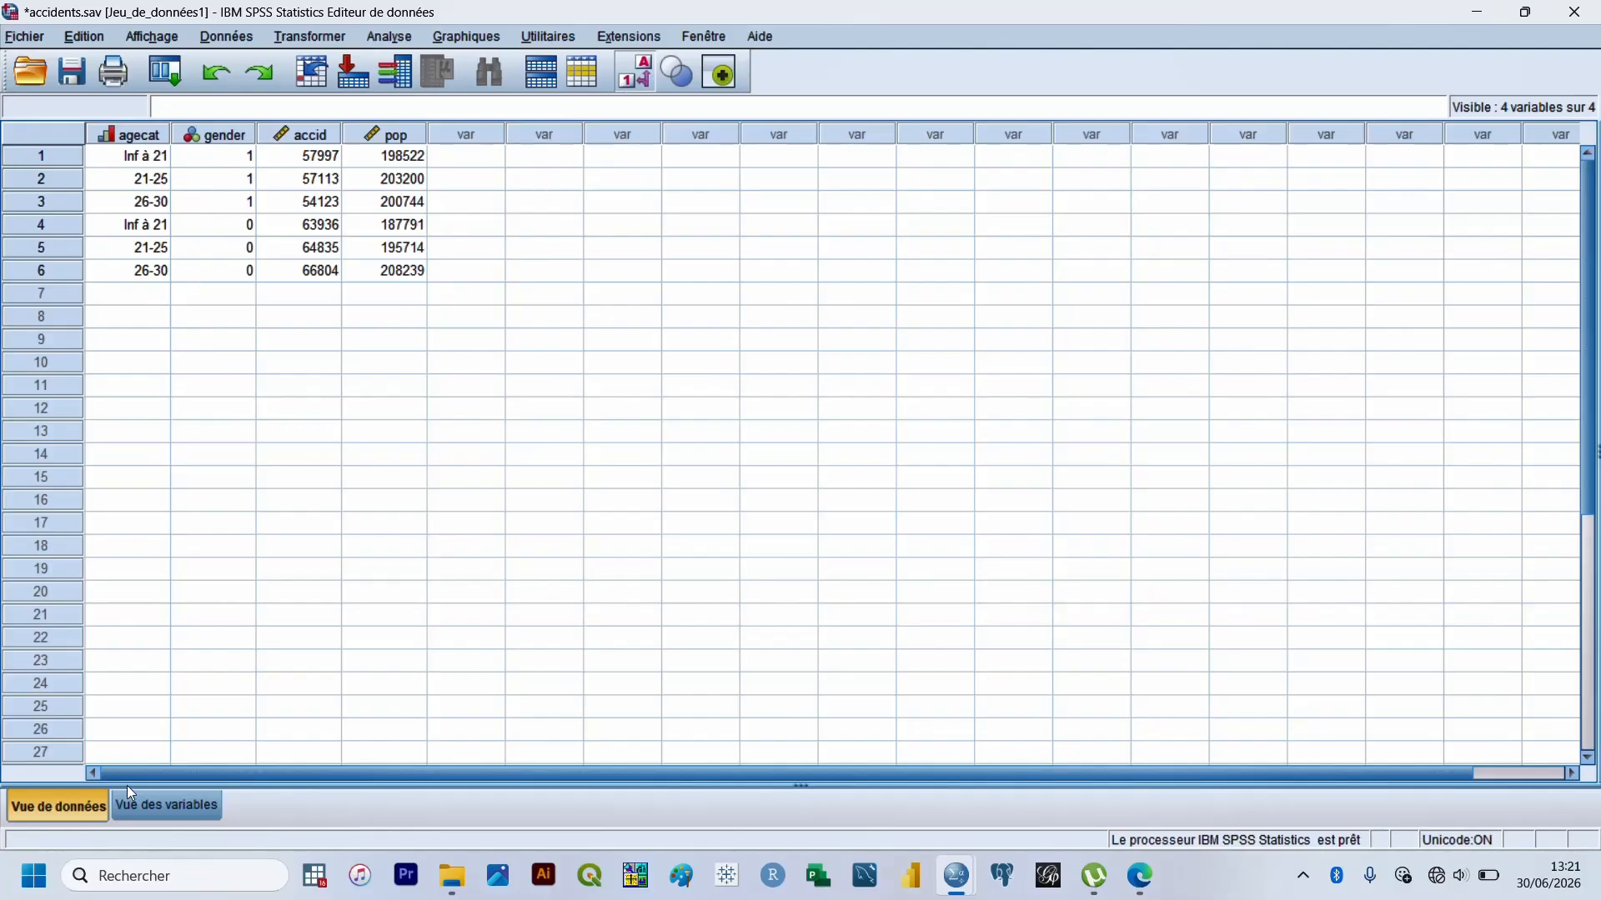
pyautogui.click(146, 815)
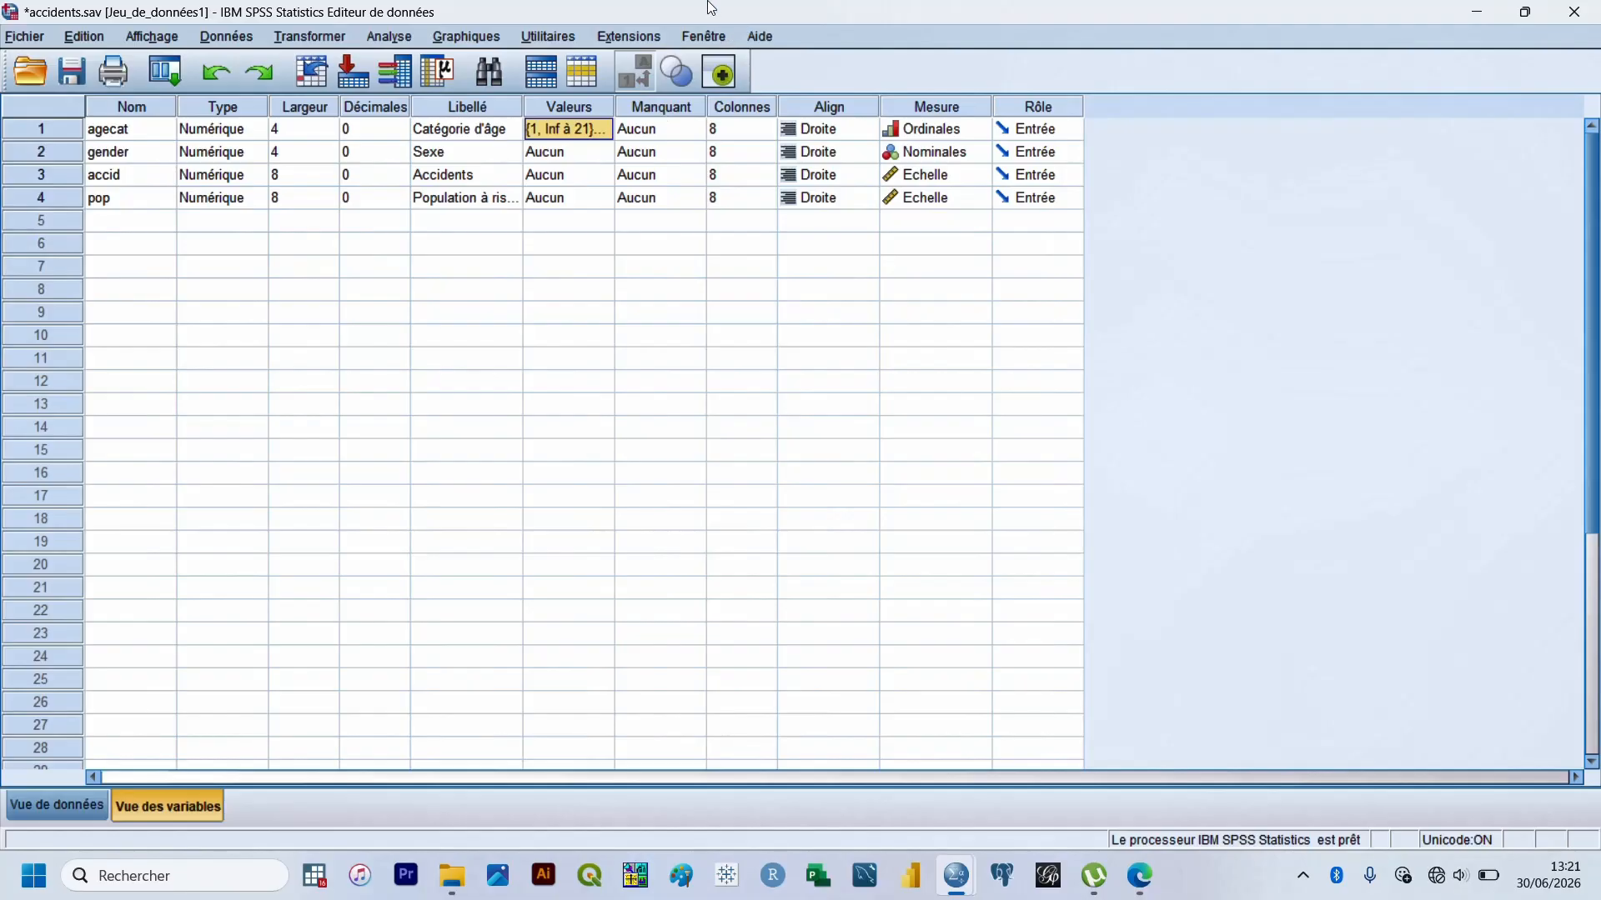
# Define the gender value labels 0 = "Homme" and 1 = "Femme", and check them in the data view
pyautogui.click(584, 156)
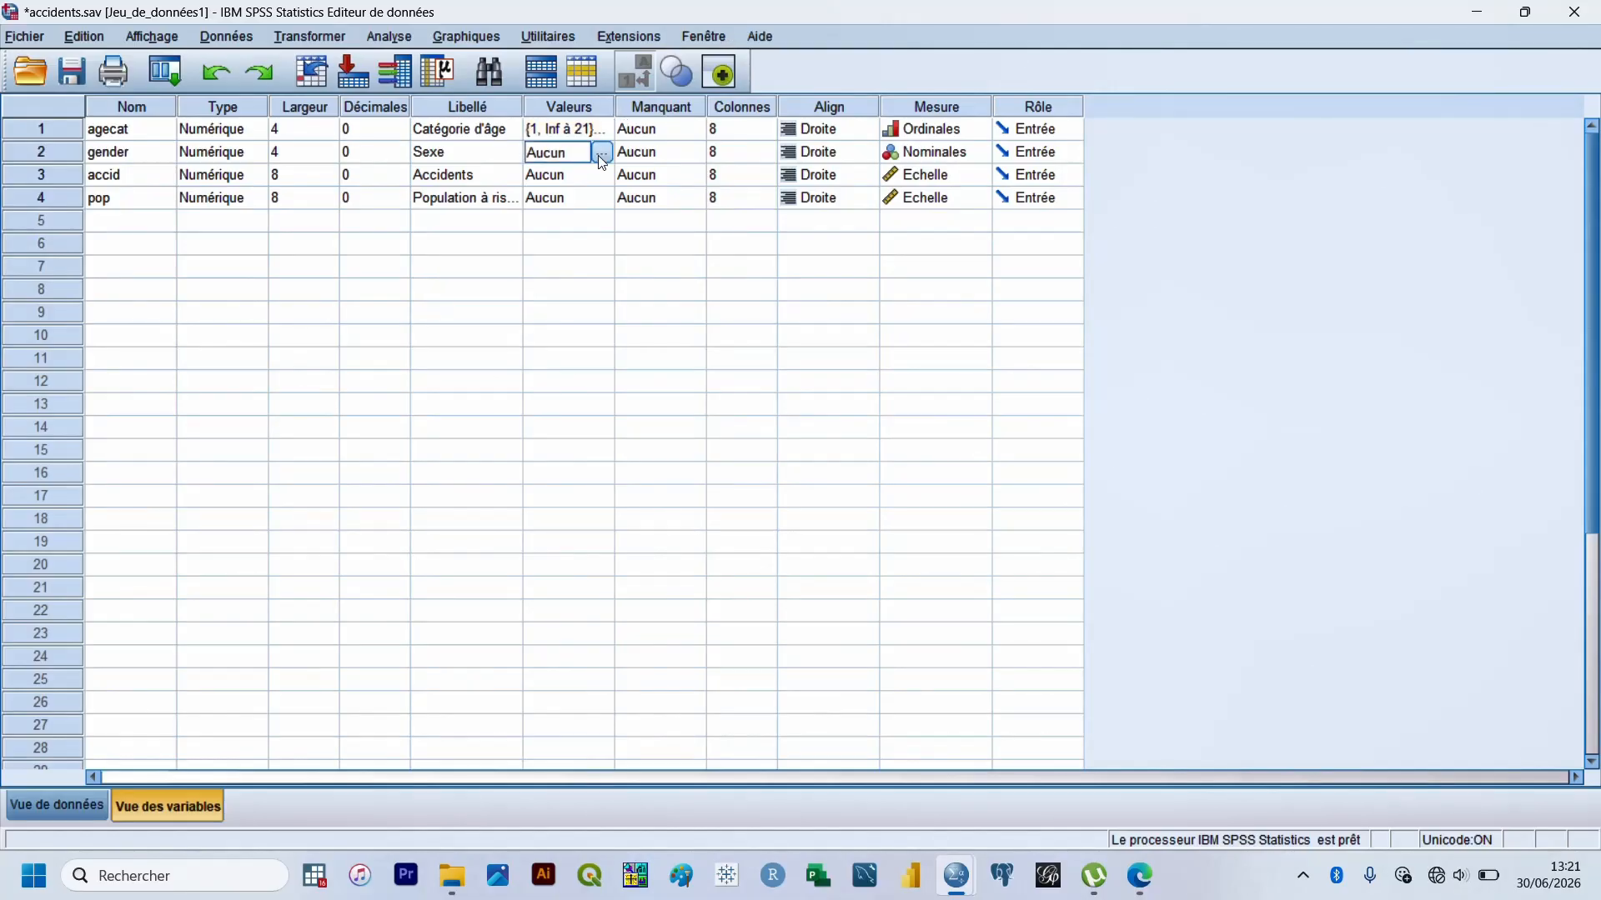
pyautogui.click(601, 153)
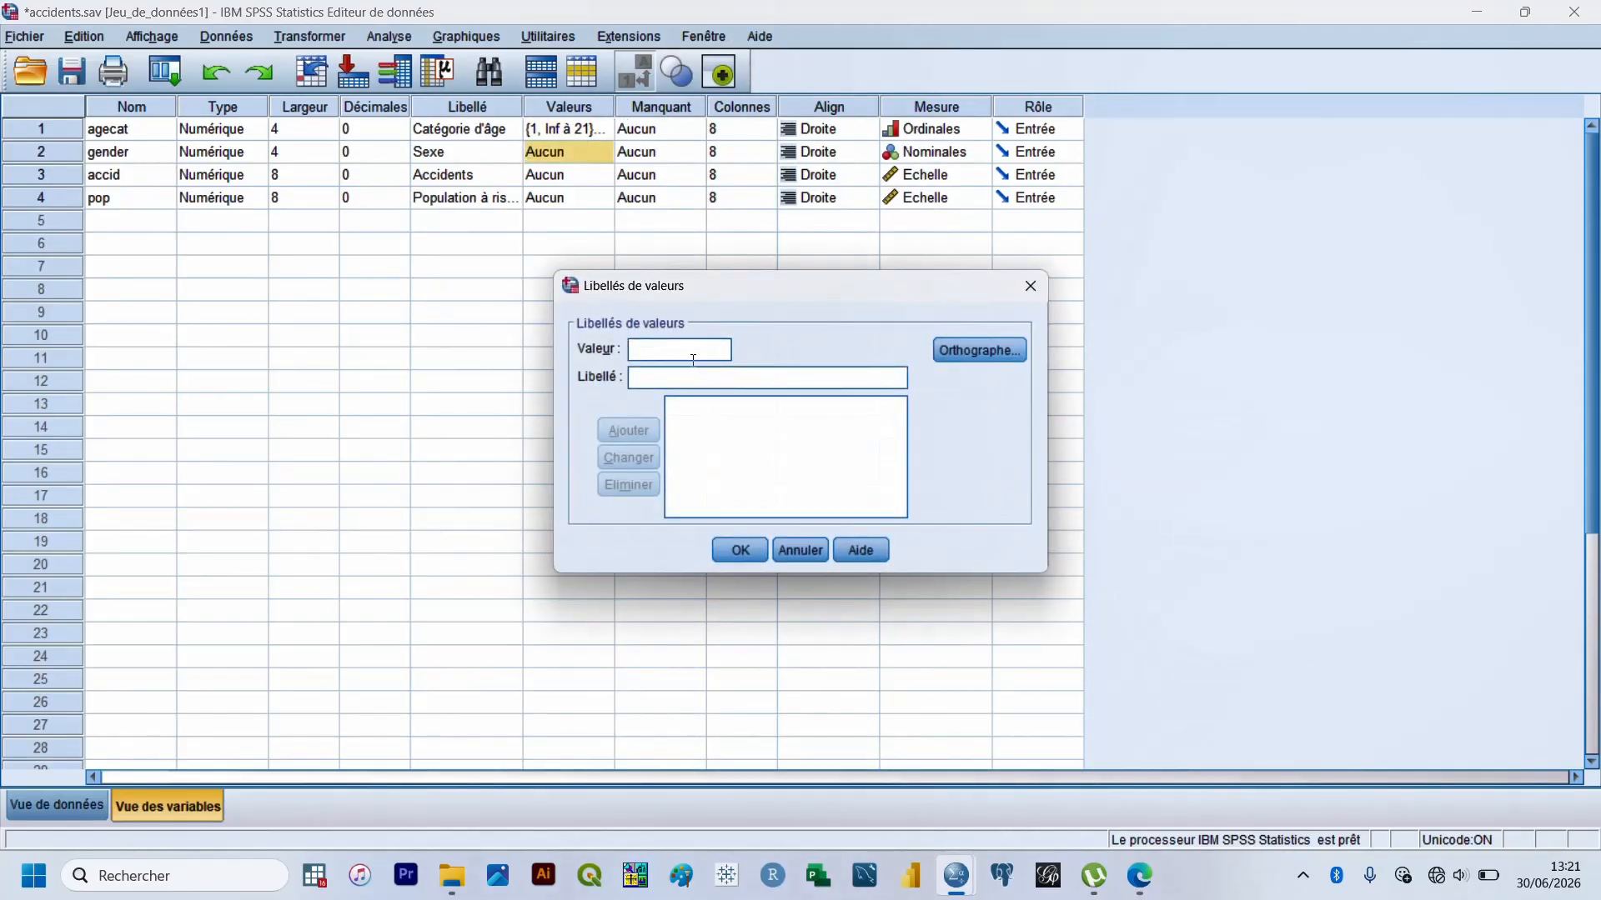
pyautogui.write('0')
pyautogui.press('Tab')
pyautogui.write('Ho')
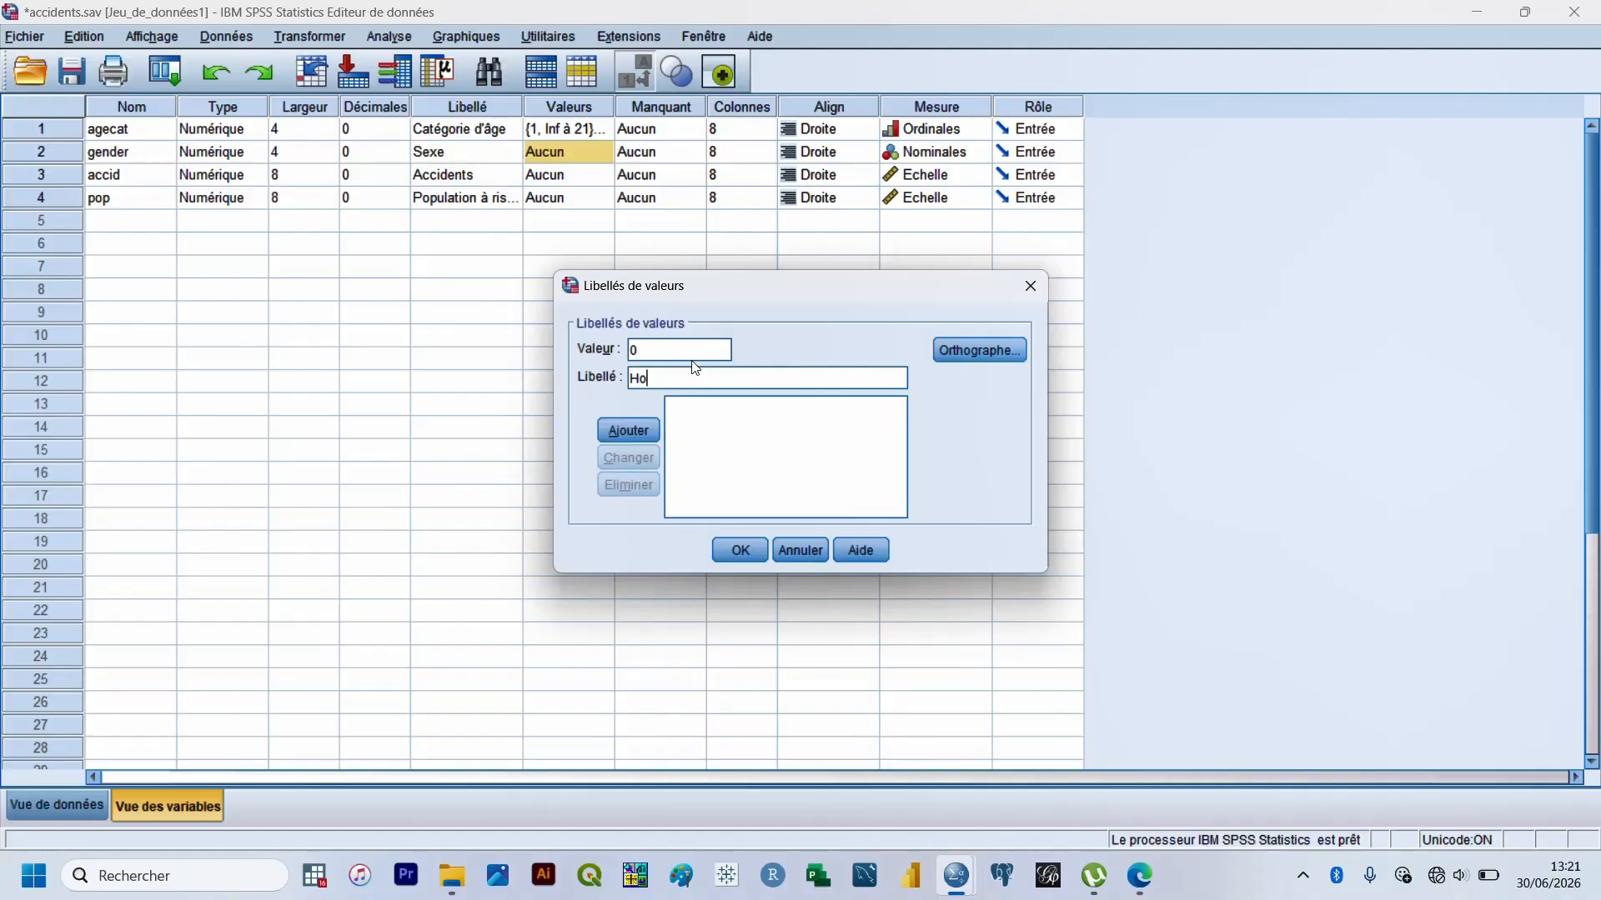
pyautogui.write('mme')
pyautogui.click(621, 433)
pyautogui.write('Femme')
pyautogui.click(621, 432)
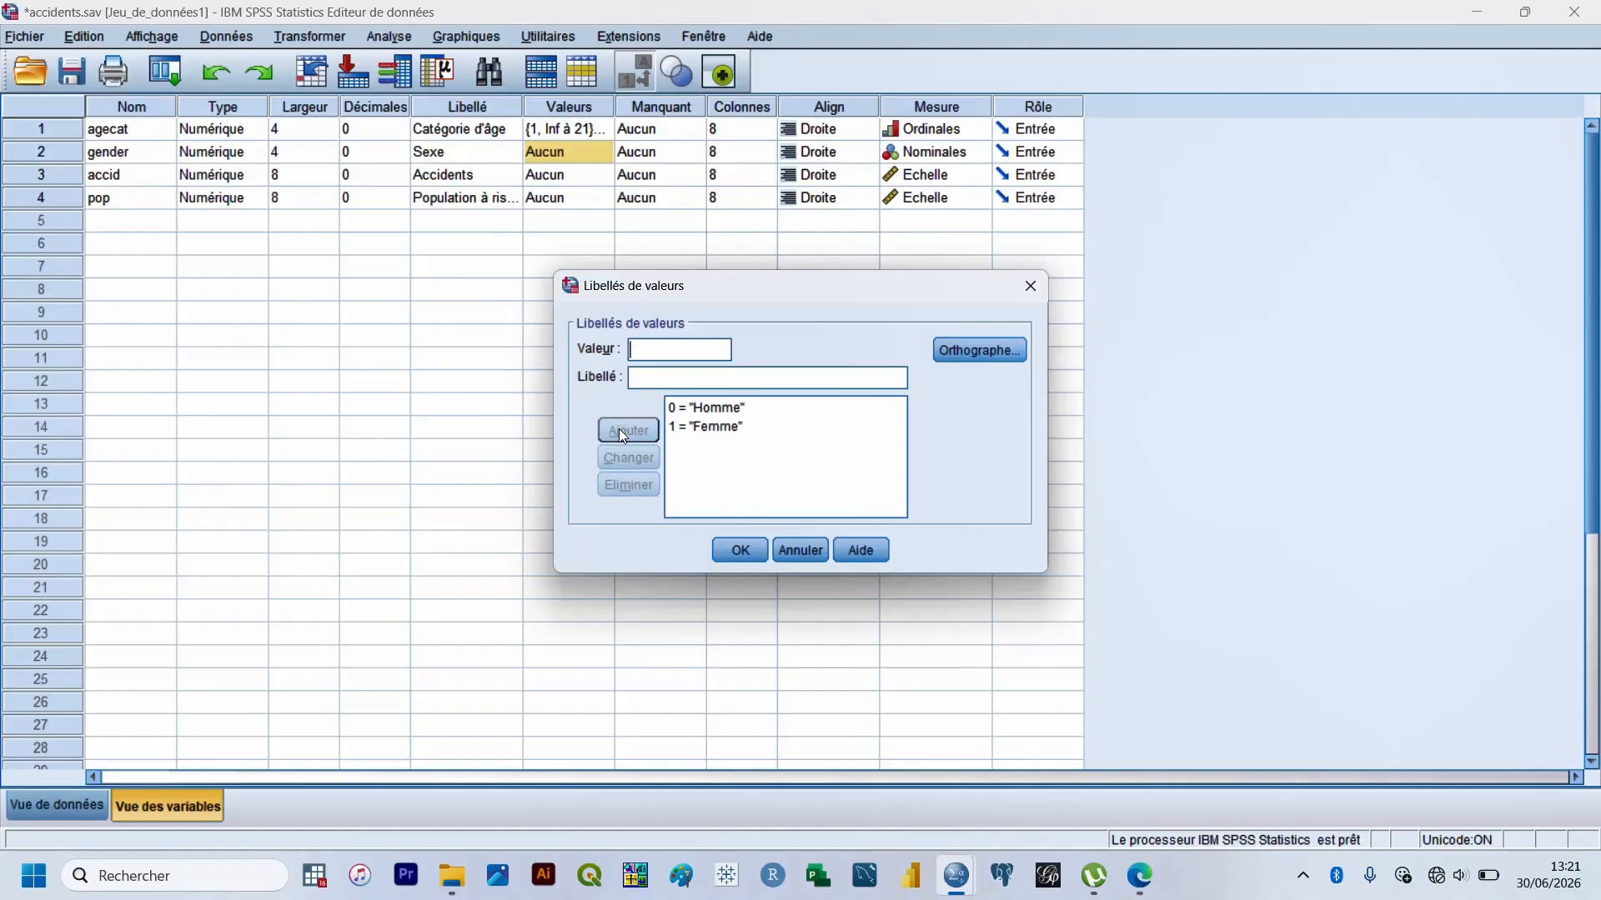
pyautogui.click(740, 549)
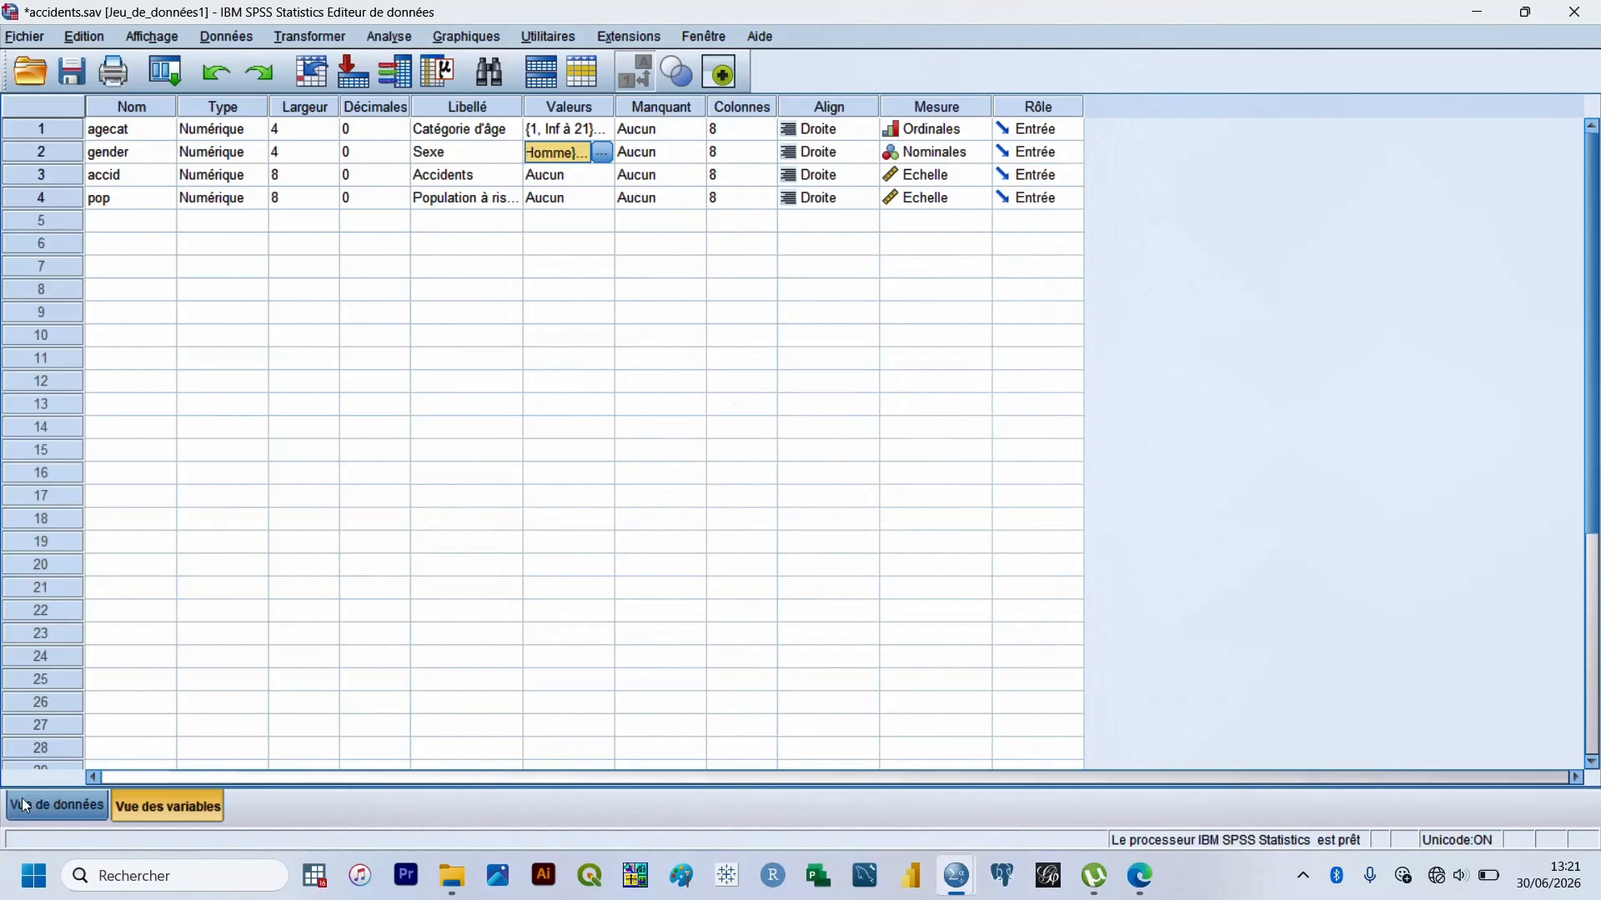
pyautogui.click(25, 807)
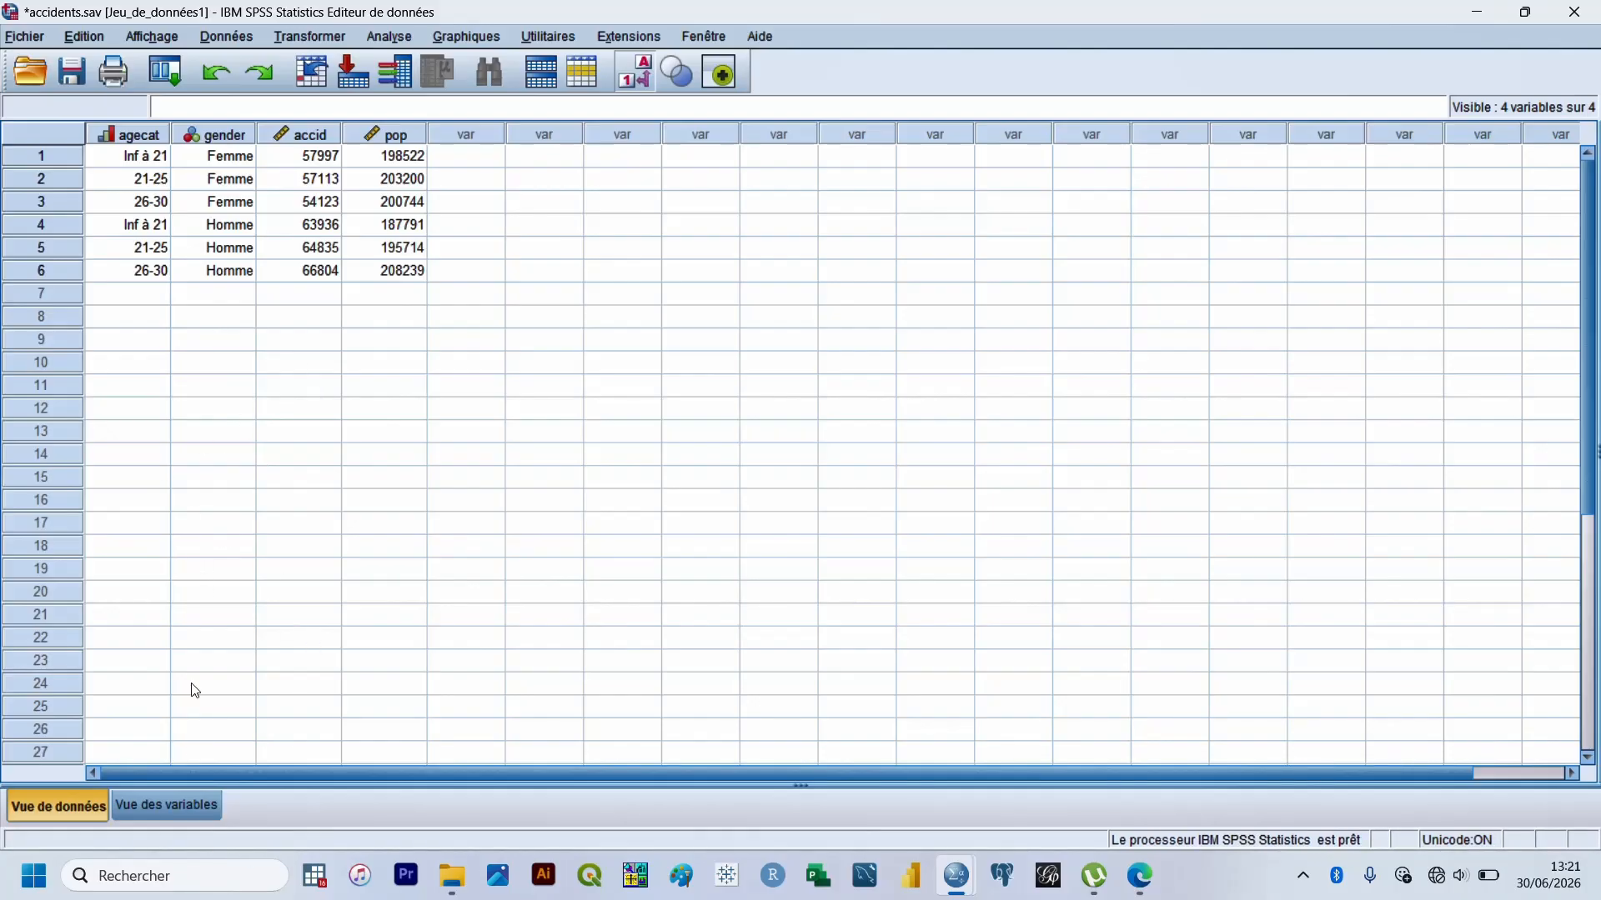
# Set the accid variable's display column width to 4 and check the column in the data view
pyautogui.click(184, 800)
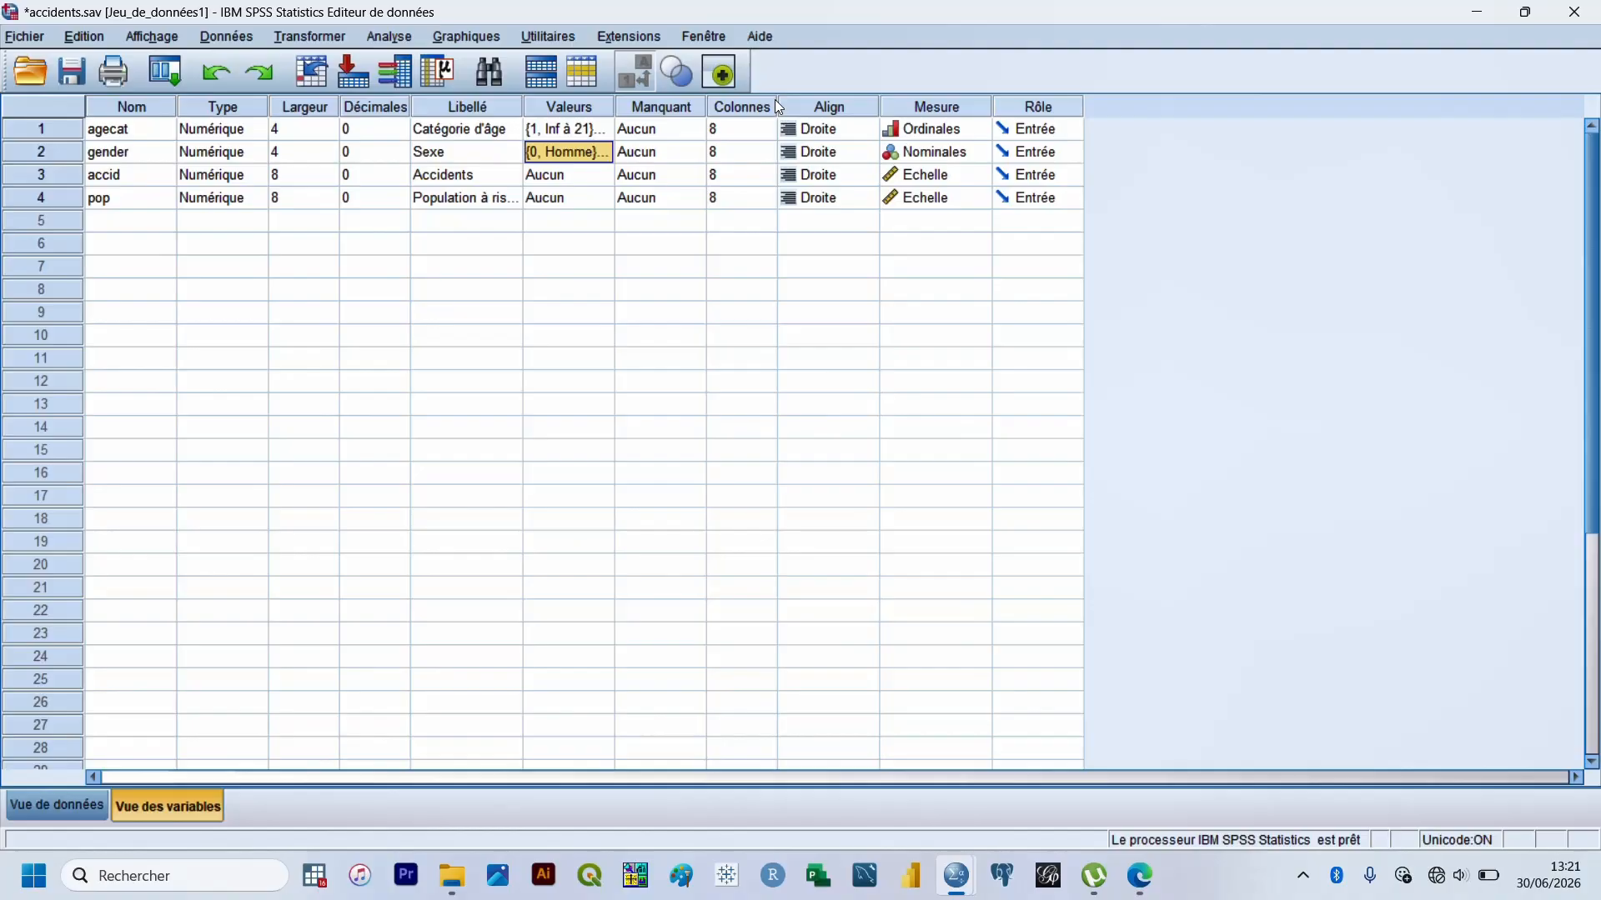
pyautogui.click(723, 135)
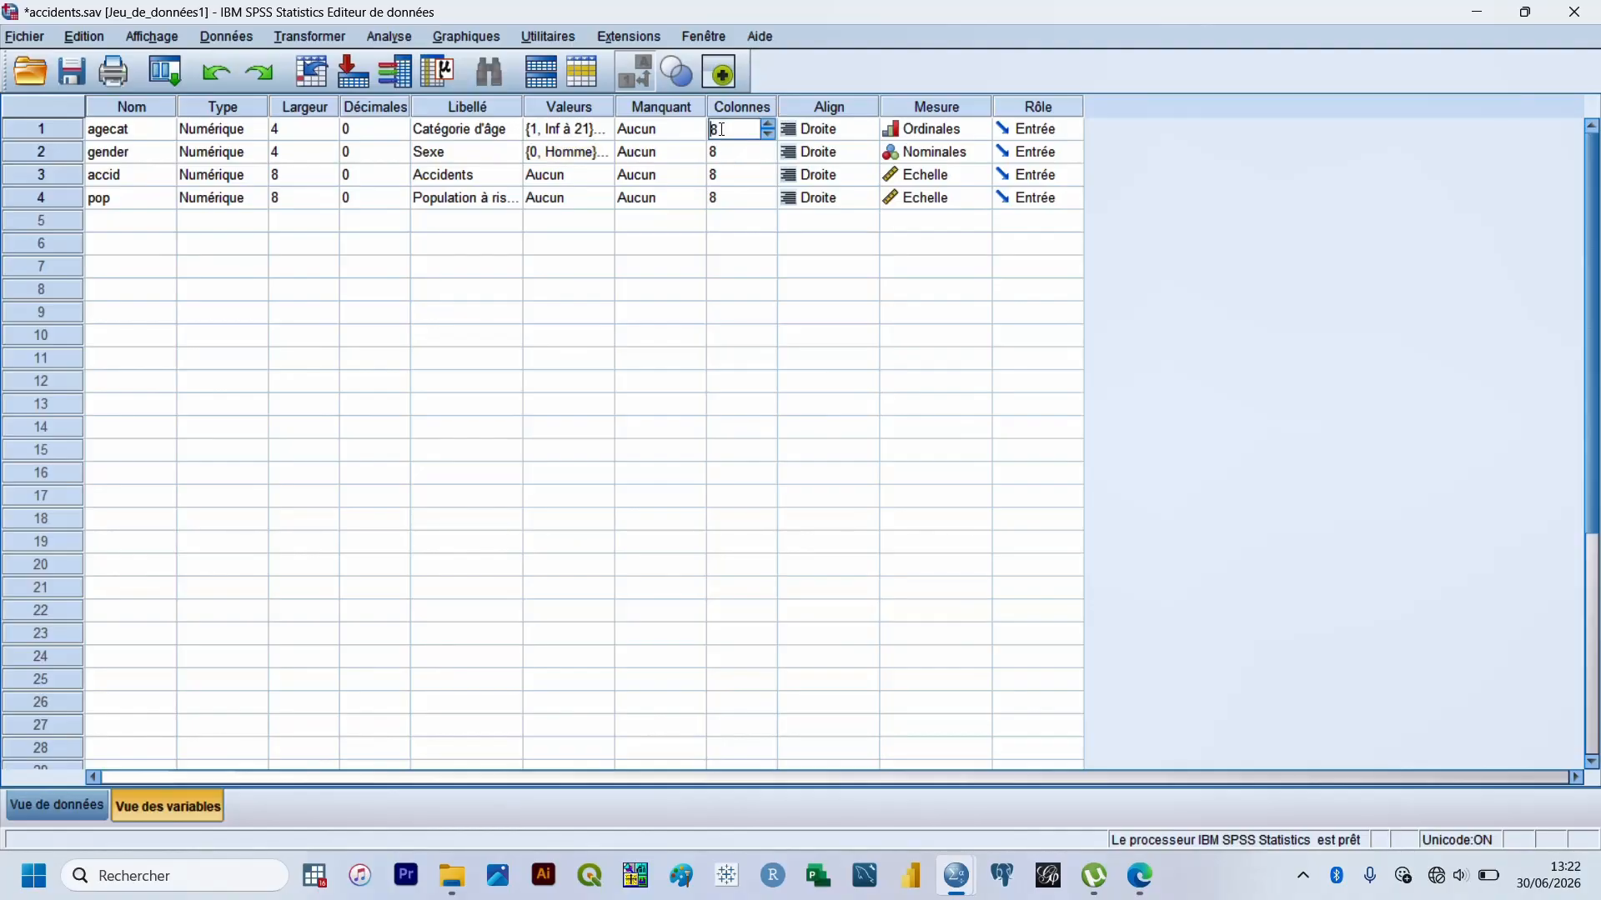
pyautogui.click(715, 174)
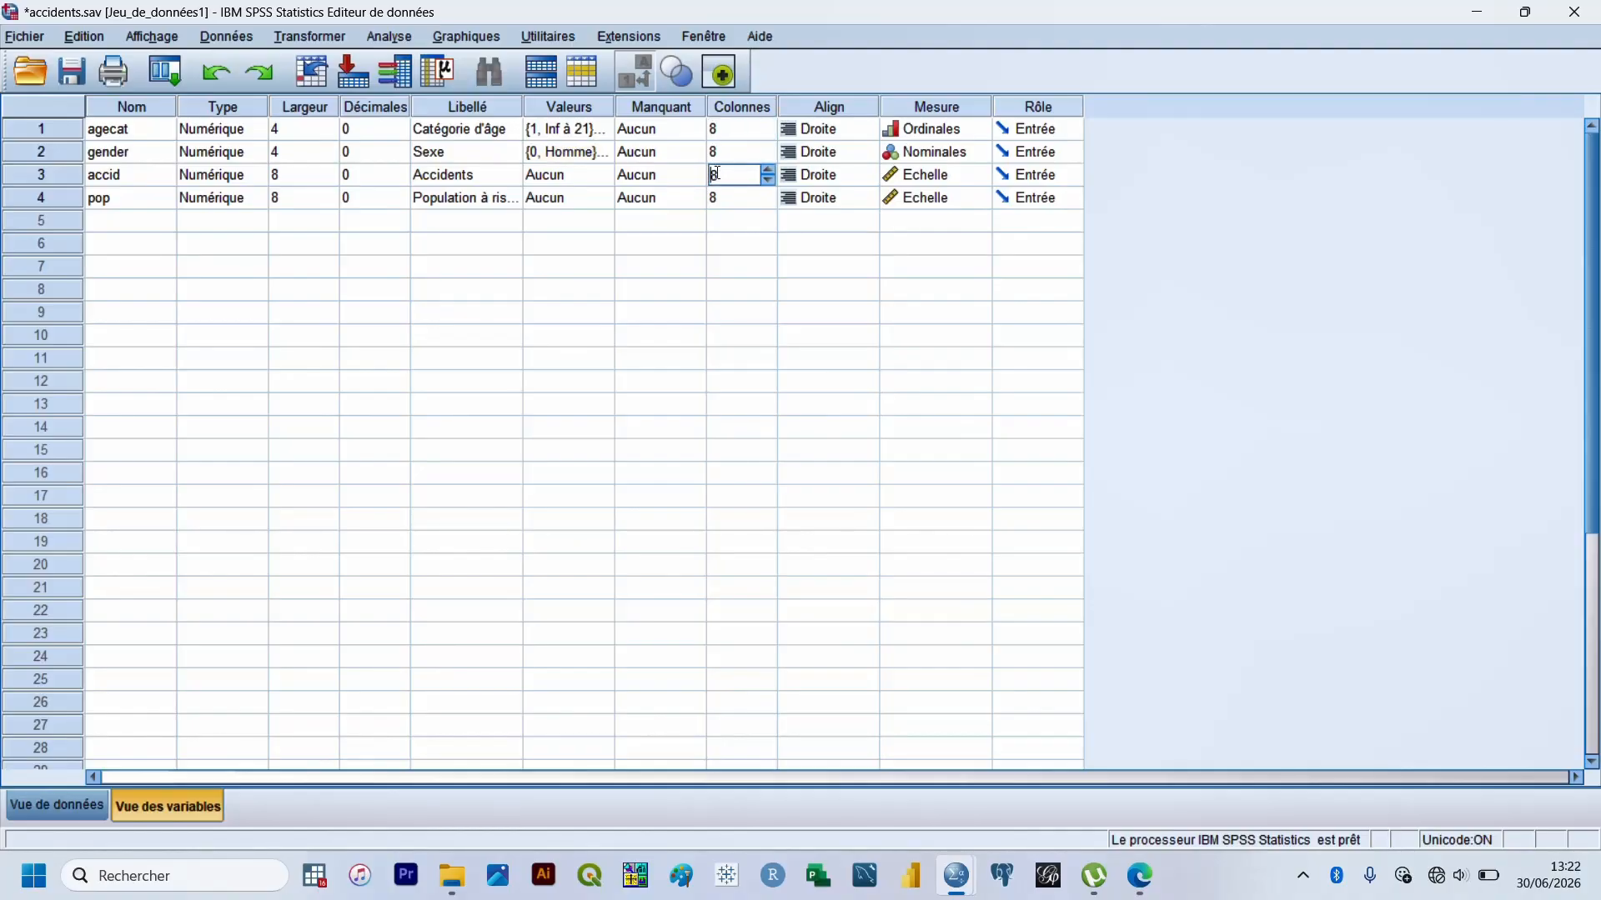
pyautogui.press('BackSpace')
pyautogui.write('4')
pyautogui.press('Tab')
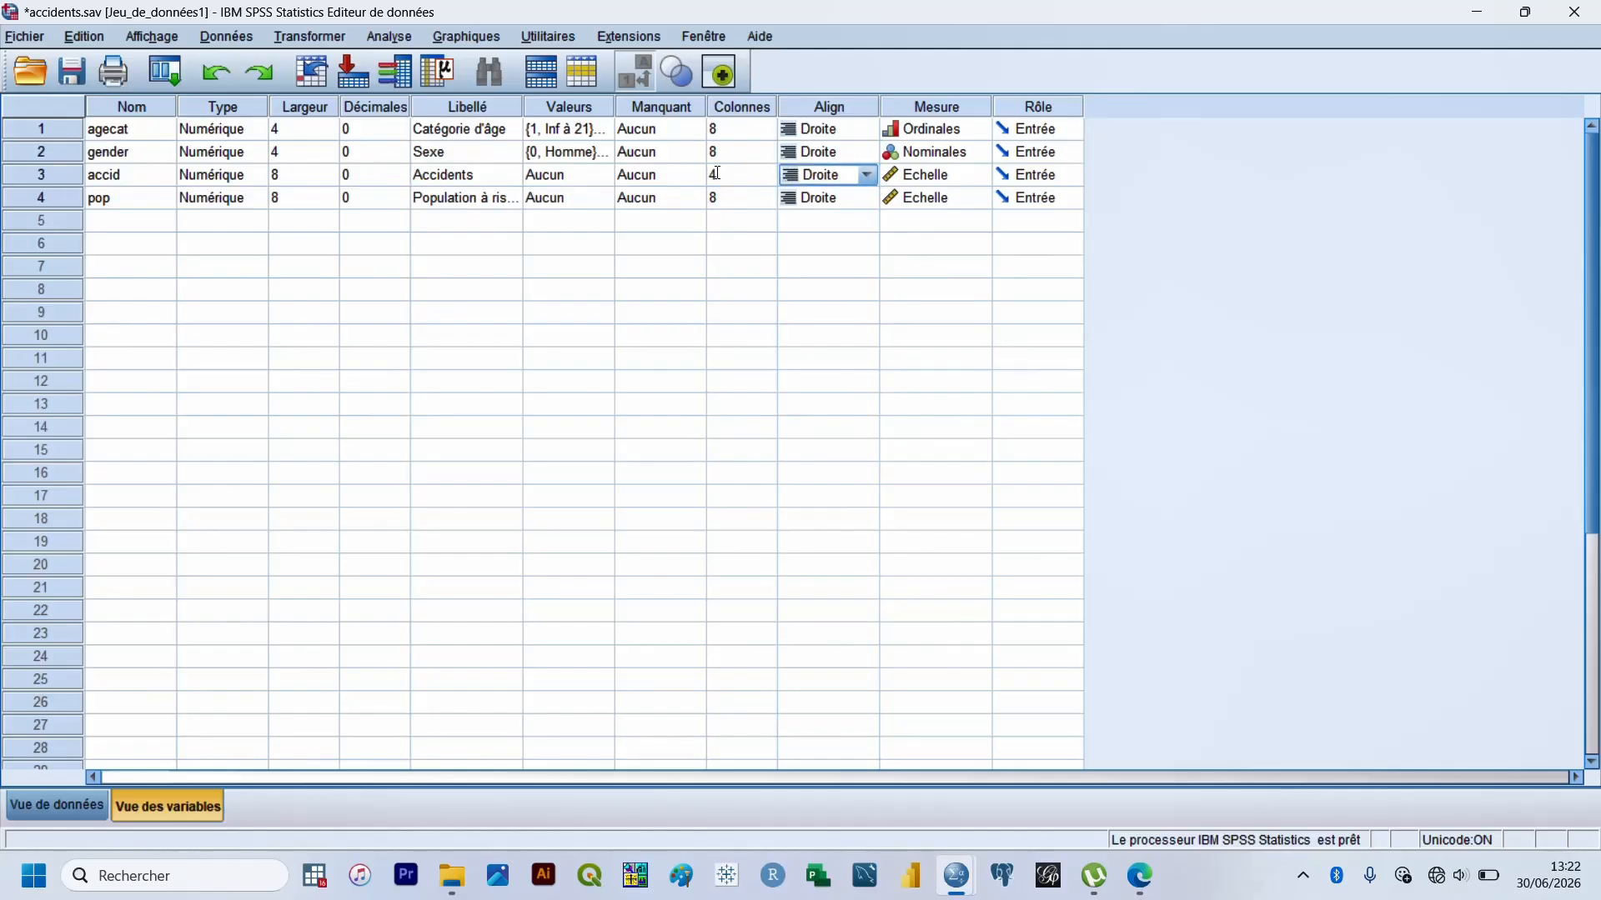
pyautogui.click(70, 807)
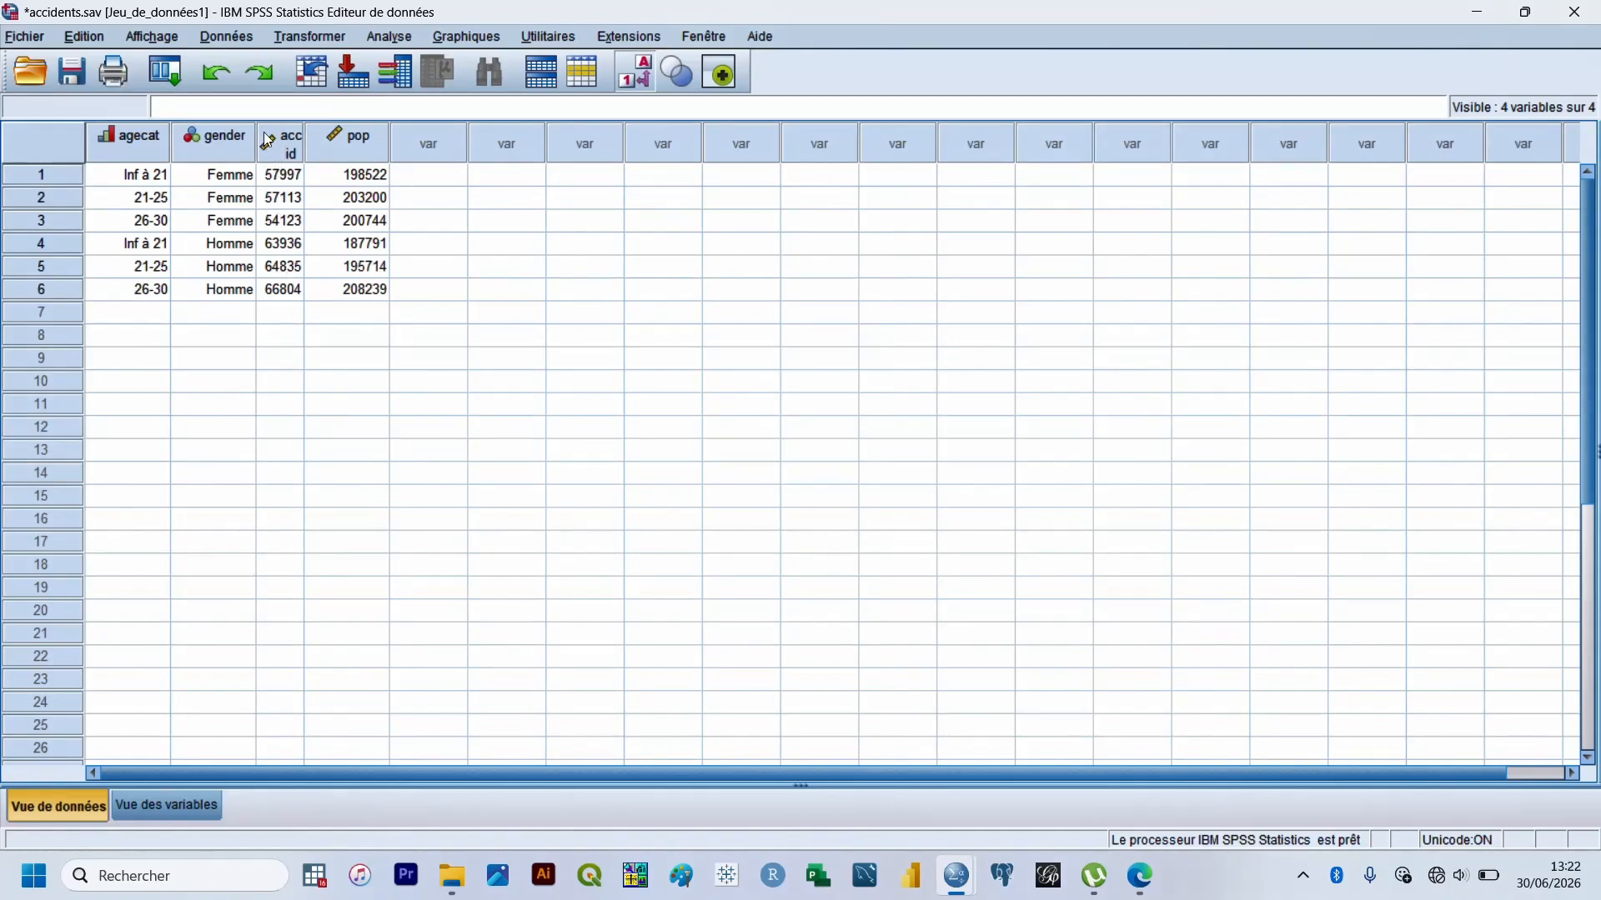
pyautogui.moveTo(282, 152)
# Change the accid variable's display column width to 84
pyautogui.click(175, 805)
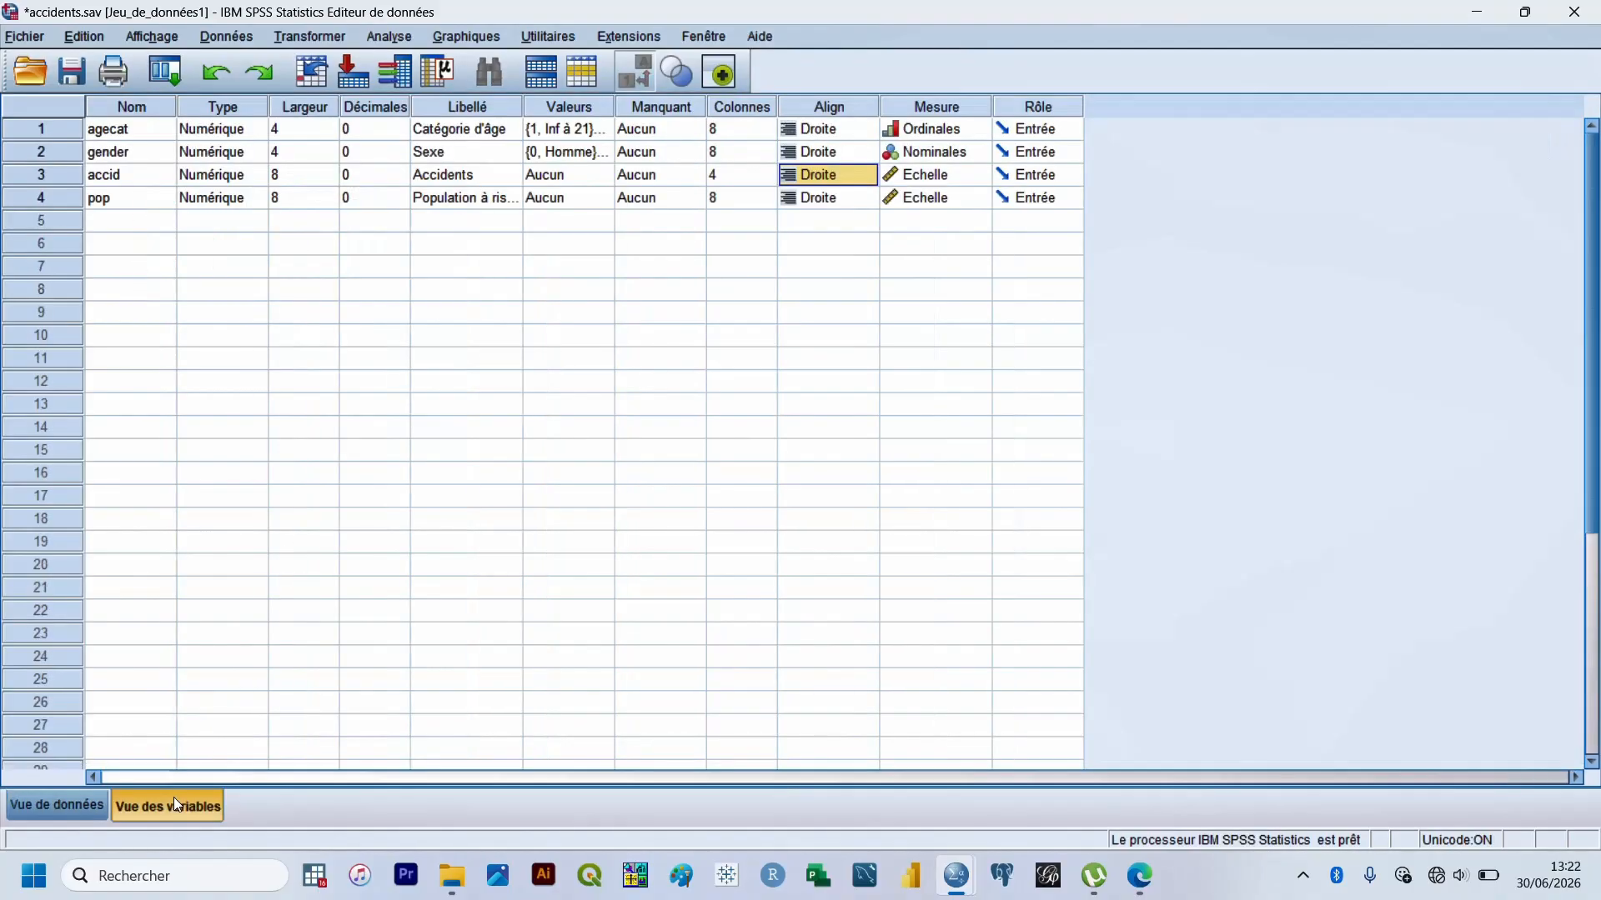
pyautogui.click(739, 178)
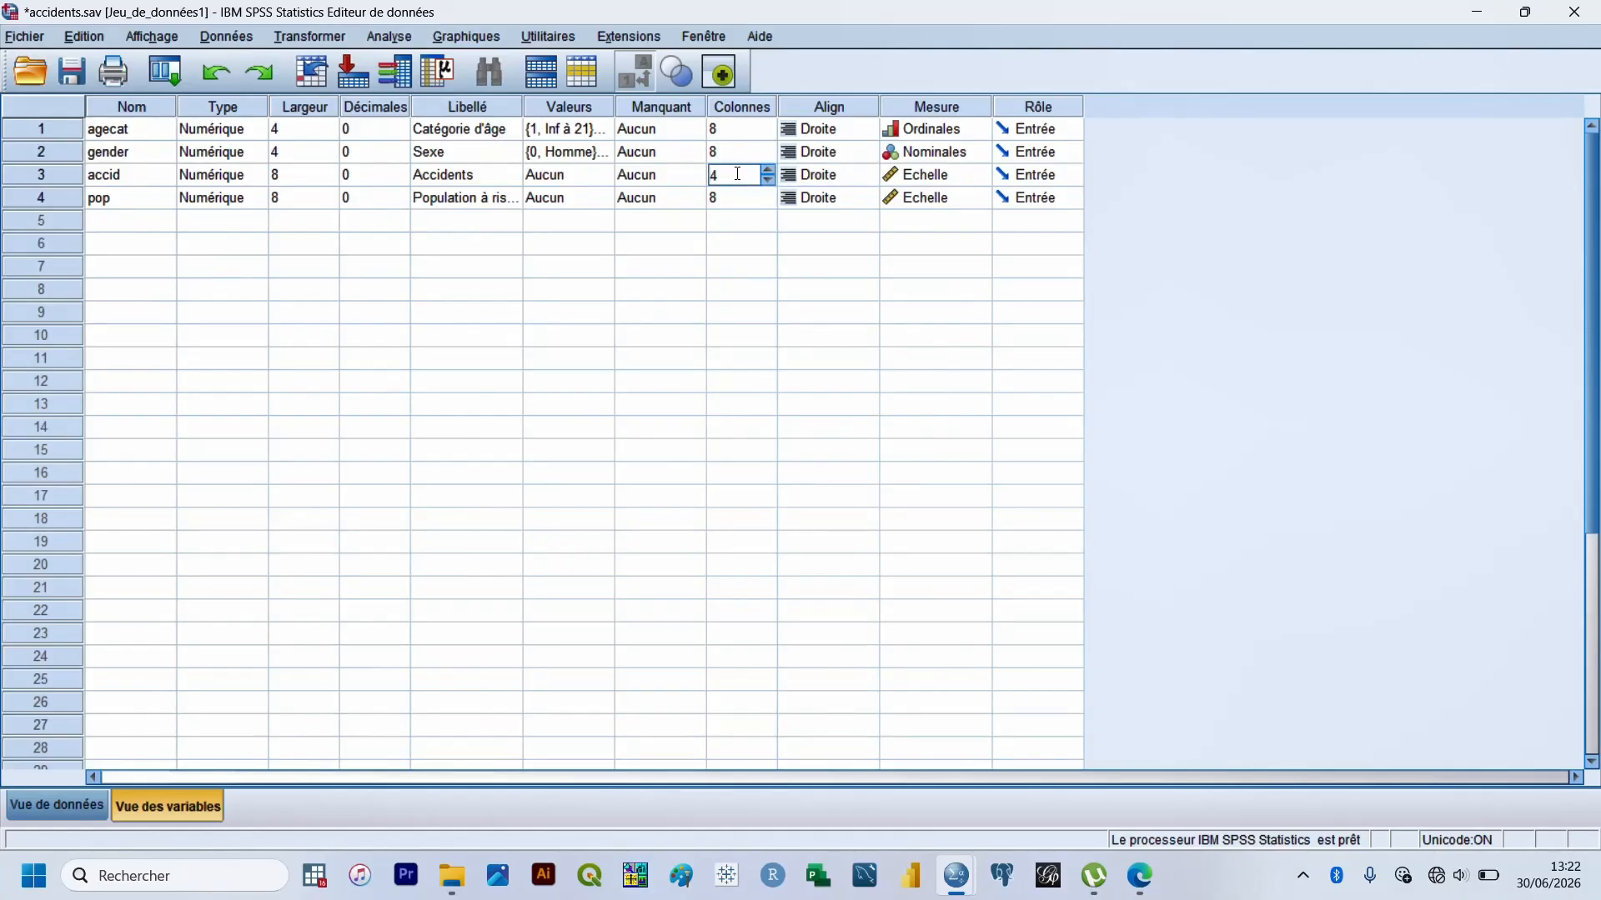
pyautogui.scroll(-1, 738, 173)
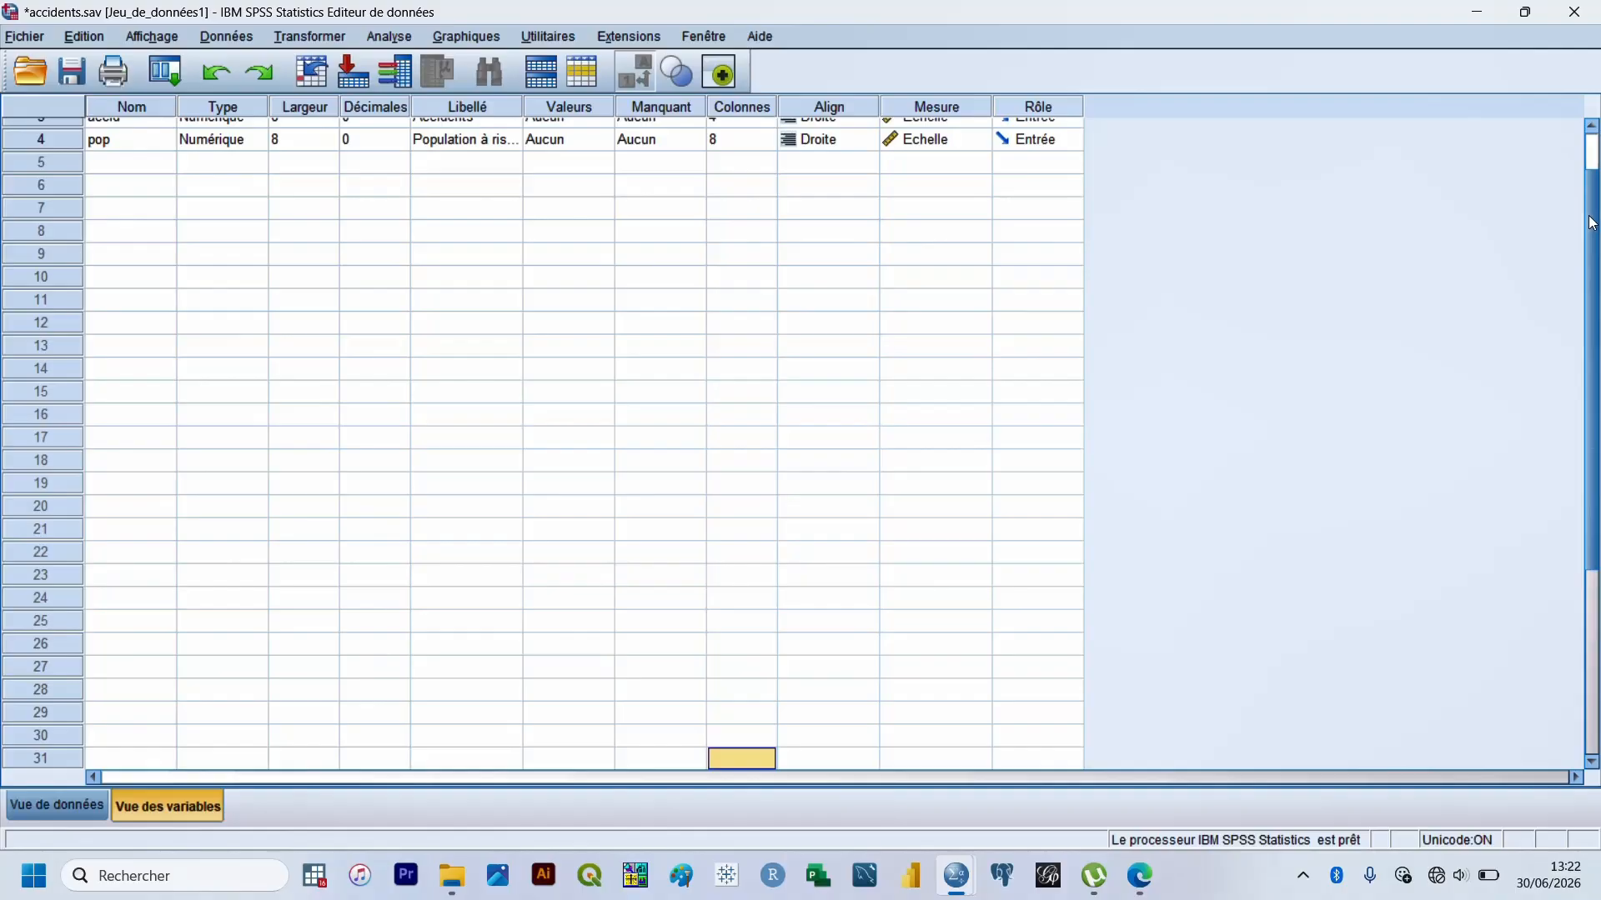
pyautogui.scroll(1, 1594, 179)
pyautogui.click(726, 178)
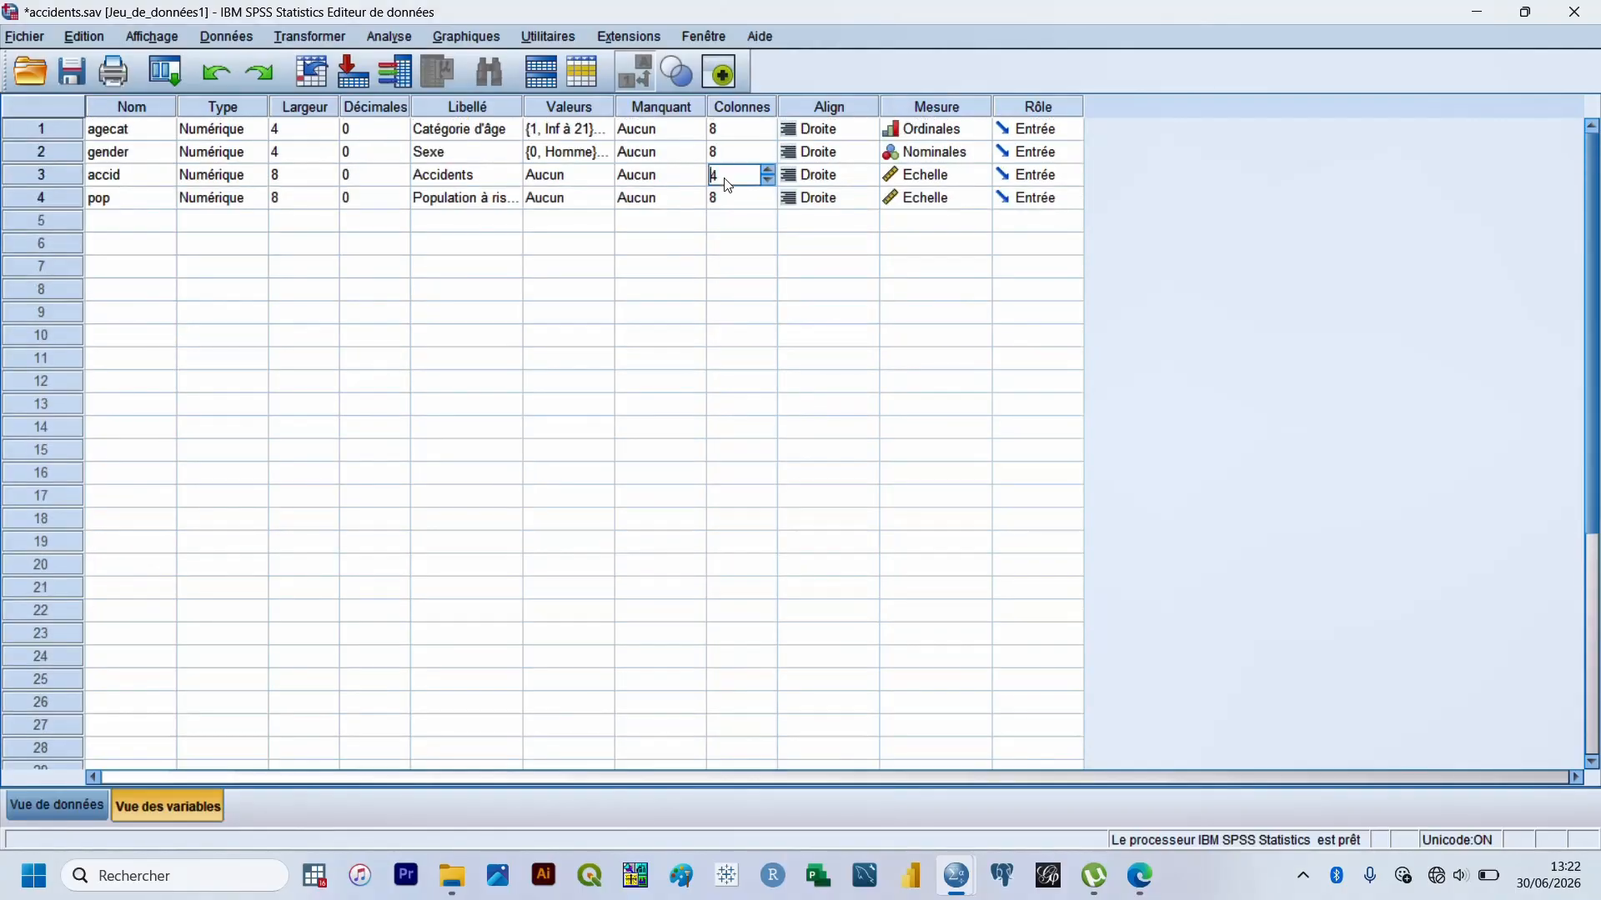
pyautogui.write('8')
pyautogui.press('Tab')
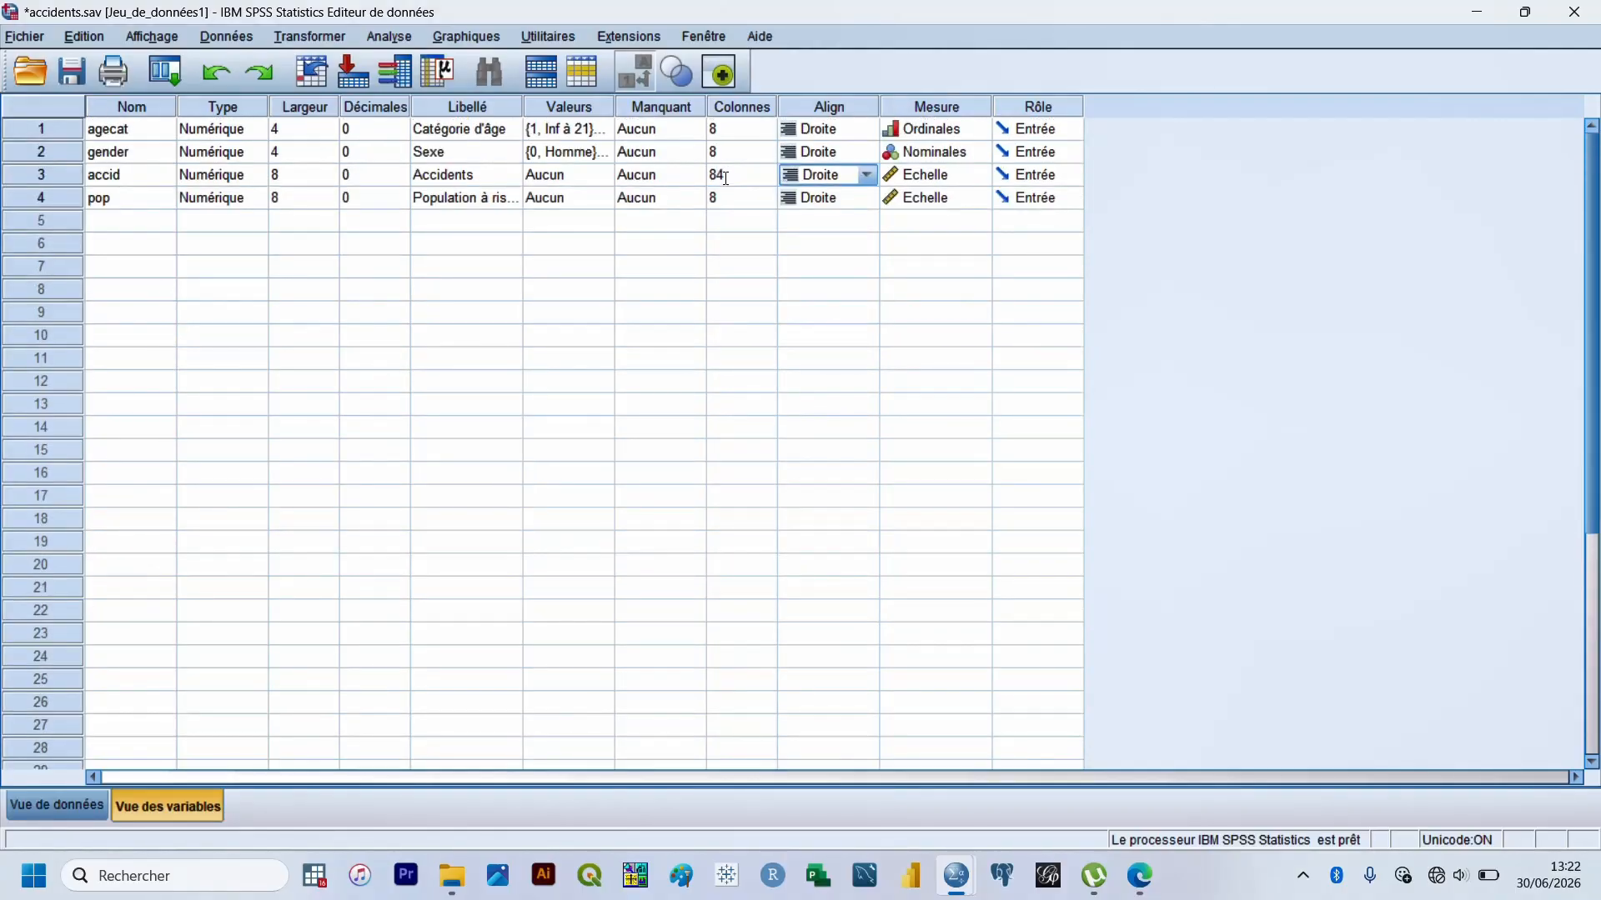
# Set the accid variable's display column width to 8, check it in the data view, and return to the variable definitions
pyautogui.click(726, 177)
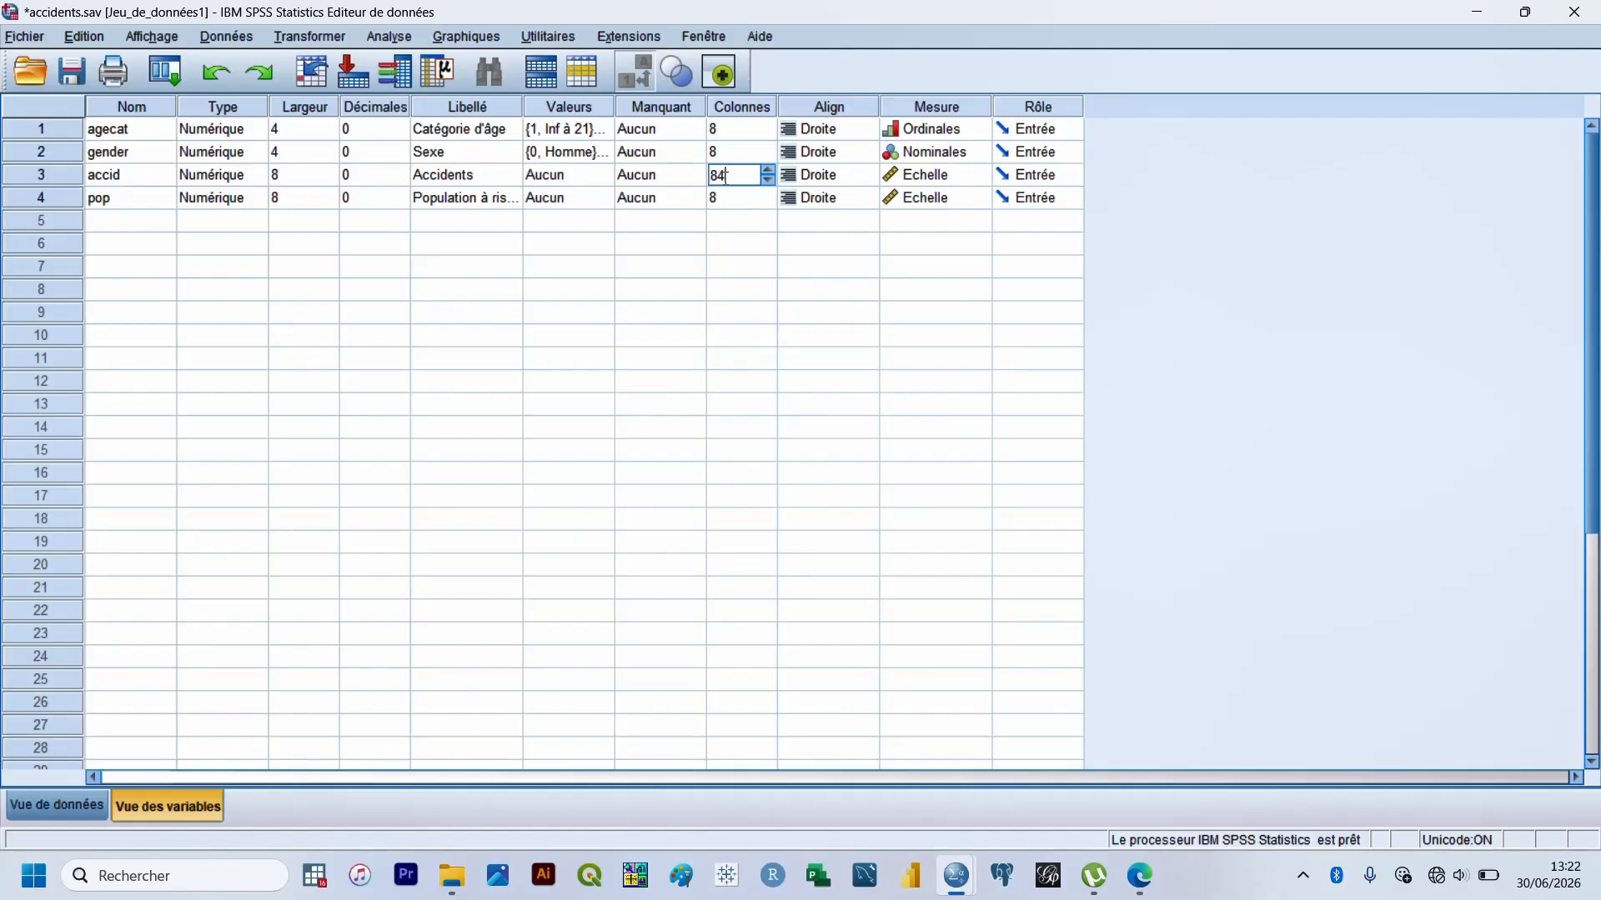
pyautogui.press('BackSpace')
pyautogui.press('Tab')
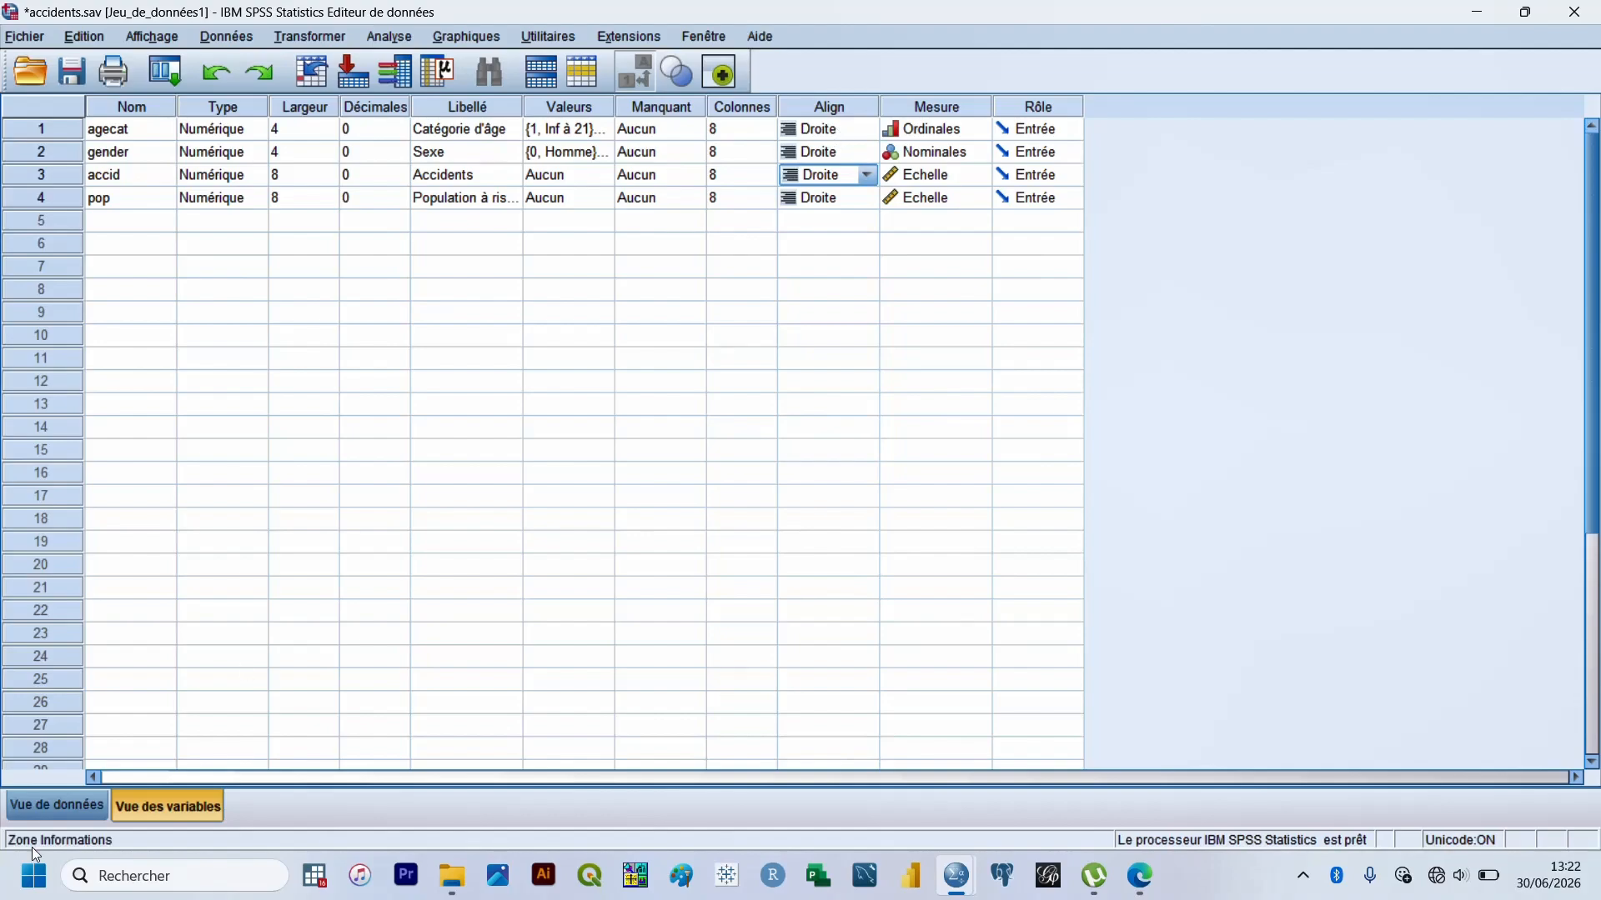
pyautogui.click(43, 809)
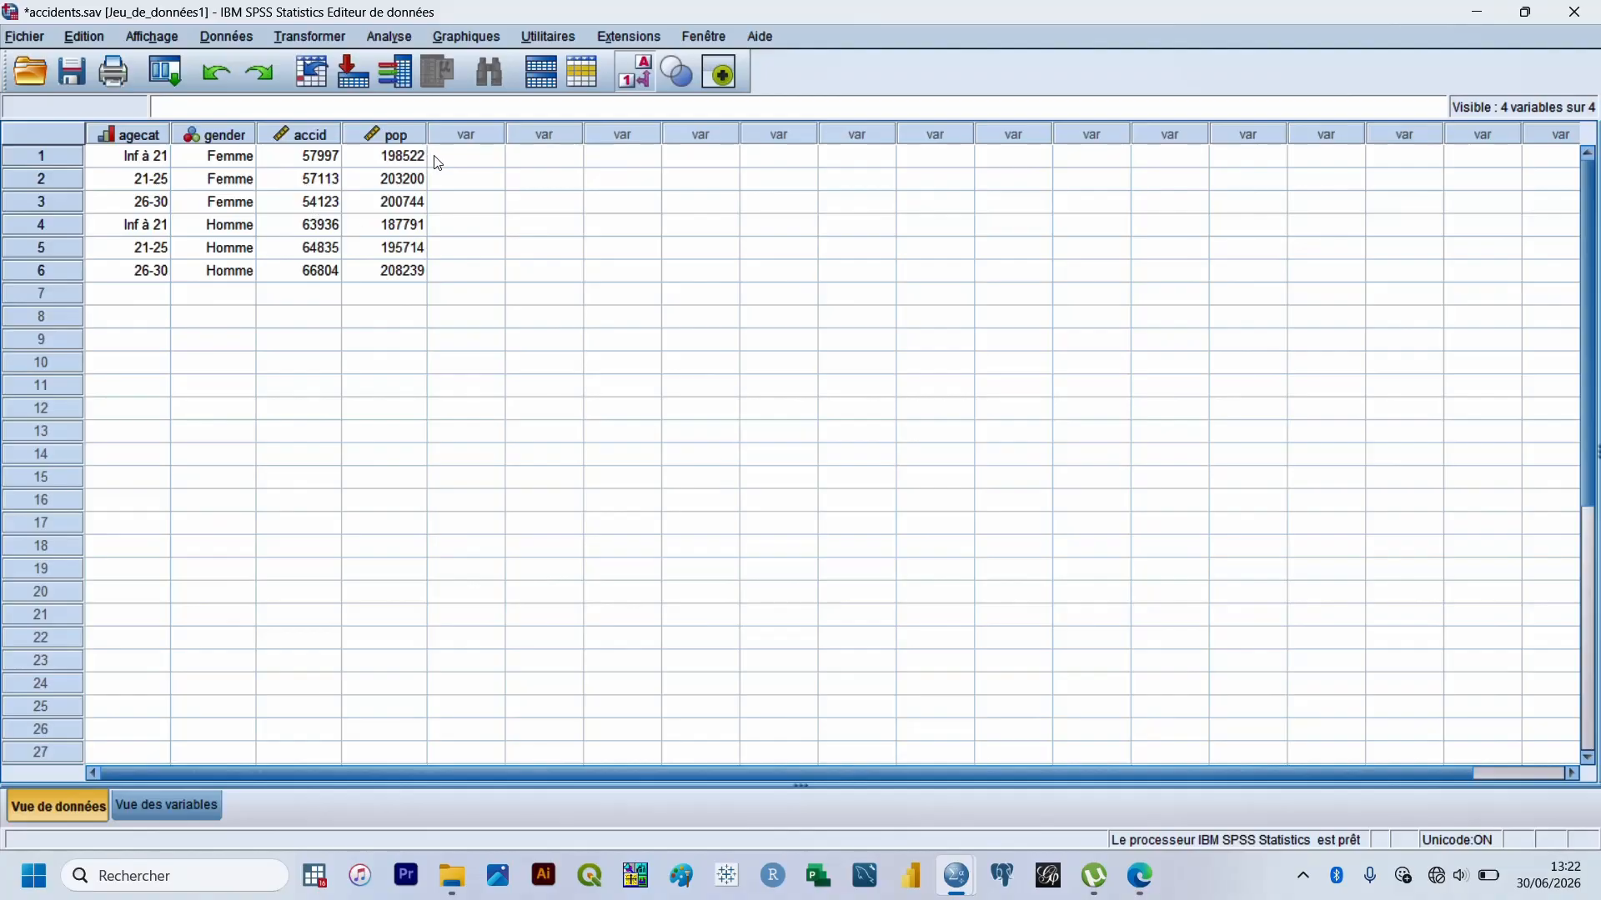
pyautogui.click(150, 818)
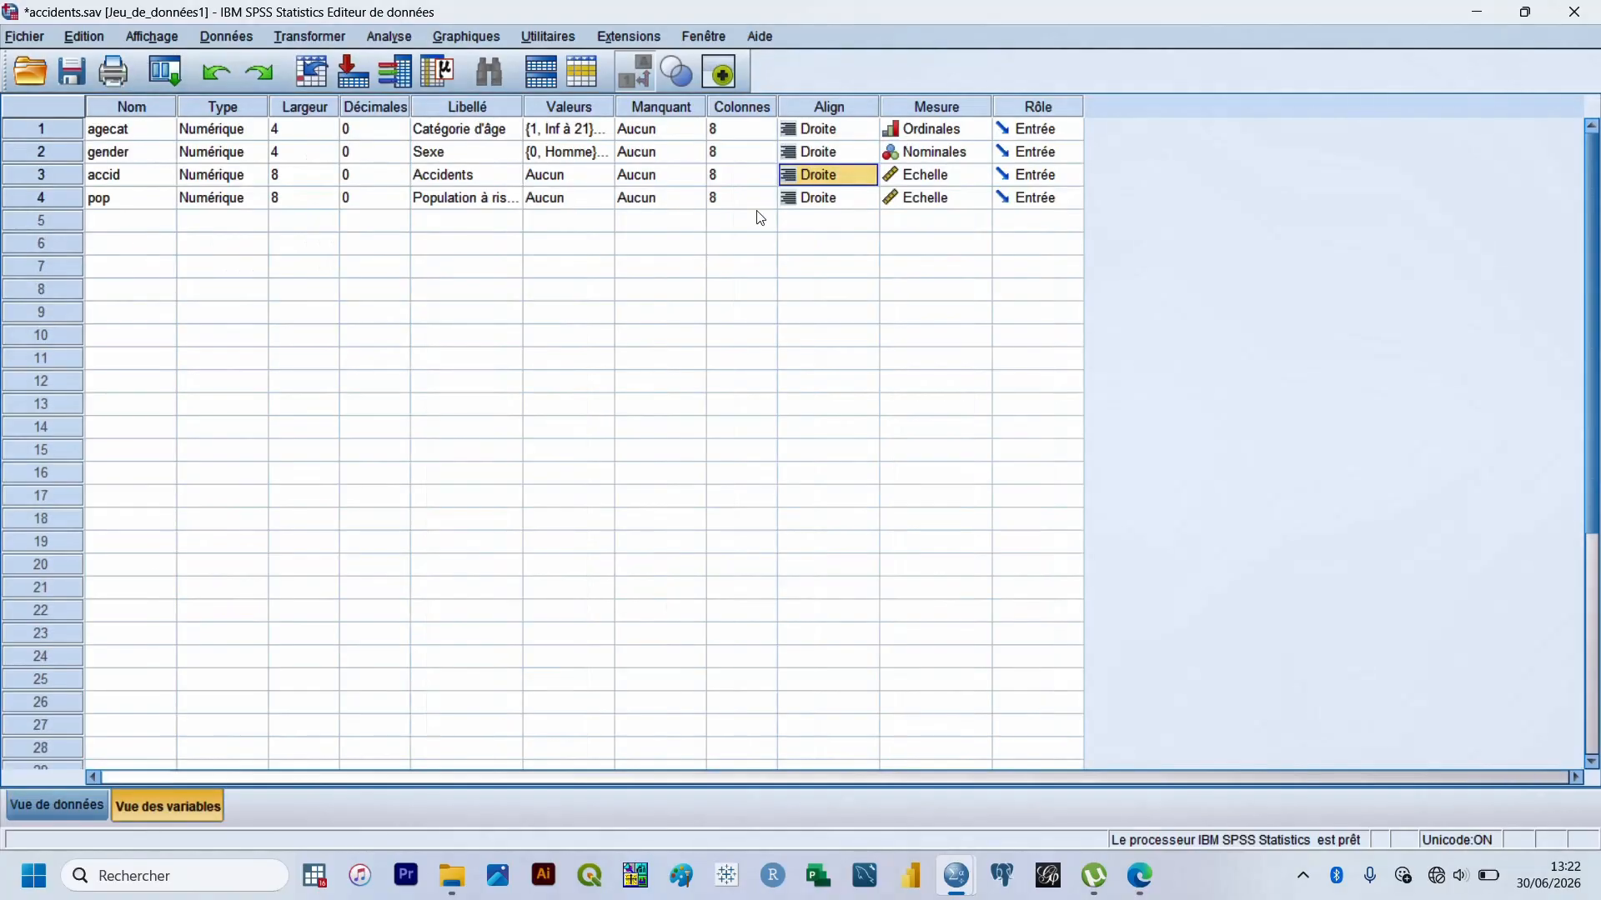
# Set the agecat variable's alignment to left (Gauche), check it in the data view, and return to the variable definitions
pyautogui.click(817, 134)
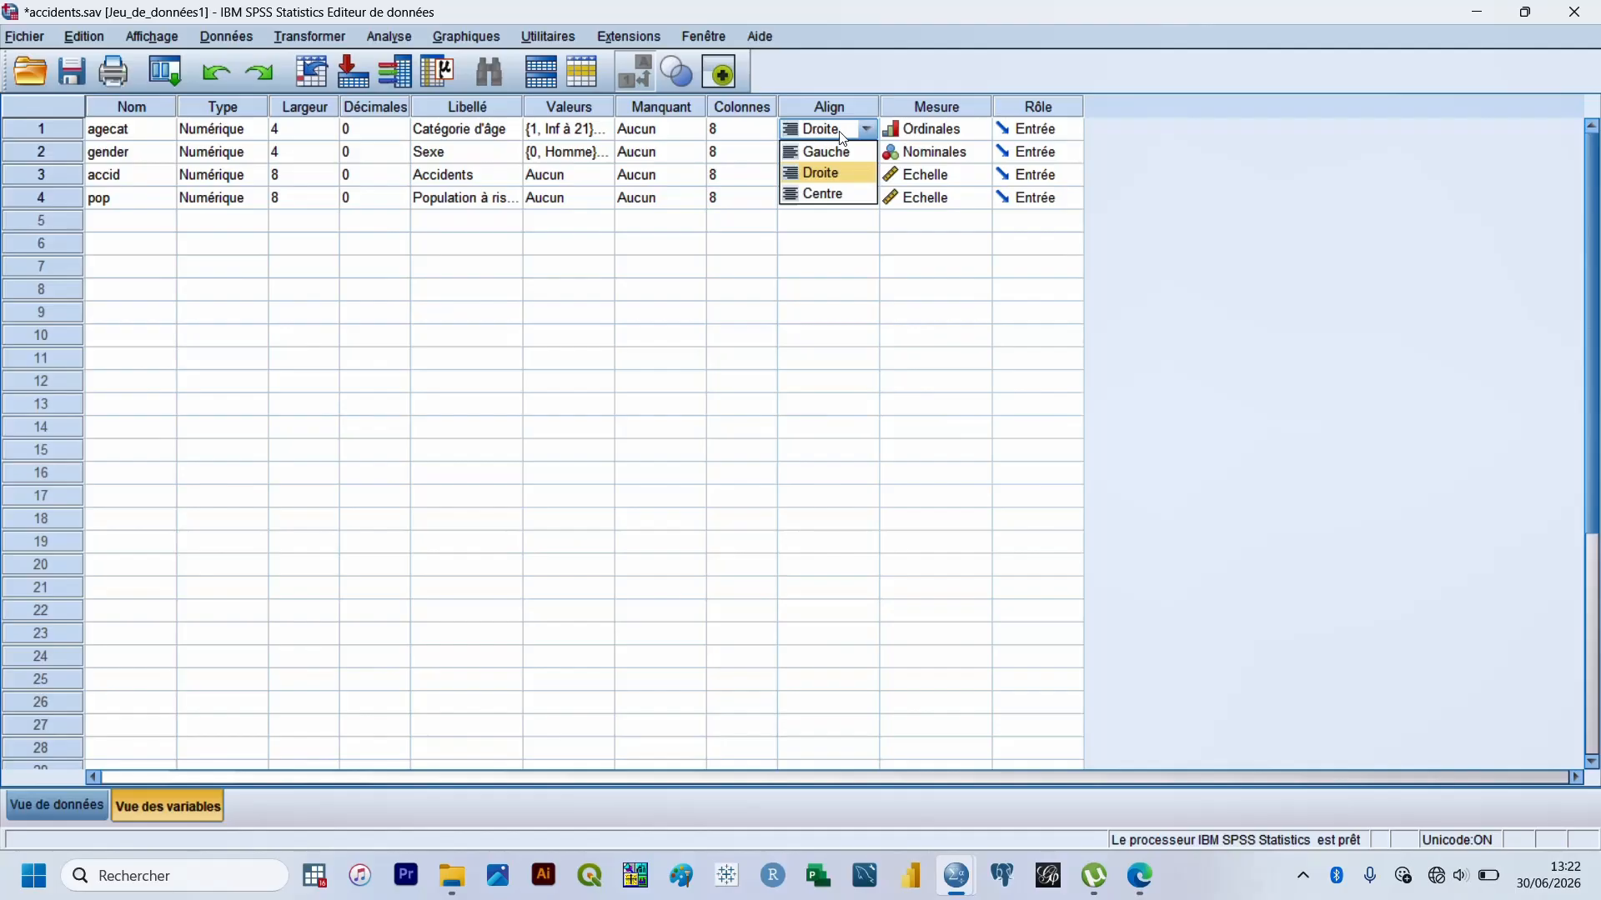
pyautogui.click(851, 156)
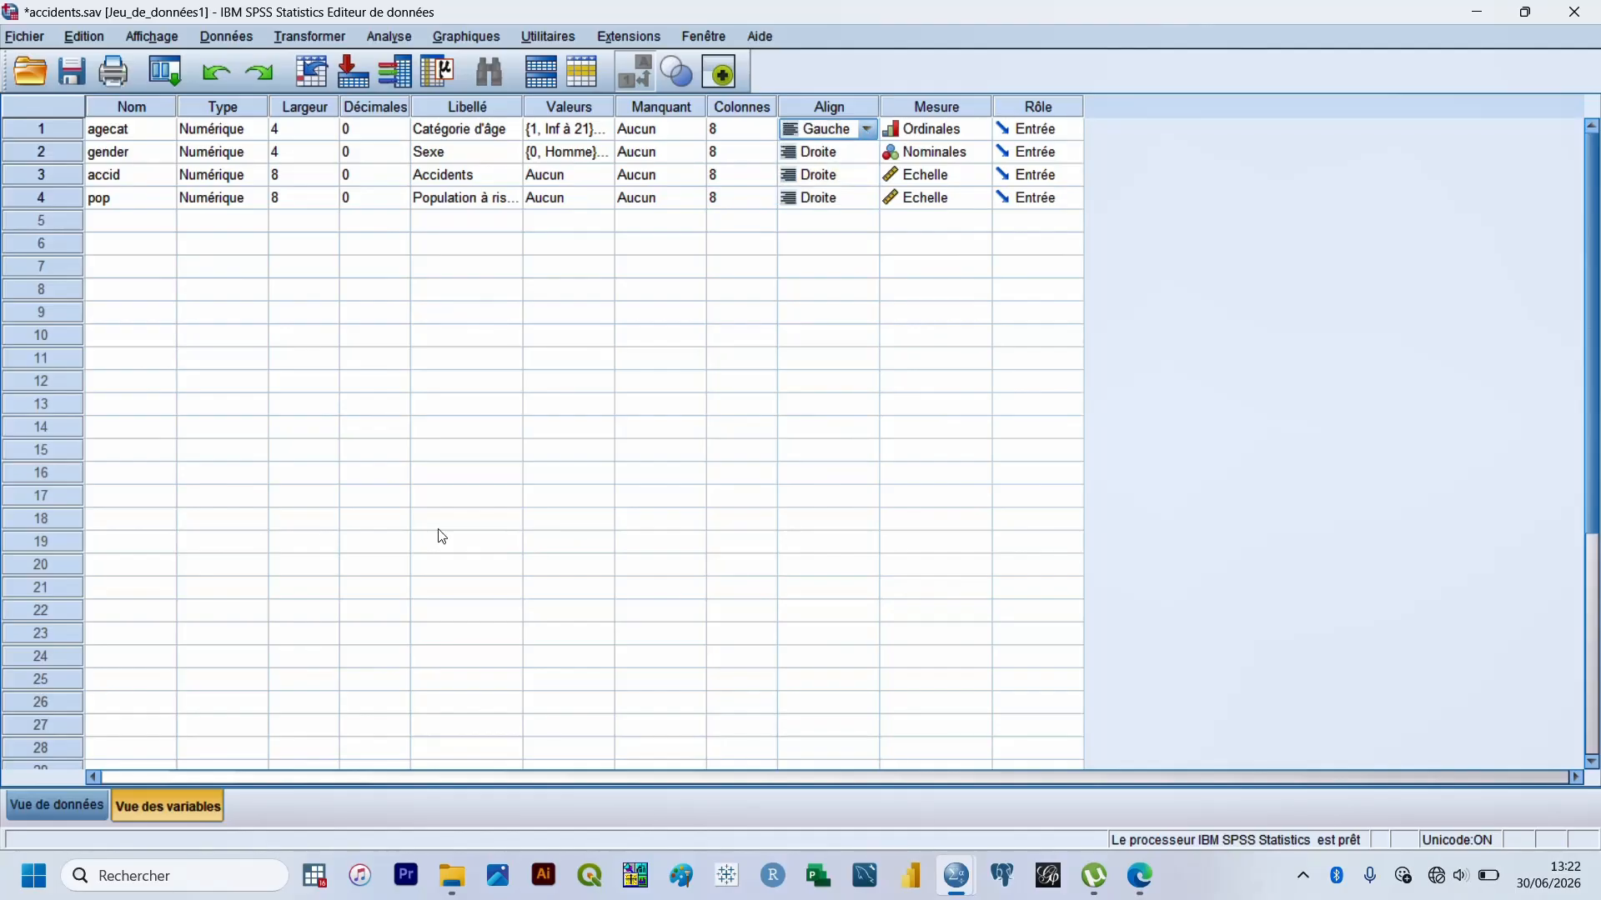
pyautogui.click(72, 812)
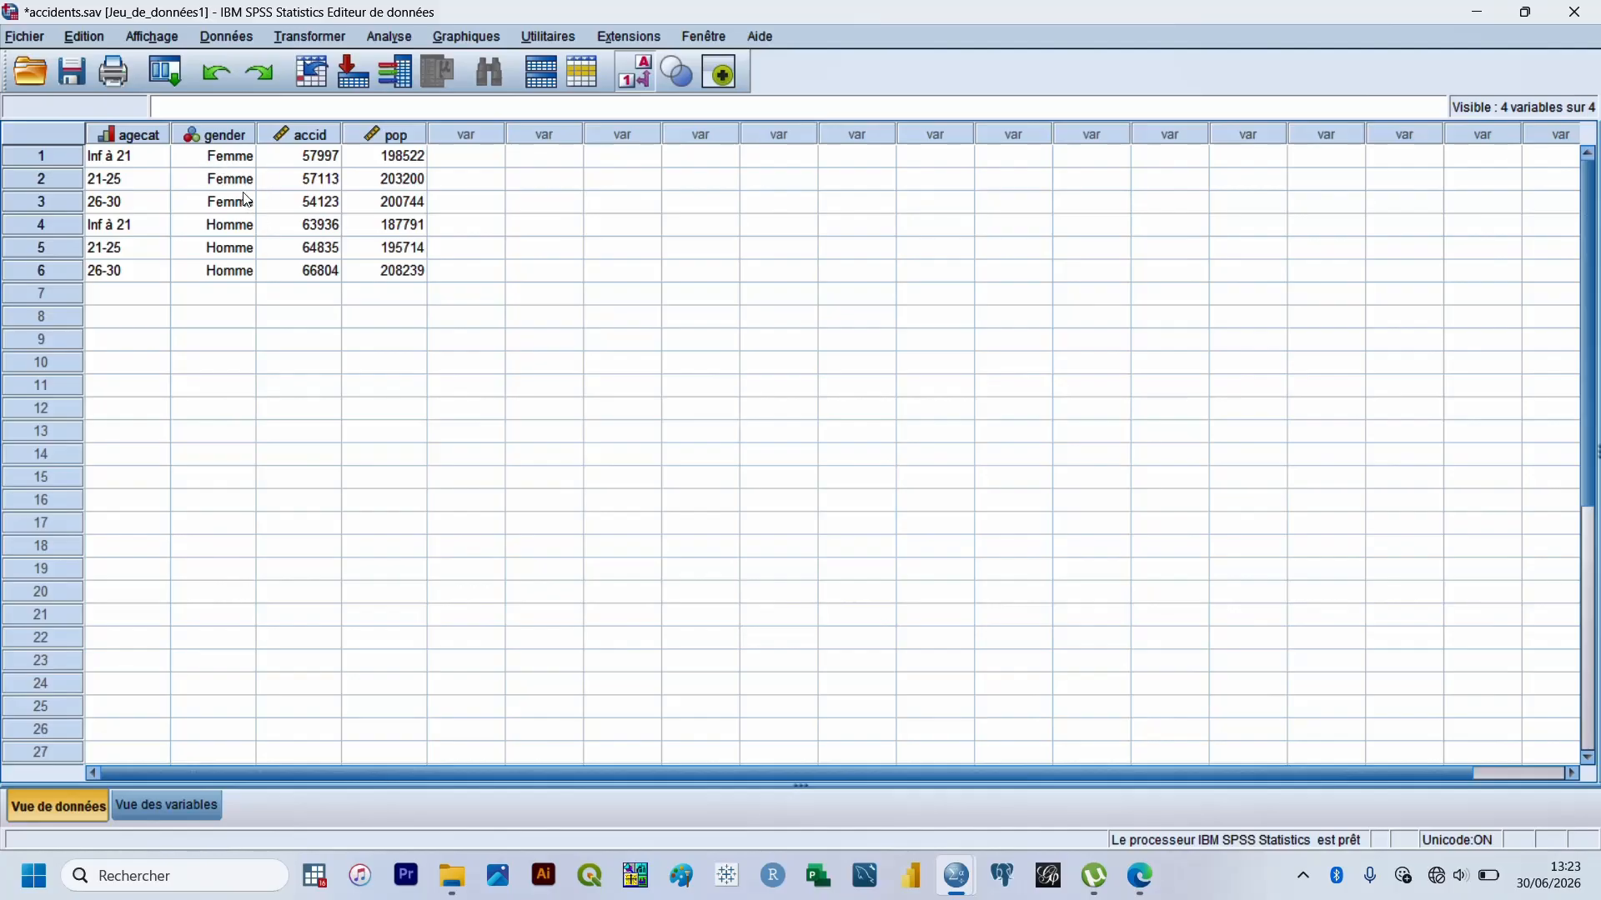
pyautogui.click(153, 798)
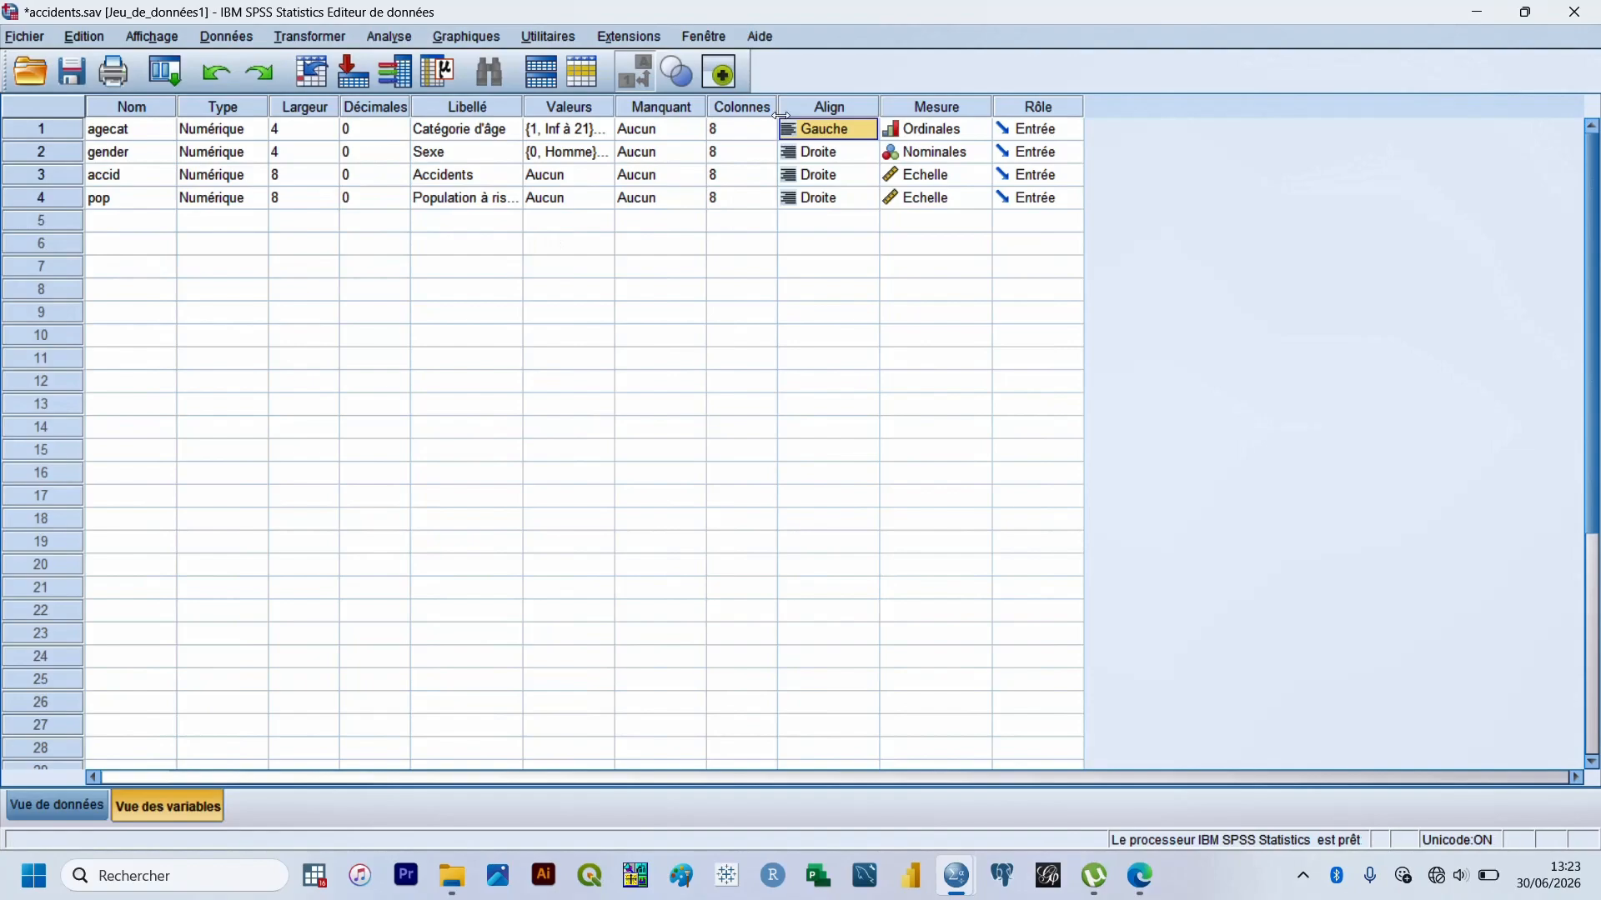
# Set the alignment of the agecat and gender variables to Centre
pyautogui.click(807, 137)
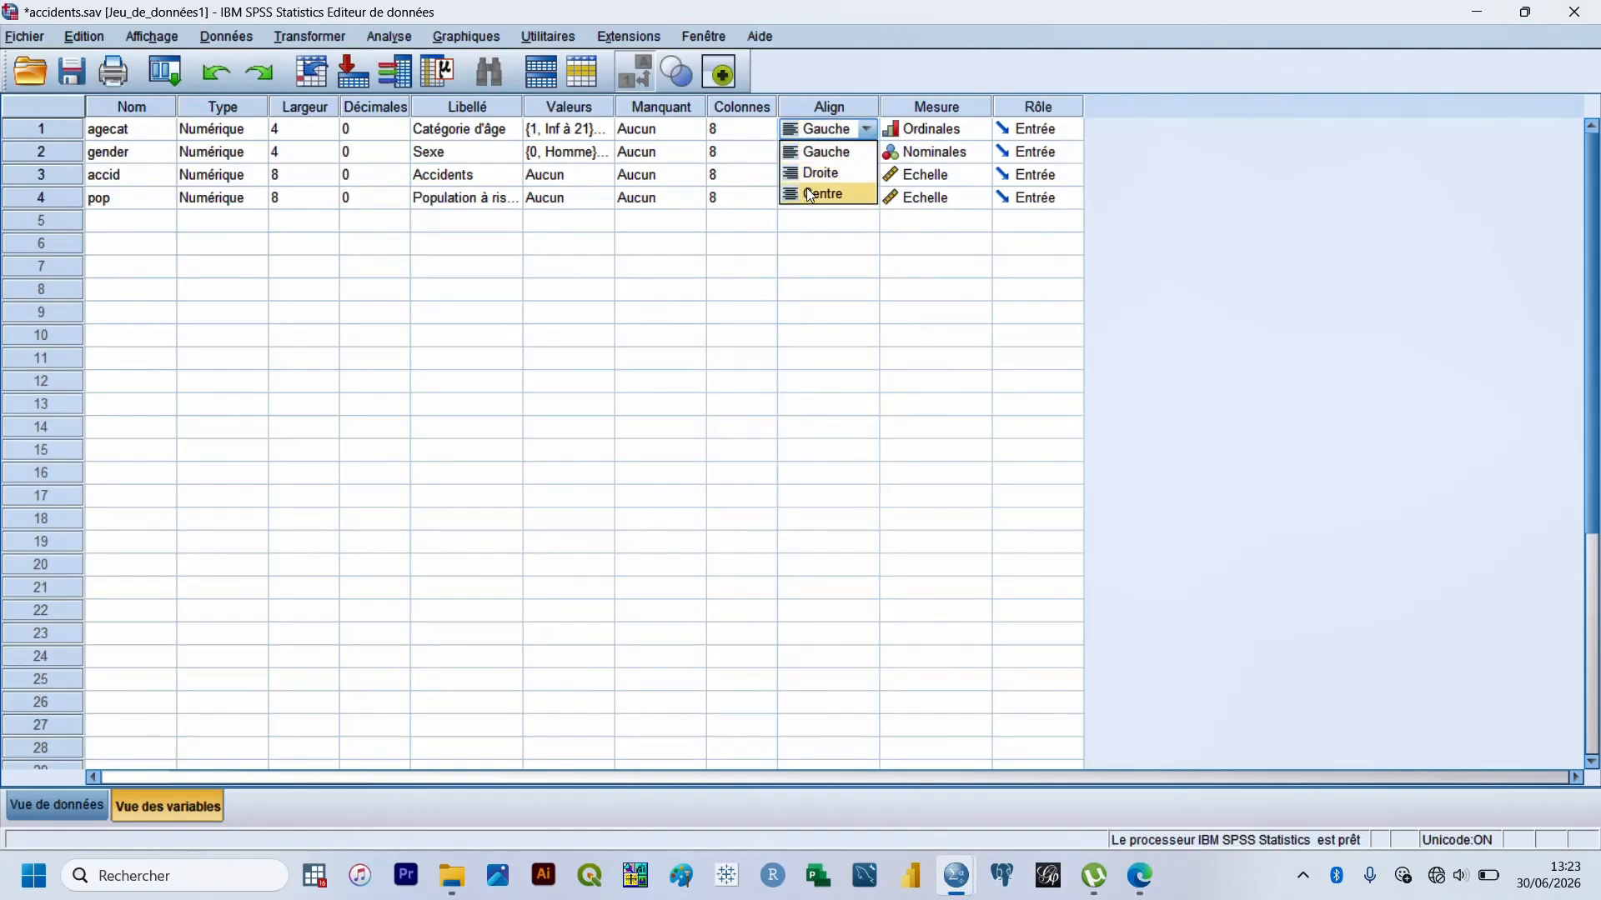
pyautogui.click(810, 195)
pyautogui.click(816, 155)
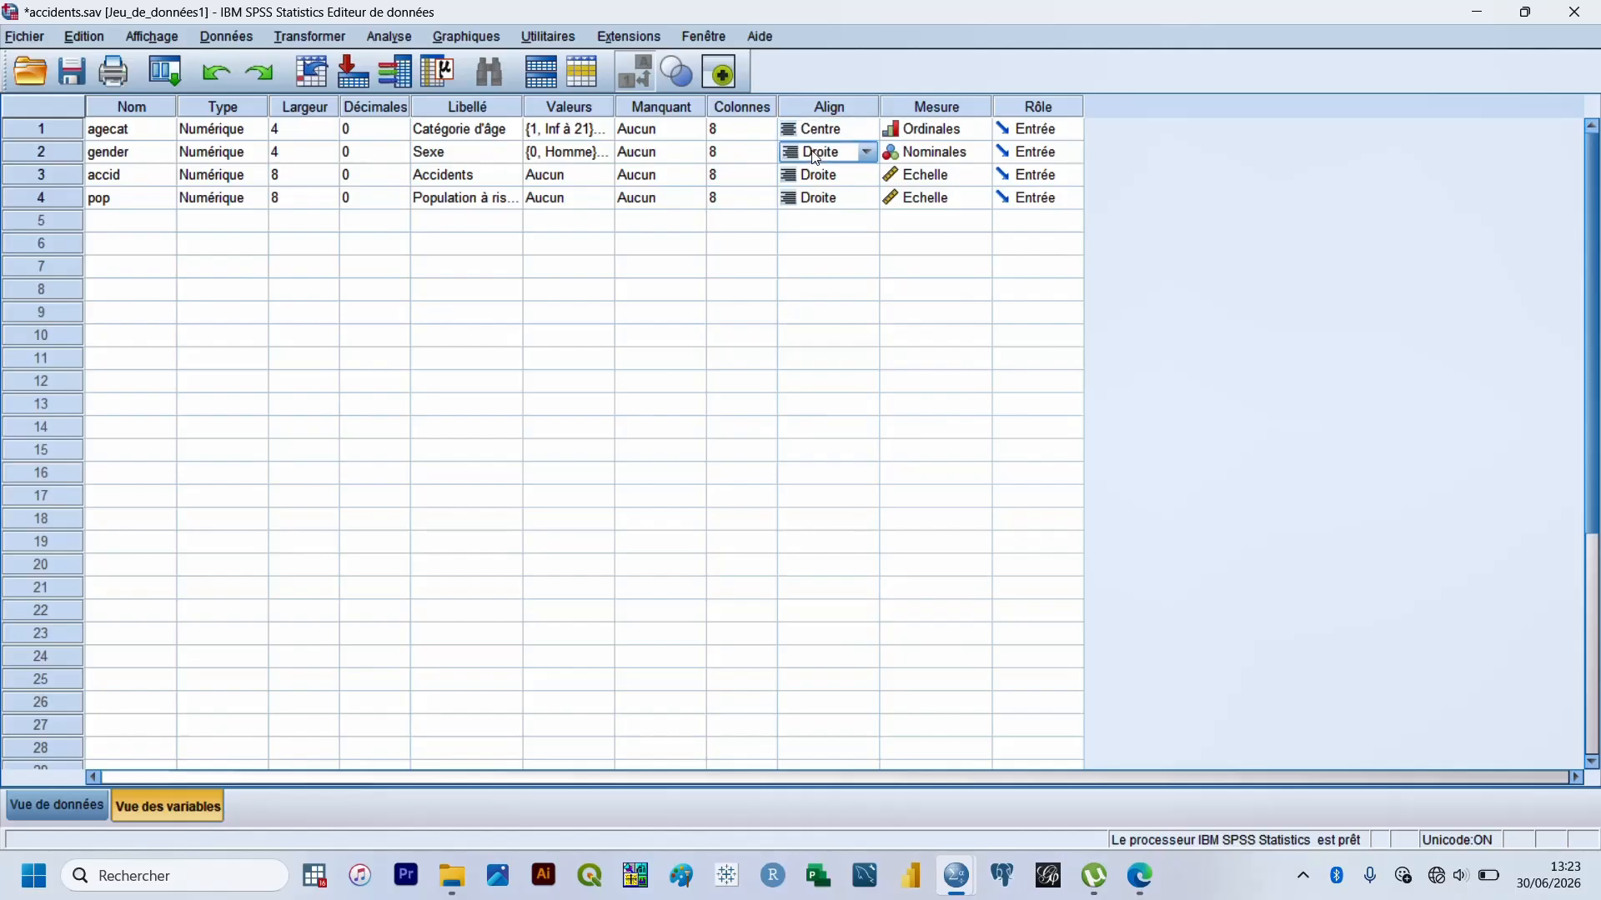
pyautogui.click(828, 163)
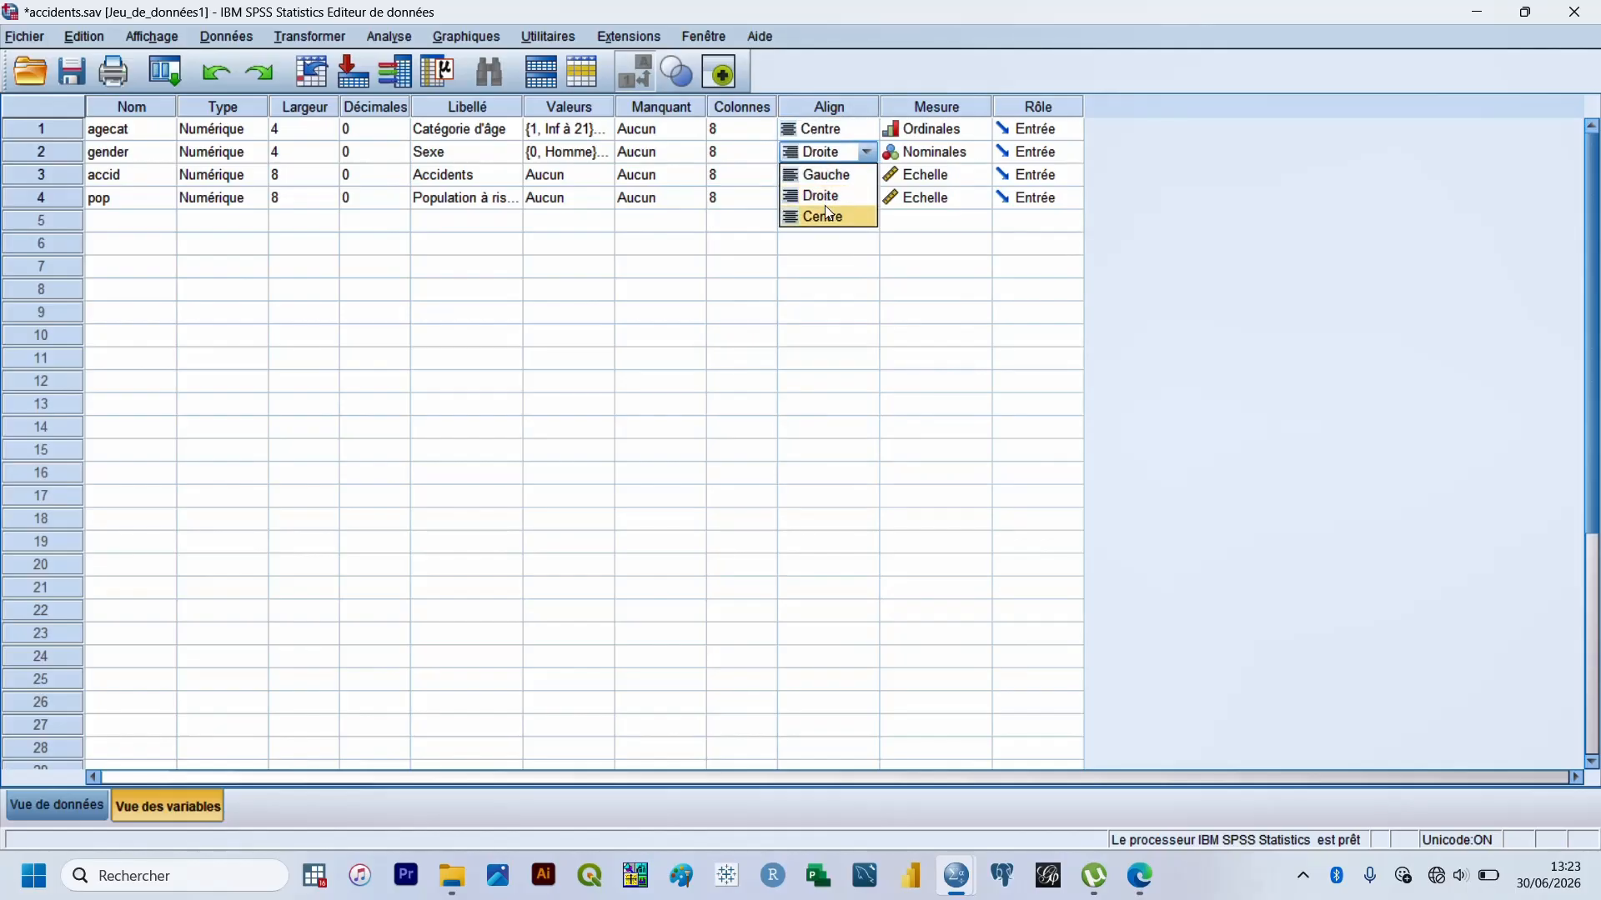
pyautogui.click(826, 205)
# Set the alignment of the accid and pop variables to Centre, and check the centred columns in the data view
pyautogui.click(825, 177)
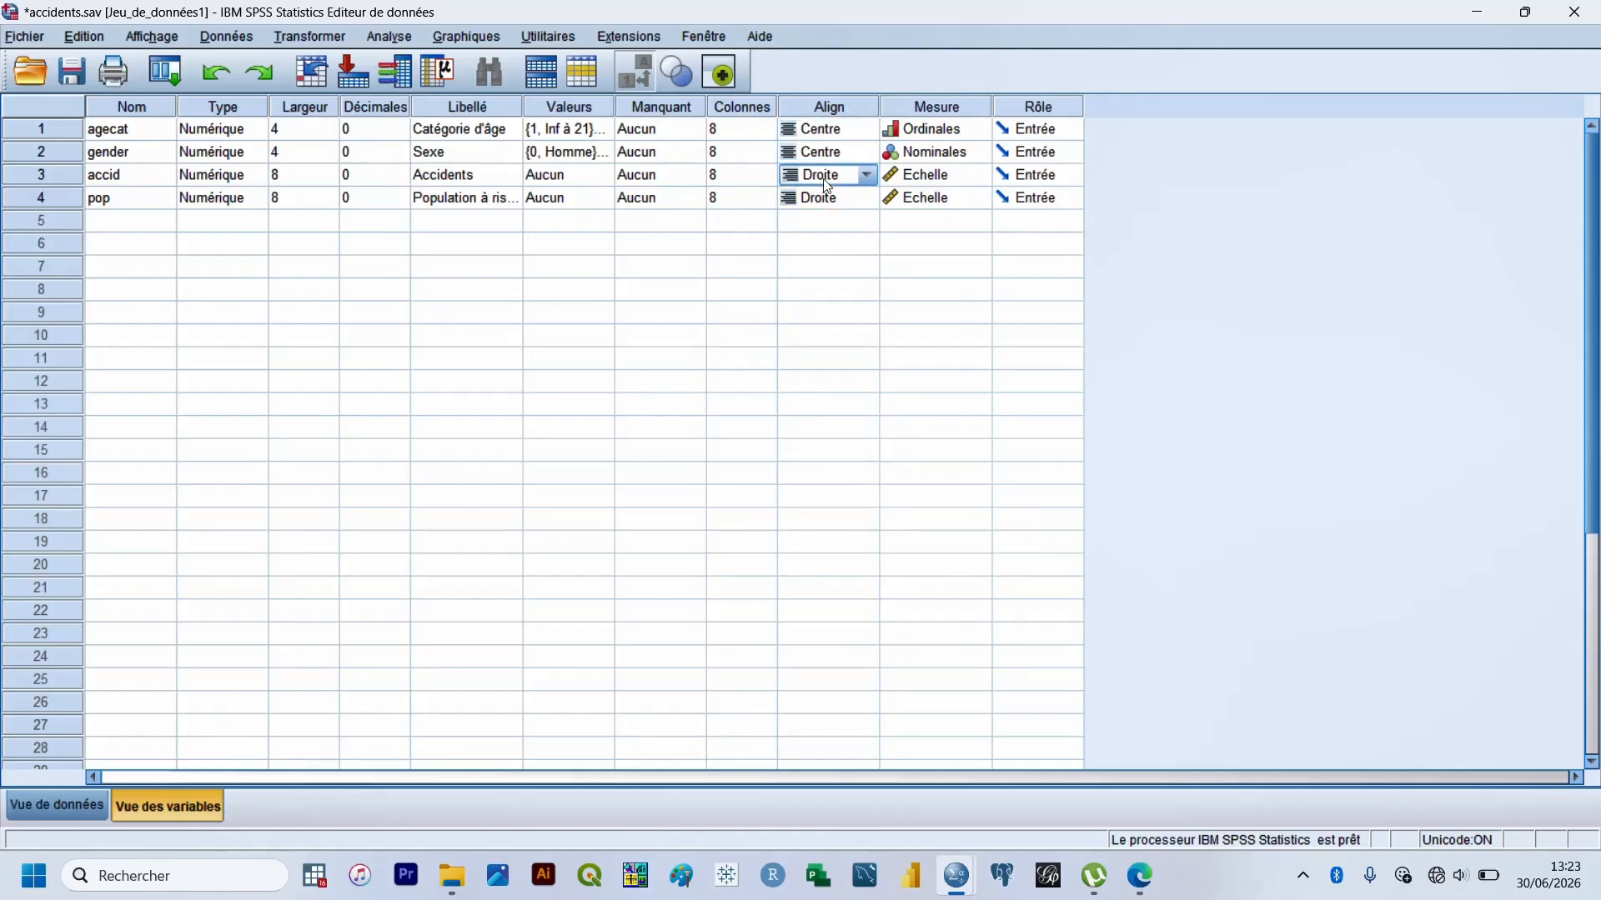
pyautogui.click(826, 186)
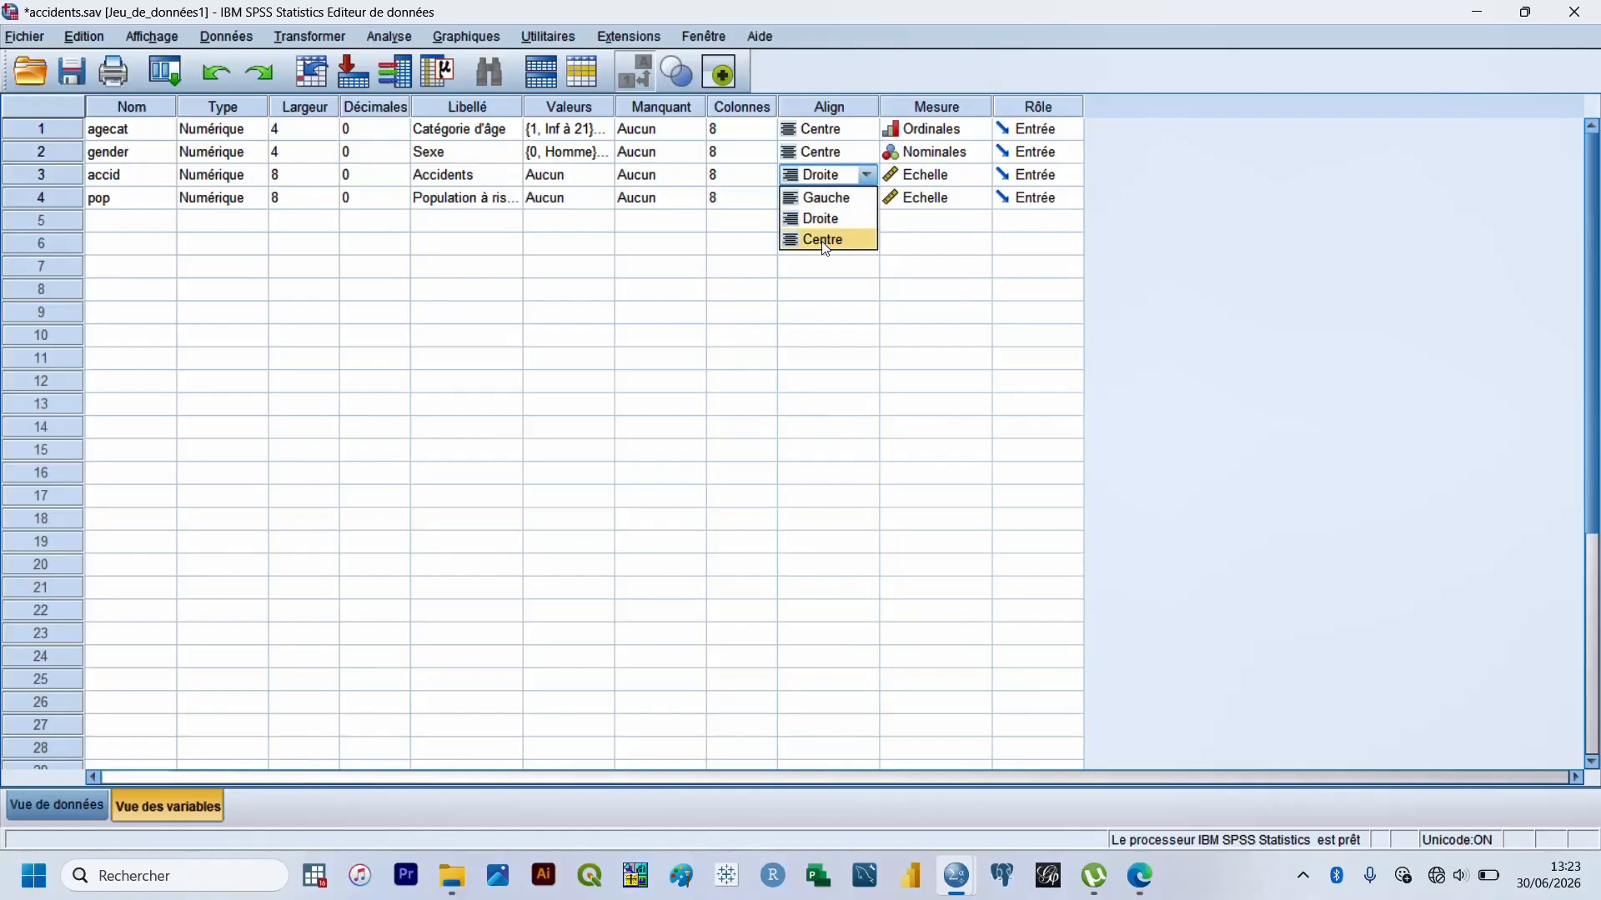
pyautogui.click(826, 242)
pyautogui.click(831, 204)
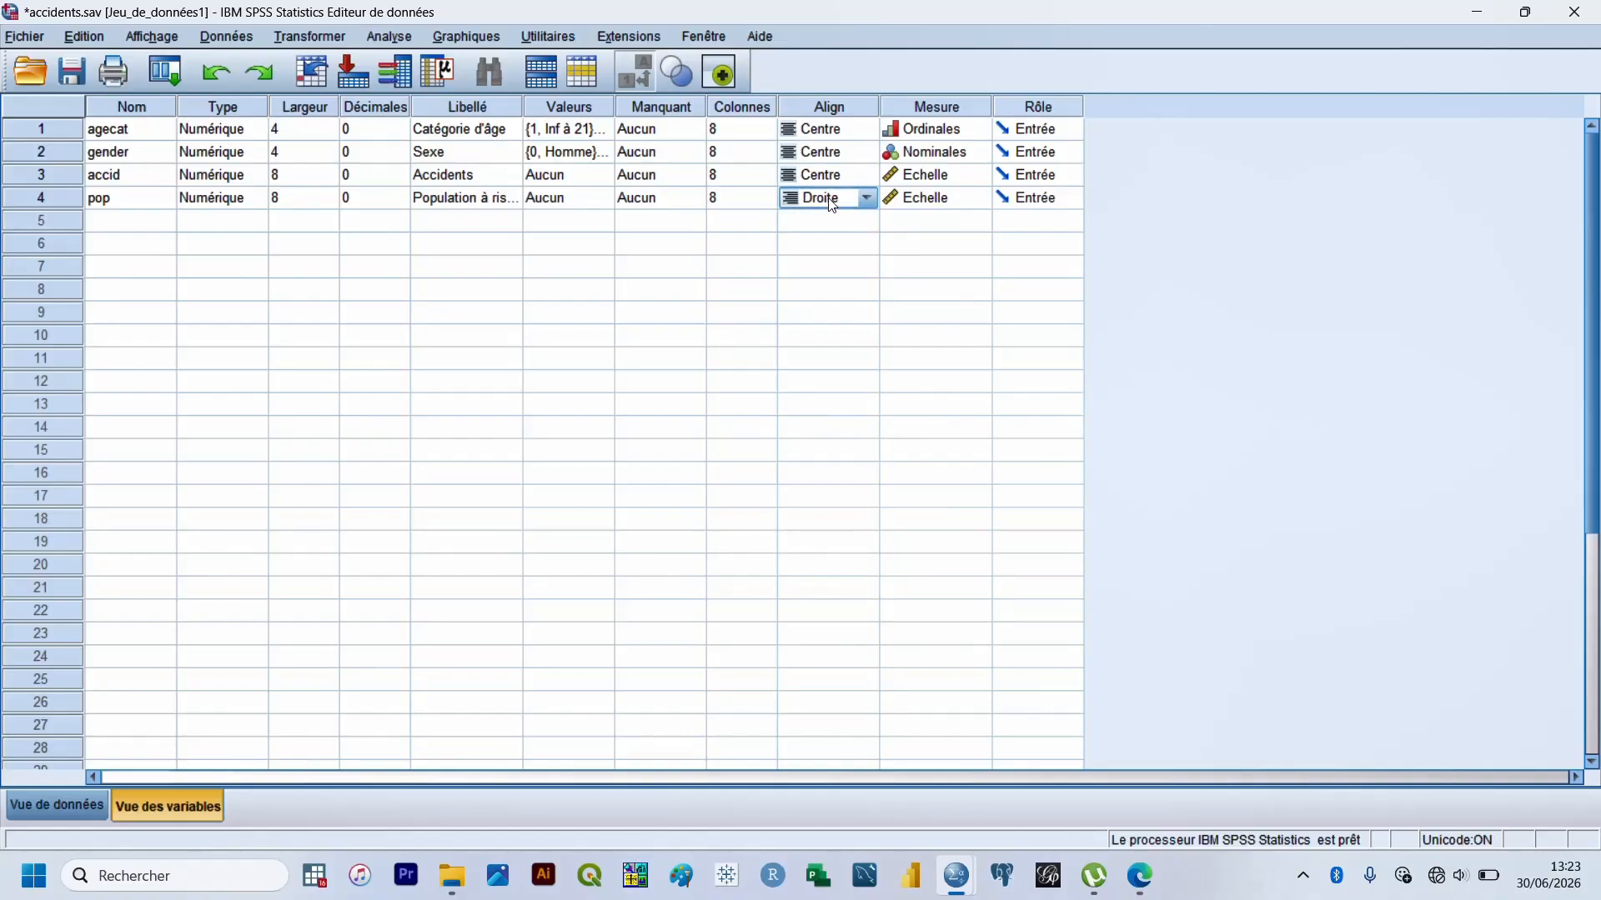
pyautogui.click(832, 200)
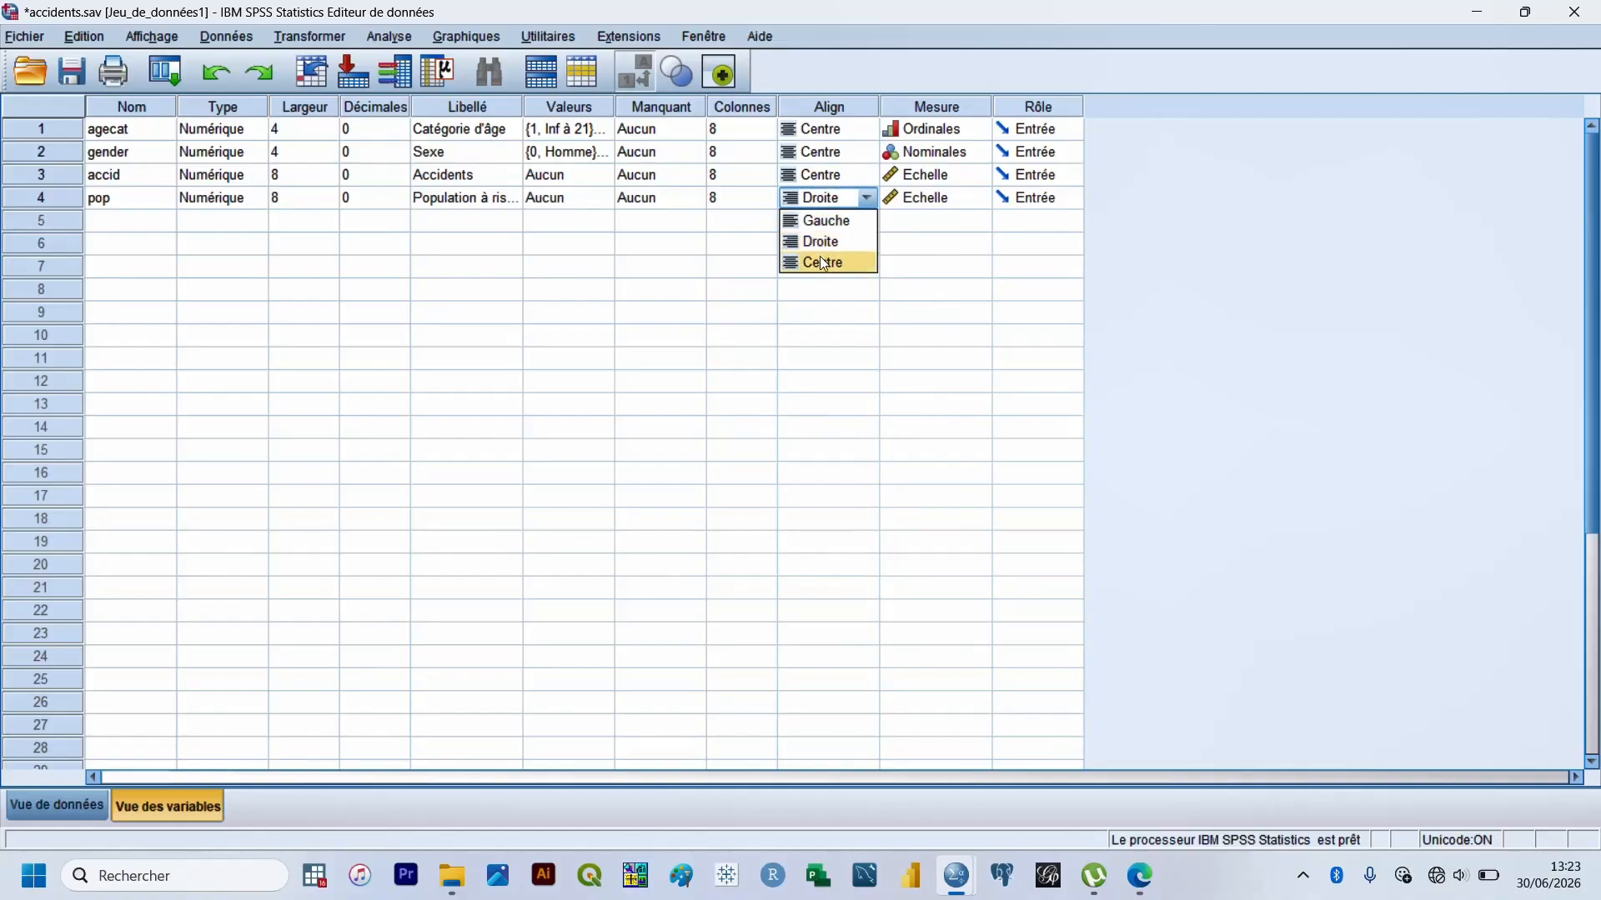
pyautogui.click(823, 264)
pyautogui.click(54, 806)
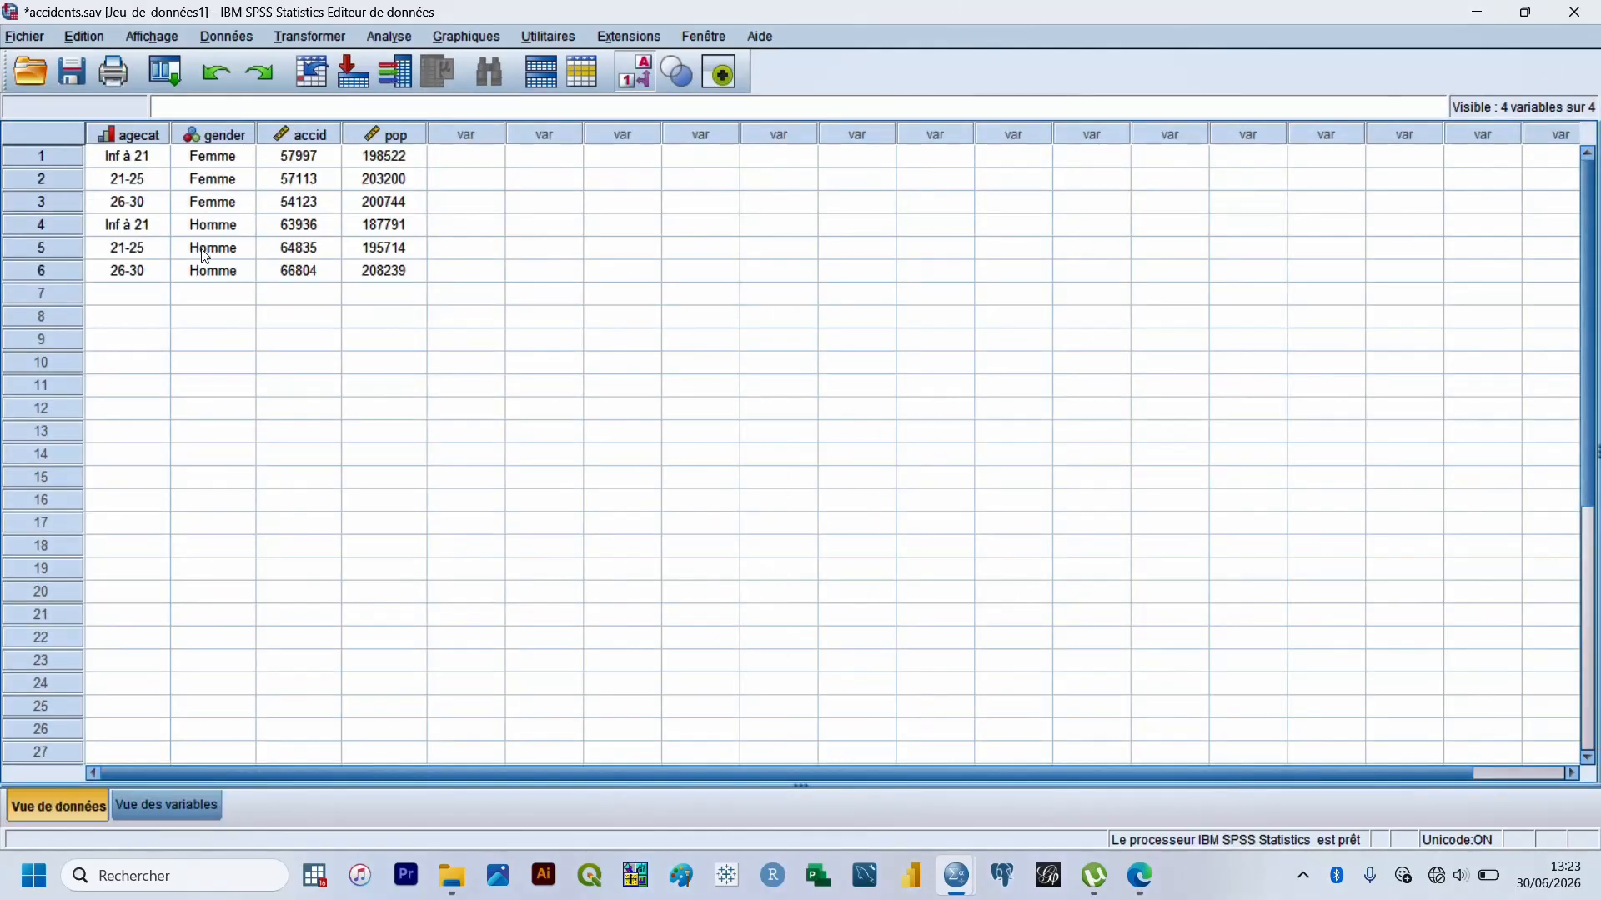
pyautogui.click(155, 810)
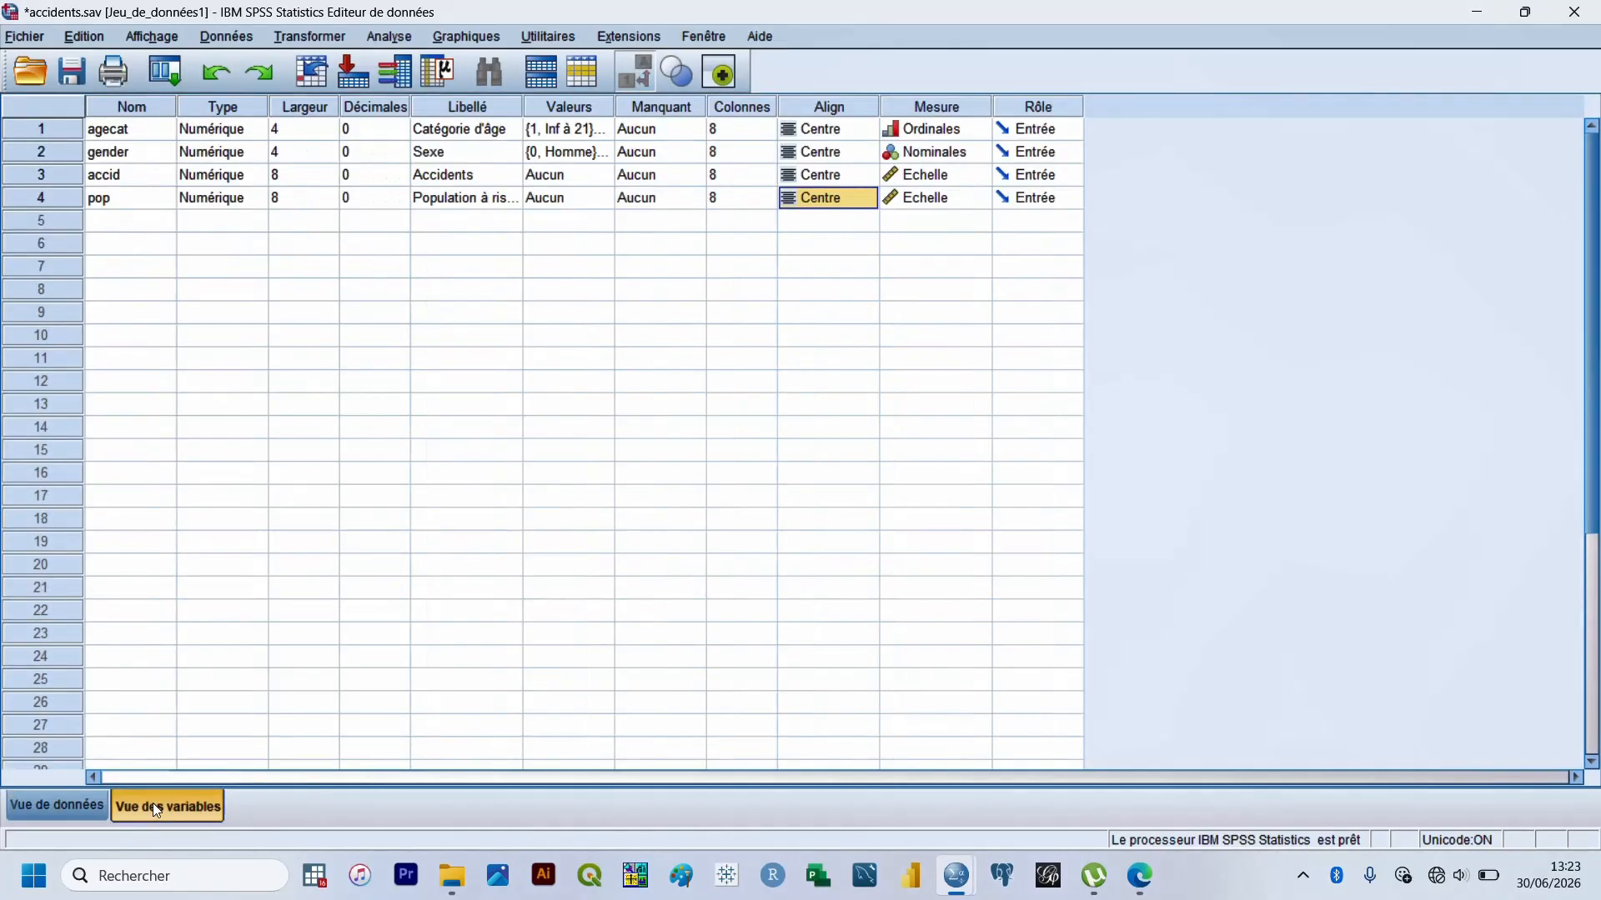
# Review the measurement level choices for agecat and the variables' roles, and return to the data view
pyautogui.click(943, 138)
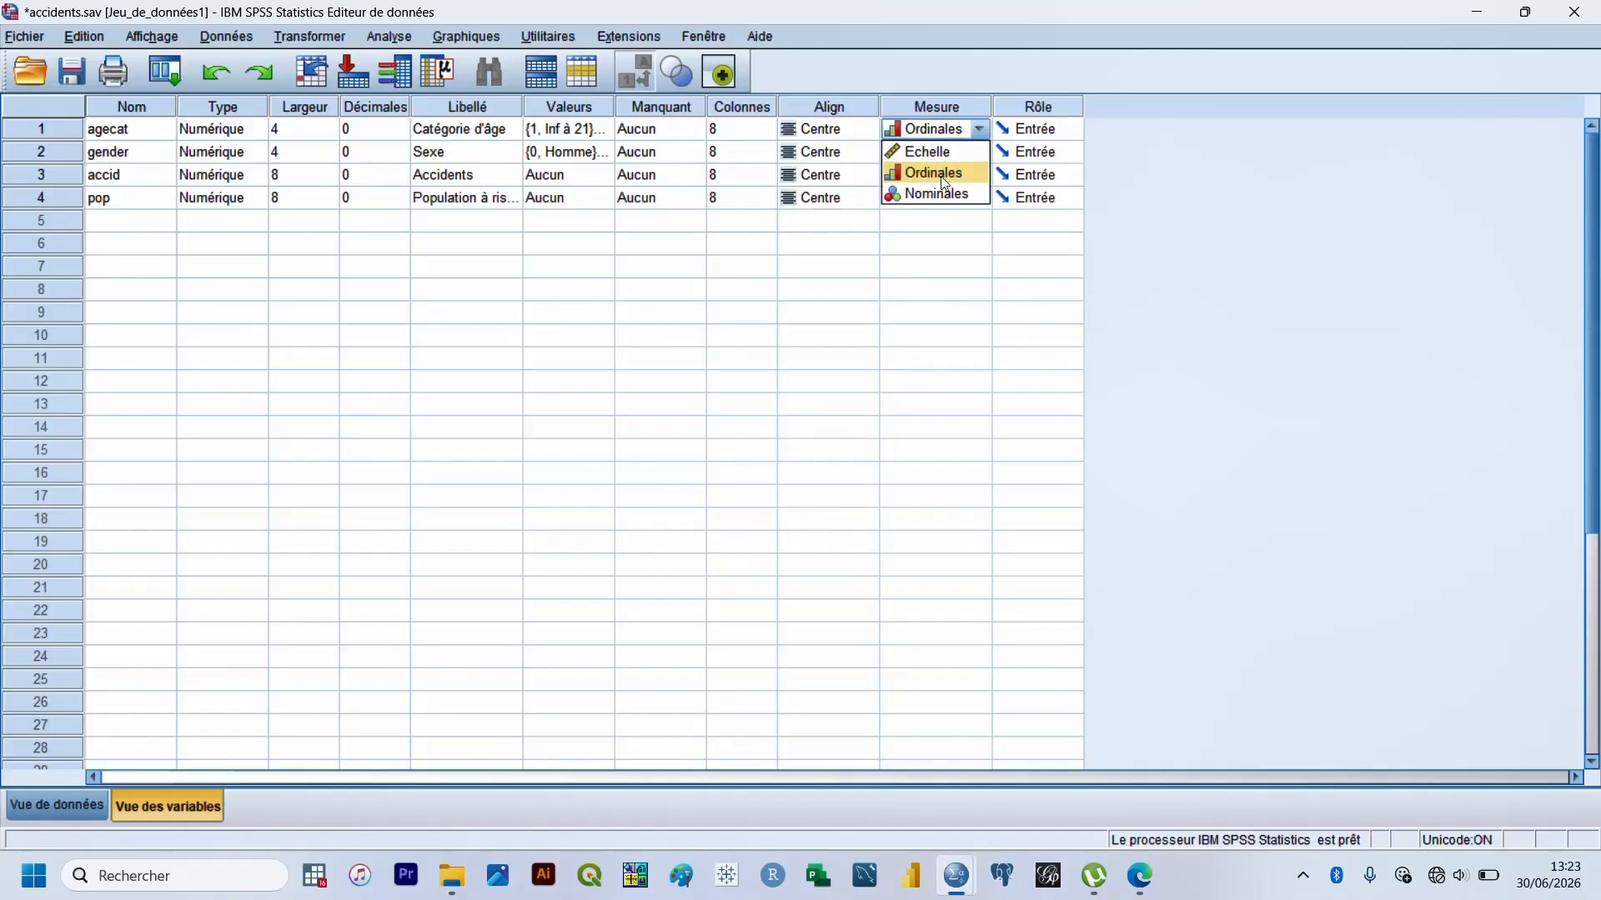
pyautogui.click(1034, 112)
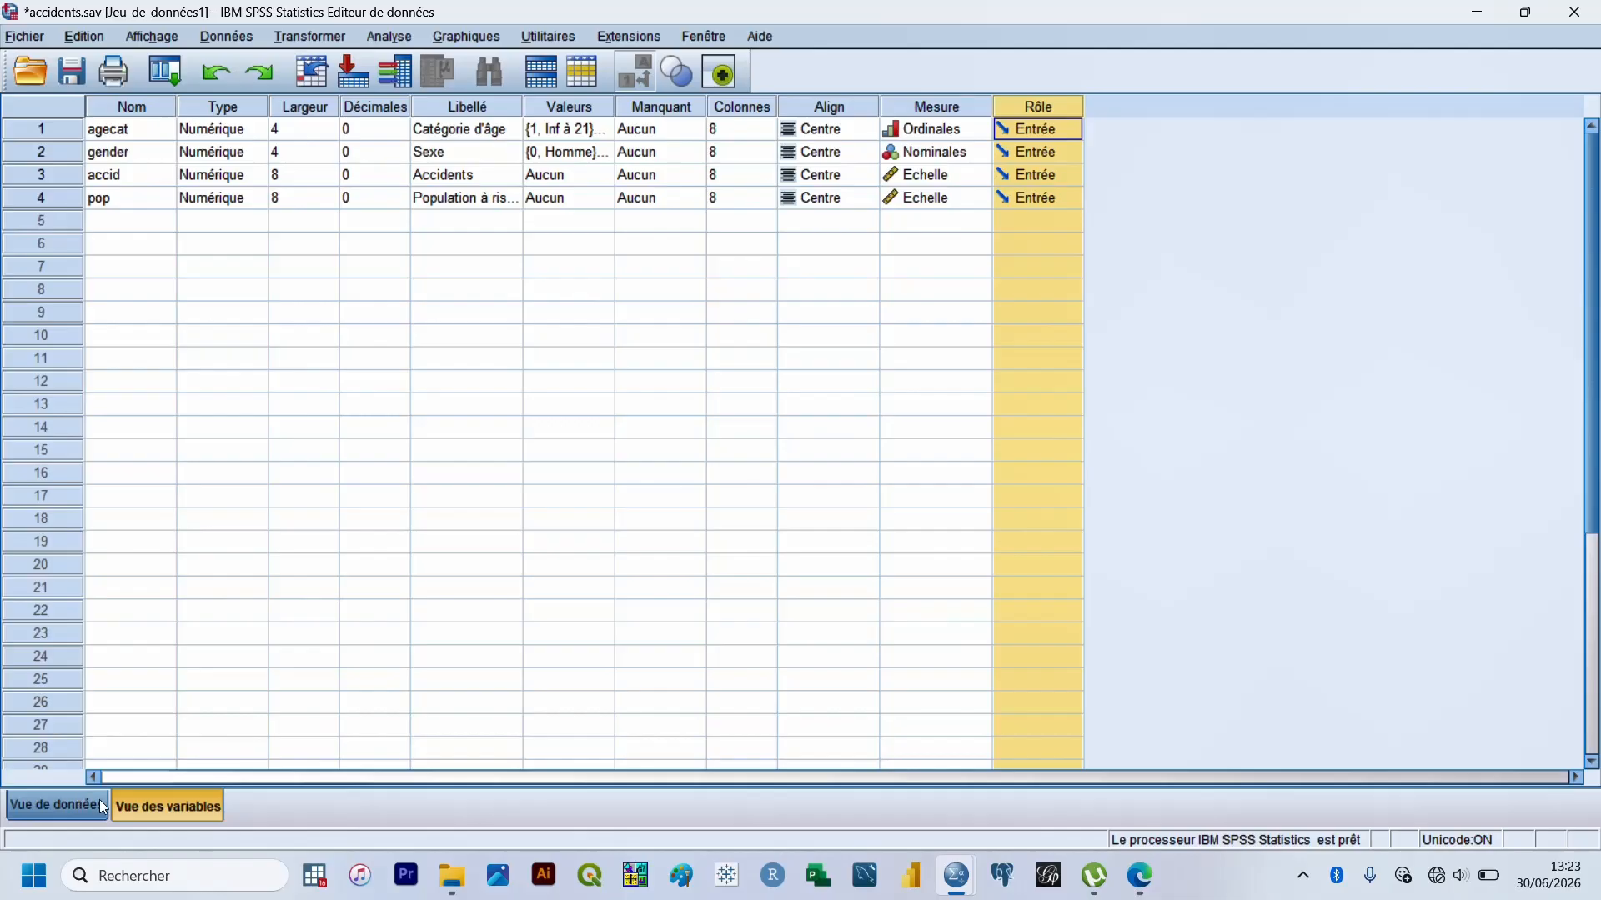
pyautogui.click(70, 802)
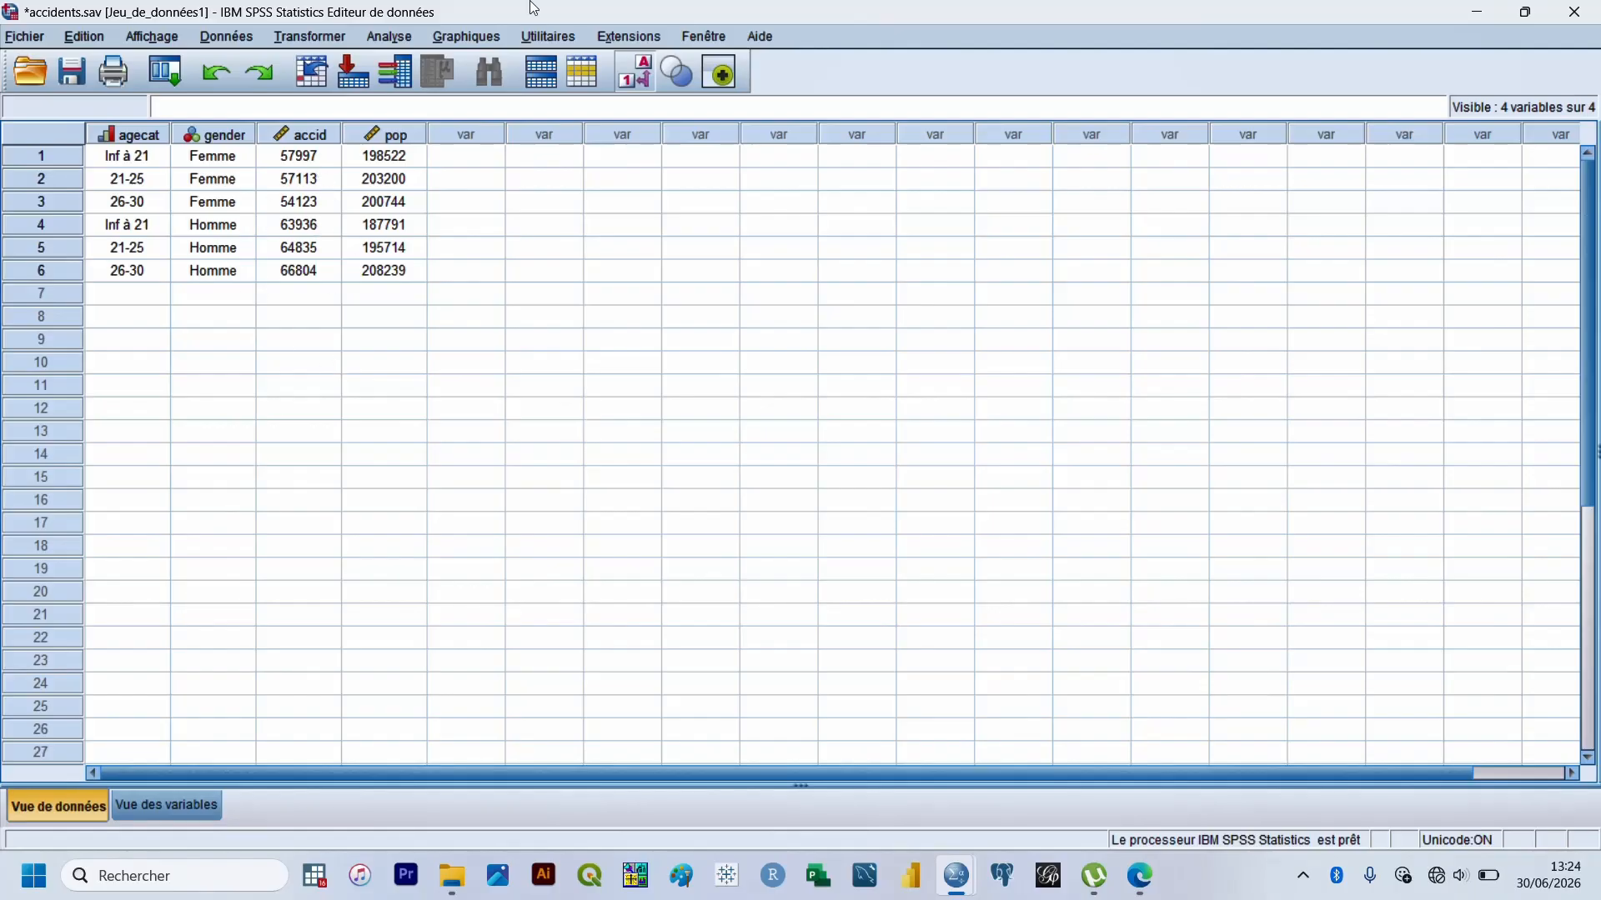
# Start a Descriptives analysis and include all four variables: agecat, gender, accid and pop
pyautogui.click(397, 41)
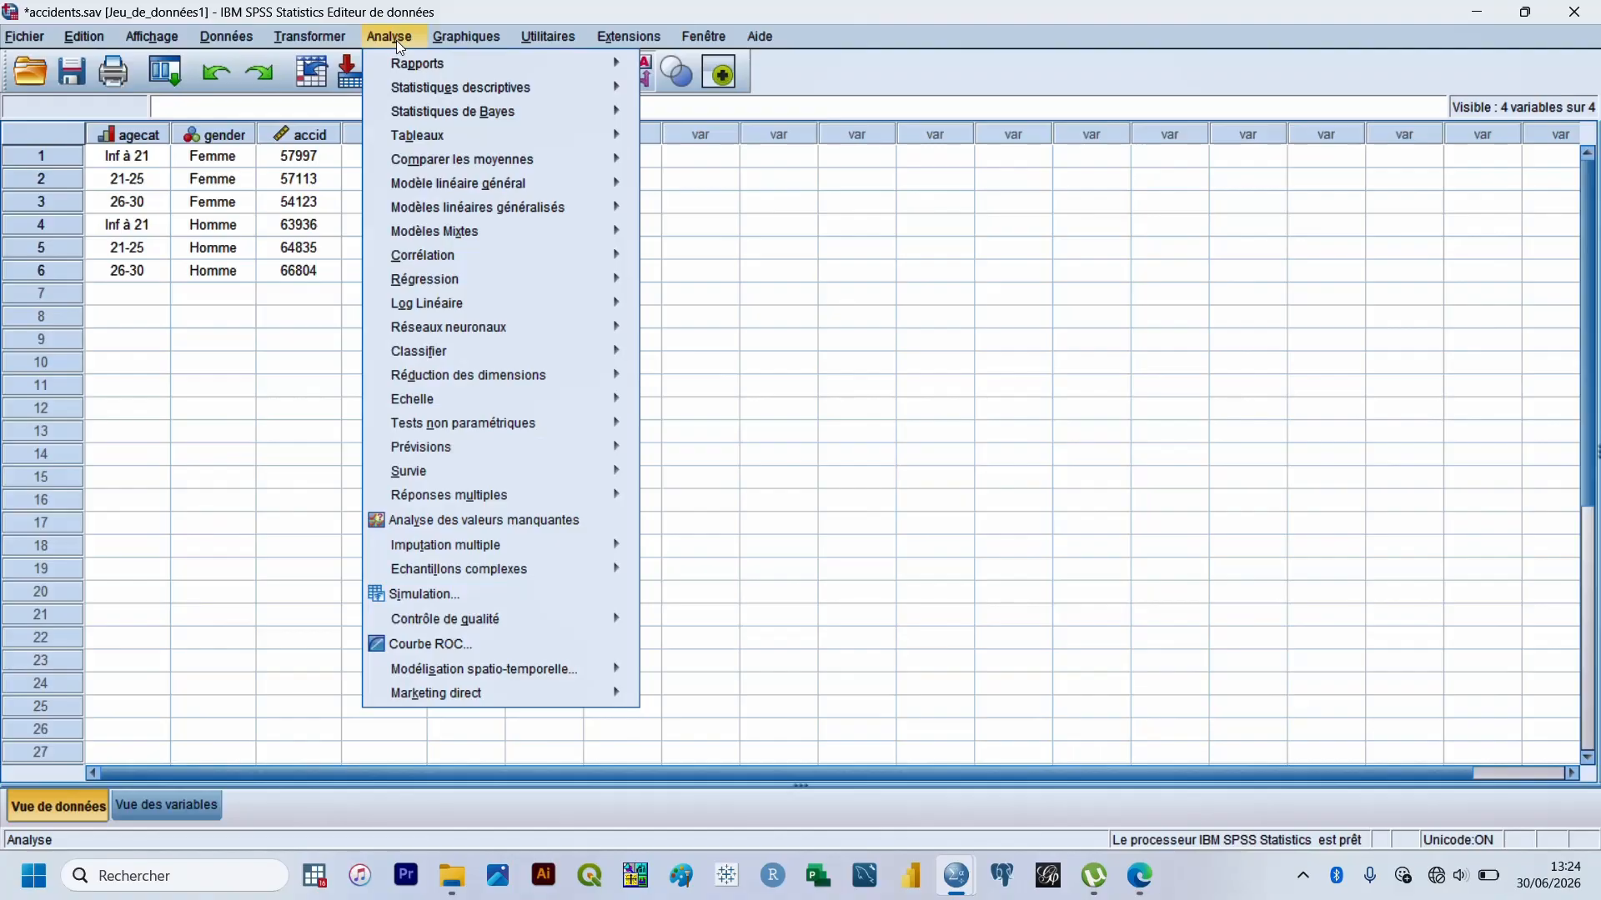
pyautogui.moveTo(518, 91)
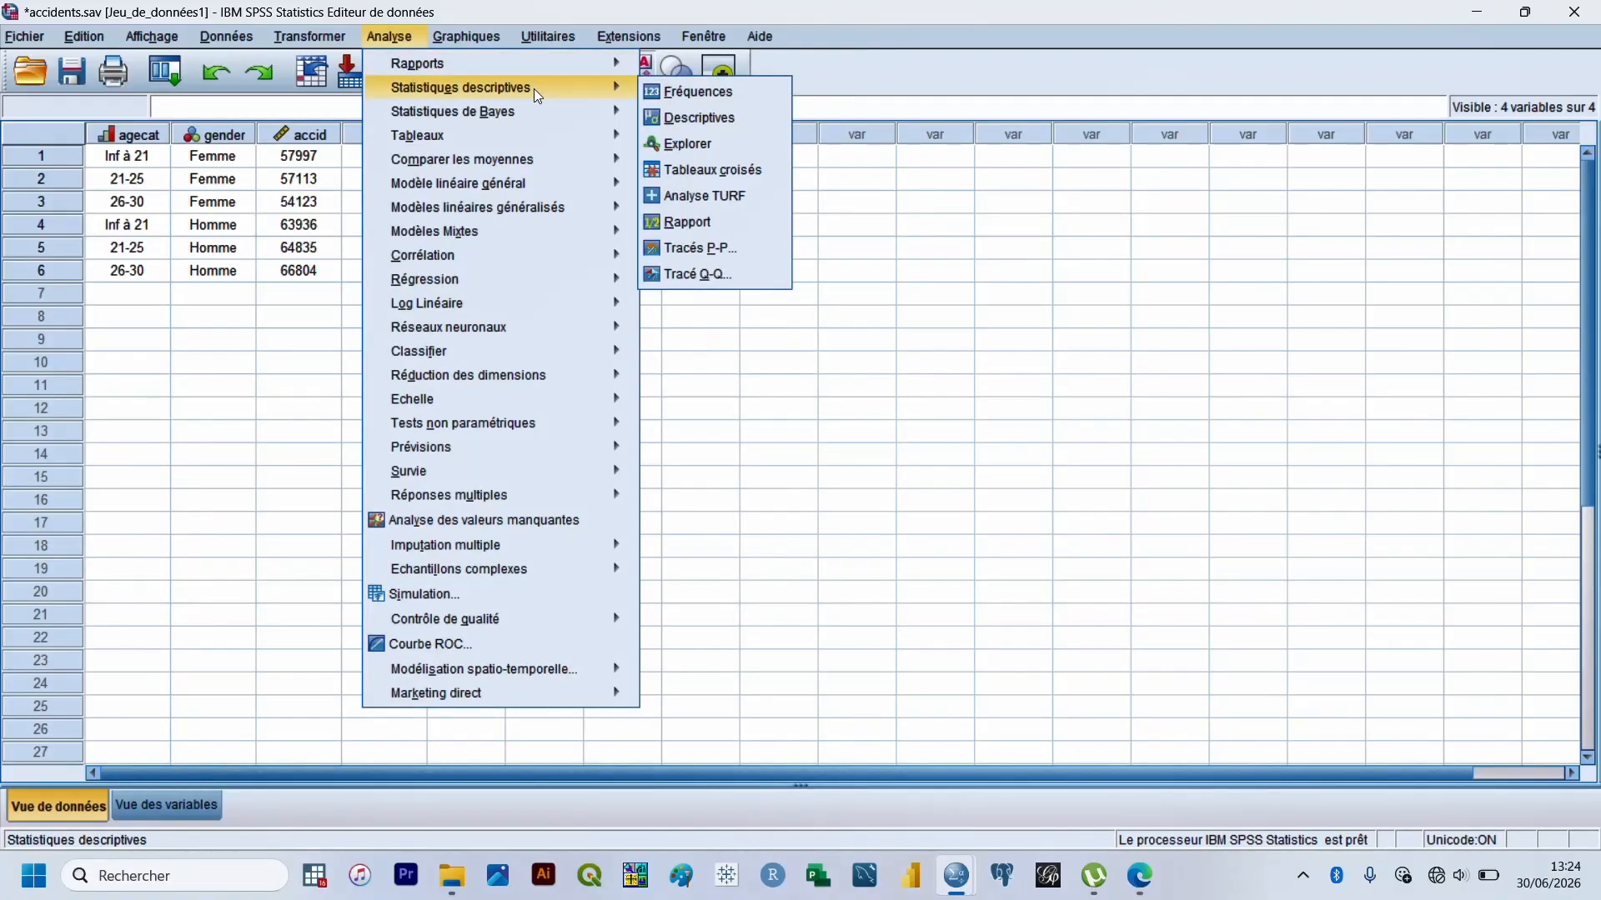
pyautogui.click(664, 110)
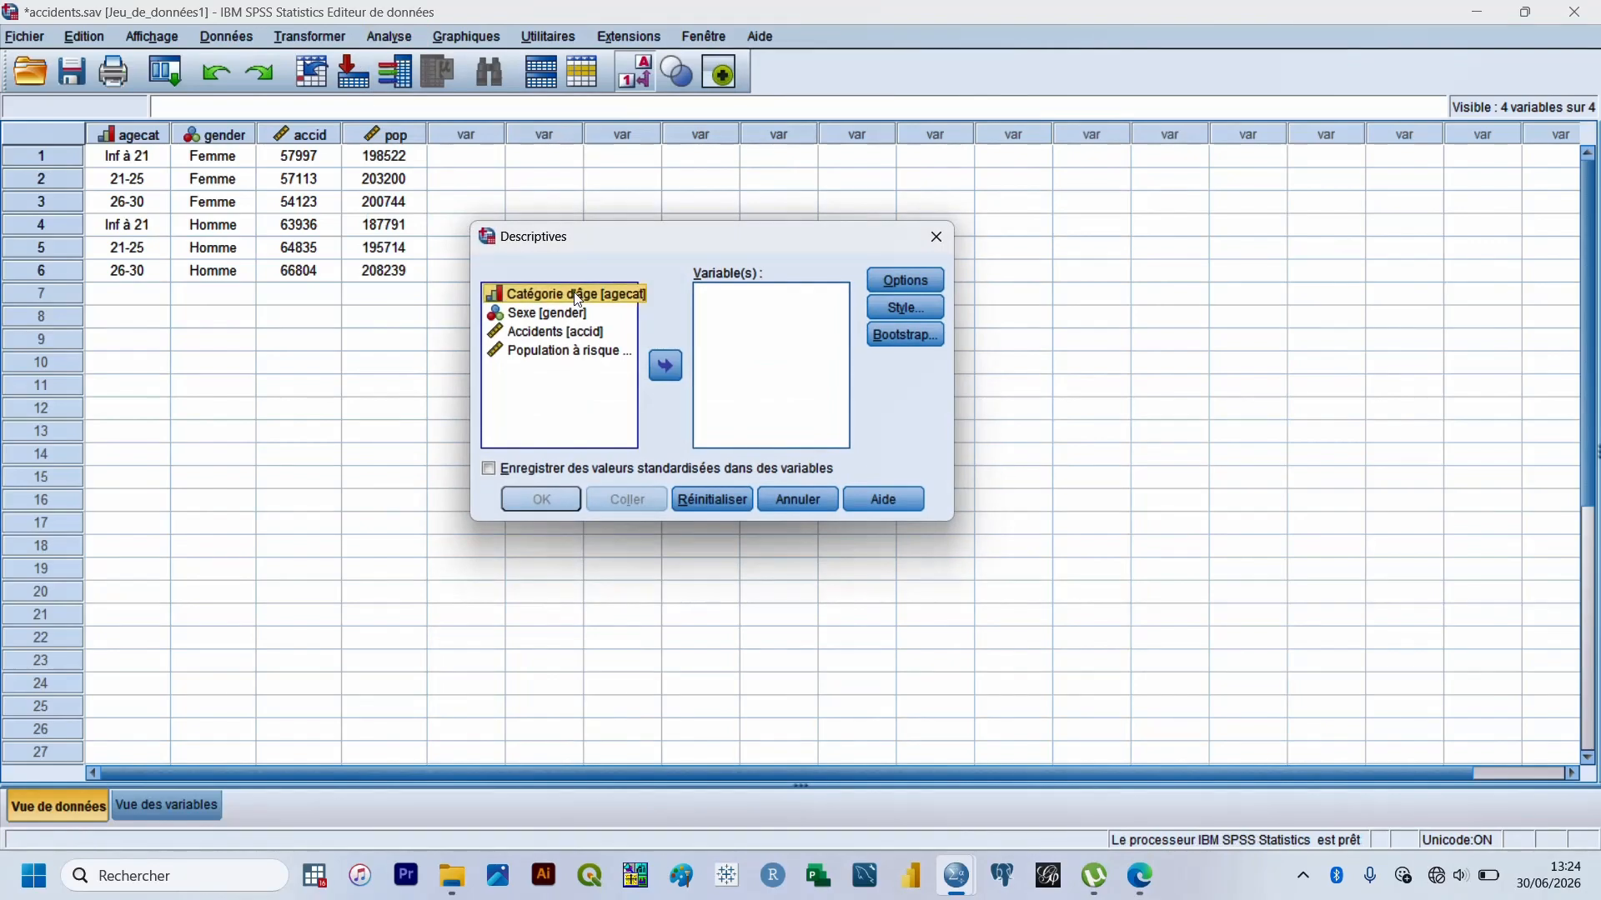
pyautogui.keyDown('ctrl'); pyautogui.click(572, 314); pyautogui.keyUp('ctrl')
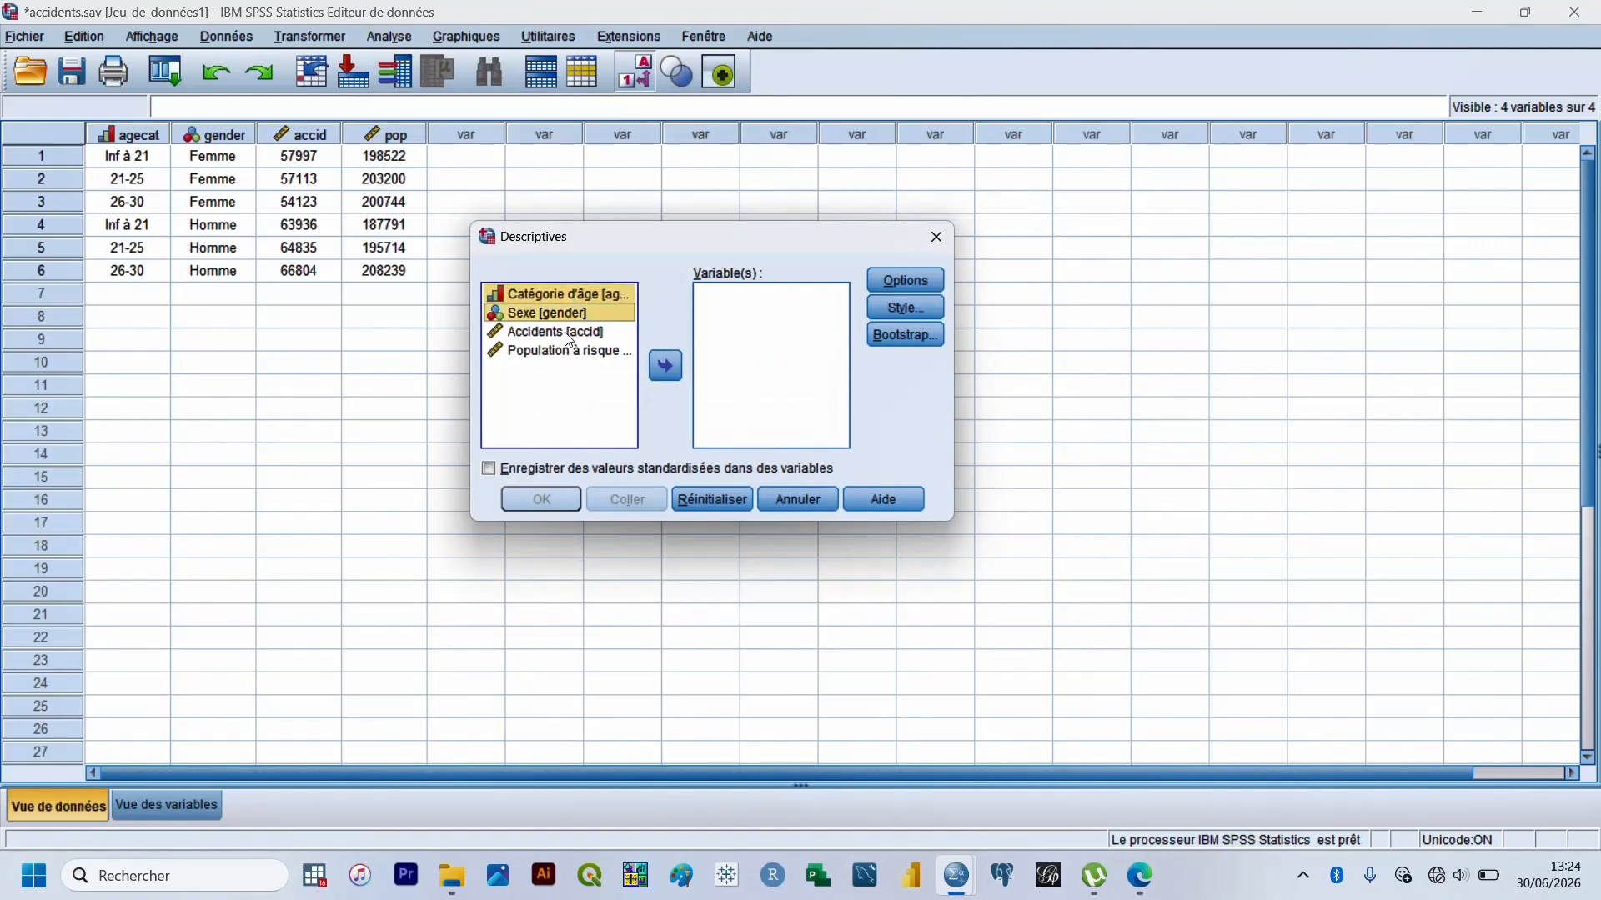
pyautogui.keyDown('ctrl'); pyautogui.click(569, 333); pyautogui.keyUp('ctrl')
pyautogui.keyDown('ctrl'); pyautogui.click(570, 352); pyautogui.keyUp('ctrl')
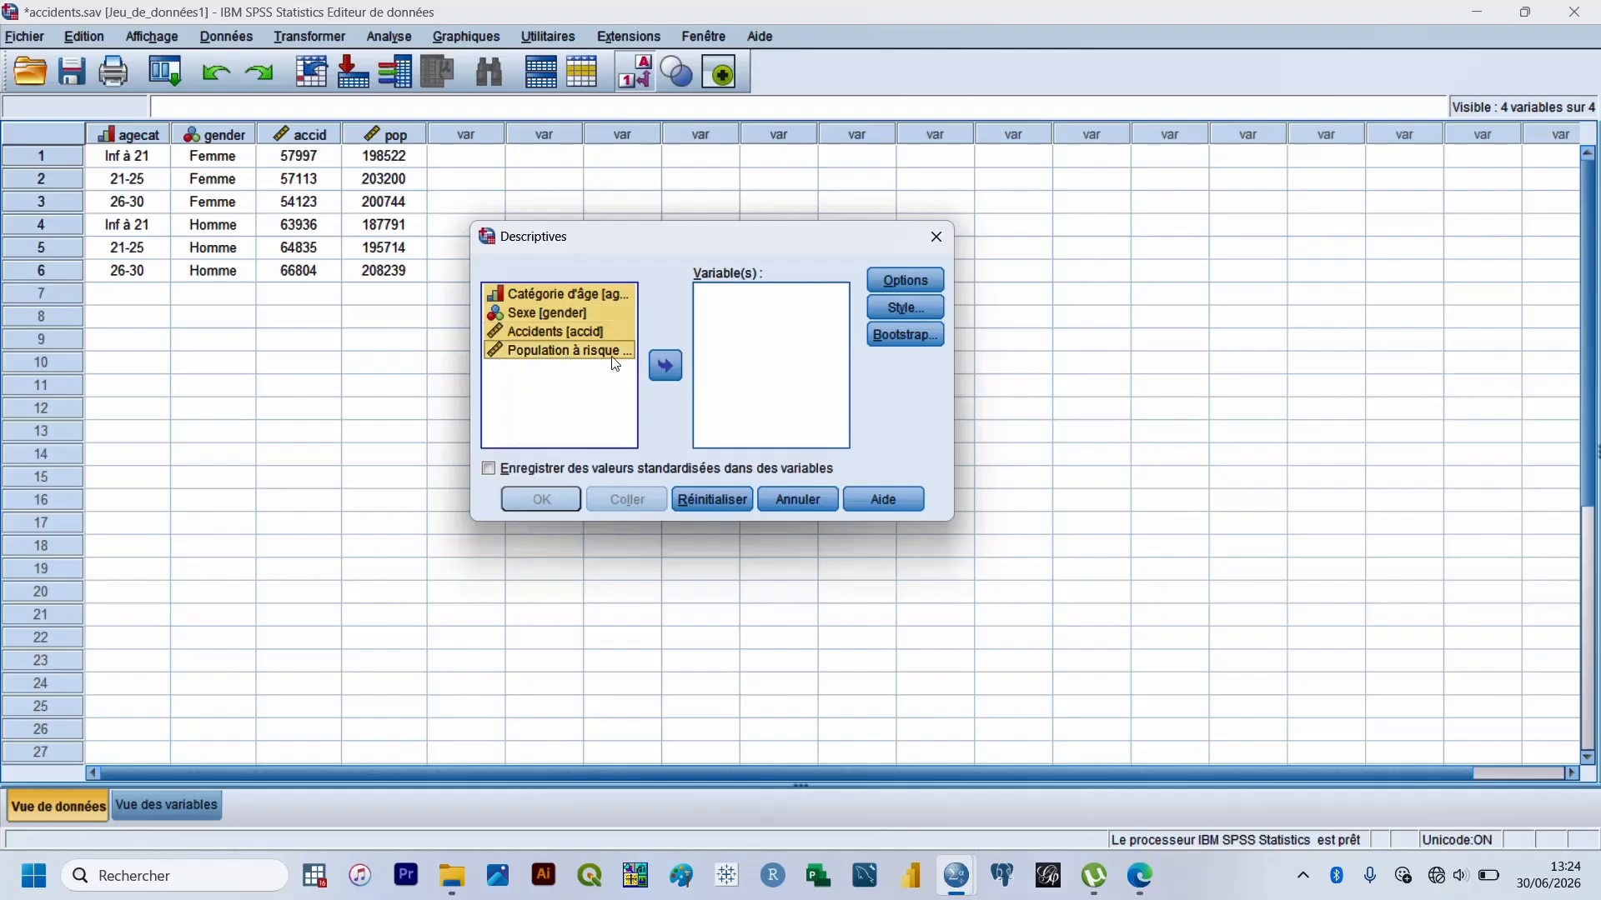
pyautogui.click(663, 367)
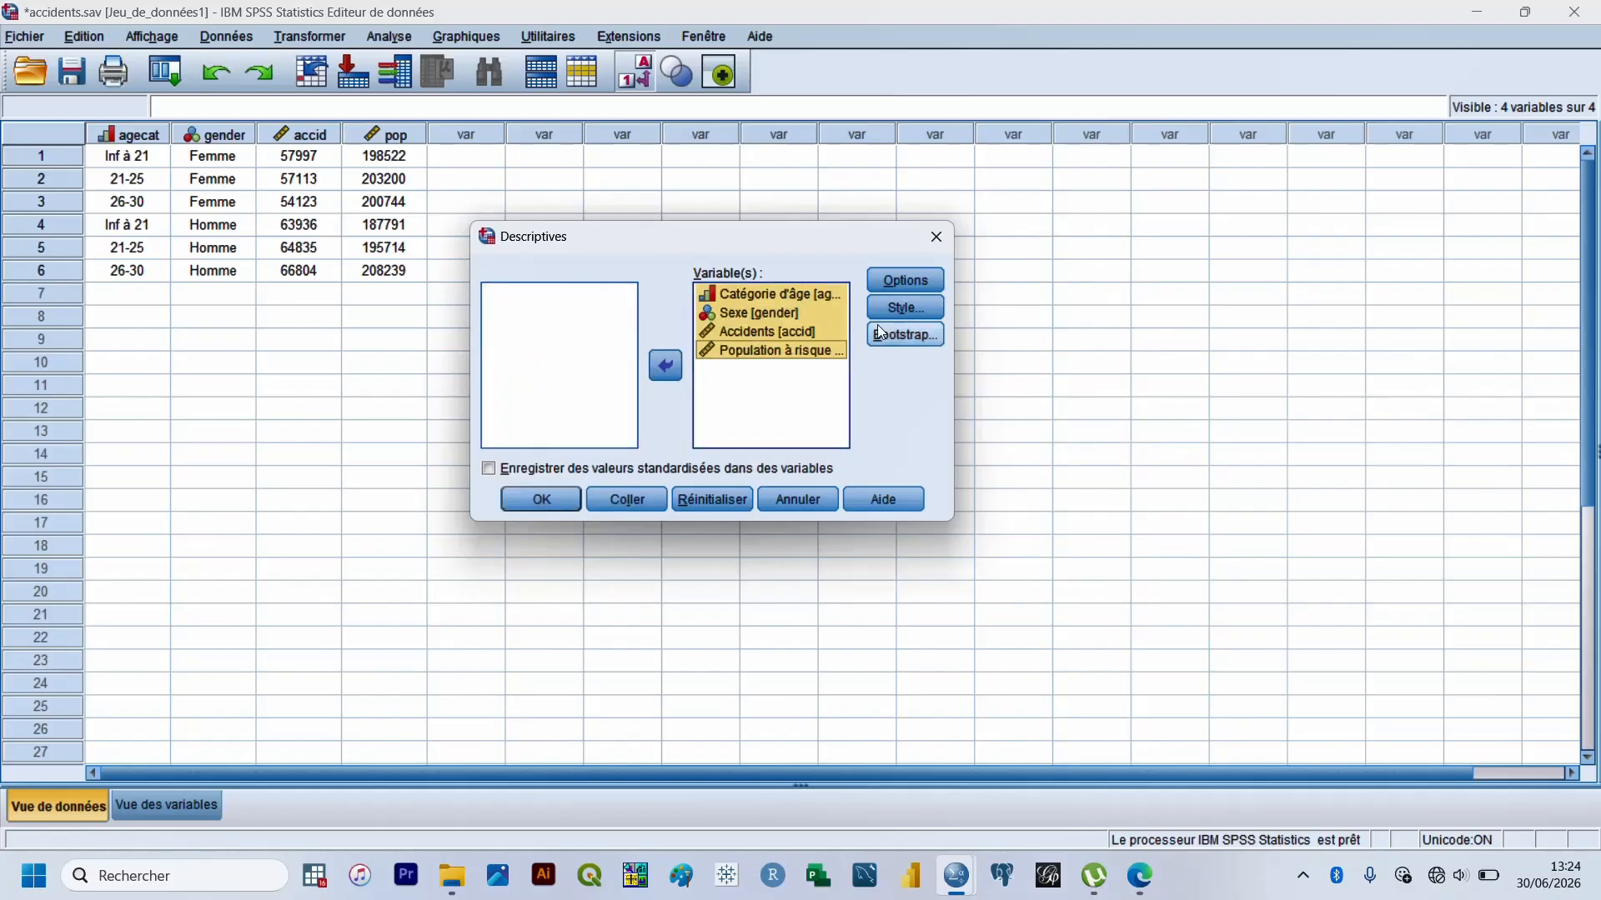
# Keep mean, standard deviation, minimum and maximum as the requested statistics and run the Descriptives analysis
pyautogui.click(890, 292)
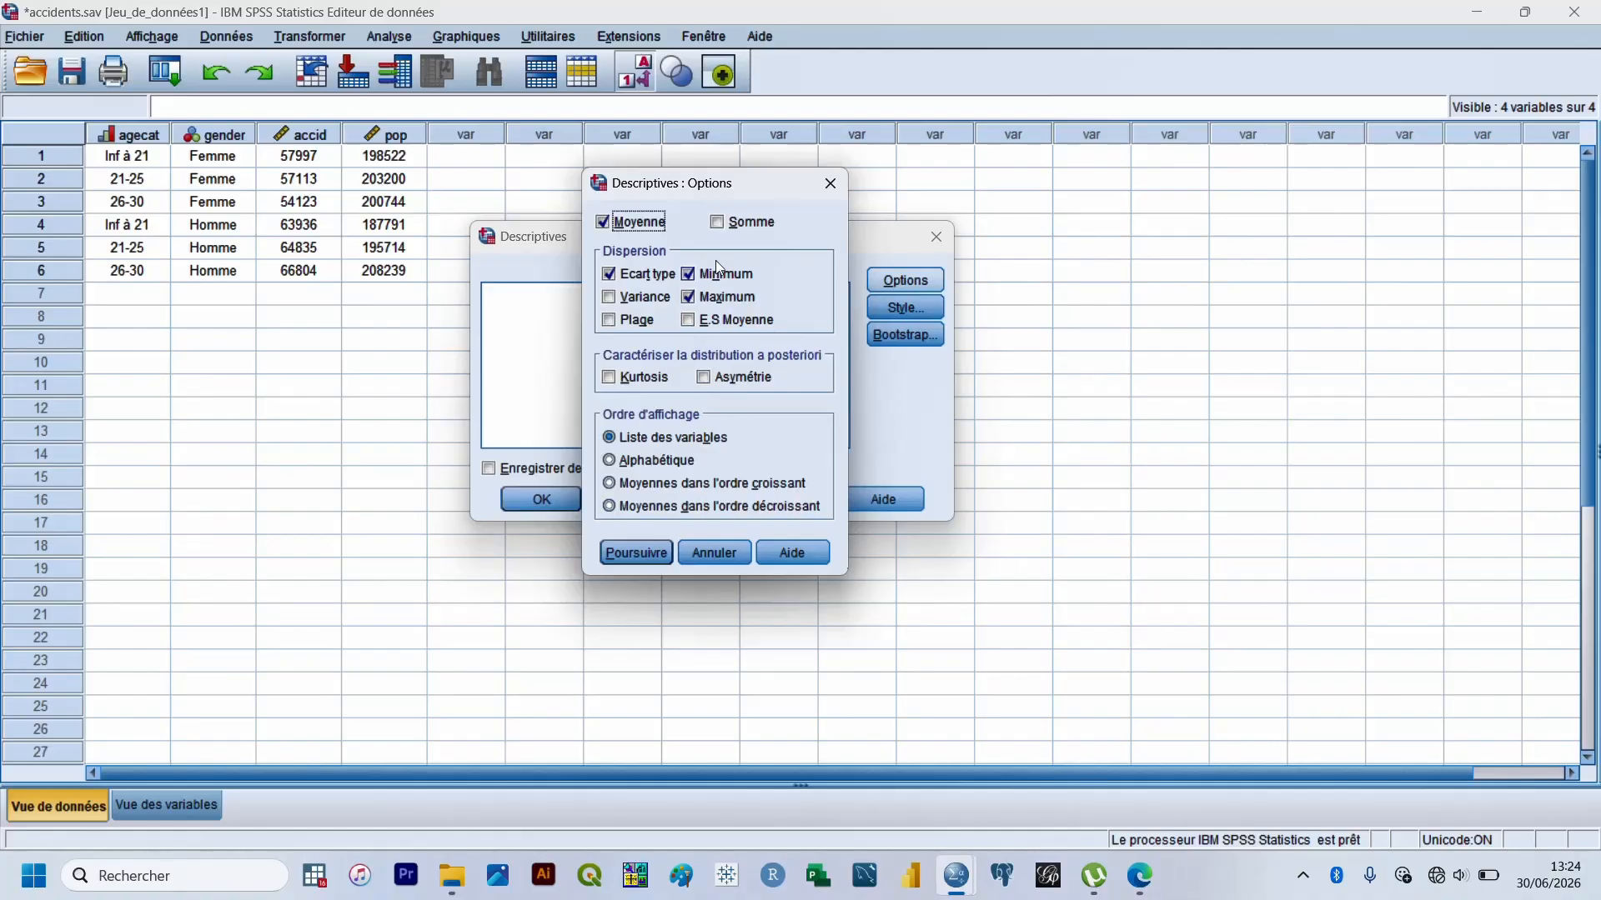
pyautogui.click(648, 552)
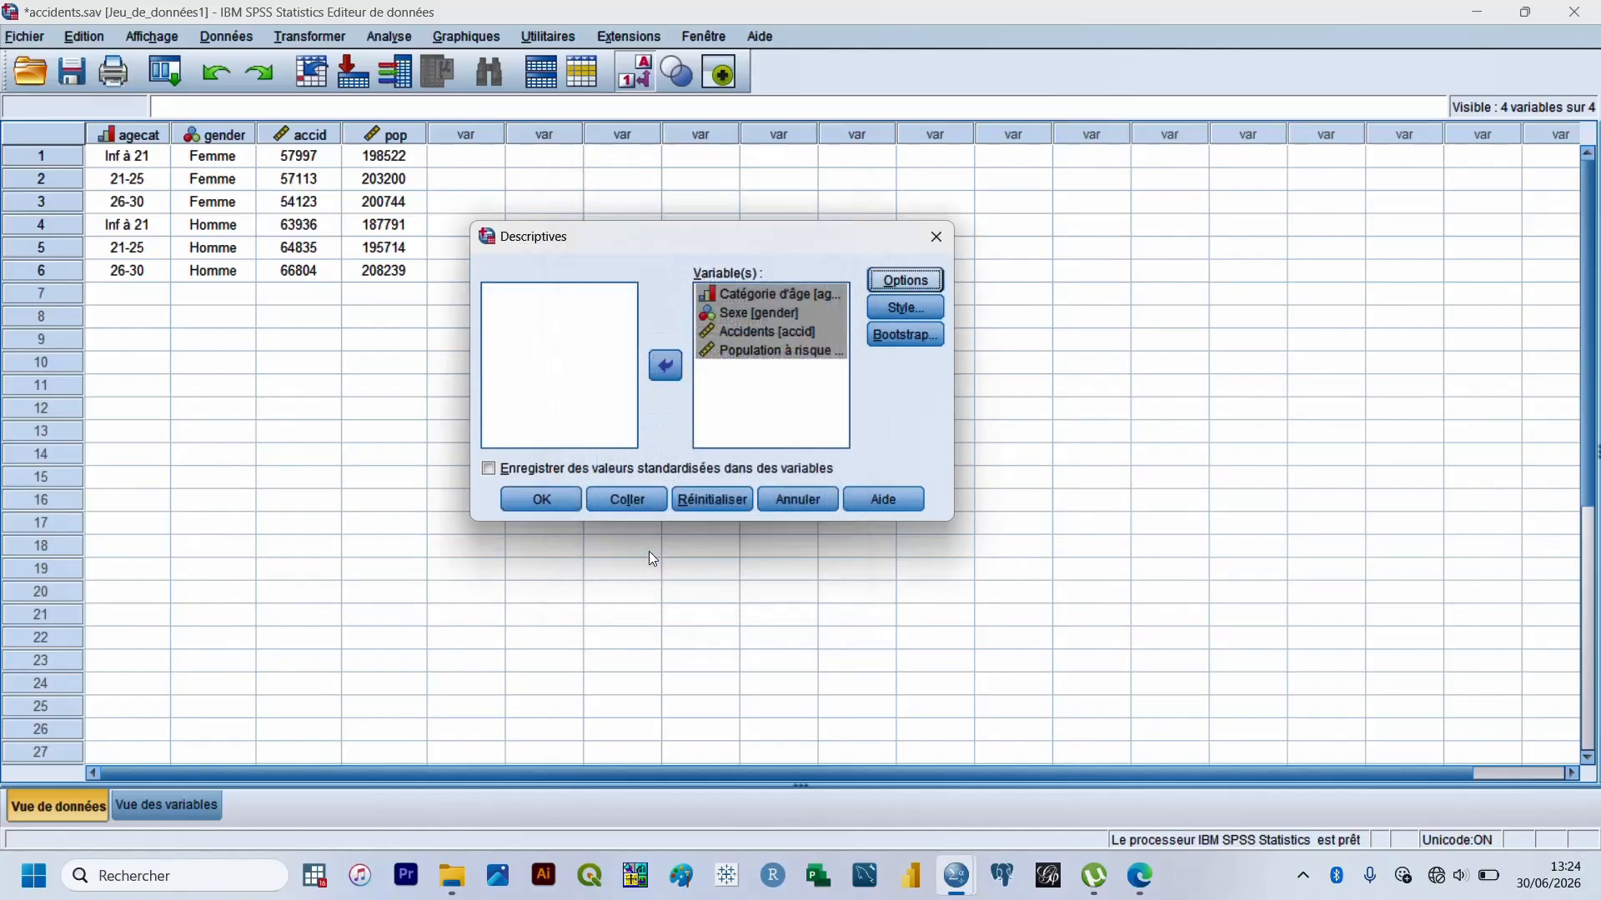
pyautogui.click(558, 502)
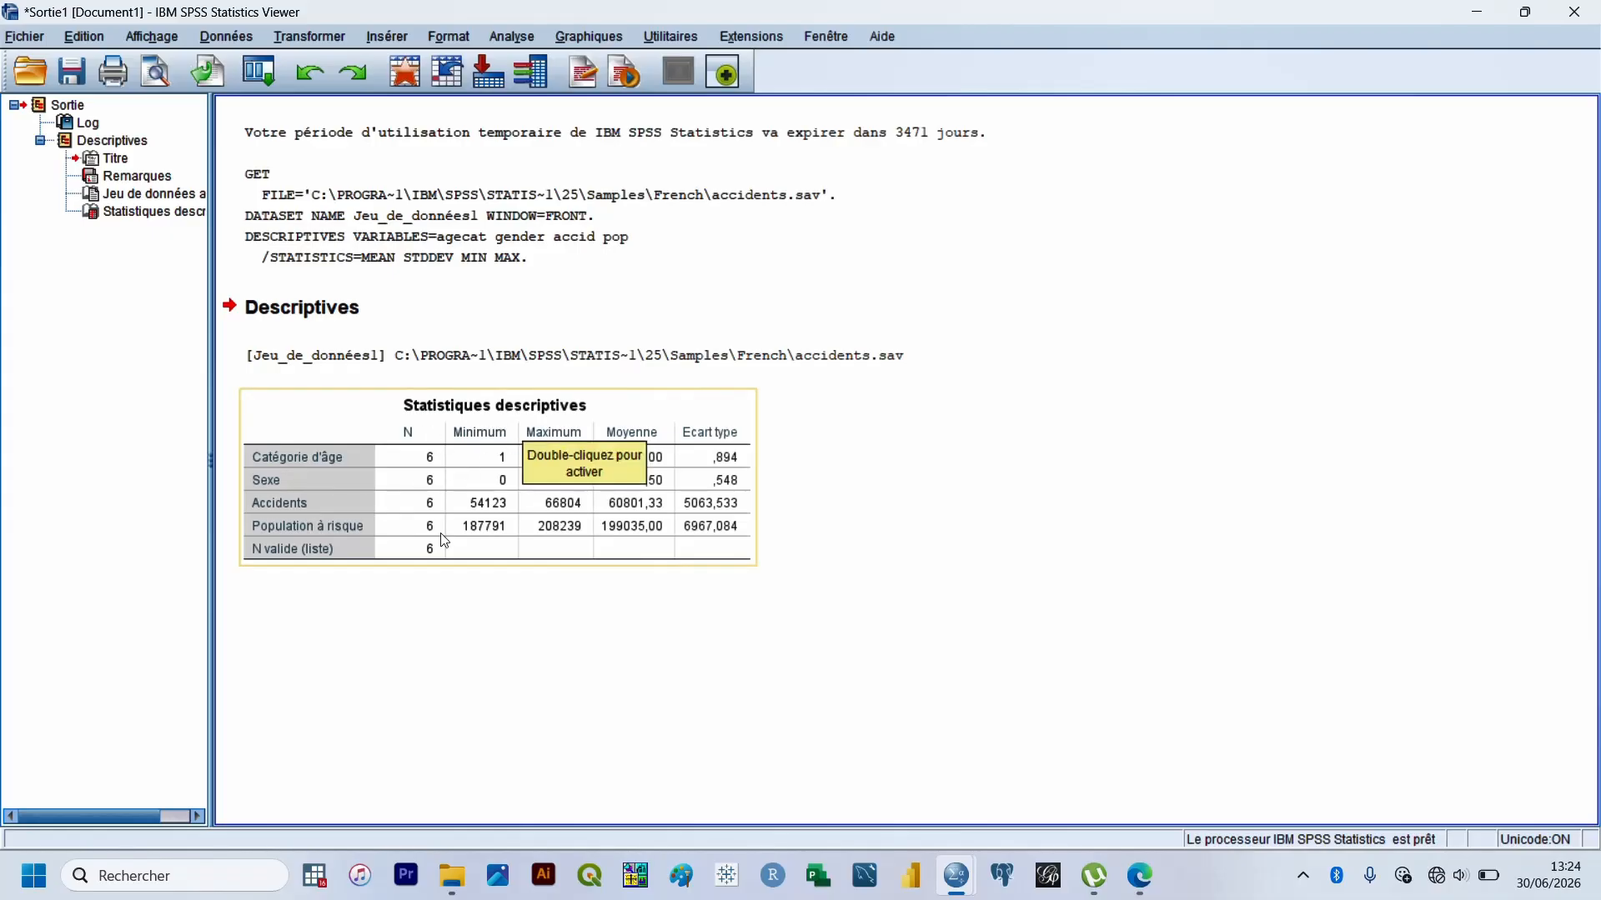
# Examine the descriptive statistics table in the output viewer, switching to the accidents.sav data editor and back to the output
pyautogui.click(433, 467)
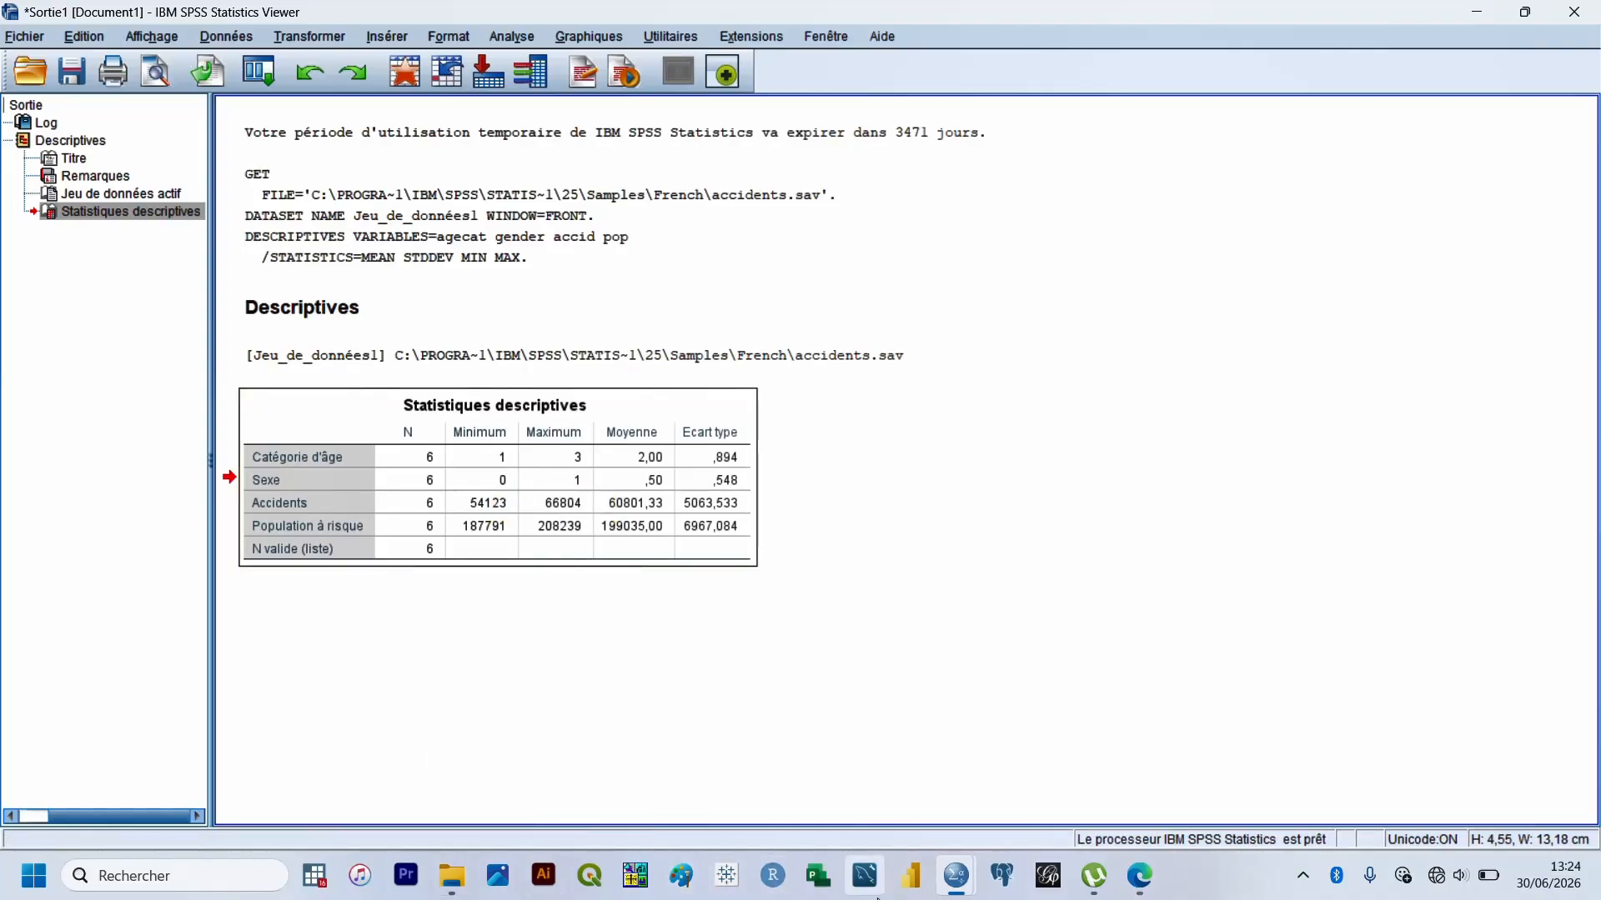
pyautogui.moveTo(958, 874)
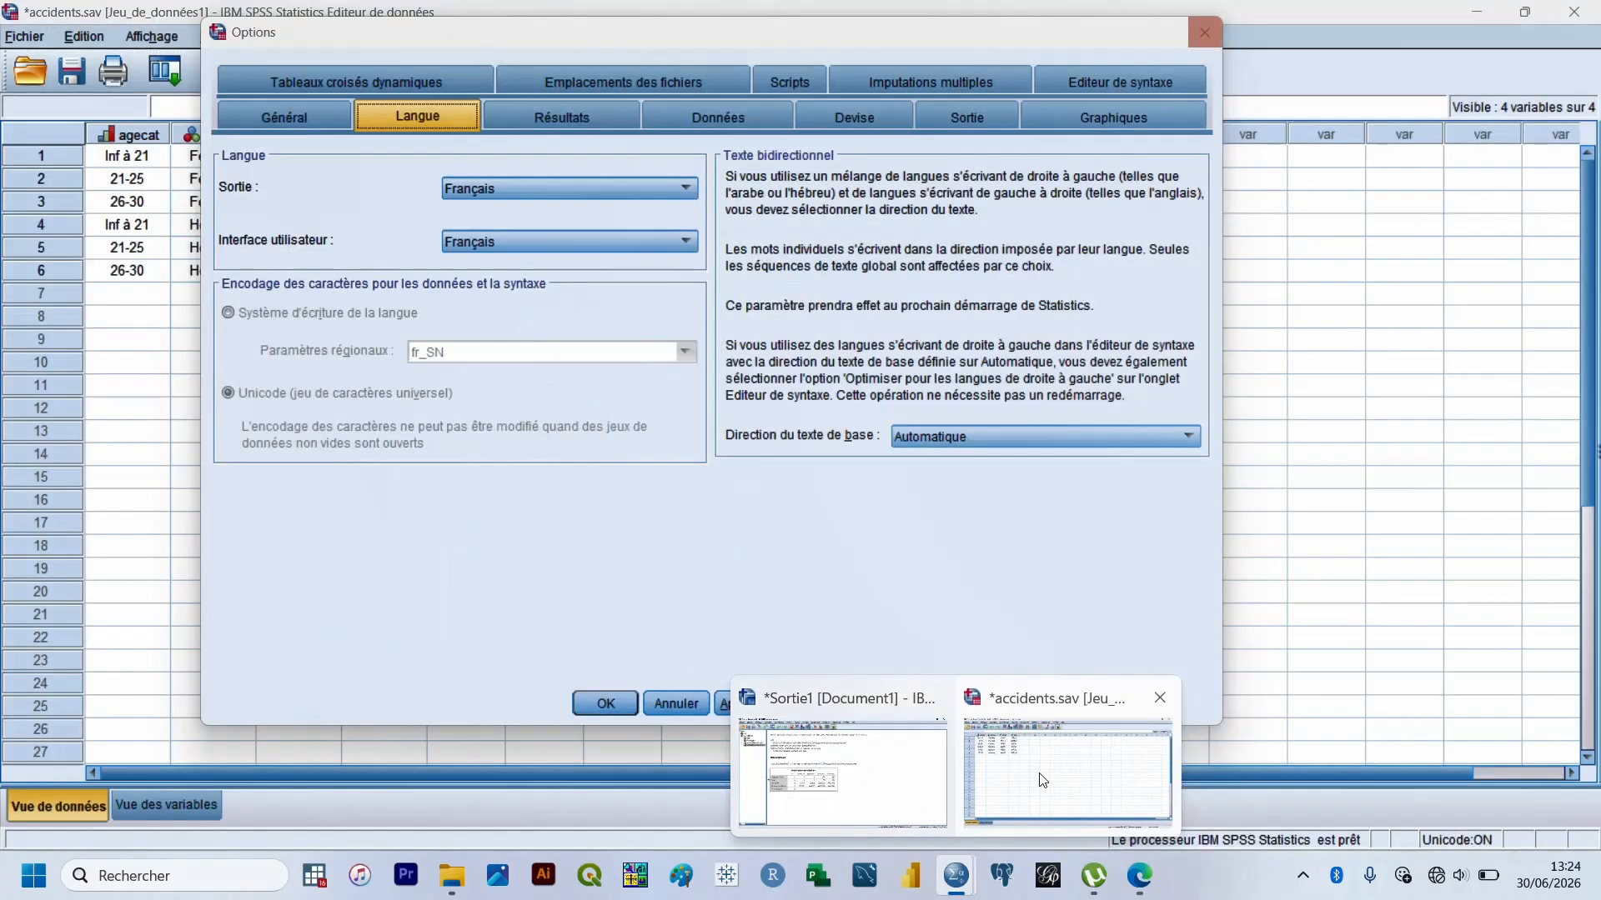
pyautogui.click(1038, 773)
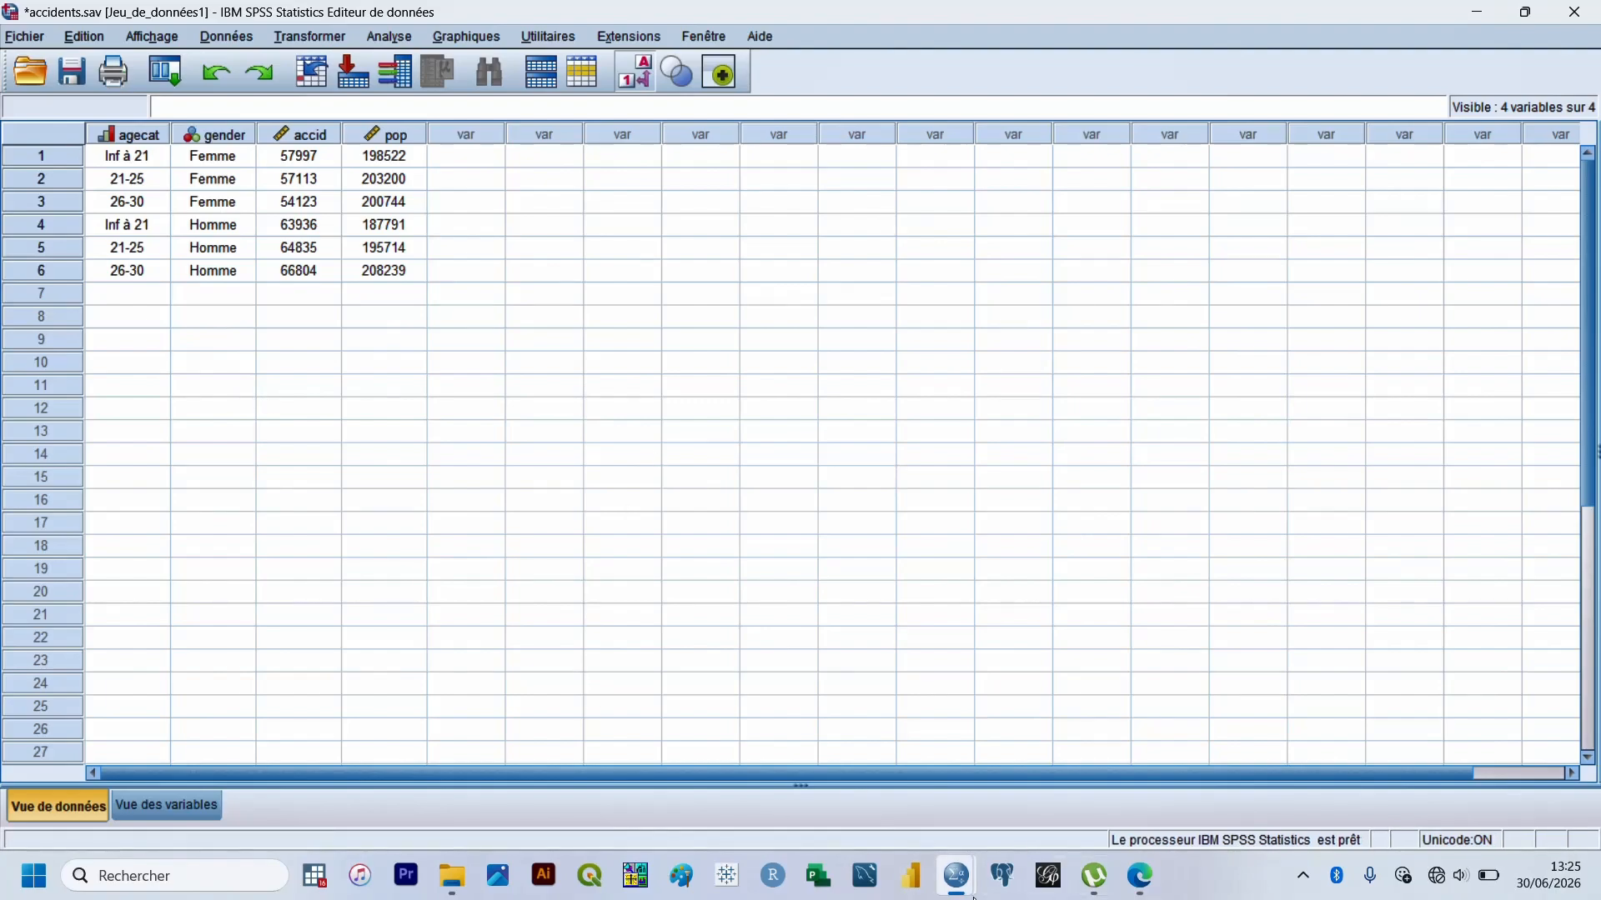
pyautogui.moveTo(957, 876)
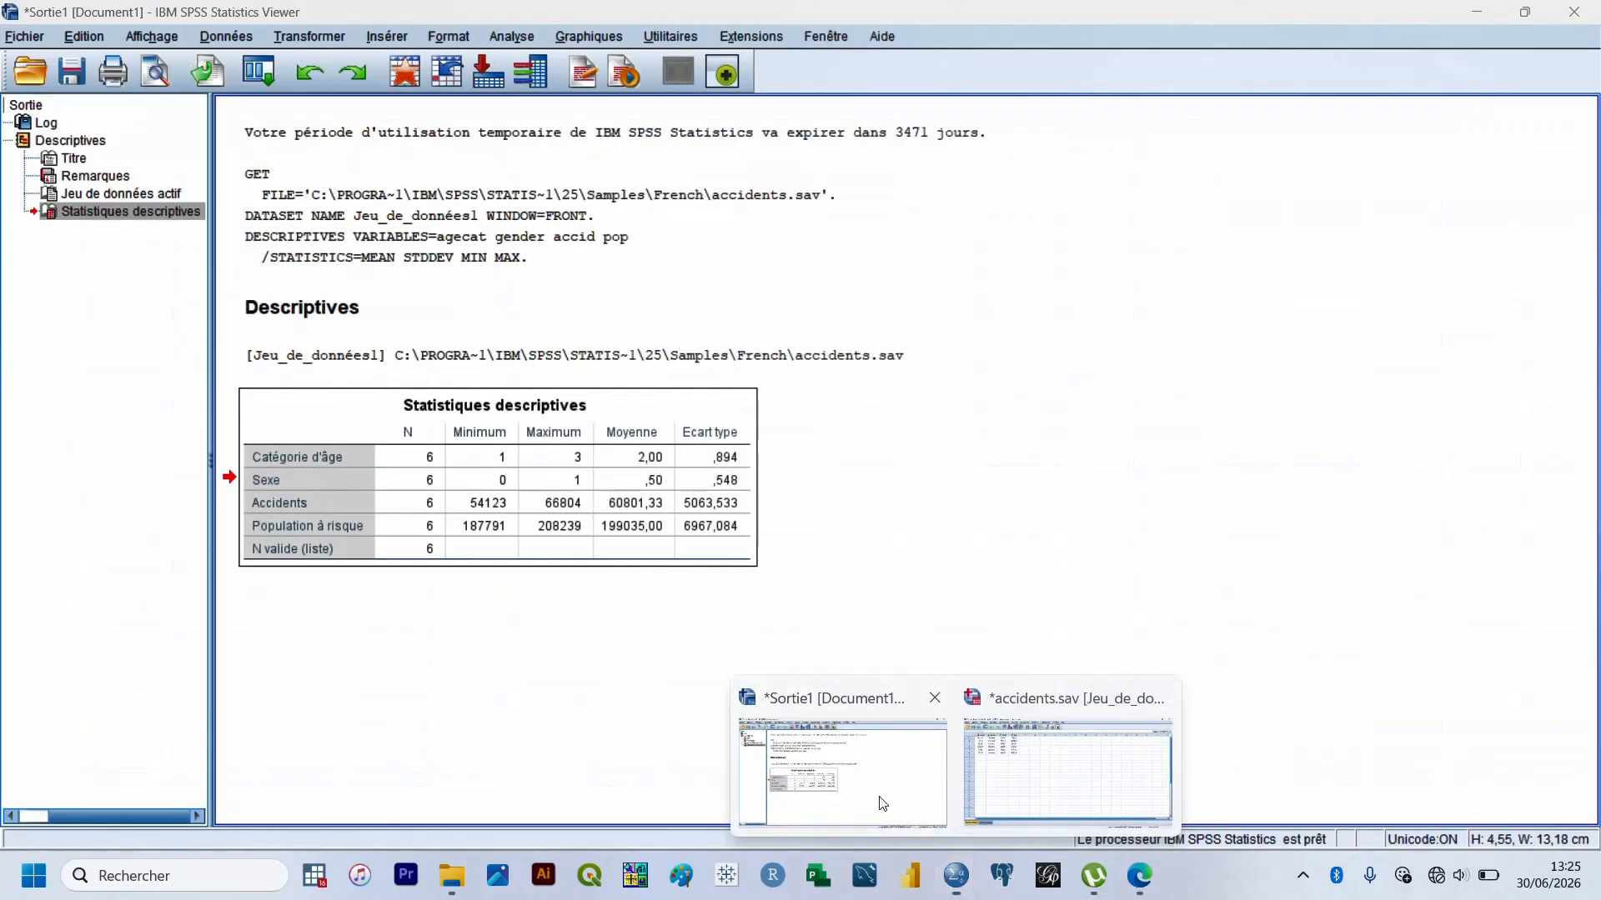
pyautogui.click(883, 803)
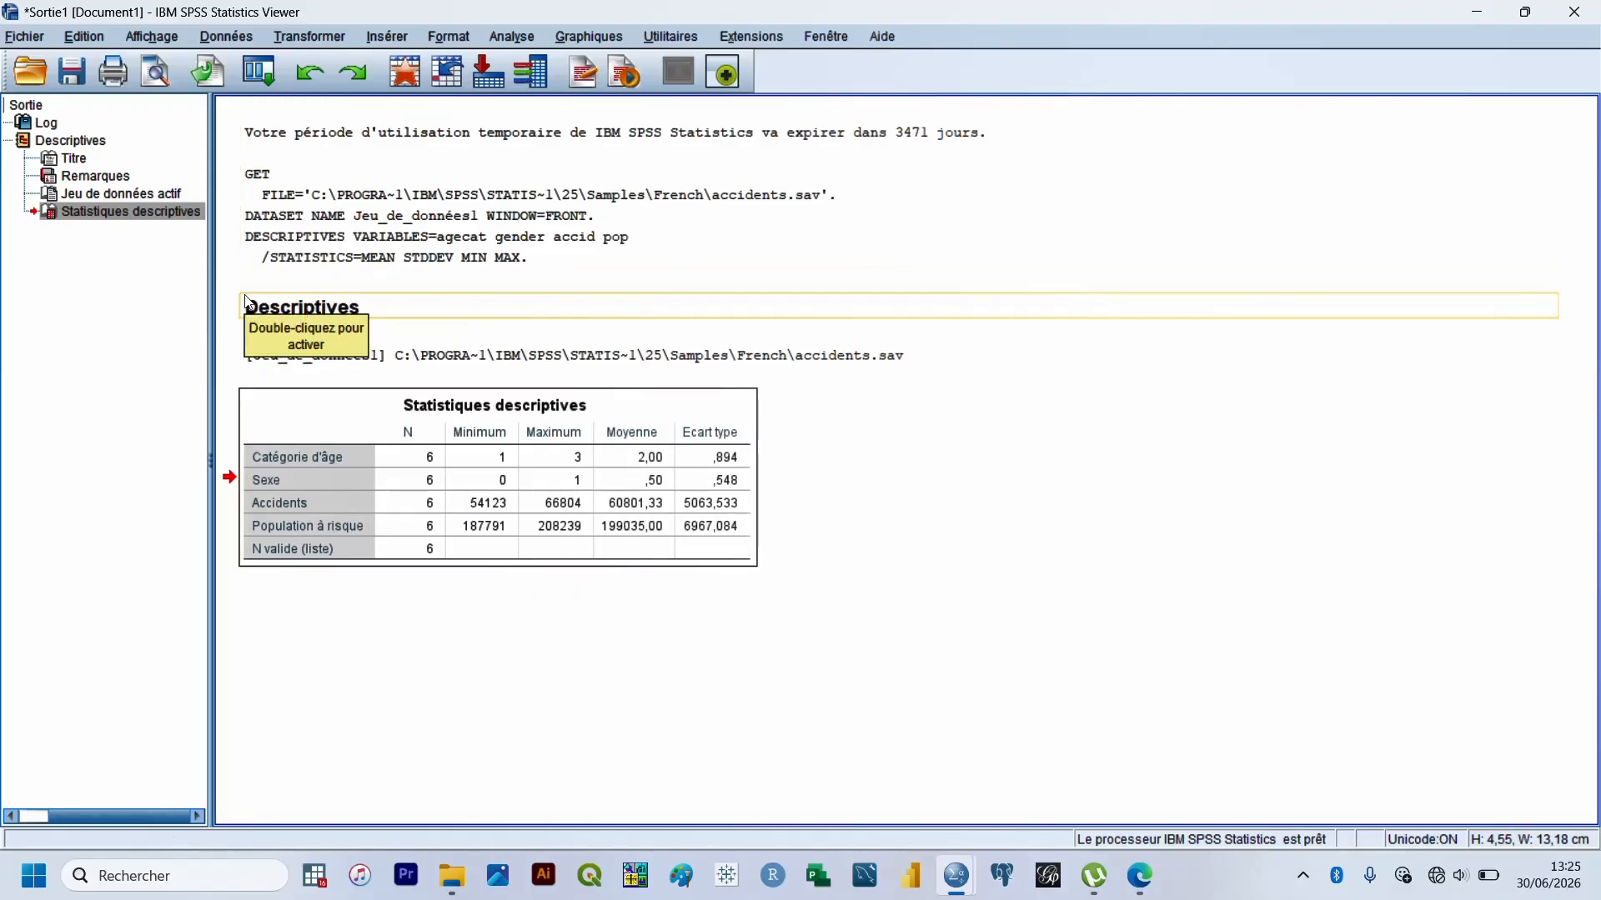
pyautogui.moveTo(957, 893)
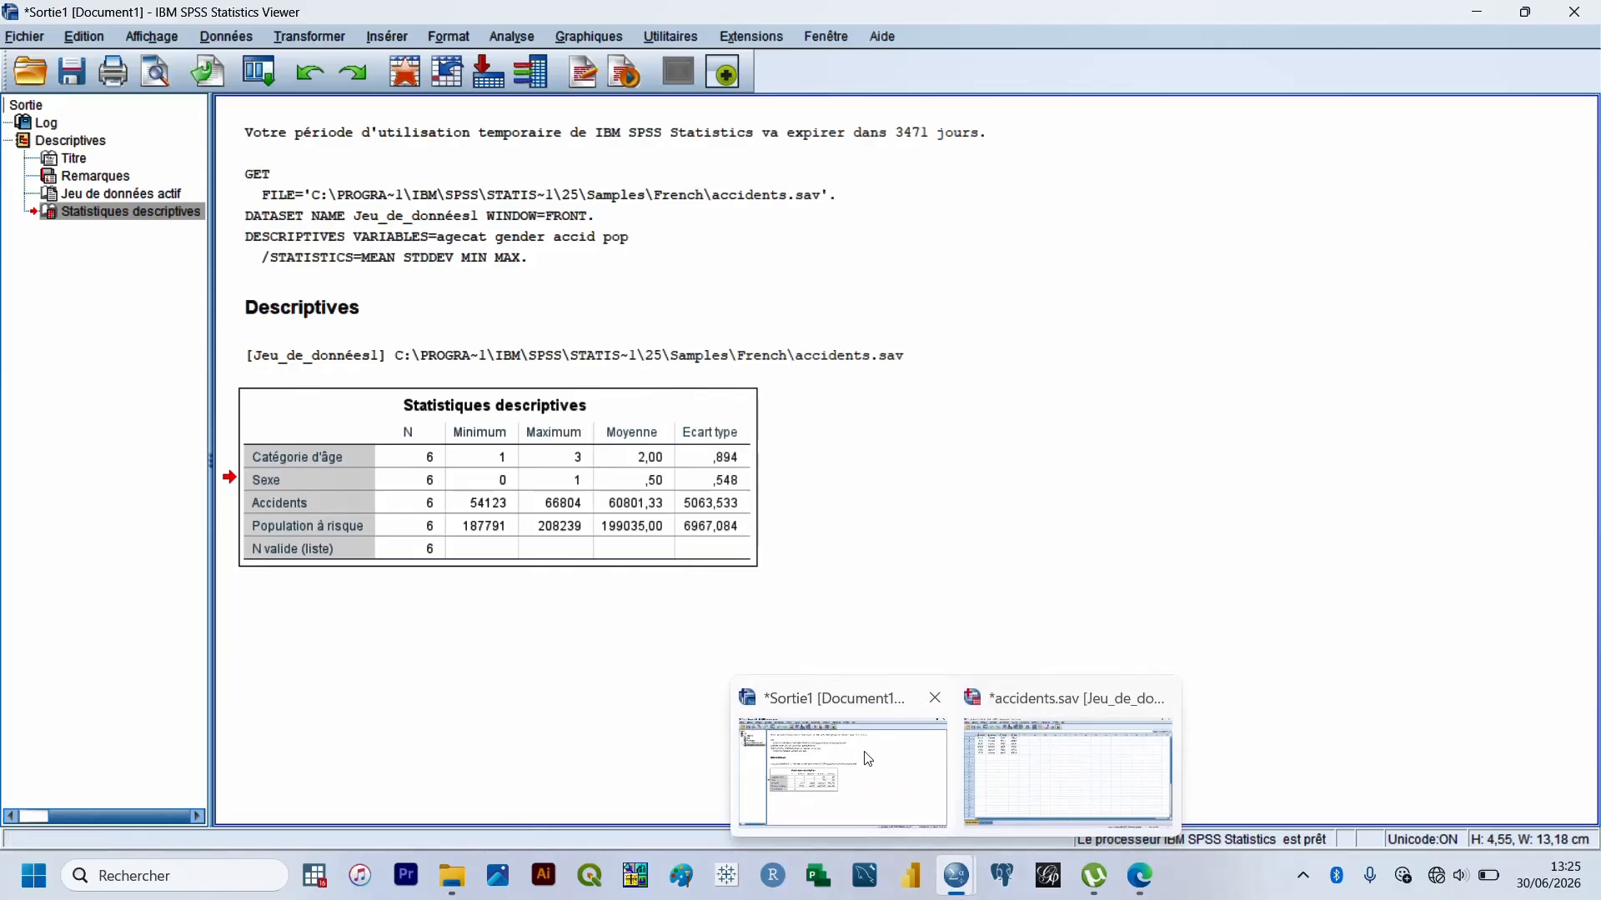
# From the accidents.sav data editor, start a Frequencies analysis and include all four variables: agecat, gender, accid and pop
pyautogui.click(983, 767)
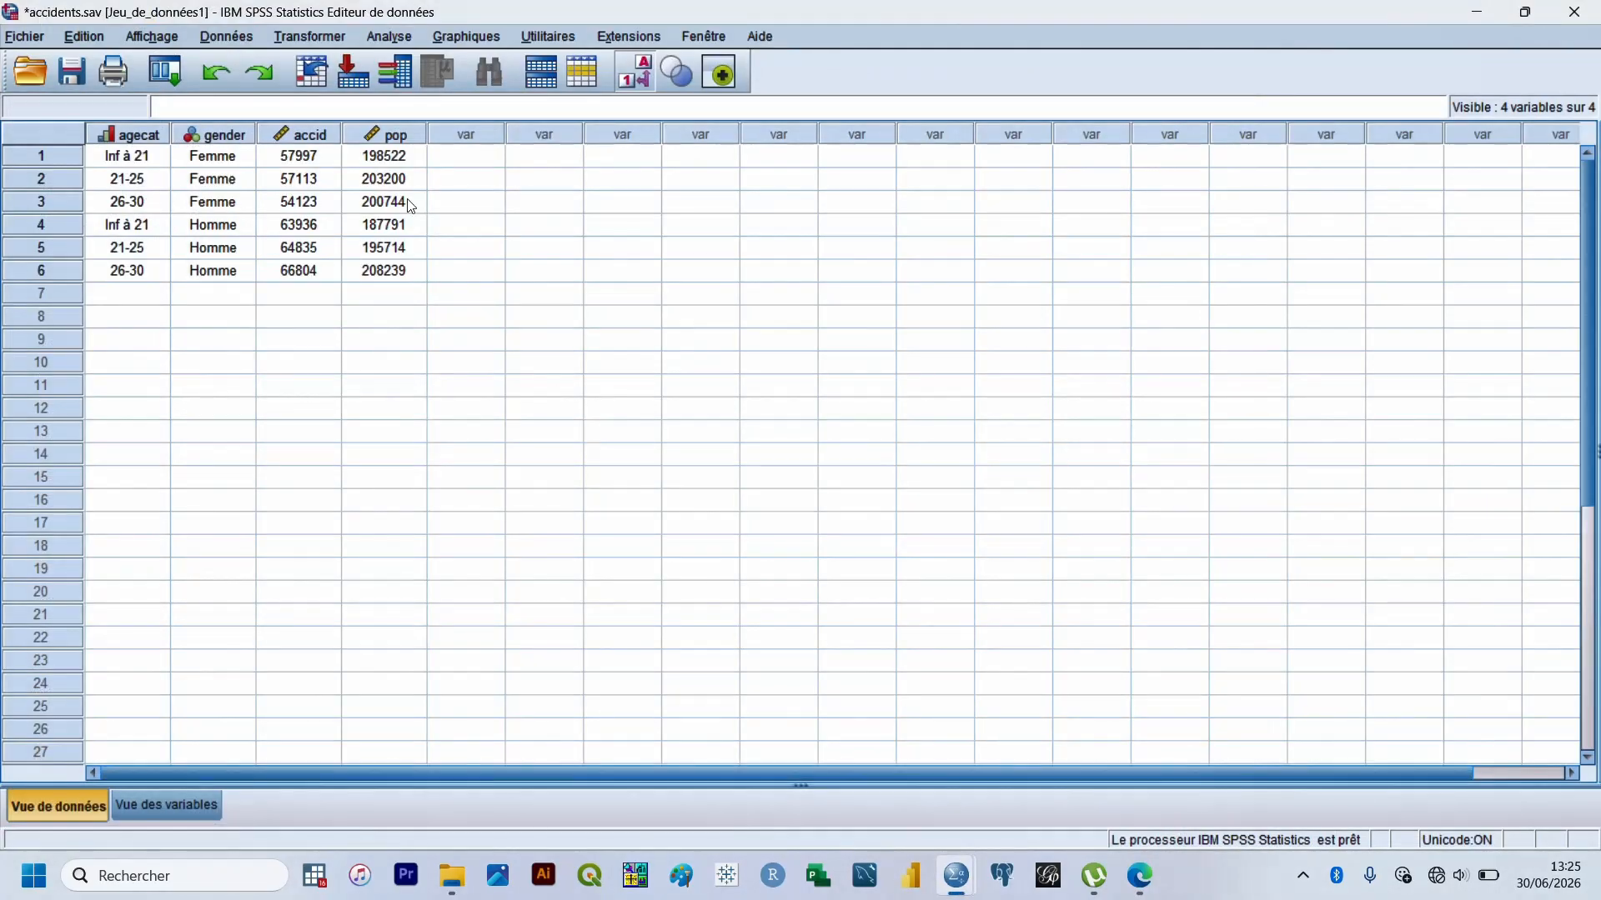
pyautogui.click(390, 37)
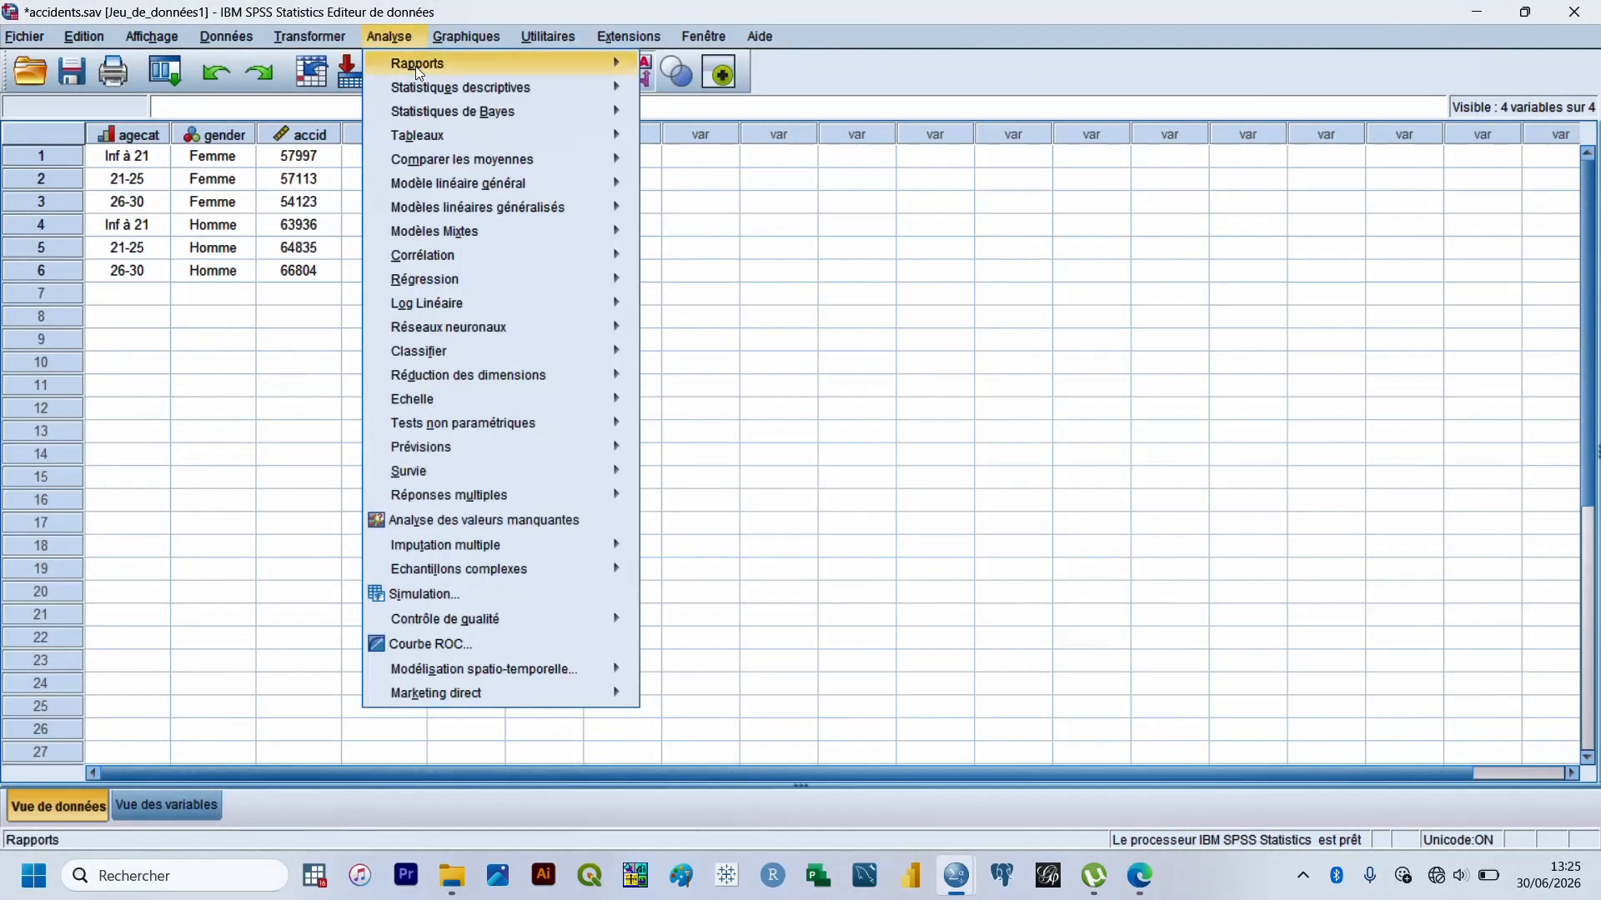
pyautogui.moveTo(481, 89)
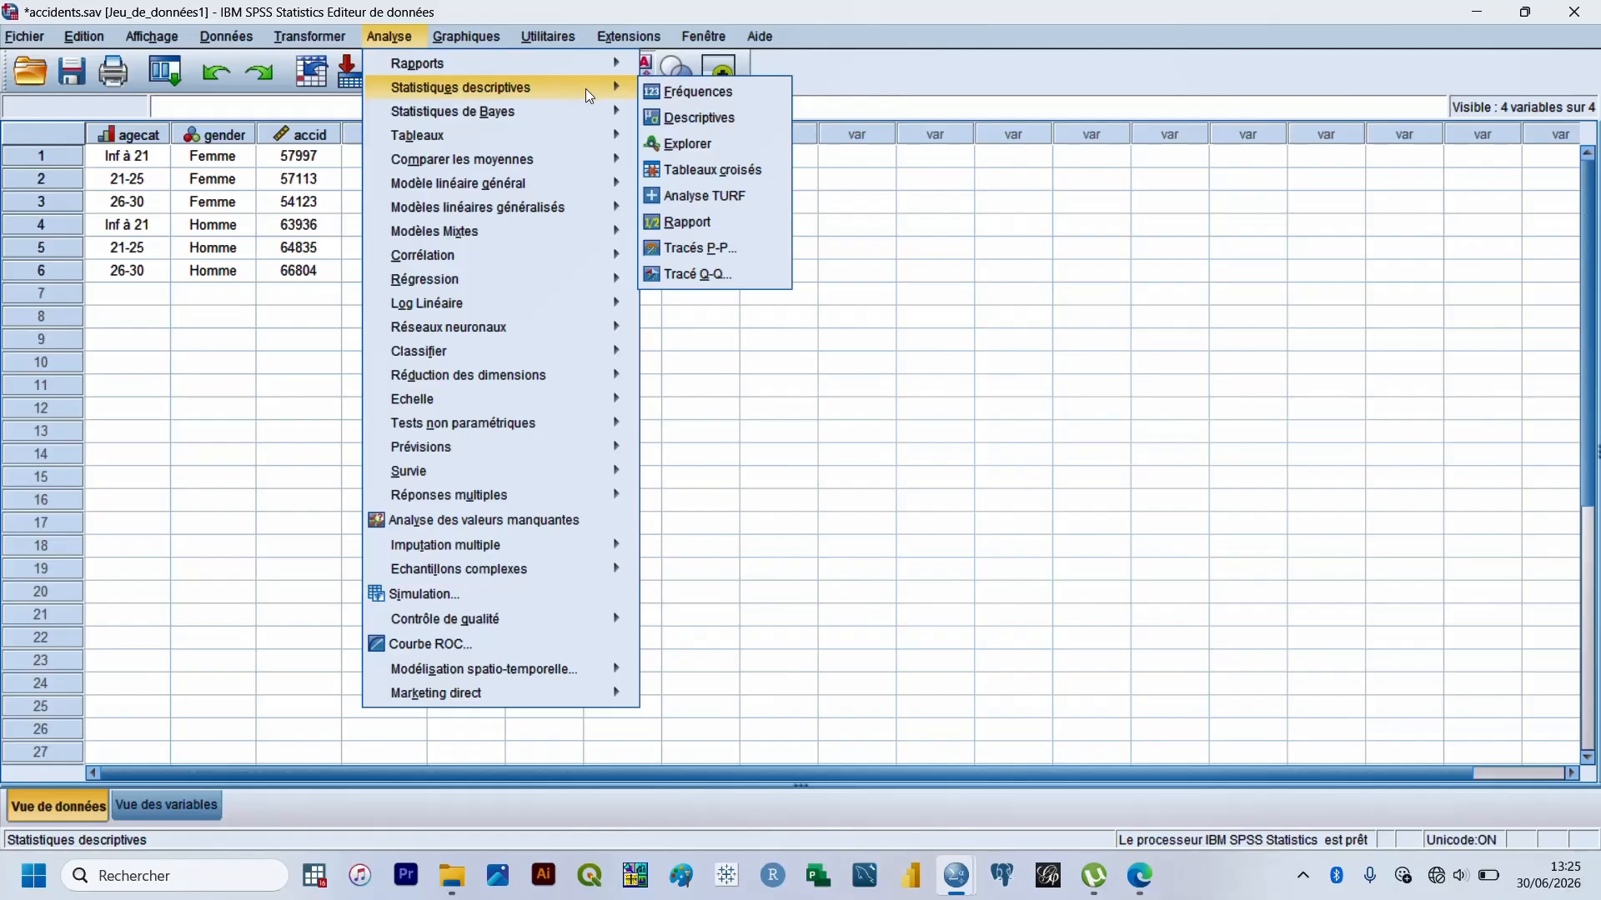
pyautogui.click(690, 94)
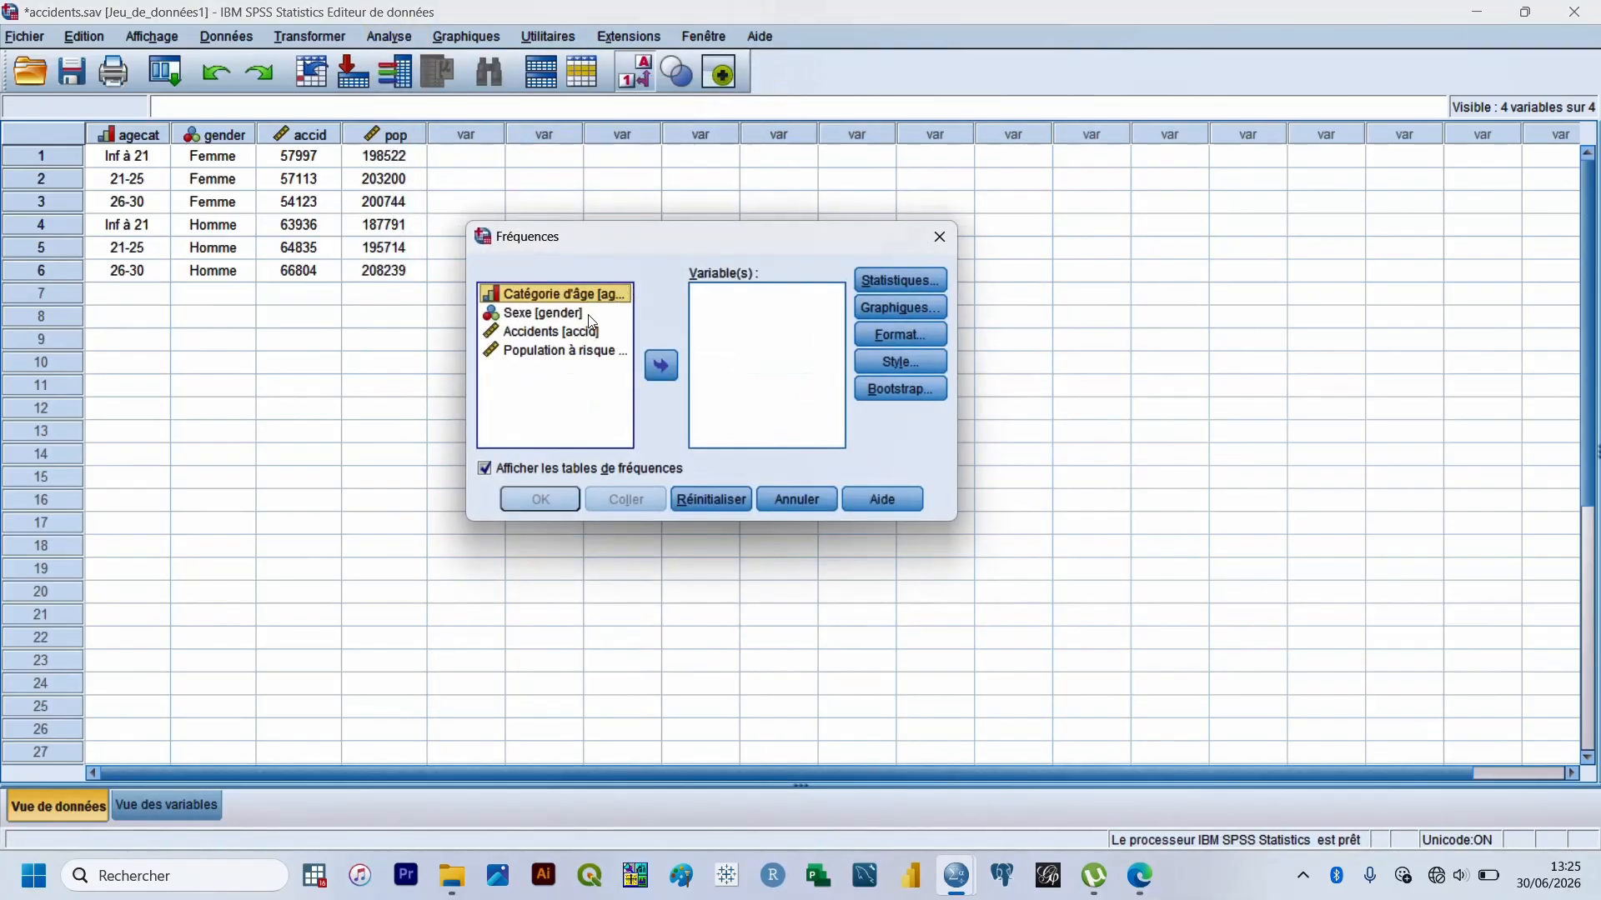
pyautogui.keyDown('shift'); pyautogui.click(566, 313); pyautogui.keyUp('shift')
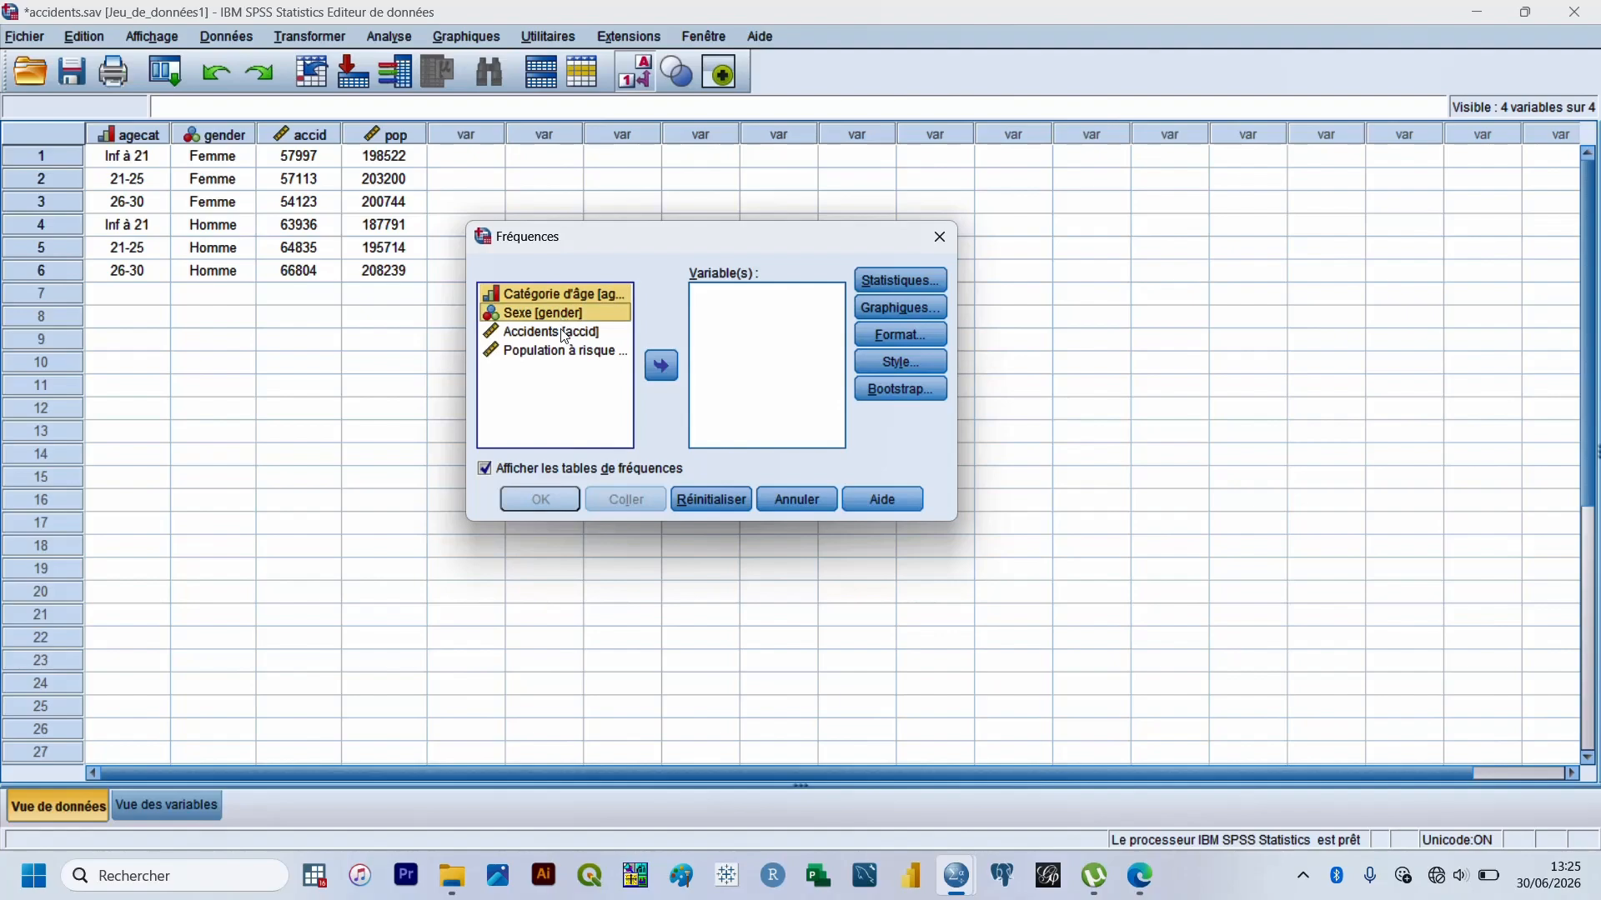
pyautogui.keyDown('shift'); pyautogui.click(564, 333); pyautogui.keyUp('shift')
pyautogui.keyDown('shift'); pyautogui.click(565, 351); pyautogui.keyUp('shift')
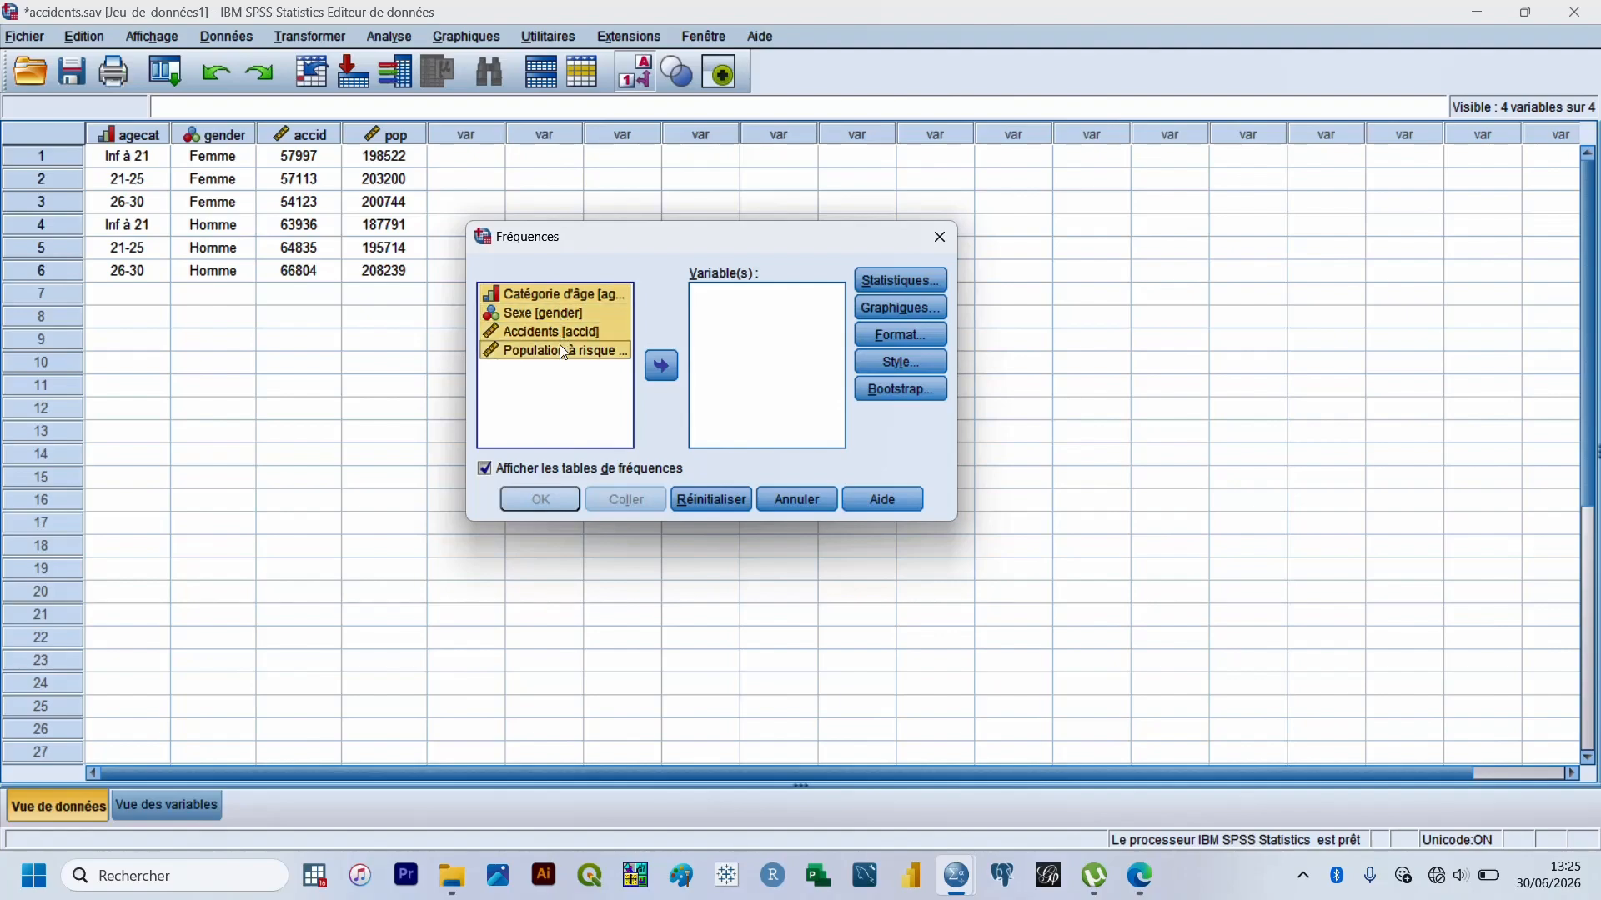
pyautogui.click(653, 373)
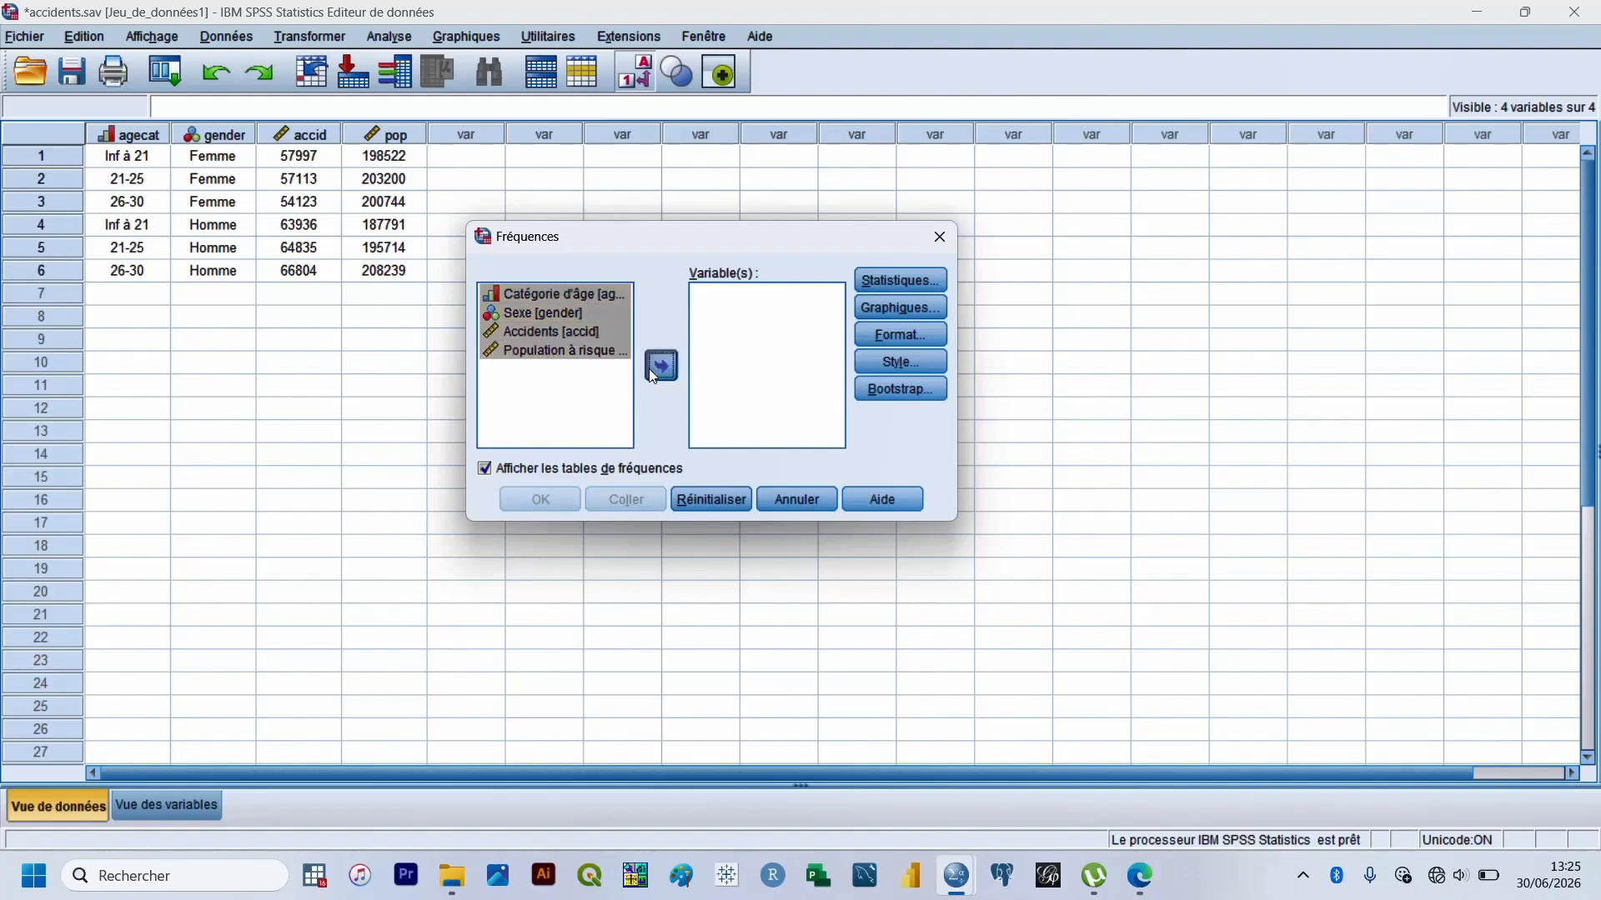
# Choose histograms as the chart type for the Frequencies analysis
pyautogui.click(879, 310)
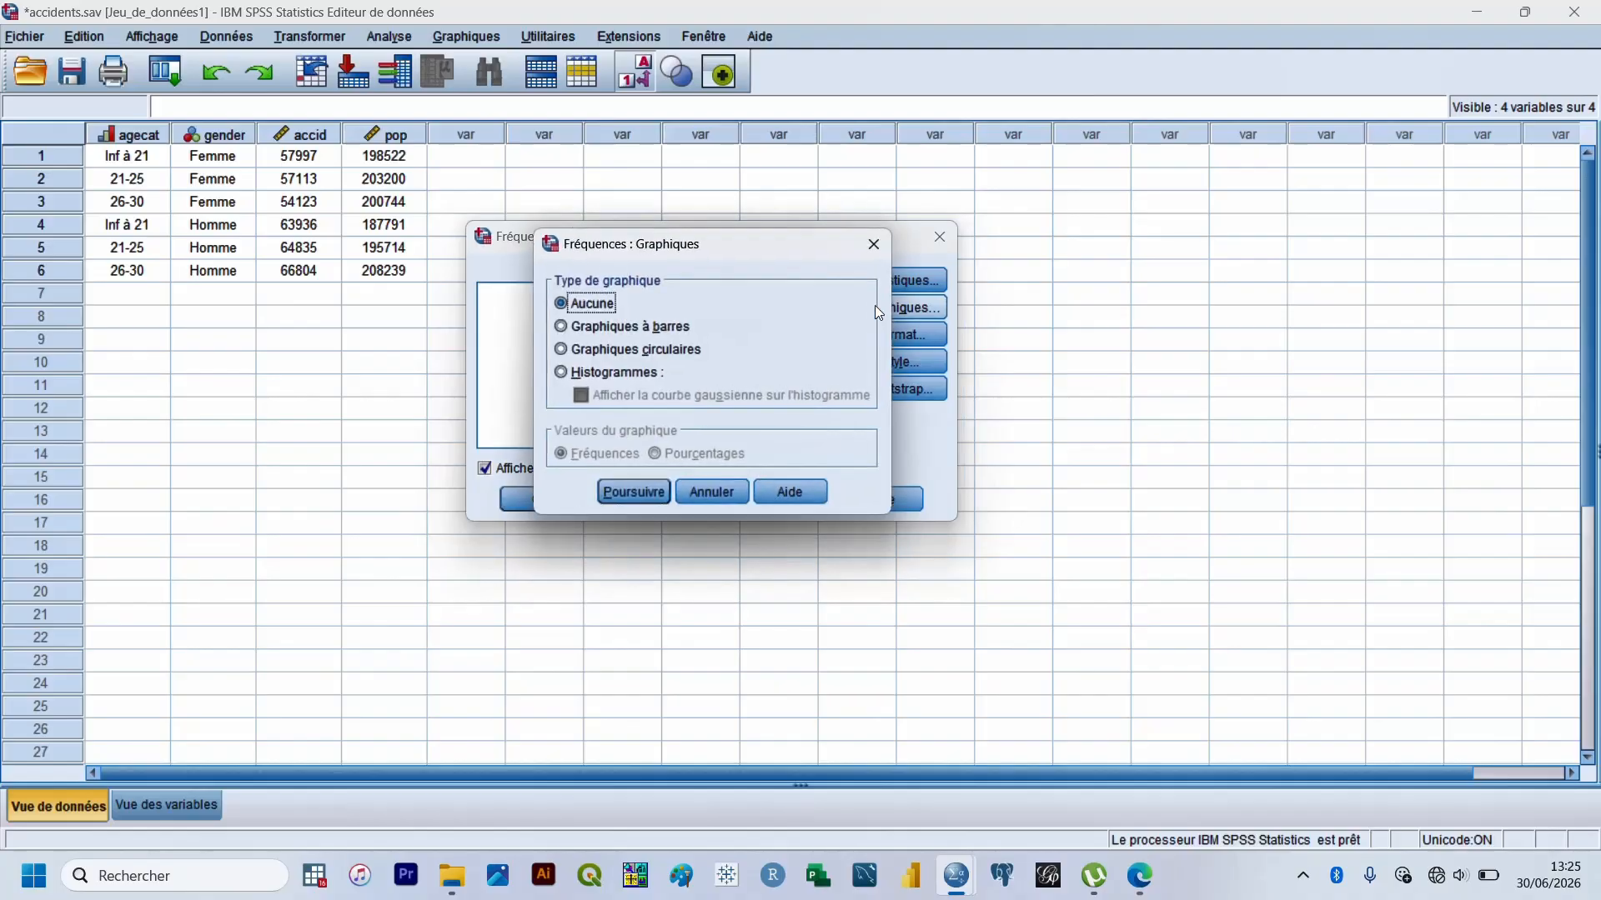
pyautogui.click(594, 375)
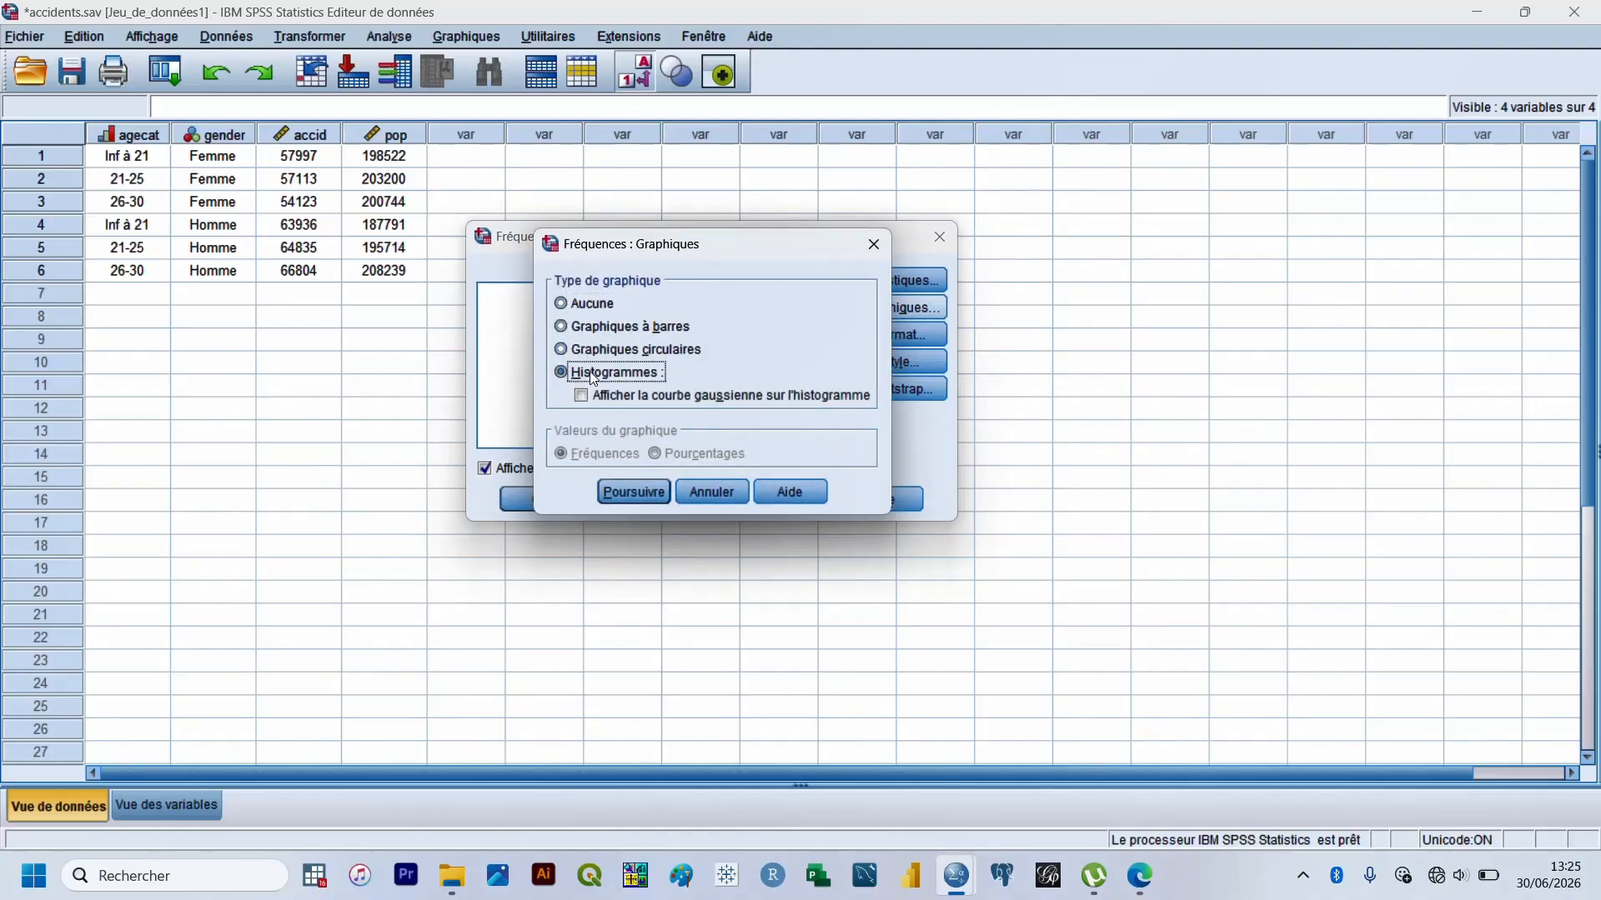
pyautogui.click(646, 493)
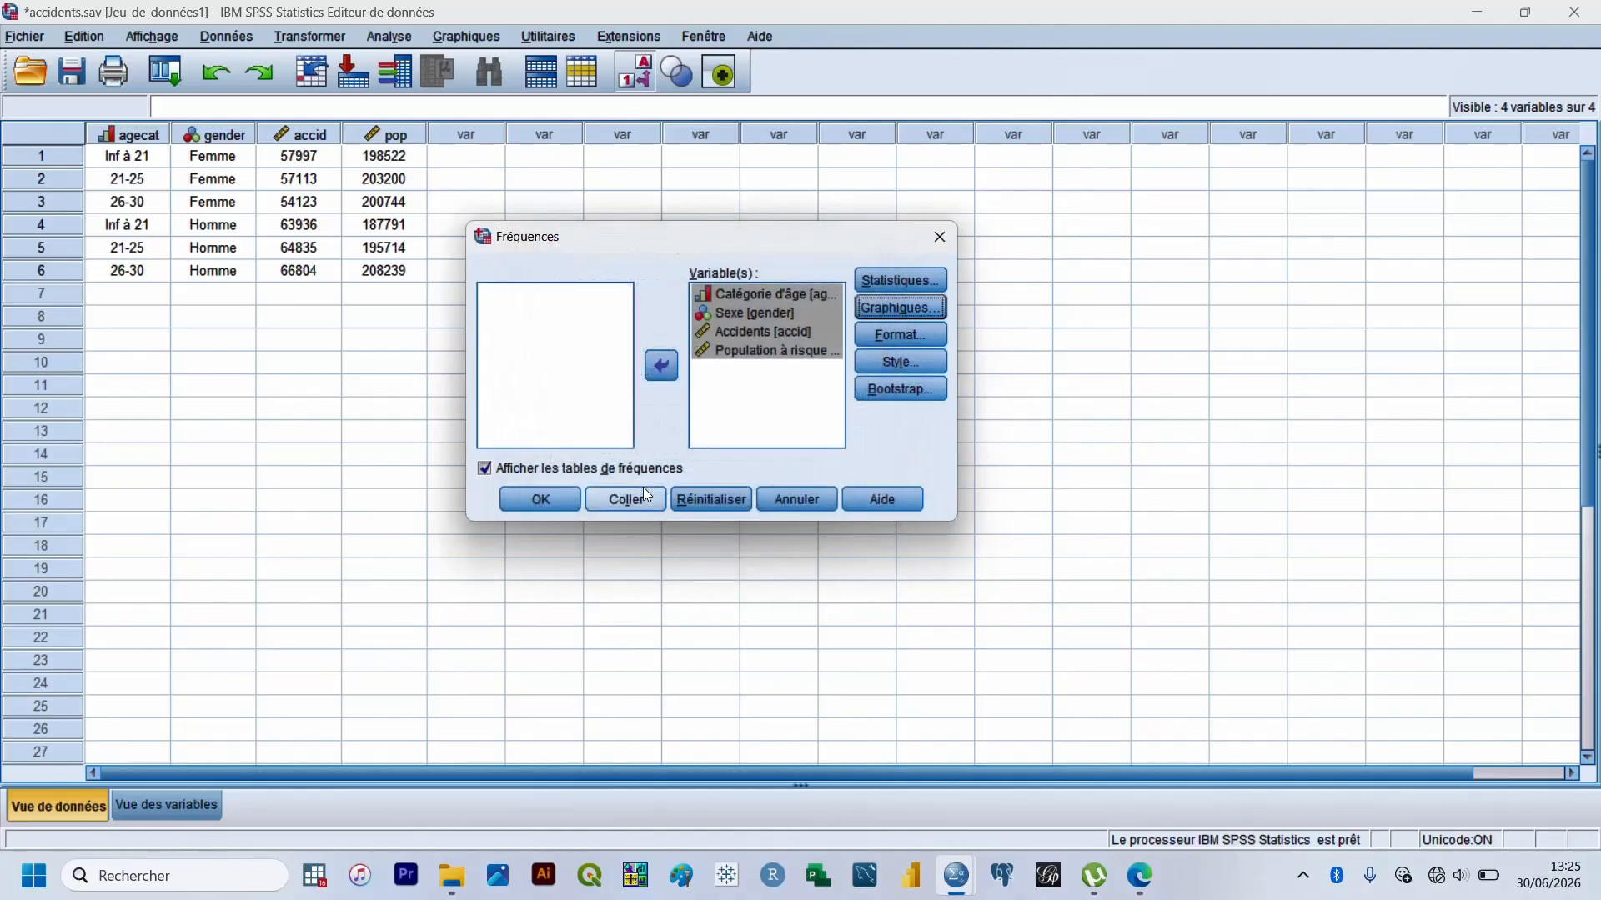
# Request quartiles, mean, median, standard deviation, minimum and maximum, and run the Frequencies analysis
pyautogui.click(879, 279)
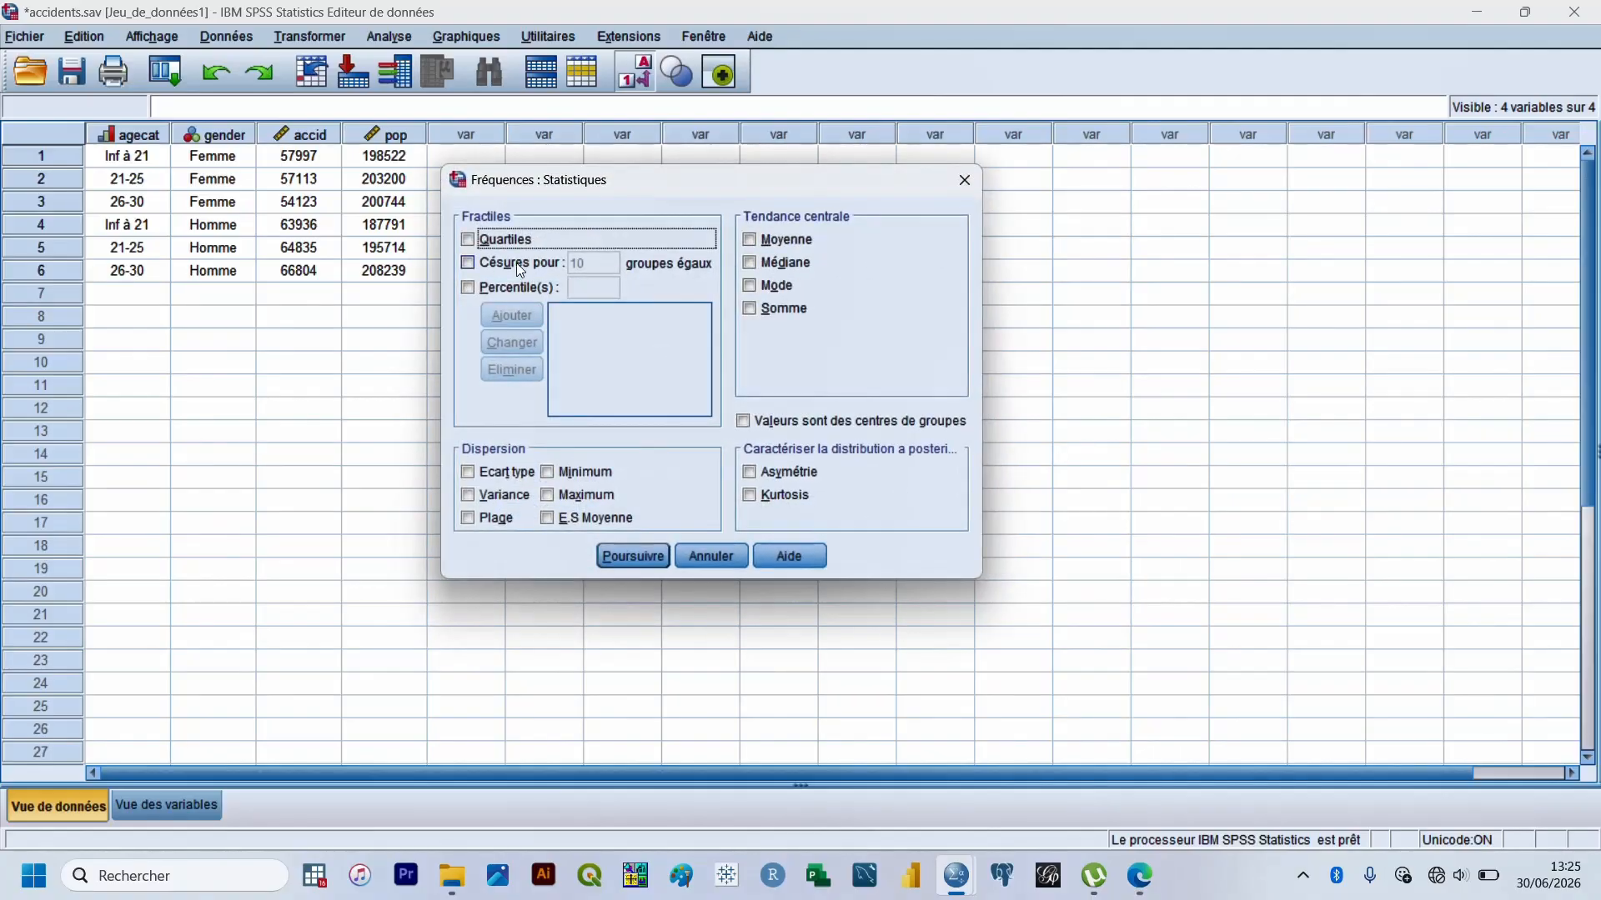
pyautogui.click(466, 240)
pyautogui.click(747, 240)
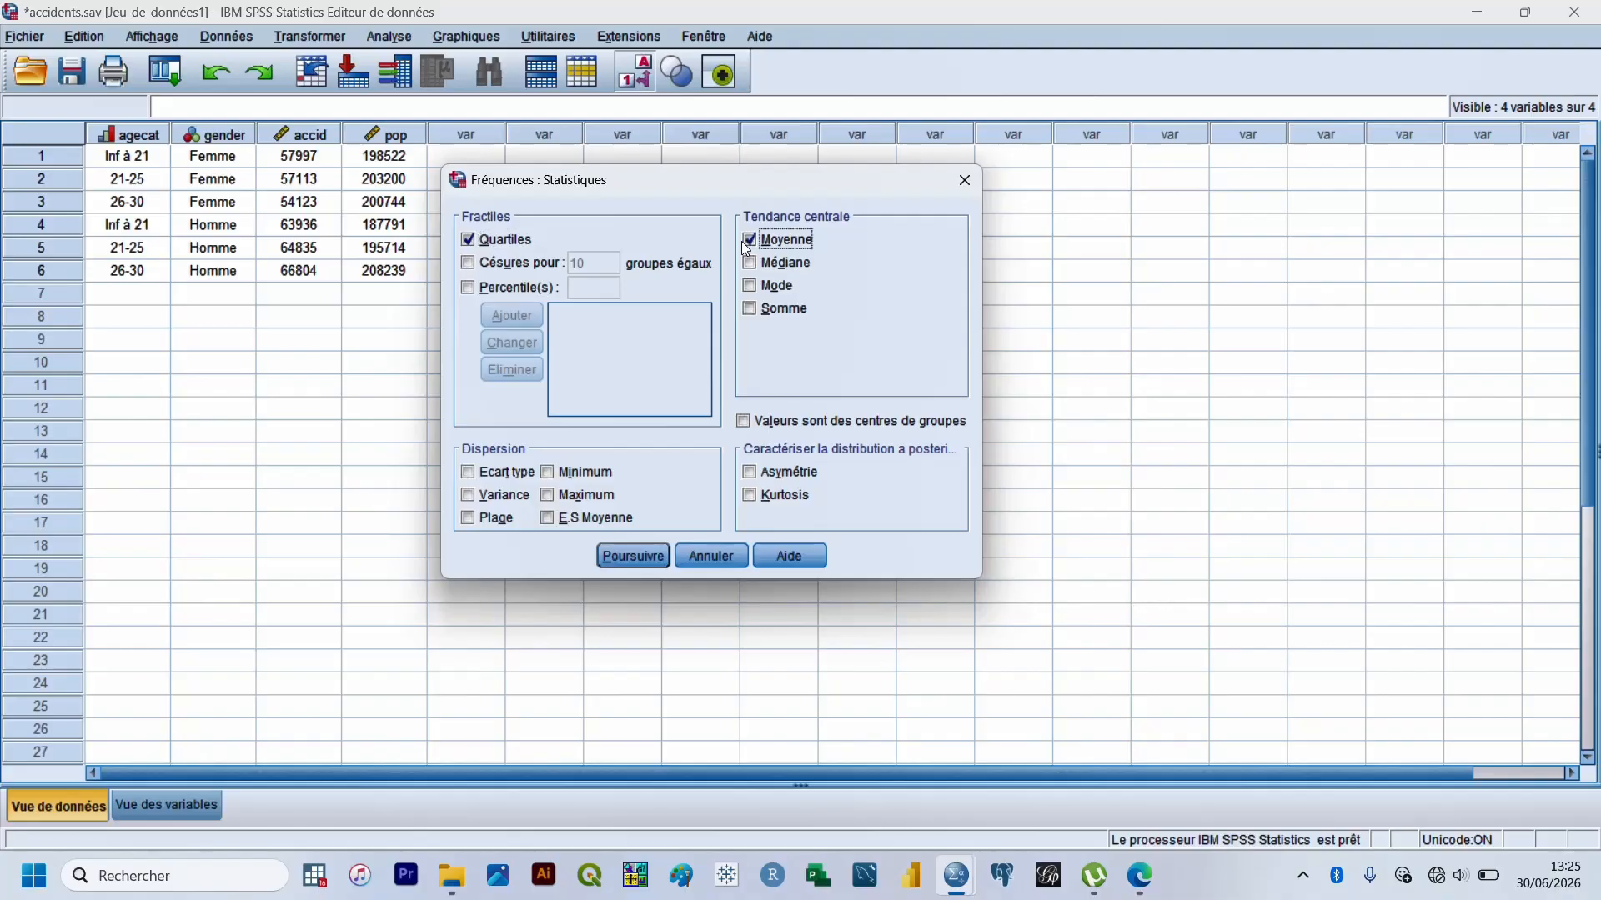
pyautogui.click(747, 263)
pyautogui.click(468, 472)
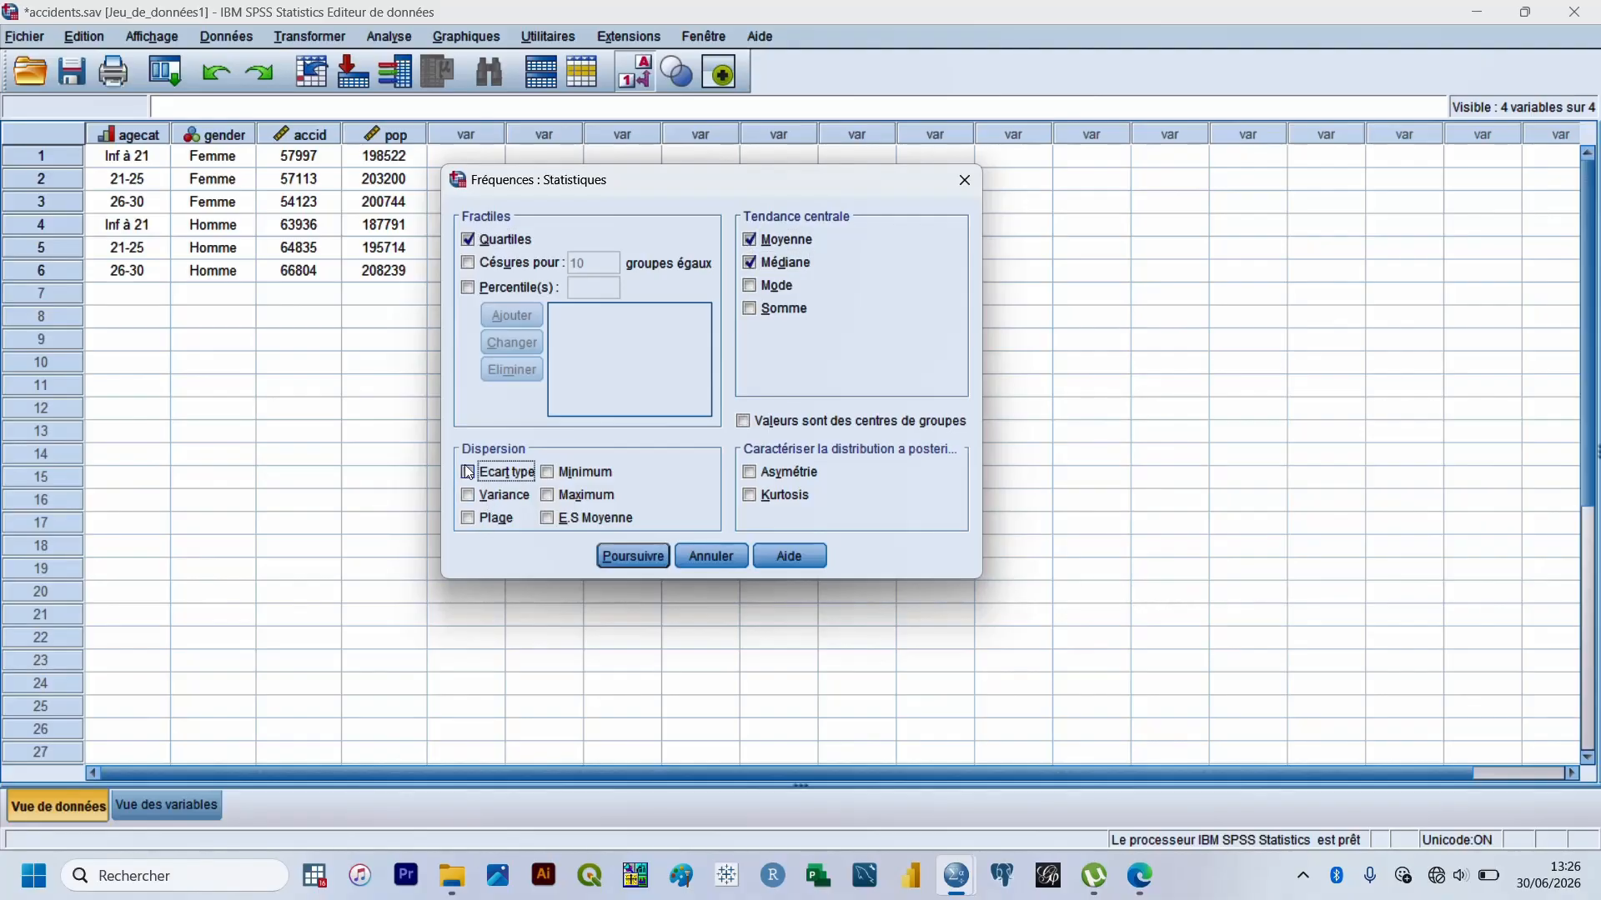
pyautogui.click(551, 473)
pyautogui.click(552, 497)
pyautogui.click(617, 556)
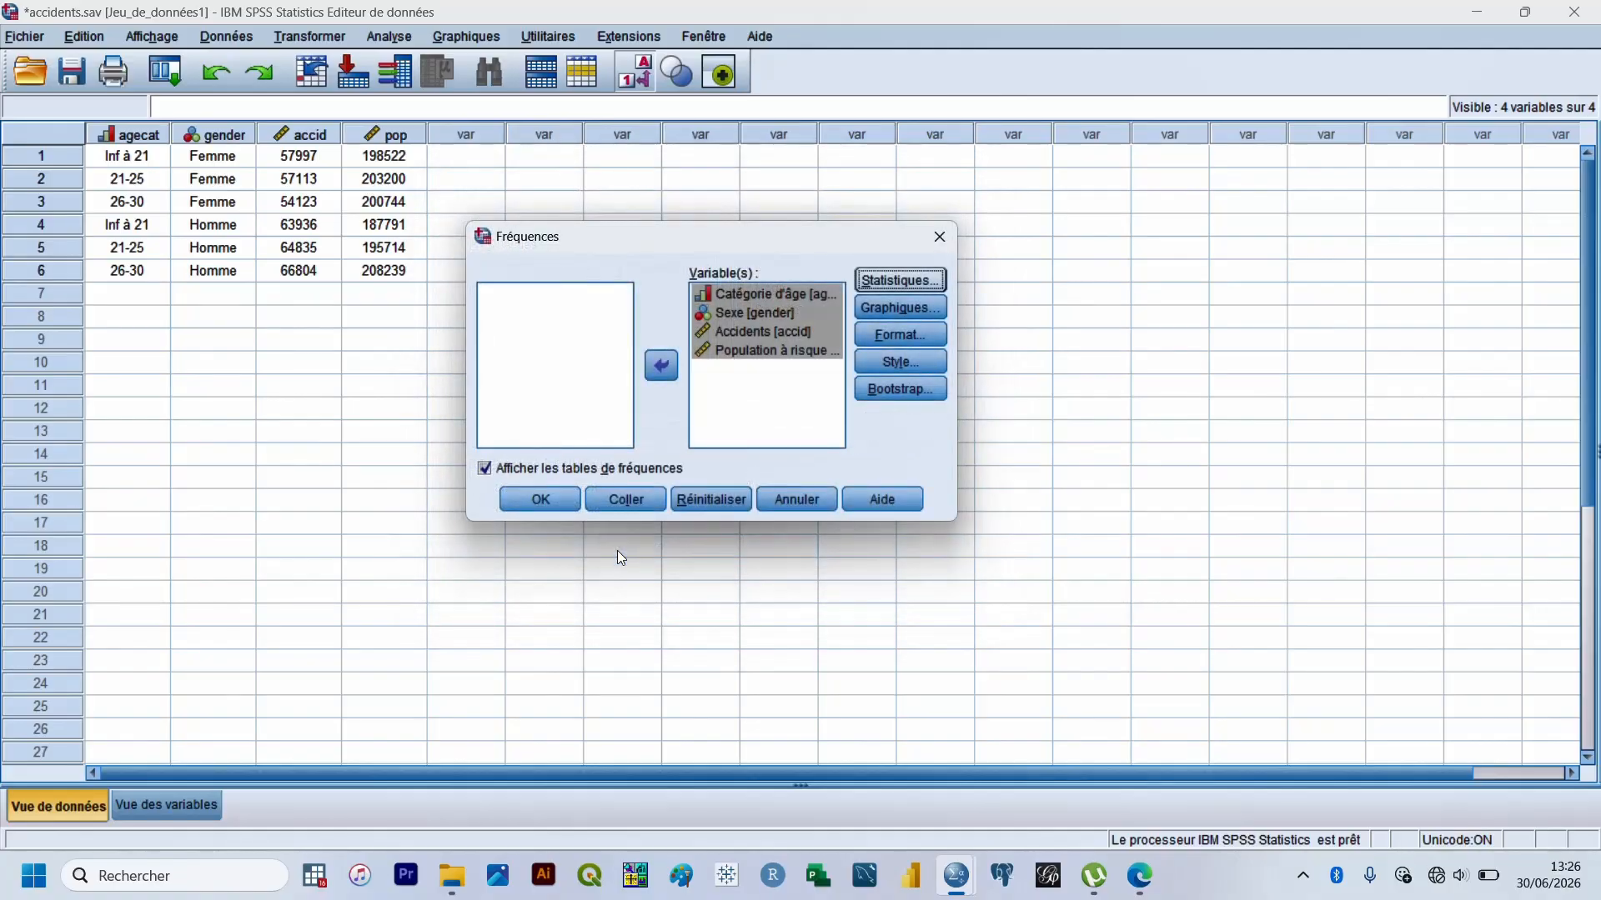
pyautogui.click(539, 500)
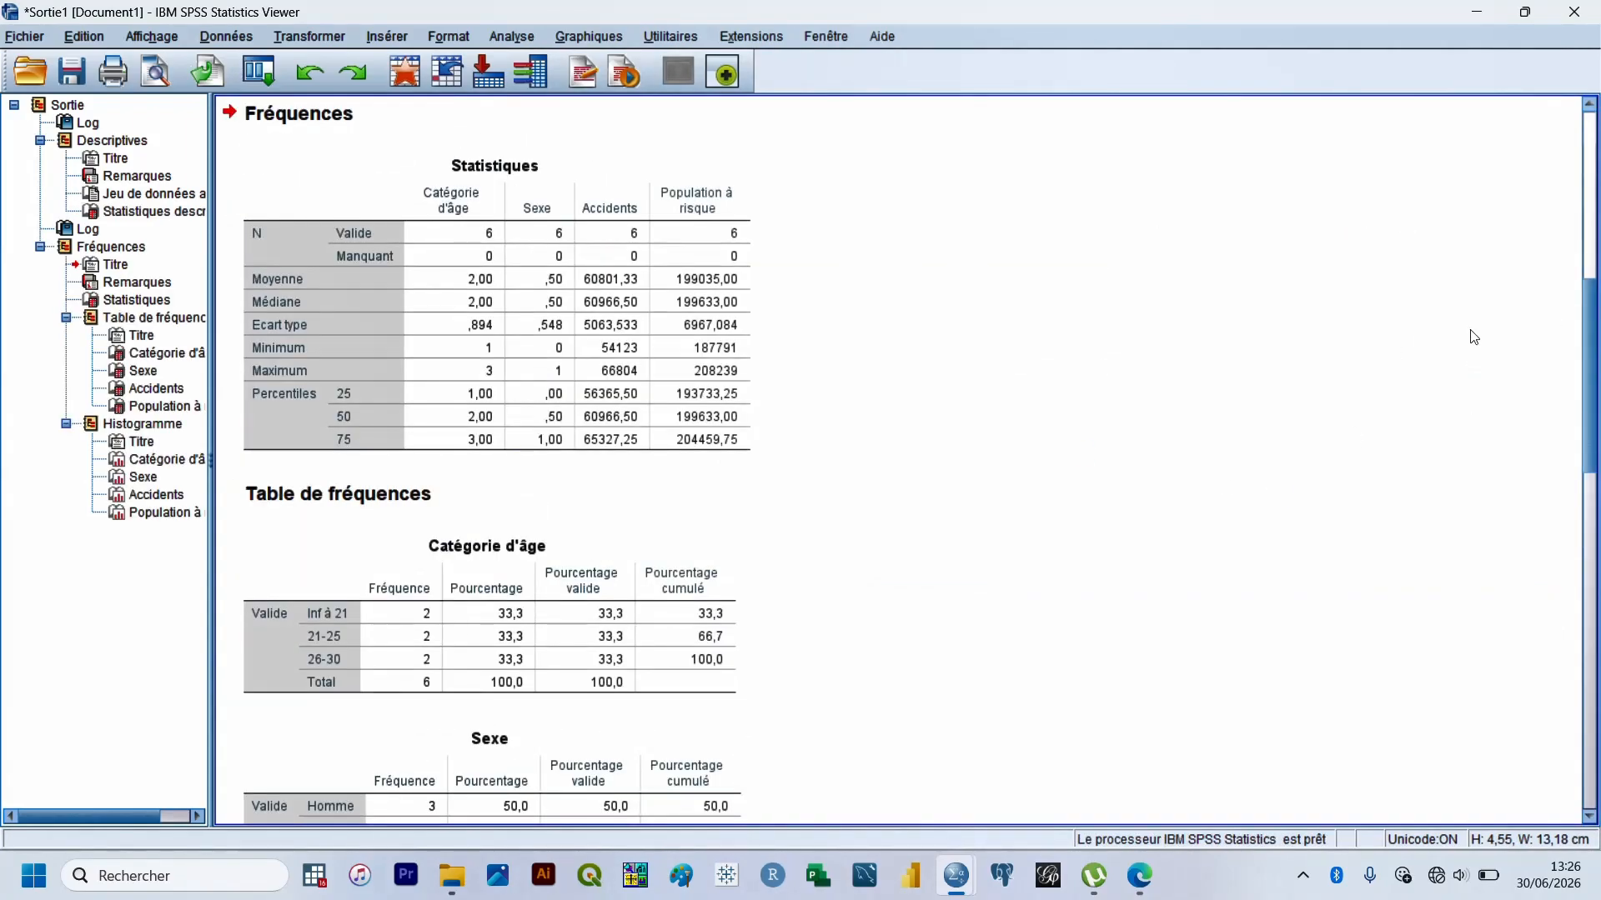
# Examine the frequency tables and histograms throughout the output, and return to the accidents.sav data editor
pyautogui.moveTo(1585, 350); pyautogui.dragTo(1576, 638)
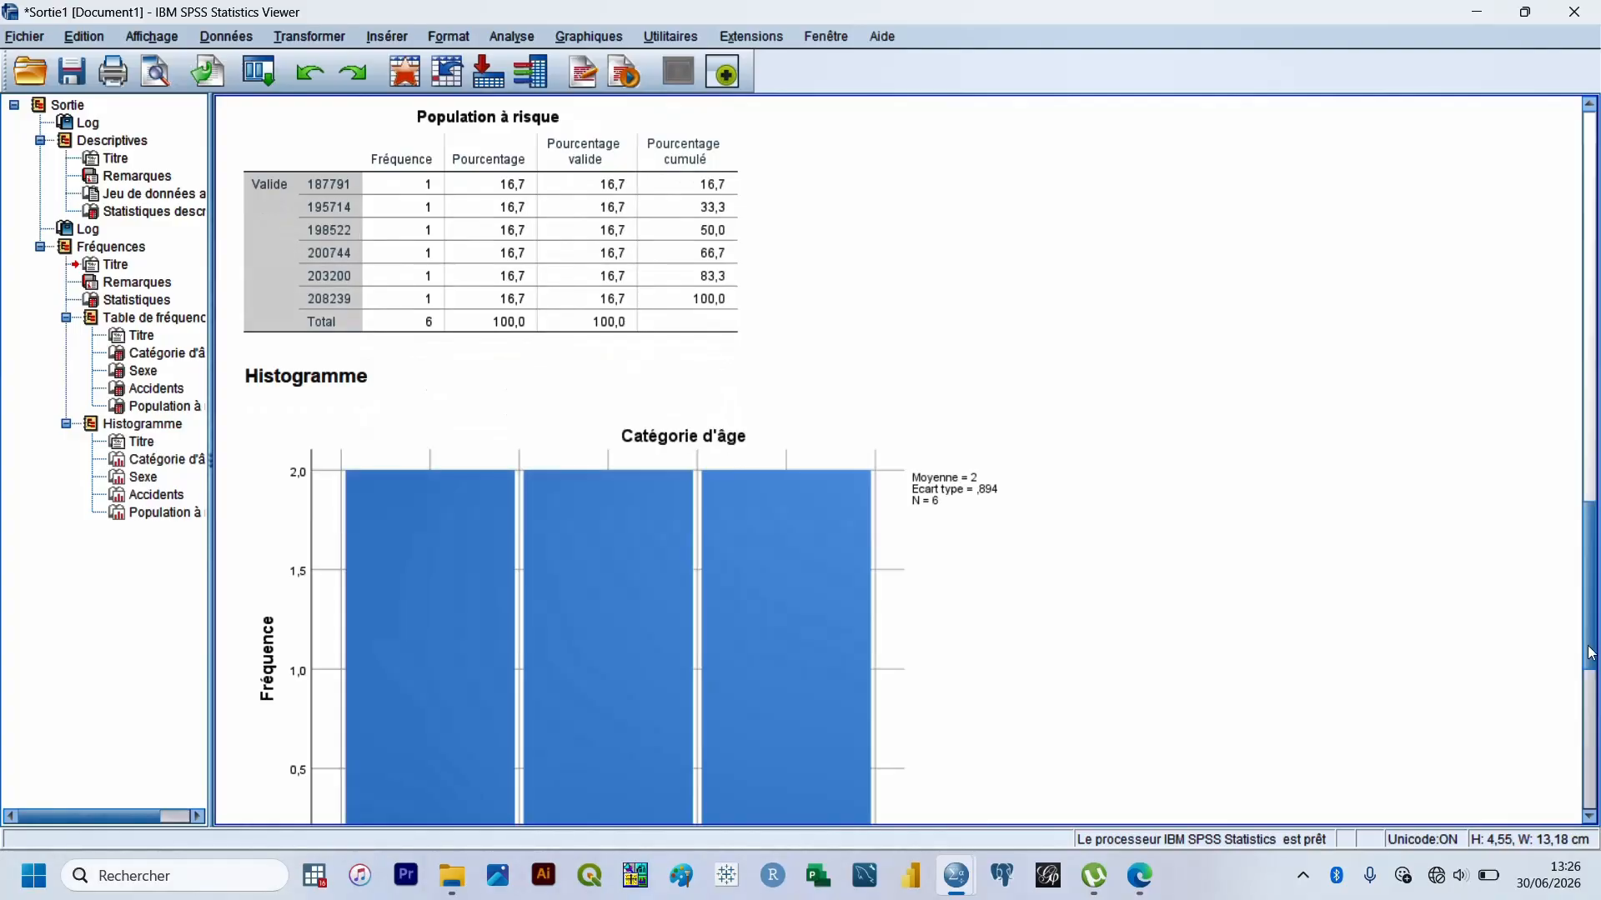
pyautogui.click(1590, 650)
pyautogui.click(1592, 645)
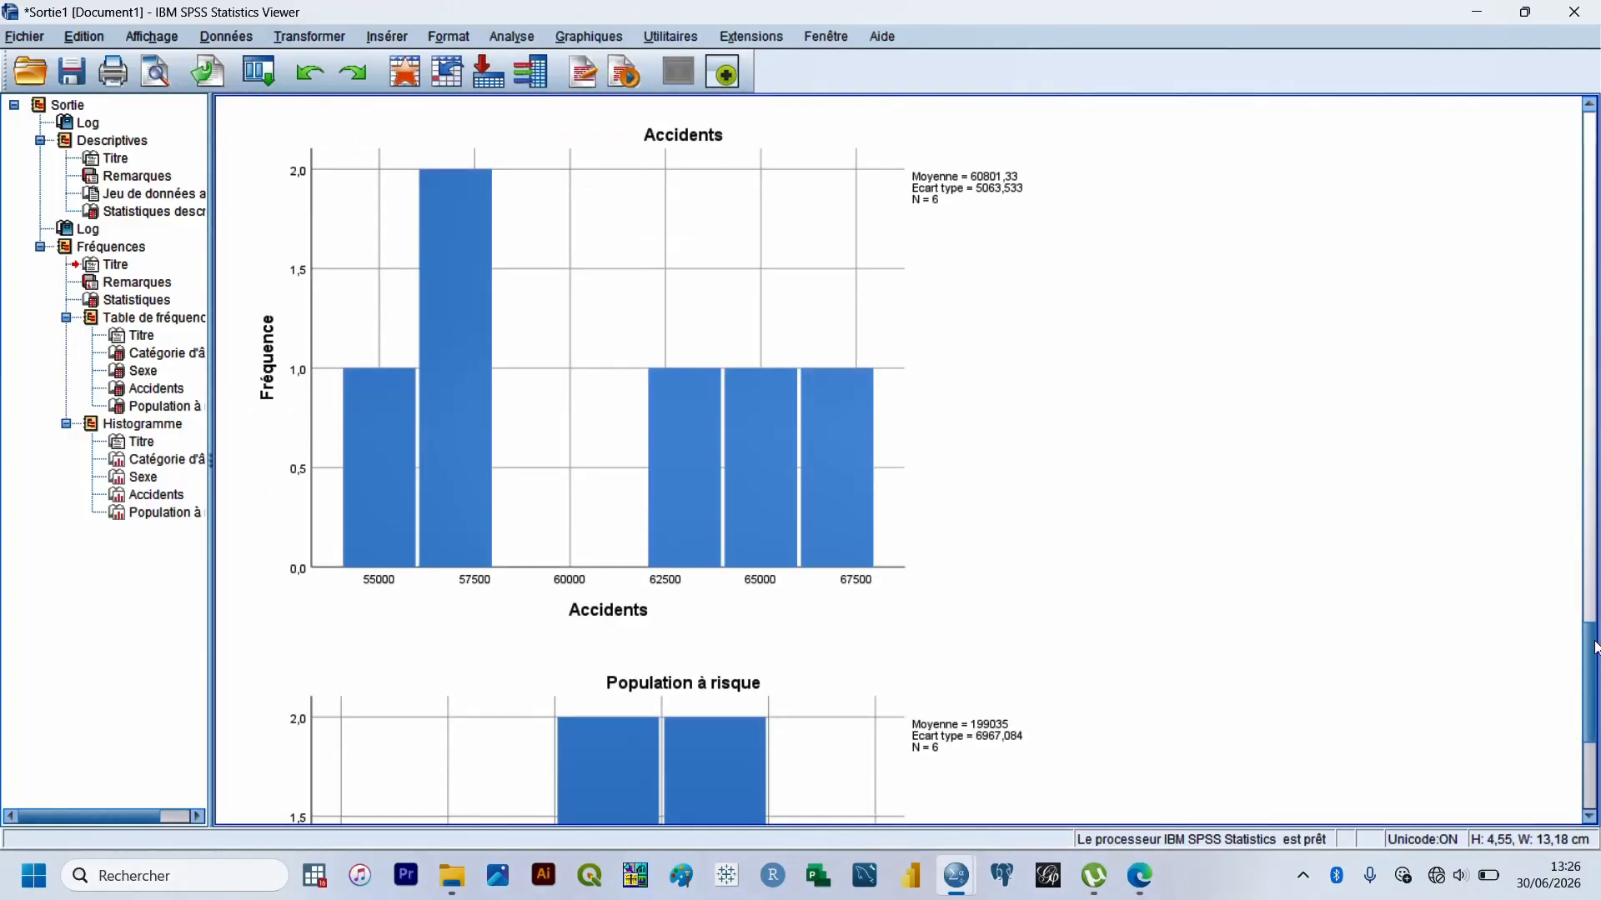
pyautogui.moveTo(1595, 648); pyautogui.dragTo(1548, 793)
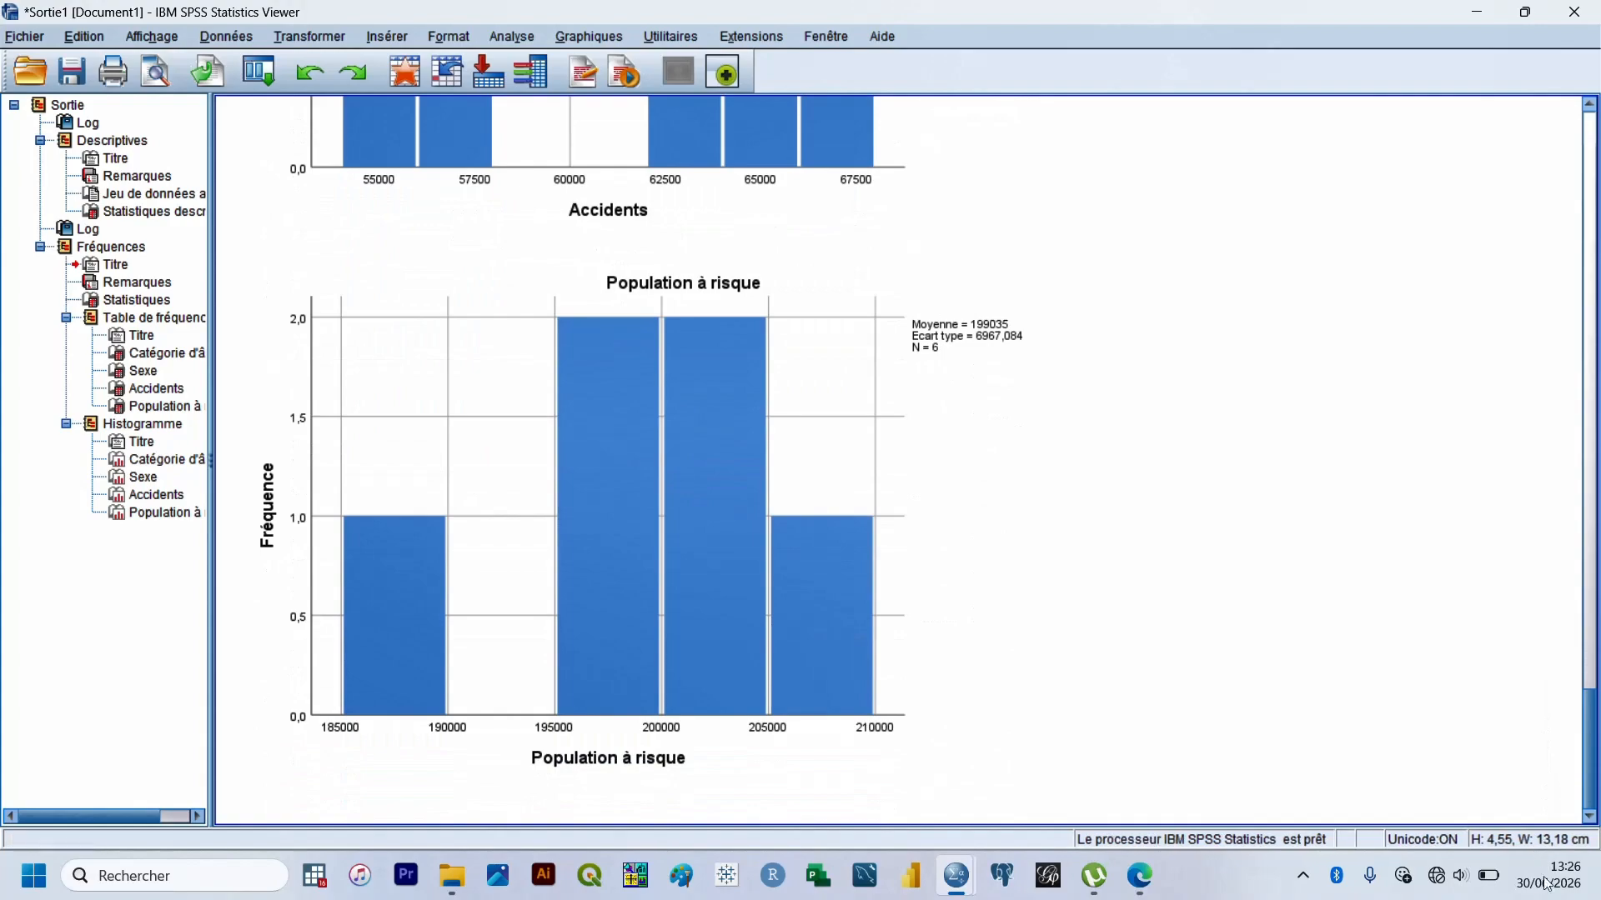
pyautogui.moveTo(1549, 854); pyautogui.dragTo(1596, 405)
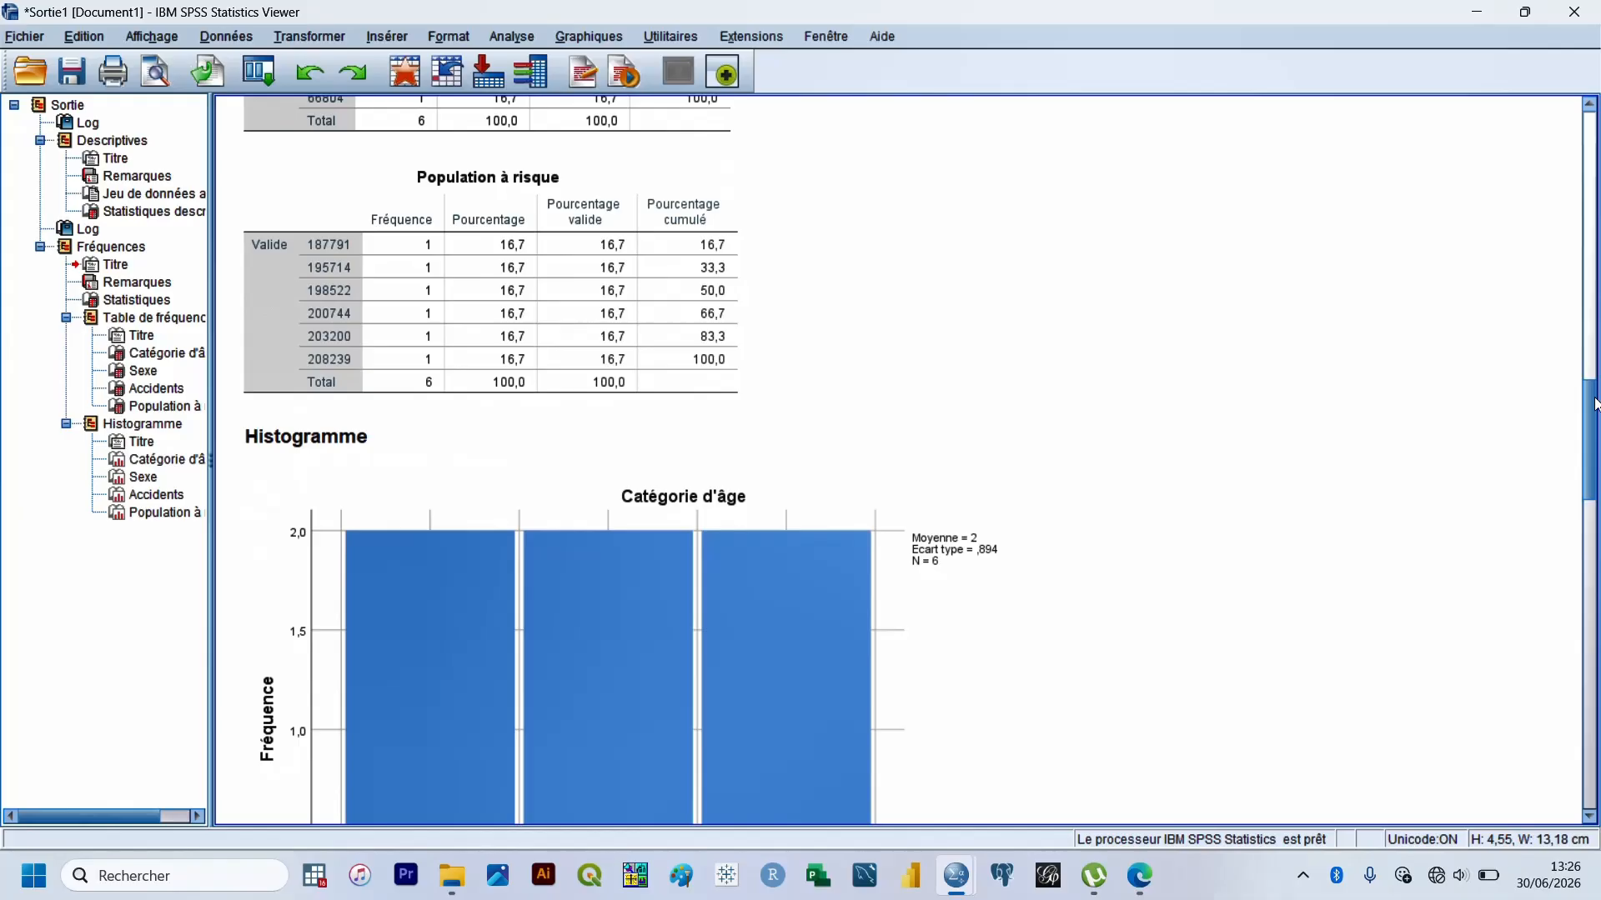
pyautogui.moveTo(1596, 405); pyautogui.dragTo(1595, 101)
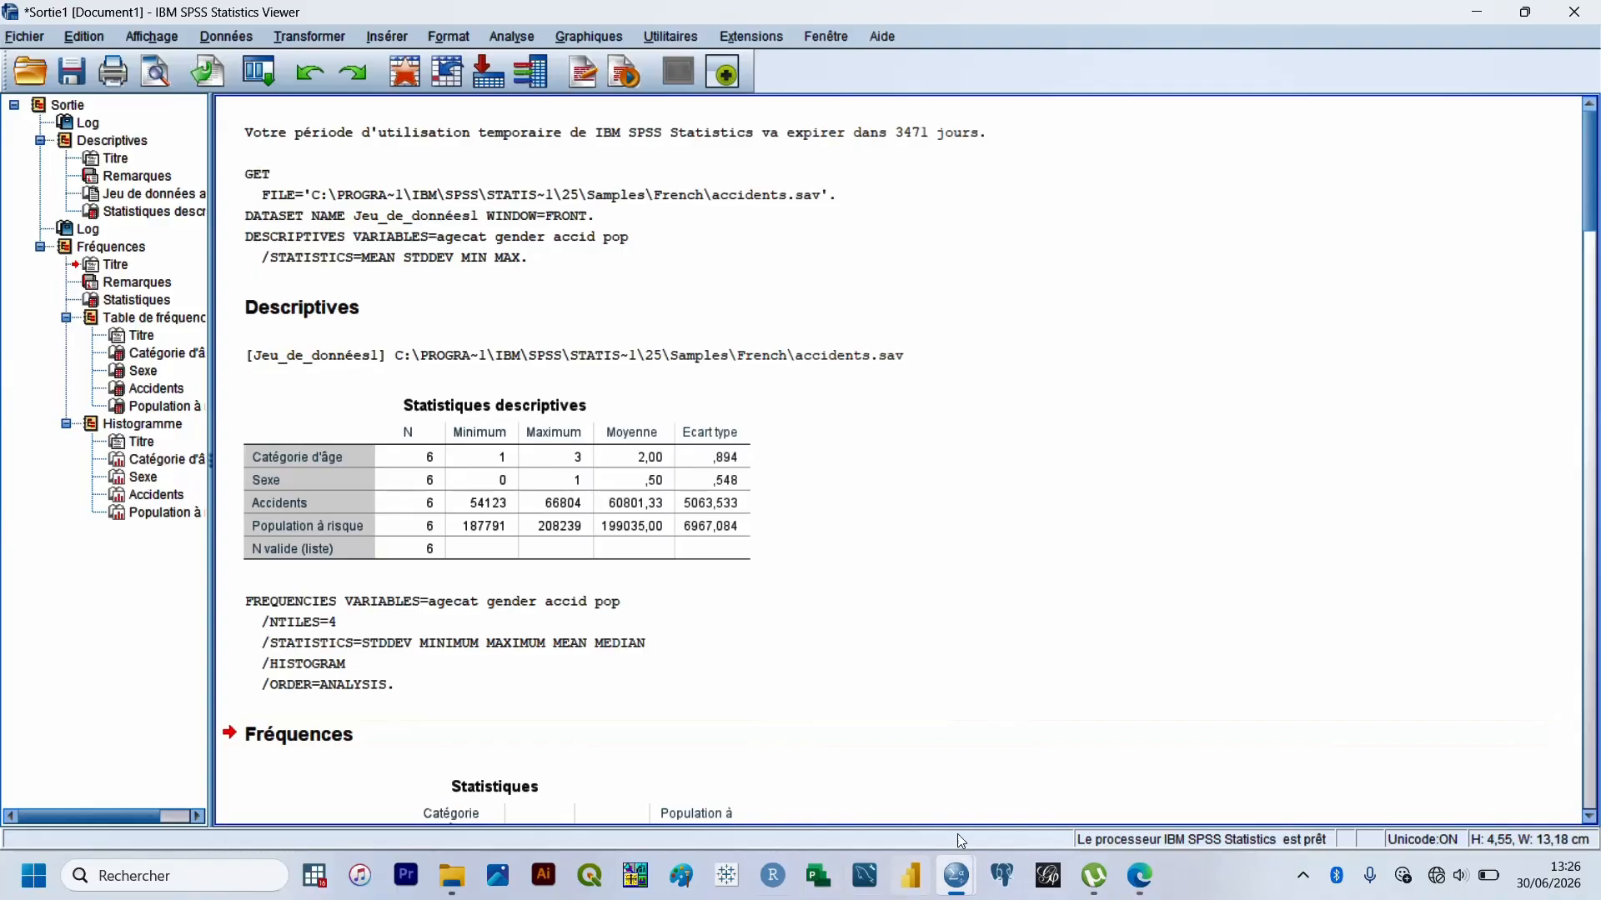
pyautogui.moveTo(968, 897)
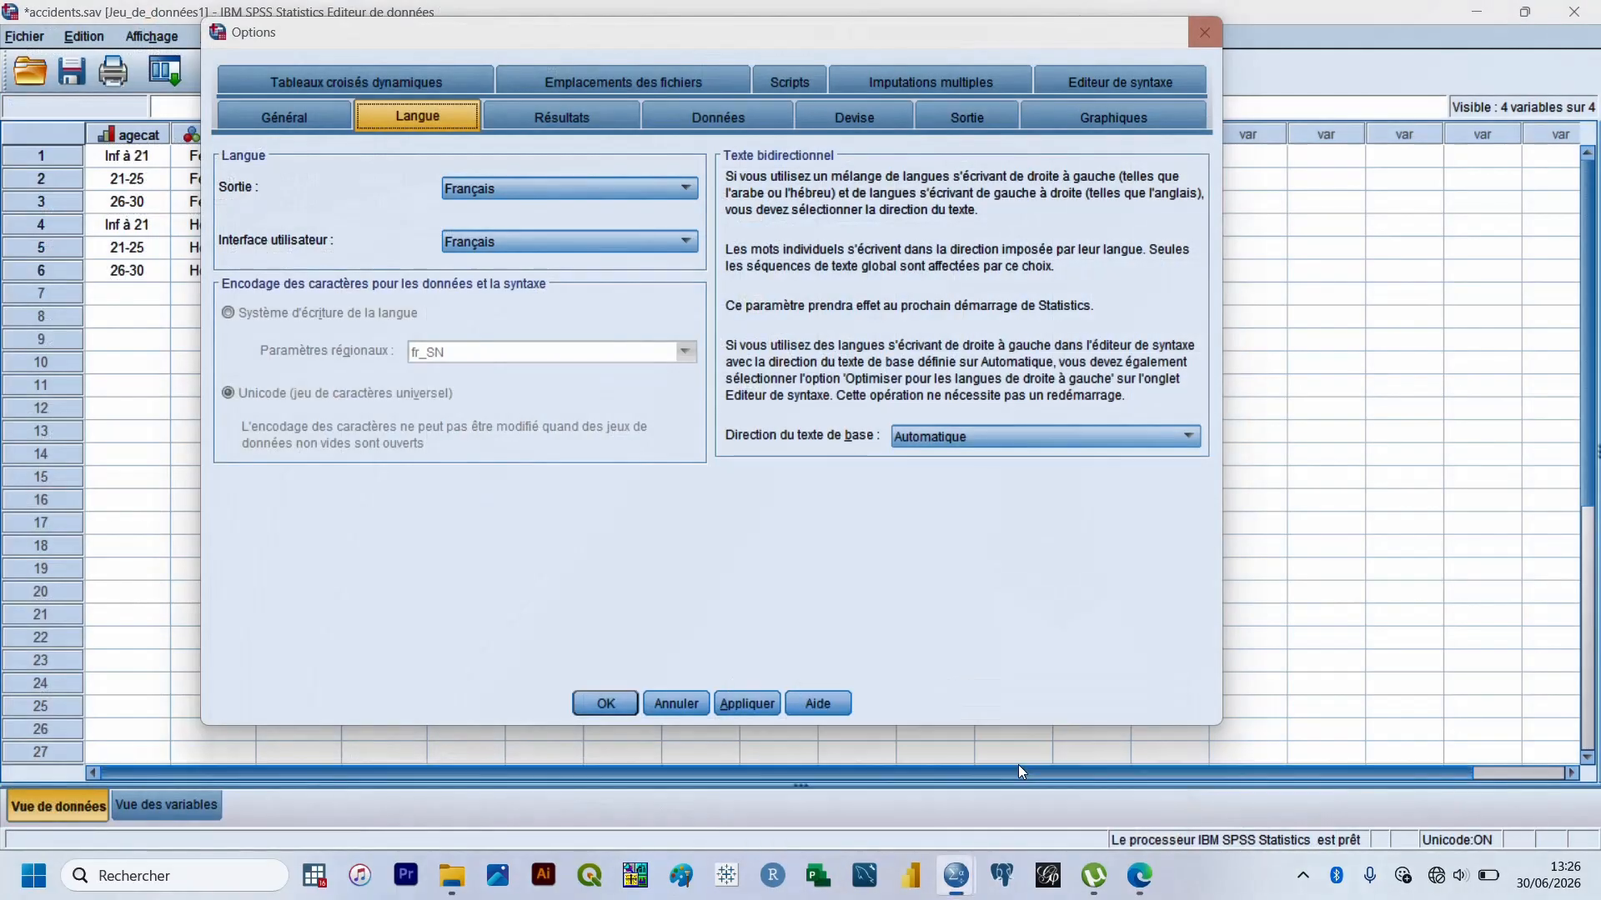
pyautogui.click(1013, 764)
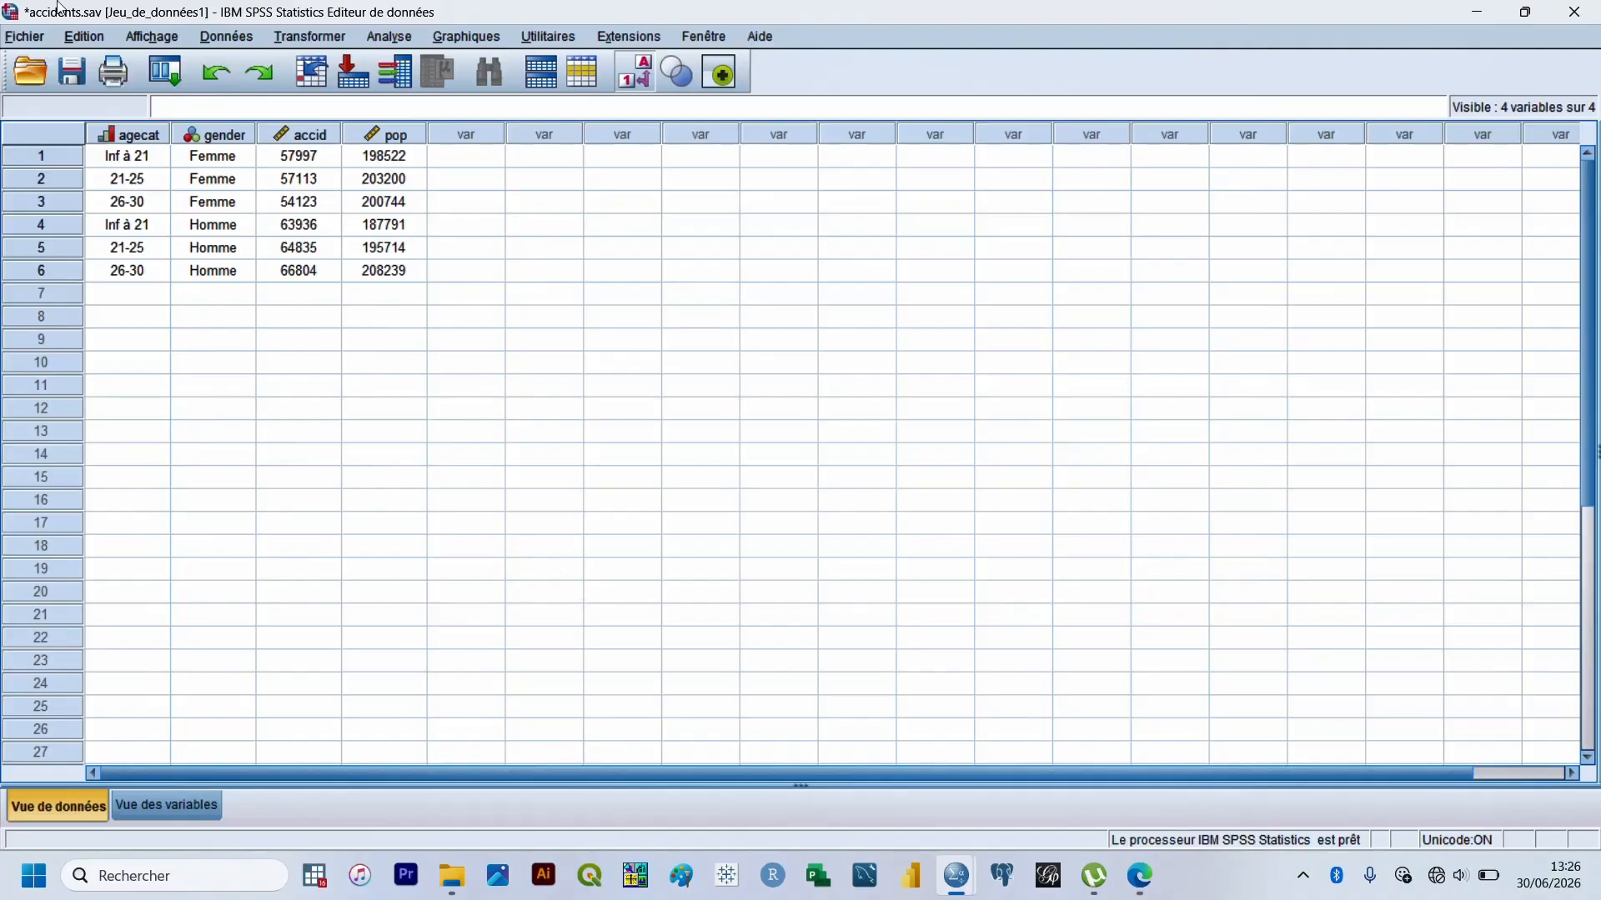
pyautogui.click(23, 37)
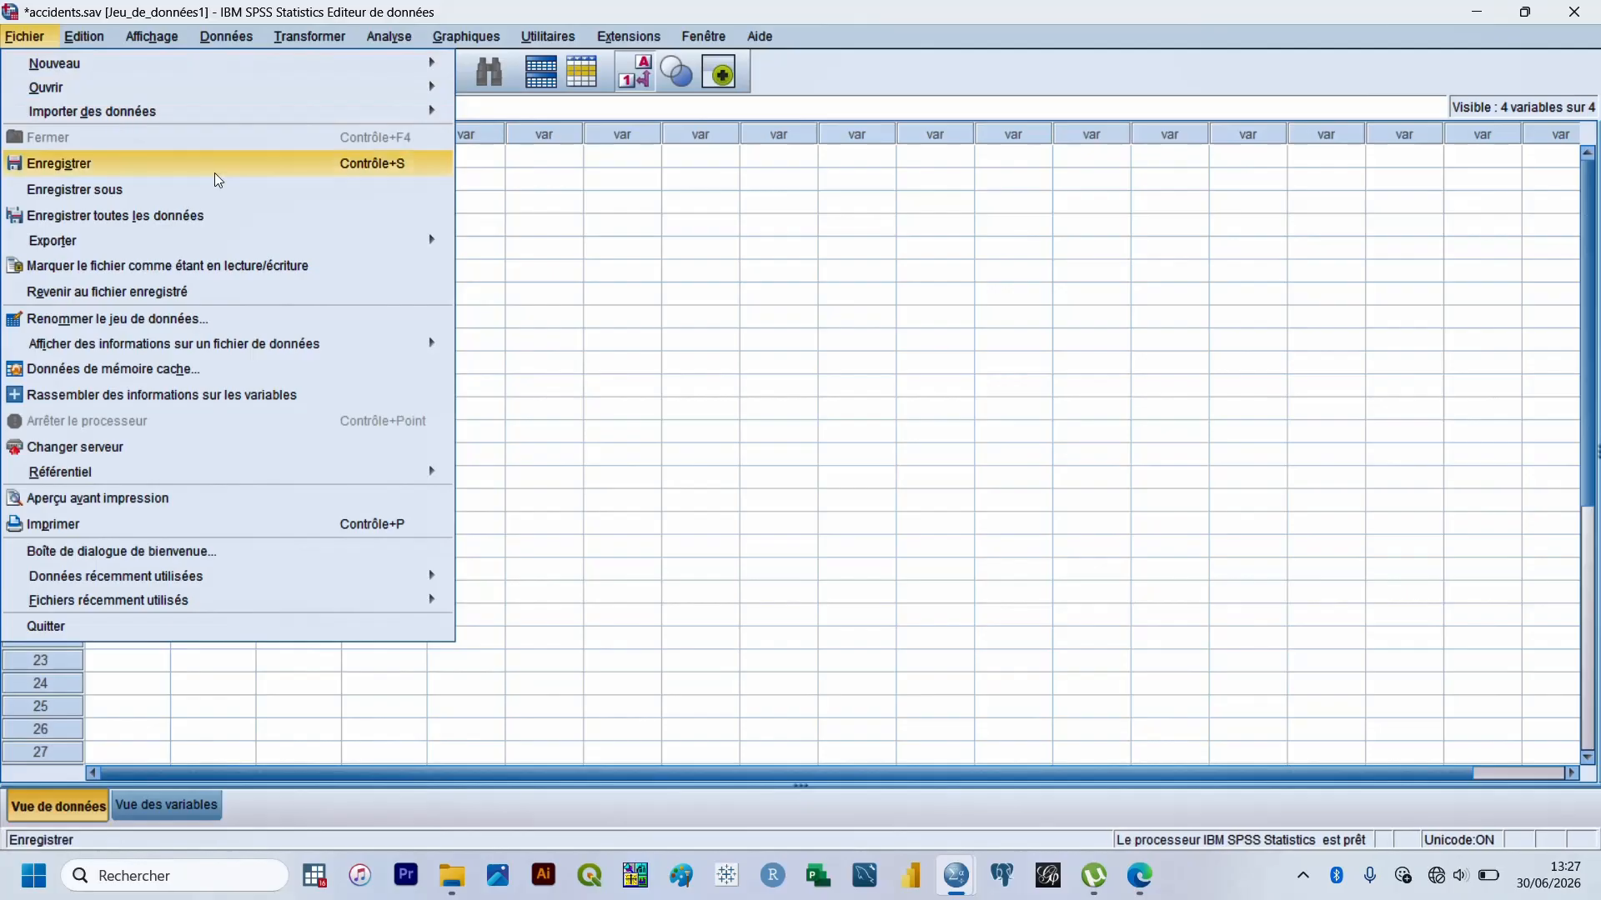
pyautogui.moveTo(263, 124)
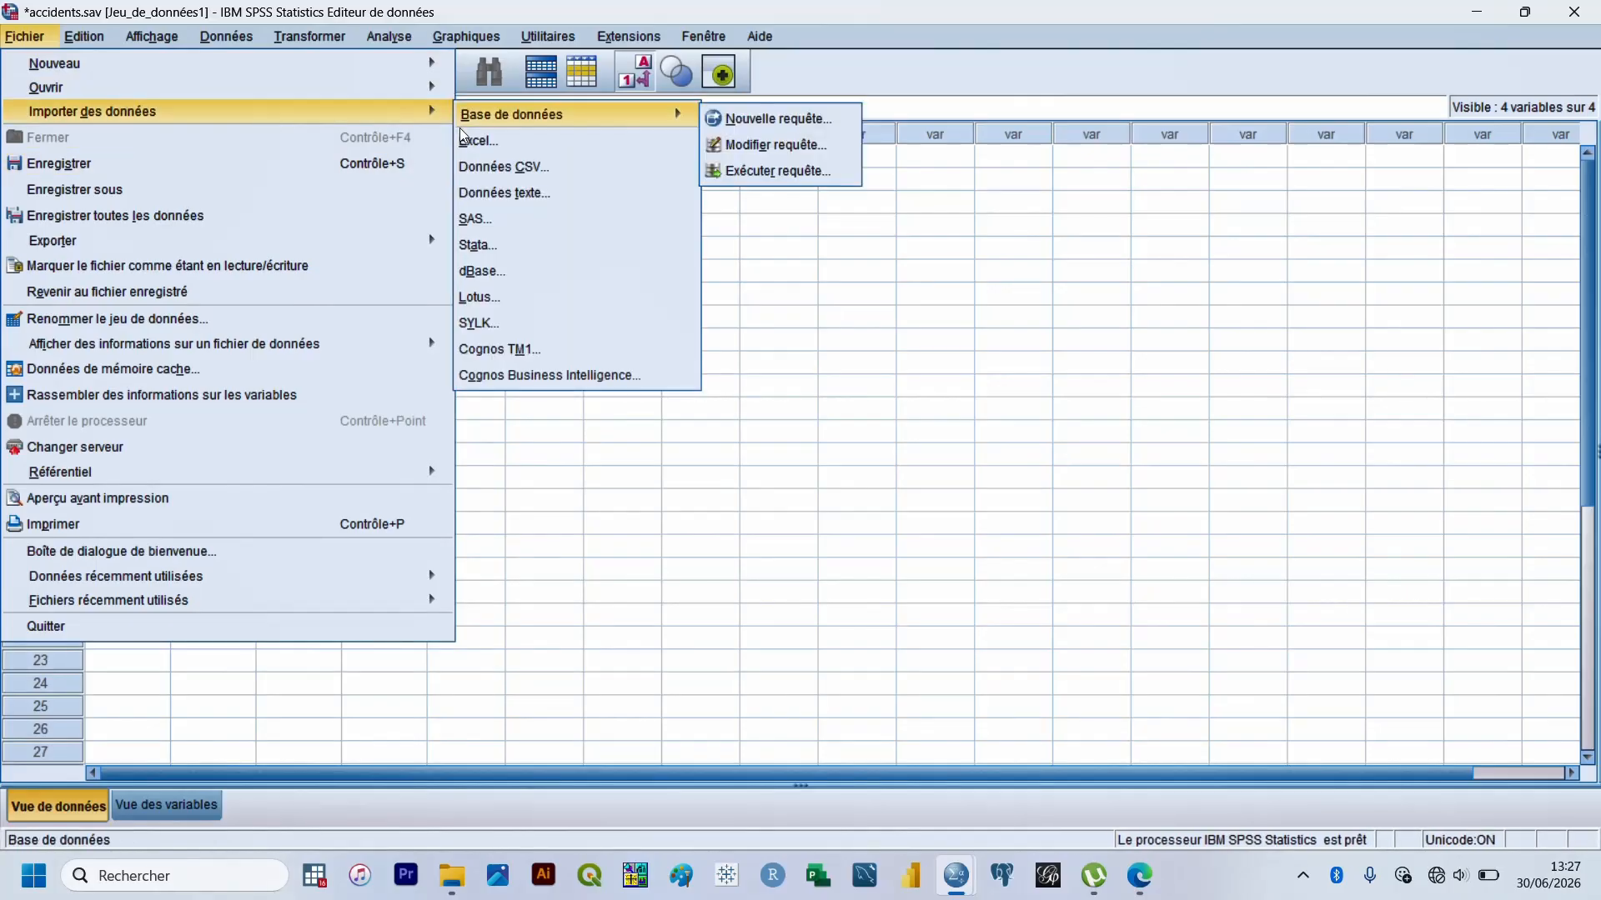
pyautogui.click(475, 143)
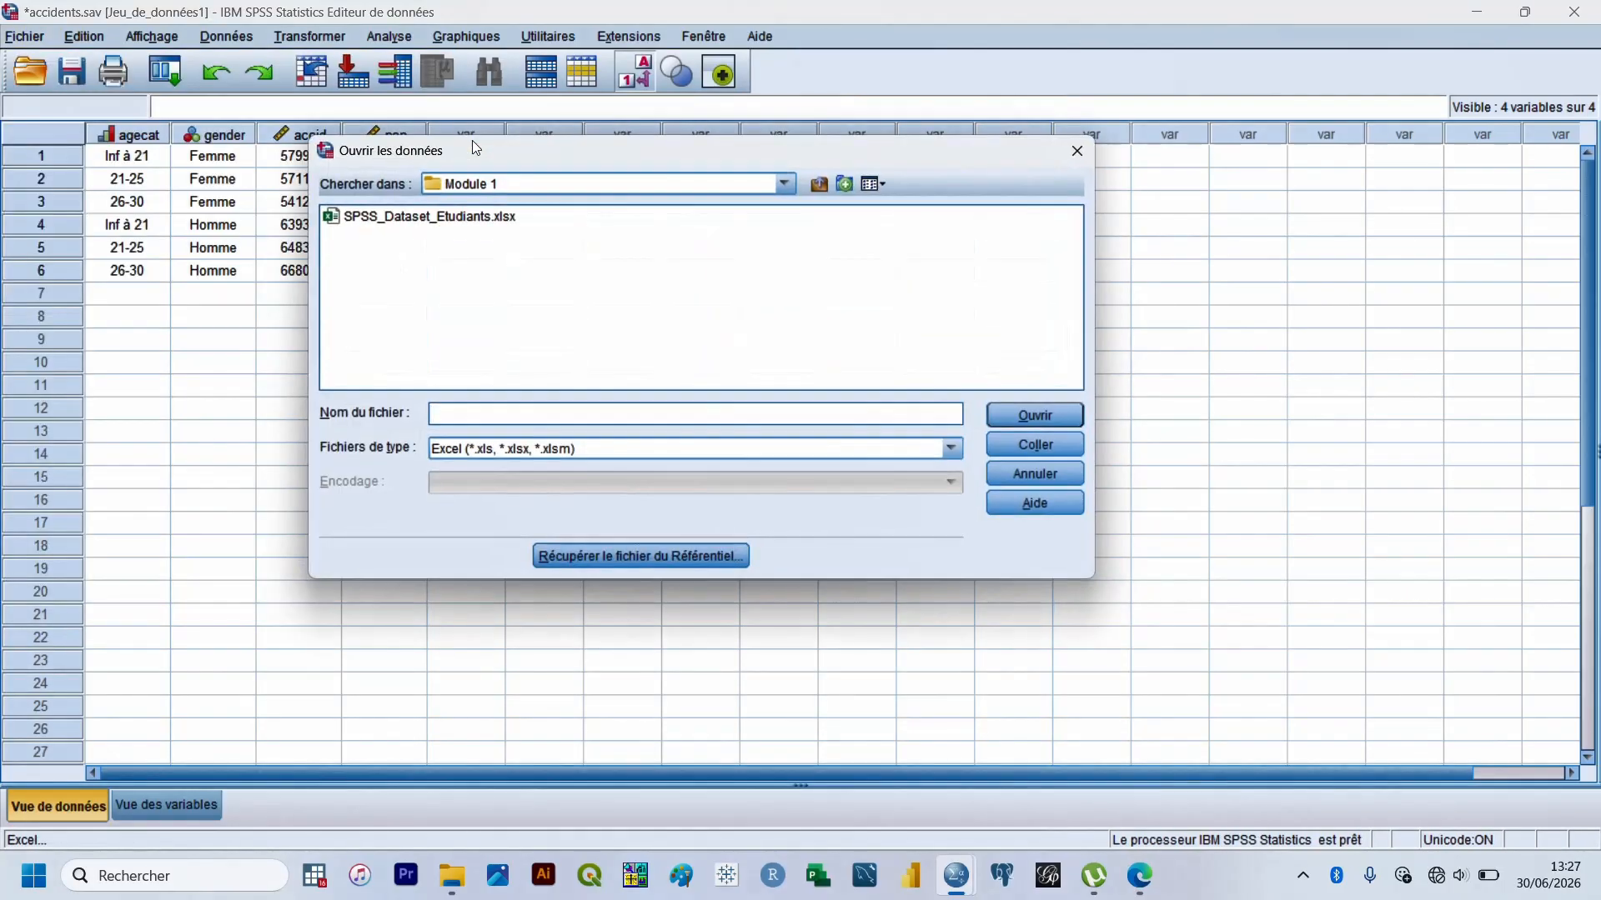
pyautogui.click(1085, 150)
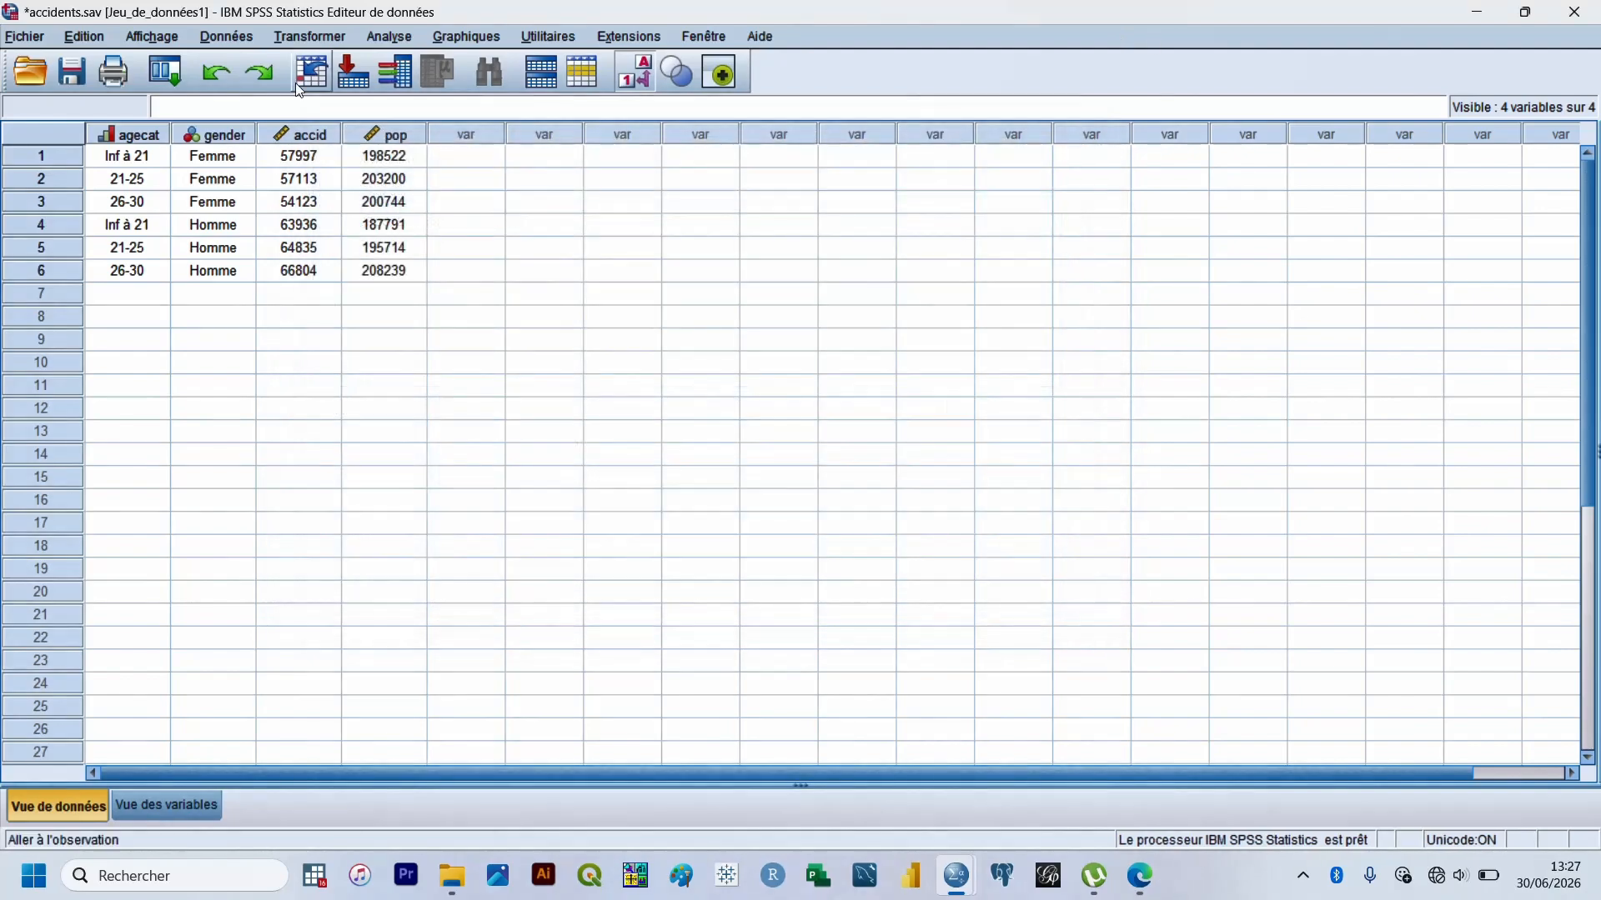
# Try to import the Excel file SPSS_Dataset_Etudiants.xlsx from the Module 1 folder
pyautogui.click(49, 37)
pyautogui.moveTo(193, 123)
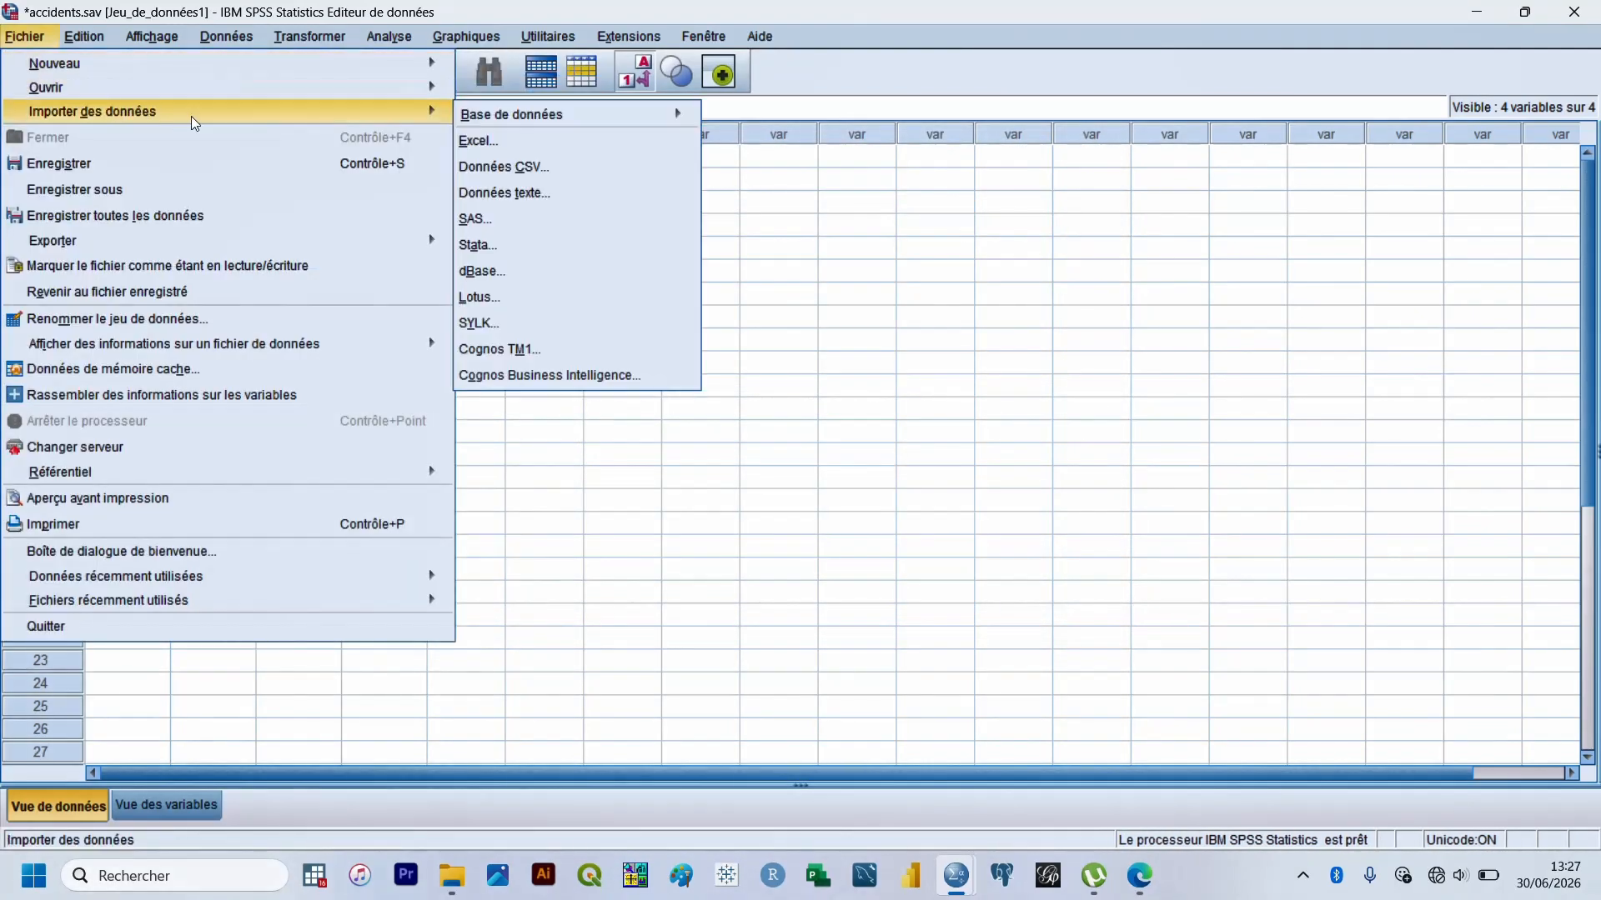
pyautogui.click(482, 143)
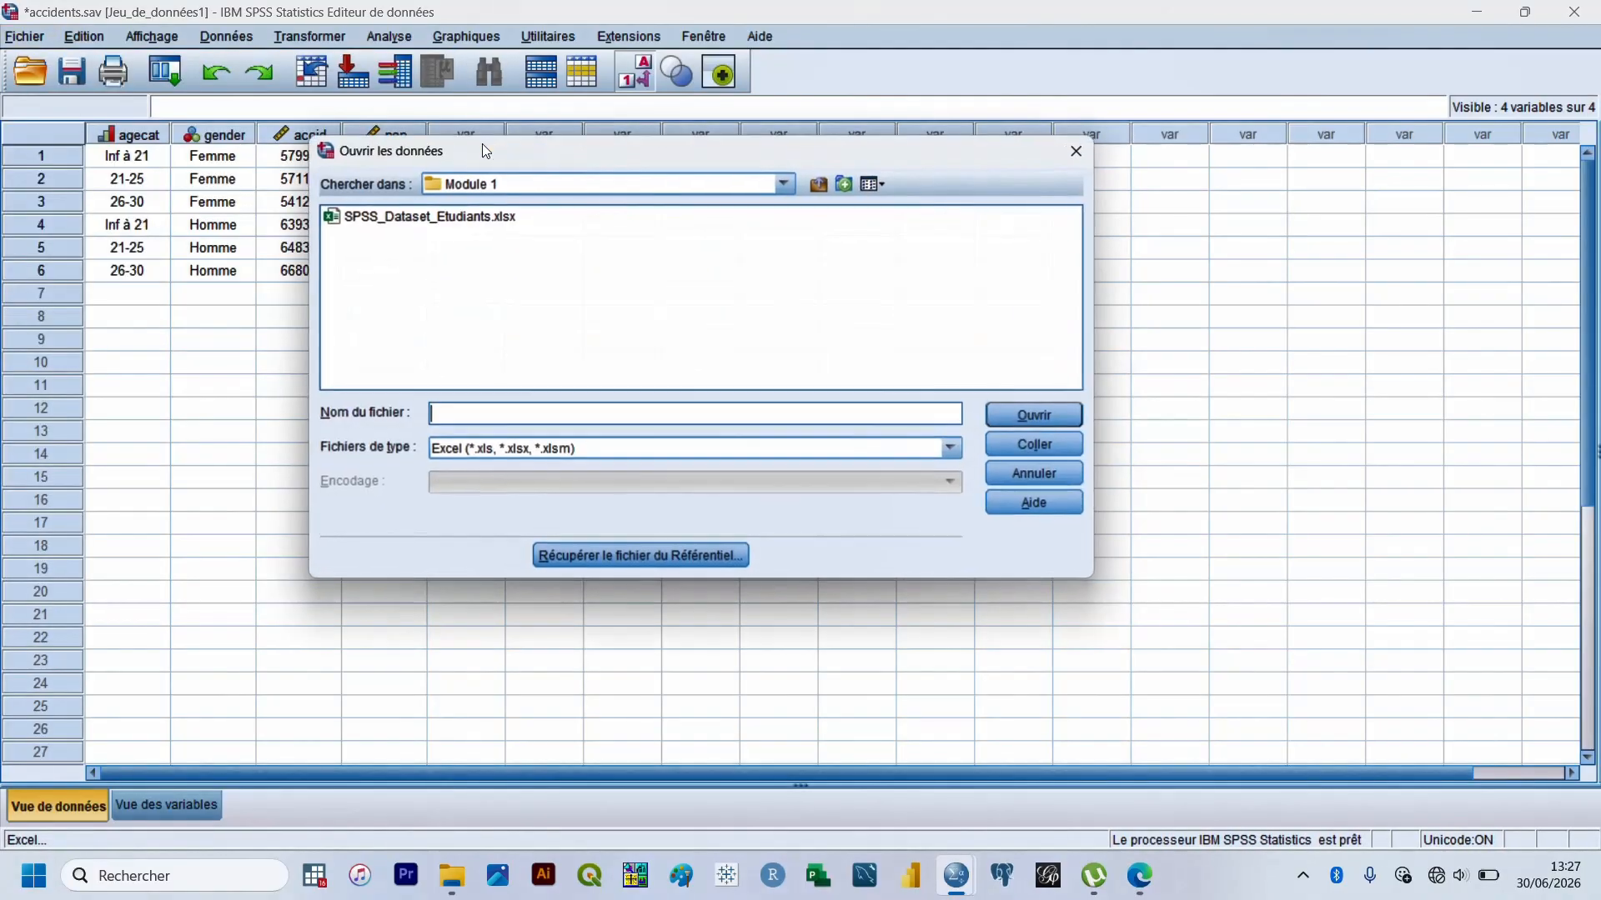
pyautogui.click(446, 219)
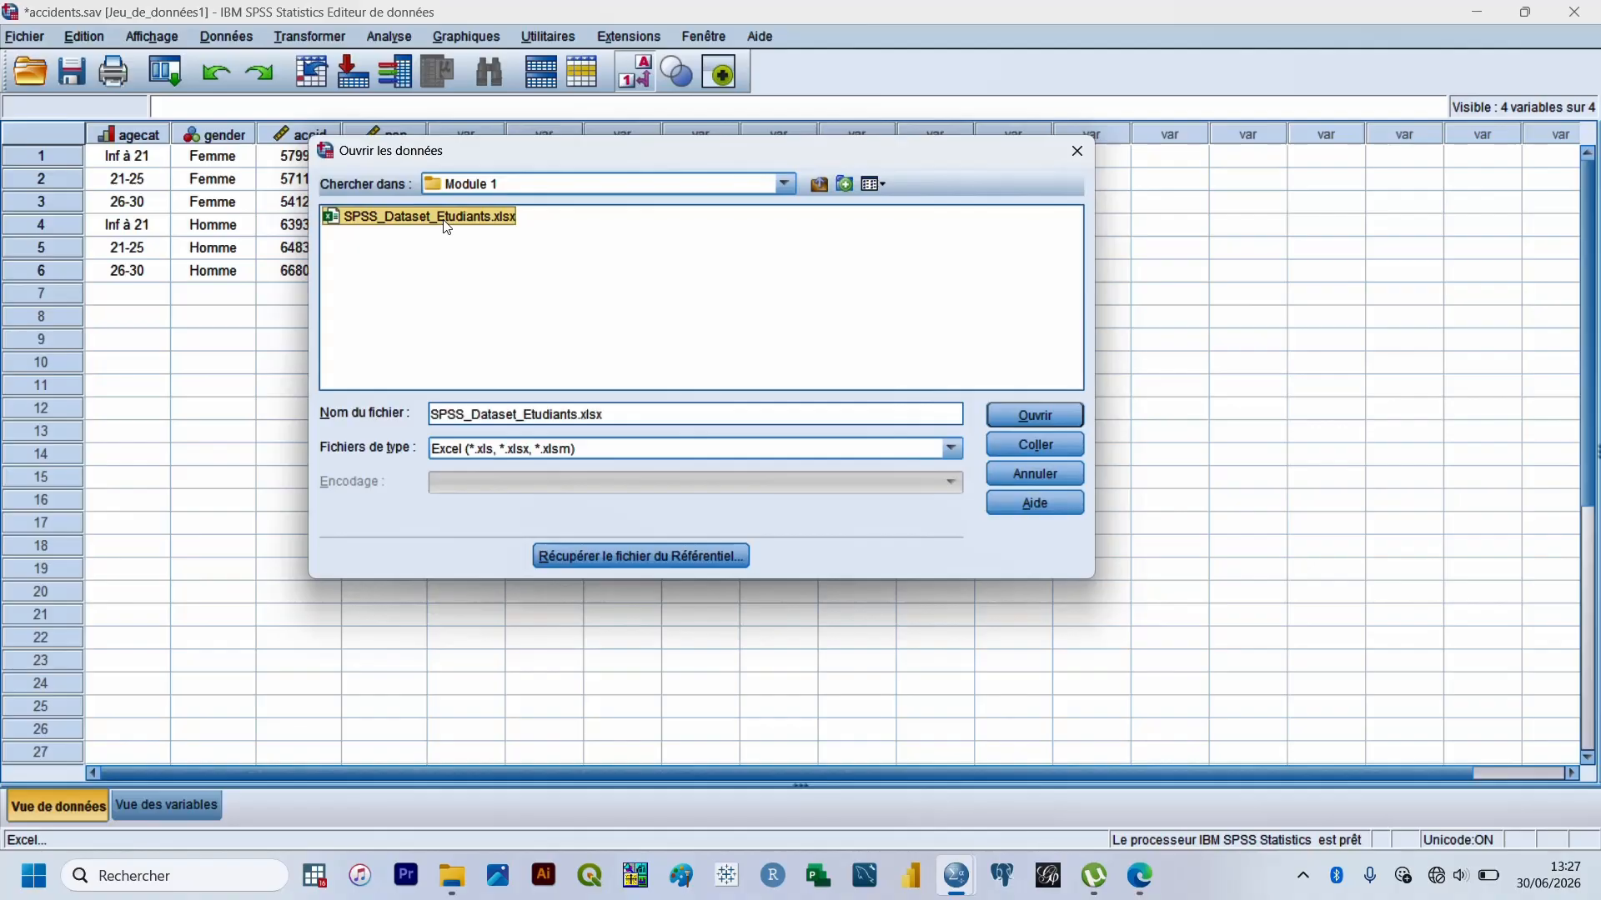
pyautogui.click(1036, 416)
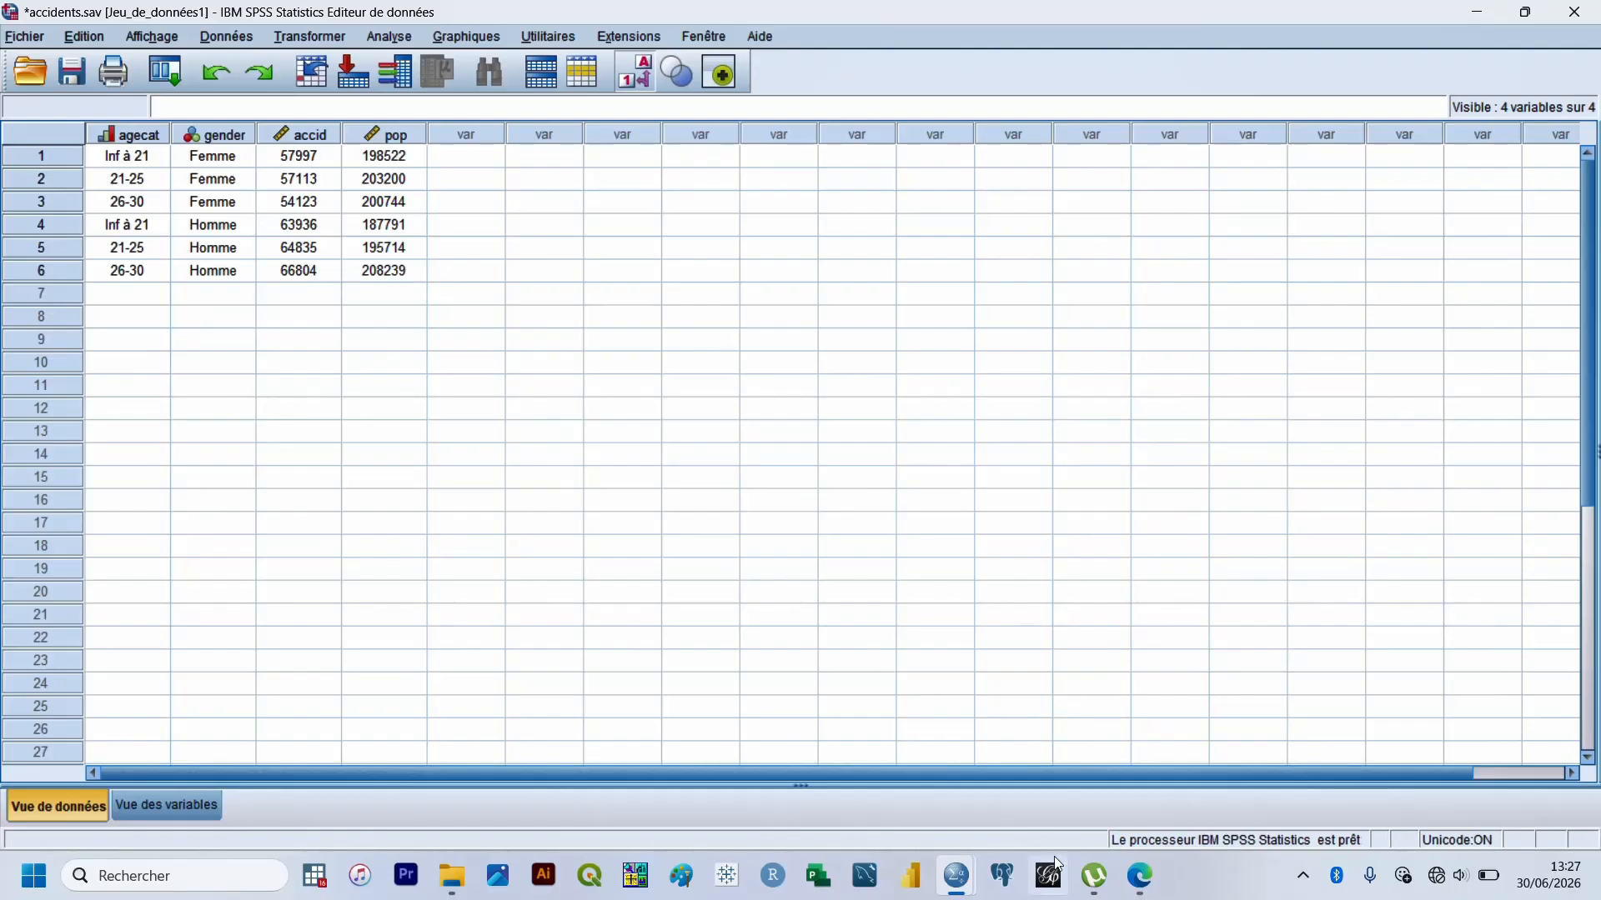
# Close the running µTorrent window without leaving the data editor
pyautogui.moveTo(1110, 893)
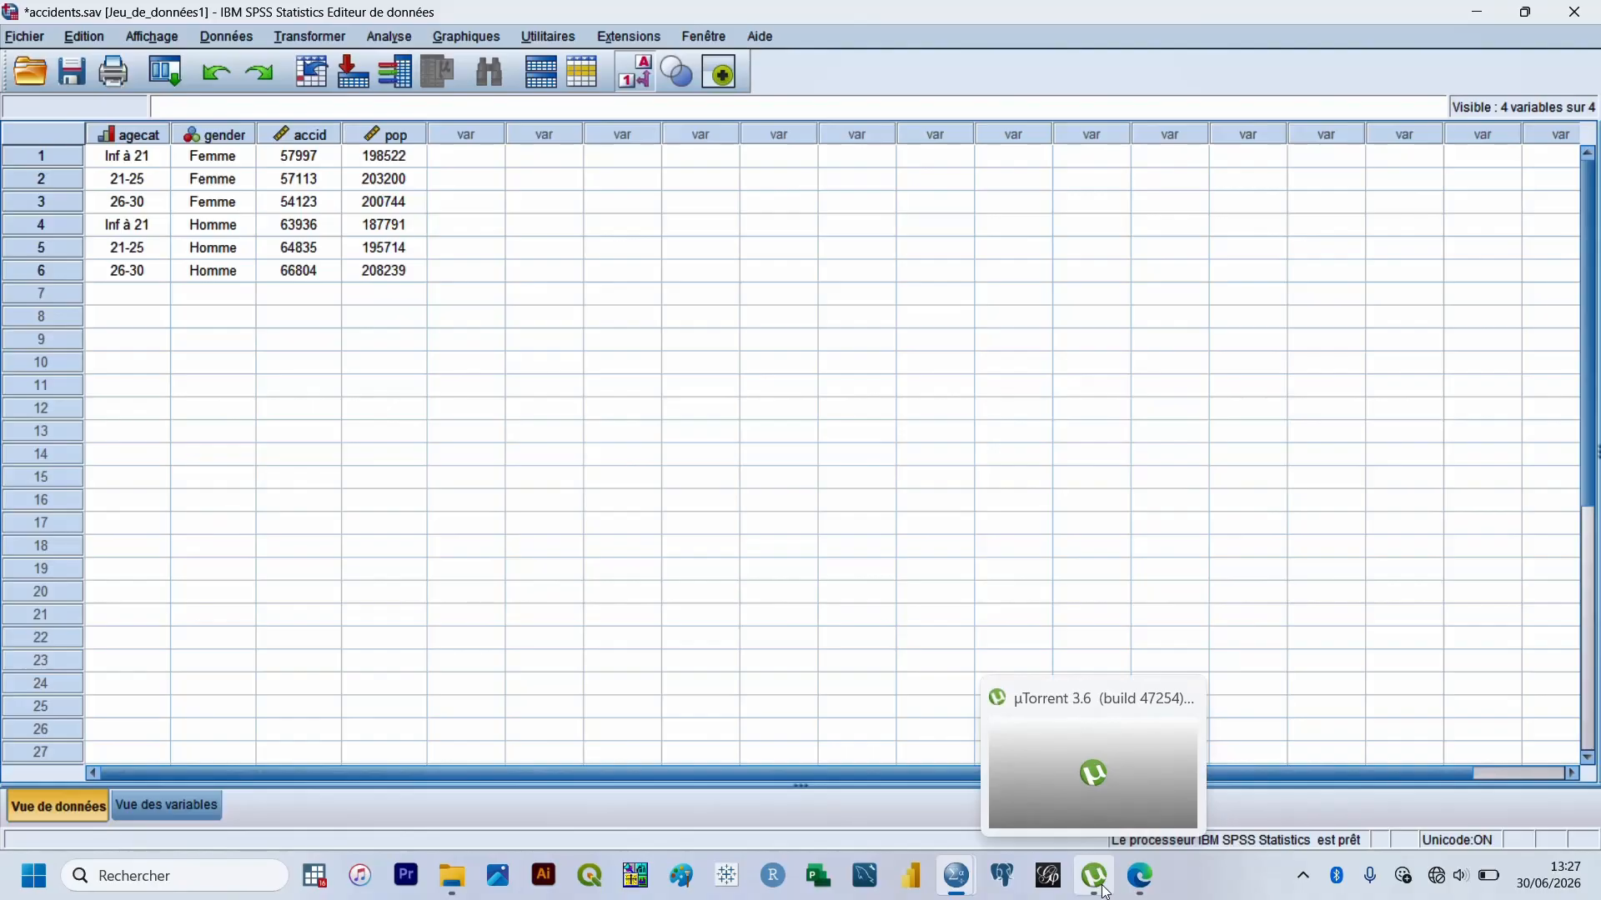
pyautogui.rightClick(1106, 893)
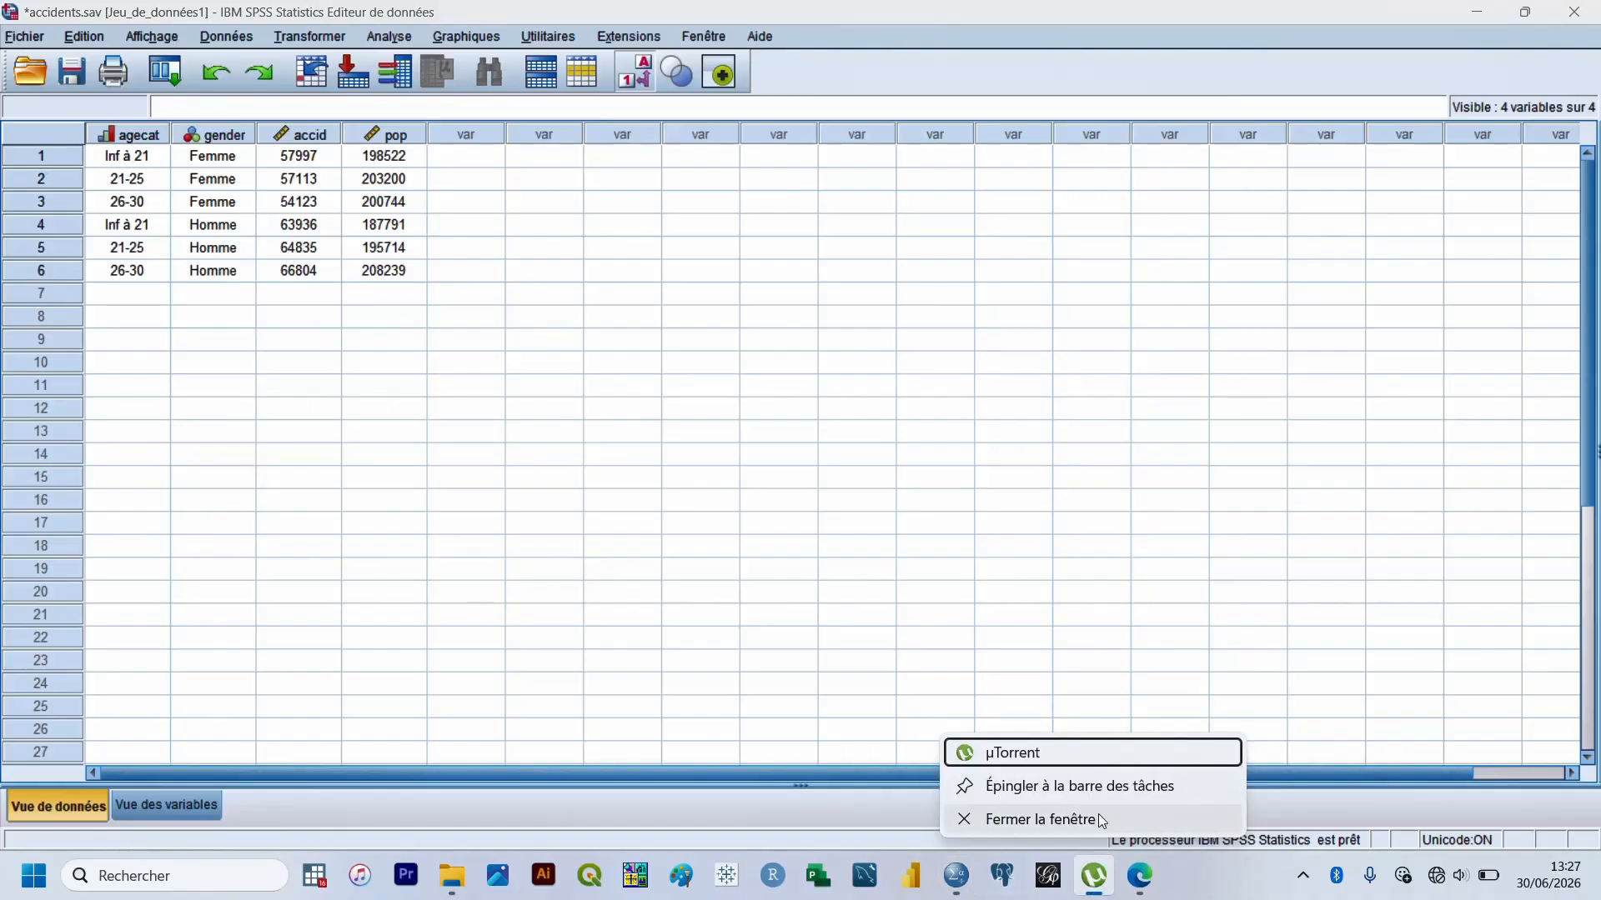
pyautogui.click(1097, 814)
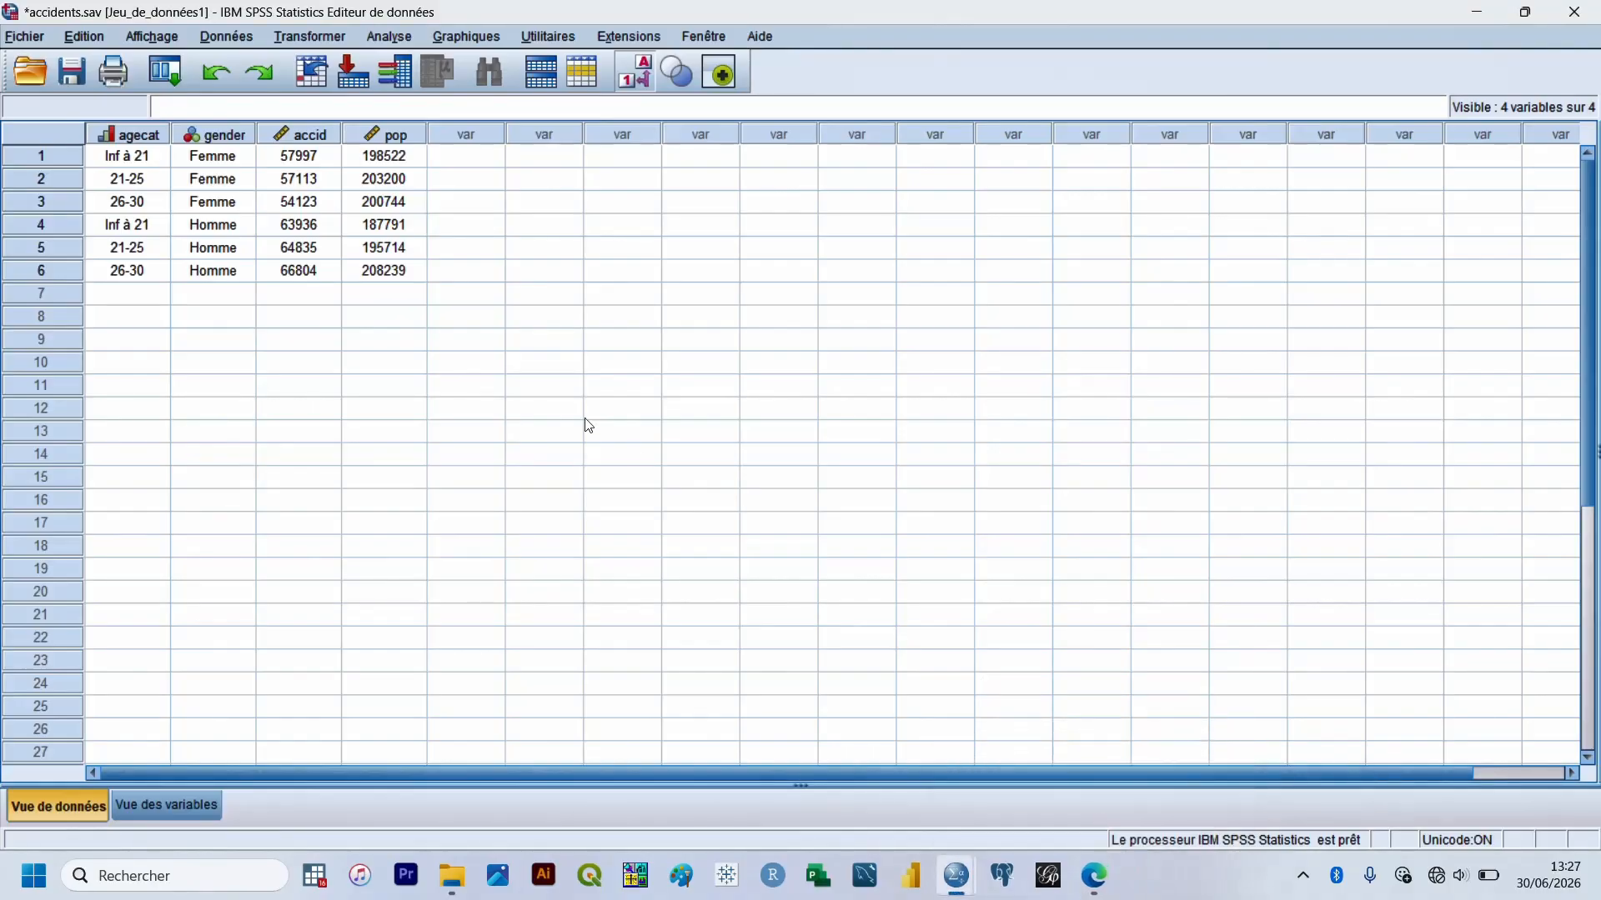
# Create a new, empty dataset in a separate data editor window
pyautogui.click(18, 37)
pyautogui.moveTo(114, 70)
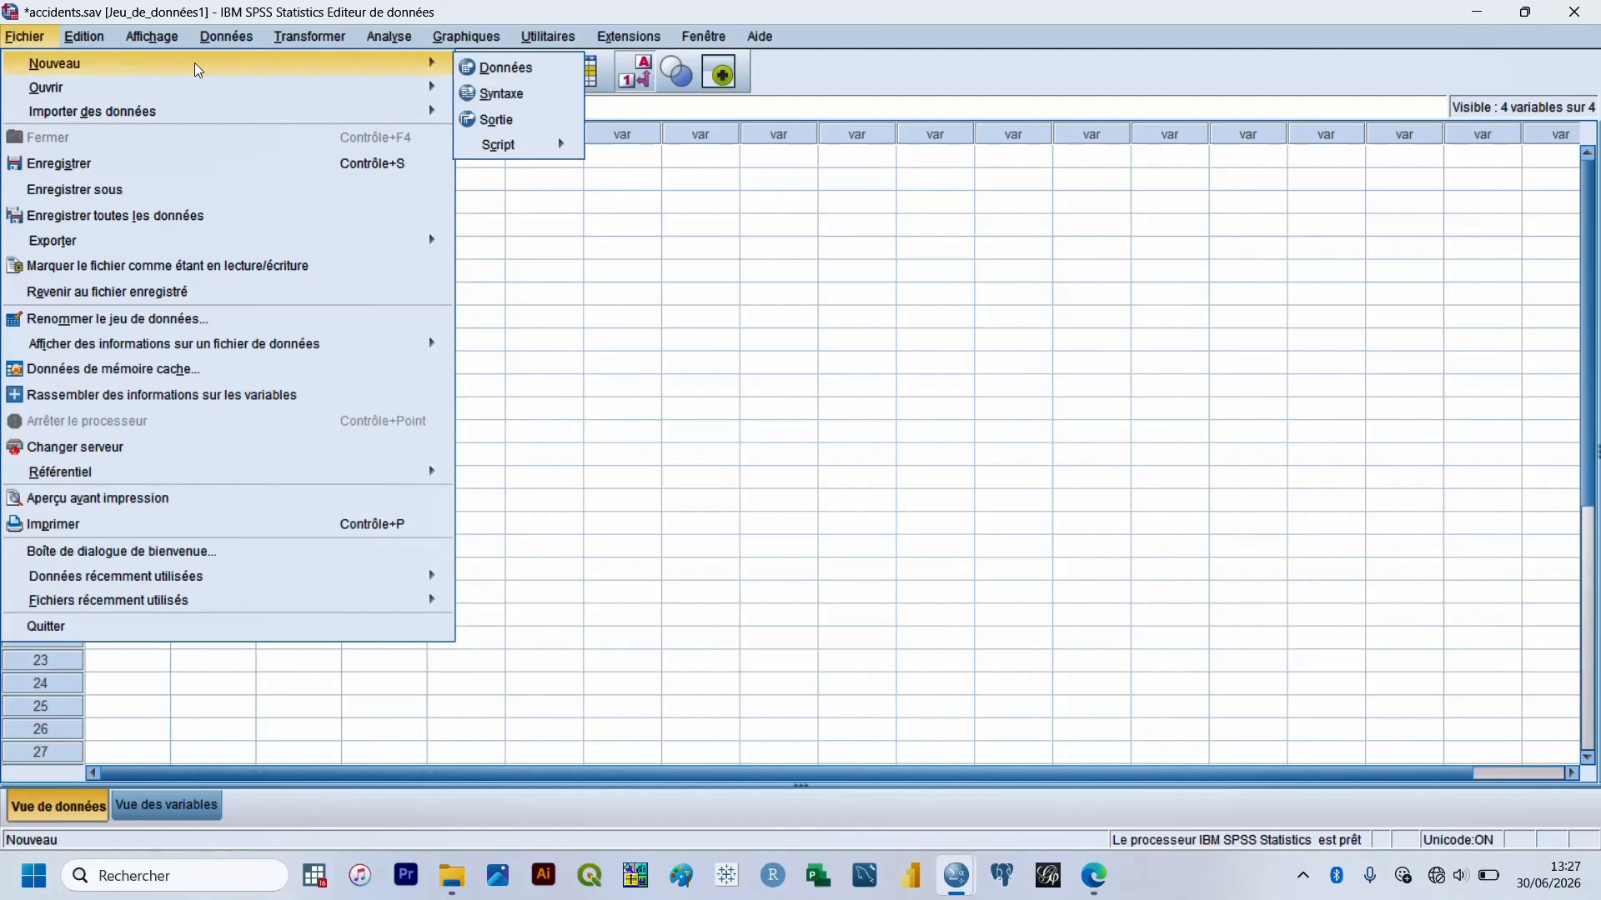
pyautogui.click(482, 68)
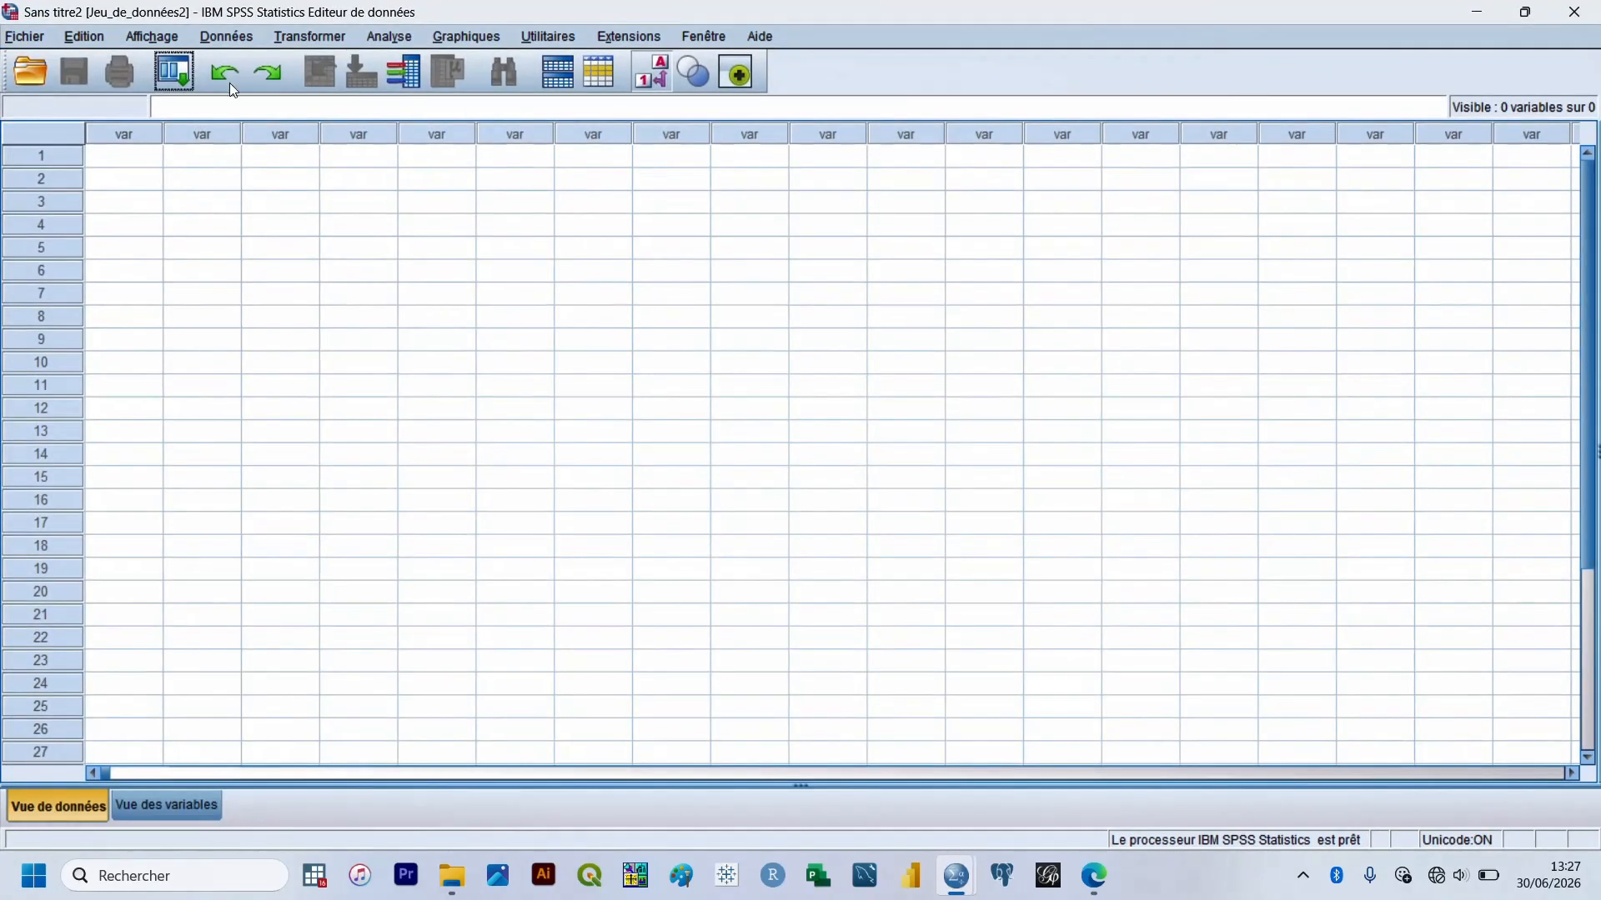
# Start importing the Excel file SPSS_Dataset_Etudiants.xlsx from Module 1, limiting the range to read to A1:G10
pyautogui.click(42, 40)
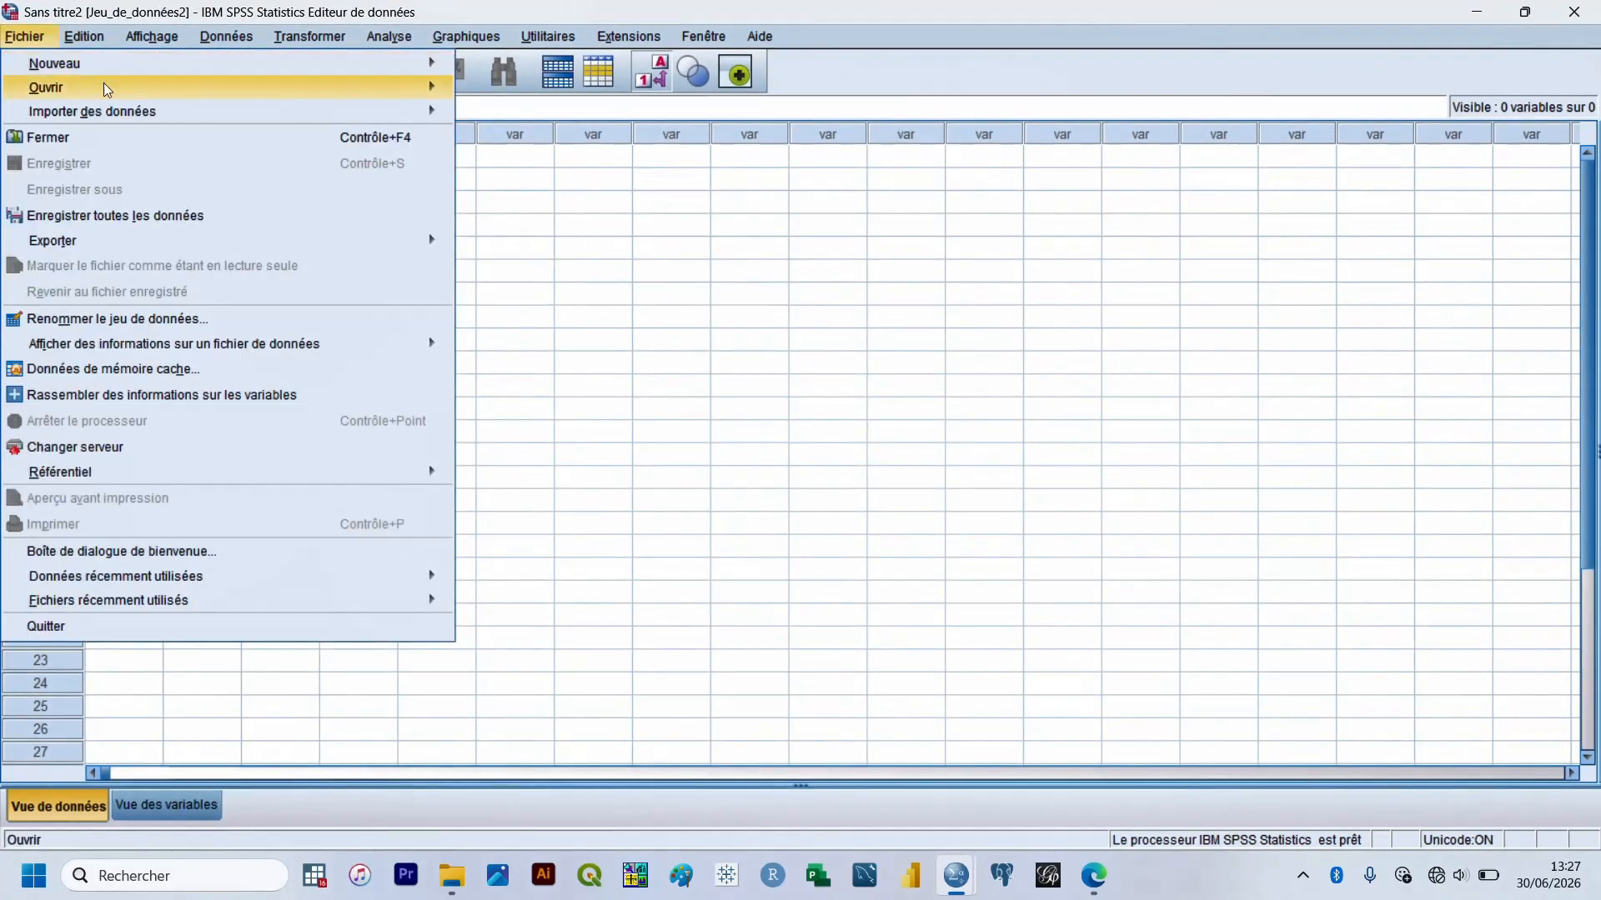
pyautogui.moveTo(162, 114)
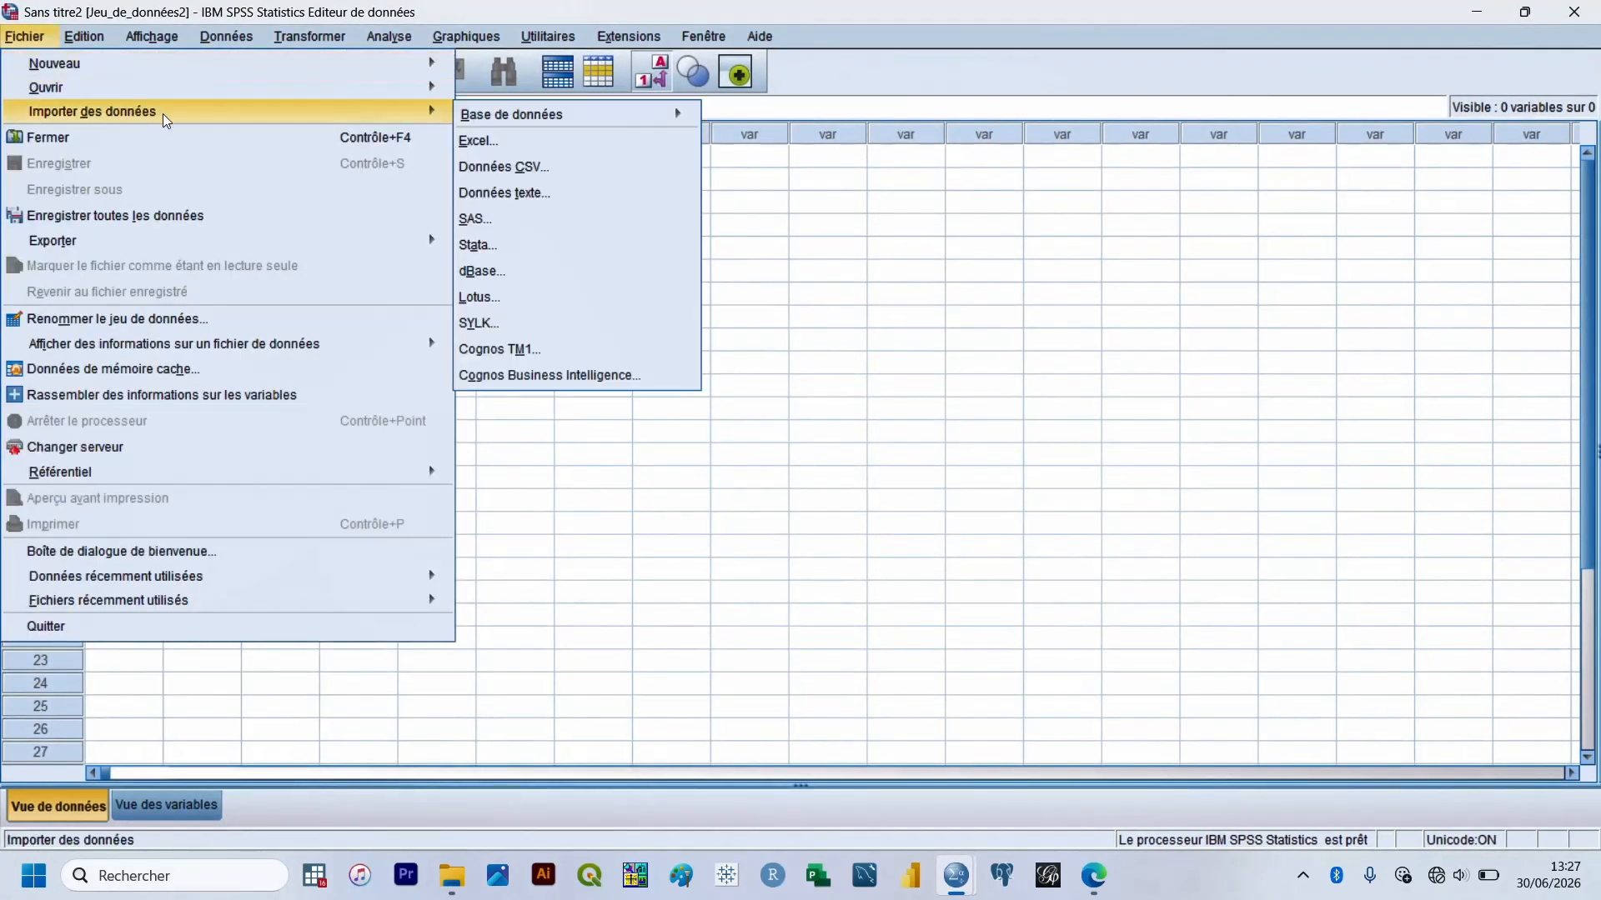
pyautogui.click(488, 141)
pyautogui.click(429, 216)
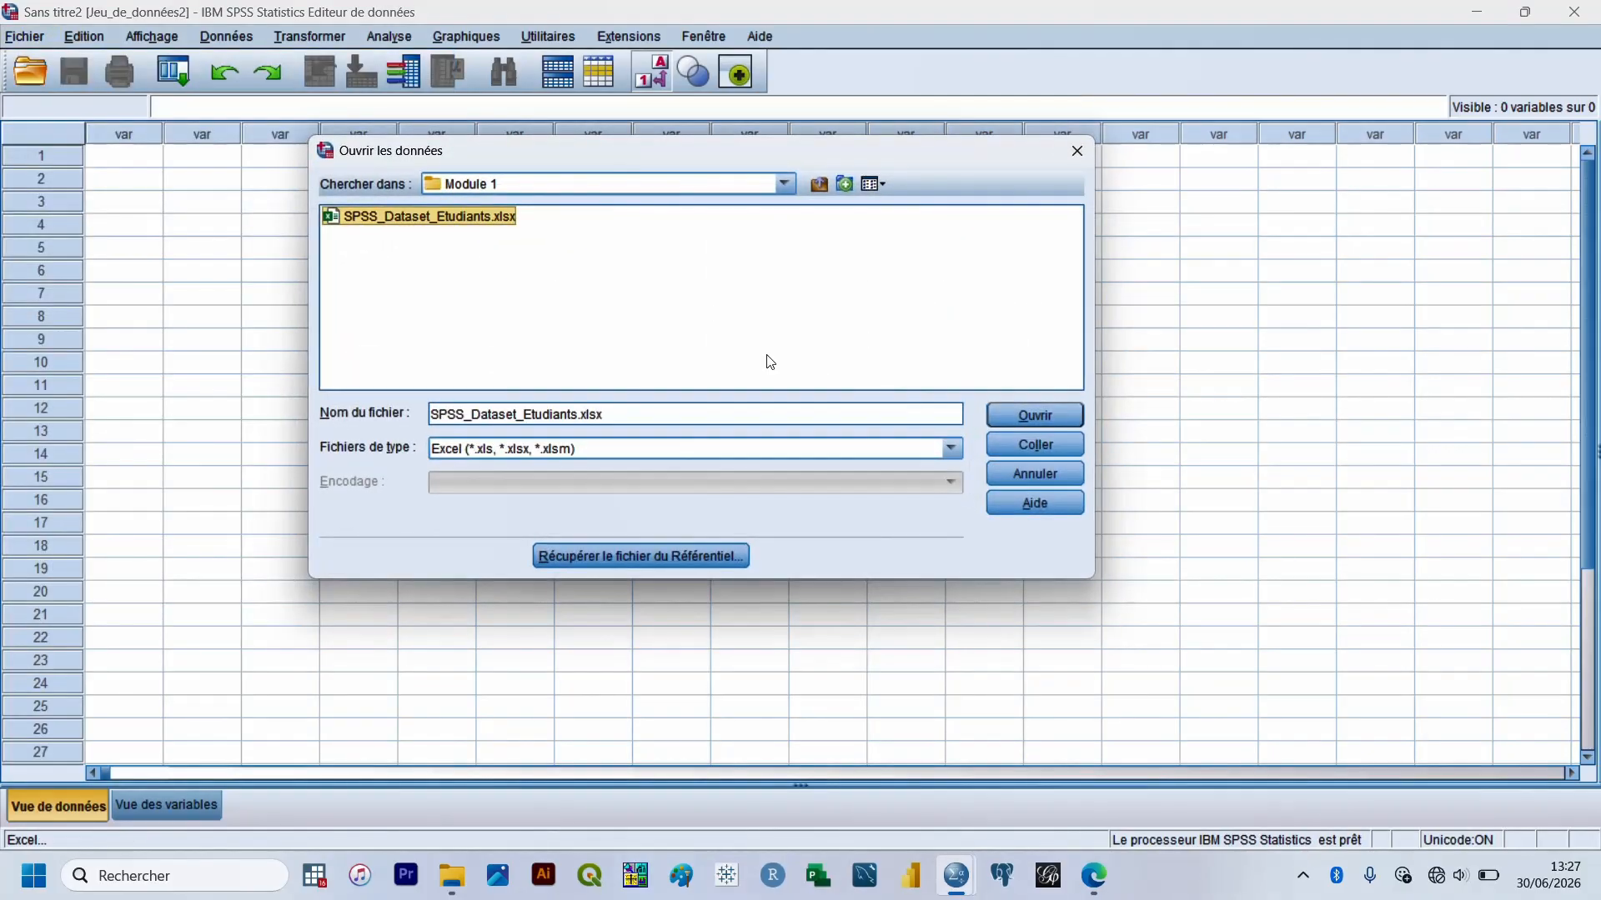
pyautogui.click(1052, 415)
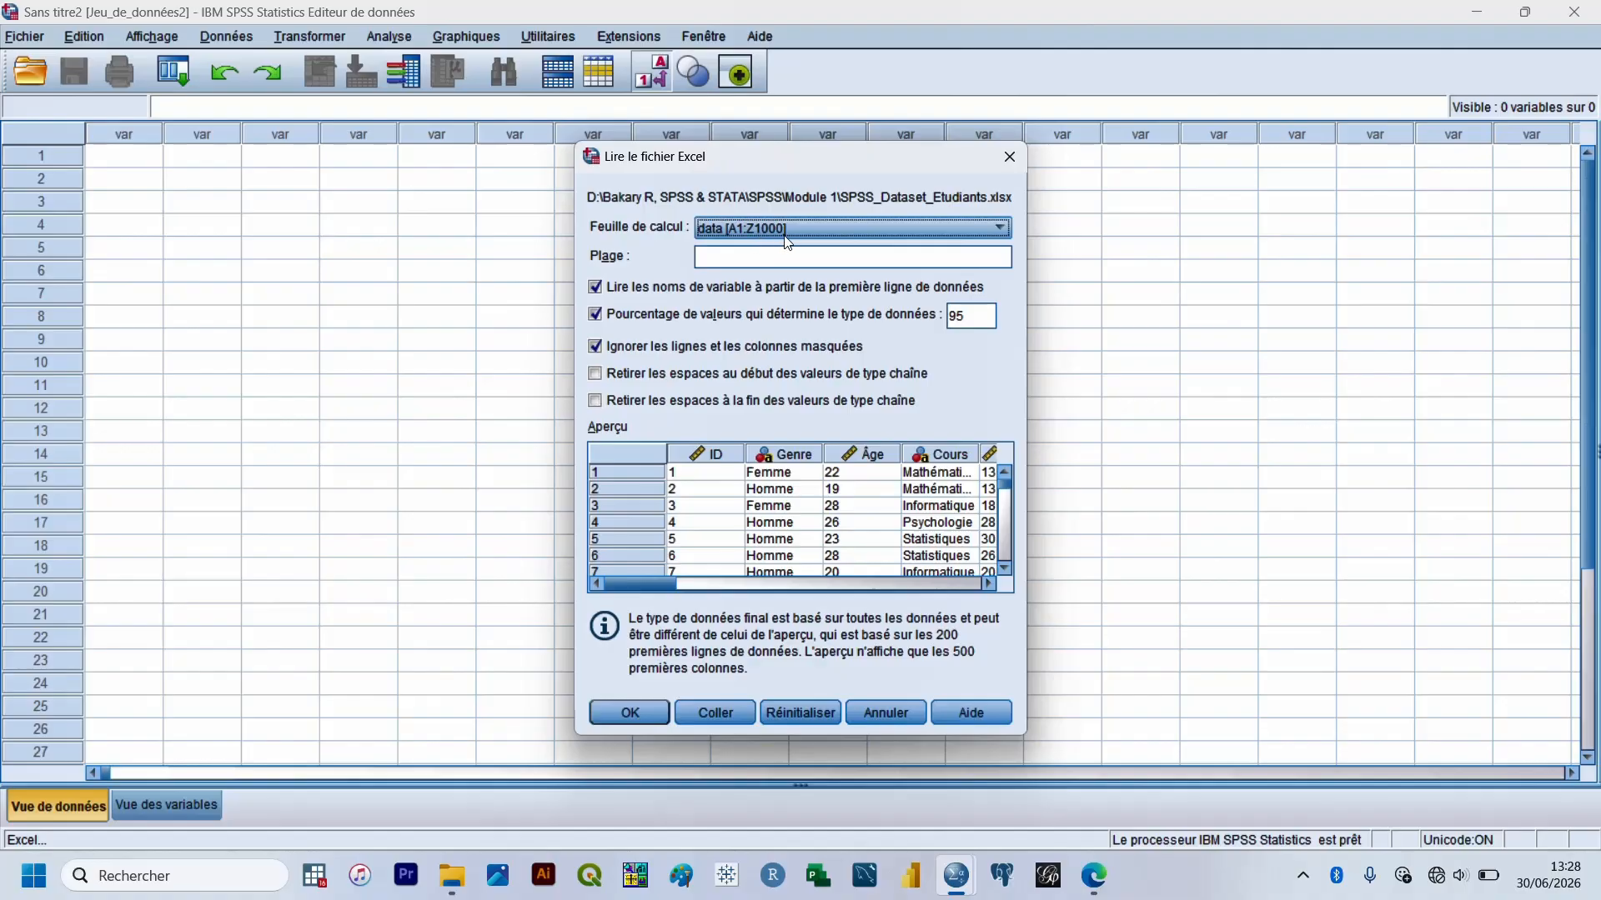
pyautogui.click(762, 262)
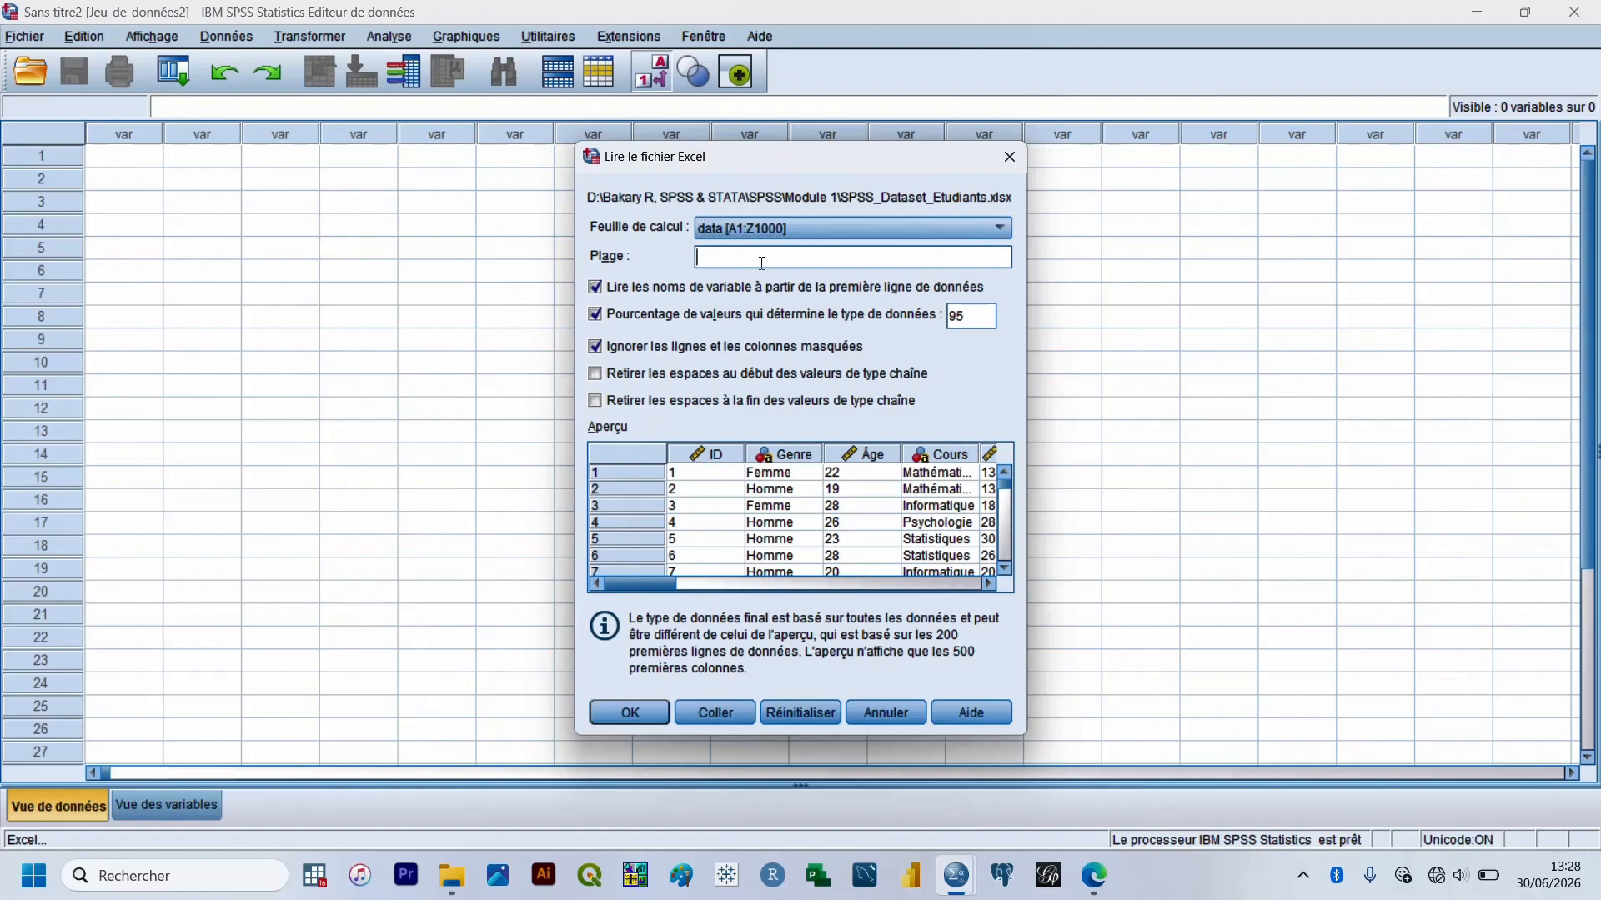
pyautogui.write('A1:G10')
pyautogui.moveTo(642, 580); pyautogui.dragTo(558, 573)
# Open SPSS_Dataset_Etudiants.xlsx in Excel to check its contents, return to the SPSS import dialog and run the import
pyautogui.moveTo(437, 888)
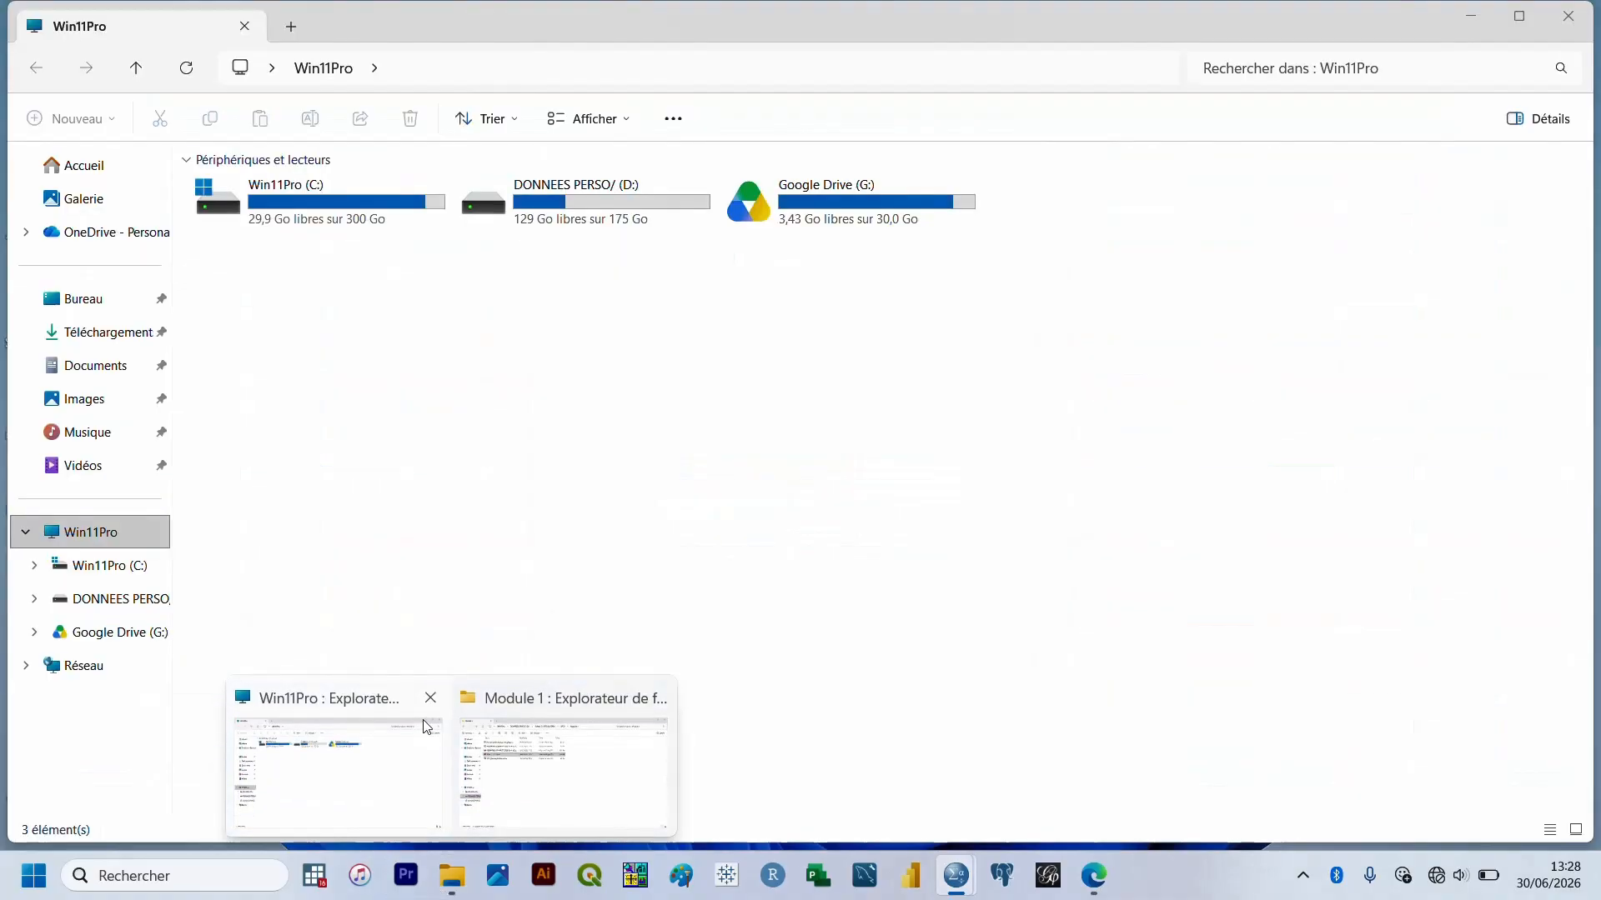
pyautogui.click(512, 771)
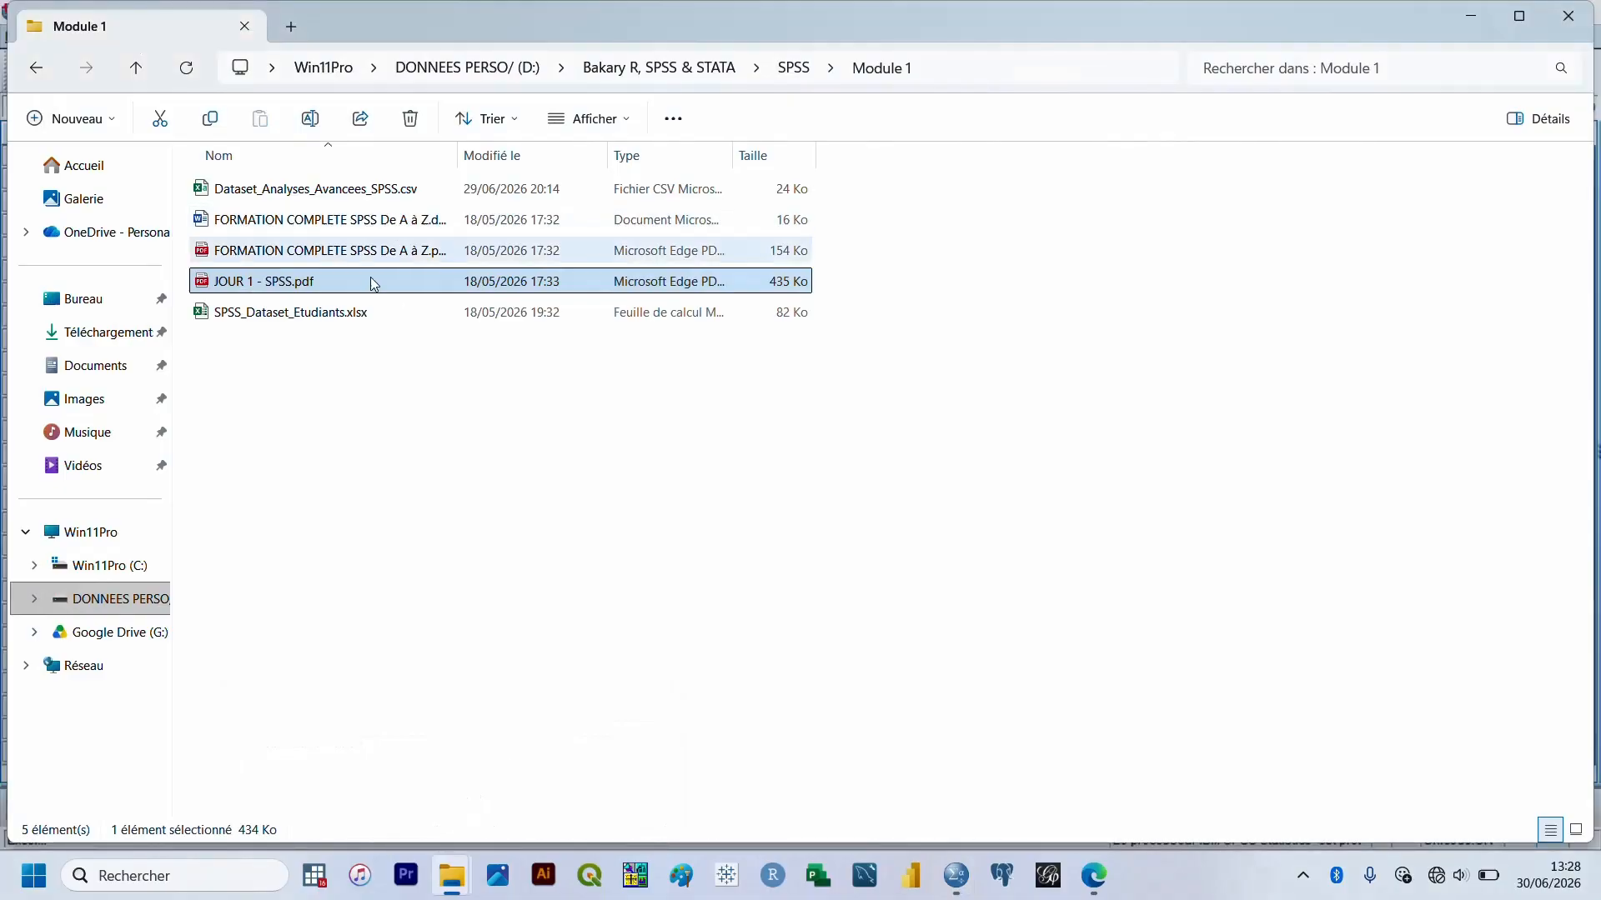
pyautogui.click(345, 324)
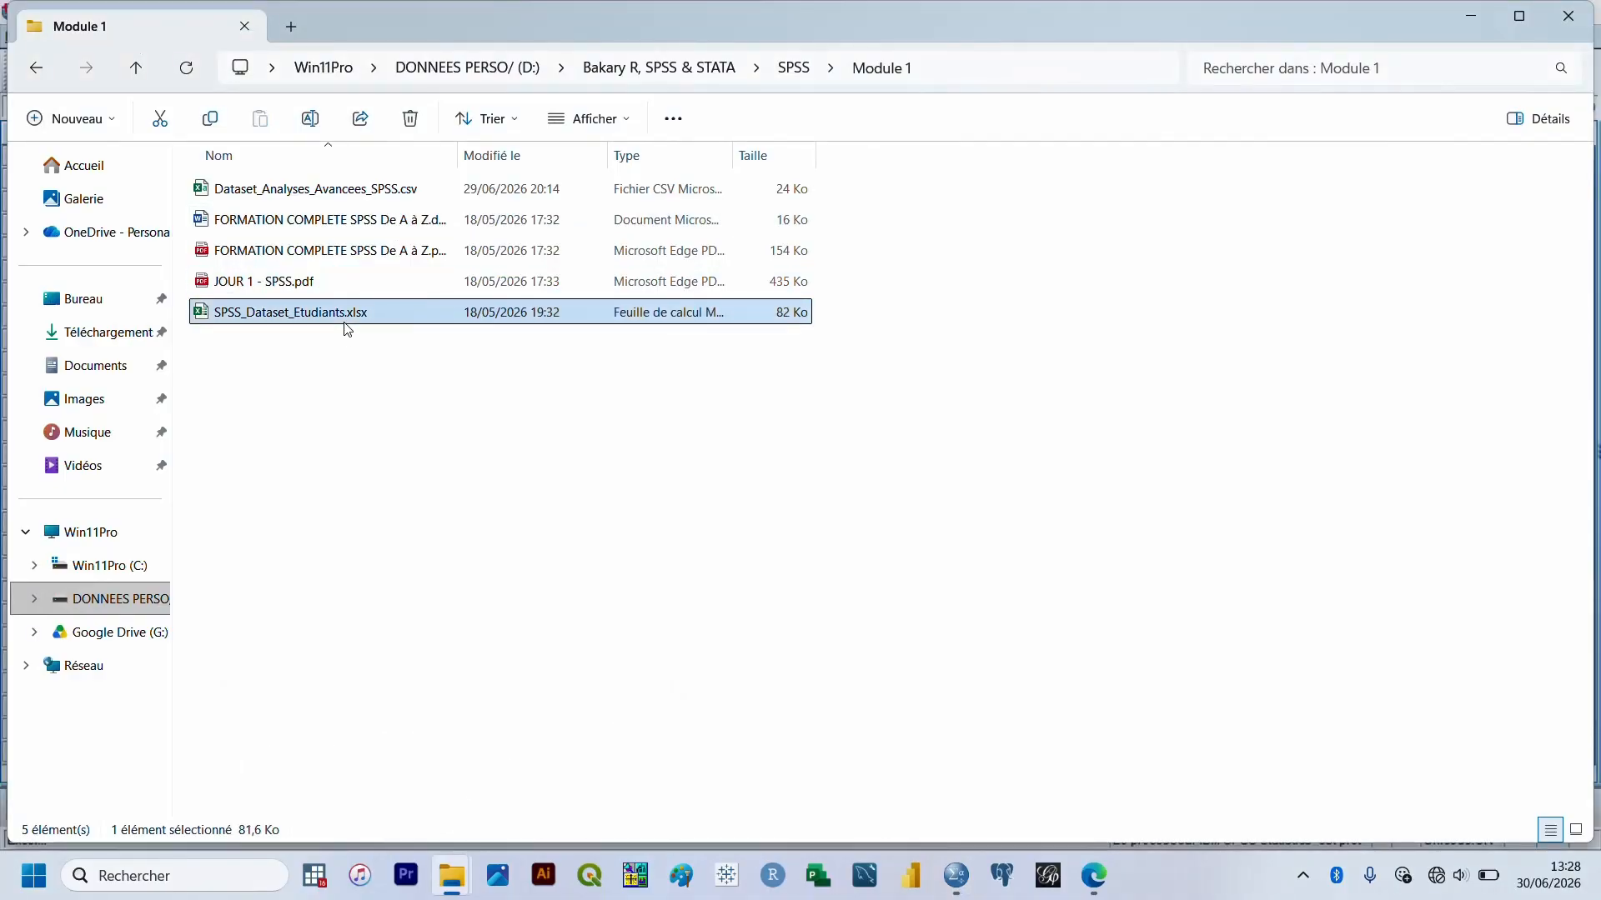
pyautogui.doubleClick(347, 329)
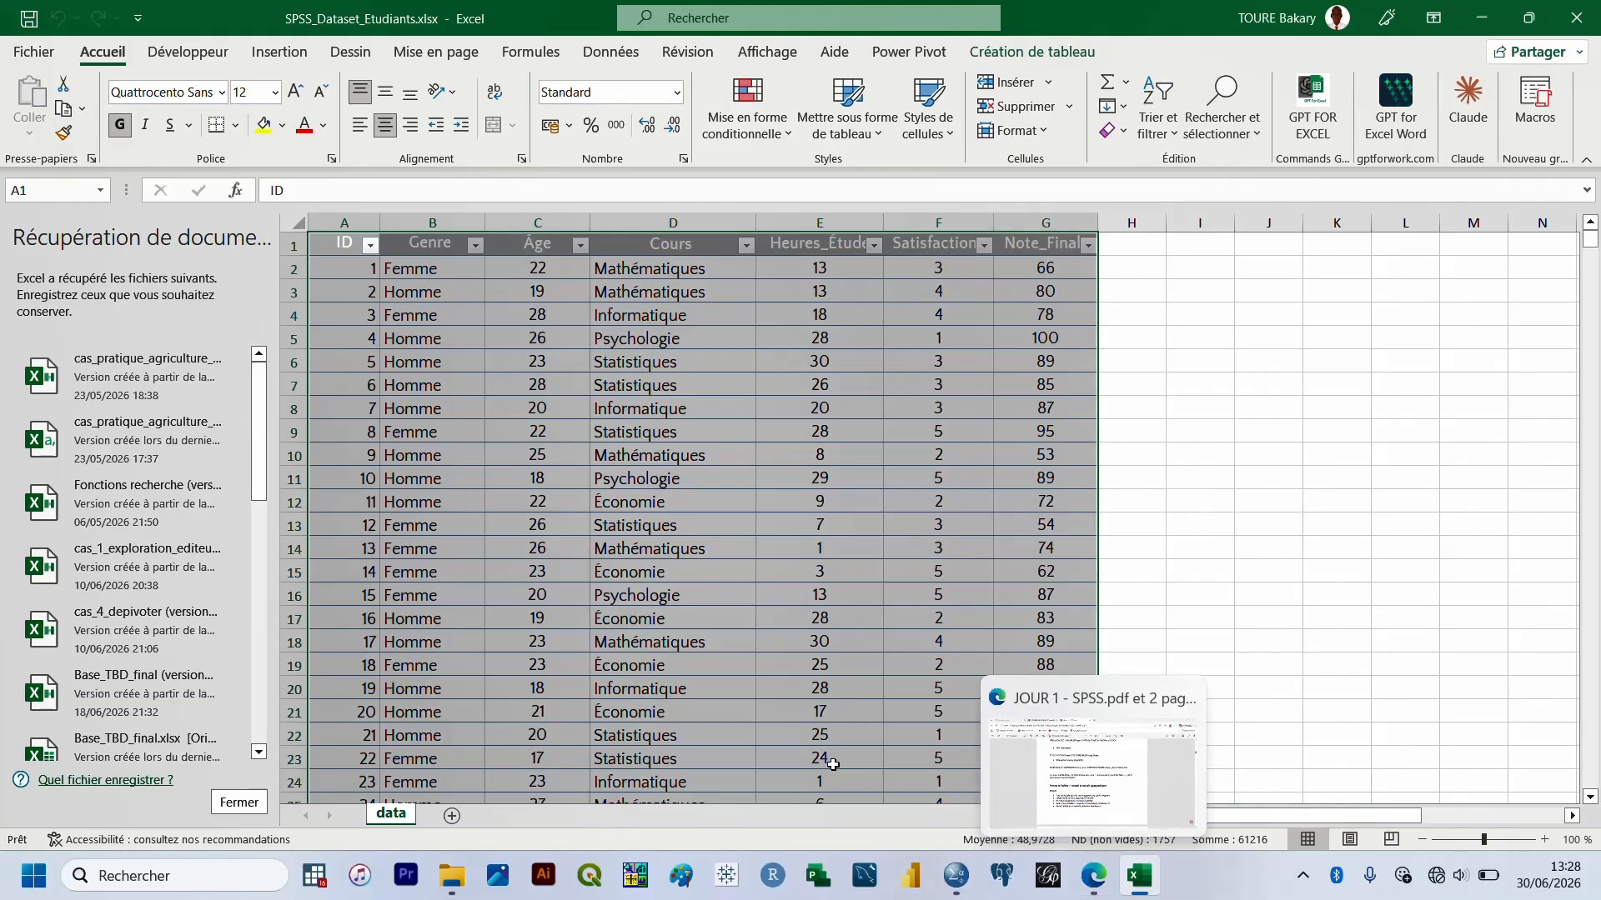
pyautogui.moveTo(956, 890)
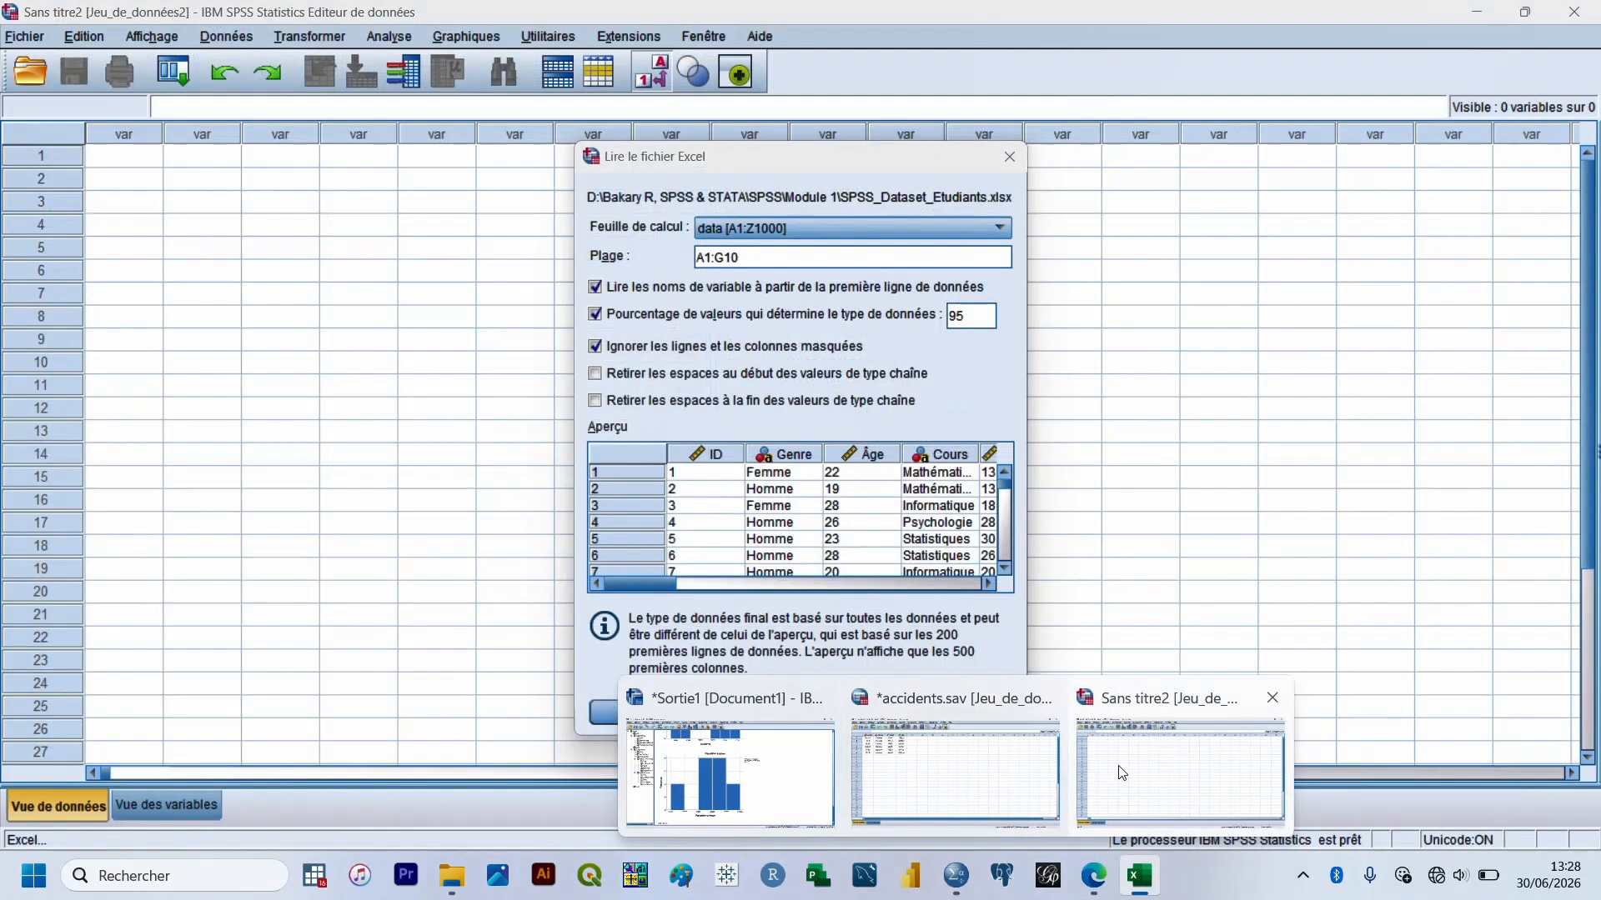
pyautogui.click(1119, 766)
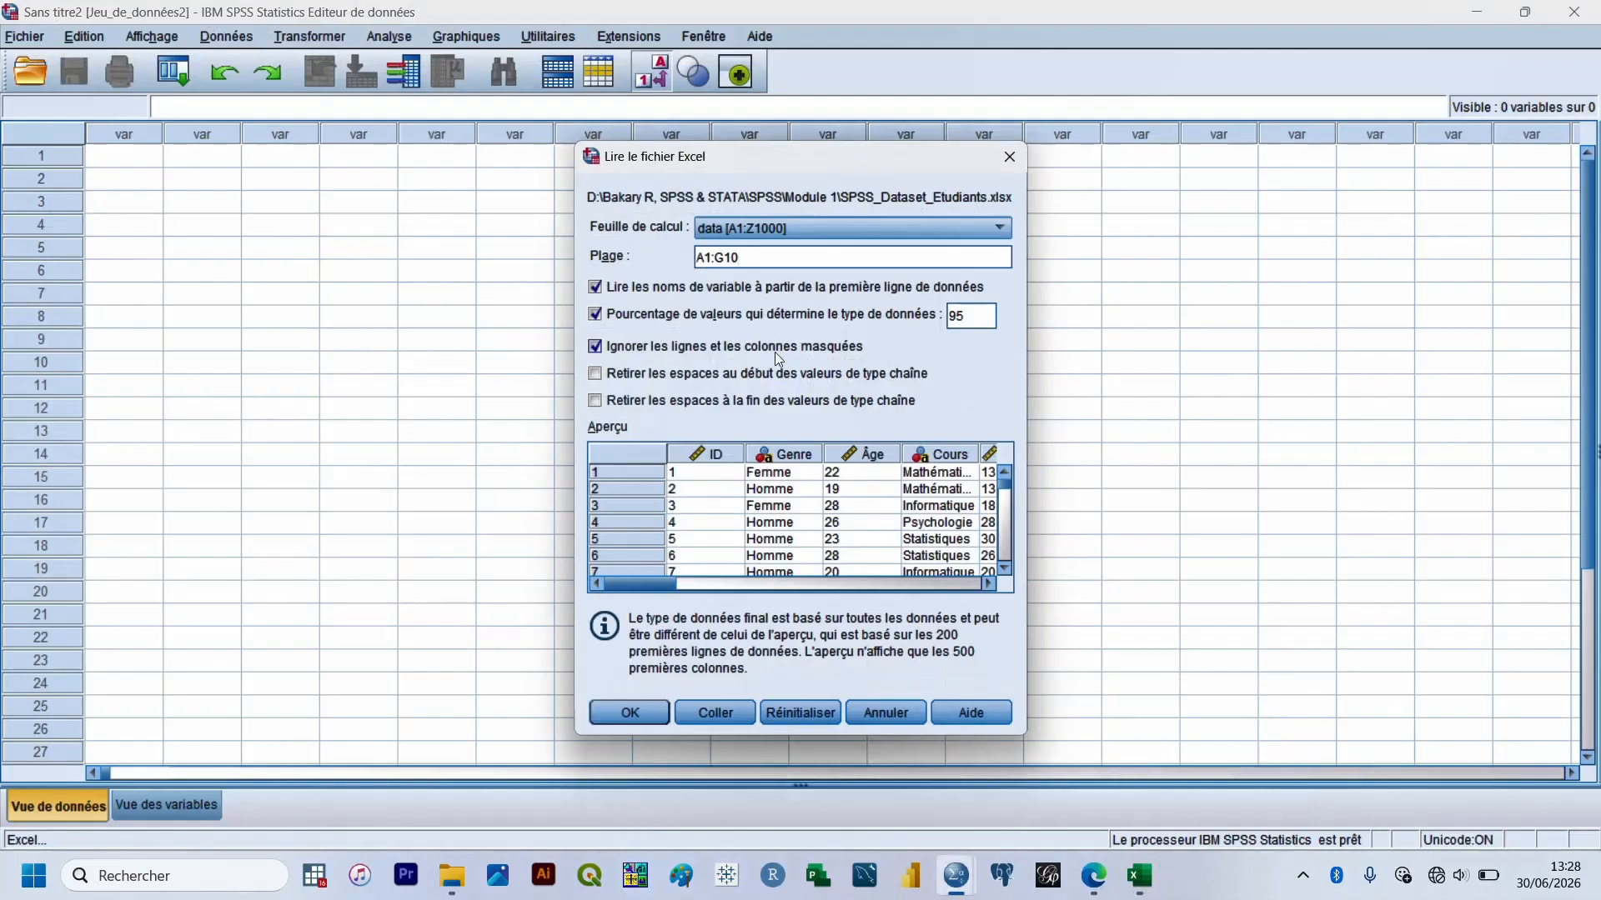
pyautogui.click(631, 714)
# Select rows 1 to 10 of the Excel sheet to compare them with the imported cases, and return to the SPSS data editor
pyautogui.moveTo(1139, 873)
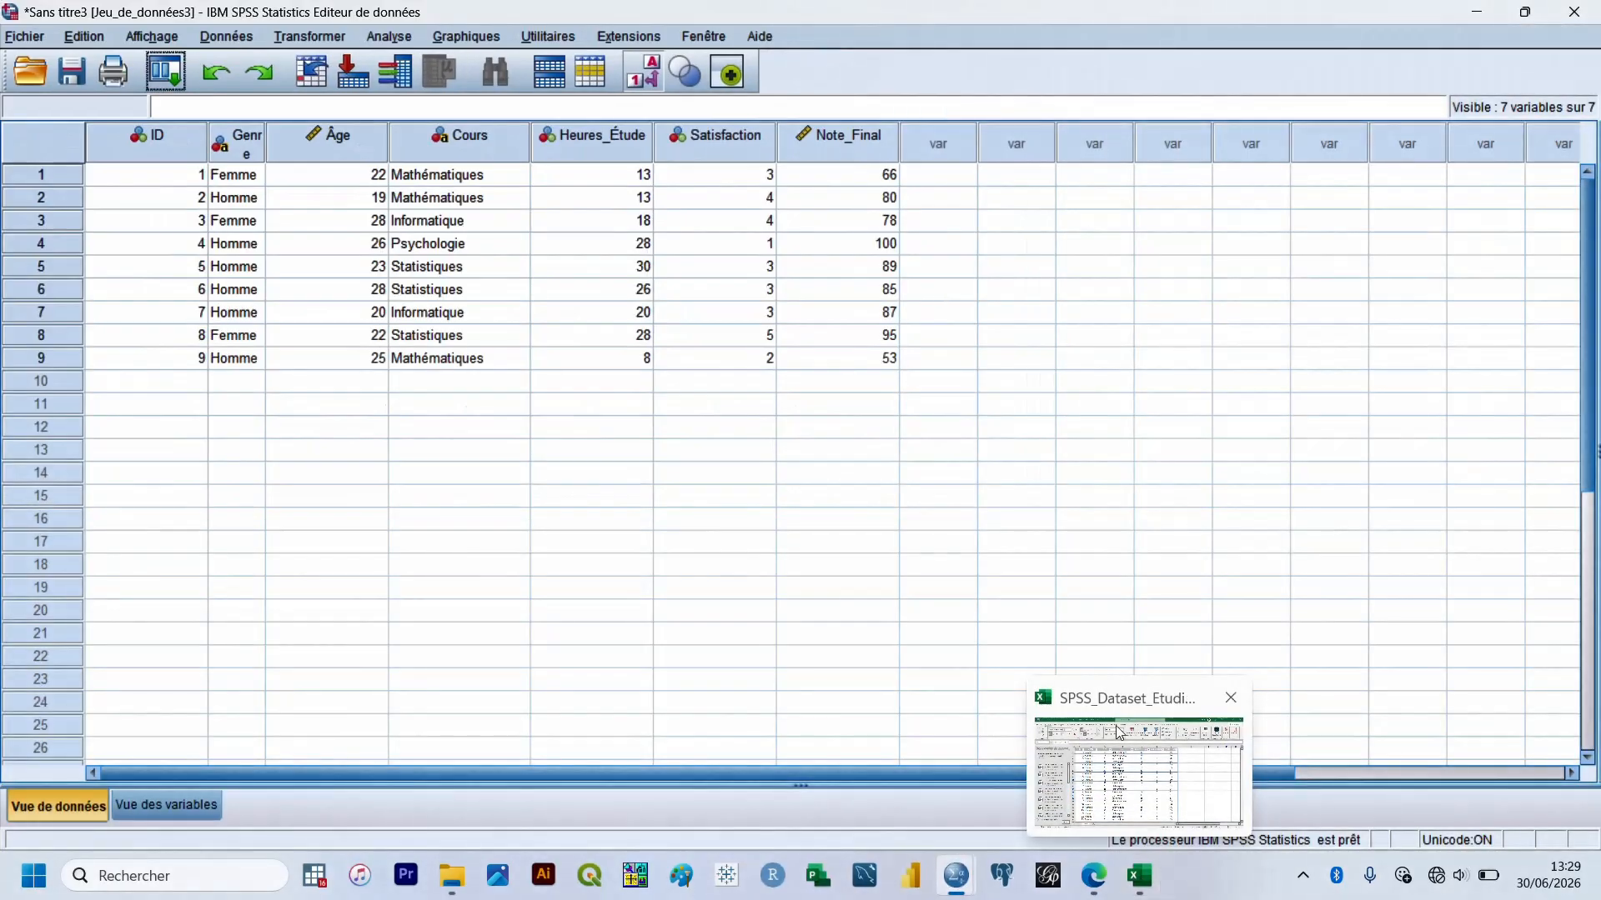
pyautogui.click(1119, 732)
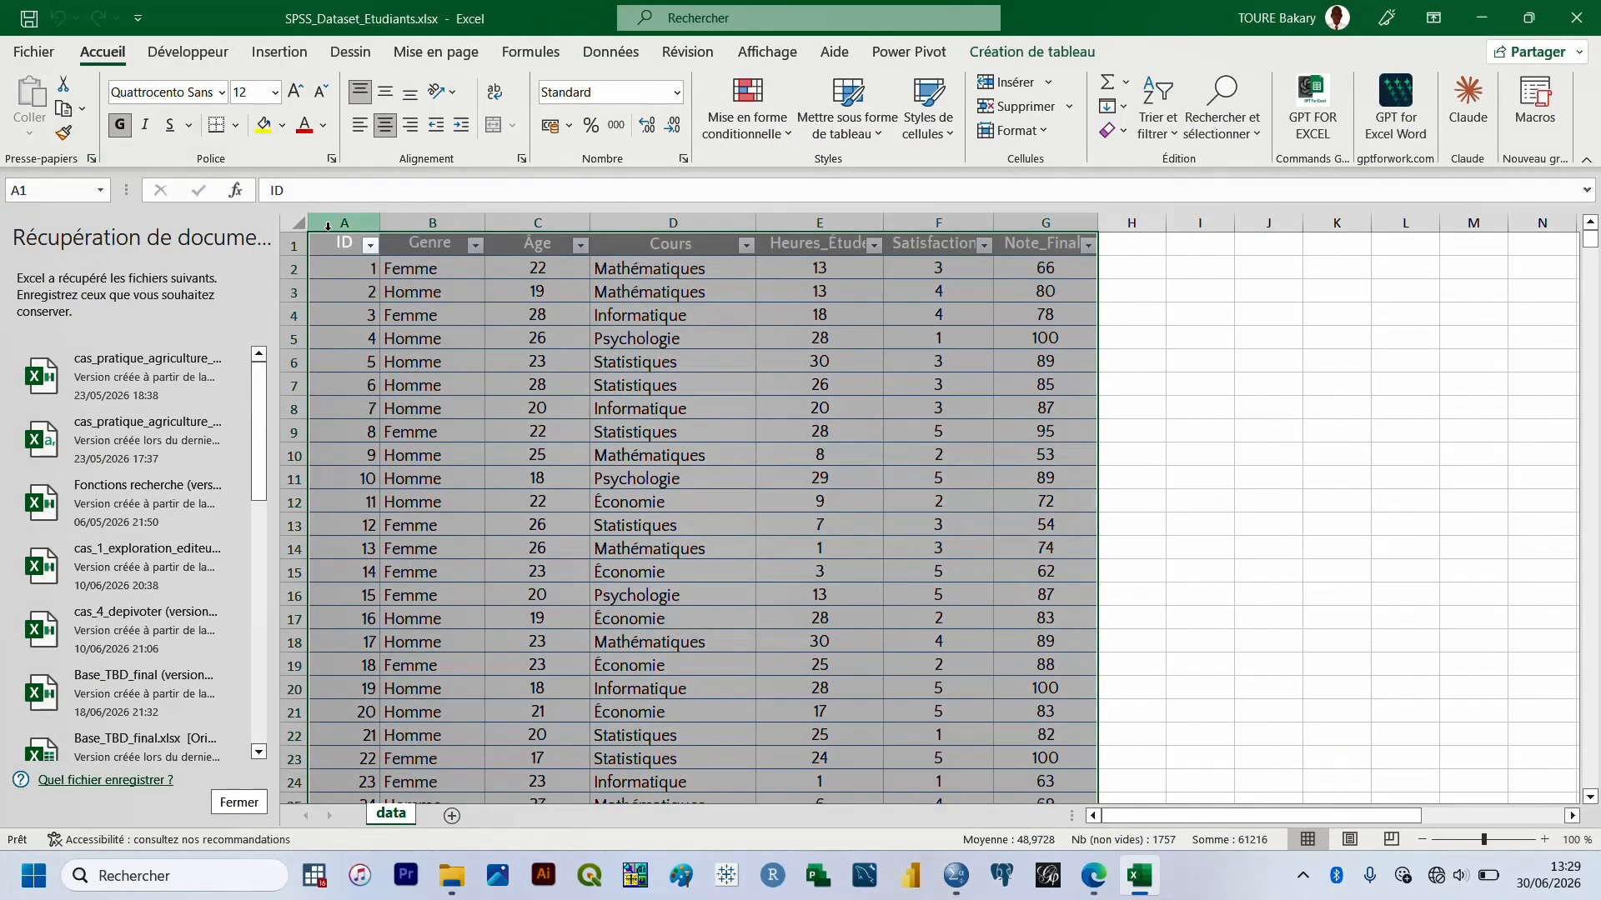
pyautogui.click(328, 225)
pyautogui.click(305, 244)
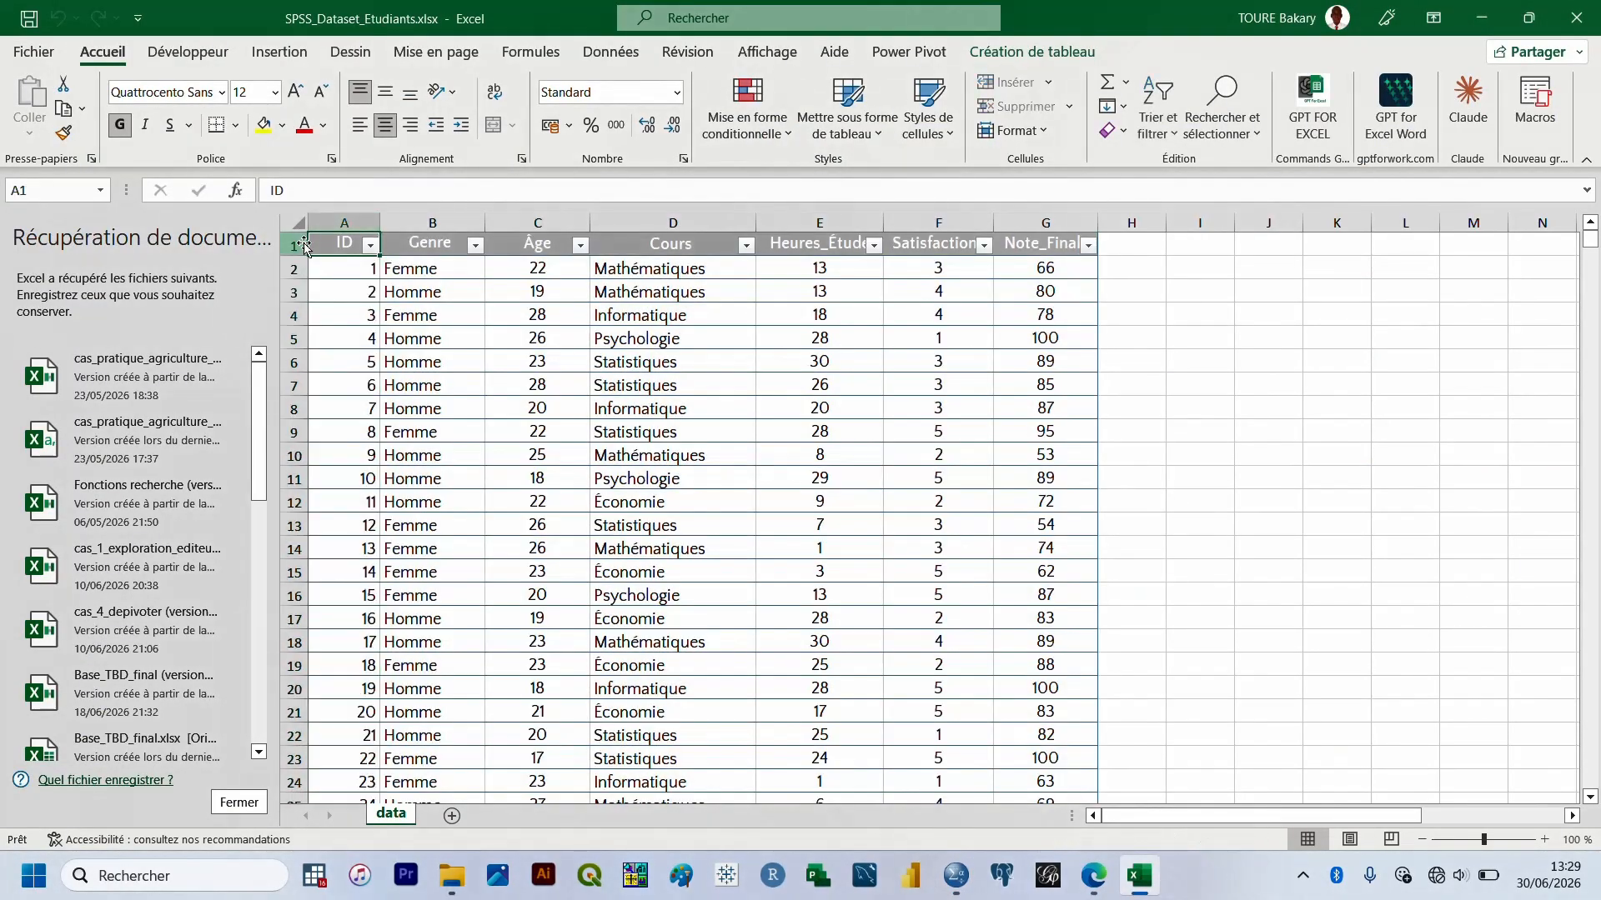
pyautogui.moveTo(305, 244); pyautogui.dragTo(370, 455)
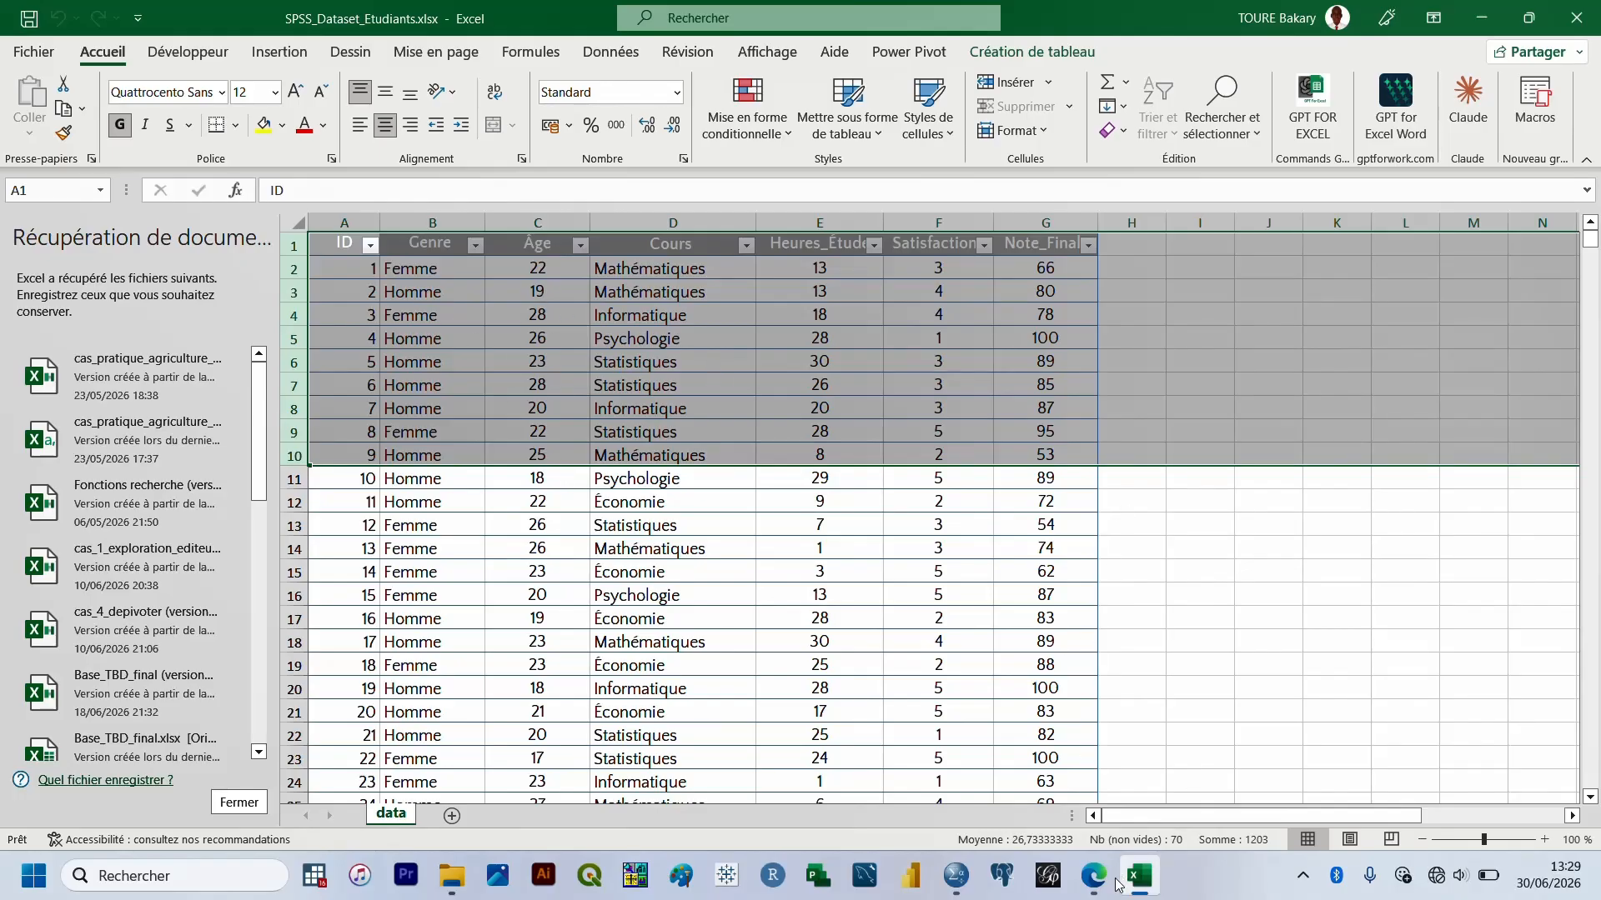
pyautogui.moveTo(956, 876)
pyautogui.click(1240, 753)
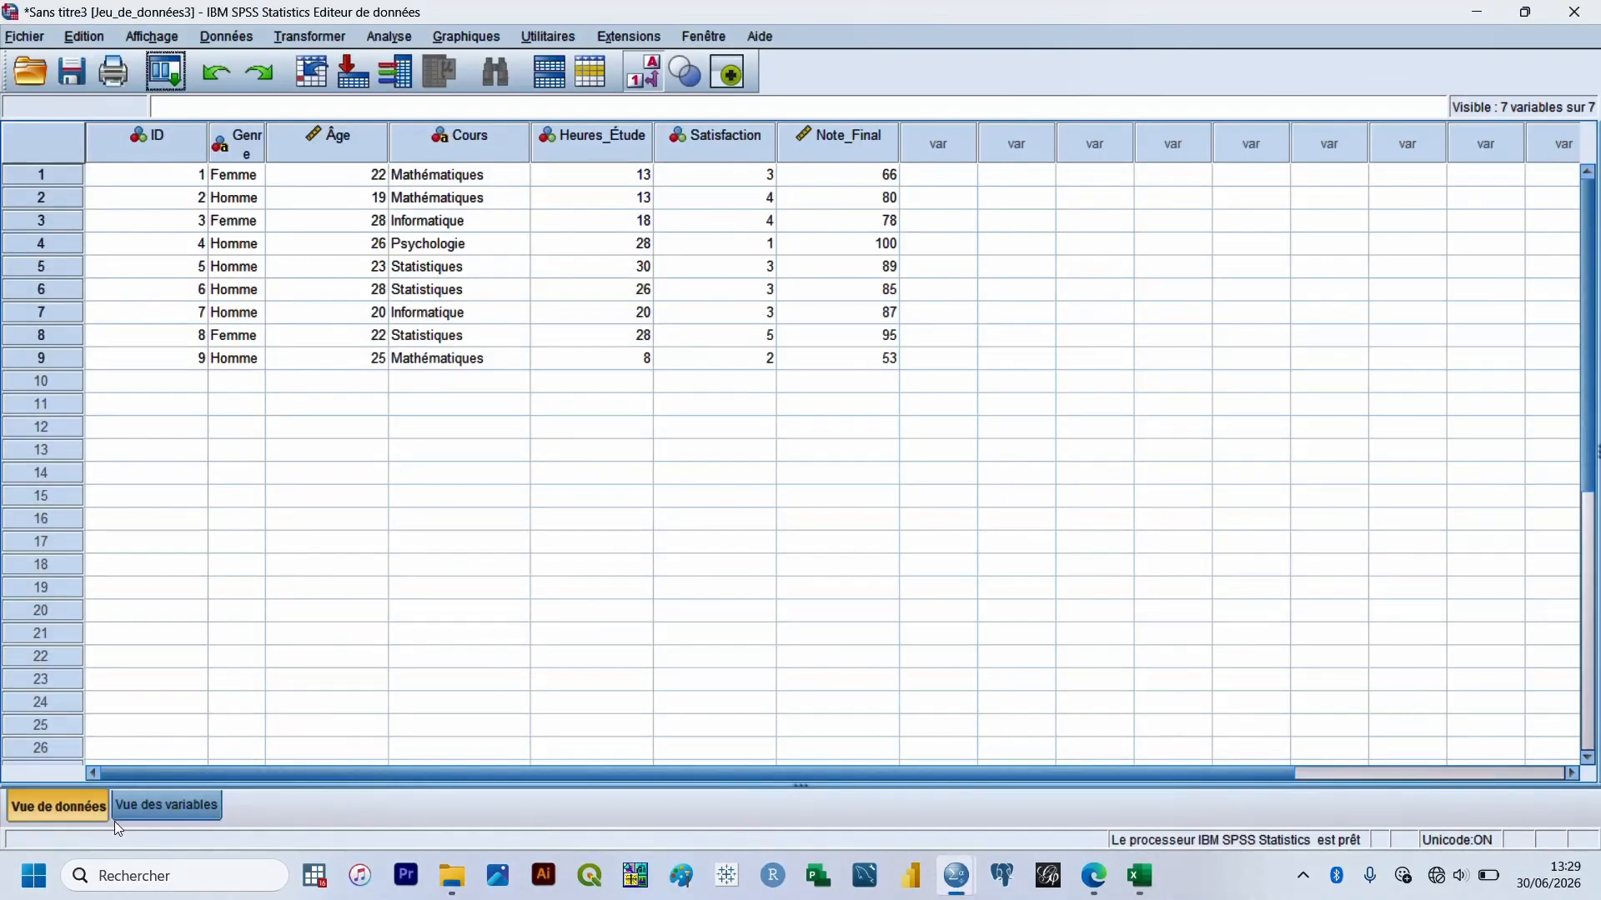
# Review the imported variables' definitions against the data values, ending in the variable view
pyautogui.click(154, 810)
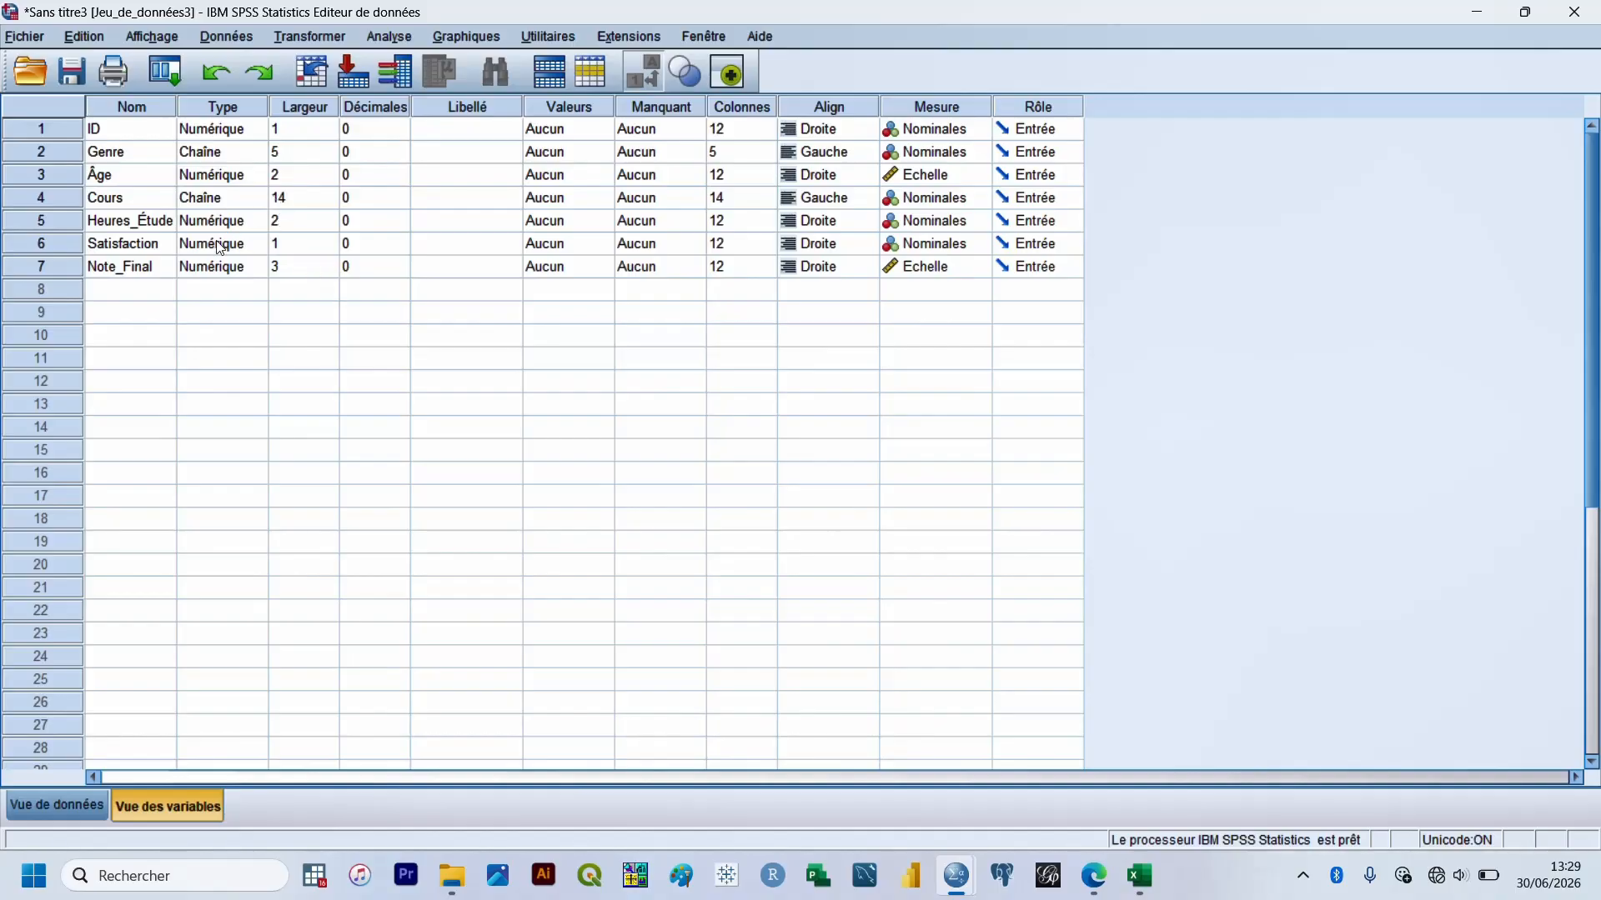
pyautogui.click(86, 803)
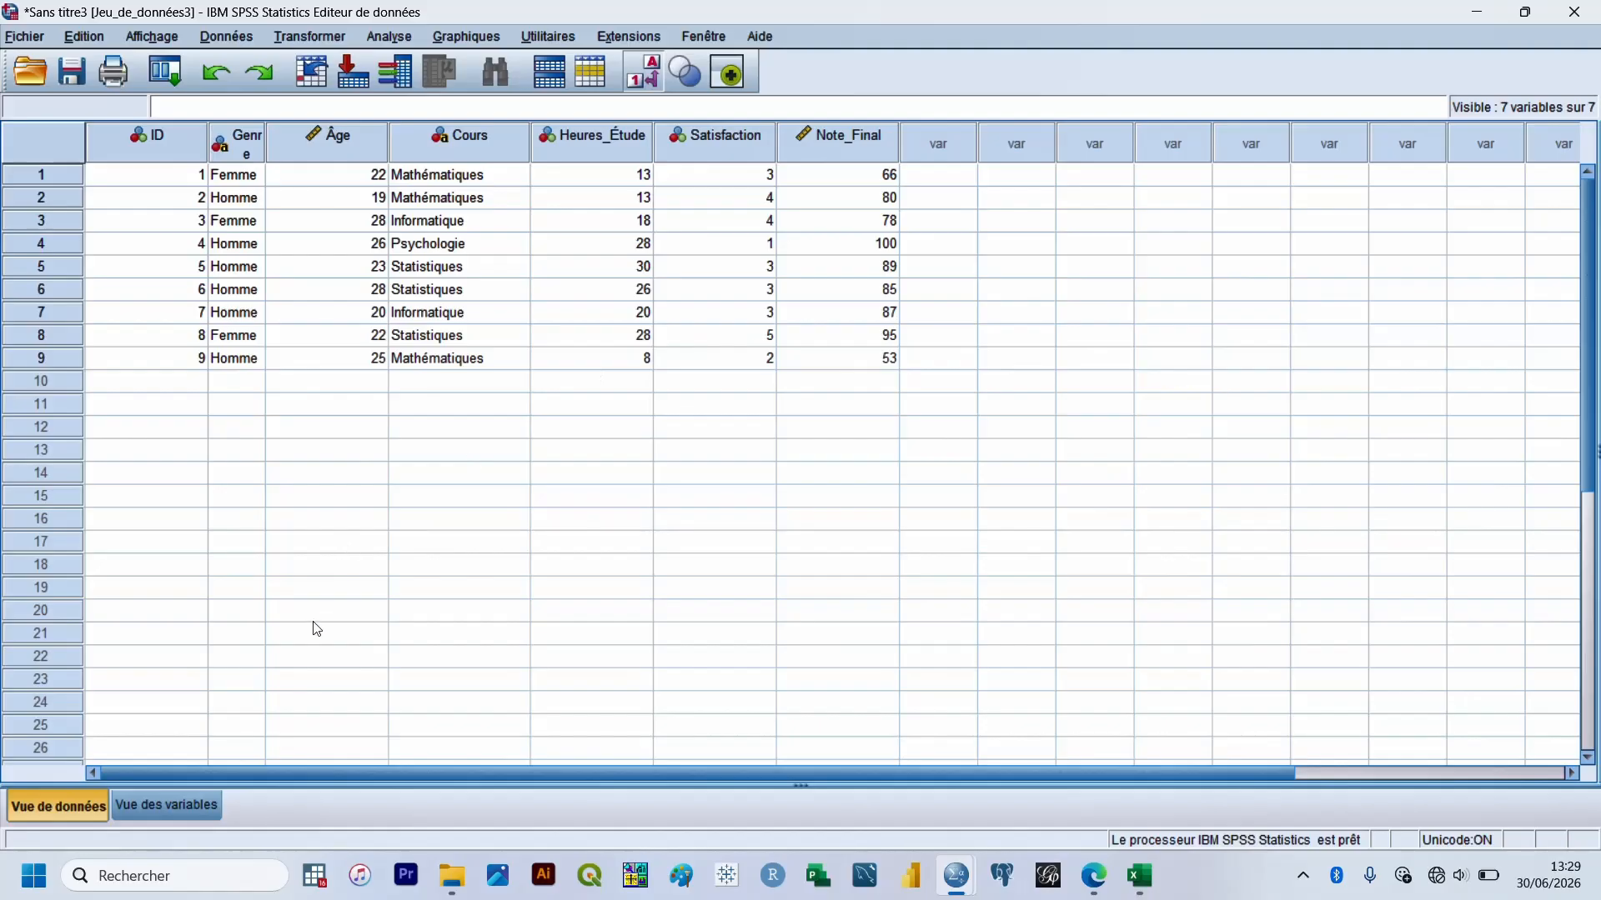
pyautogui.click(152, 805)
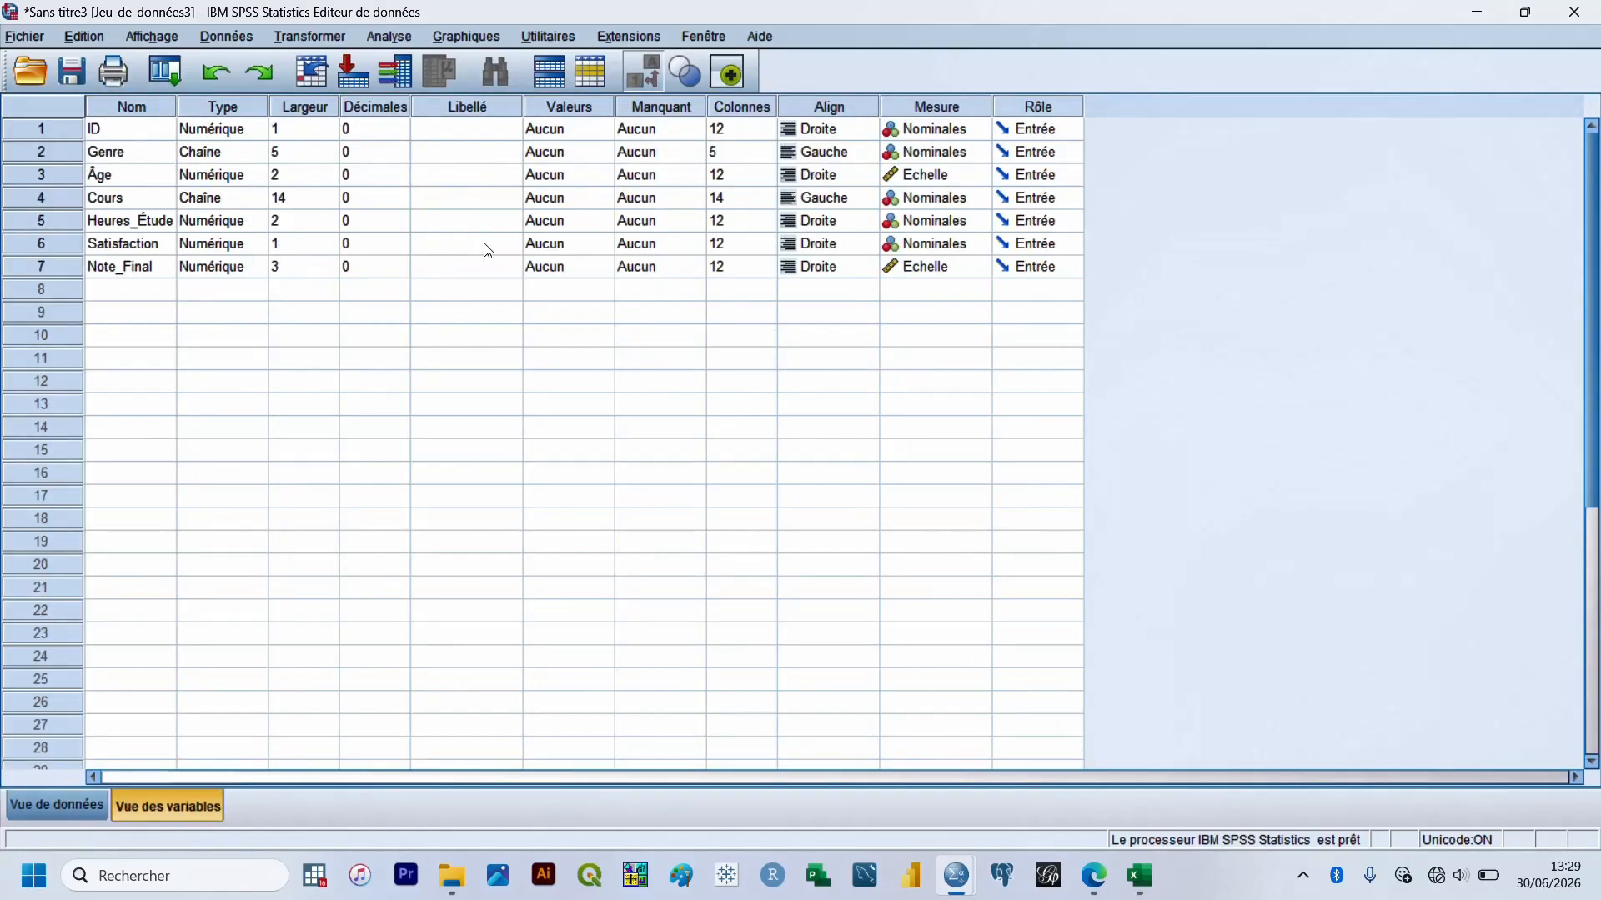
# Define value labels for the Satisfaction variable: 1 = Faible and 2 = Moyenne
pyautogui.click(555, 246)
pyautogui.click(601, 246)
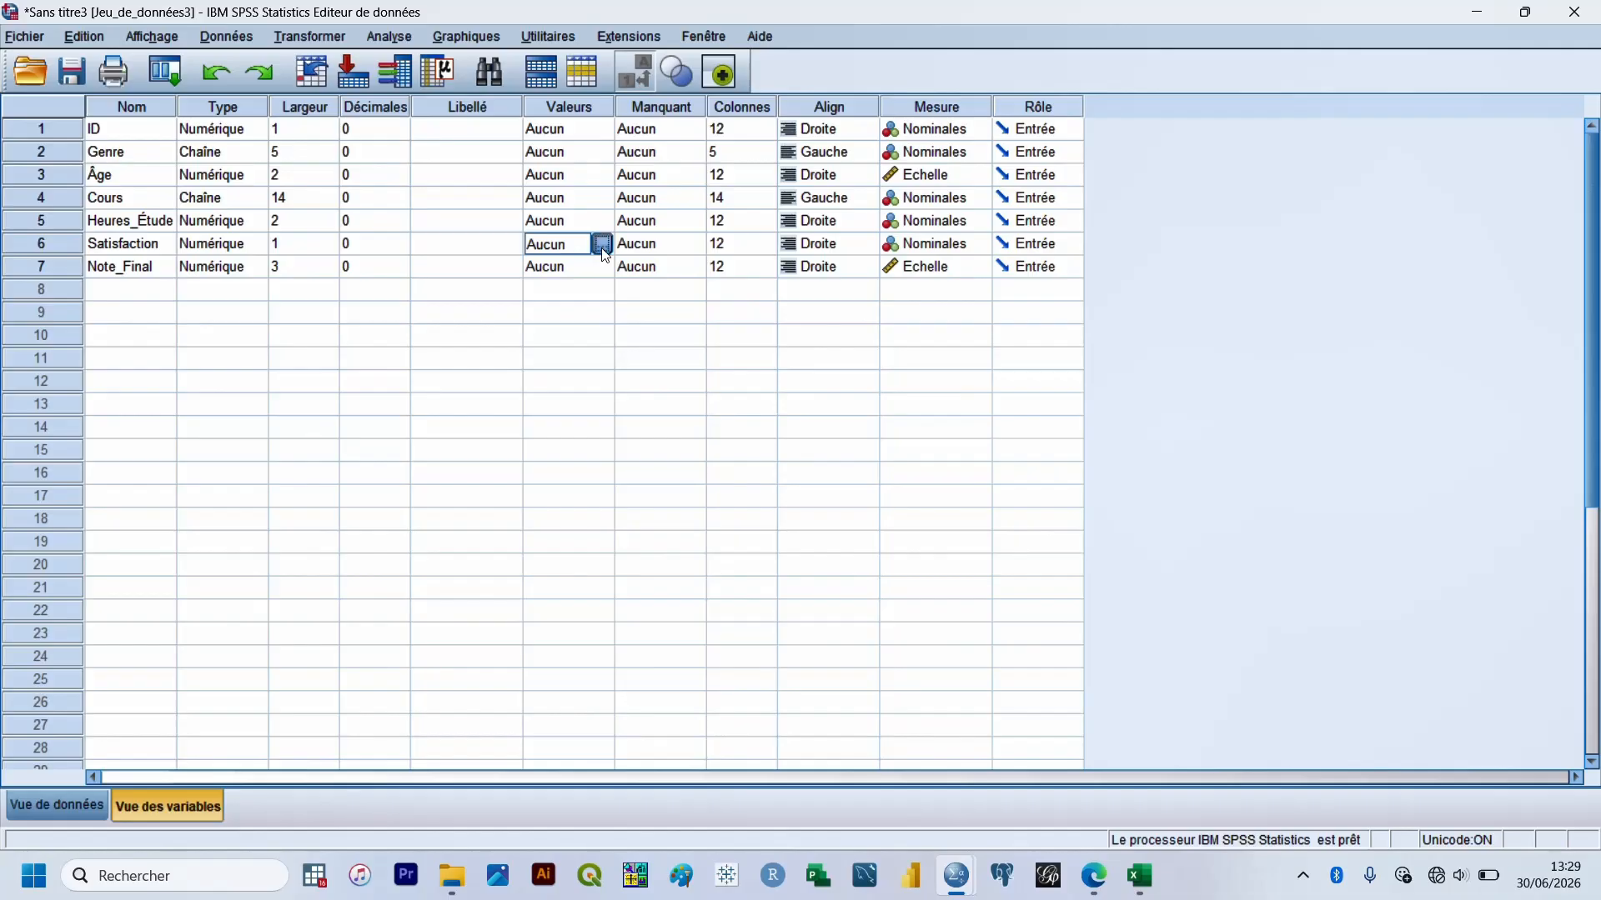
pyautogui.write('1')
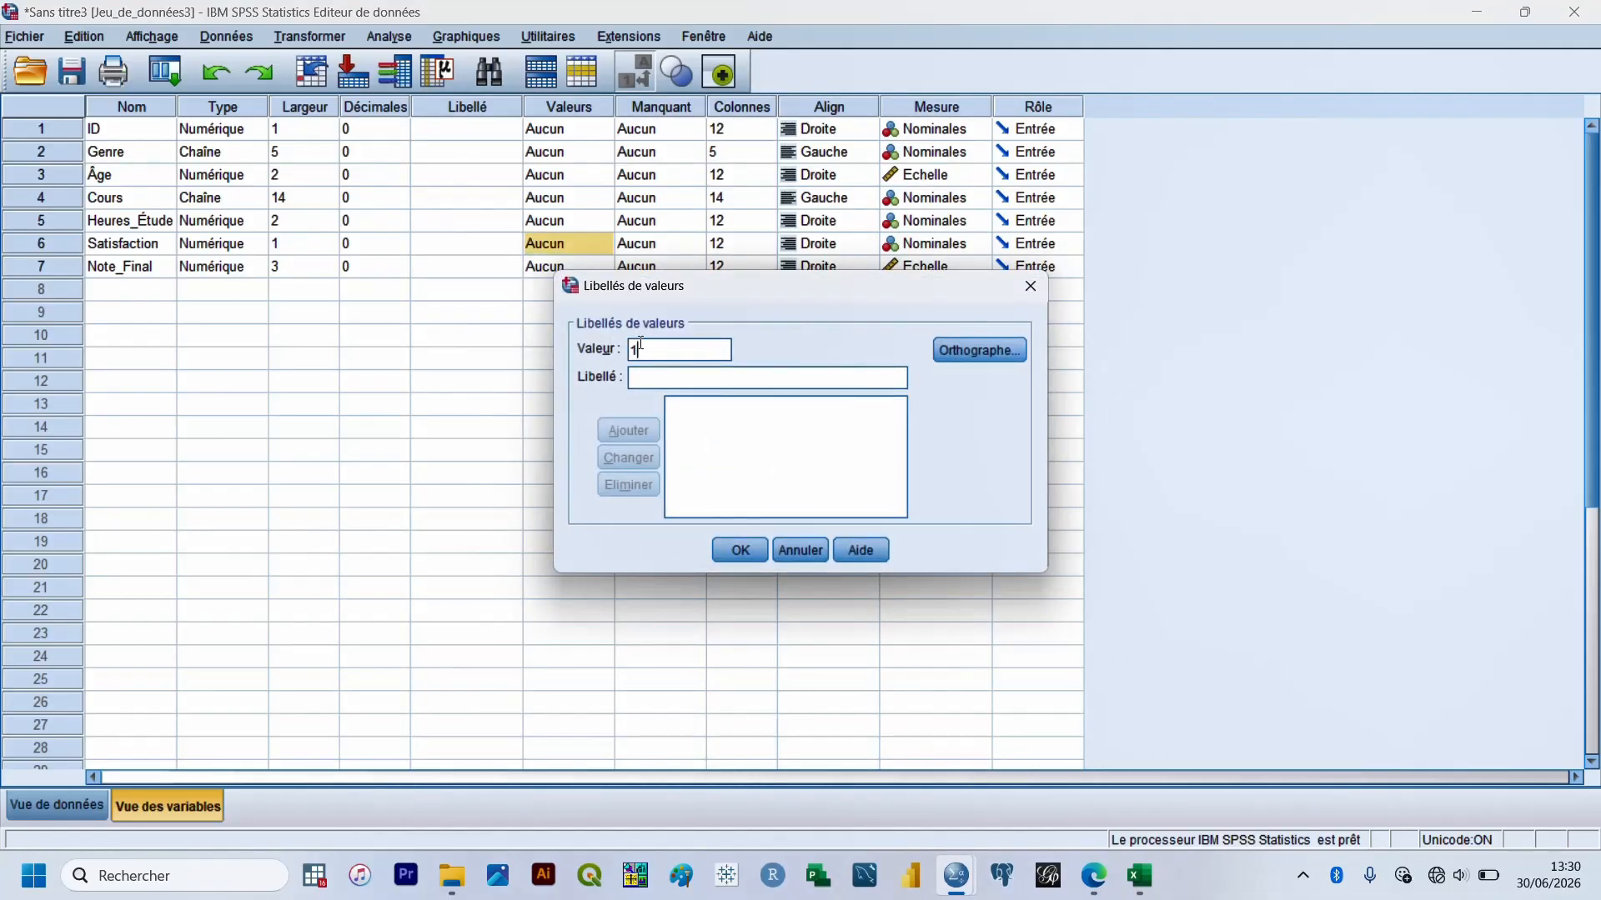
pyautogui.press('Tab')
pyautogui.write('Faible')
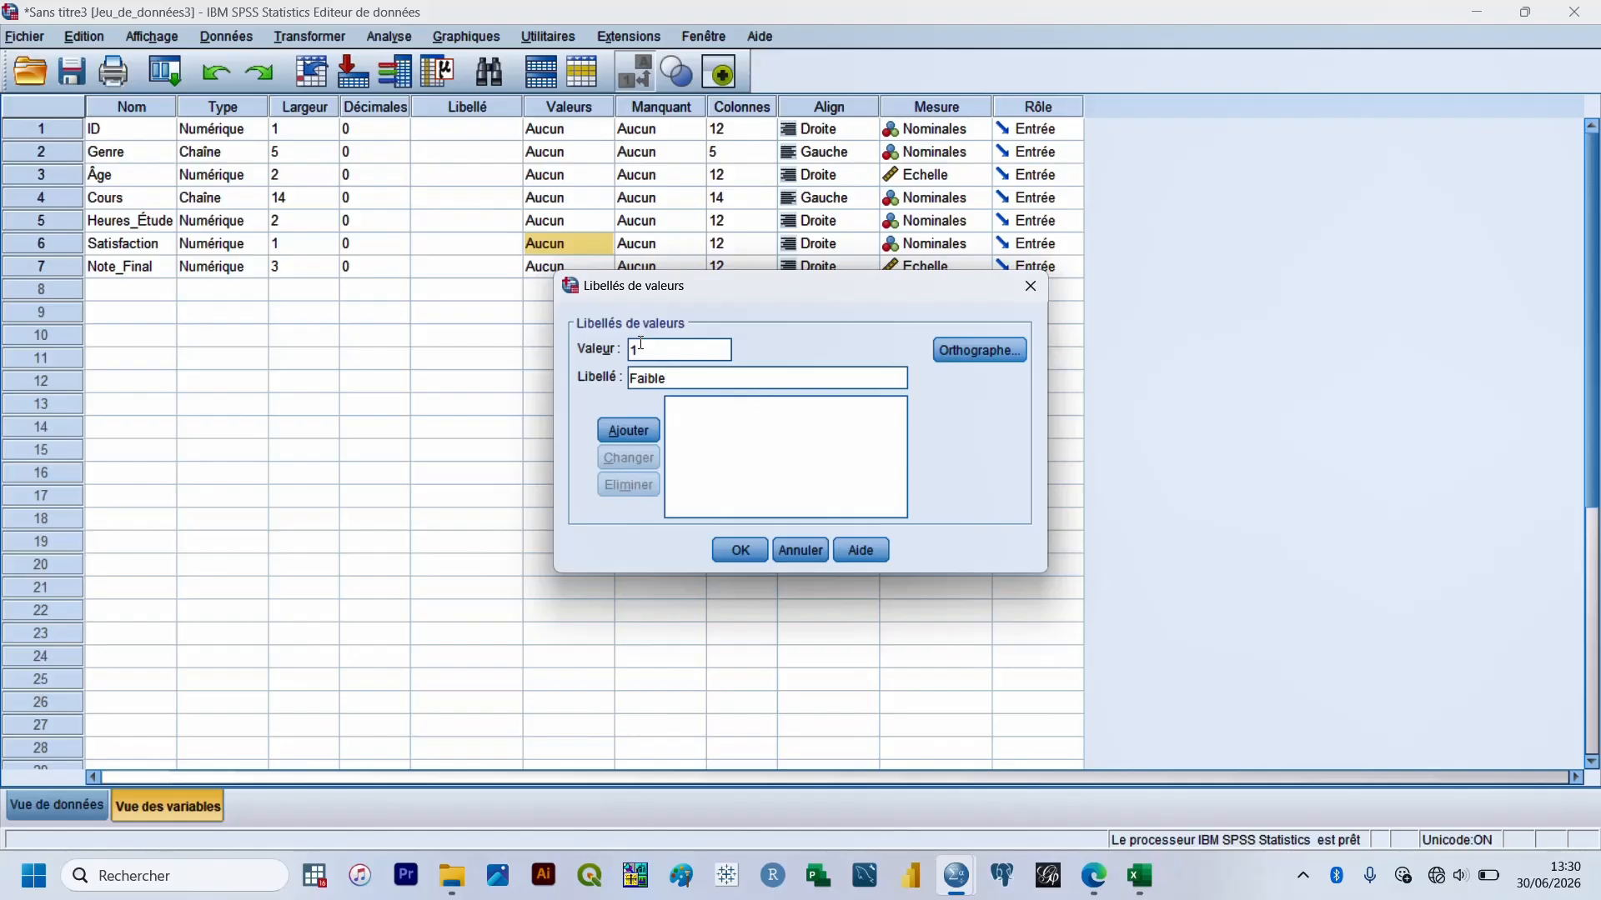
pyautogui.click(629, 432)
pyautogui.write('2')
pyautogui.press('Tab')
pyautogui.write('Moyenne')
pyautogui.click(629, 432)
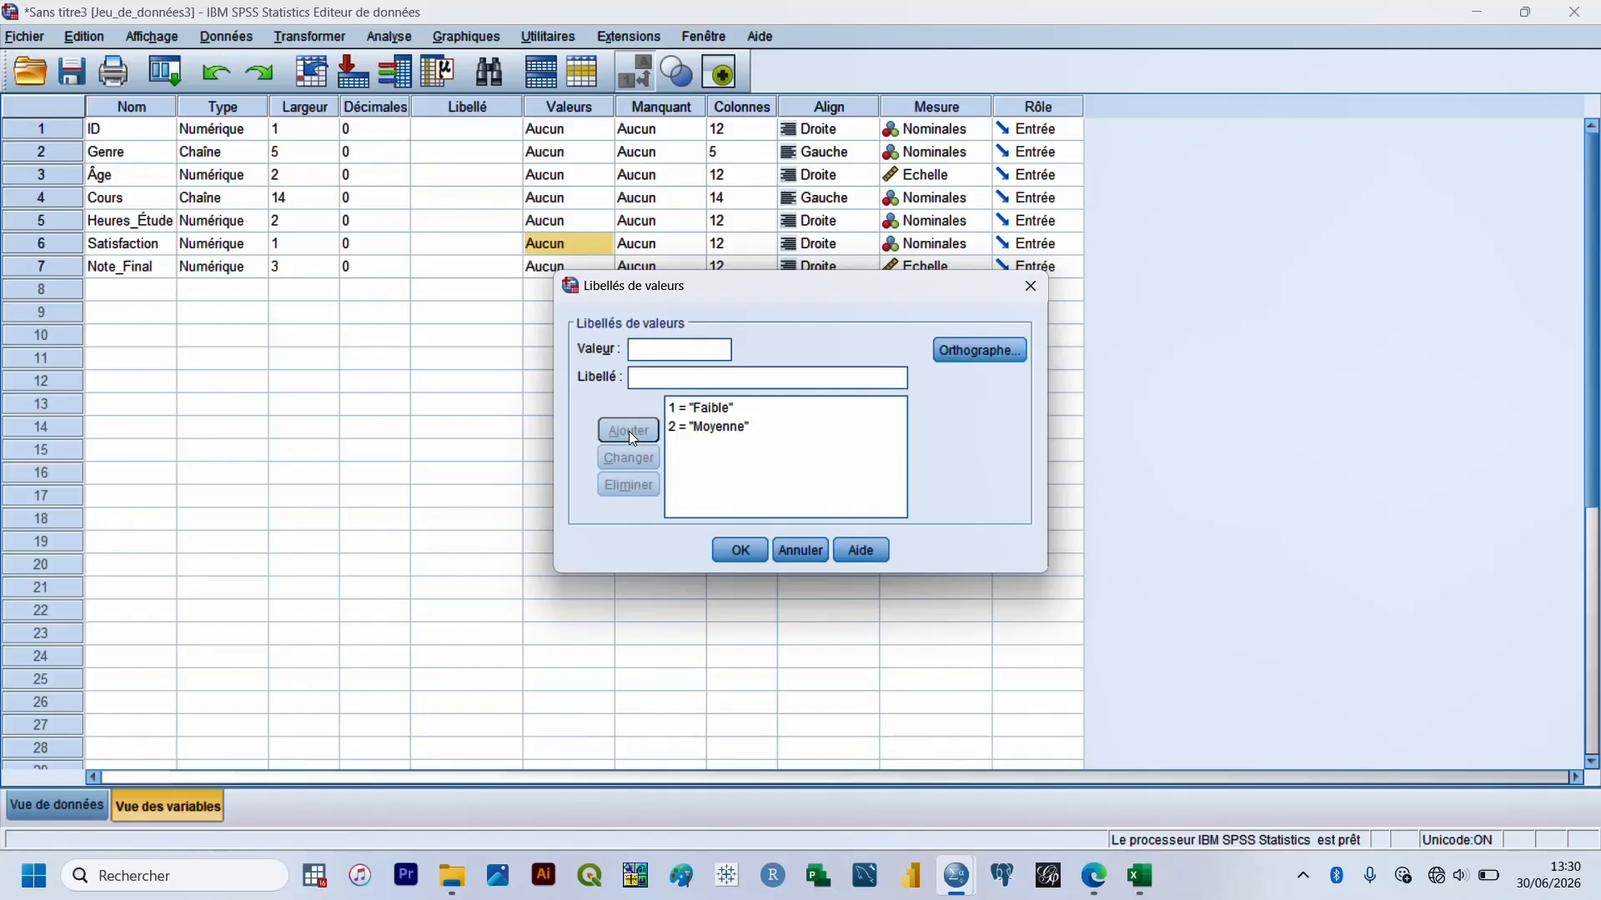
# Add the Satisfaction value labels 3 = Bonne, 4 = Très bonne and 5 = Excellente, and apply the set
pyautogui.write('3')
pyautogui.press('Tab')
pyautogui.write('Bonne')
pyautogui.click(629, 431)
pyautogui.write('4')
pyautogui.write('Très bonne')
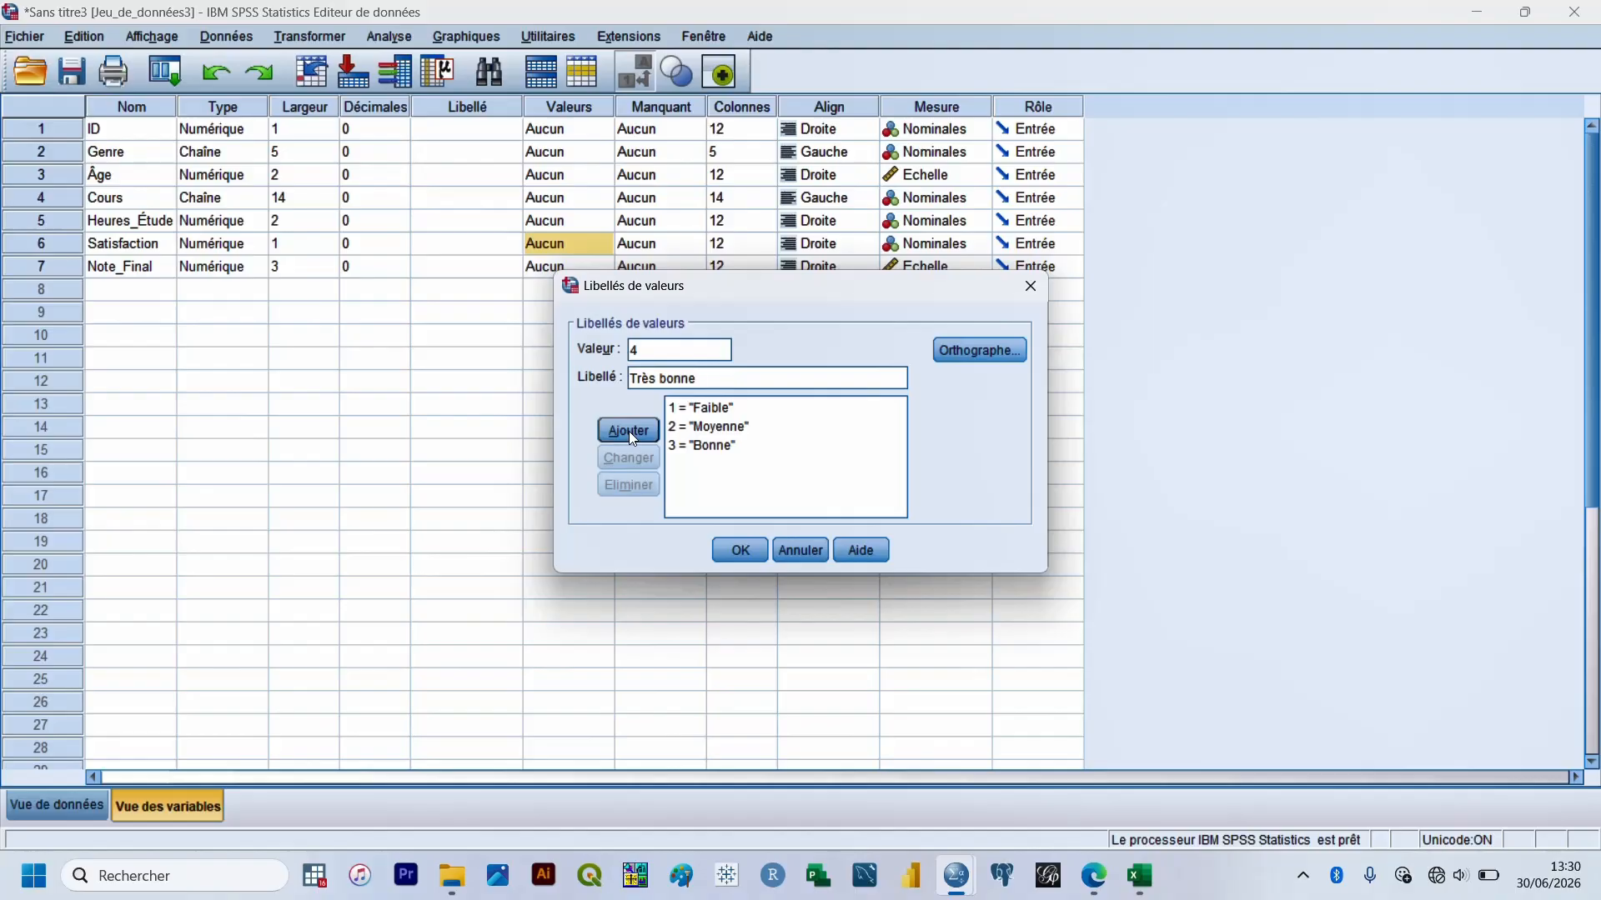
pyautogui.click(628, 432)
pyautogui.write('5')
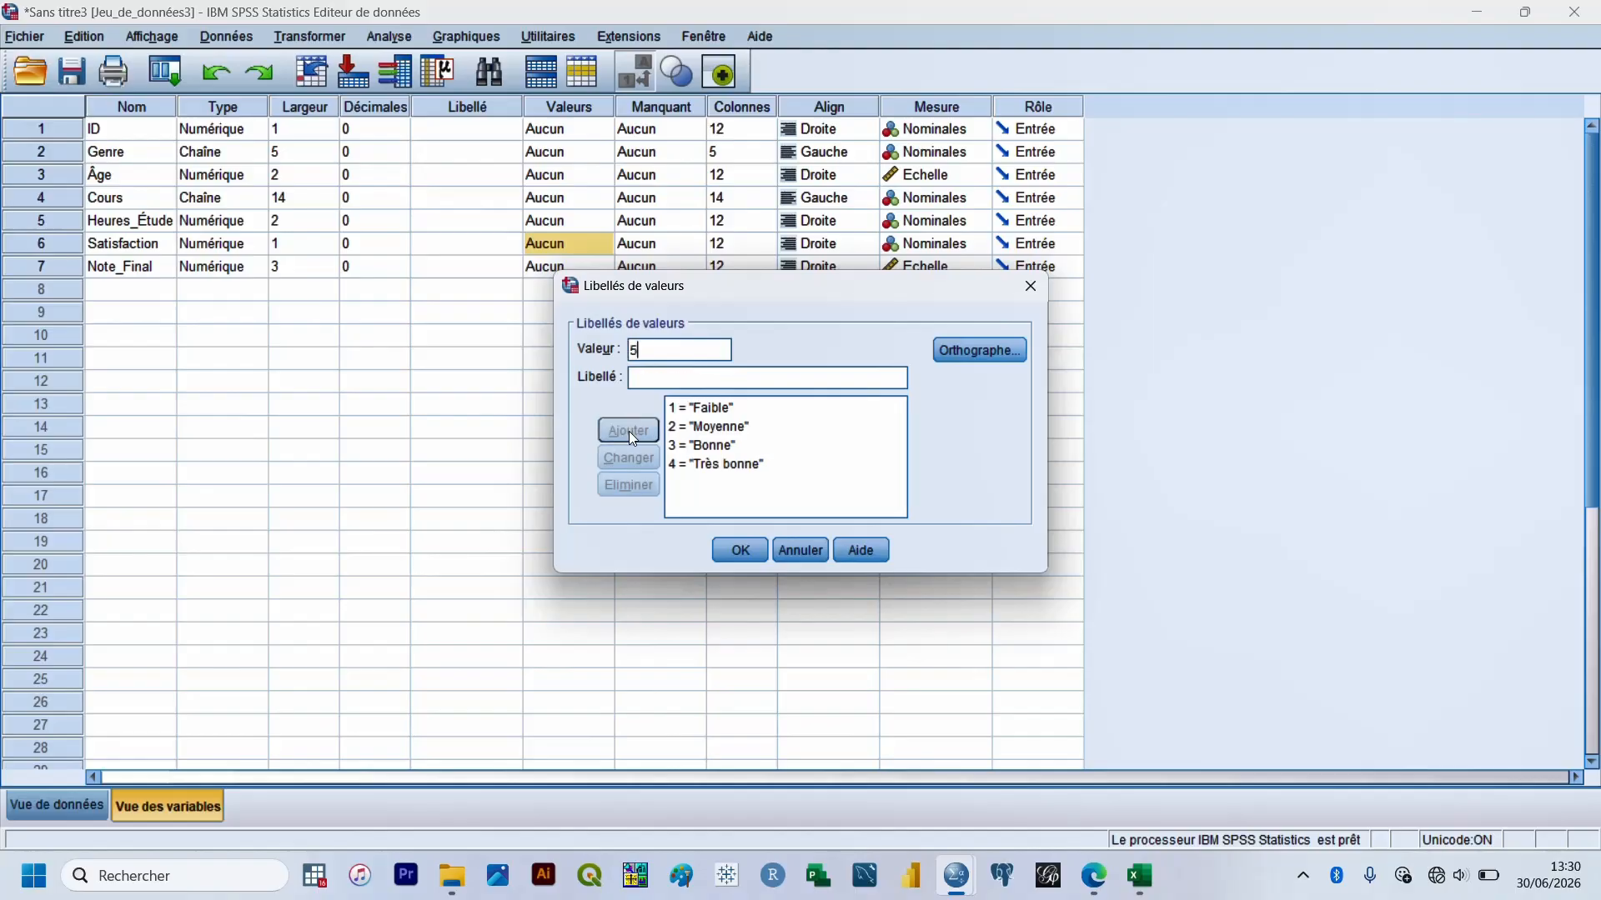
pyautogui.press('Tab')
pyautogui.write('Excellente')
pyautogui.click(637, 430)
pyautogui.click(728, 547)
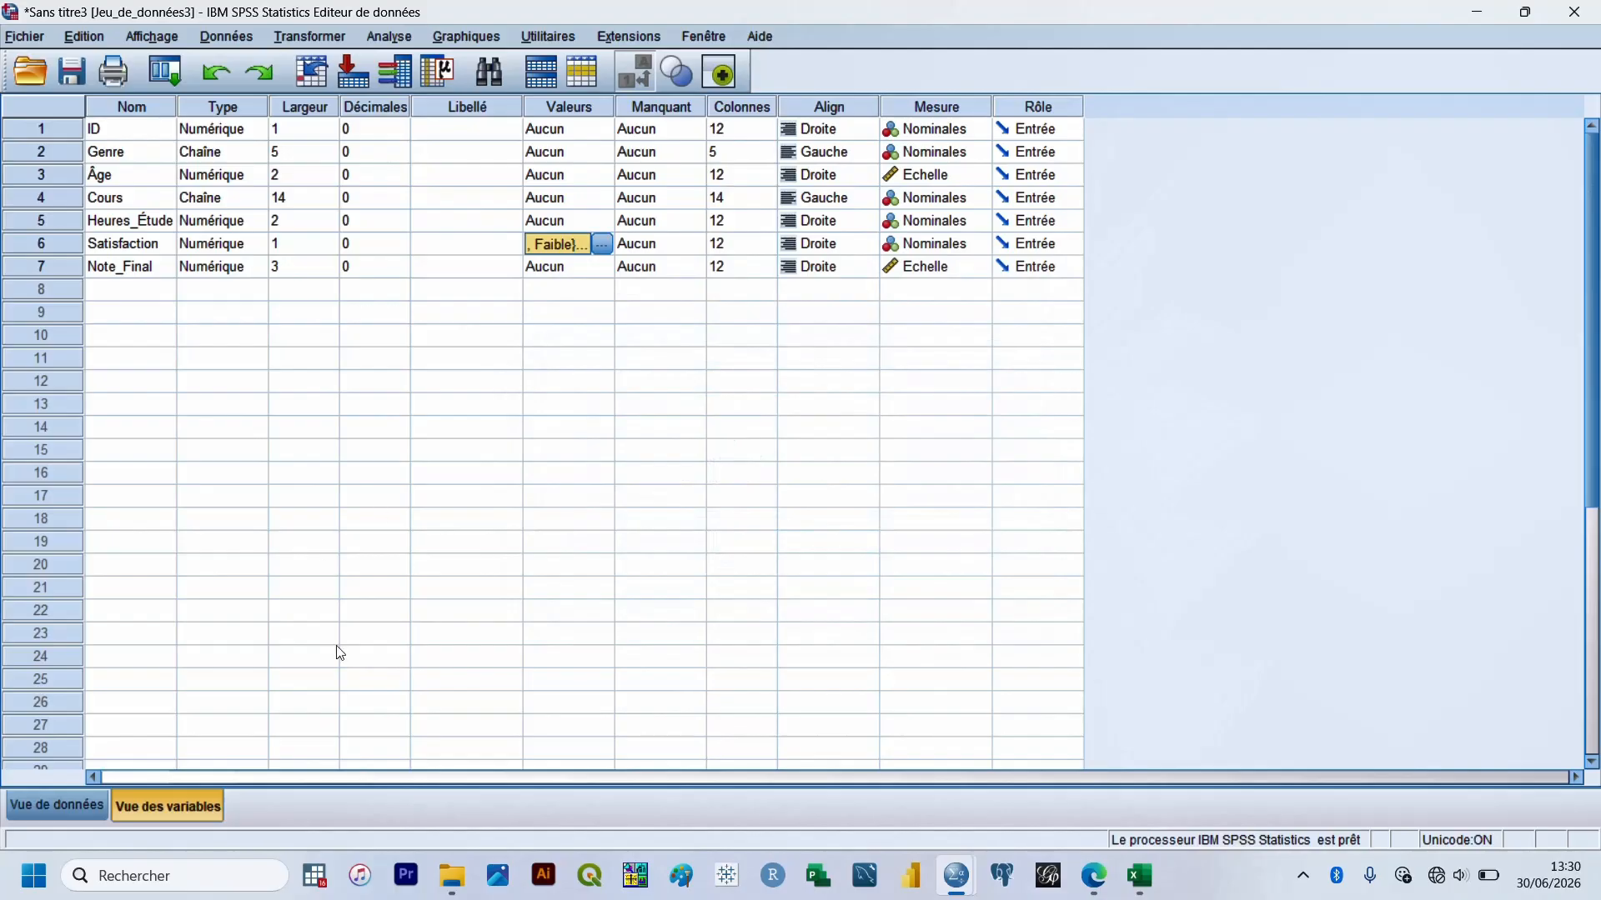
# Check how the Satisfaction labels display in the data view, and return to the variable view
pyautogui.click(64, 808)
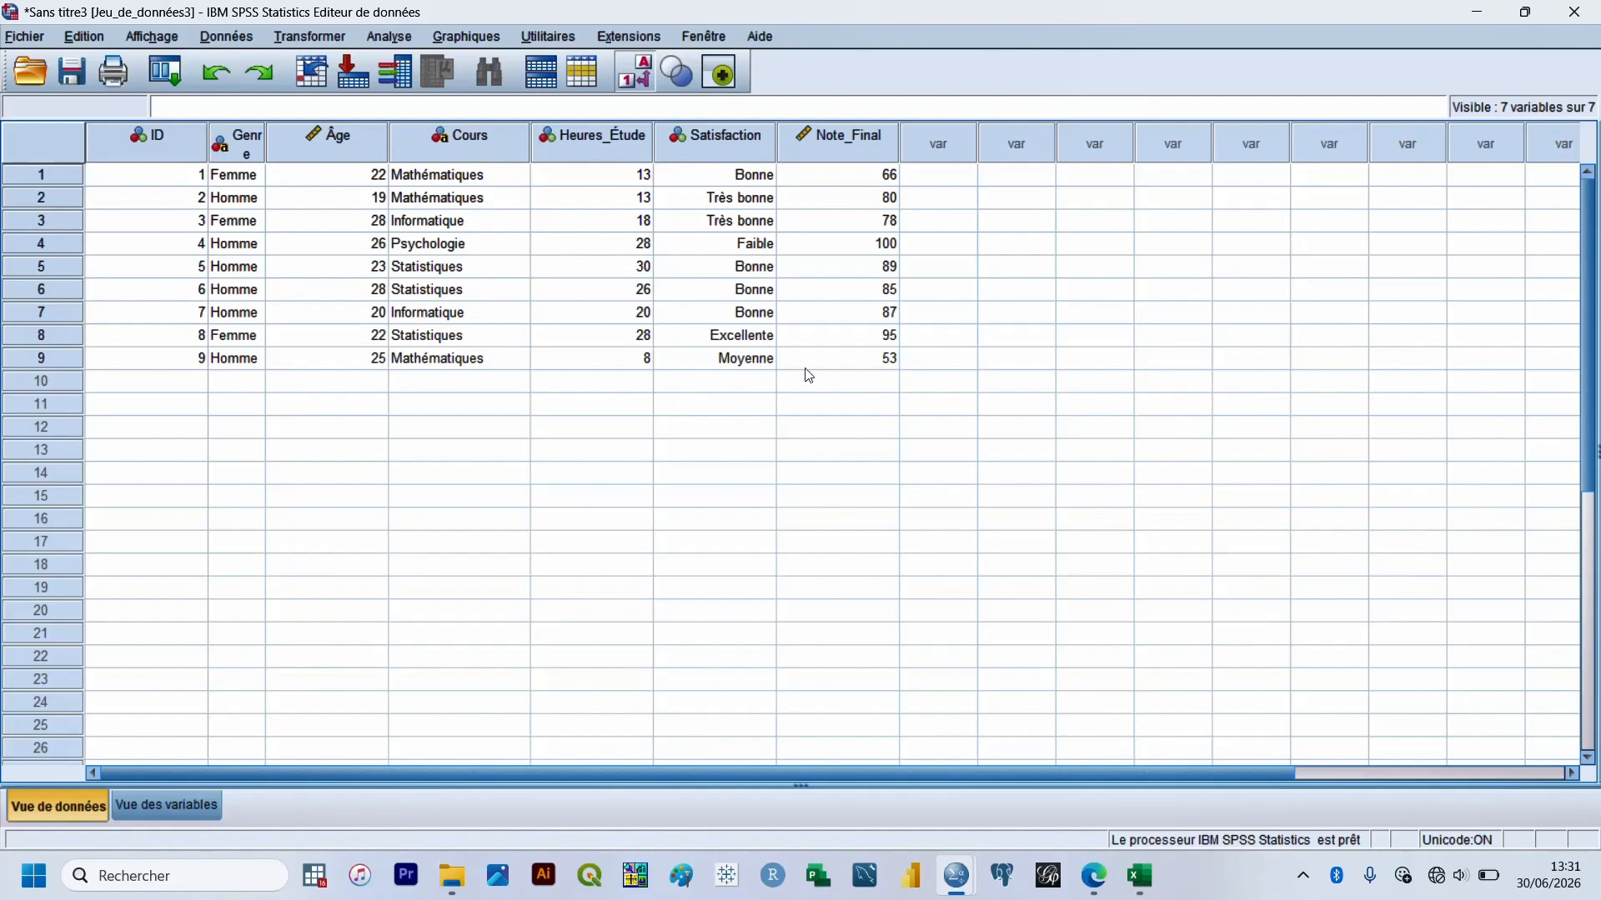
pyautogui.click(179, 804)
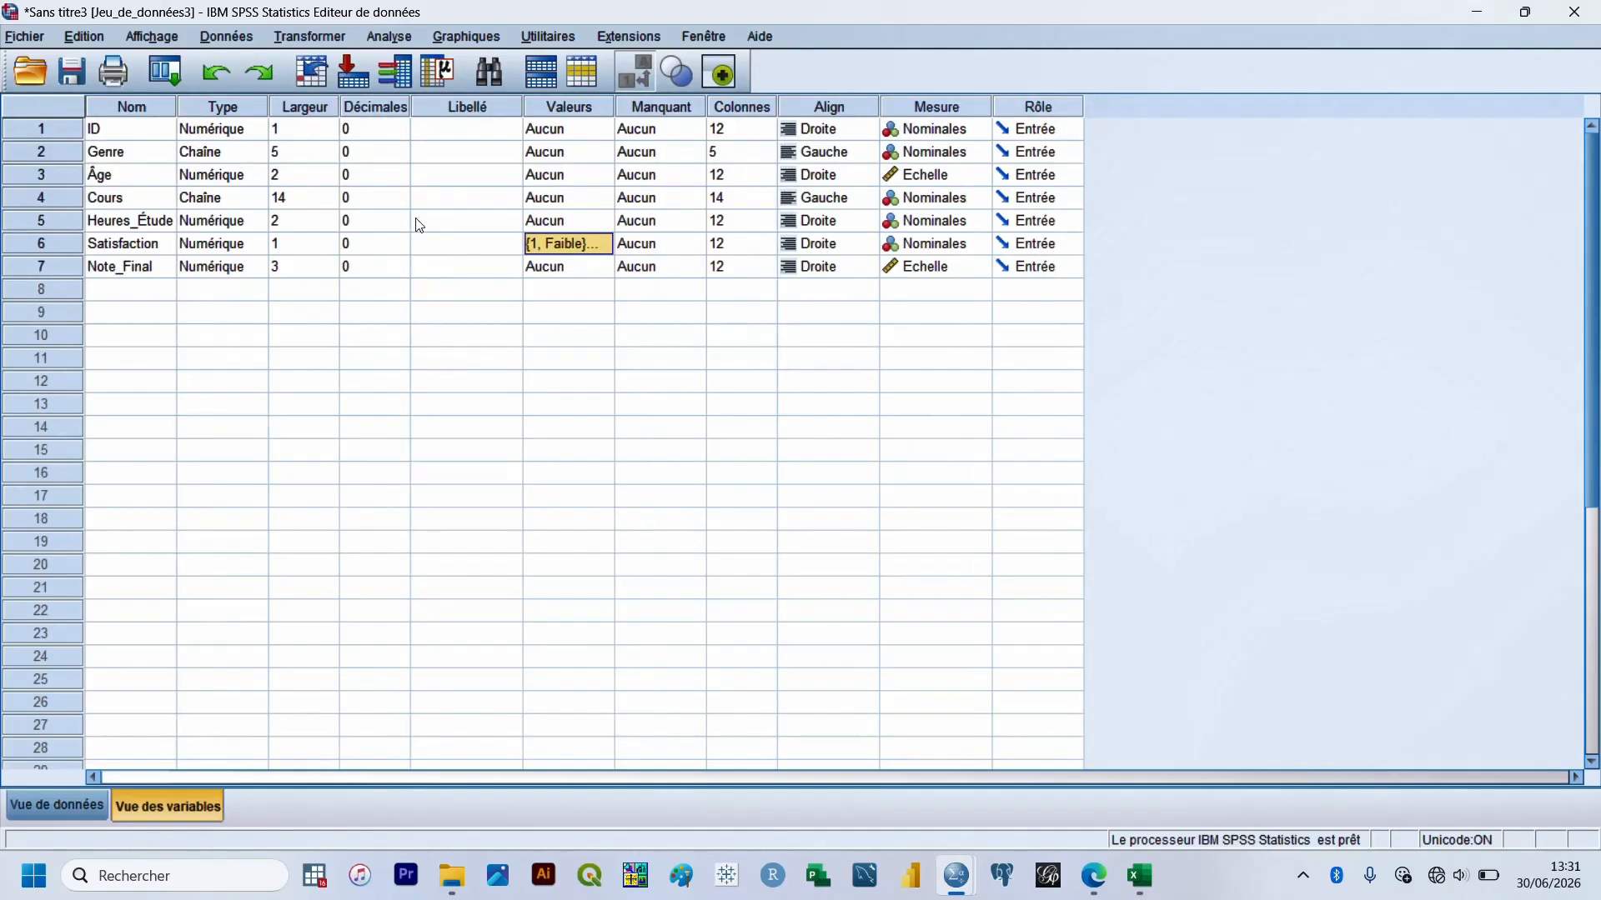
pyautogui.click(406, 38)
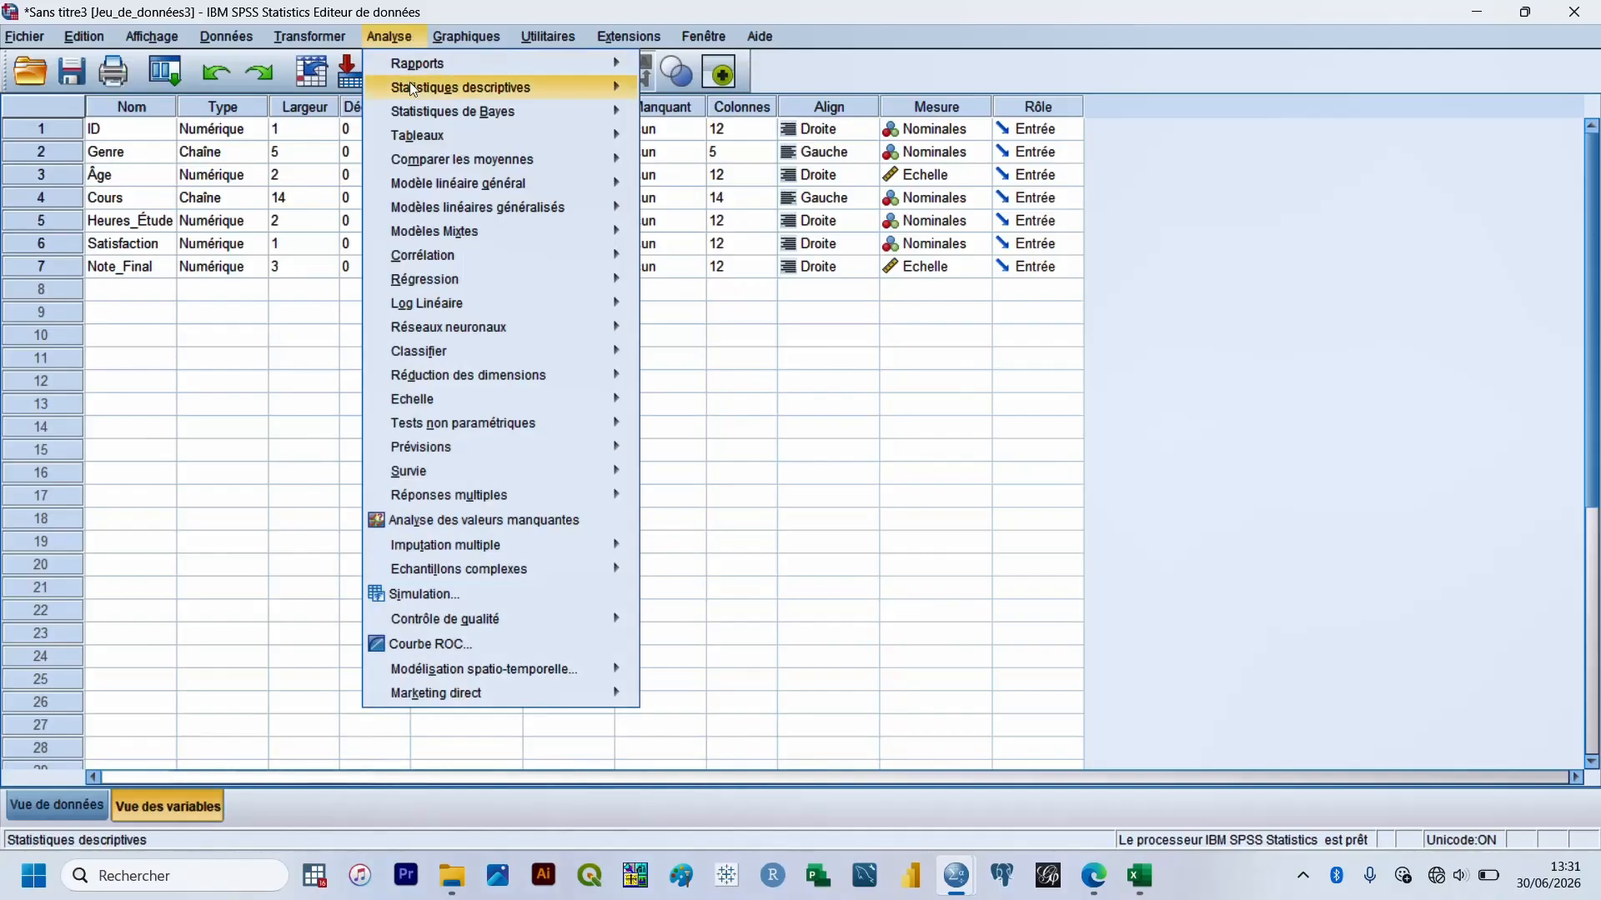
pyautogui.moveTo(499, 252)
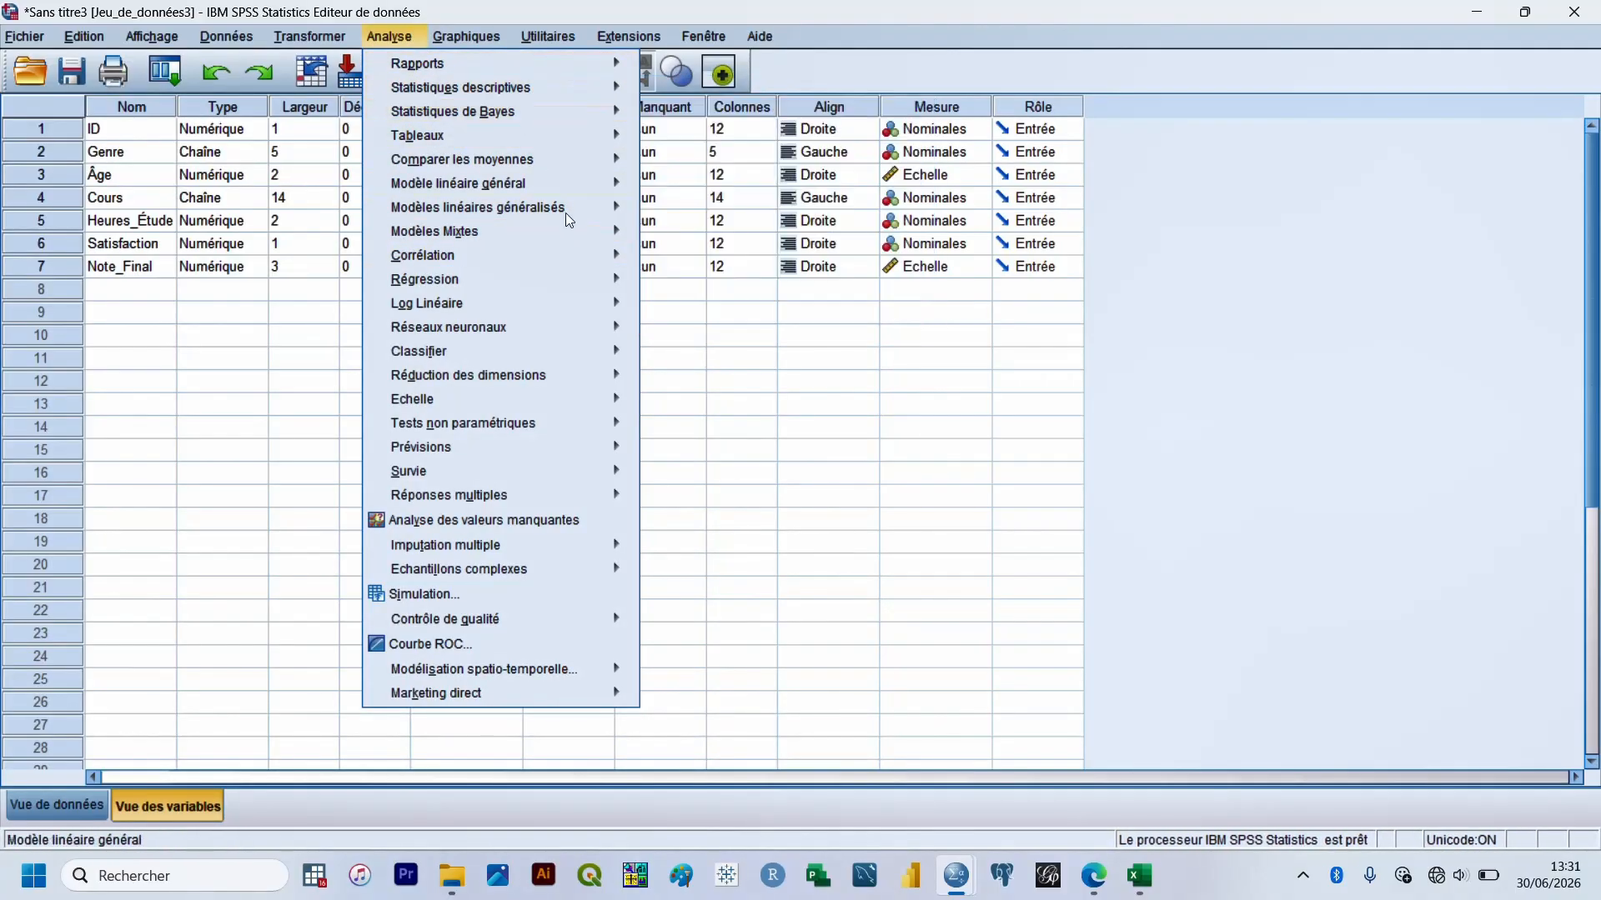
pyautogui.moveTo(458, 183)
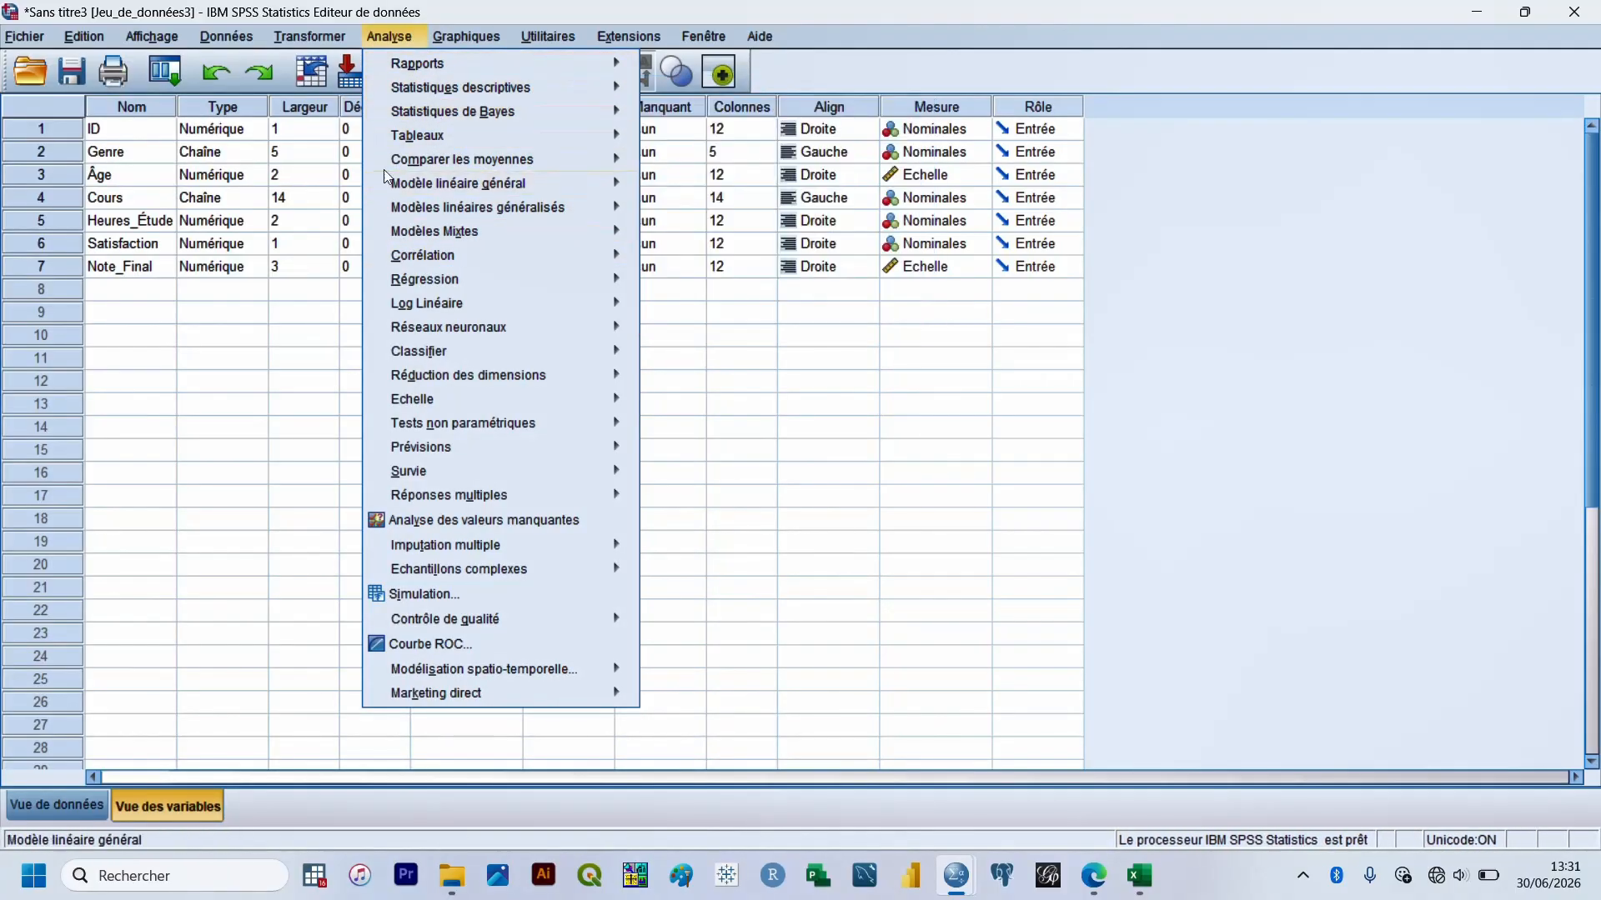
# Create another new, empty dataset in a separate data editor window
pyautogui.click(25, 36)
pyautogui.moveTo(125, 73)
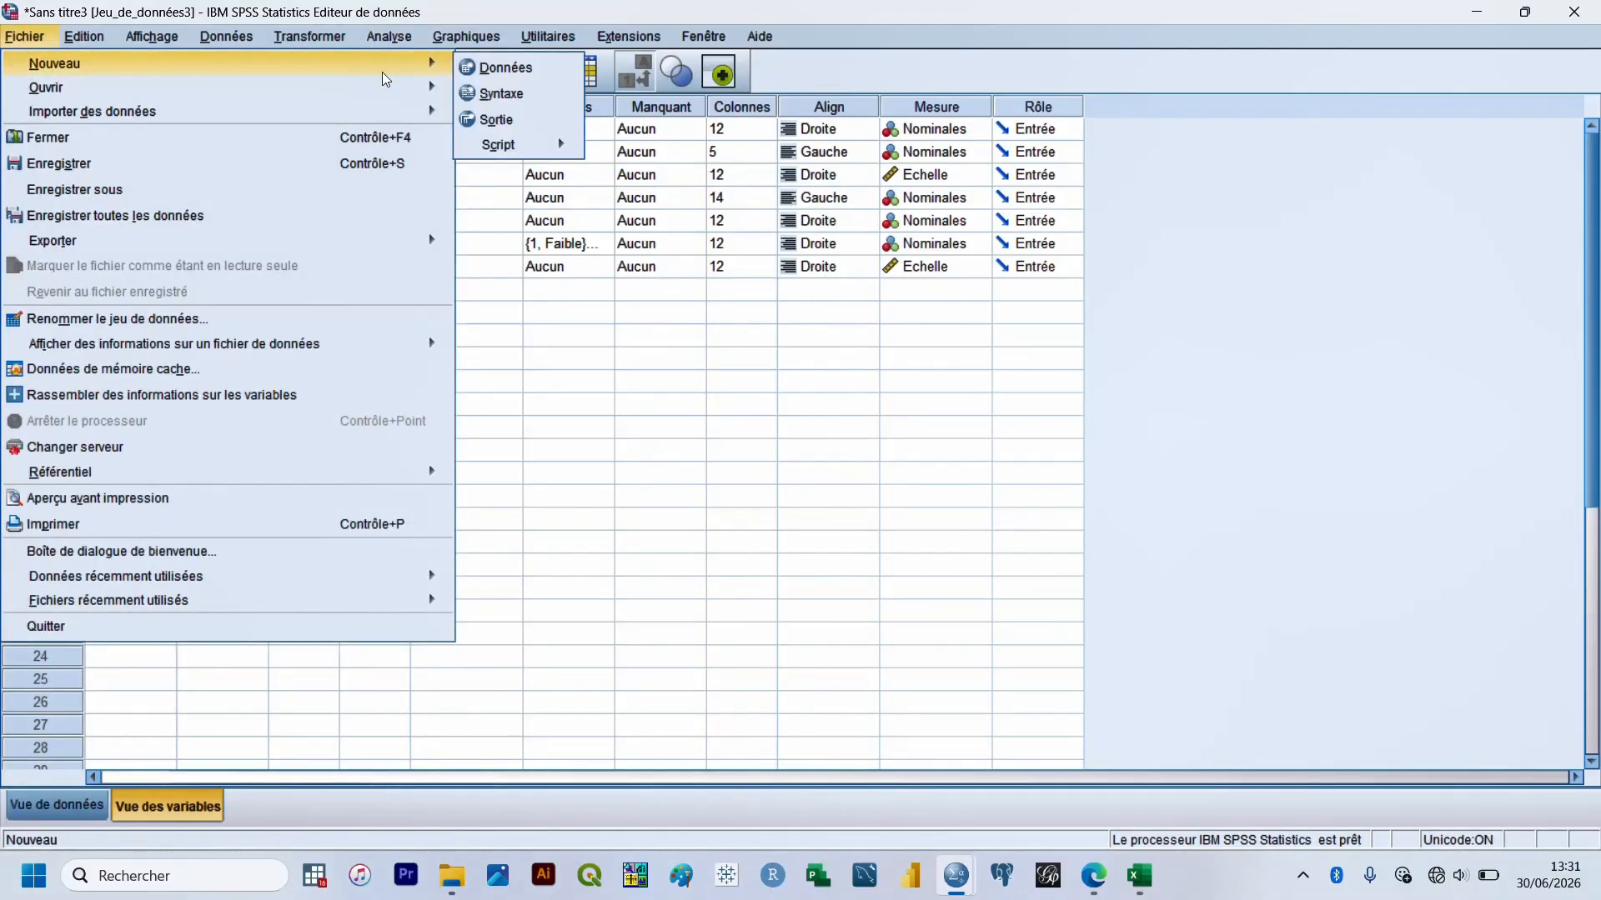
pyautogui.click(500, 68)
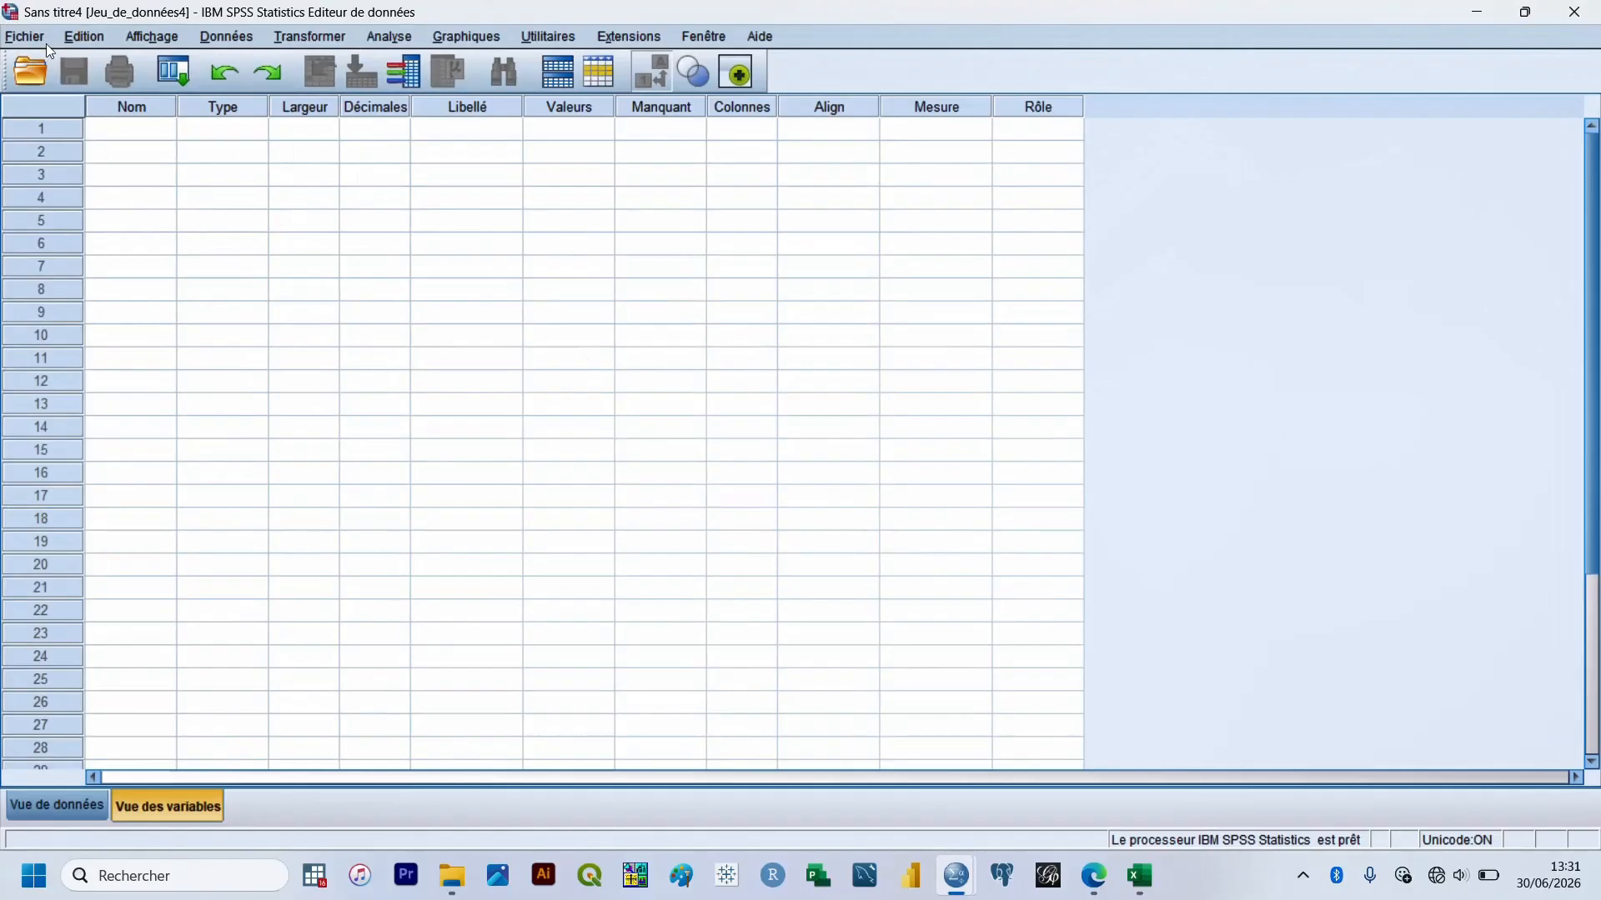
# Start an Excel data import from the workbook SPSS_Dataset_Etudiants.xlsx in the Module 1 folder
pyautogui.click(39, 42)
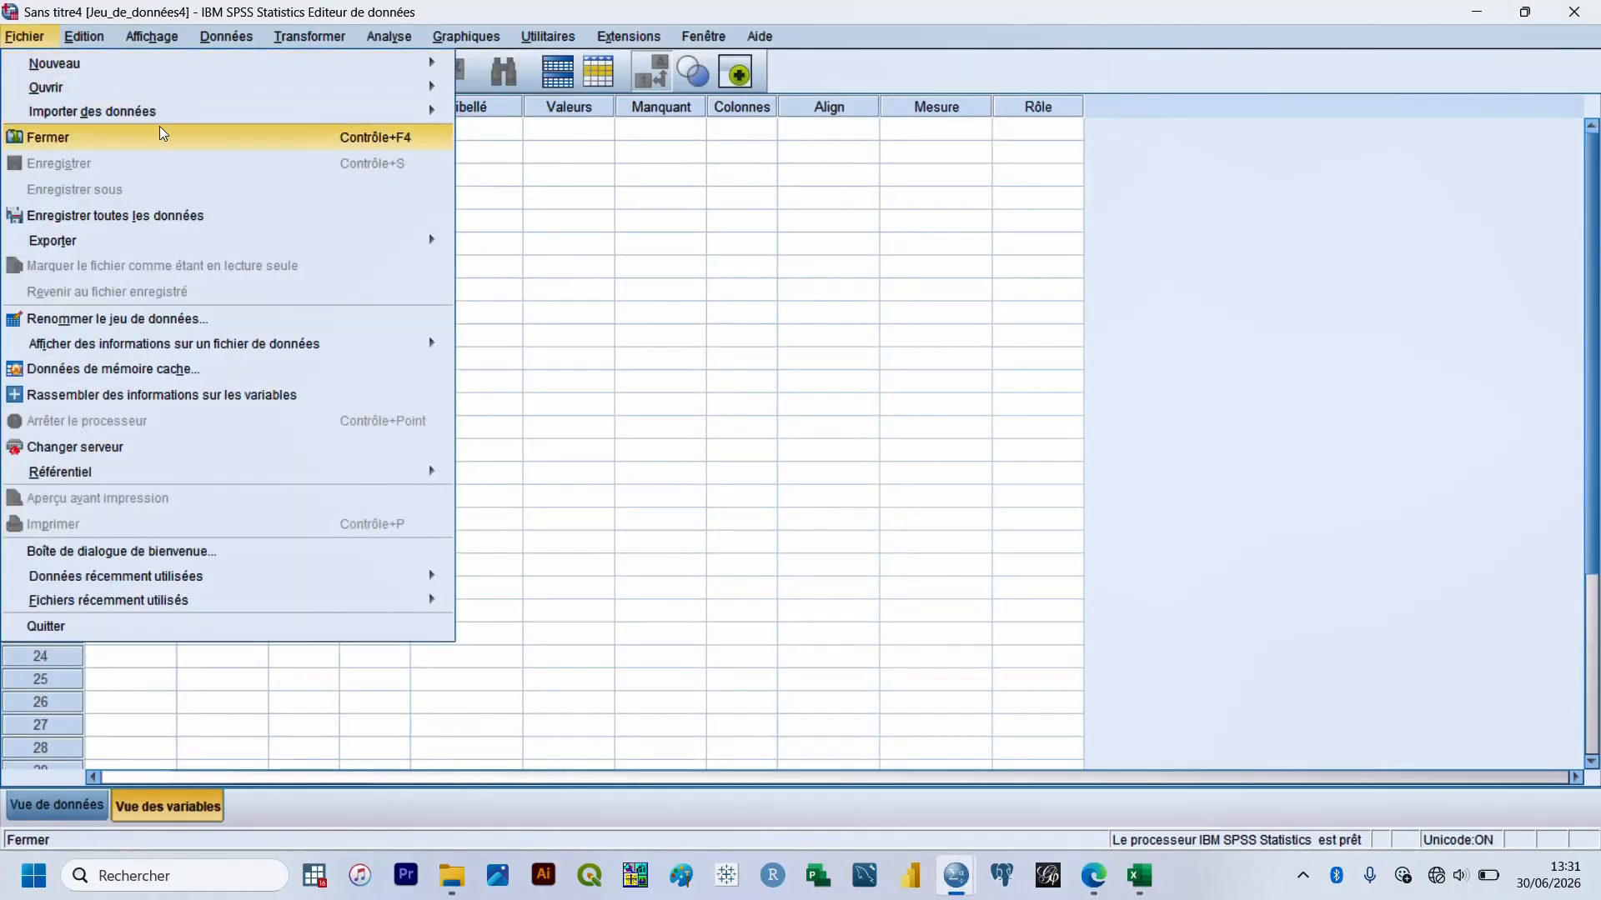
pyautogui.moveTo(208, 111)
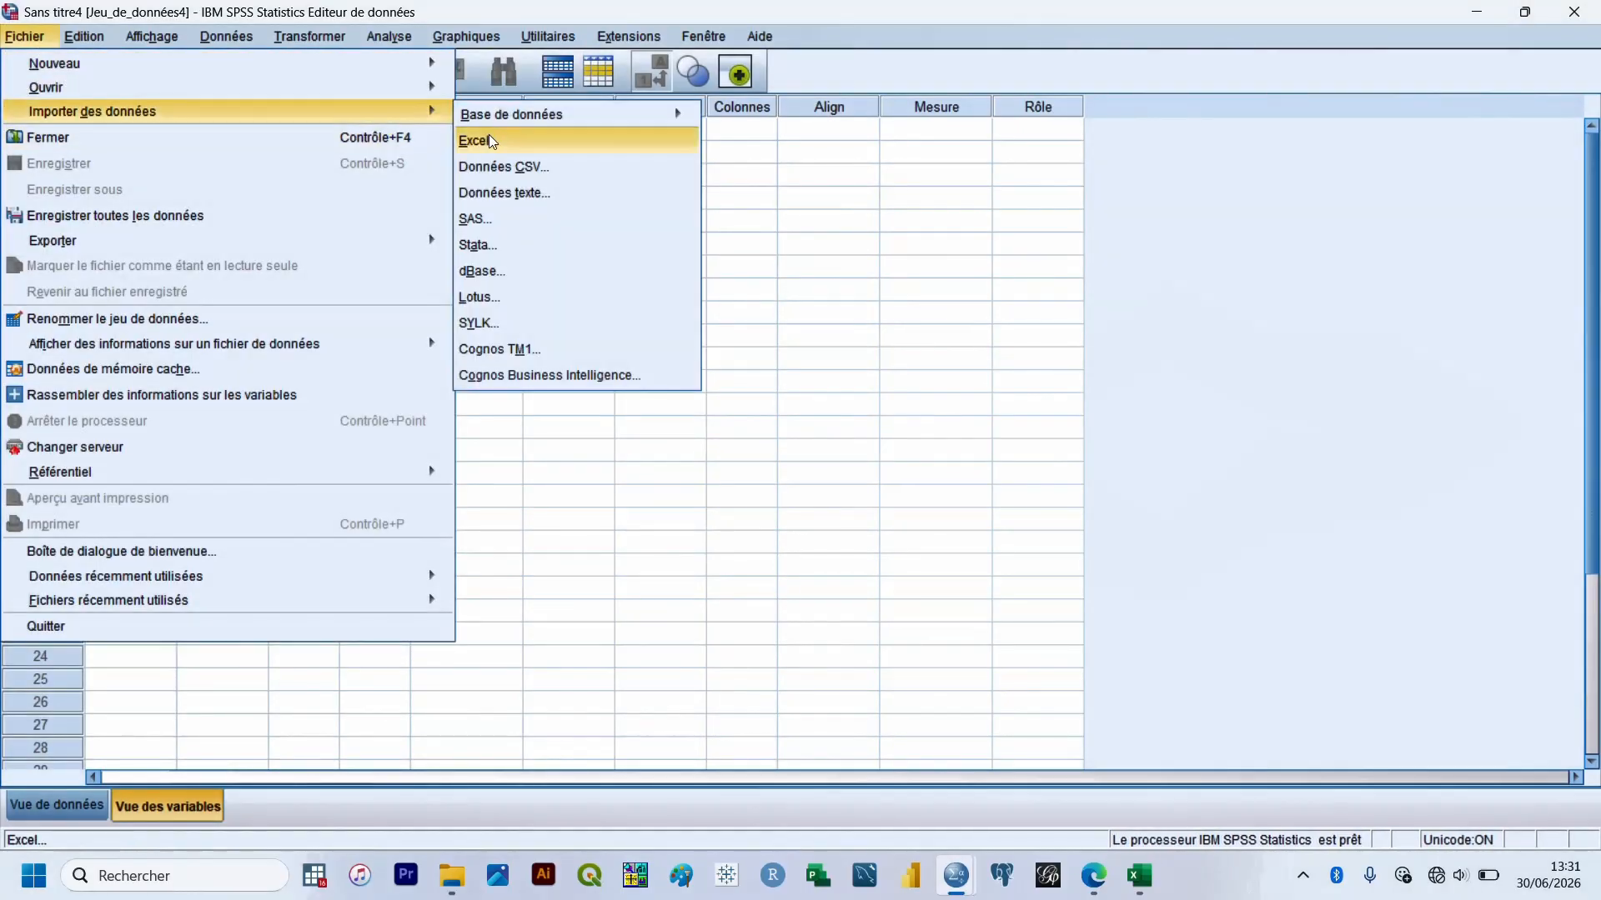
pyautogui.click(490, 140)
pyautogui.click(457, 216)
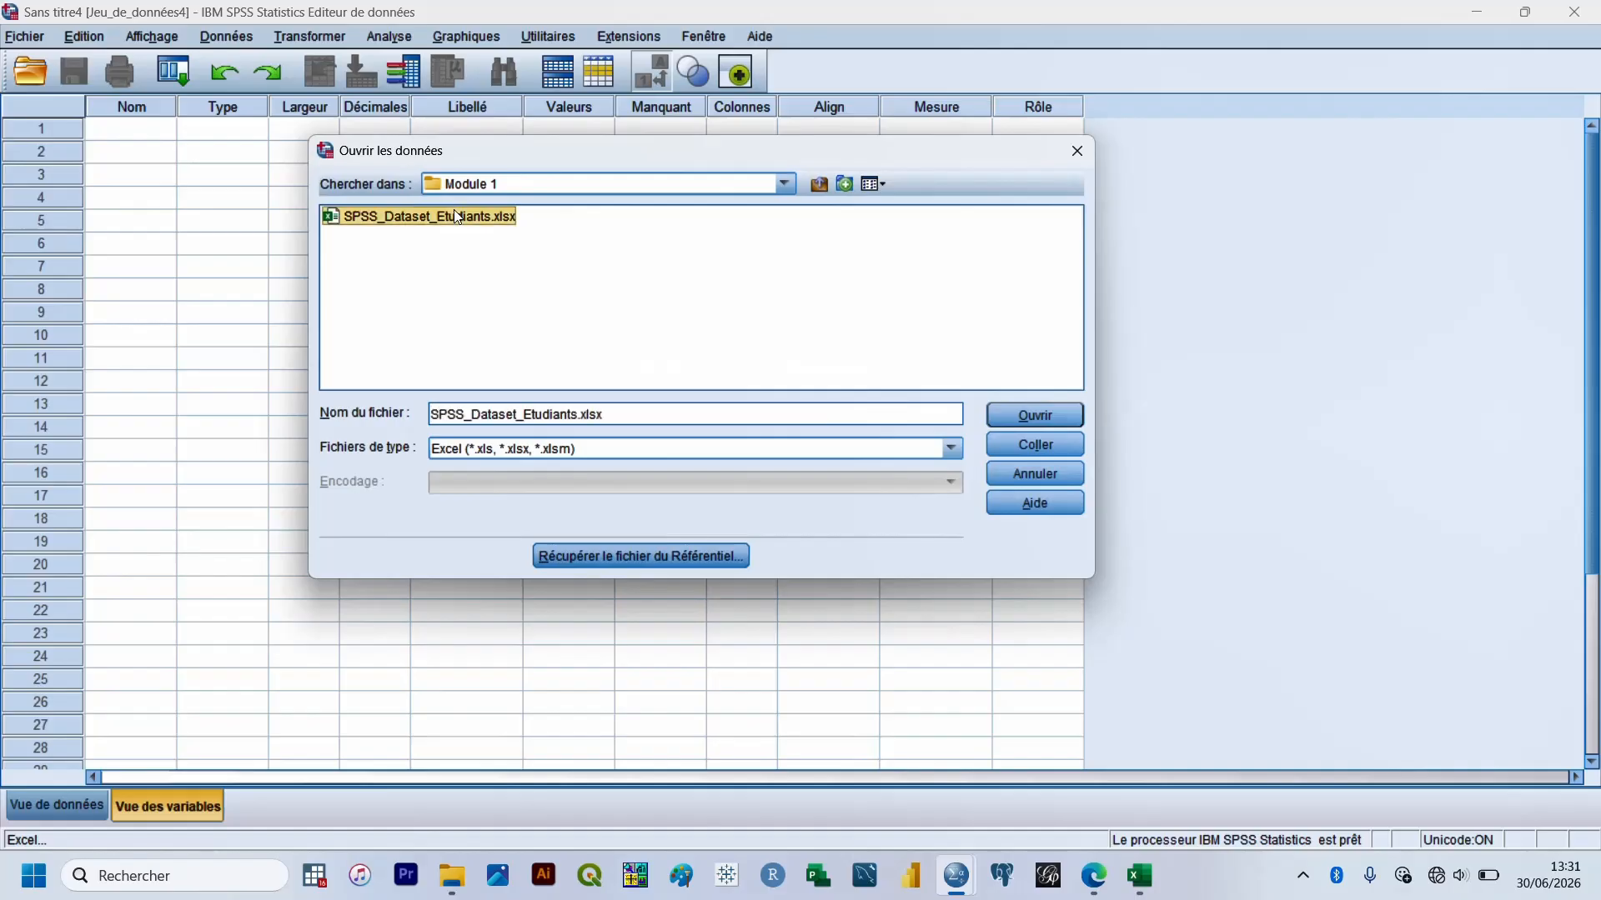
pyautogui.click(1019, 418)
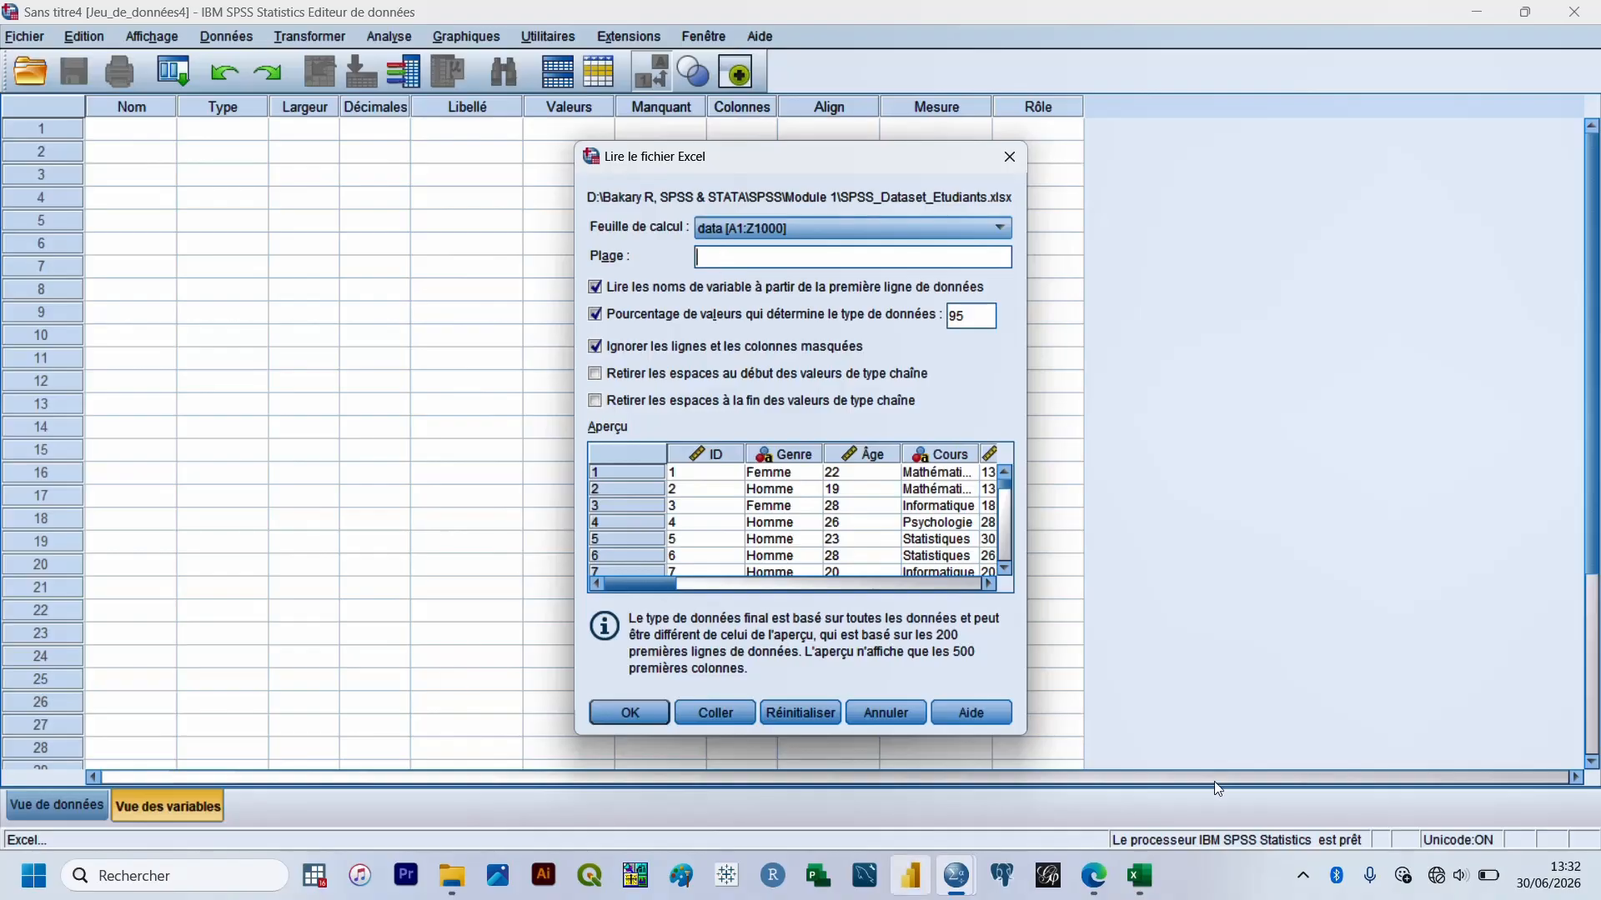
# Switch to the source workbook in Excel, find the last row of the ID column, and return to the SPSS import settings
pyautogui.click(1136, 875)
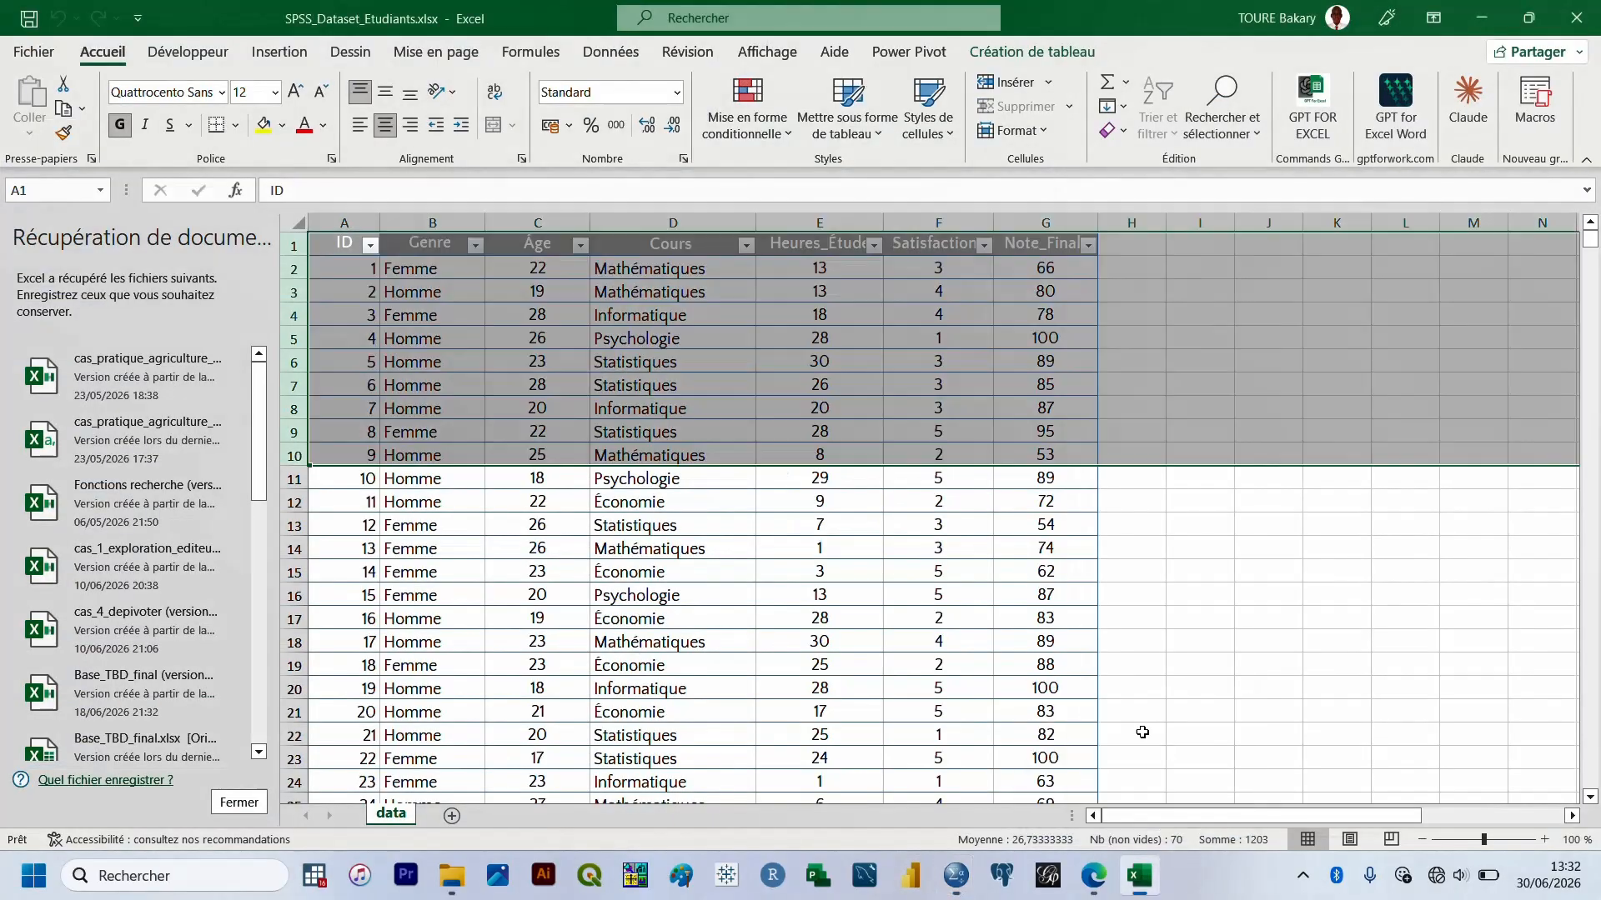
pyautogui.click(346, 270)
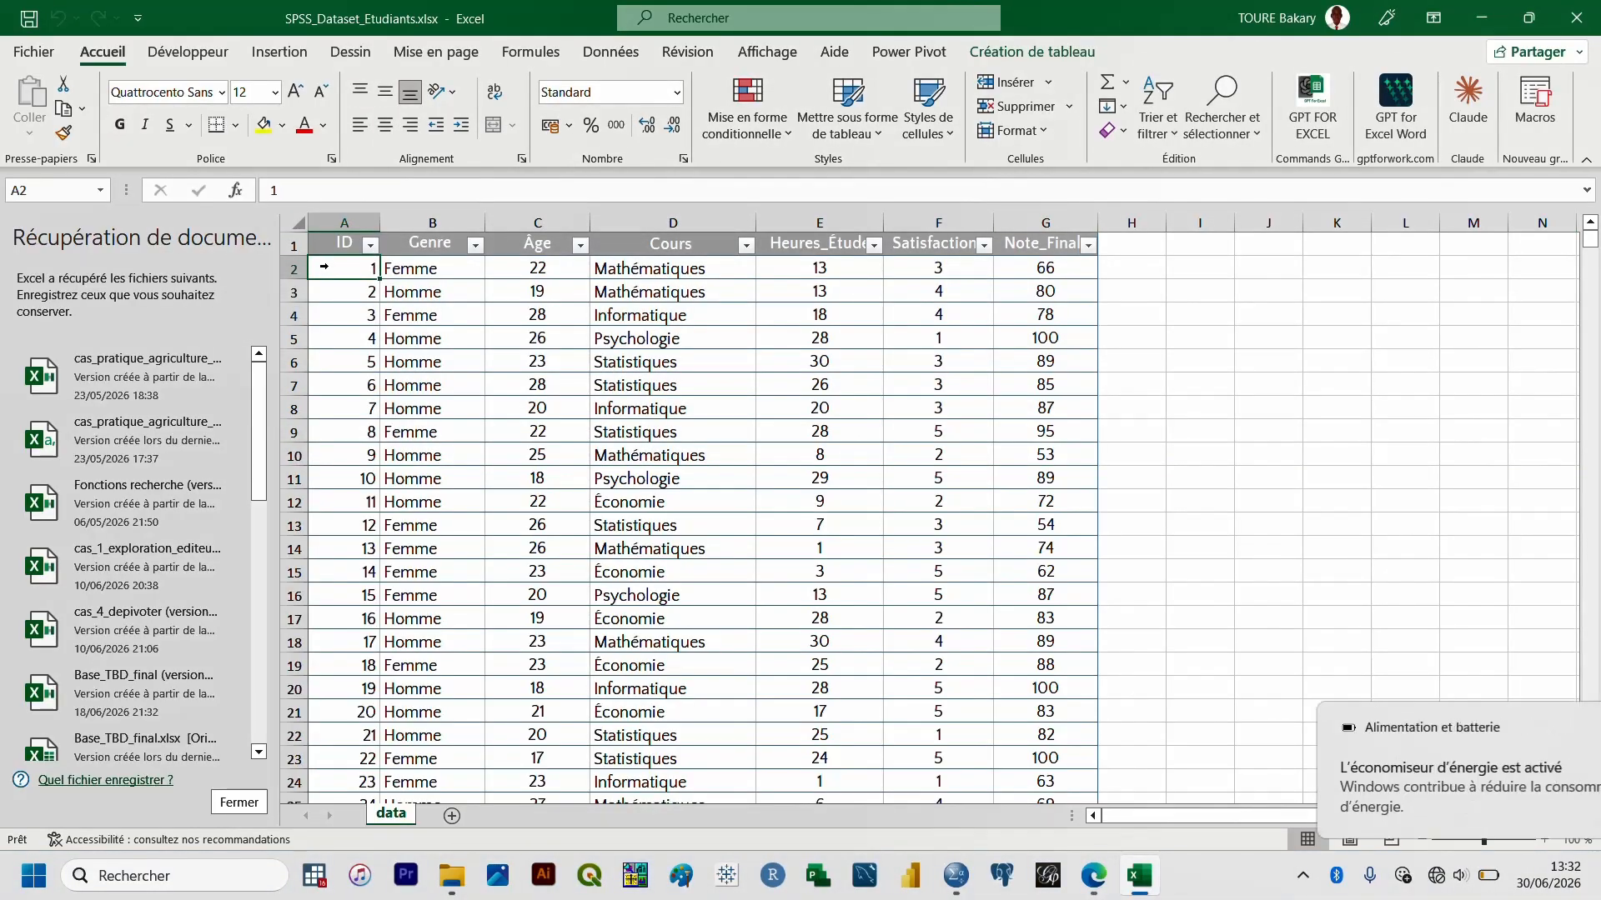
pyautogui.hotkey('ctrl', 'Down')
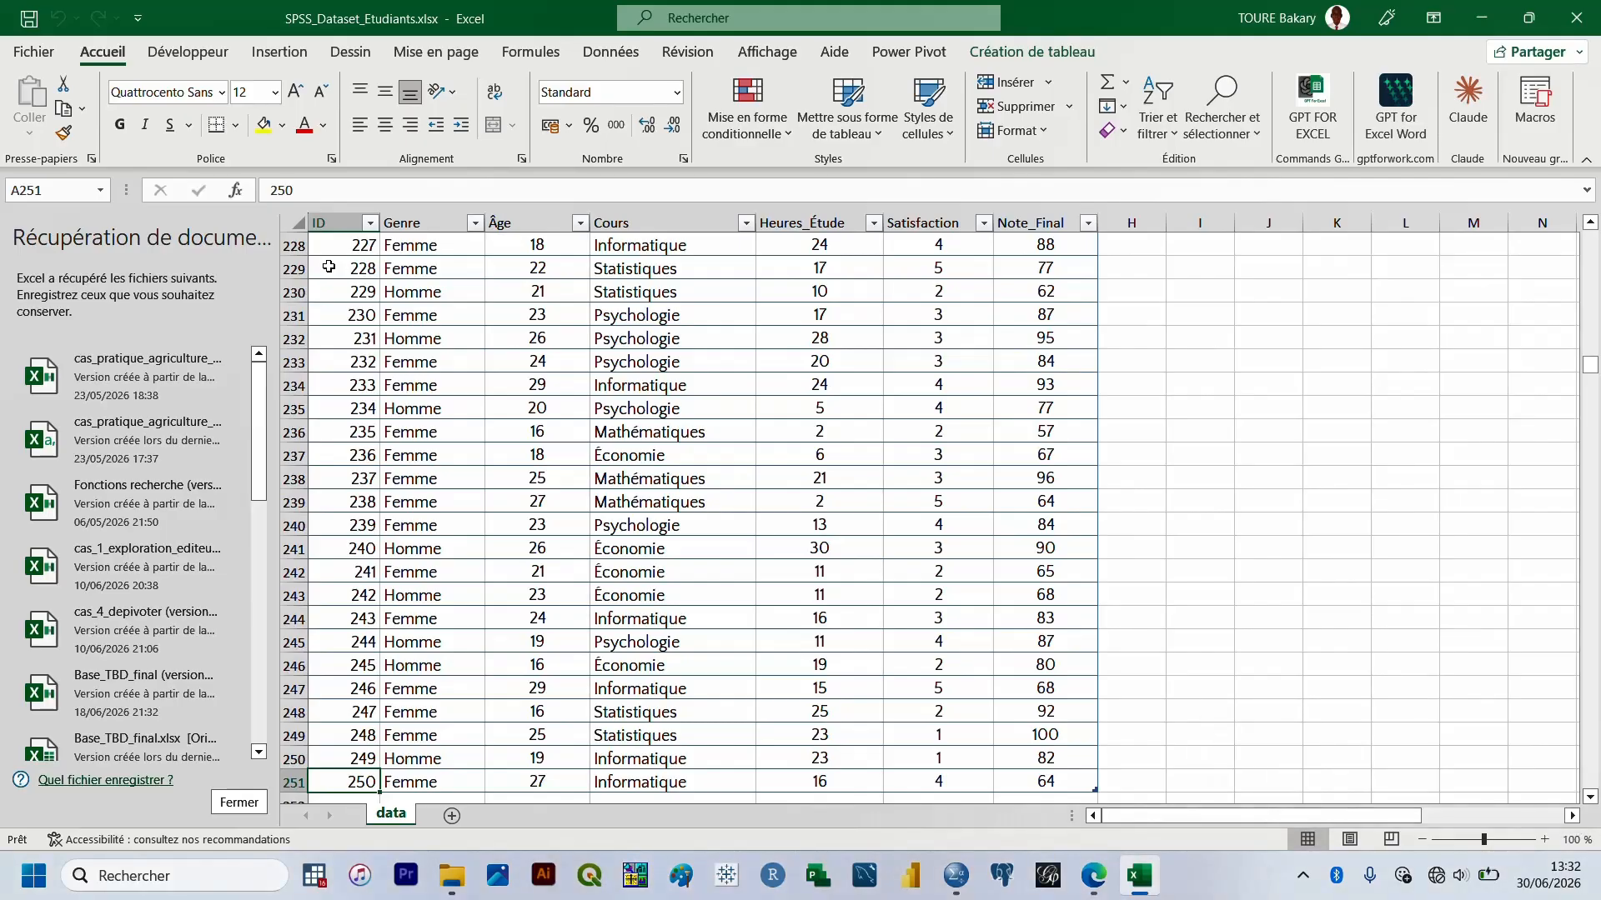
pyautogui.click(959, 875)
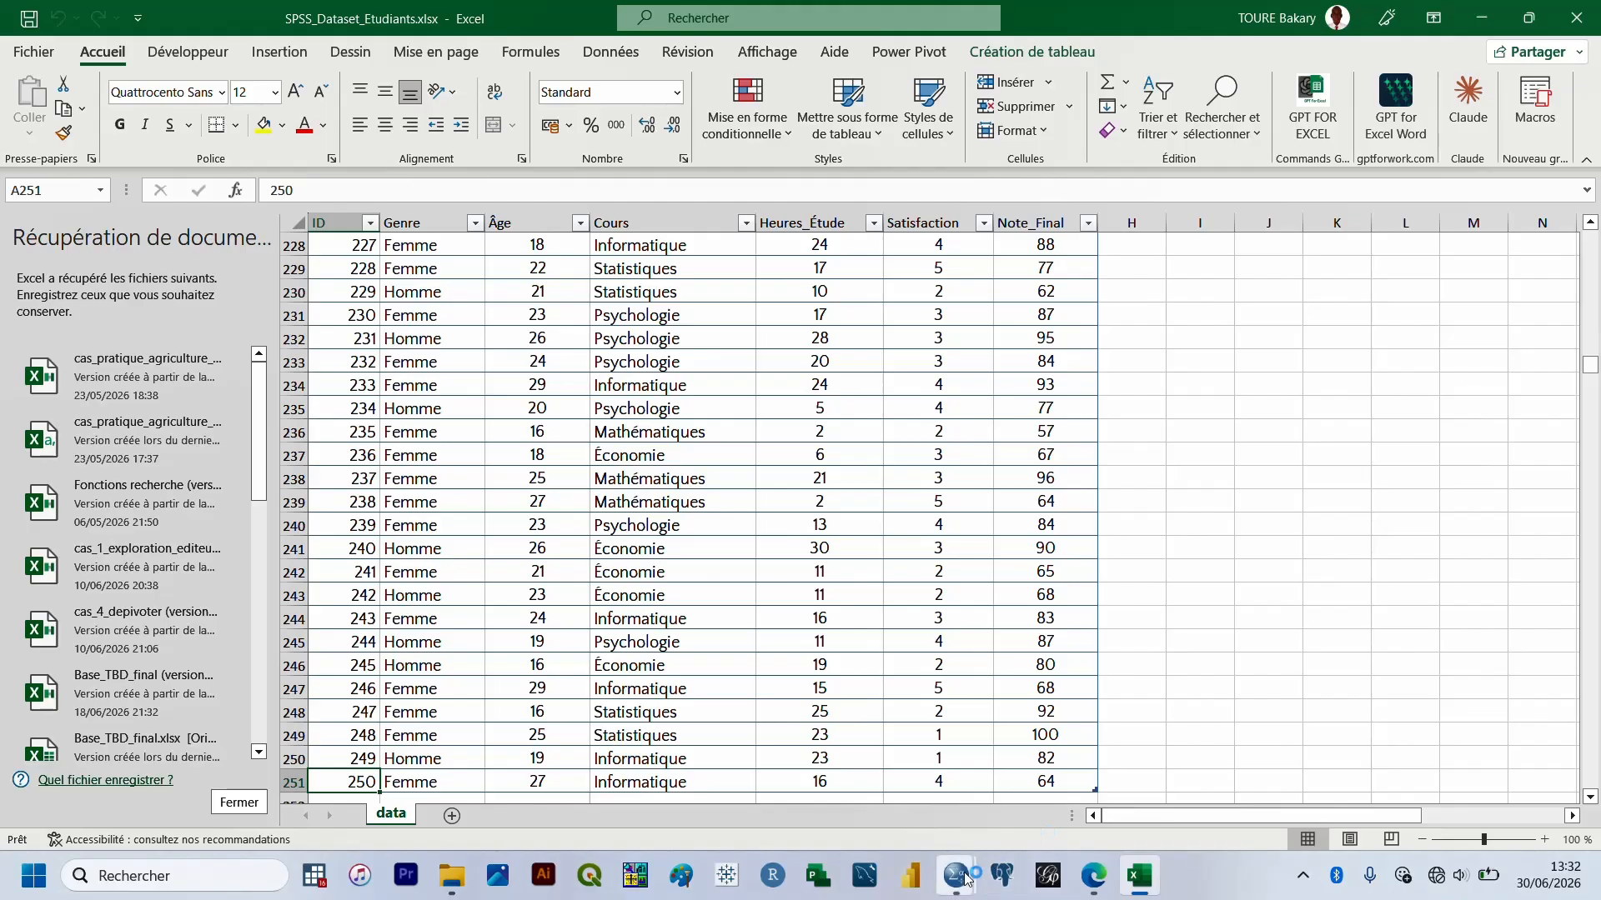
pyautogui.click(1353, 753)
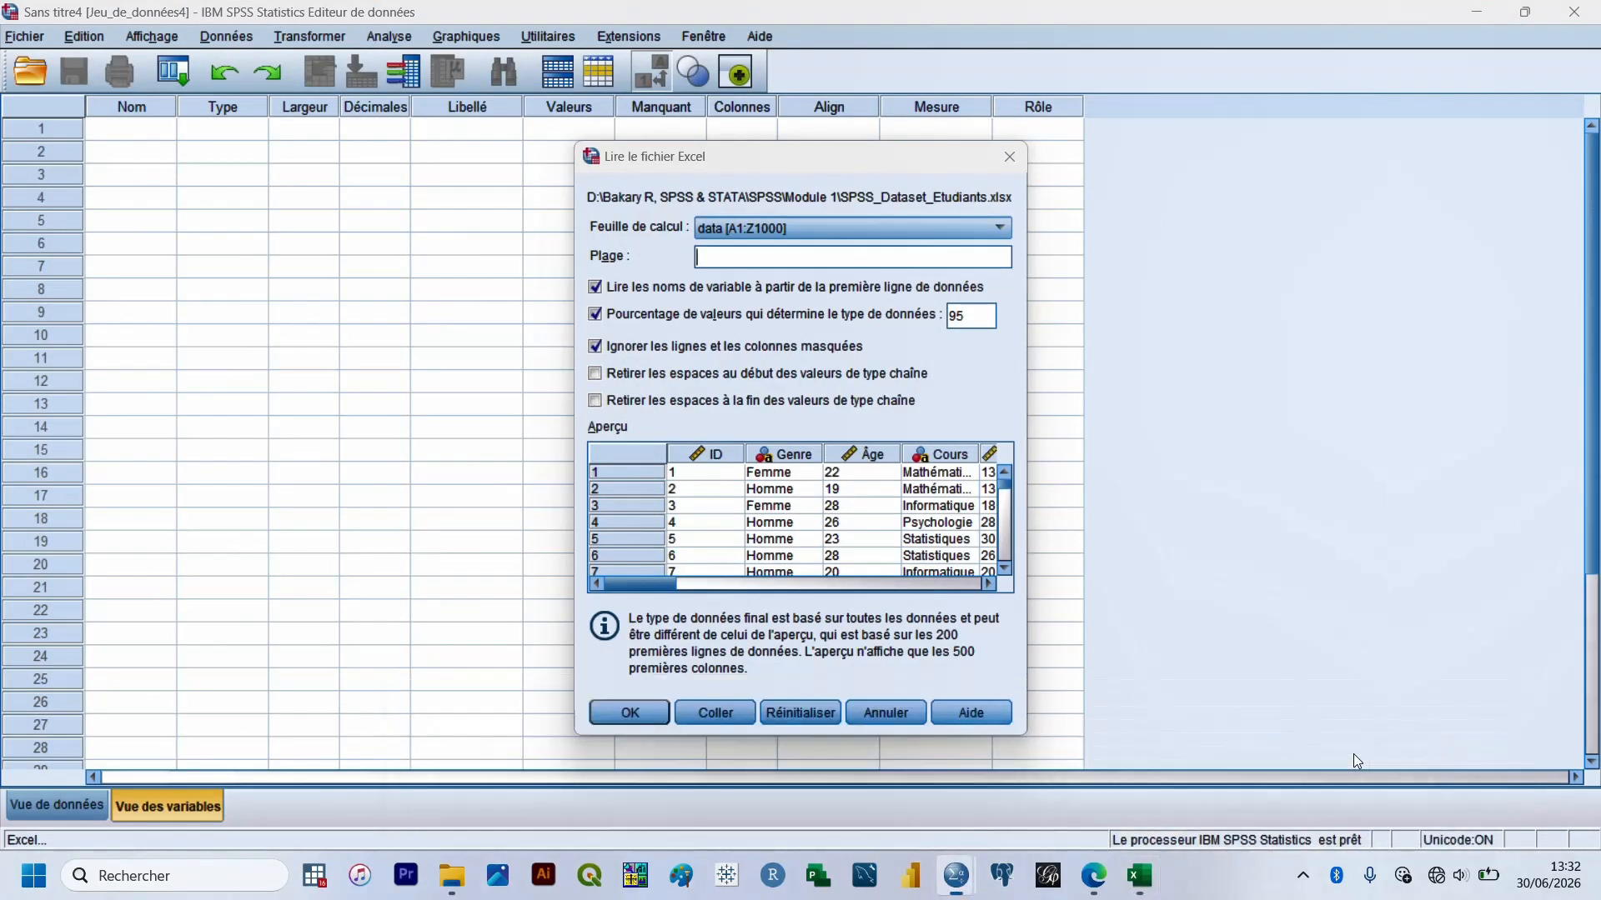
# Import the cell range A1:G251 from the data sheet and check the imported records in the data view
pyautogui.write('A1')
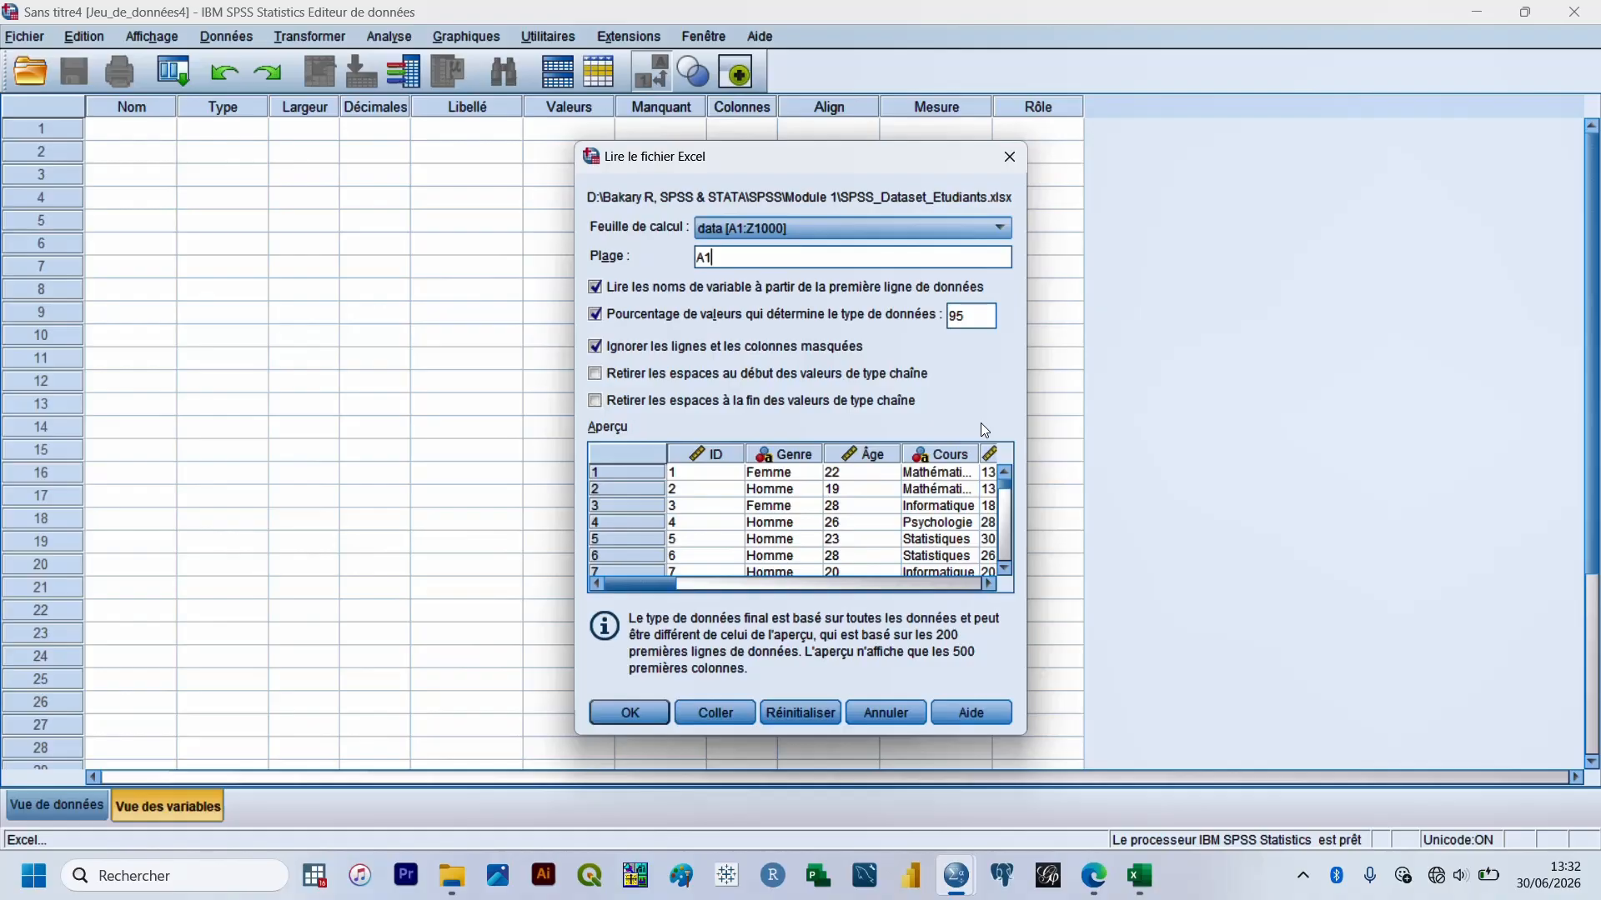
pyautogui.write(':G251')
pyautogui.click(645, 712)
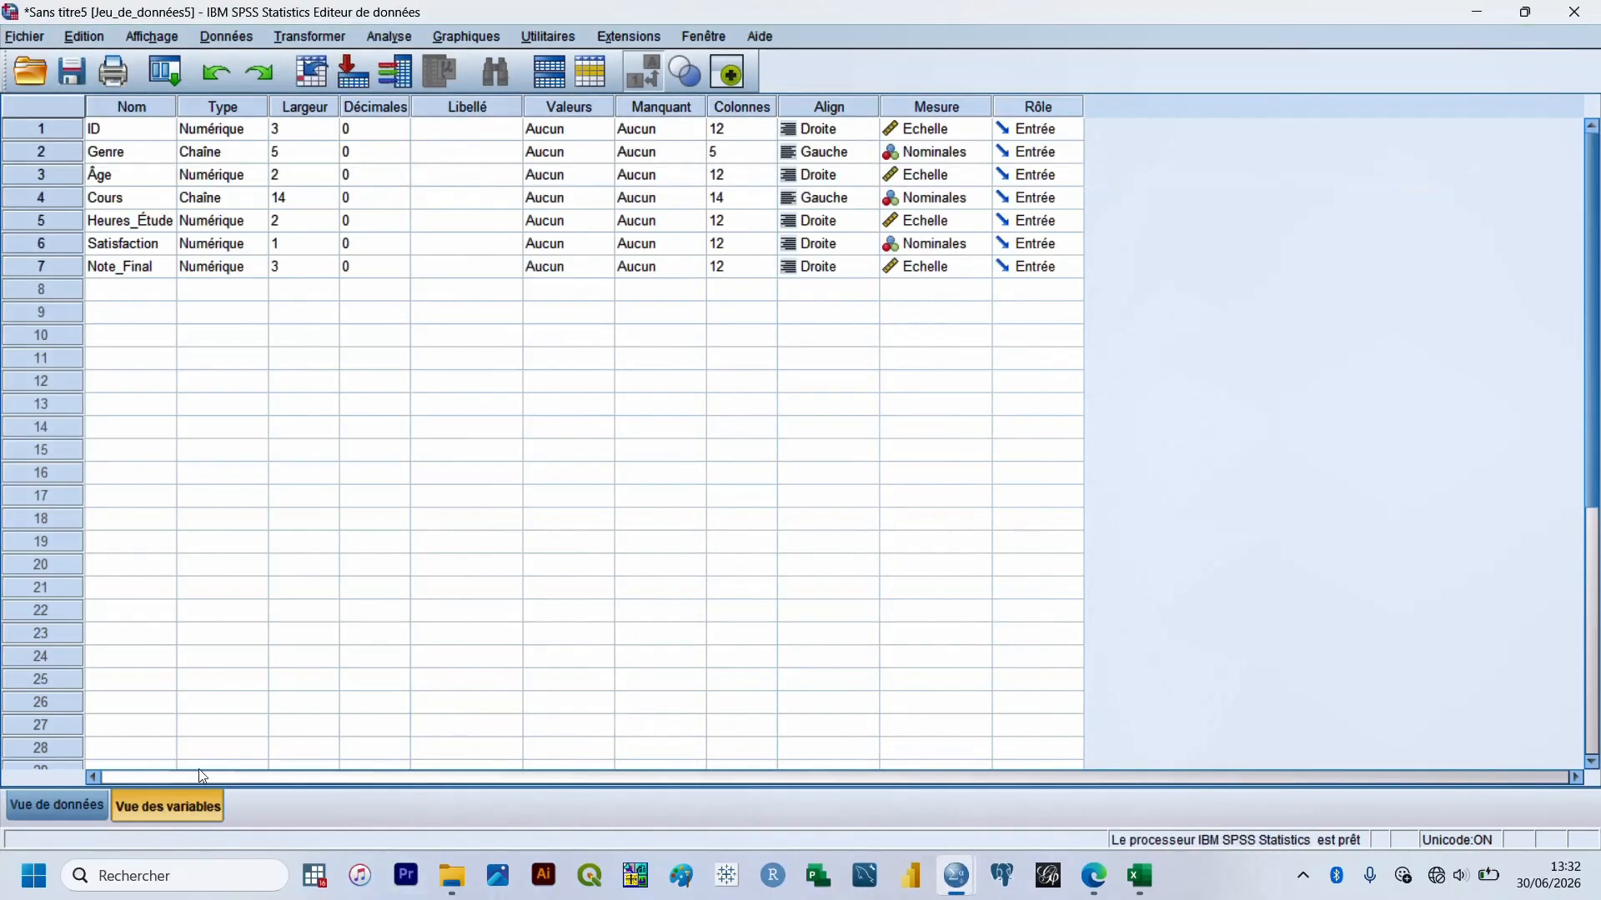
pyautogui.click(46, 806)
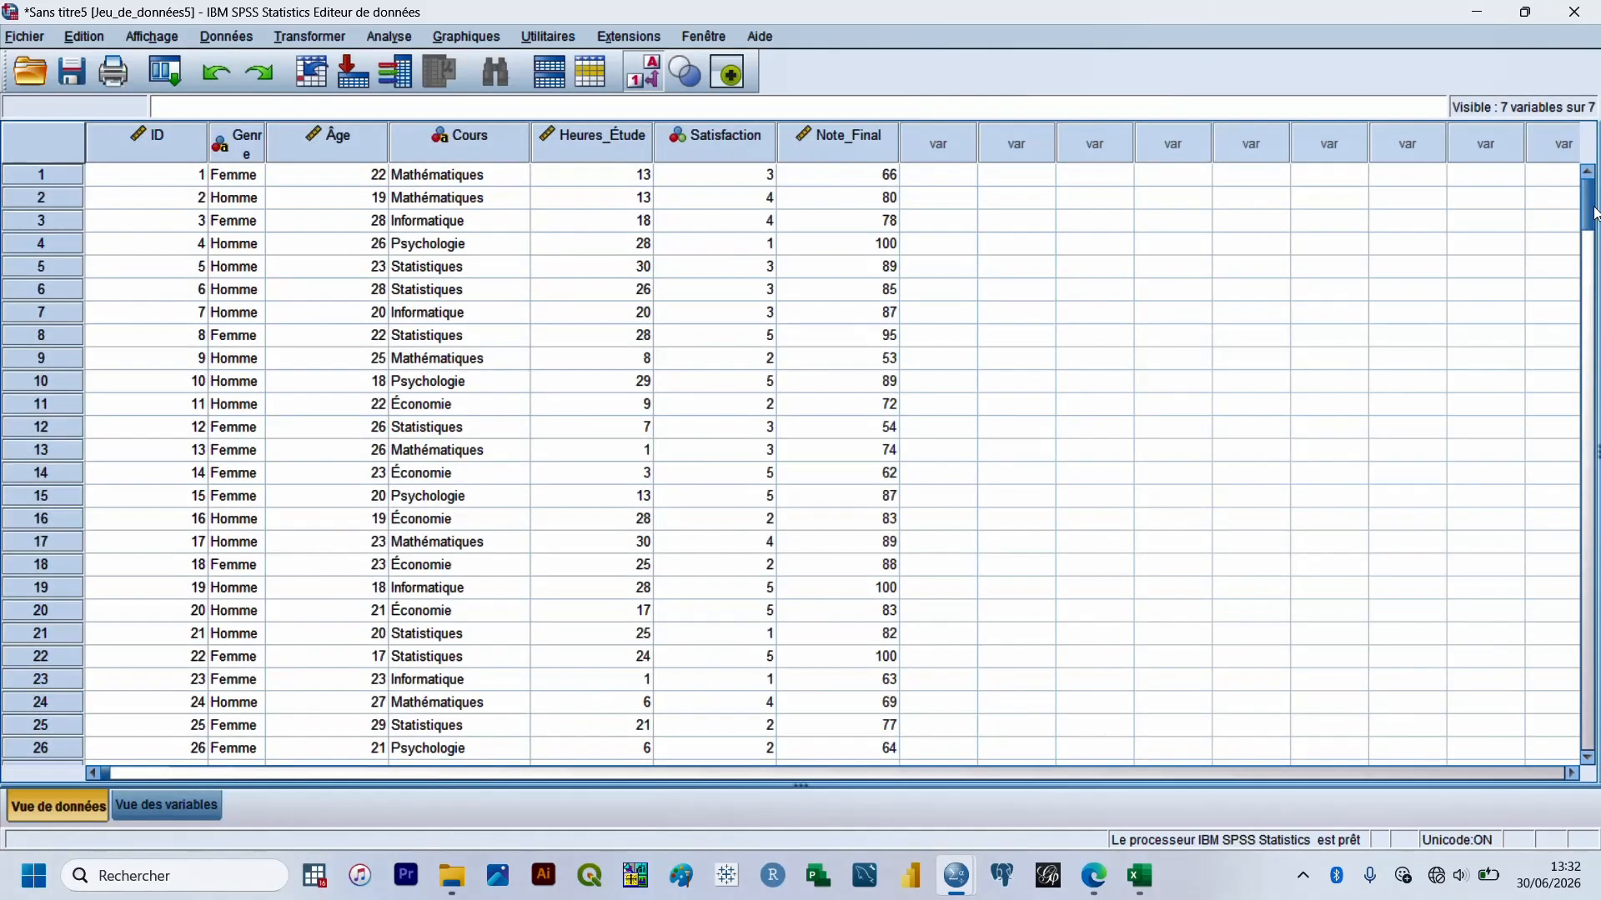
pyautogui.moveTo(1594, 214); pyautogui.dragTo(1594, 144)
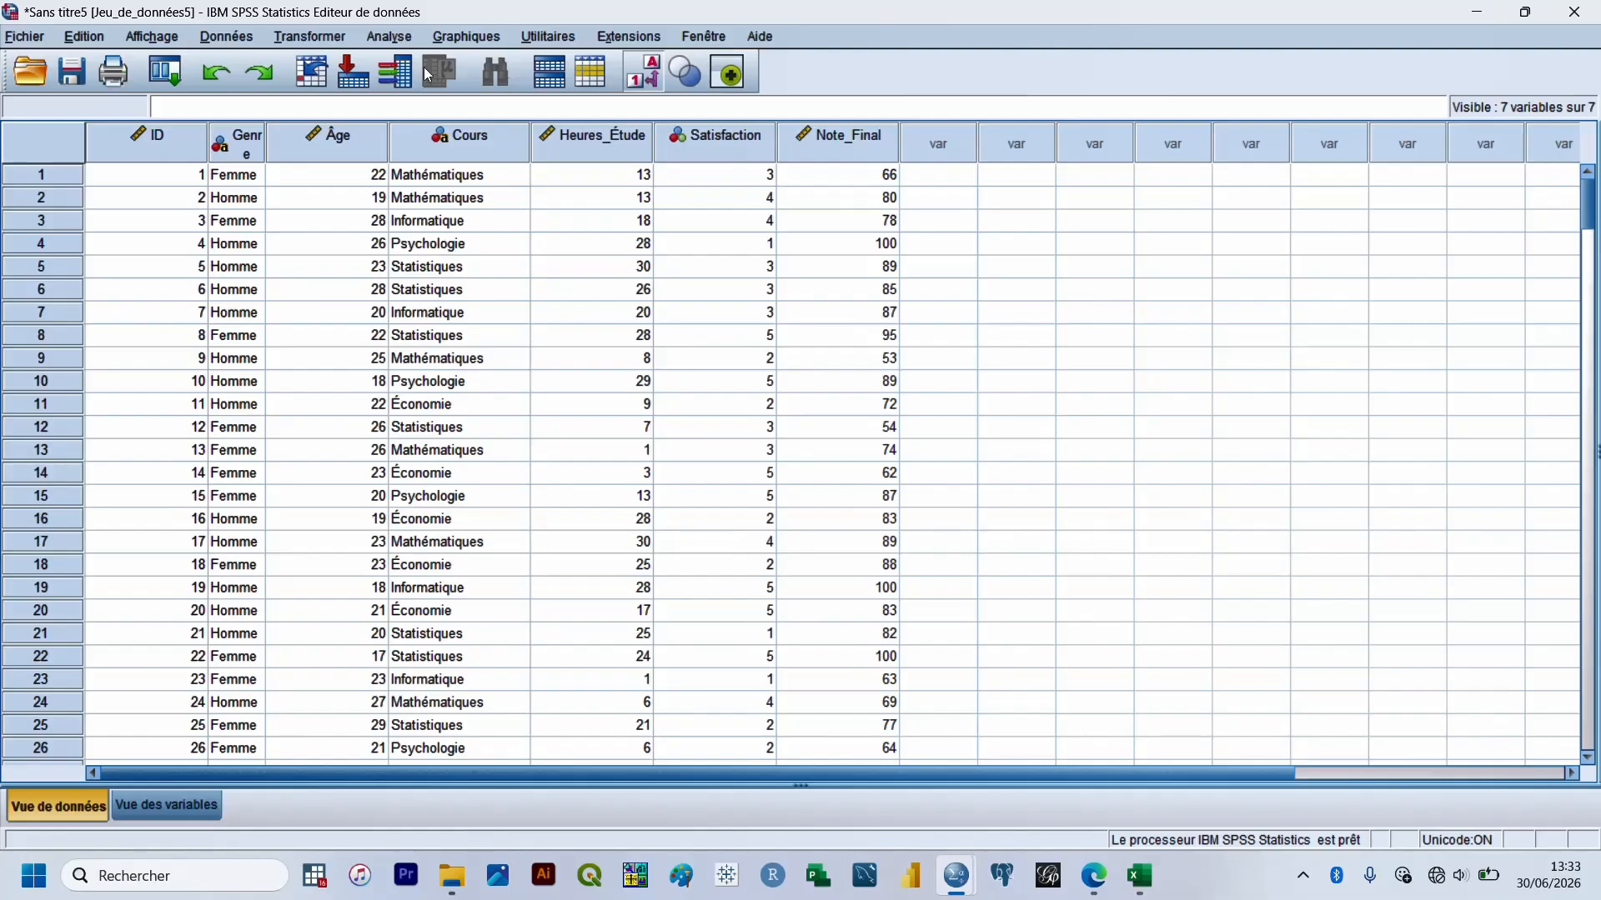
# Run a Descriptives analysis on the variables Âge, Heures_Étude, Satisfaction and Note_Final
pyautogui.click(392, 40)
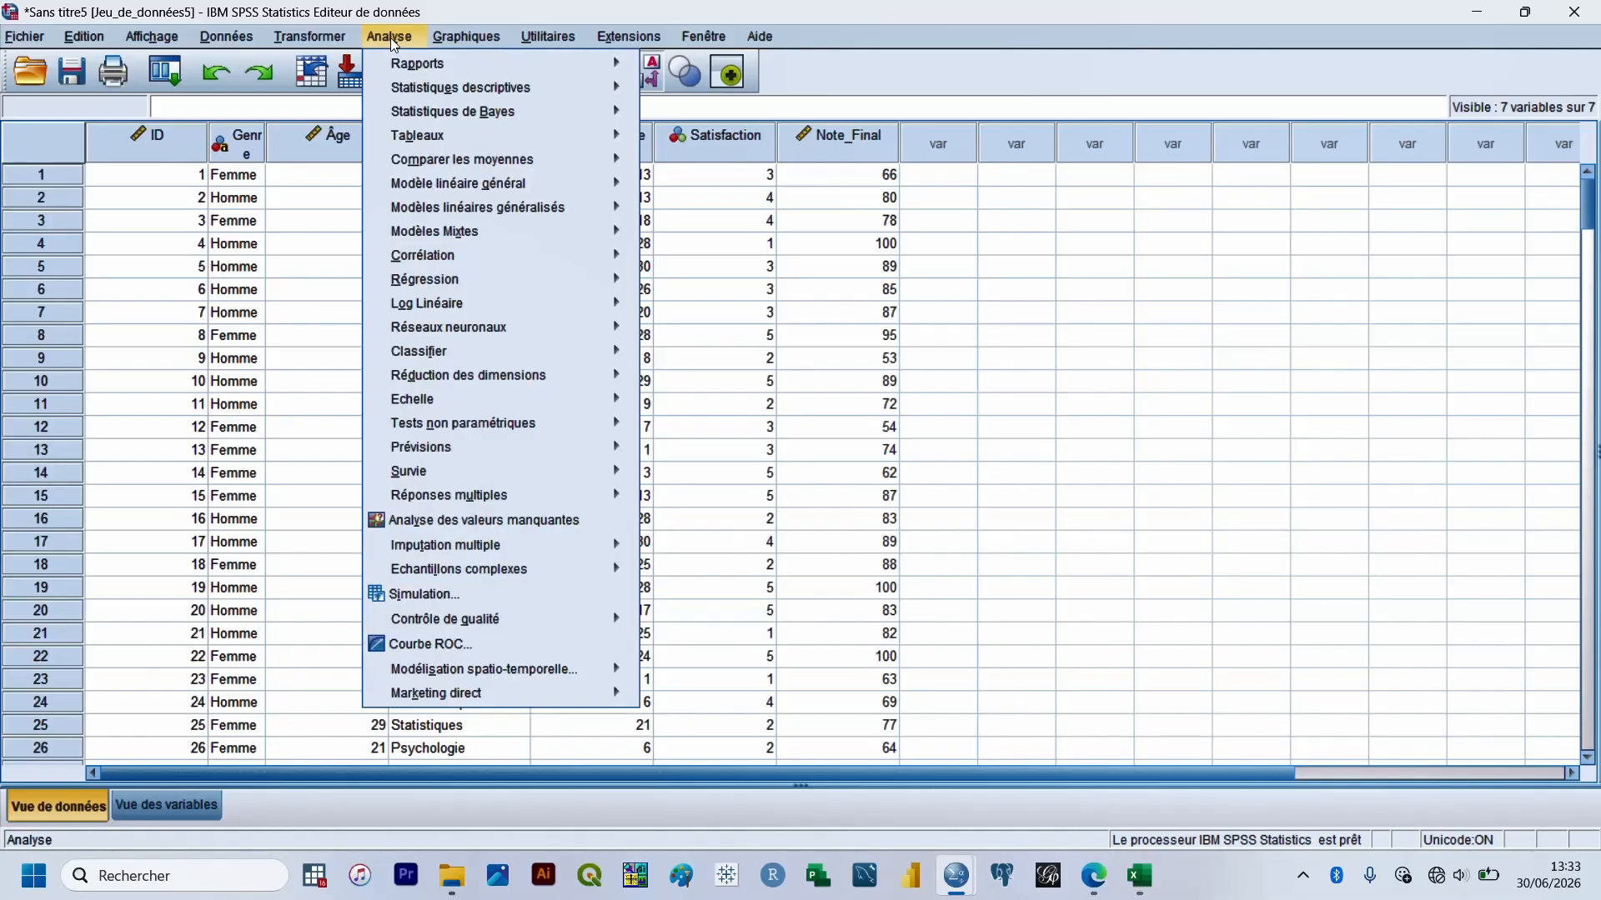
pyautogui.moveTo(505, 93)
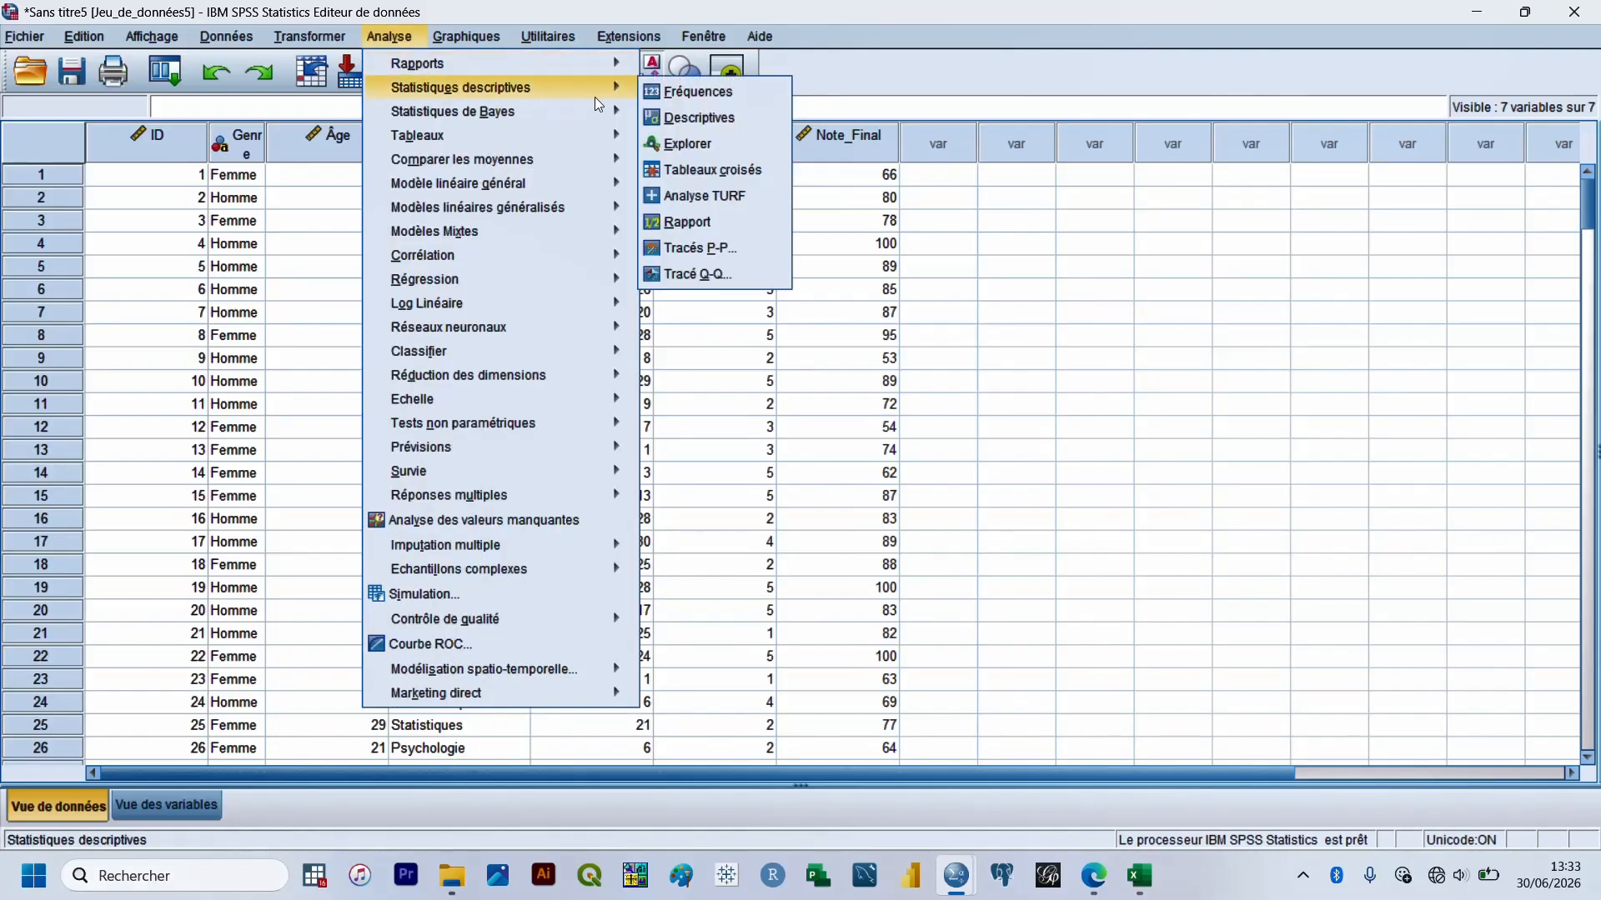
pyautogui.click(684, 116)
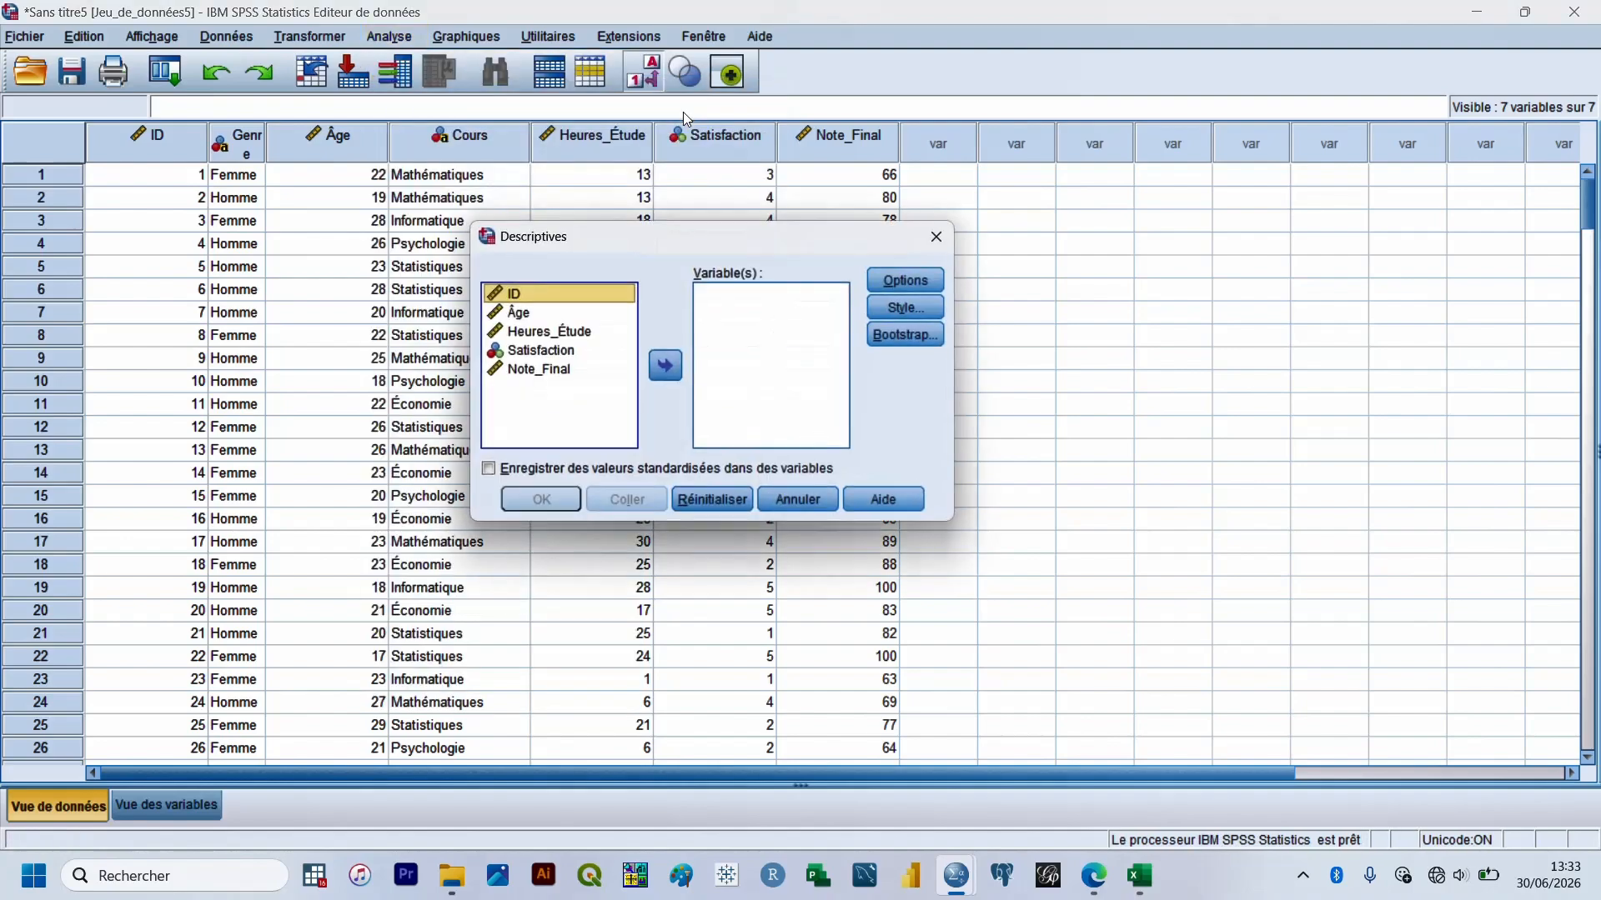
pyautogui.click(519, 313)
pyautogui.keyDown('shift'); pyautogui.click(528, 334); pyautogui.keyUp('shift')
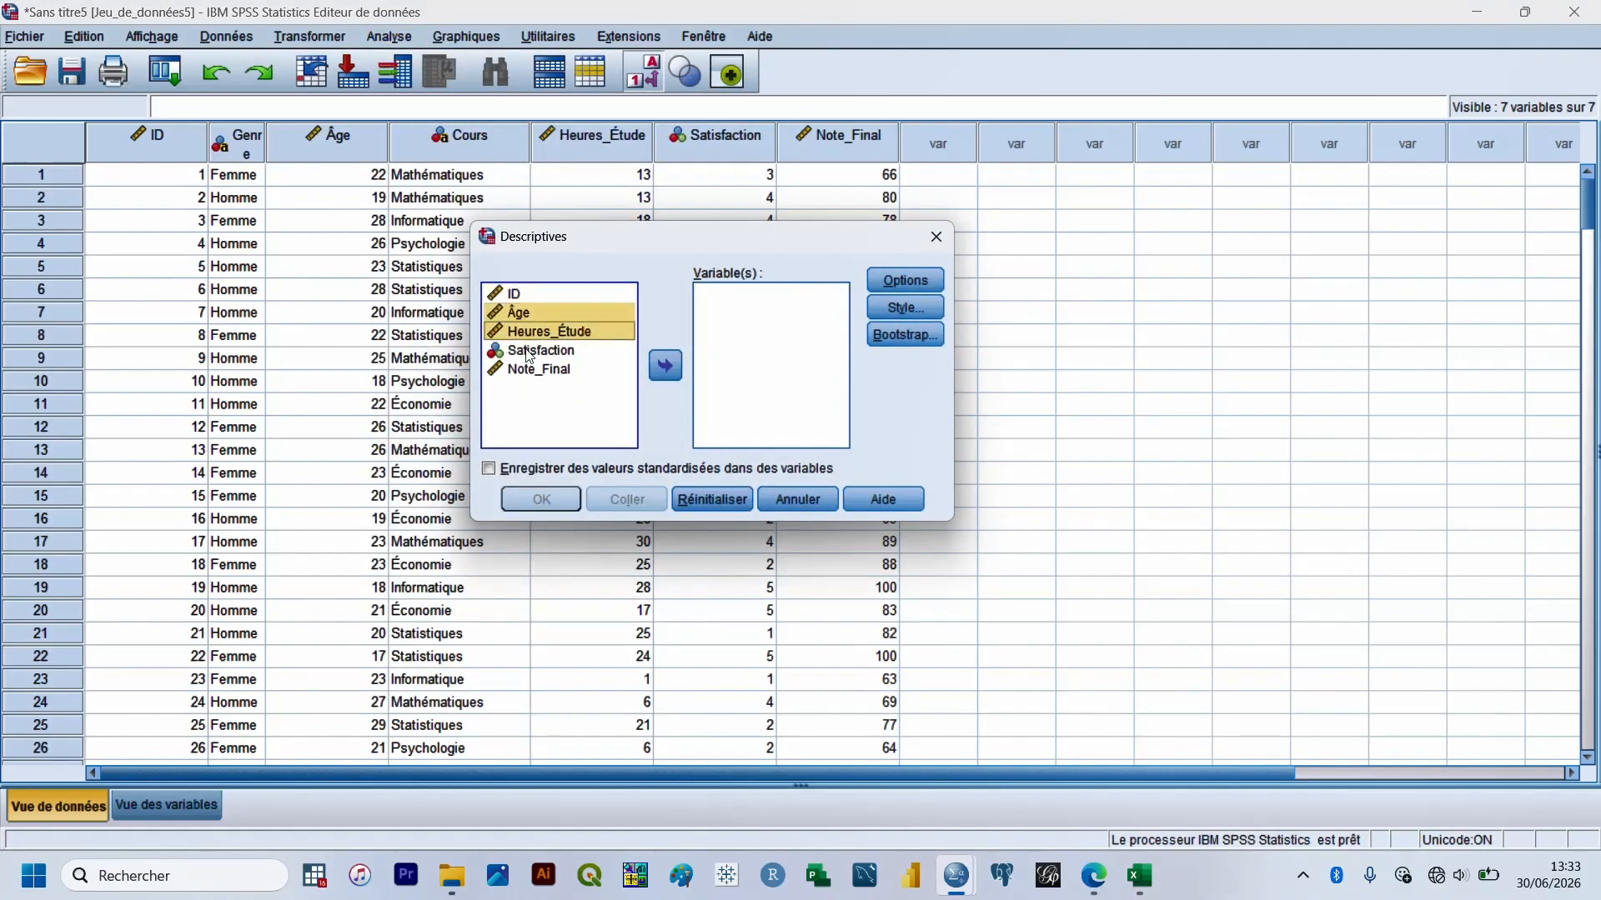
pyautogui.keyDown('shift'); pyautogui.click(530, 351); pyautogui.keyUp('shift')
pyautogui.keyDown('shift'); pyautogui.click(531, 370); pyautogui.keyUp('shift')
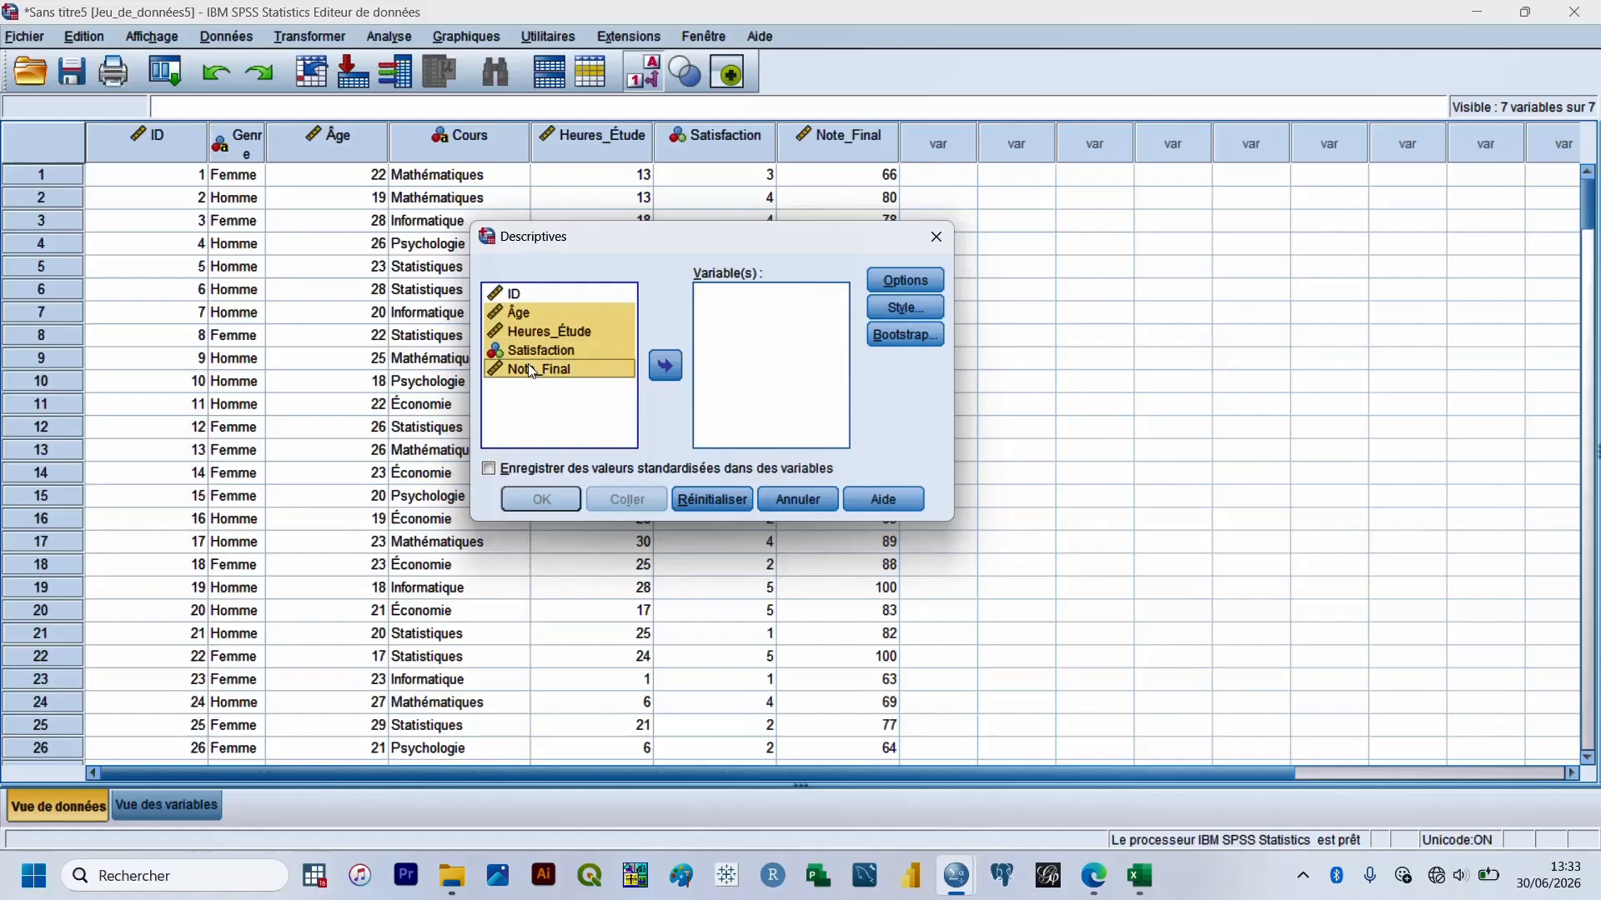
pyautogui.click(665, 367)
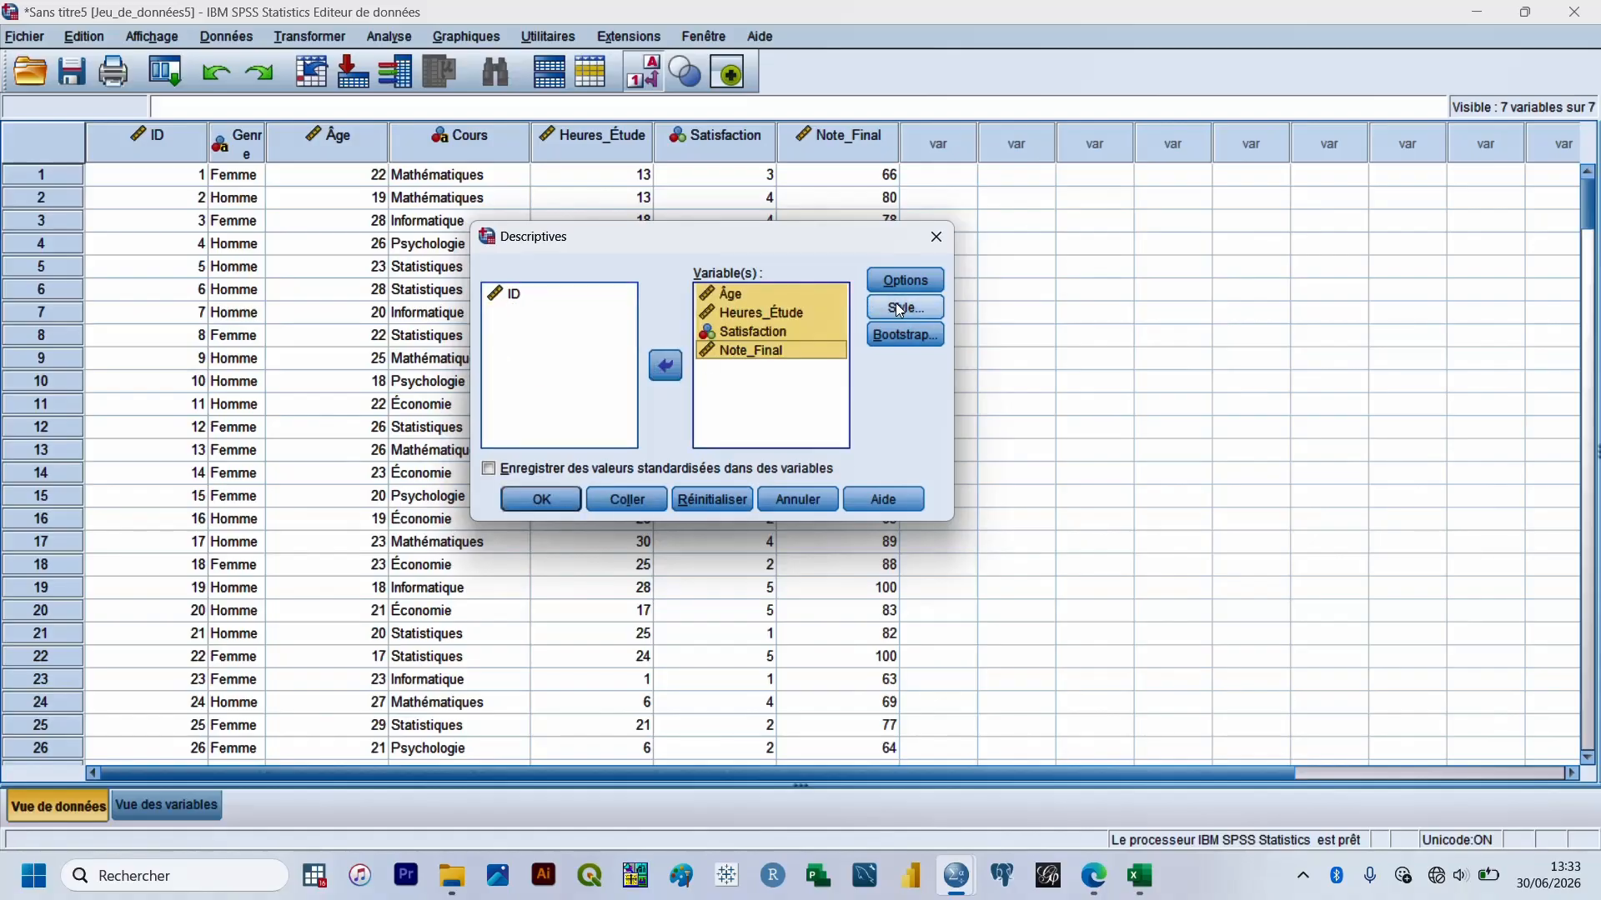
pyautogui.click(553, 490)
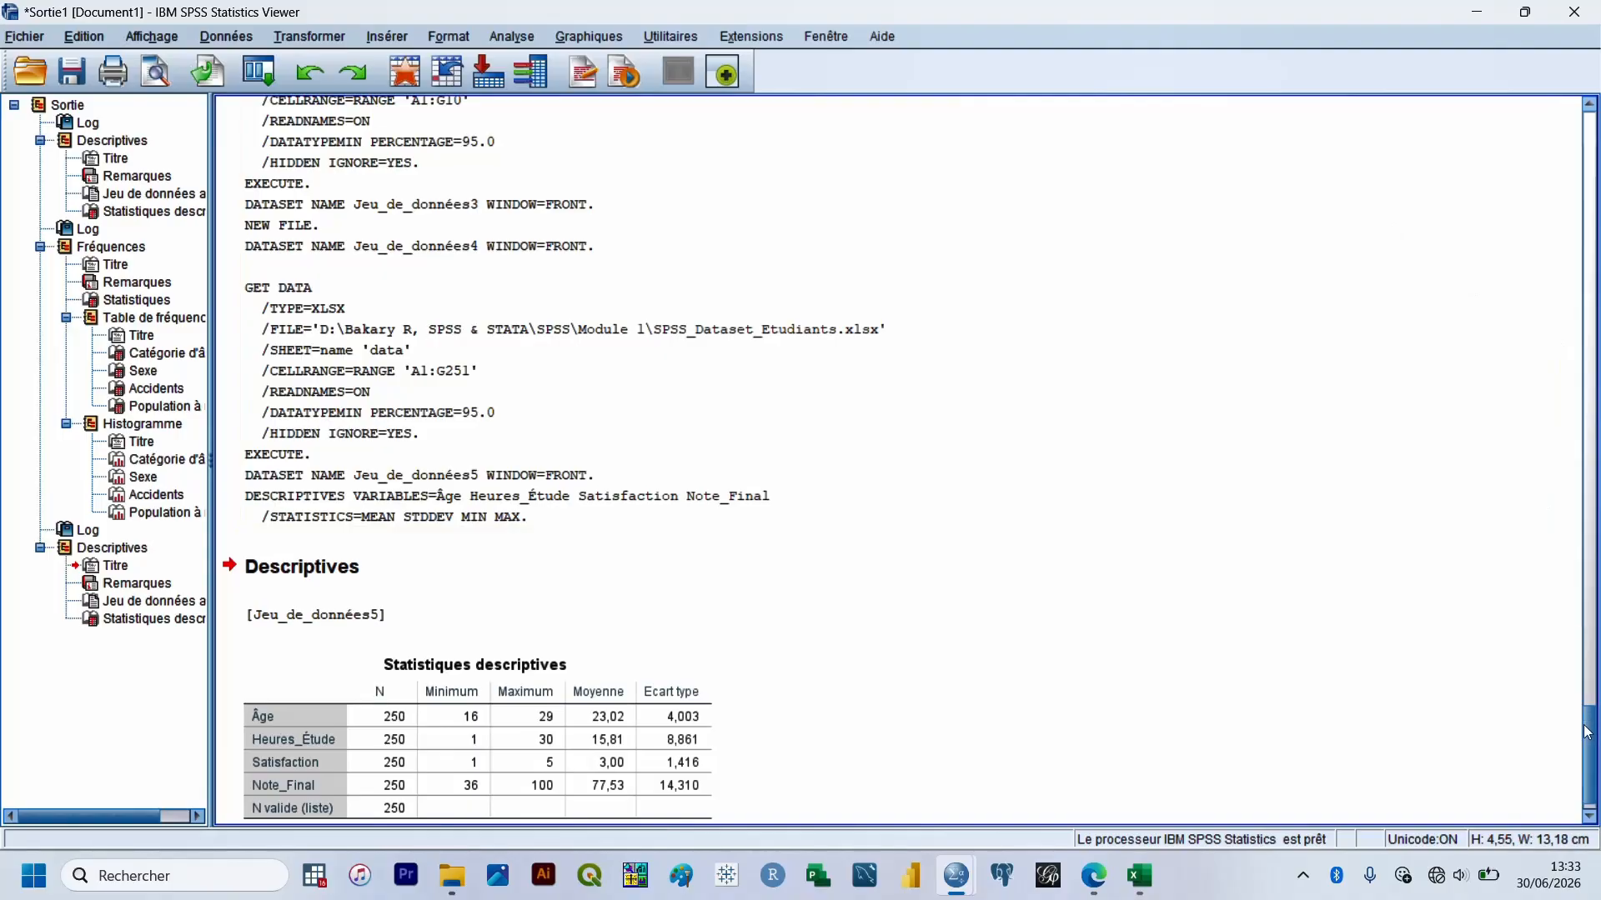
# Delete the syntax log above the new Descriptives output and review the descriptive statistics table
pyautogui.moveTo(1587, 727); pyautogui.dragTo(1575, 774)
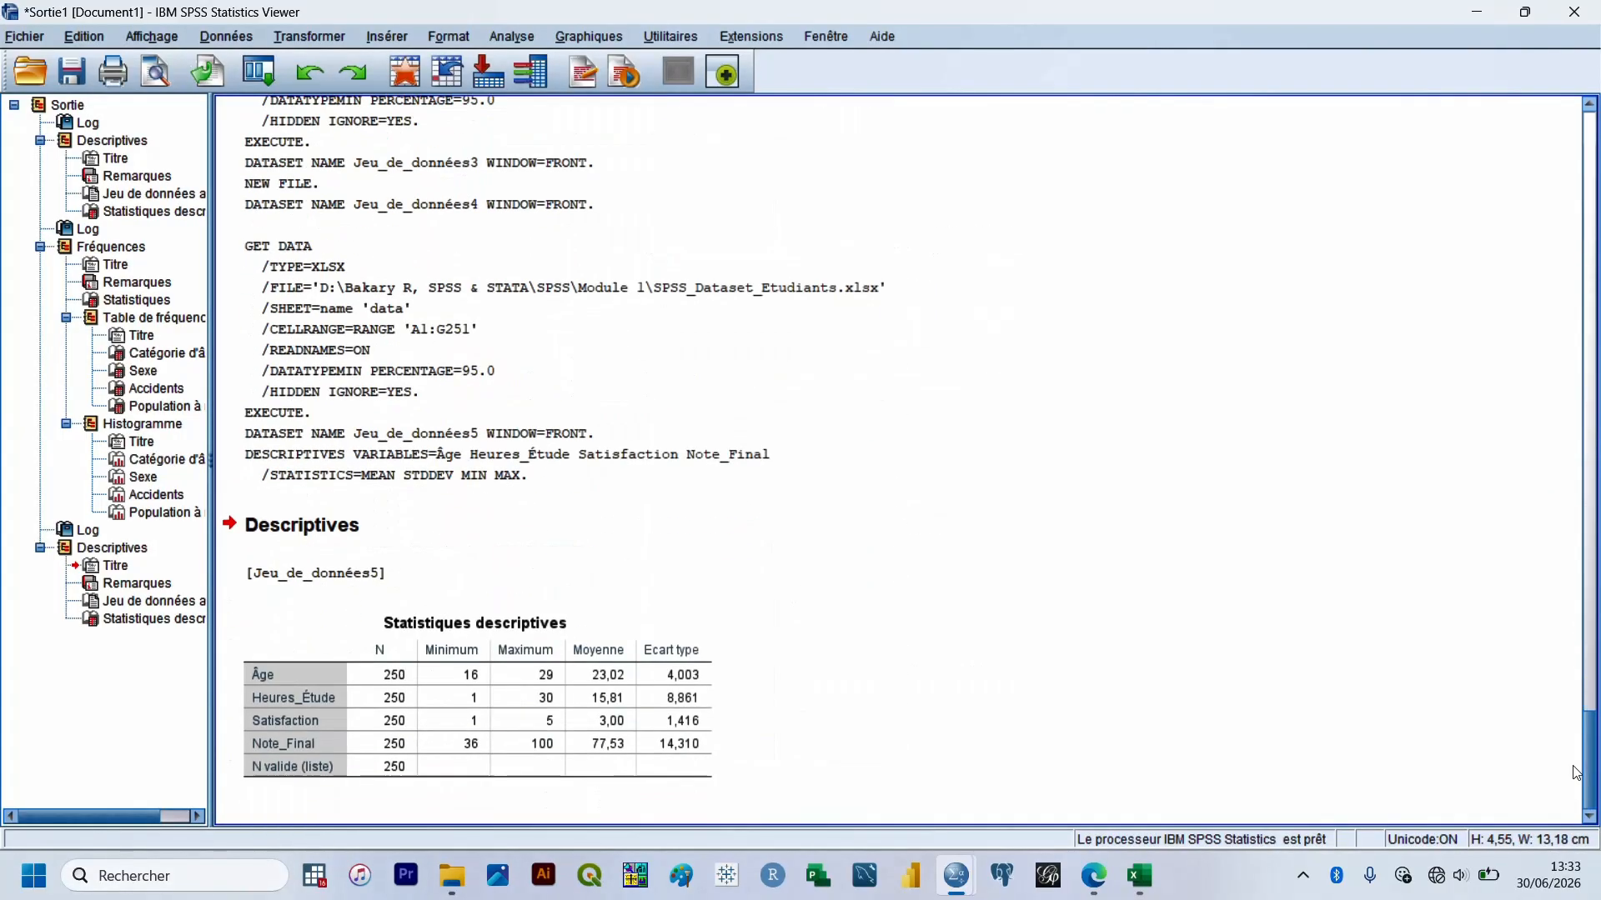
pyautogui.click(578, 448)
pyautogui.press('Delete')
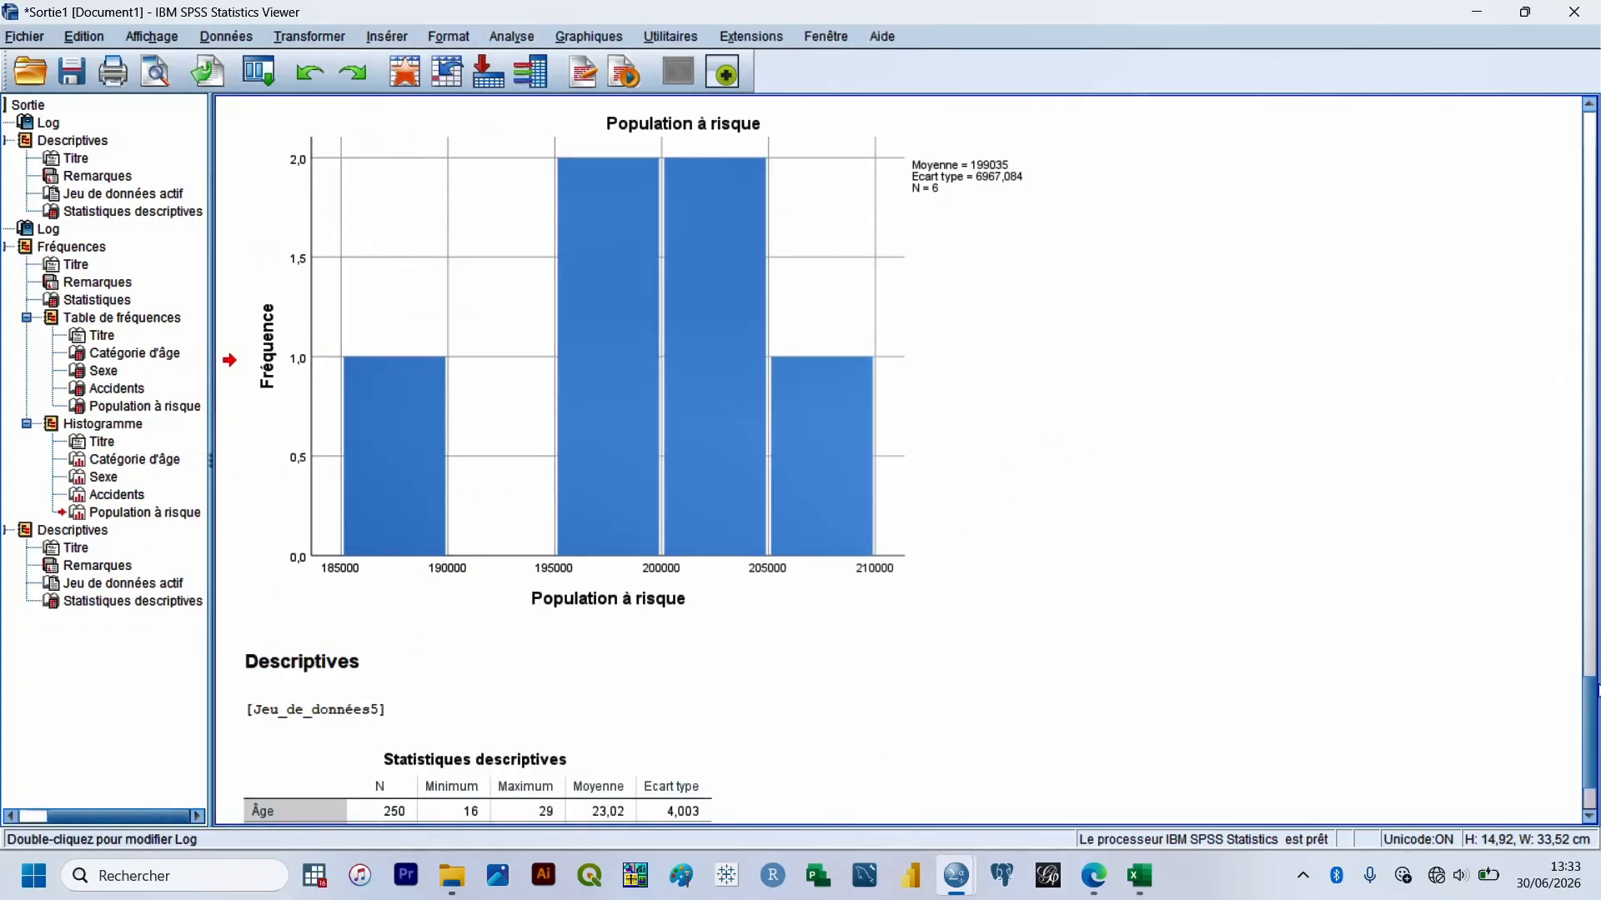
pyautogui.scroll(-3, 1083, 774)
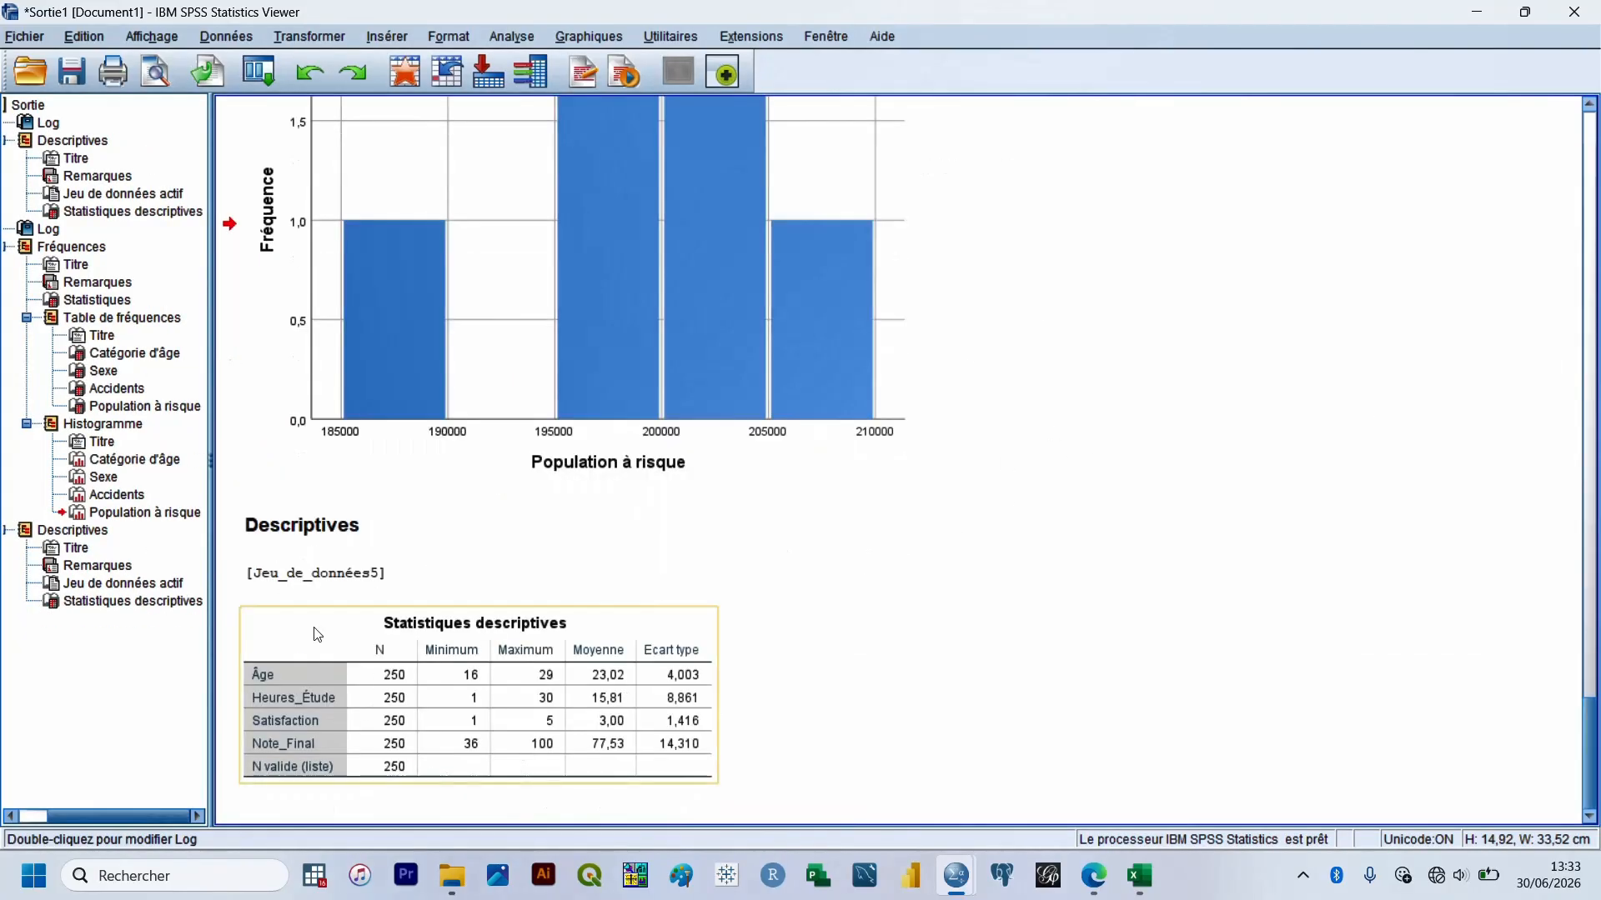
pyautogui.click(338, 575)
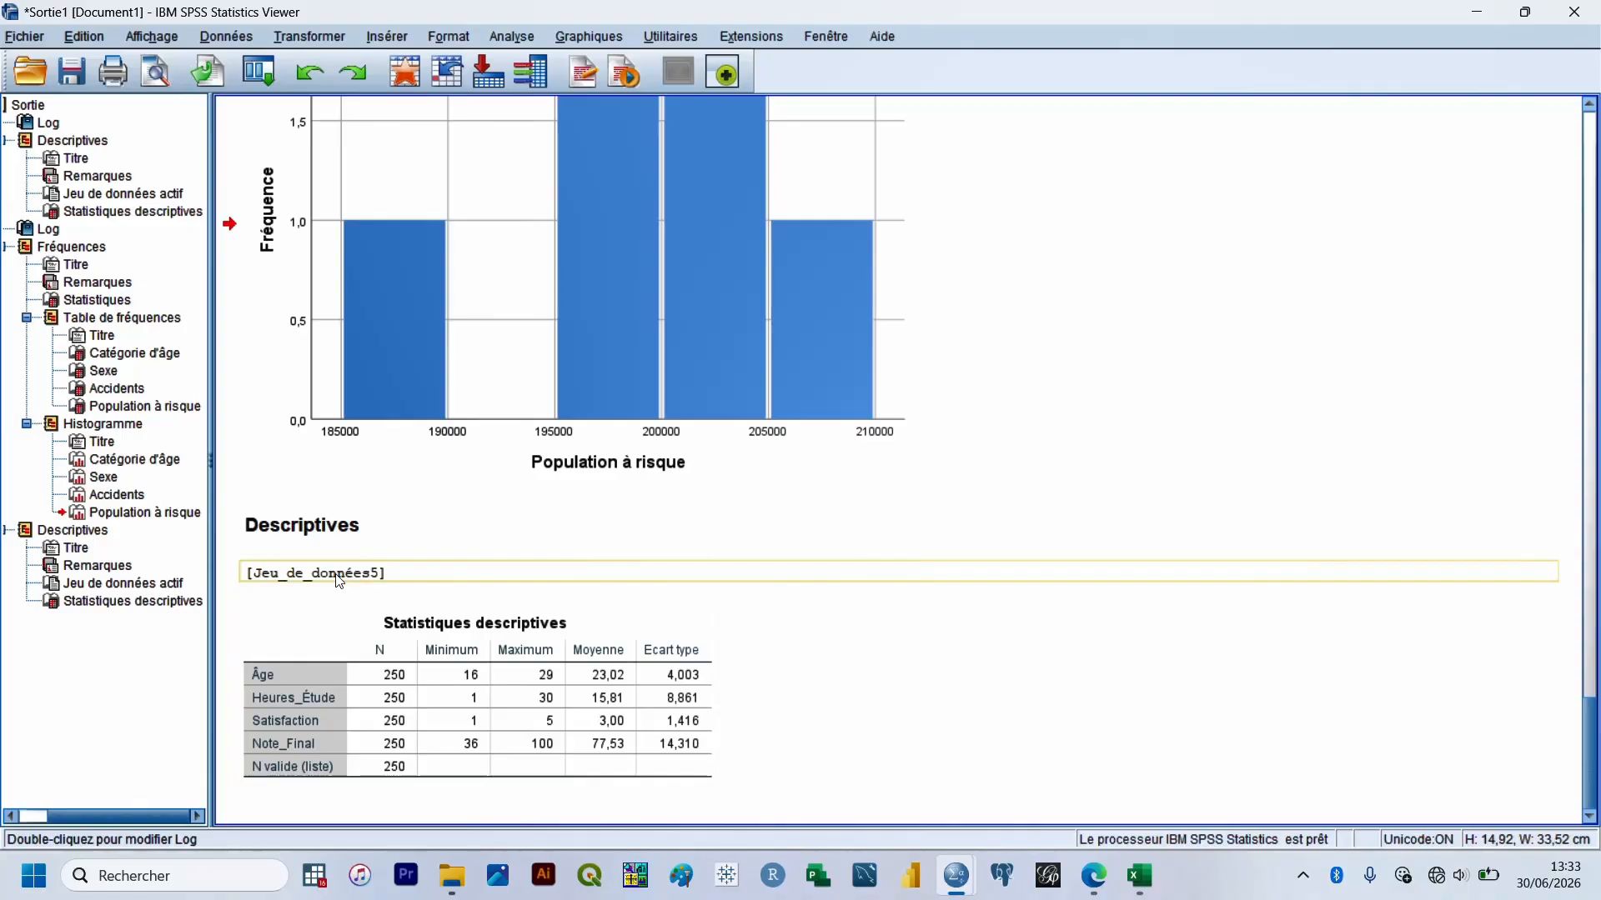
pyautogui.click(427, 667)
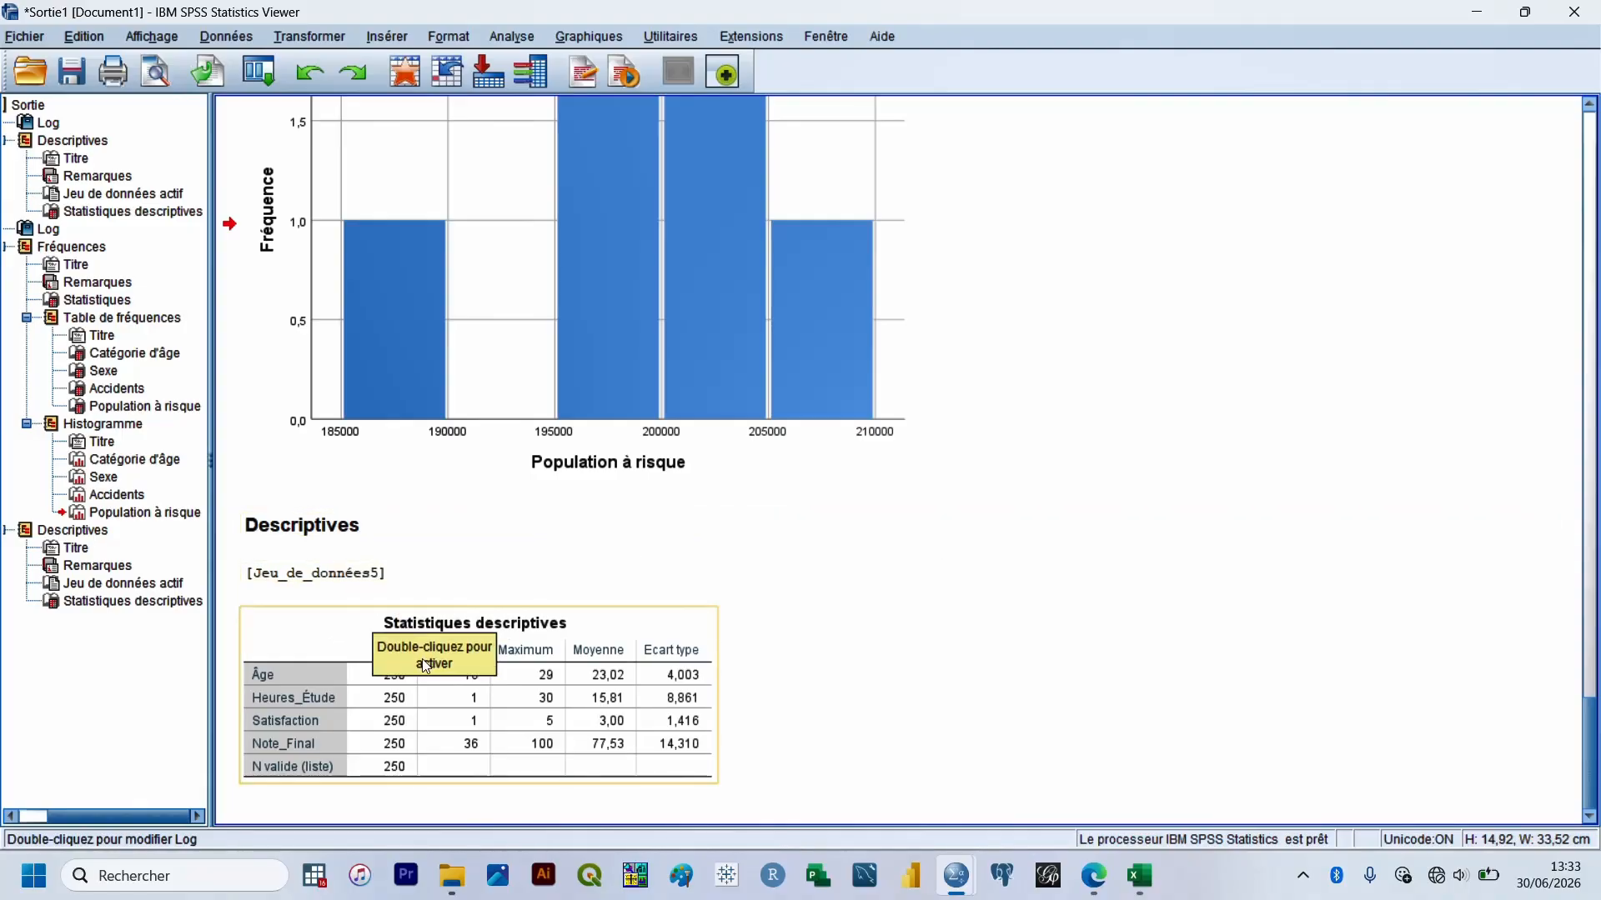
# Start a Frequencies analysis on the imported student dataset and add the variables Genre, Âge and Cours
pyautogui.moveTo(963, 884)
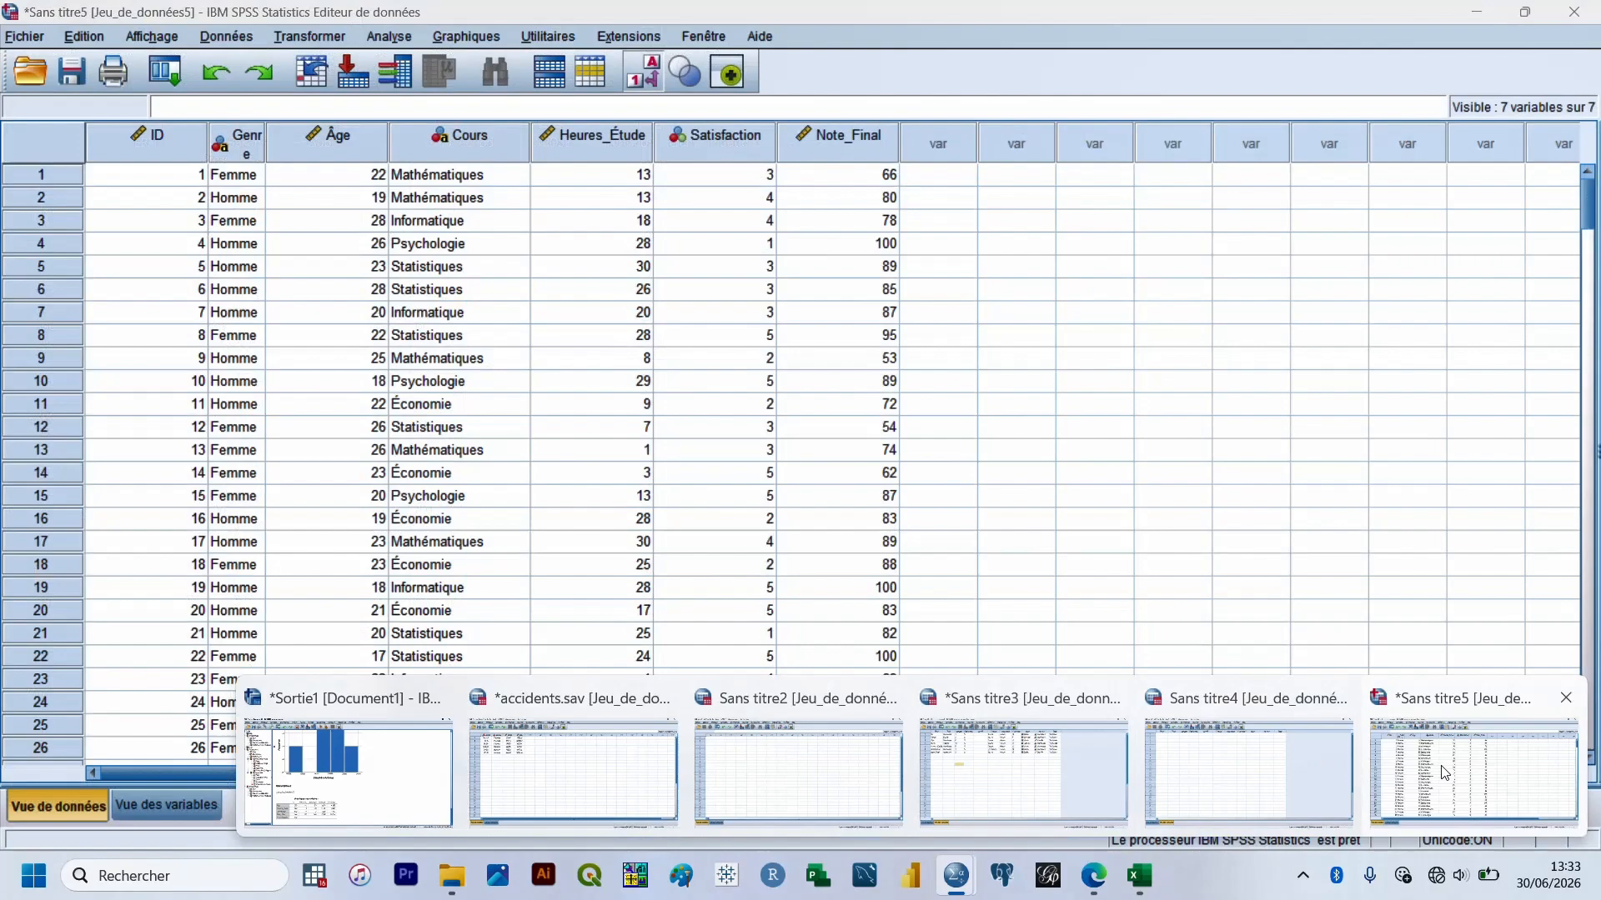
pyautogui.click(1474, 771)
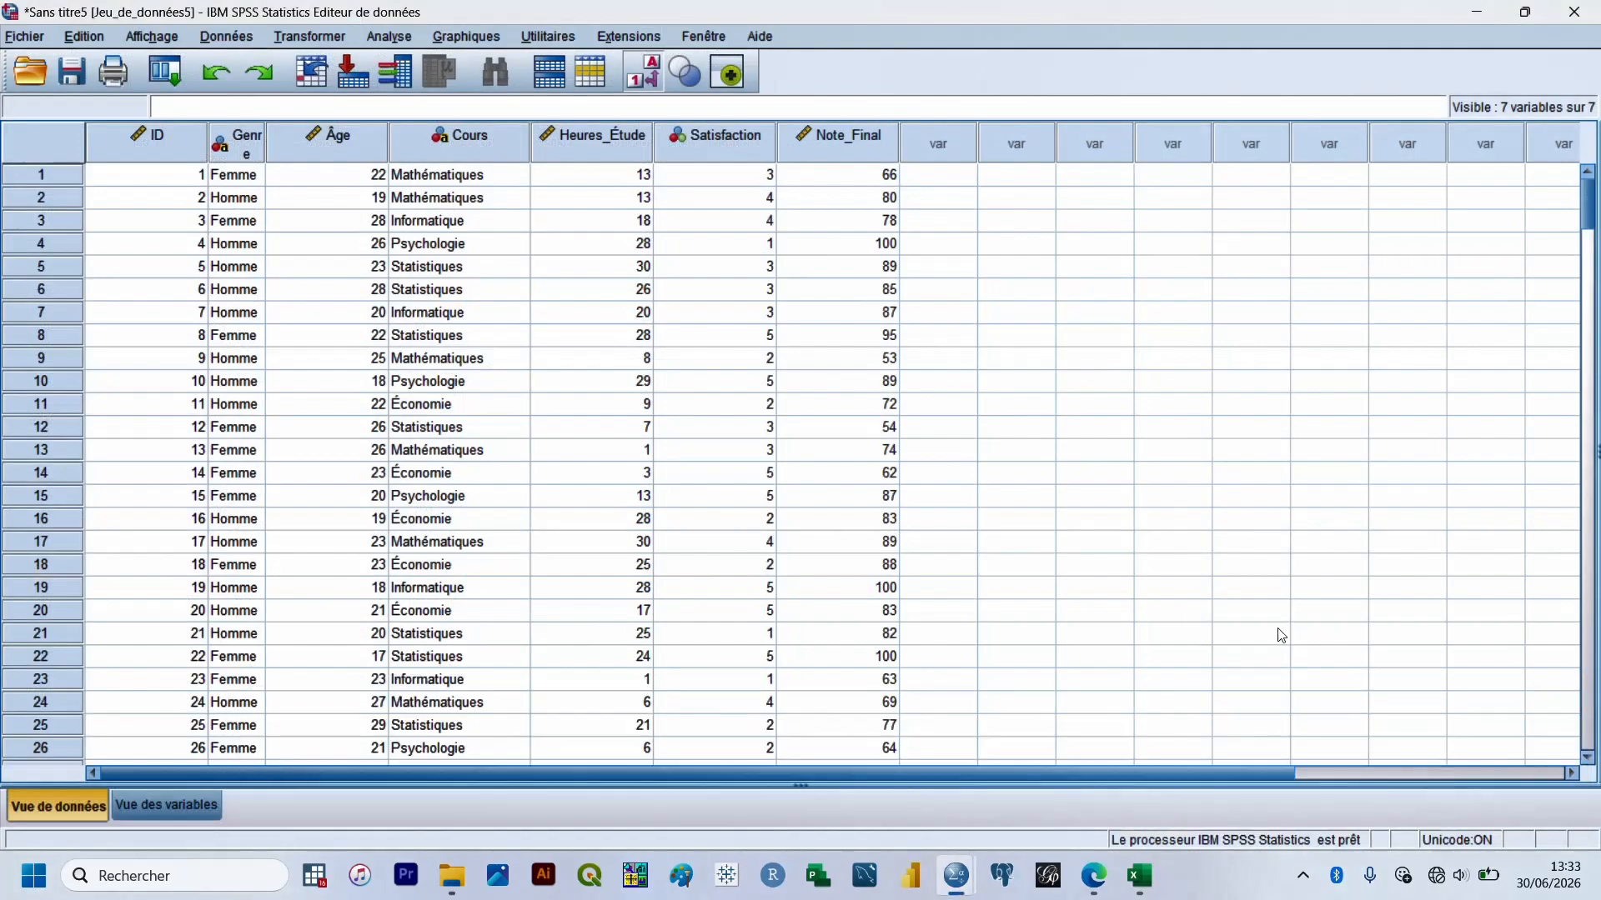
pyautogui.click(385, 35)
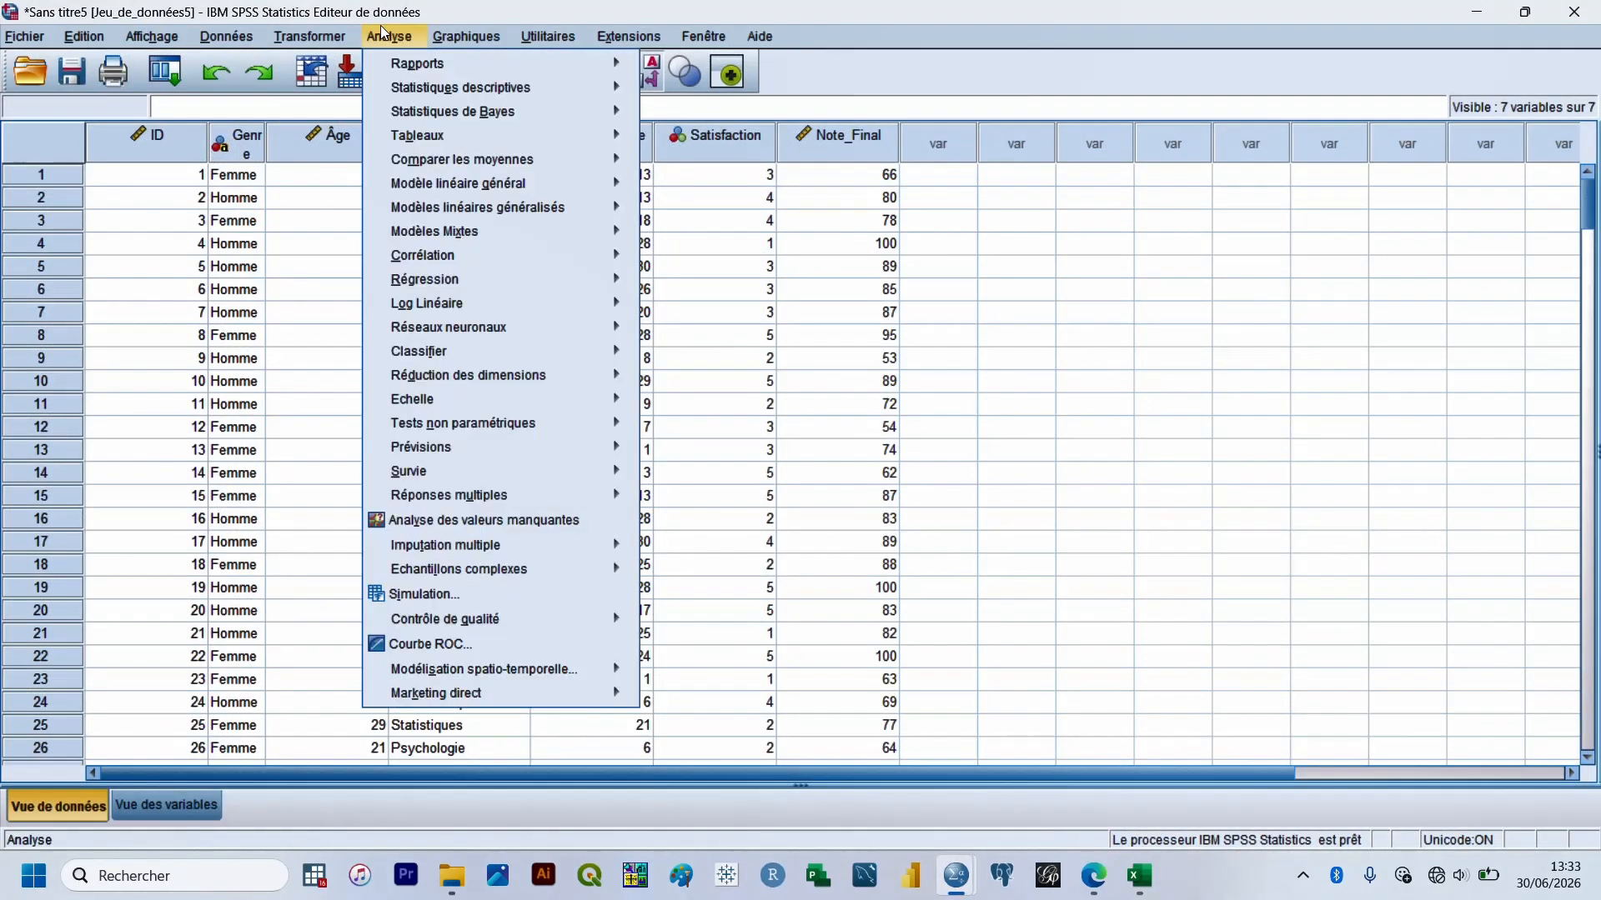
pyautogui.moveTo(461, 86)
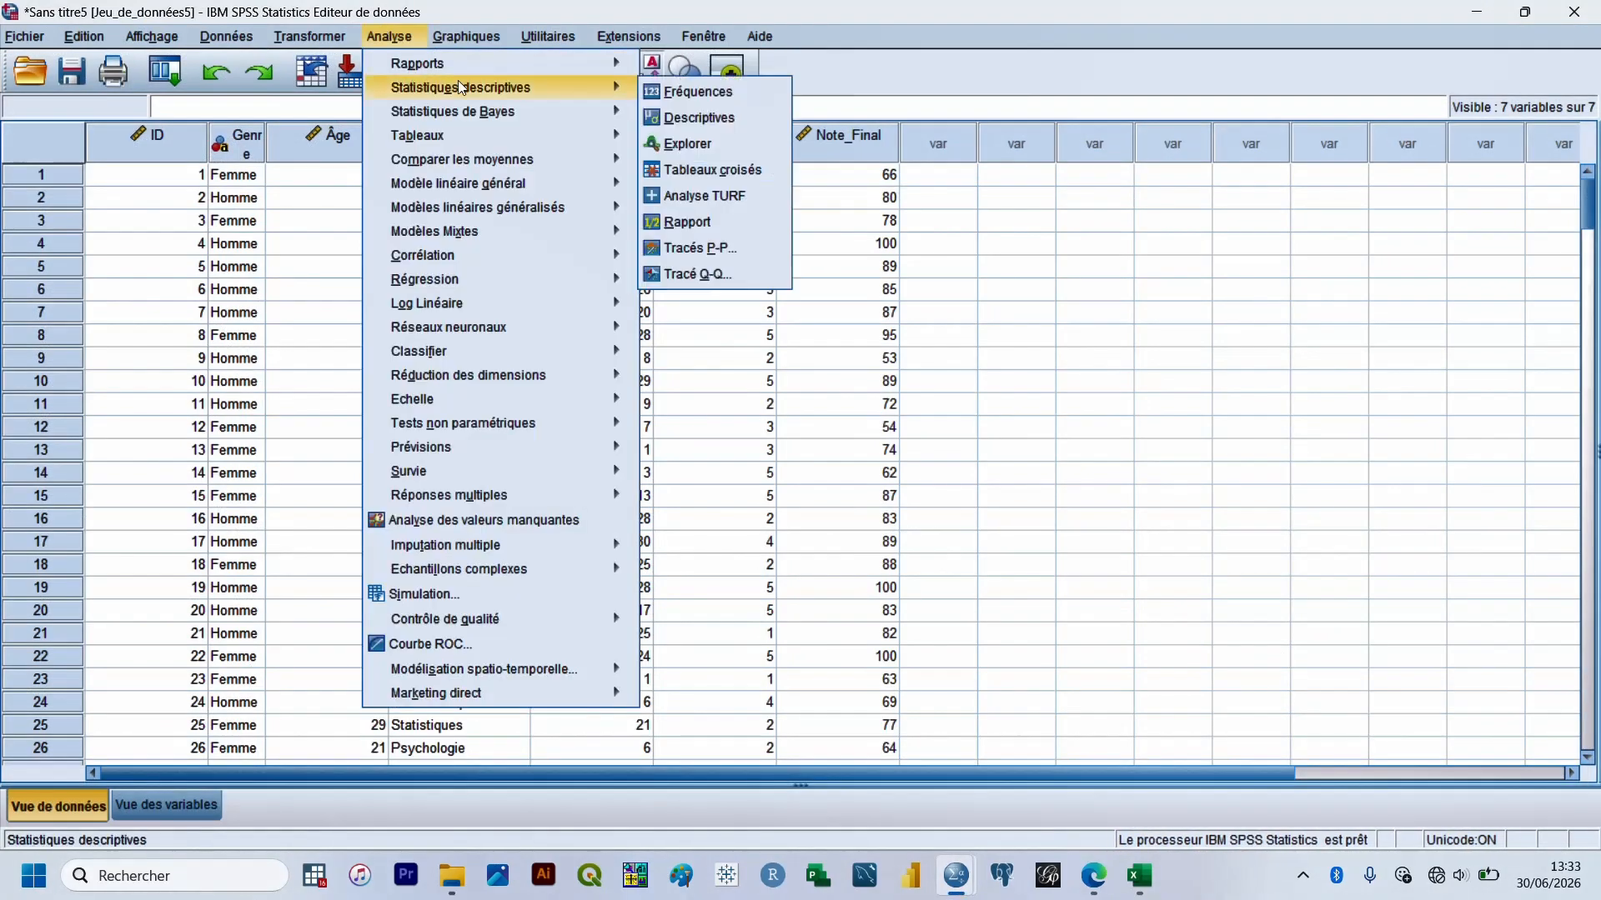
pyautogui.click(671, 93)
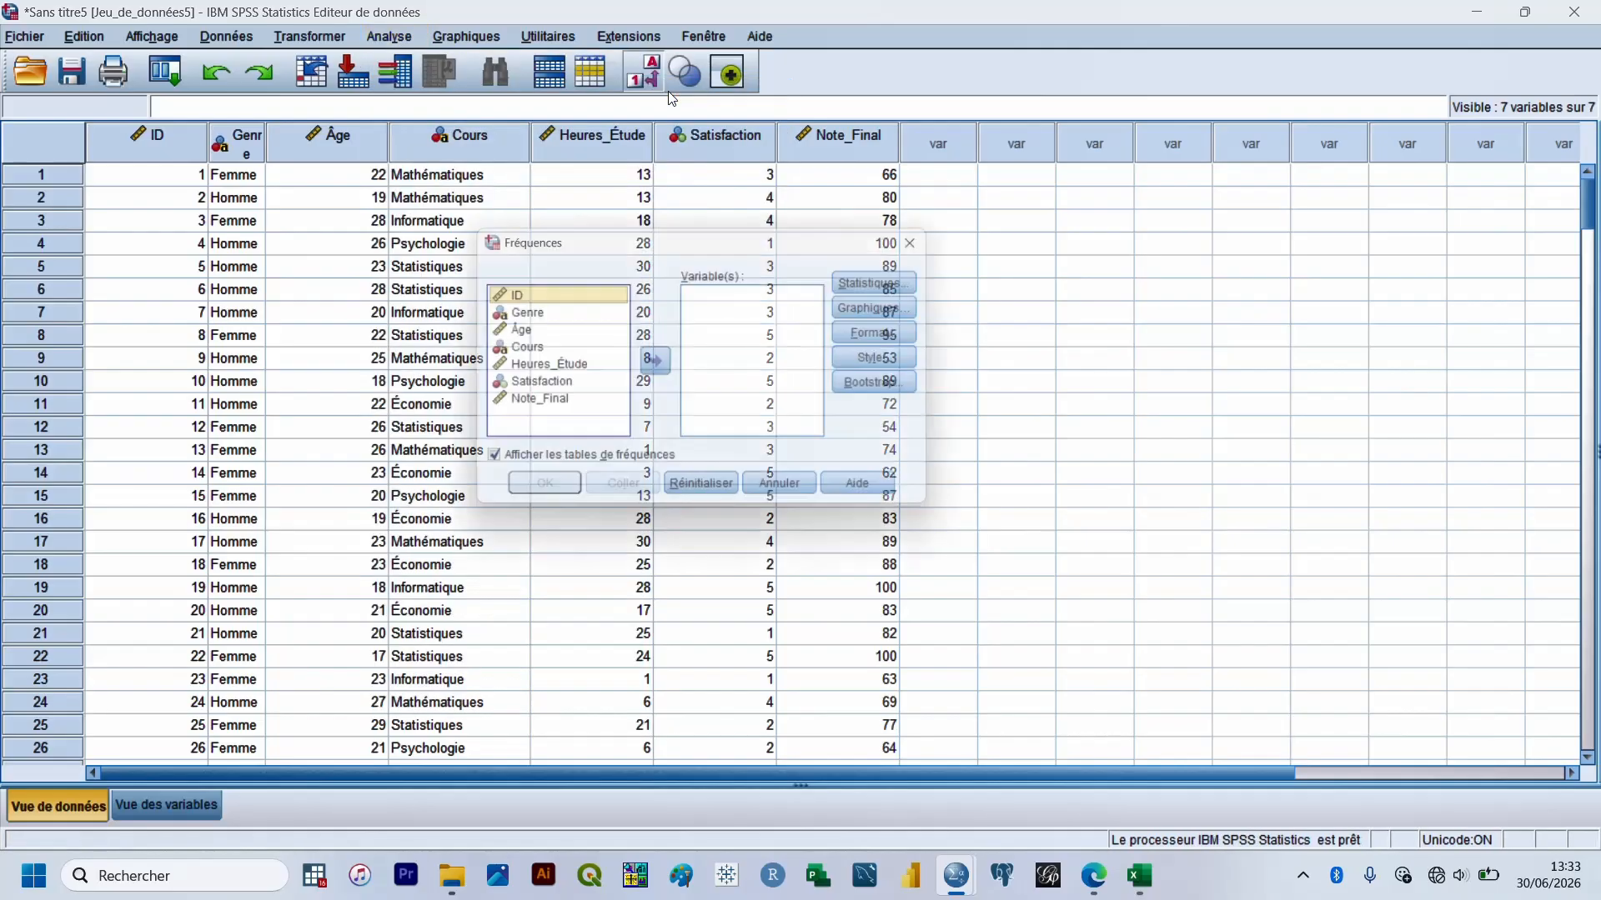
pyautogui.click(548, 320)
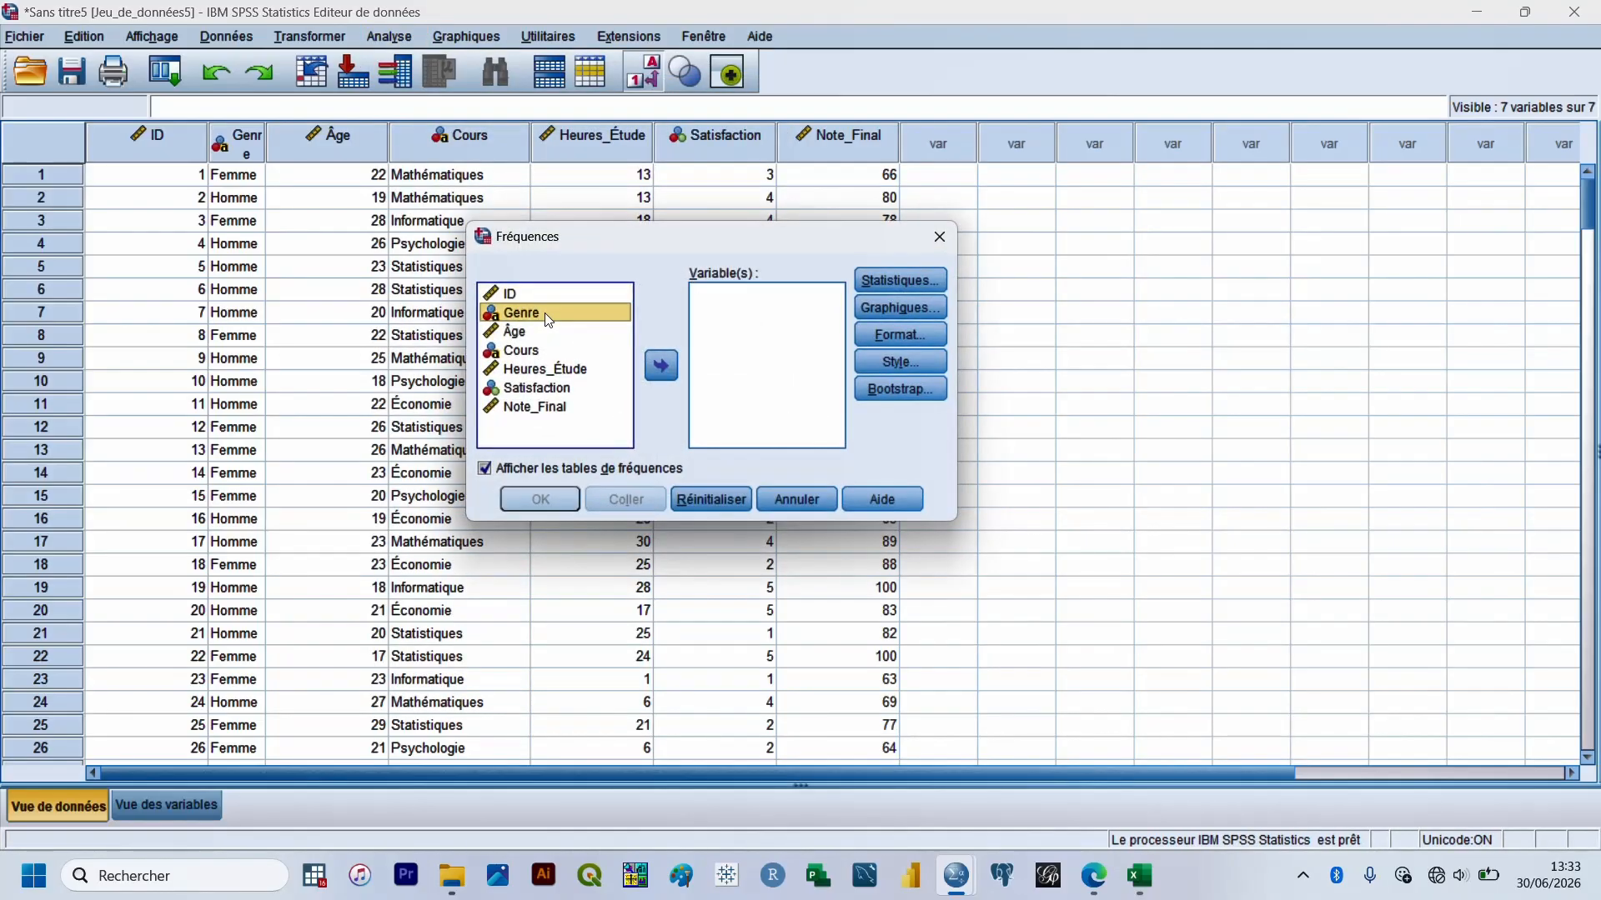
pyautogui.keyDown('shift'); pyautogui.click(529, 336); pyautogui.keyUp('shift')
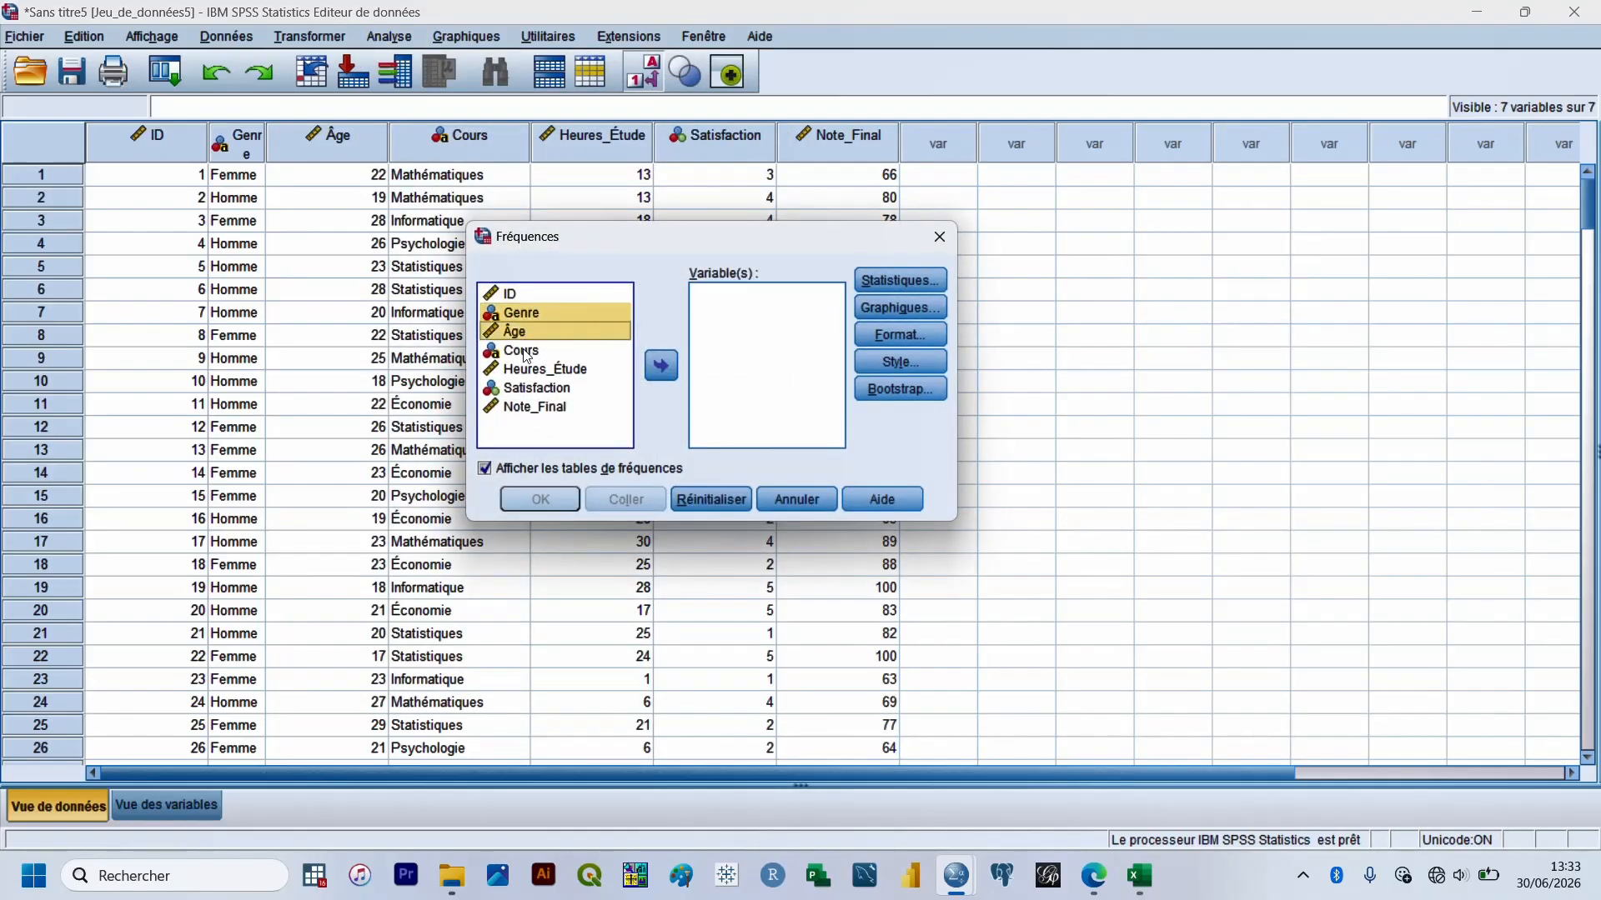
pyautogui.keyDown('shift'); pyautogui.click(527, 349); pyautogui.keyUp('shift')
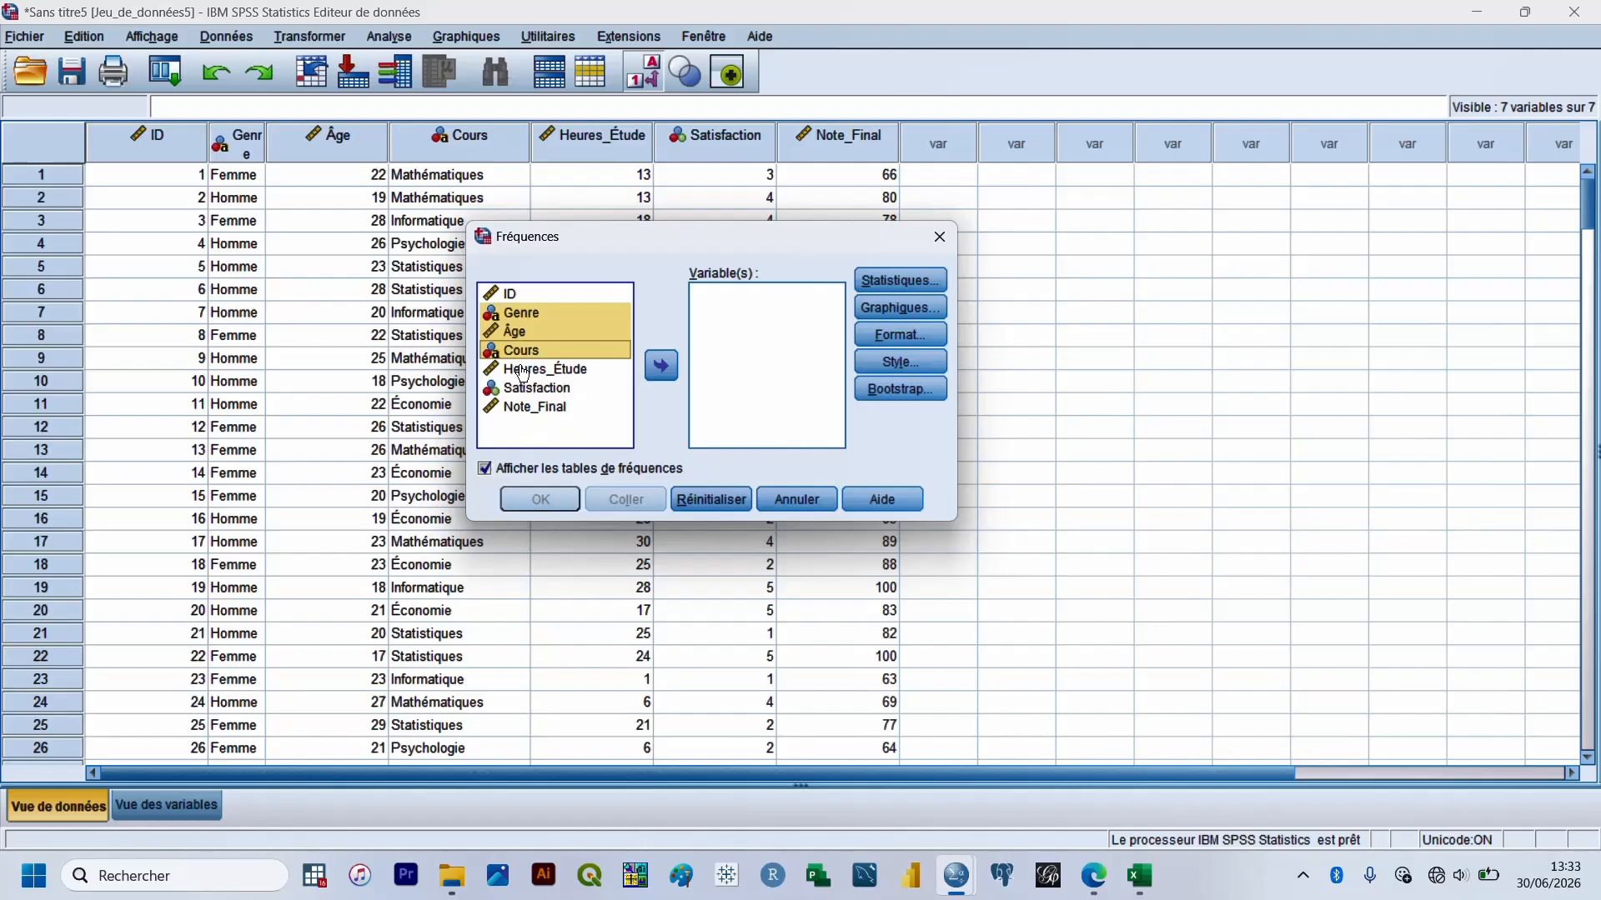
pyautogui.keyDown('ctrl'); pyautogui.click(522, 371); pyautogui.keyUp('ctrl')
pyautogui.keyDown('ctrl'); pyautogui.click(522, 372); pyautogui.keyUp('ctrl')
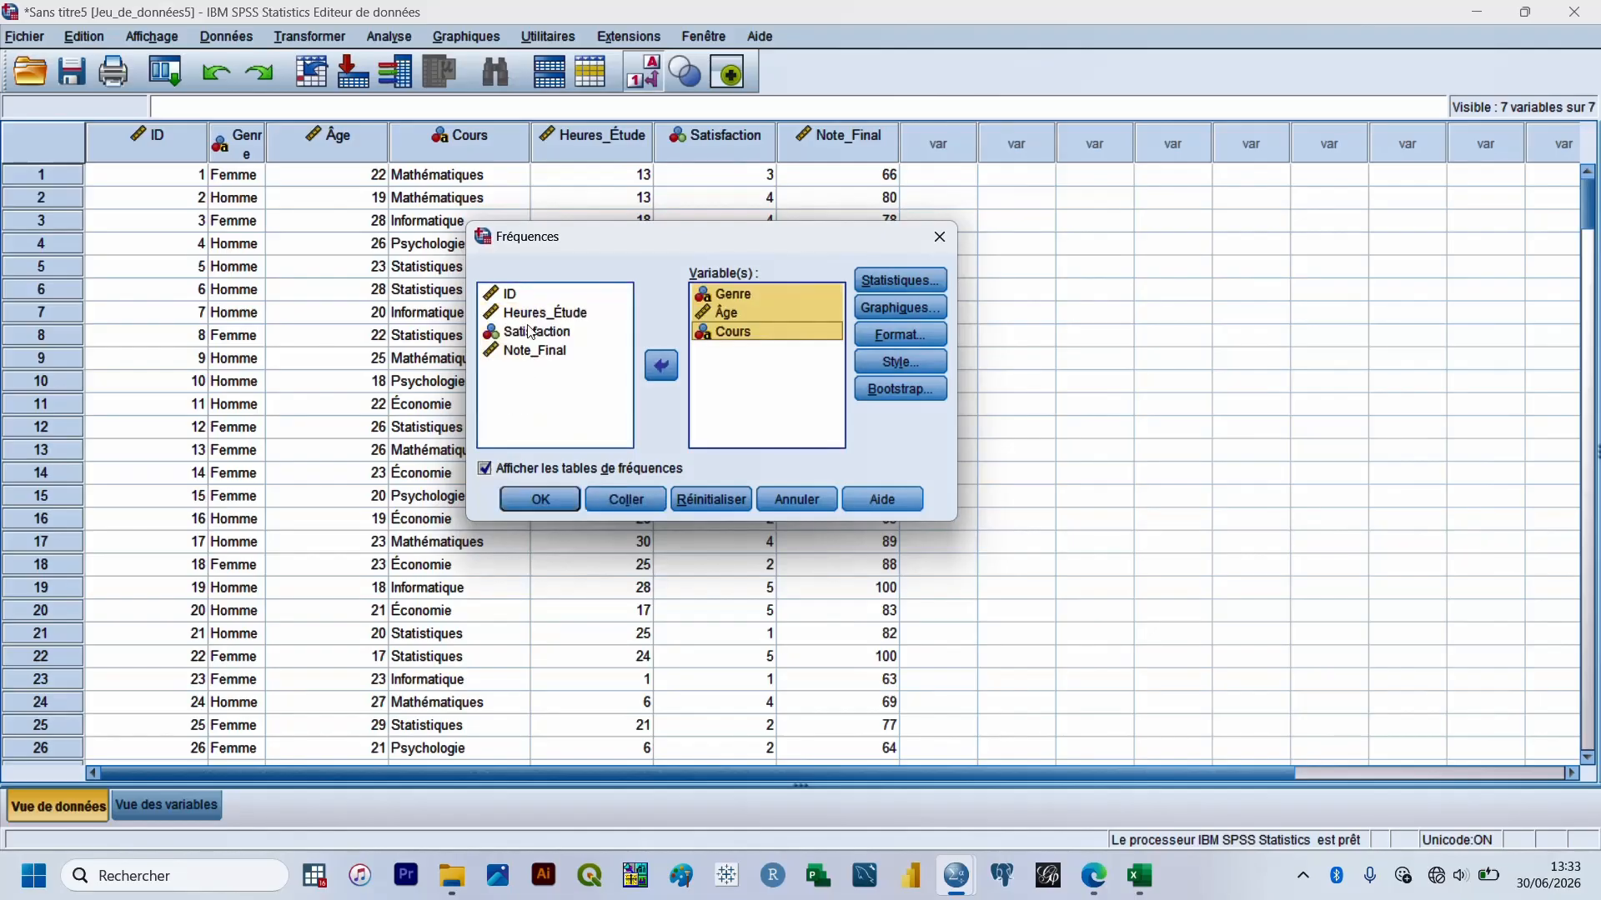
# Add Heures_Étude, Satisfaction and Note_Final to the variables of the Frequencies analysis
pyautogui.click(531, 317)
pyautogui.keyDown('shift'); pyautogui.click(530, 334); pyautogui.keyUp('shift')
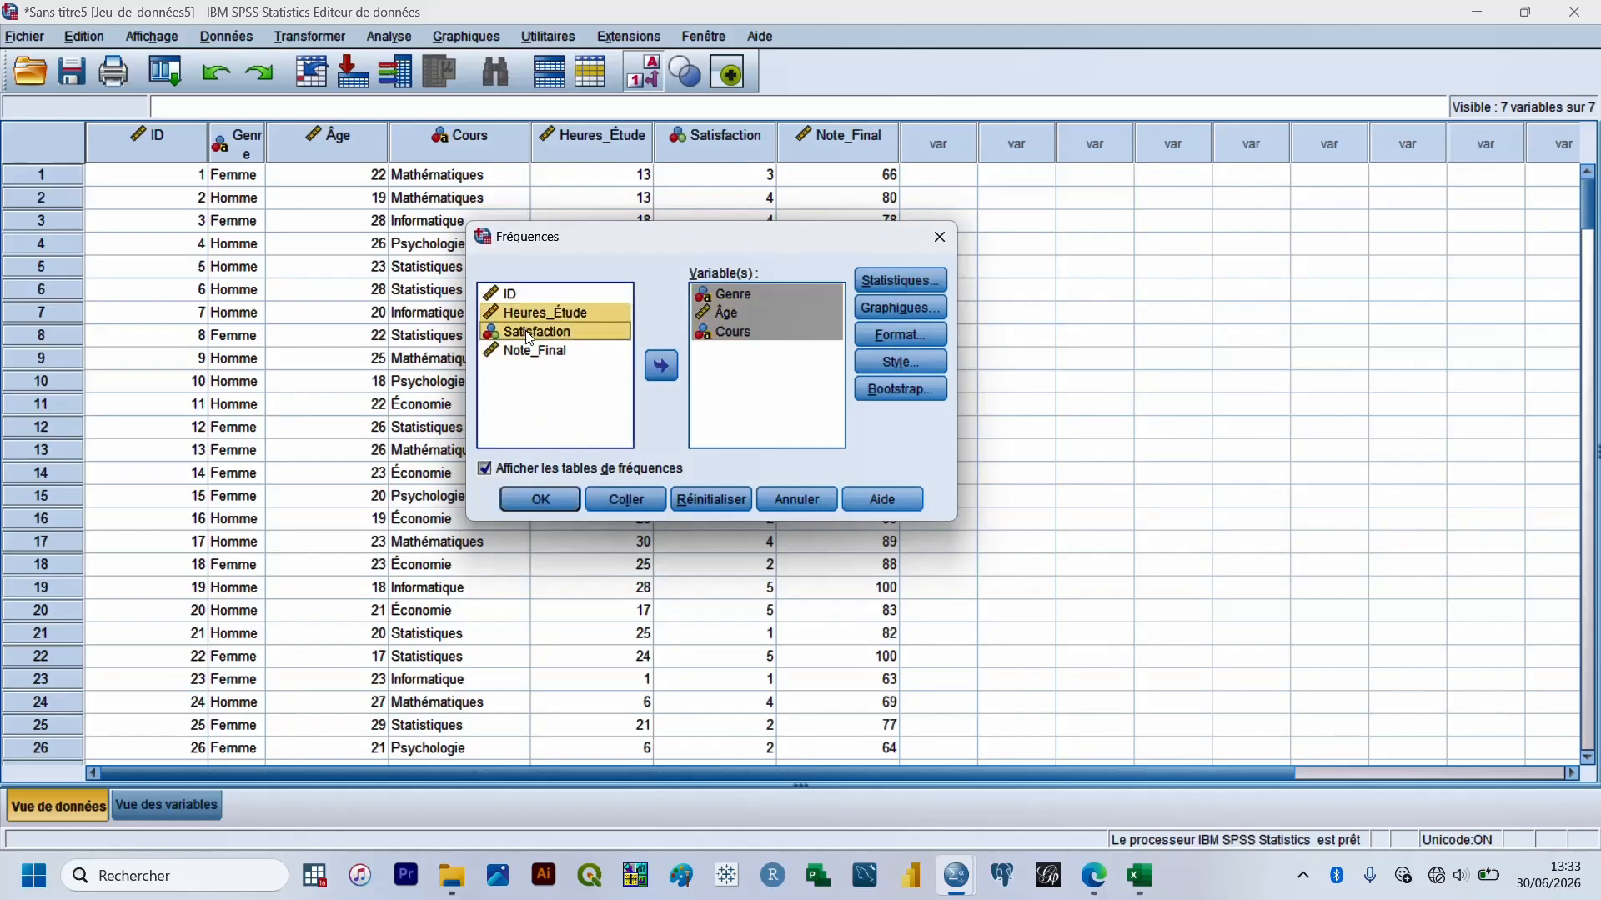
pyautogui.keyDown('shift'); pyautogui.click(528, 350); pyautogui.keyUp('shift')
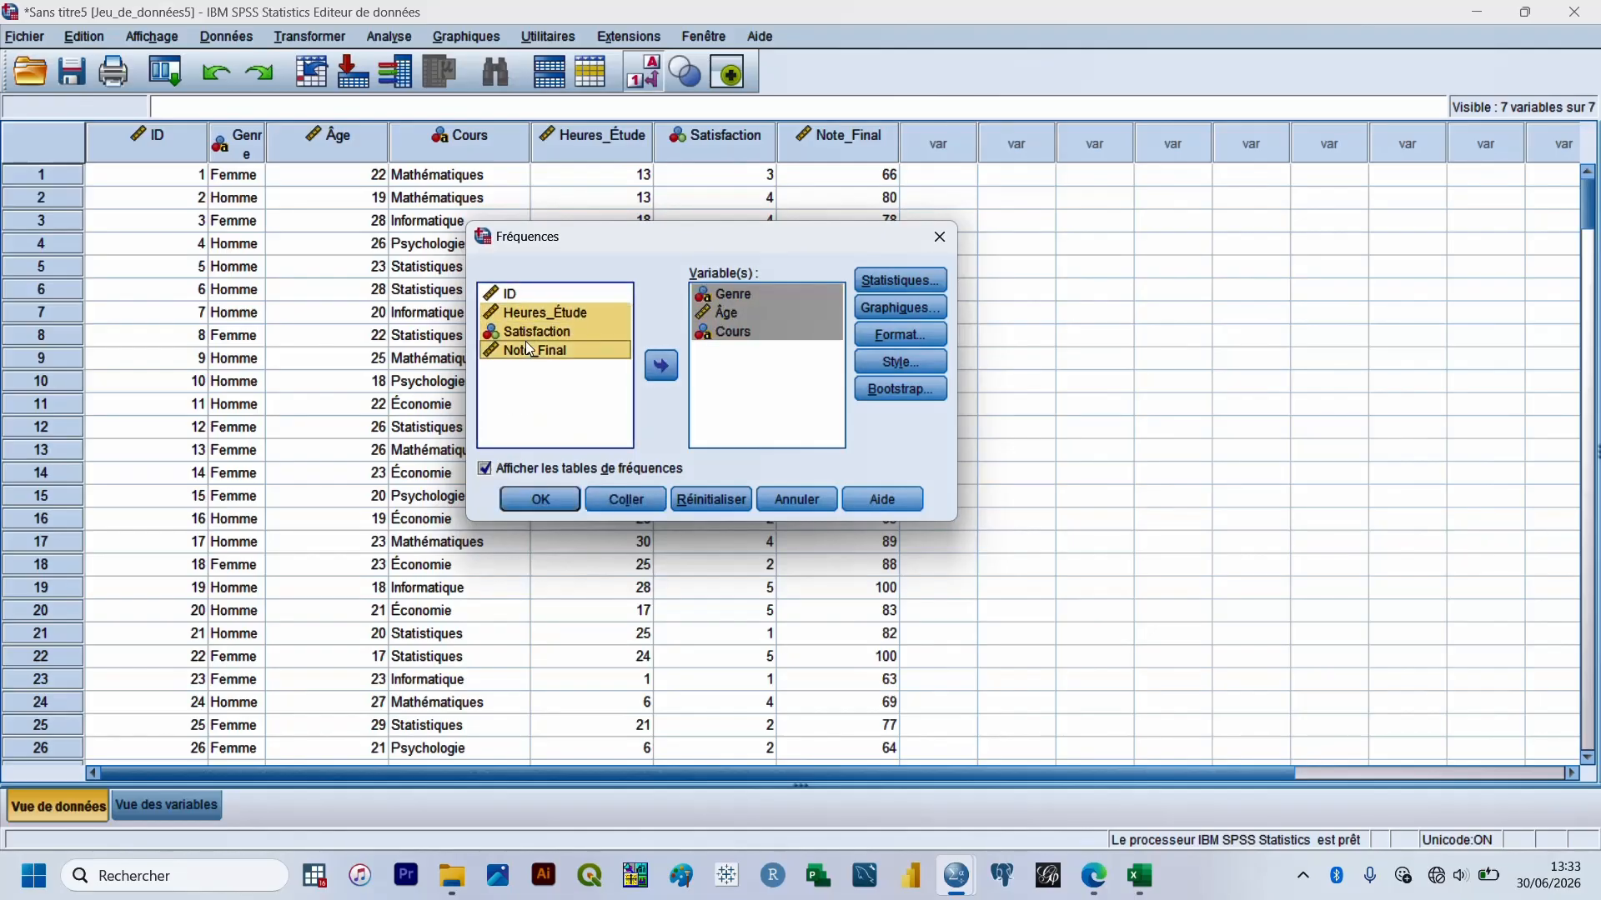
pyautogui.click(660, 367)
# Choose histograms without a Gaussian curve as the chart type and run the Frequencies analysis
pyautogui.click(879, 310)
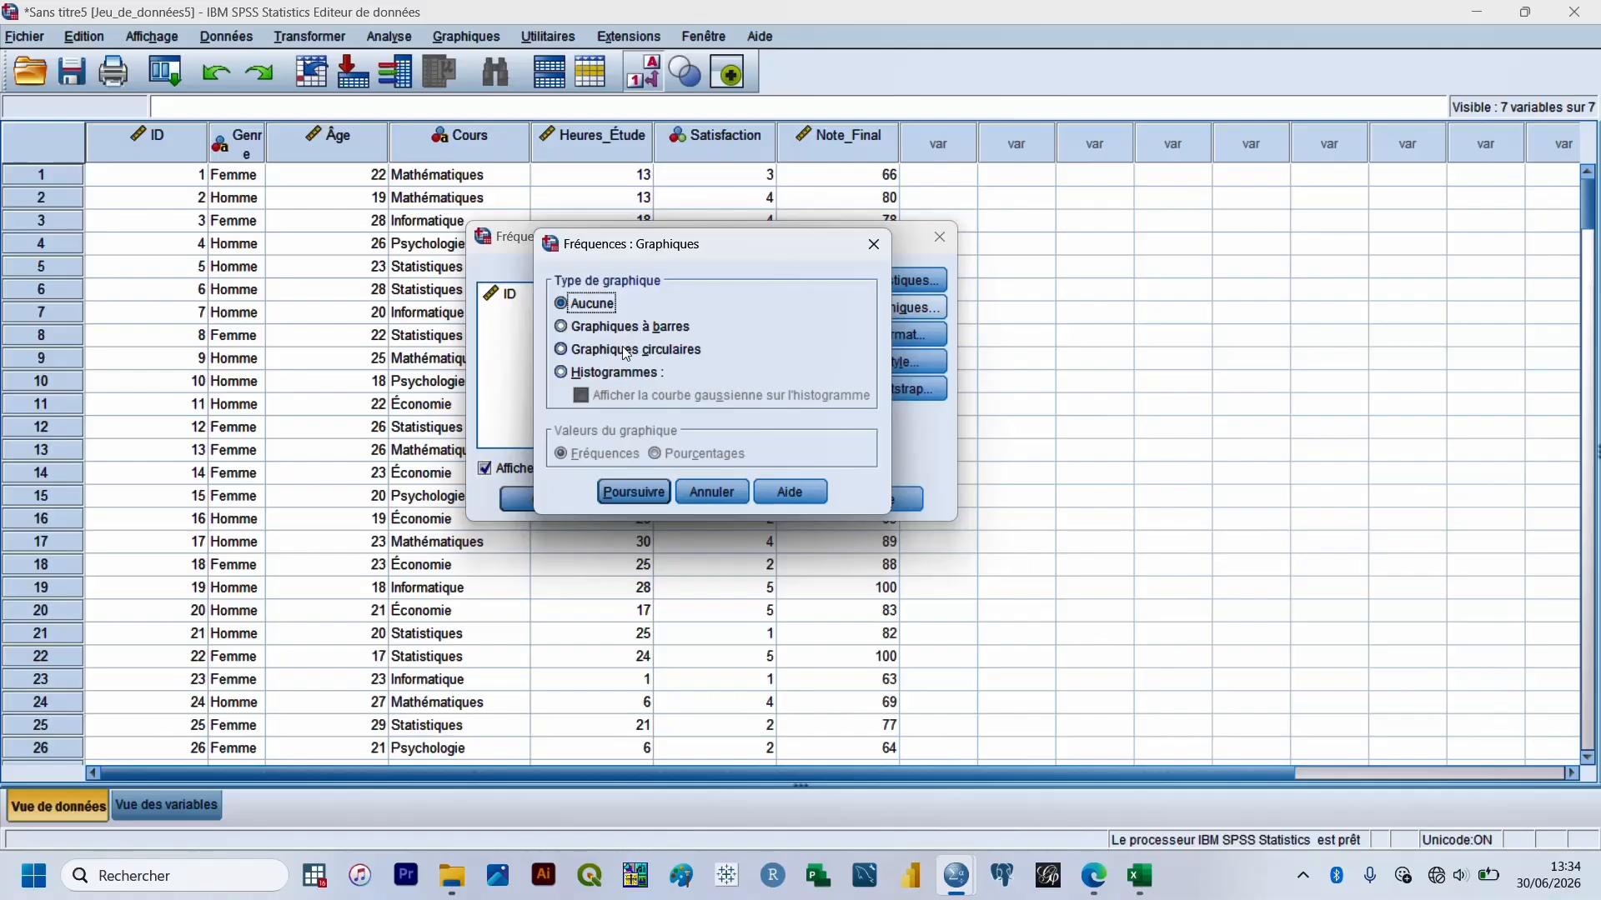
pyautogui.click(624, 371)
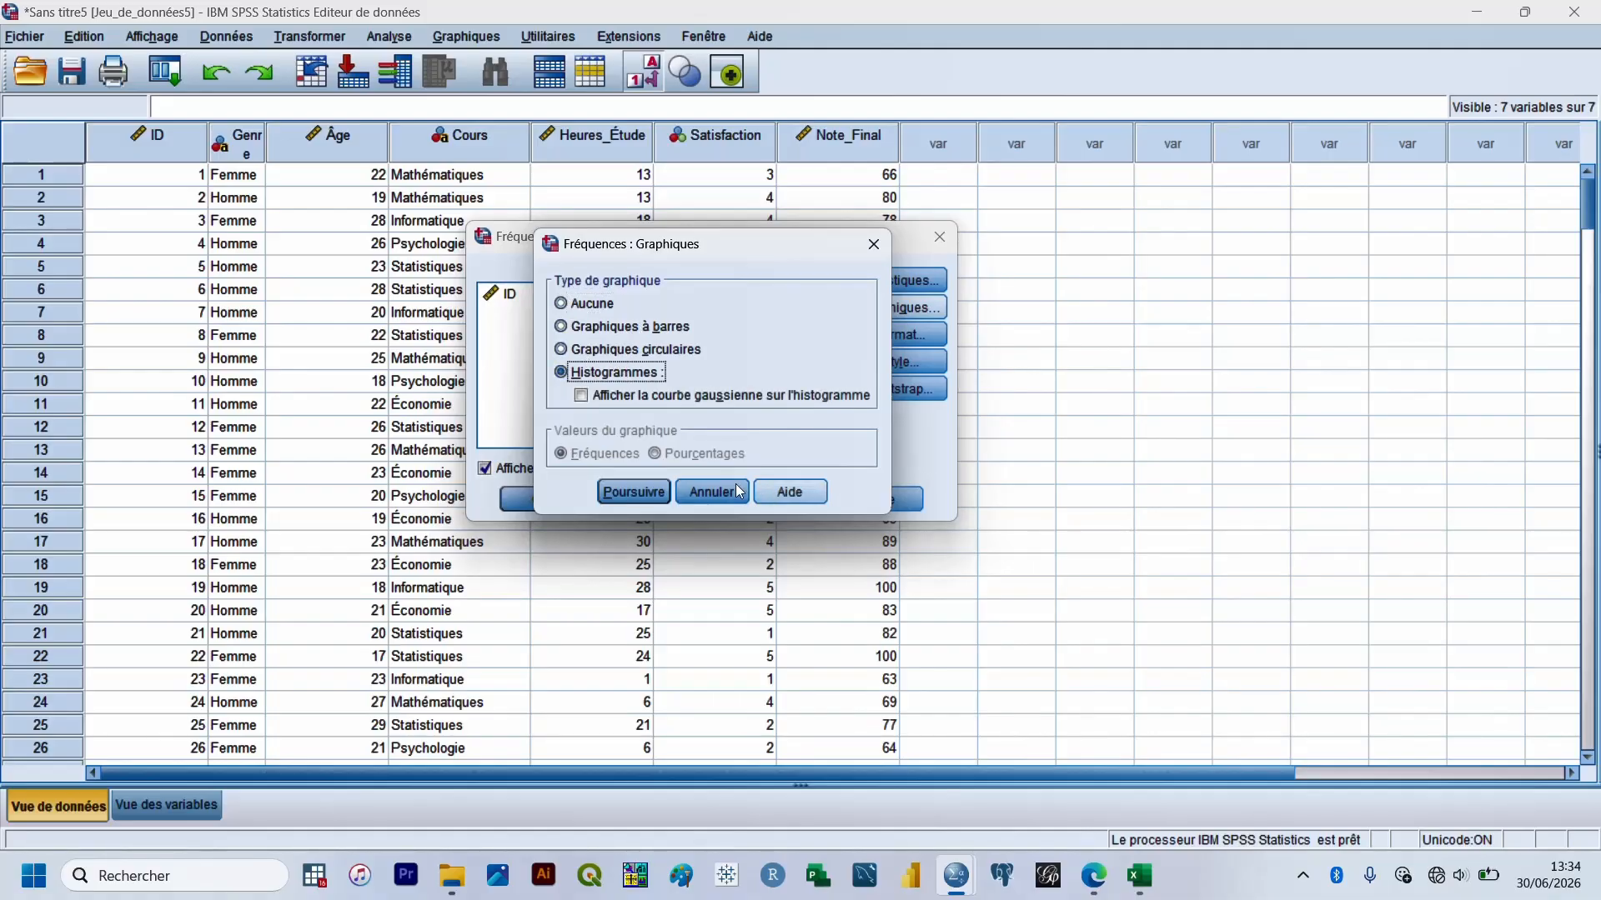
pyautogui.click(648, 496)
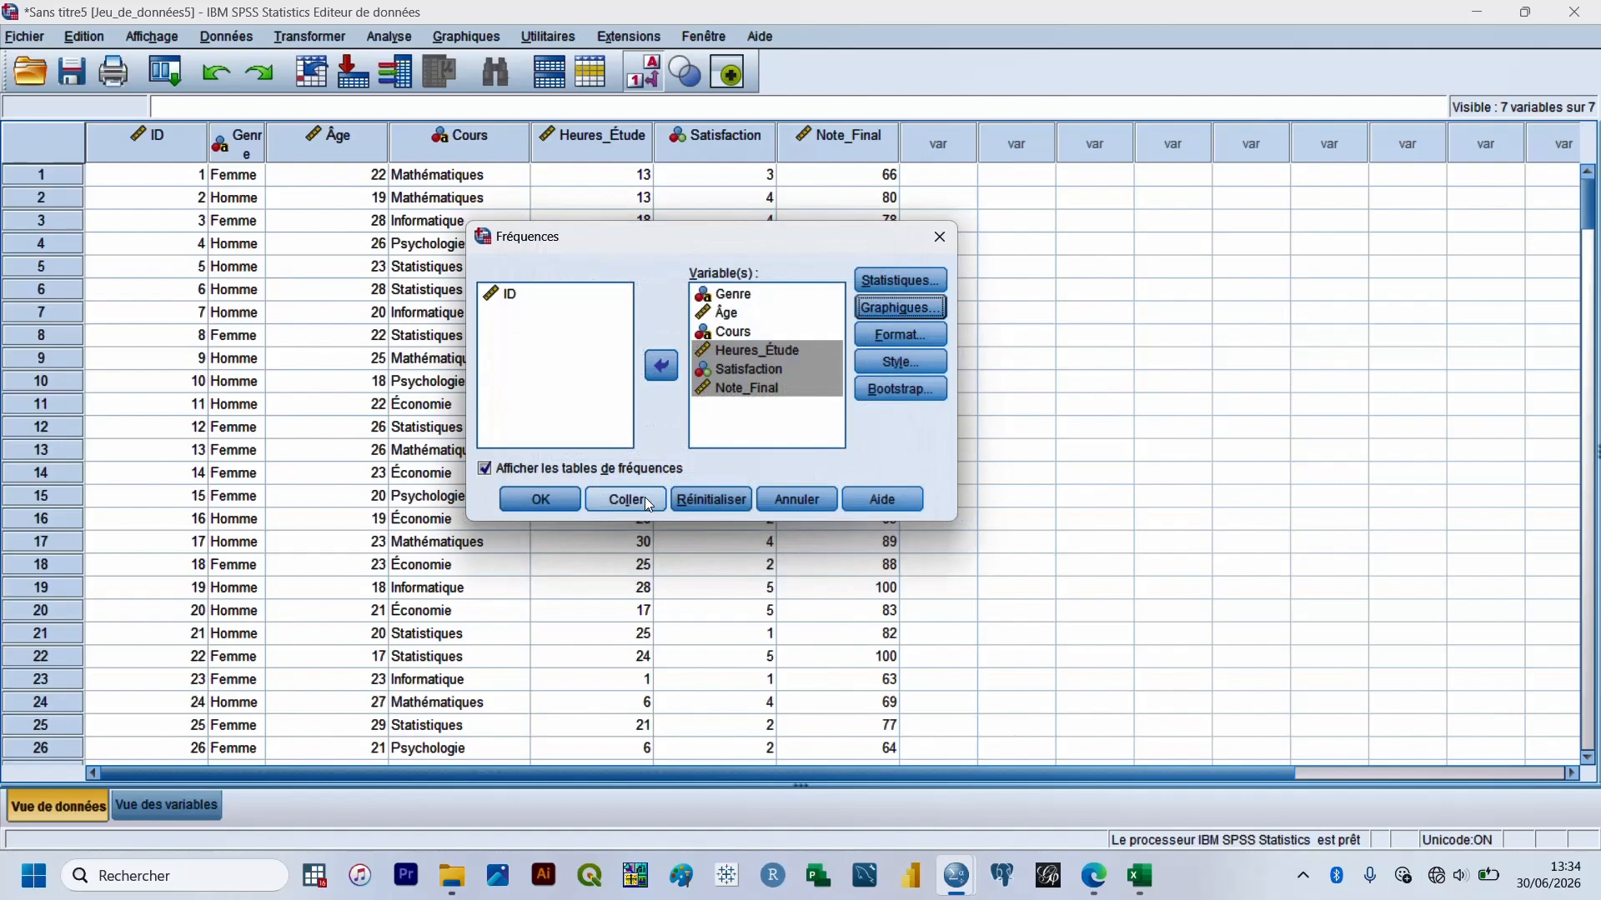
pyautogui.click(545, 499)
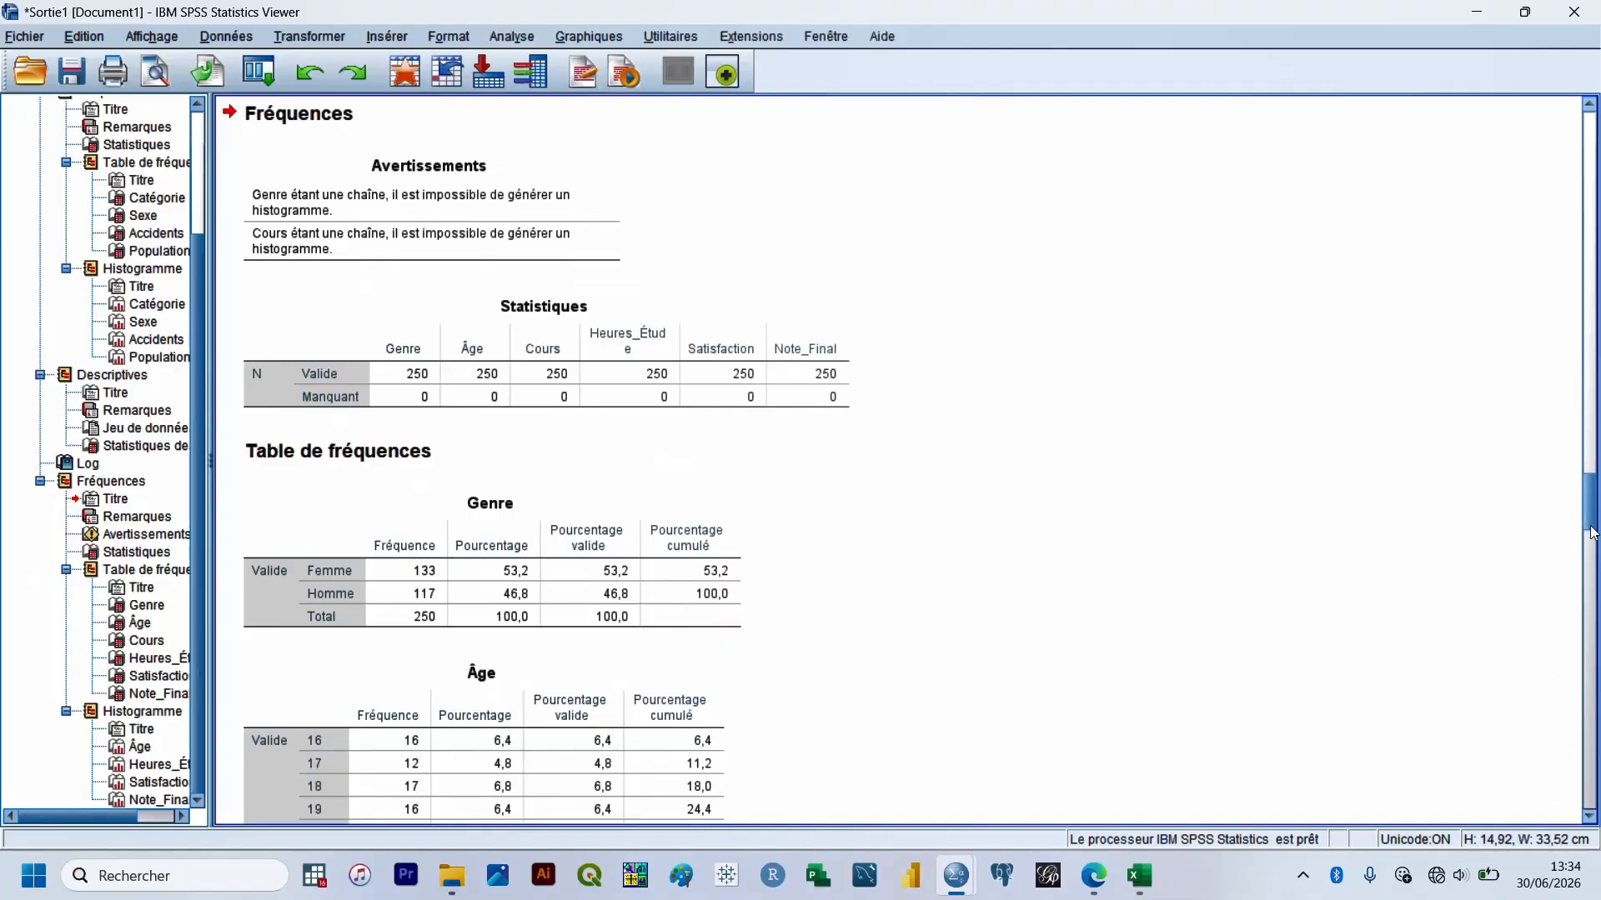
# Examine the frequency tables for Cours, Satisfaction and Note_Final in the new Frequencies output
pyautogui.moveTo(1592, 523); pyautogui.dragTo(1575, 474)
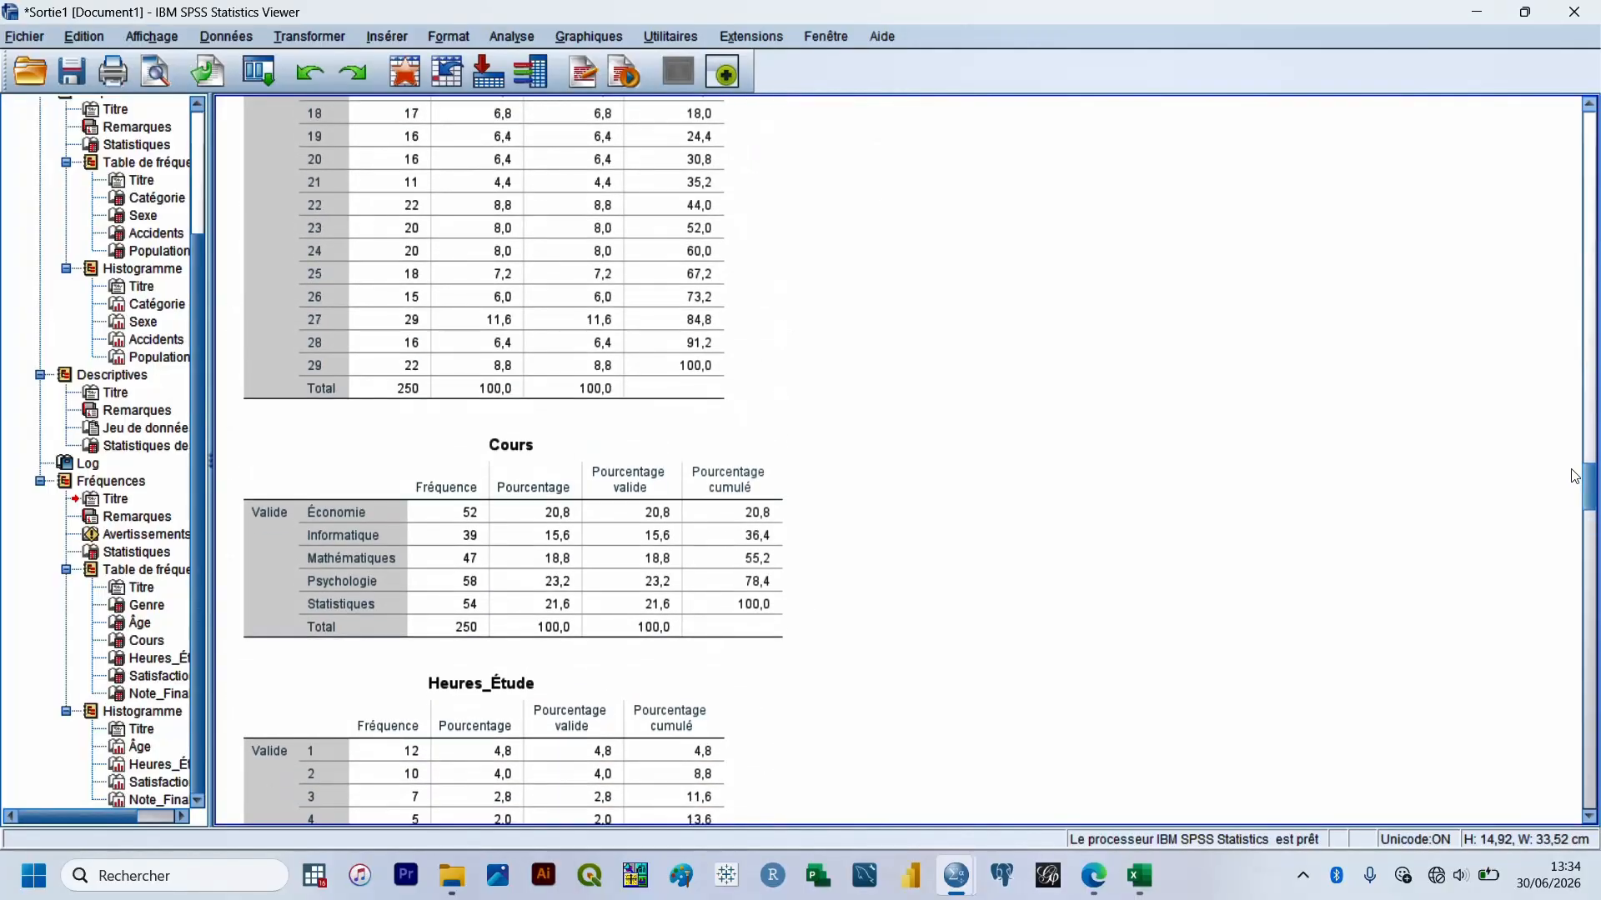
pyautogui.click(631, 464)
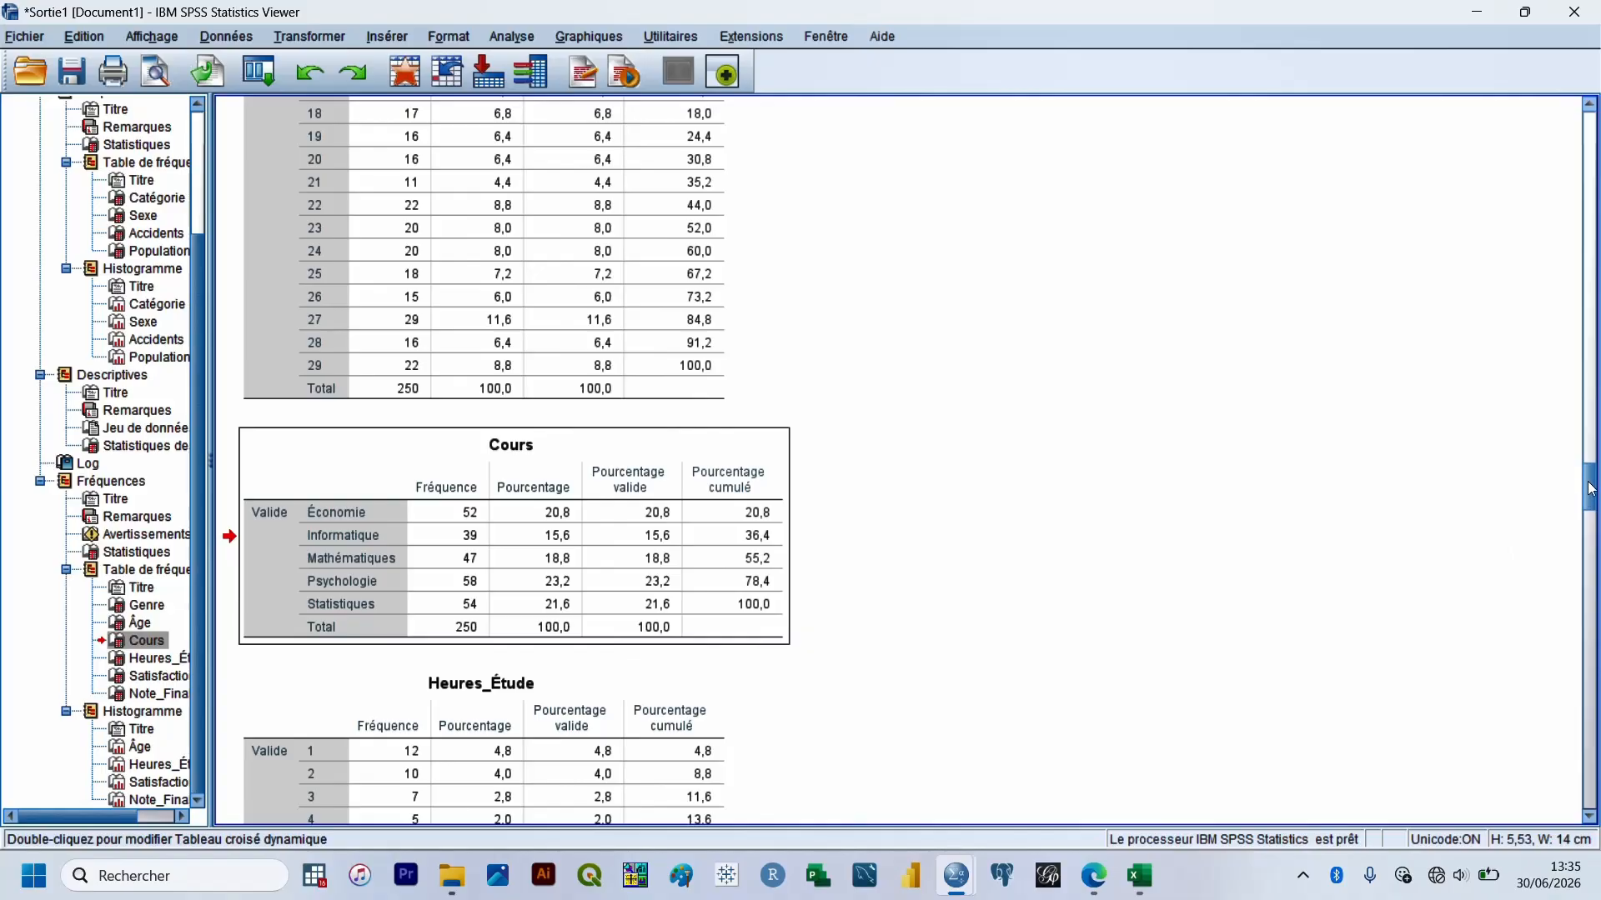
pyautogui.moveTo(1587, 492); pyautogui.dragTo(1592, 575)
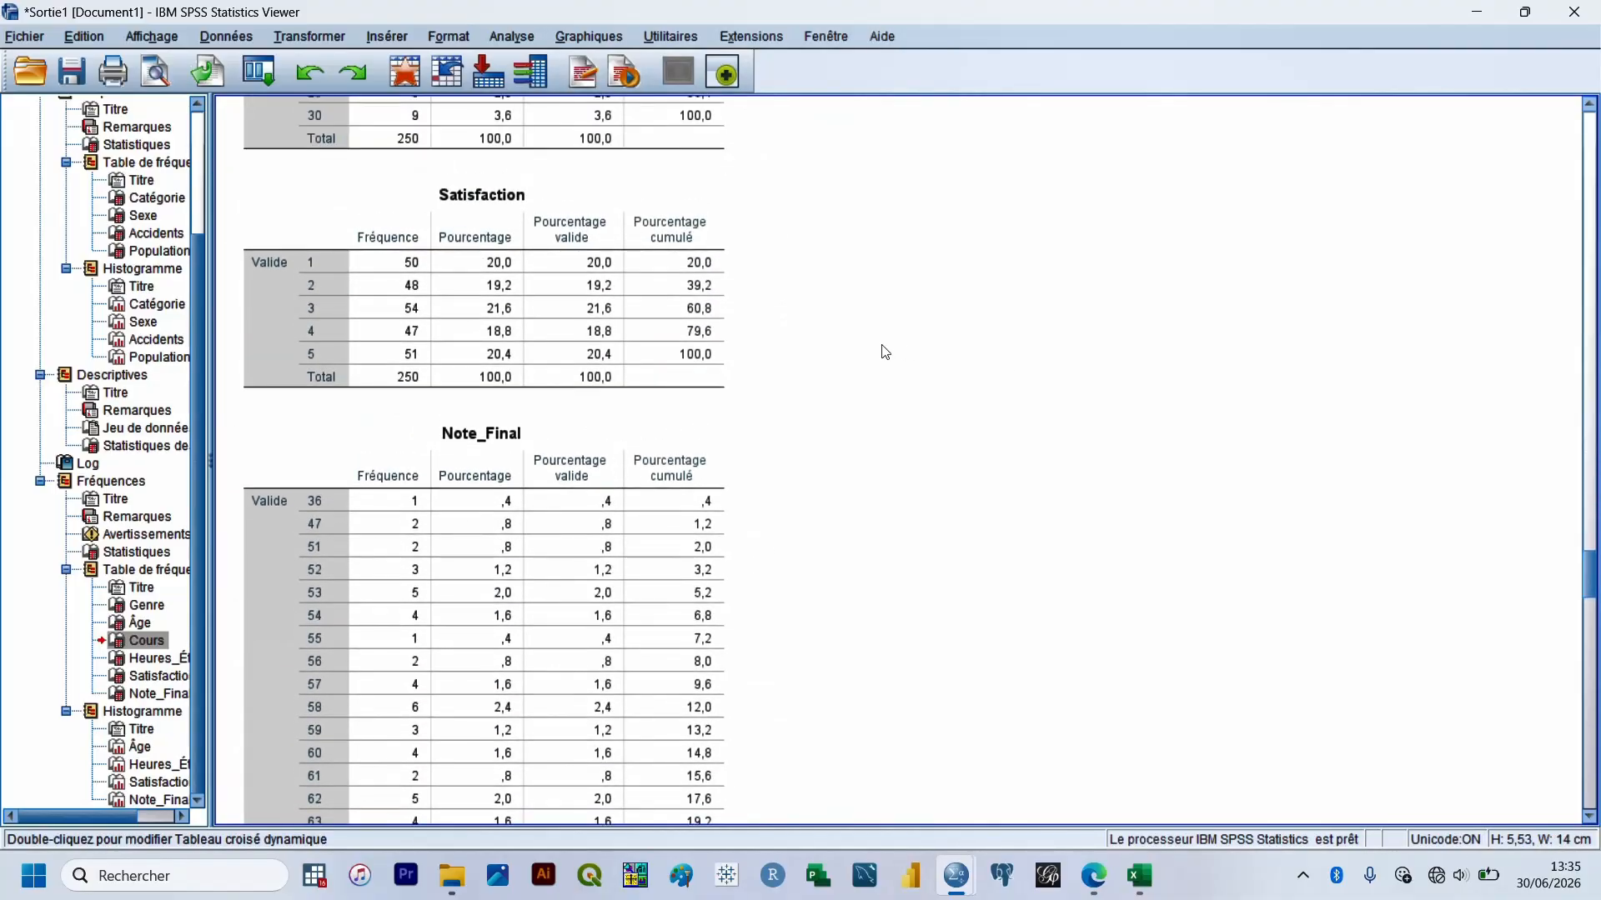
pyautogui.click(500, 338)
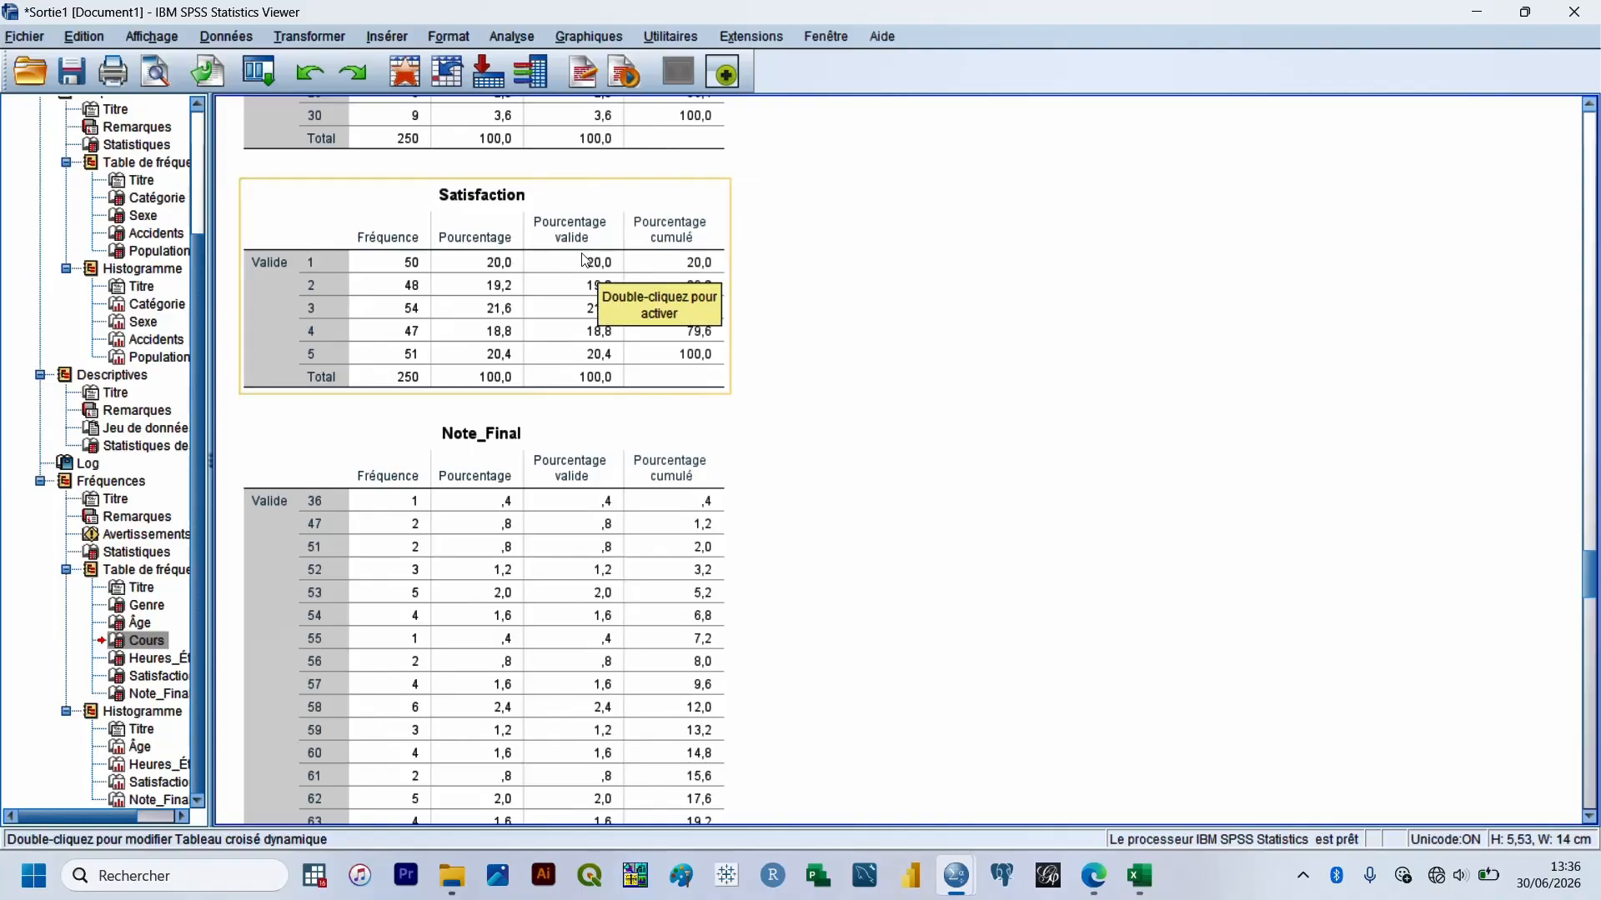
pyautogui.click(747, 448)
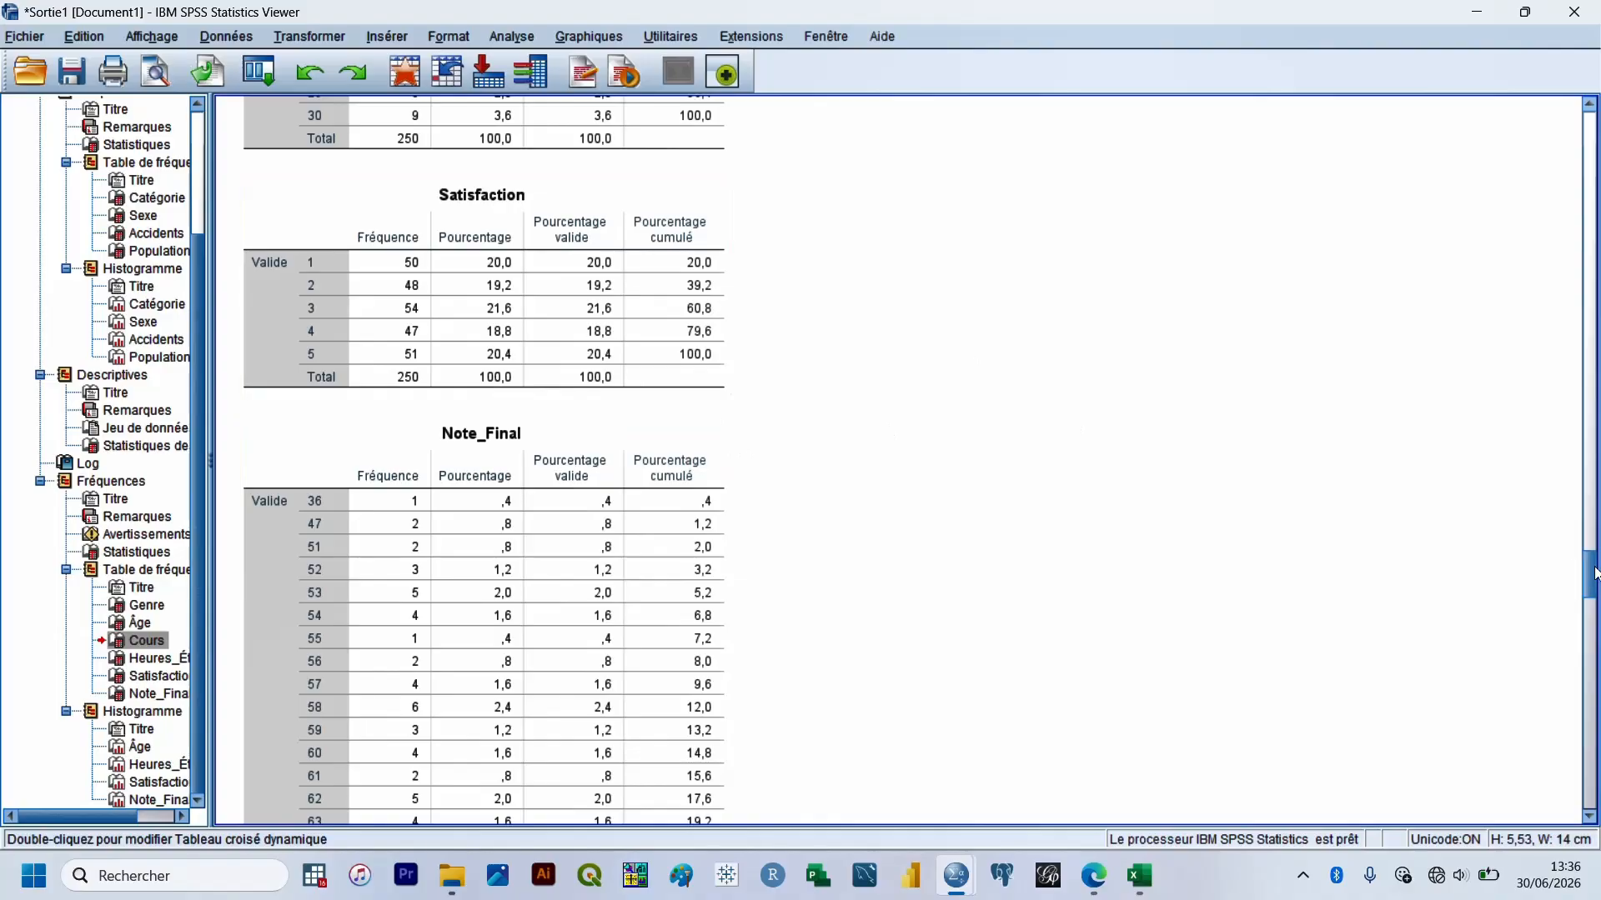
pyautogui.moveTo(1594, 574)
pyautogui.mouseDown()
pyautogui.moveTo(1594, 663)
pyautogui.moveTo(1592, 550)
pyautogui.moveTo(1585, 588)
pyautogui.mouseUp()
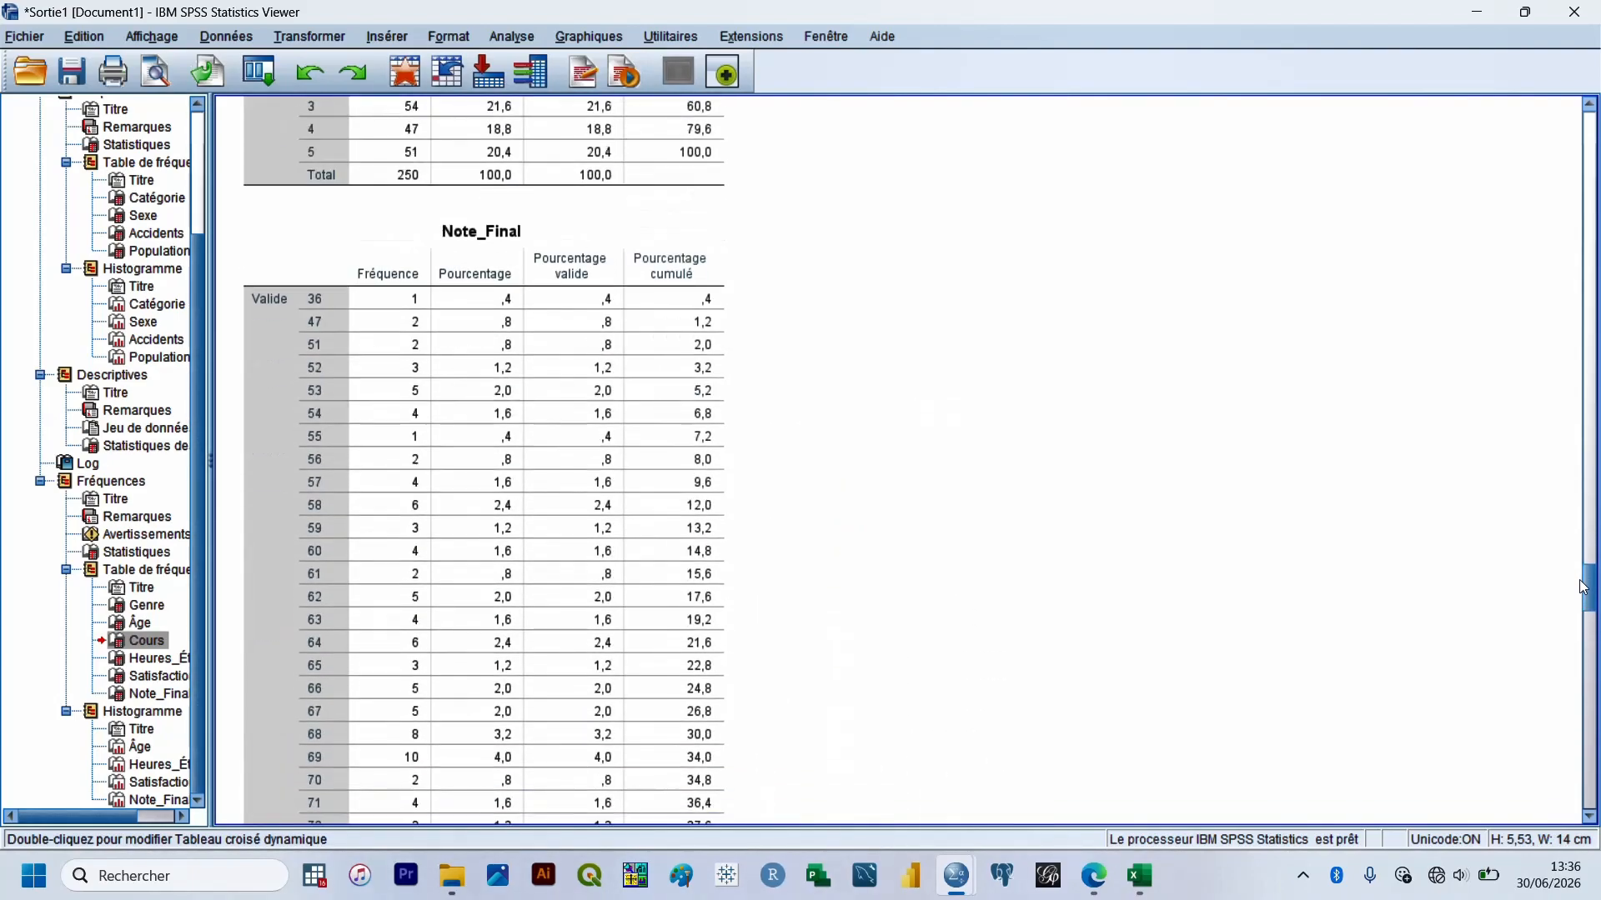
pyautogui.moveTo(1586, 588); pyautogui.dragTo(1586, 596)
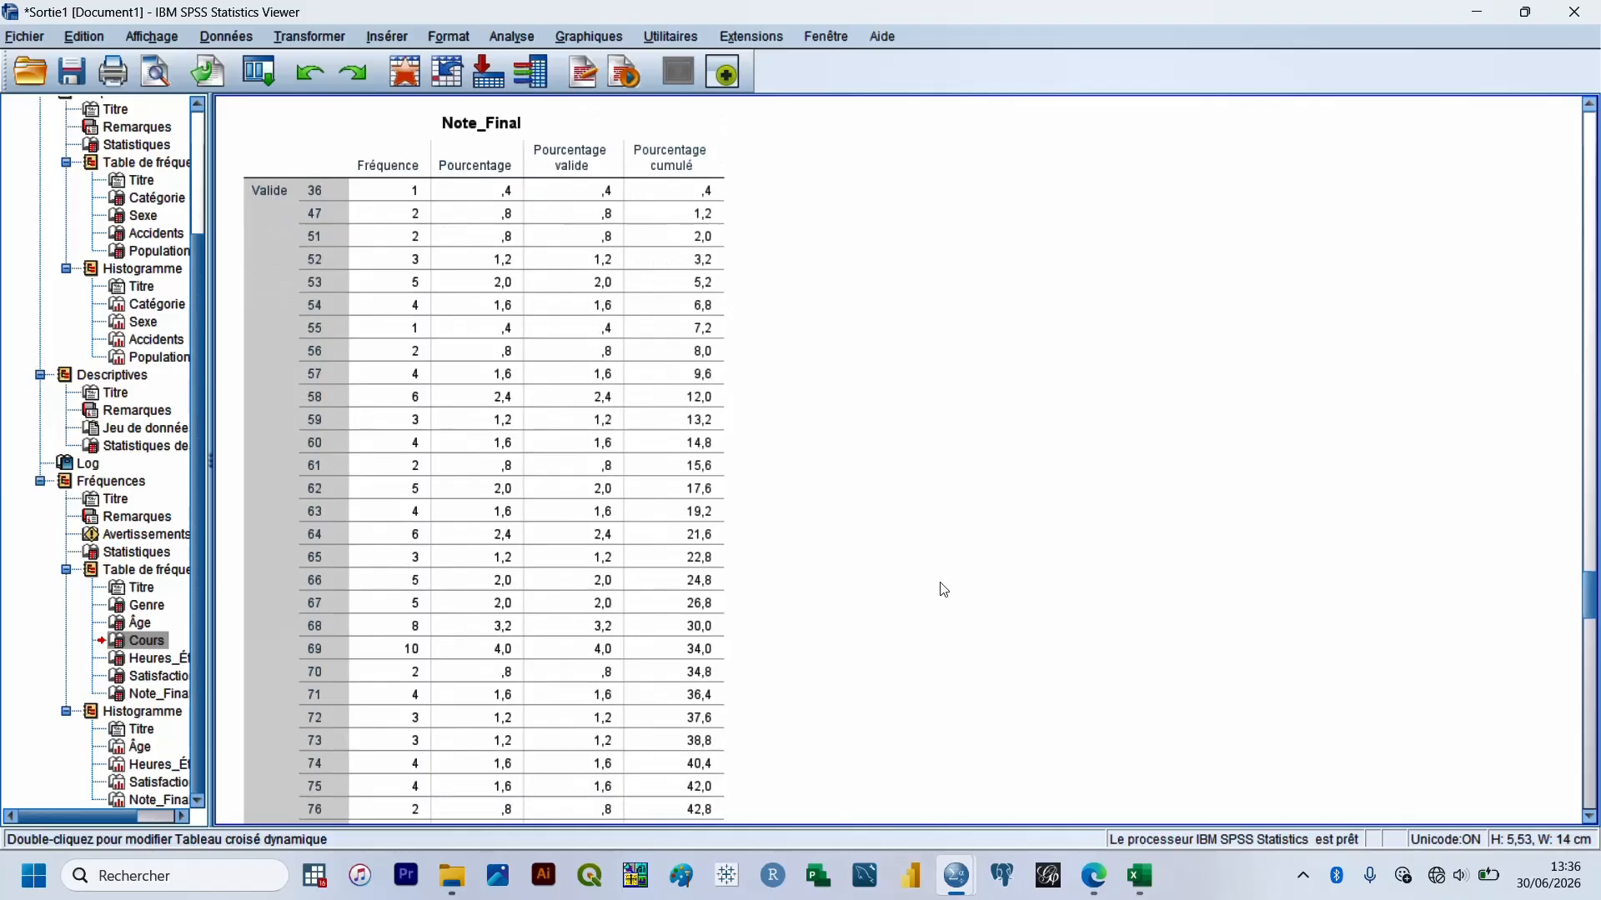
# Copy the Note_Final frequency table from the output
pyautogui.click(554, 569)
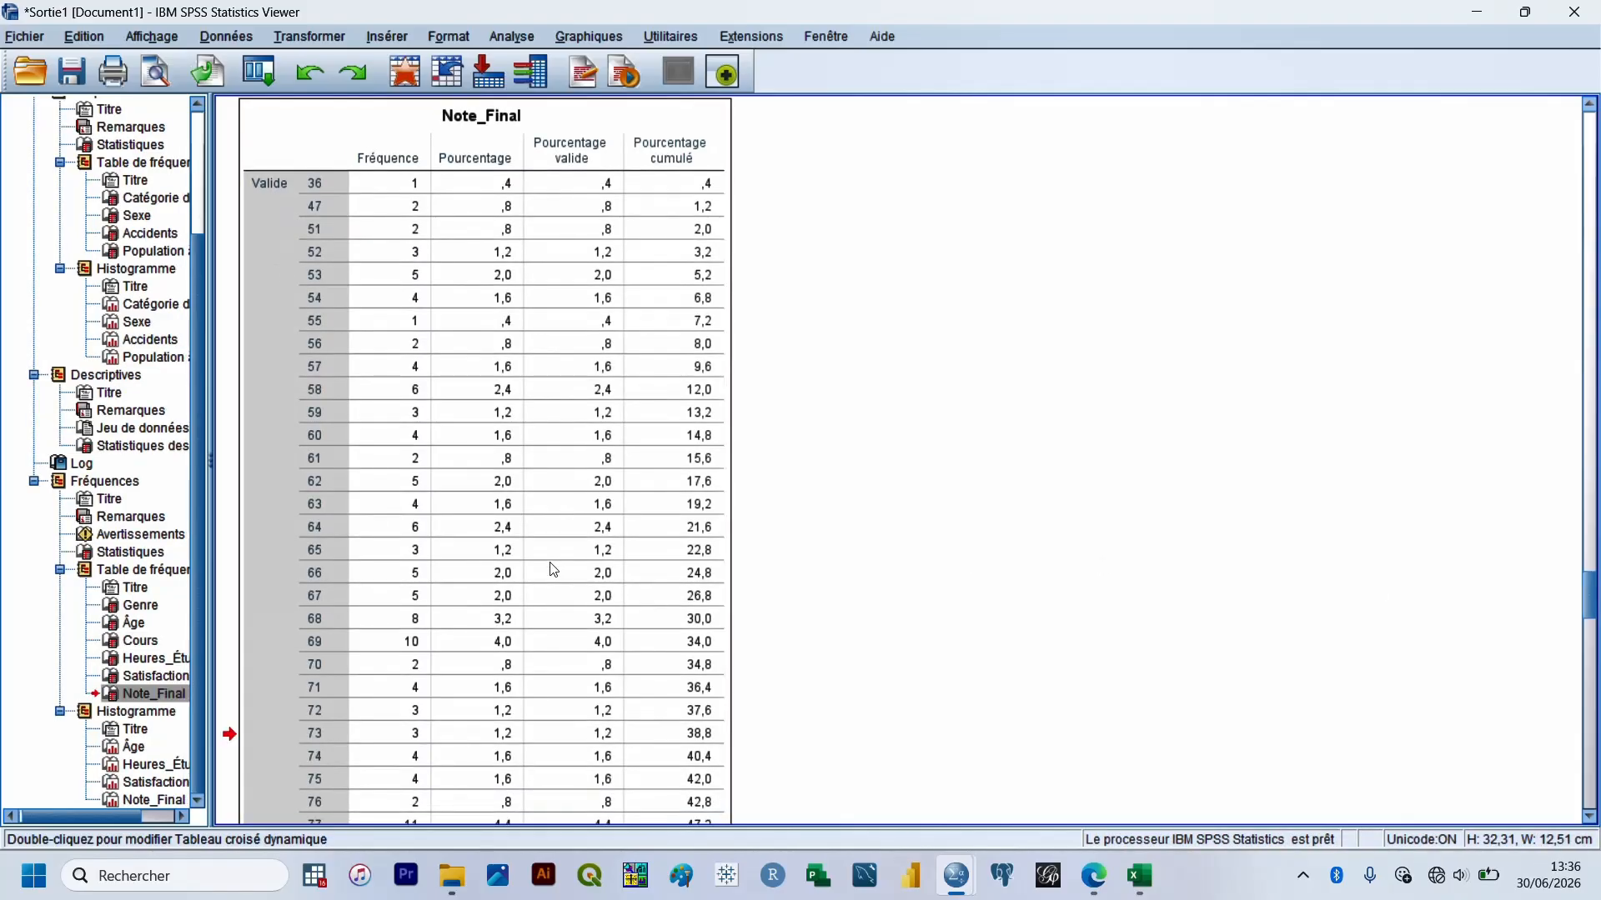
pyautogui.rightClick(554, 569)
pyautogui.press('Down')
pyautogui.press('Down')
pyautogui.press('Return')
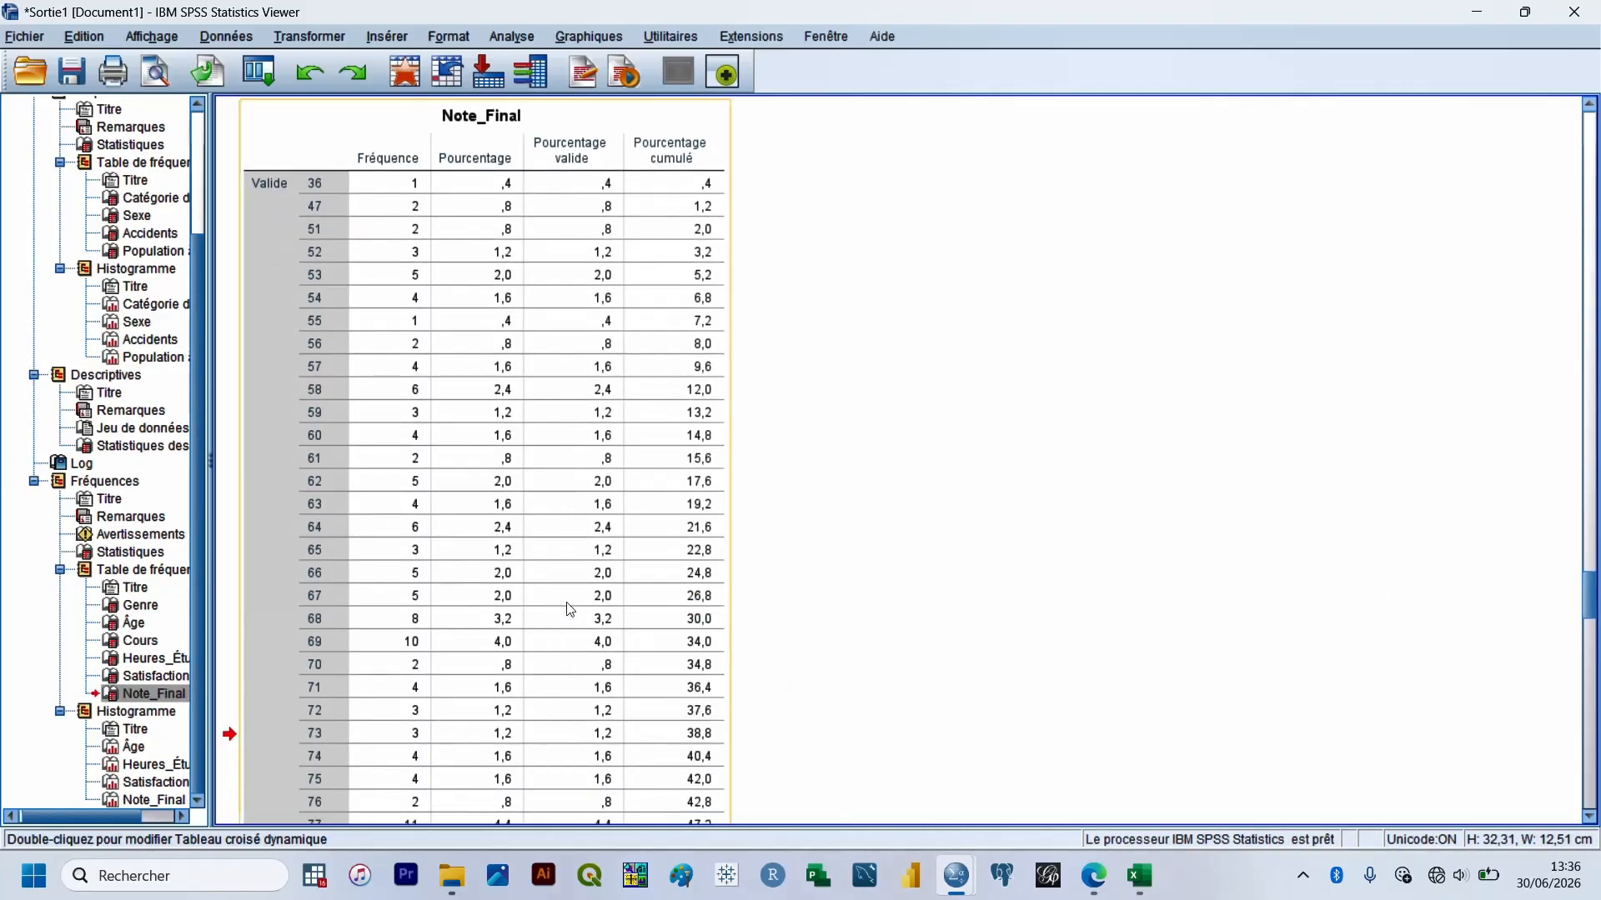
# Switch to Google Chrome, choose a user profile and open ChatGPT
pyautogui.click(165, 885)
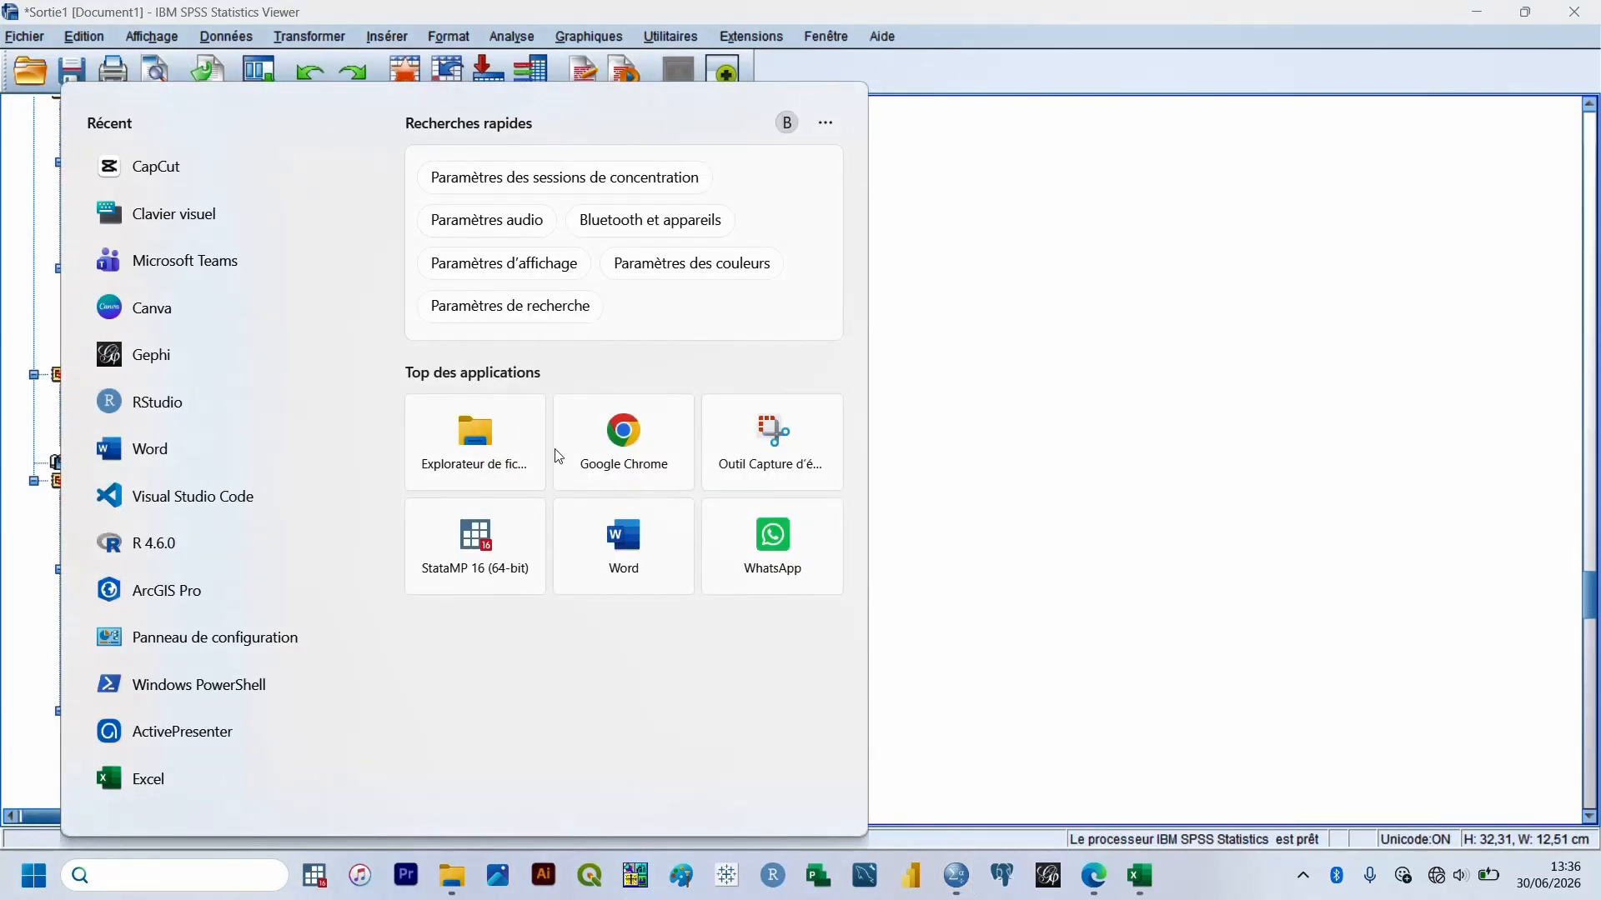
pyautogui.click(635, 455)
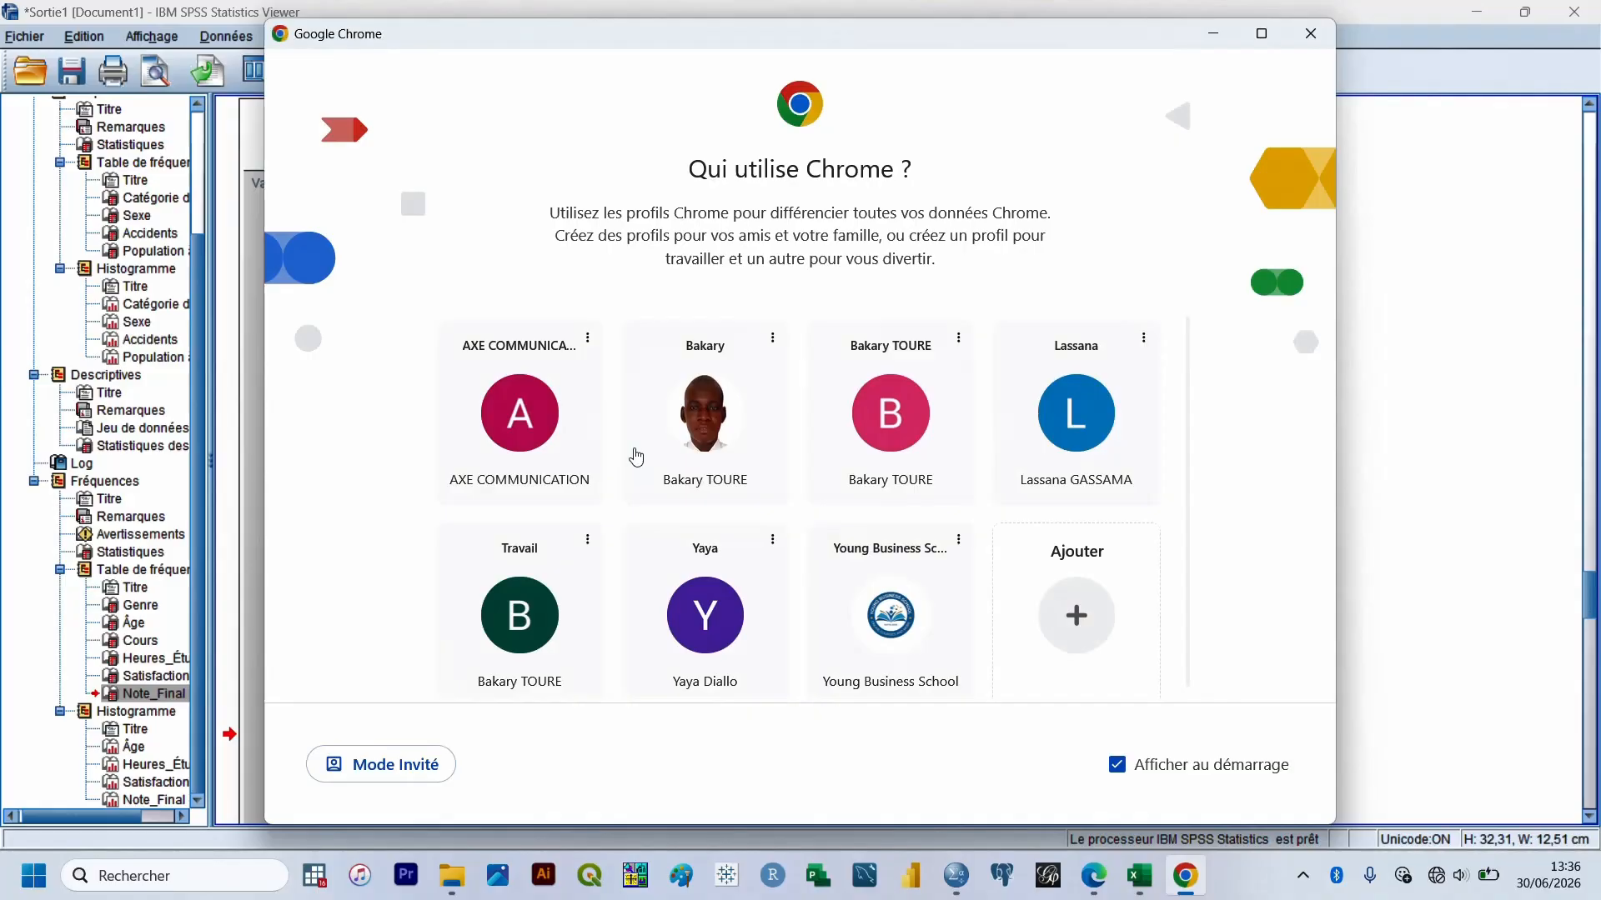
pyautogui.click(707, 439)
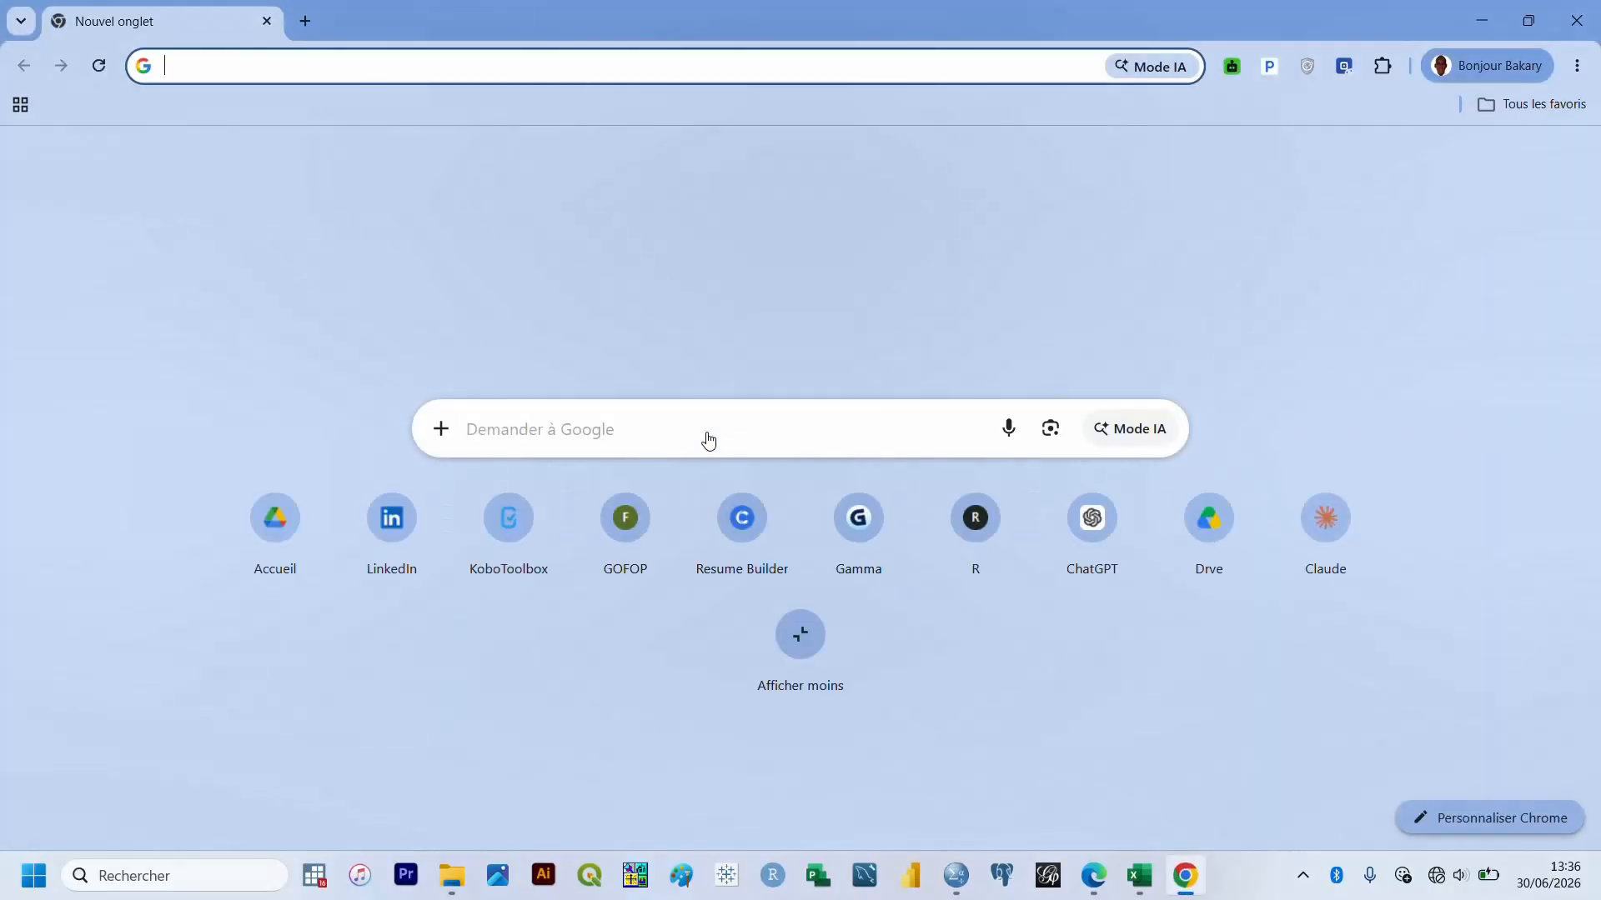
pyautogui.click(1083, 537)
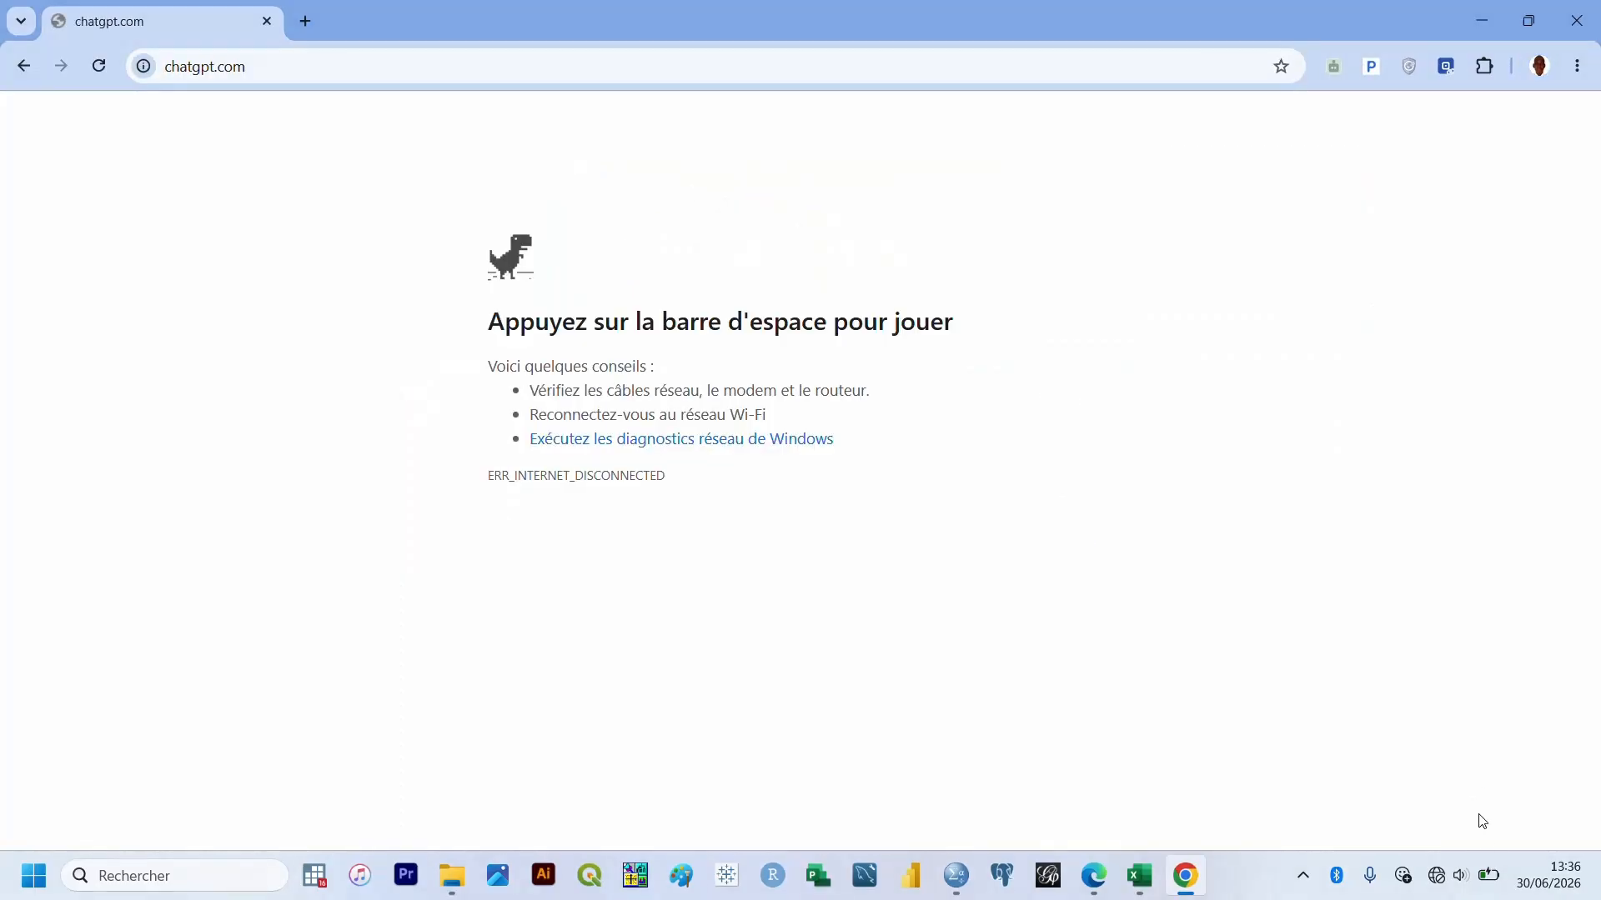
# Turn on Wi-Fi, connect to the House network and close the network list
pyautogui.click(1438, 874)
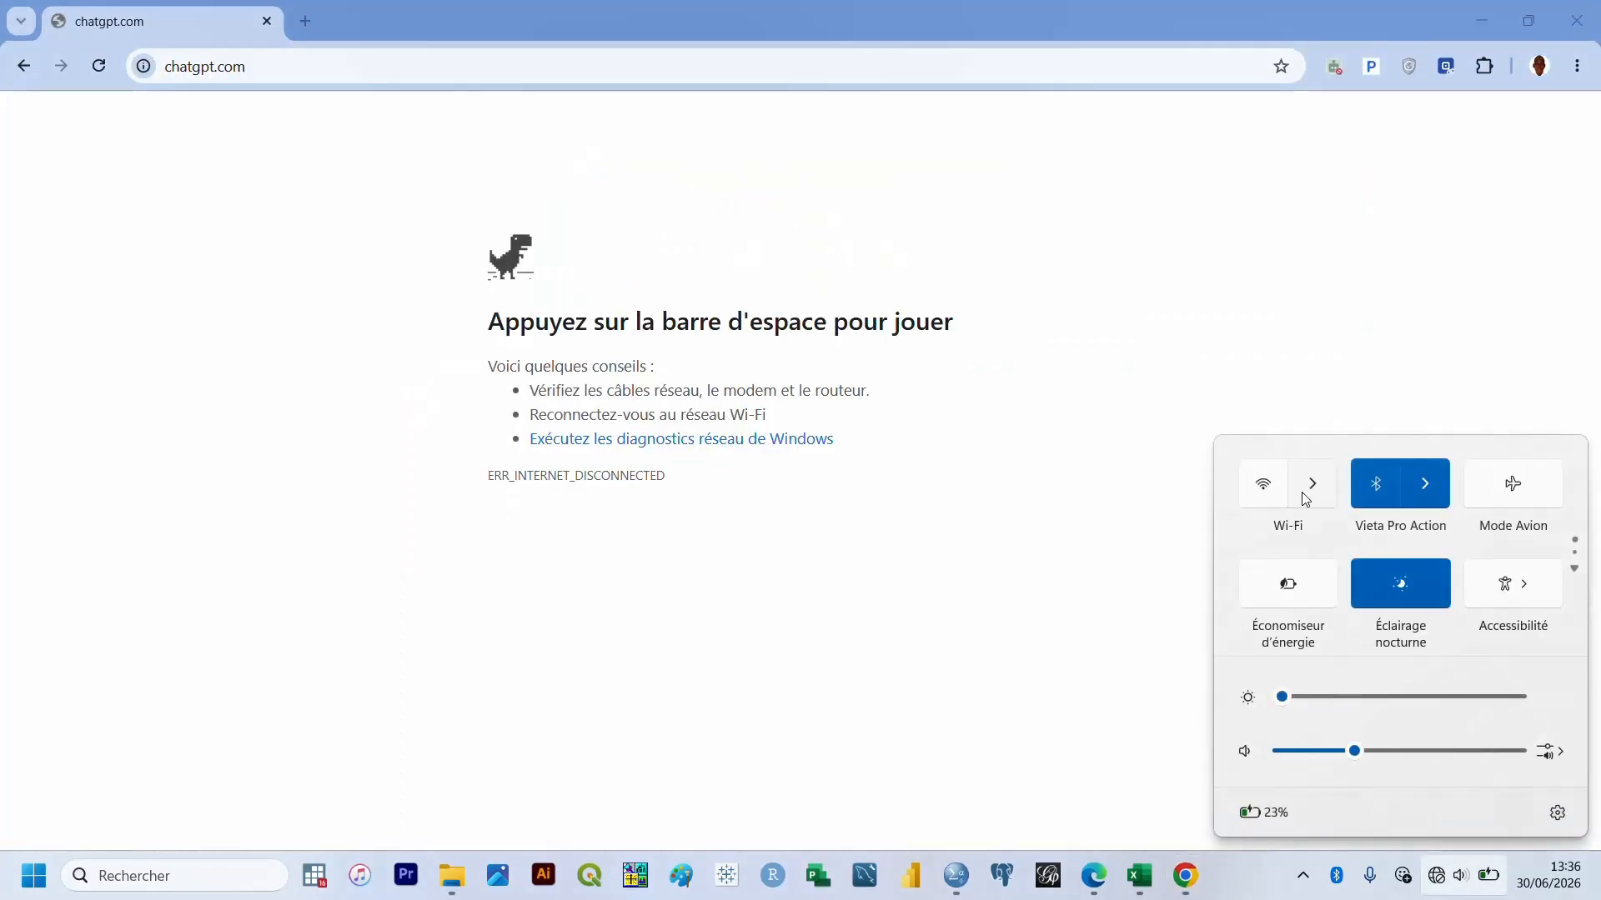
pyautogui.click(1271, 501)
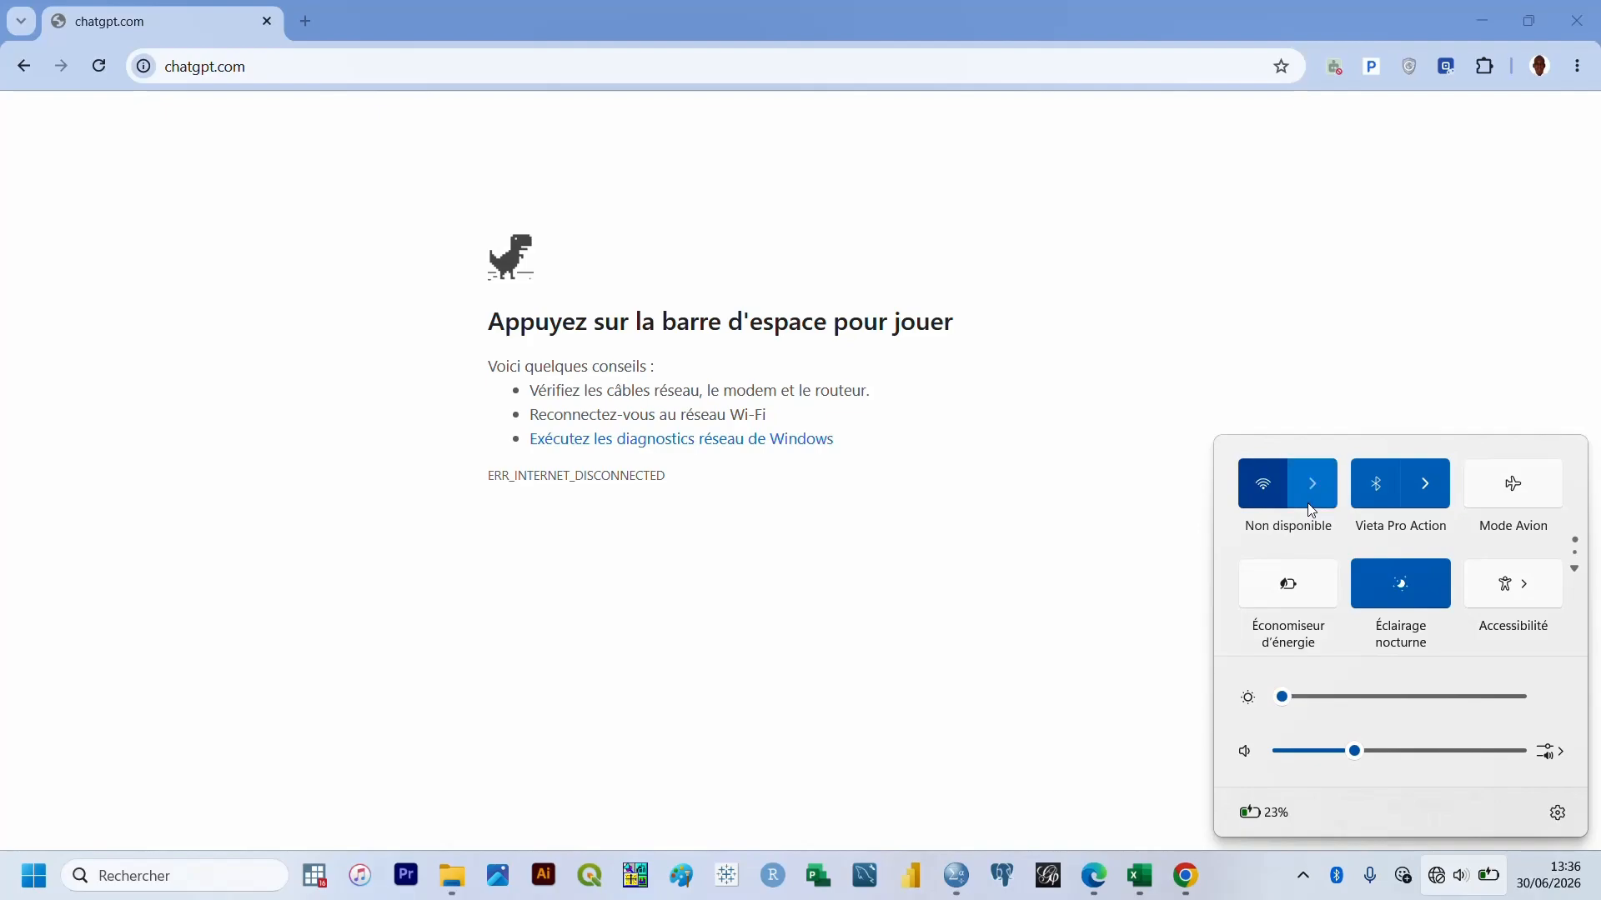
pyautogui.click(1307, 502)
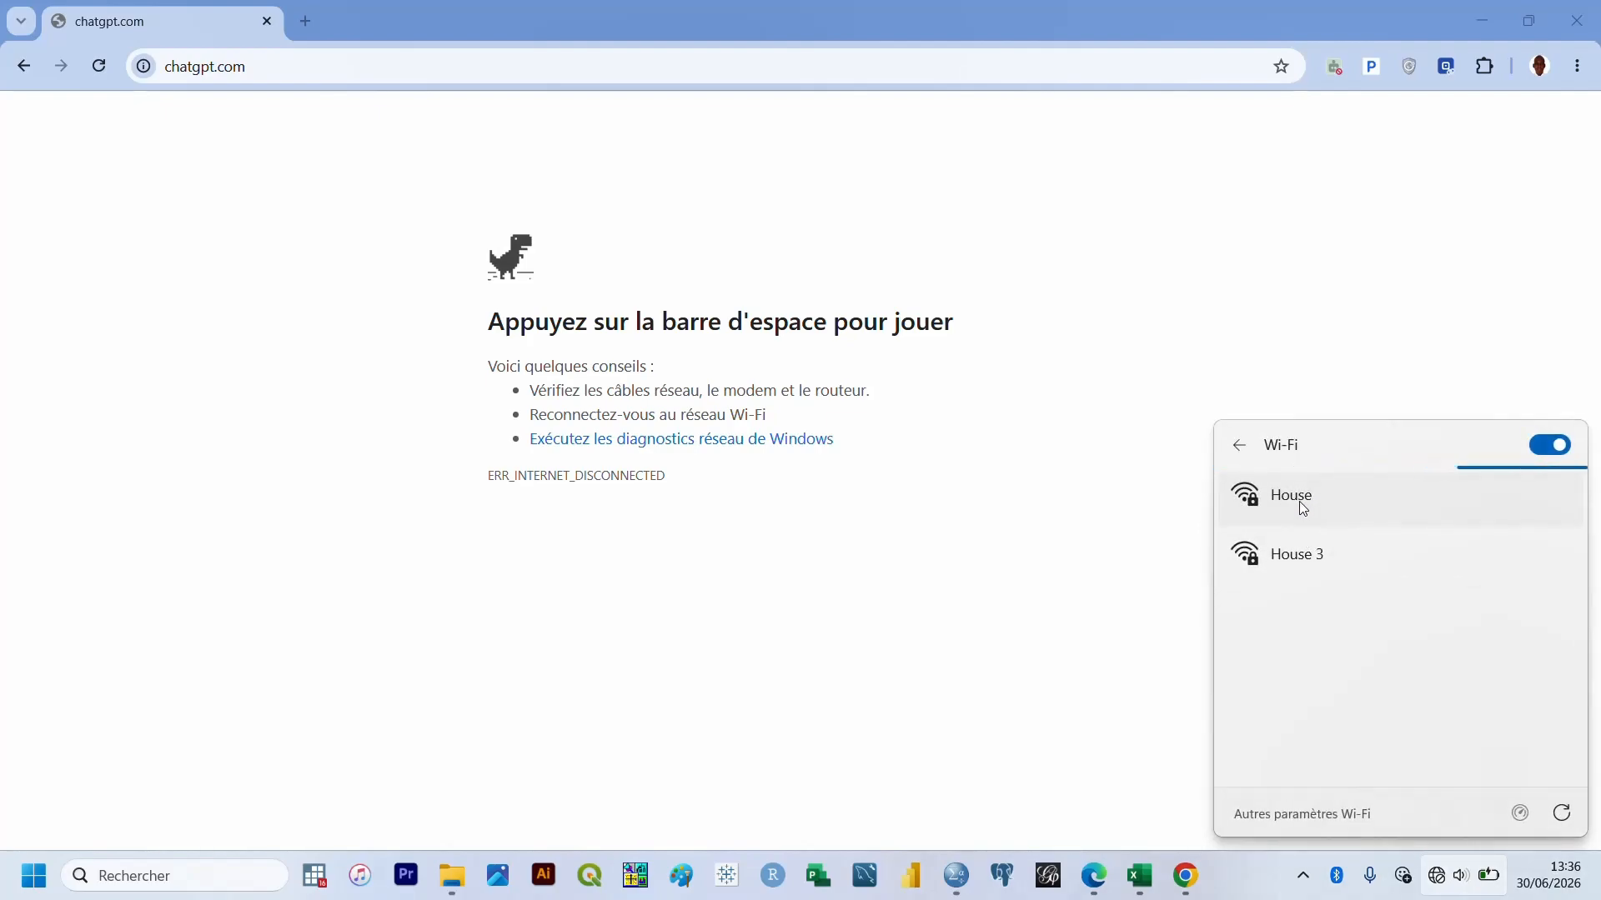
pyautogui.click(1306, 518)
pyautogui.click(1439, 587)
pyautogui.click(1439, 588)
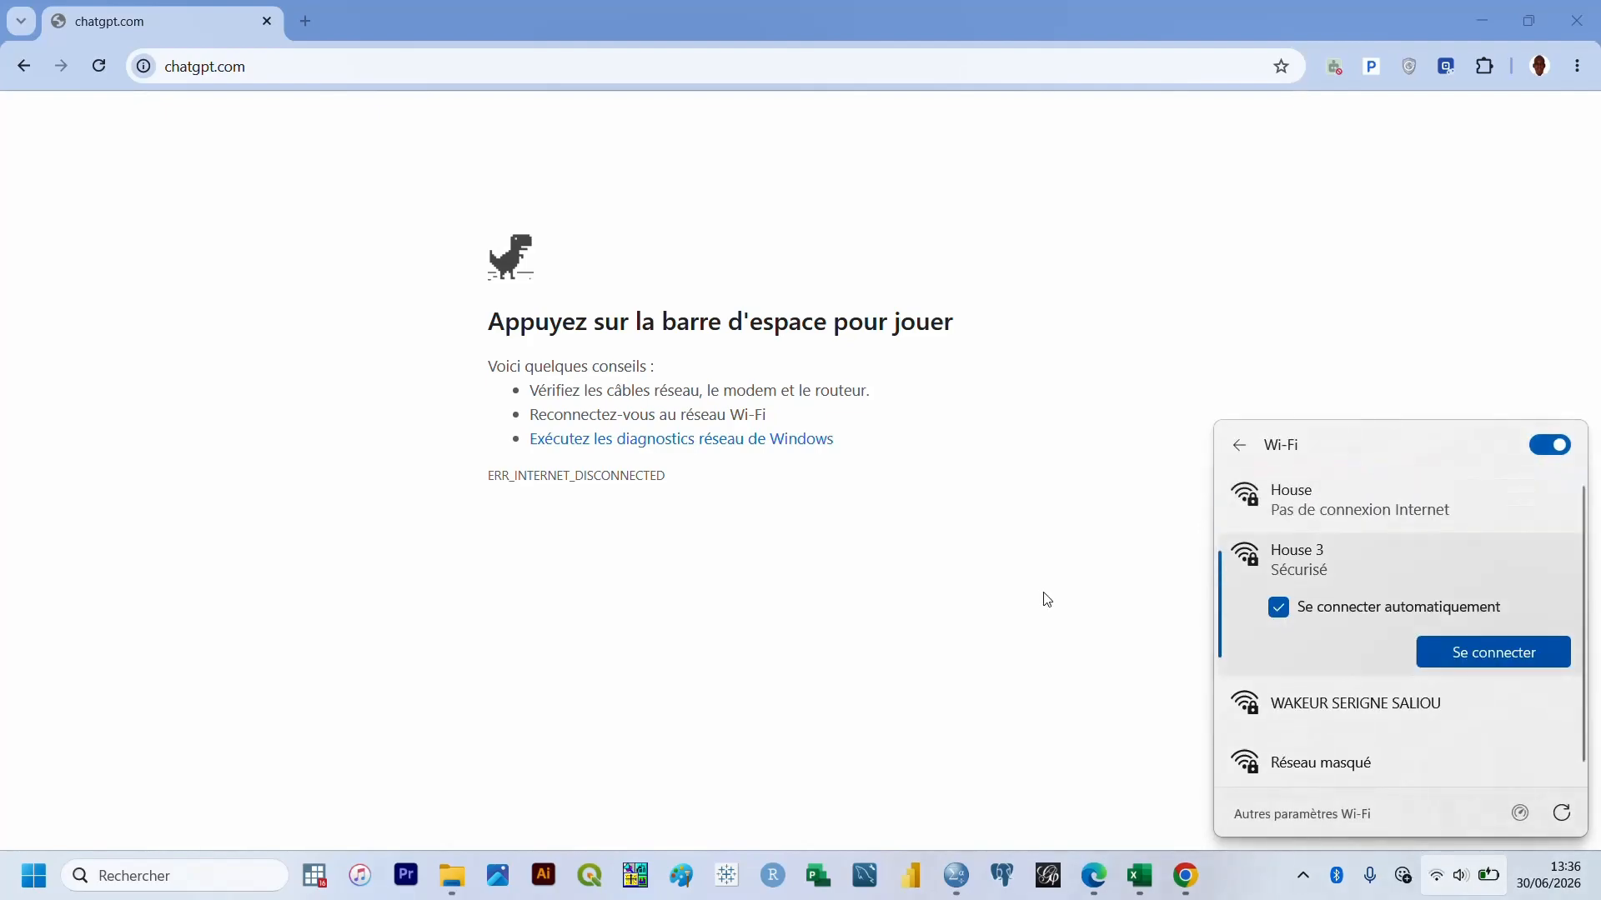
pyautogui.click(896, 601)
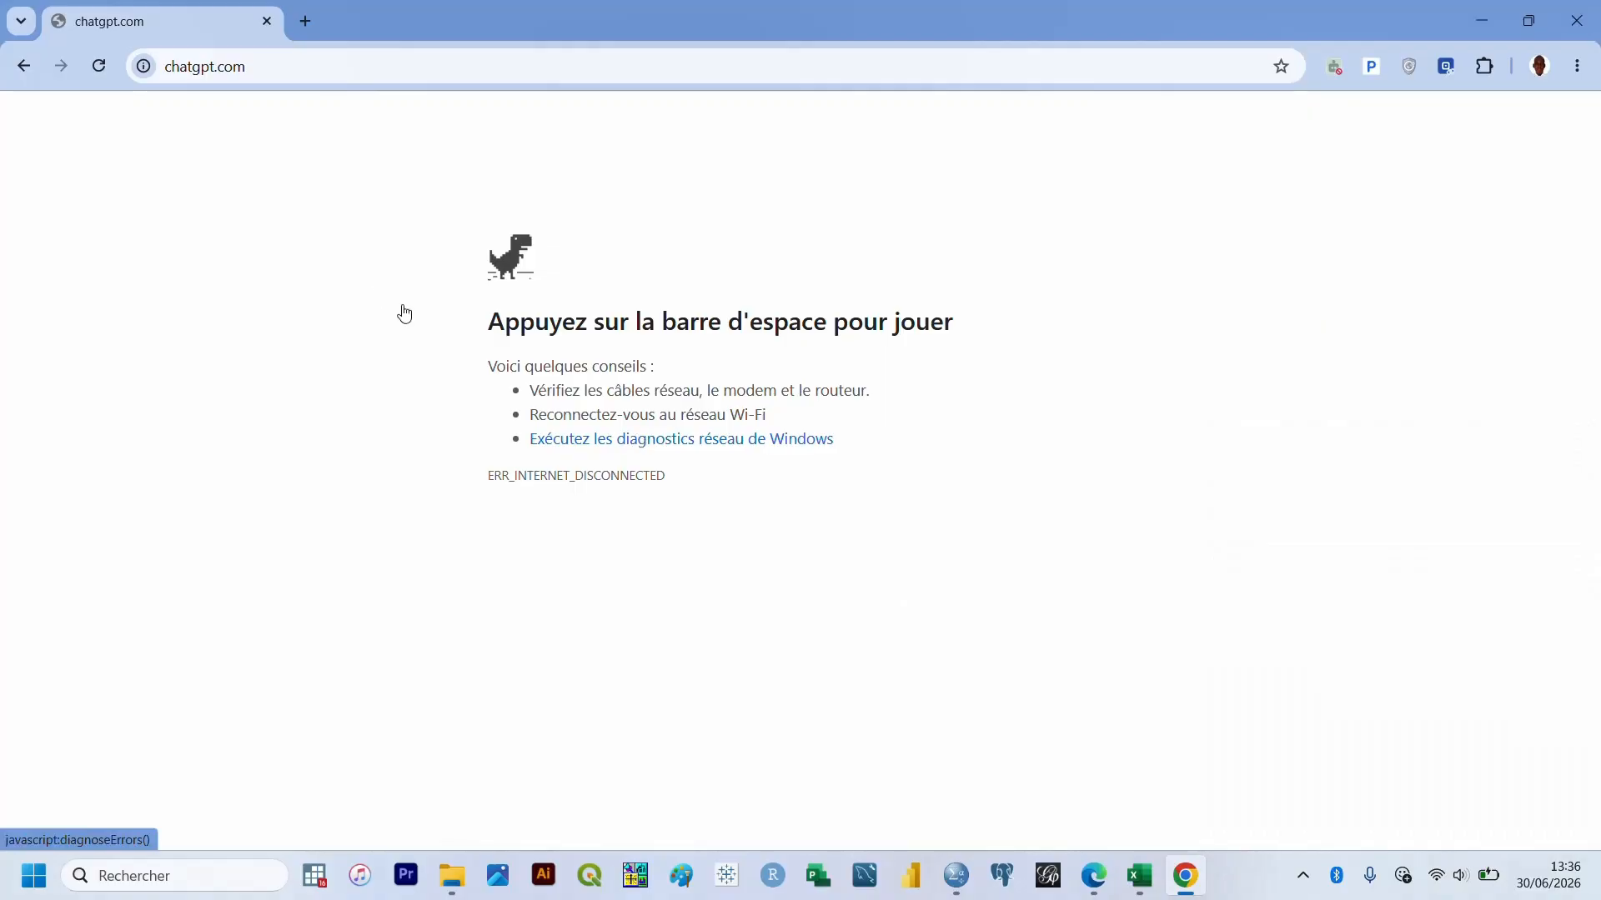
# Reload the ChatGPT page and bring Chrome back in front of the Edge window
pyautogui.click(81, 74)
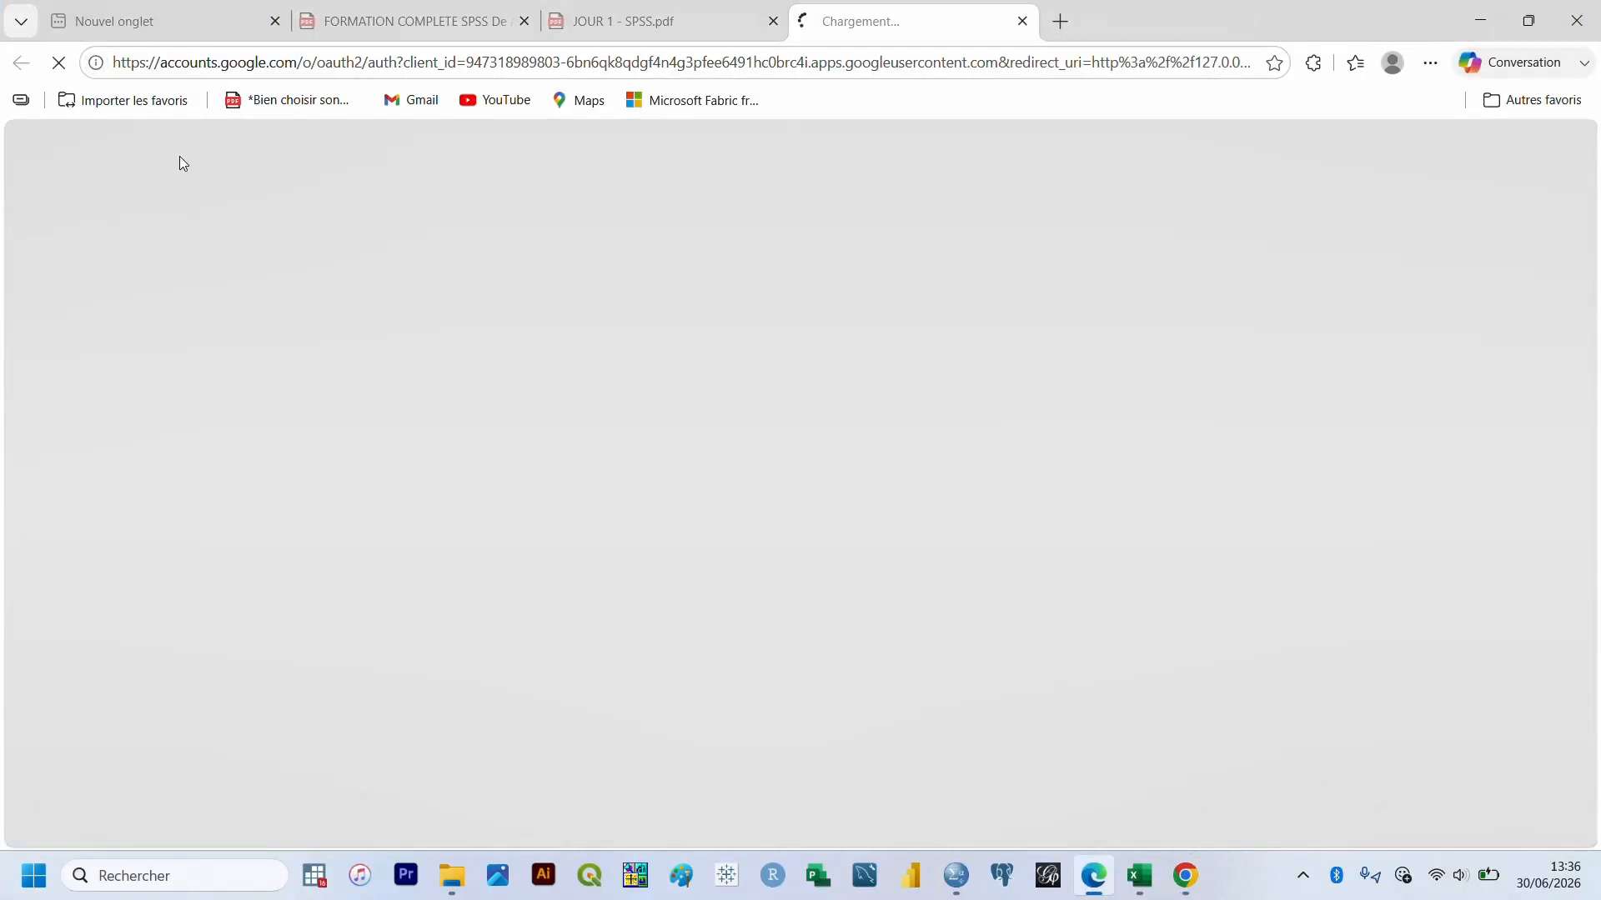
pyautogui.click(1184, 877)
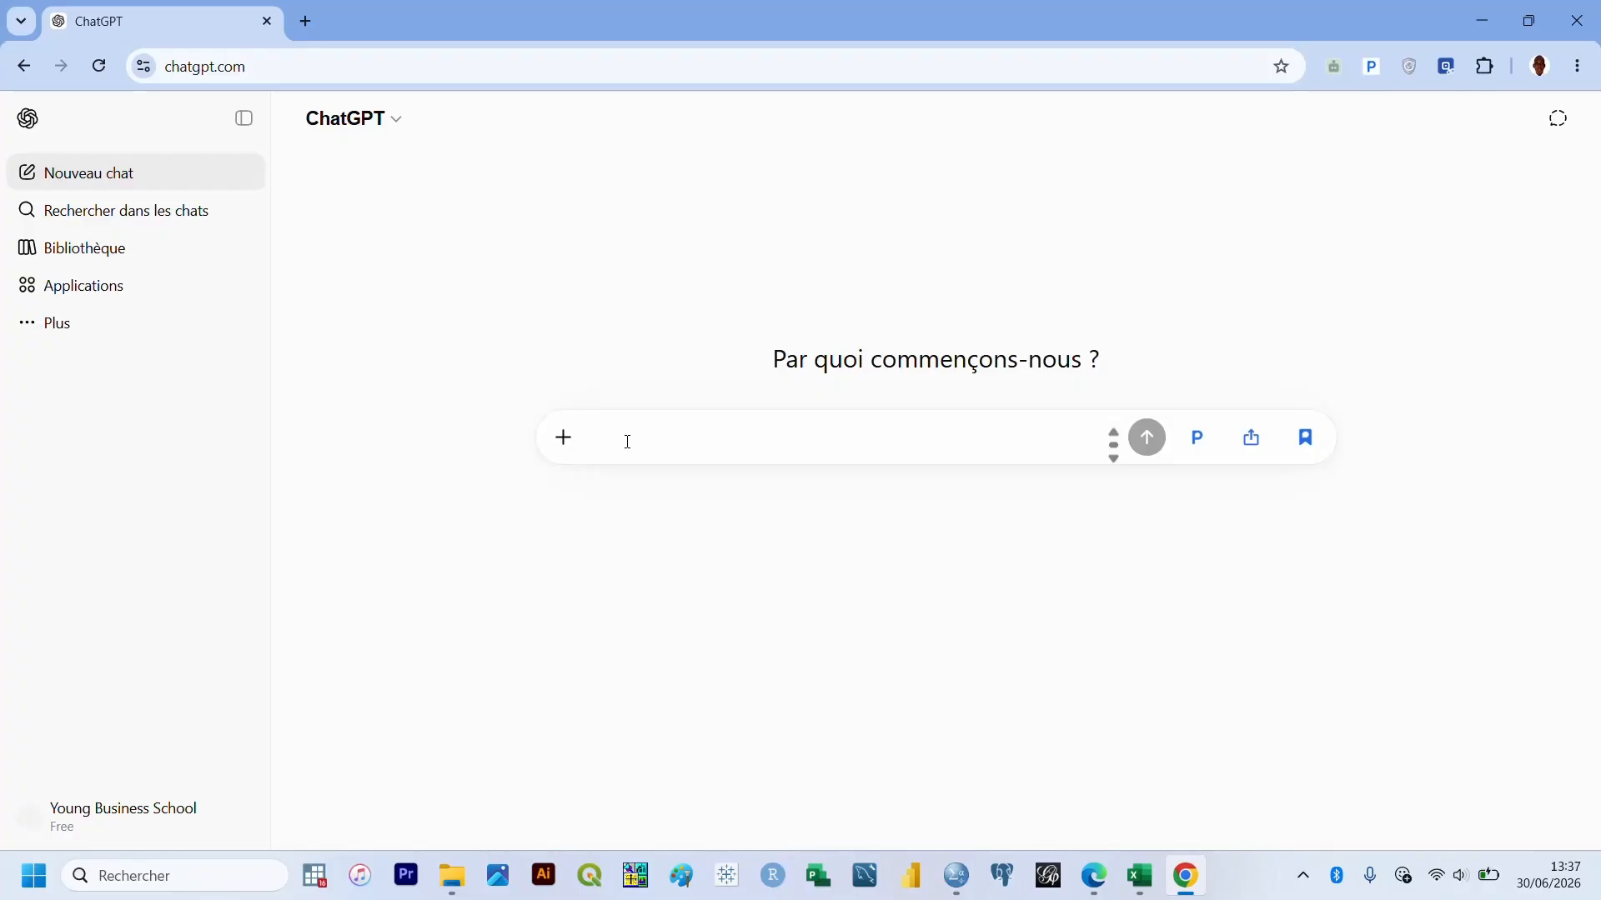
# Submit the copied Note_Final frequency table to ChatGPT and copy the interpretation it generates
pyautogui.click(661, 457)
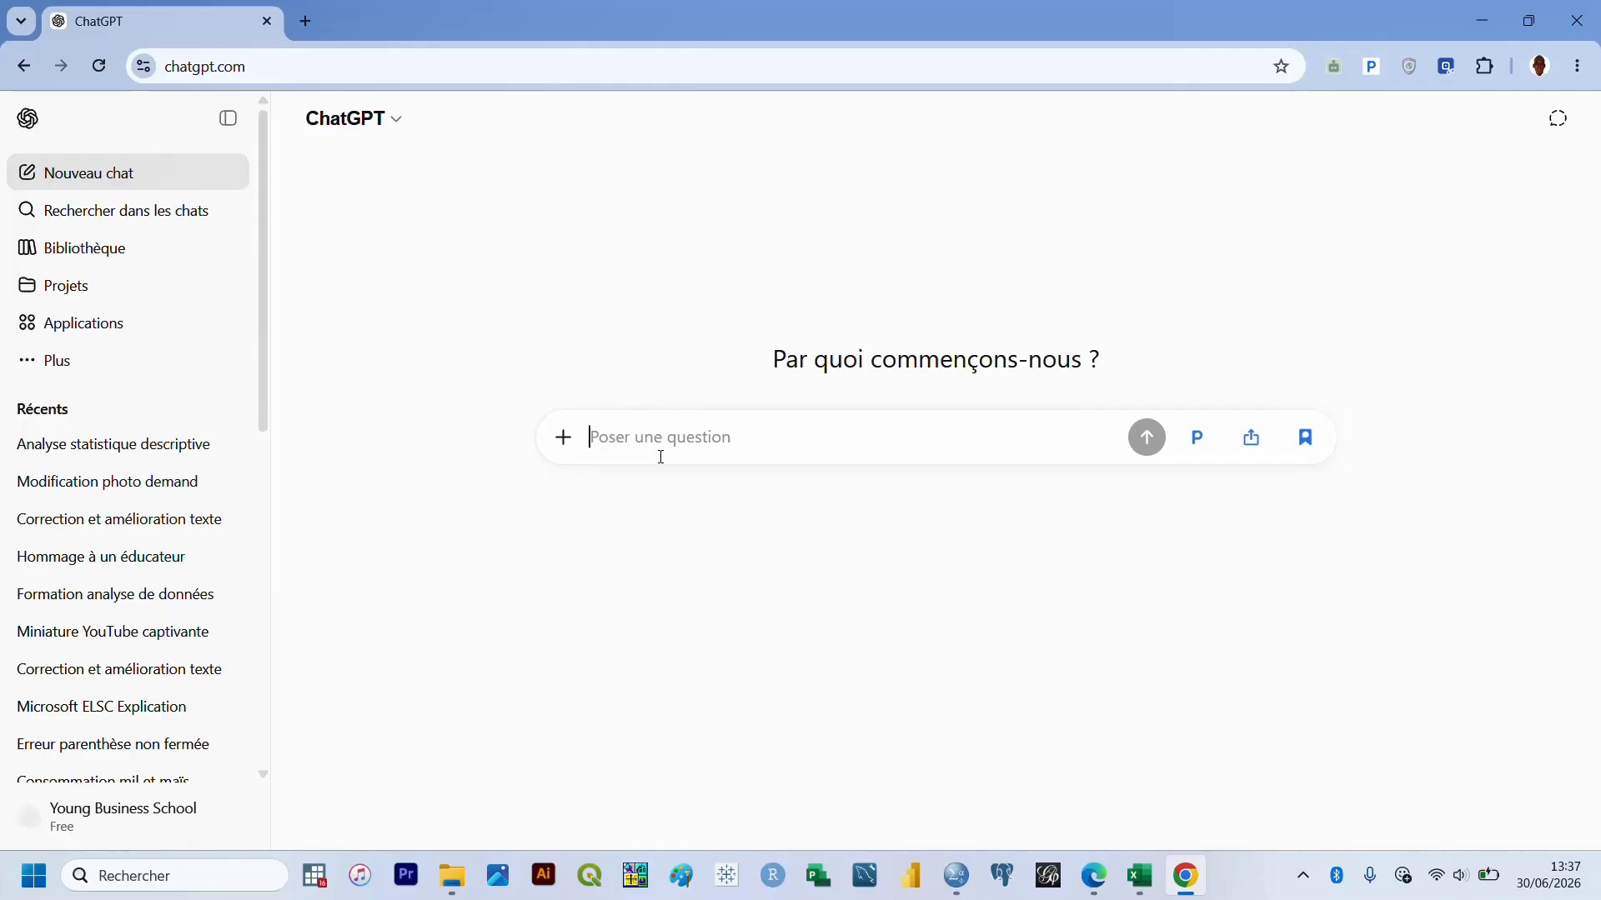
pyautogui.hotkey('ctrl', 'v')
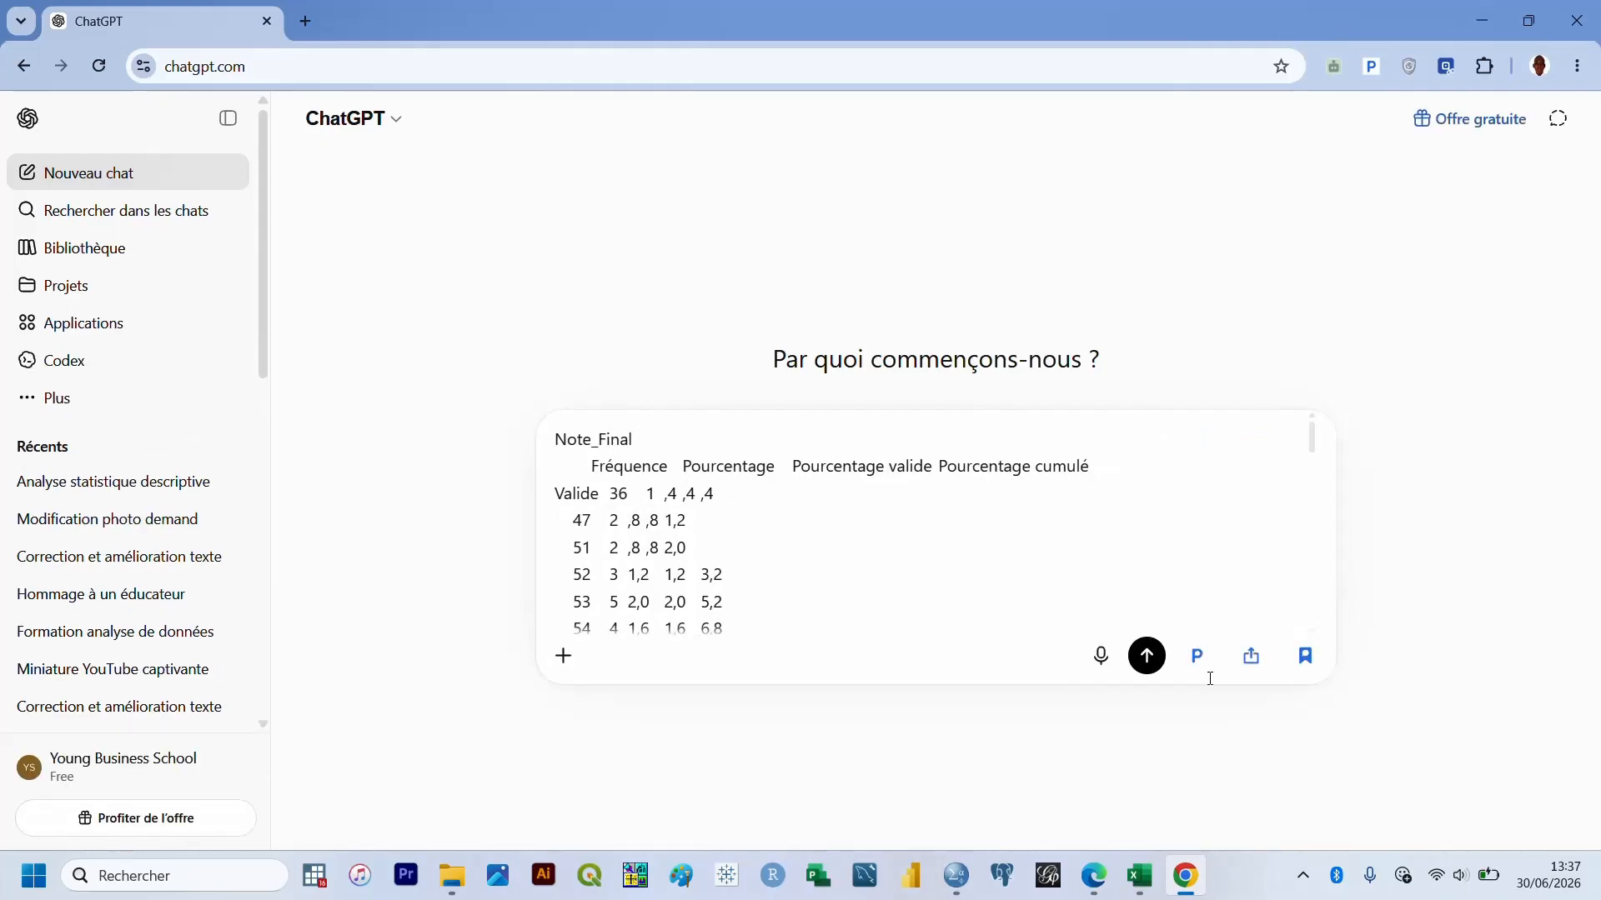
pyautogui.press('Return')
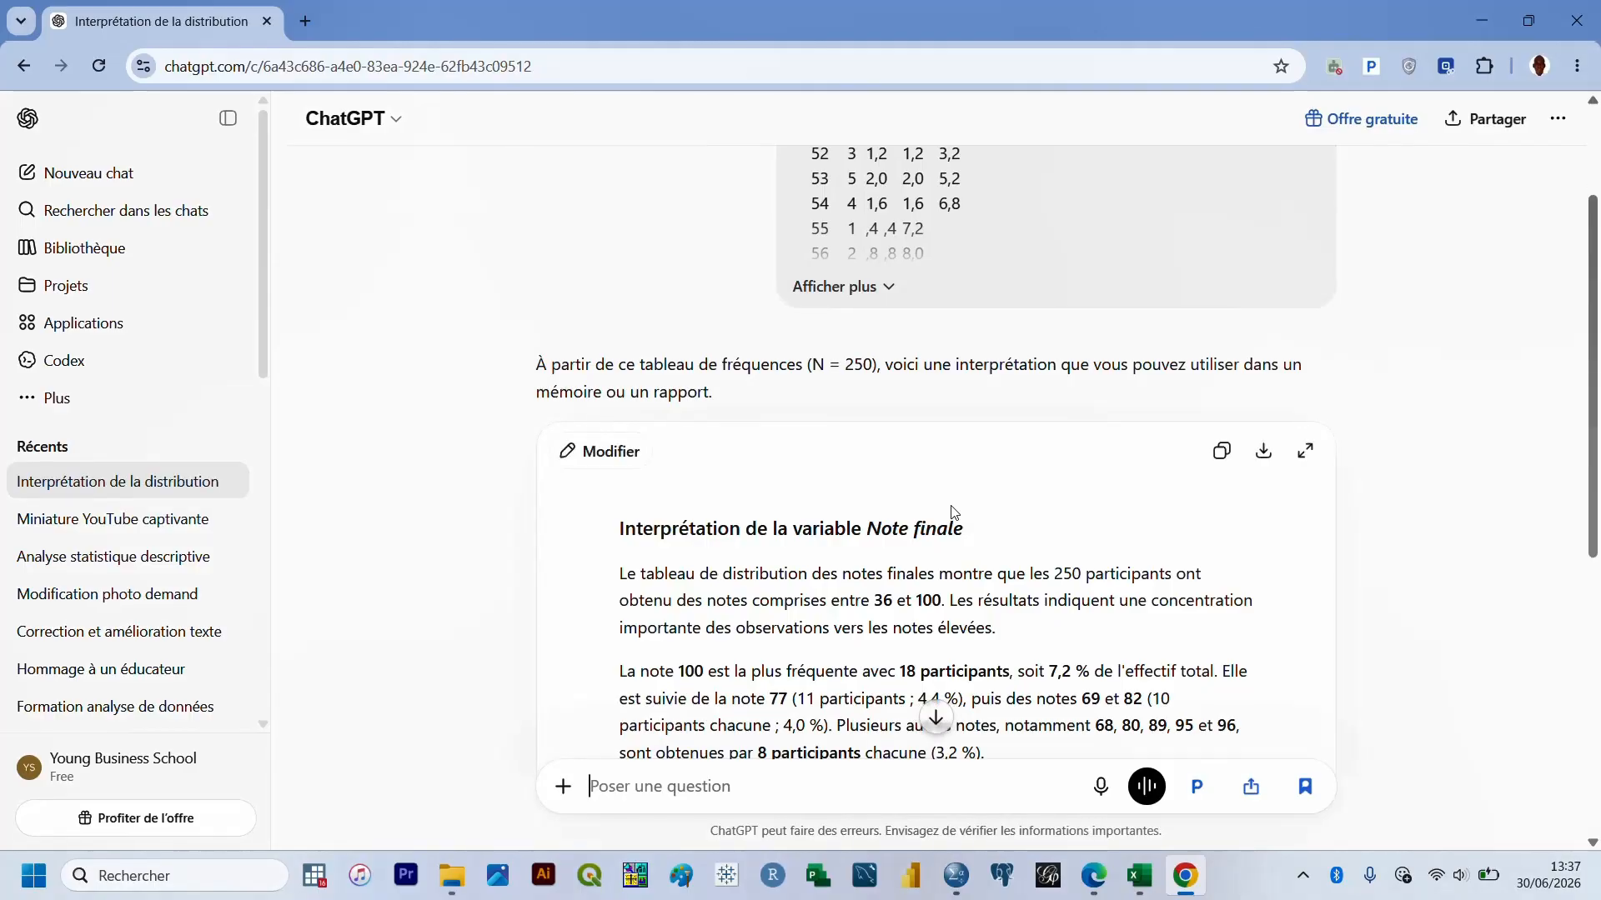
pyautogui.moveTo(1598, 305); pyautogui.dragTo(1595, 408)
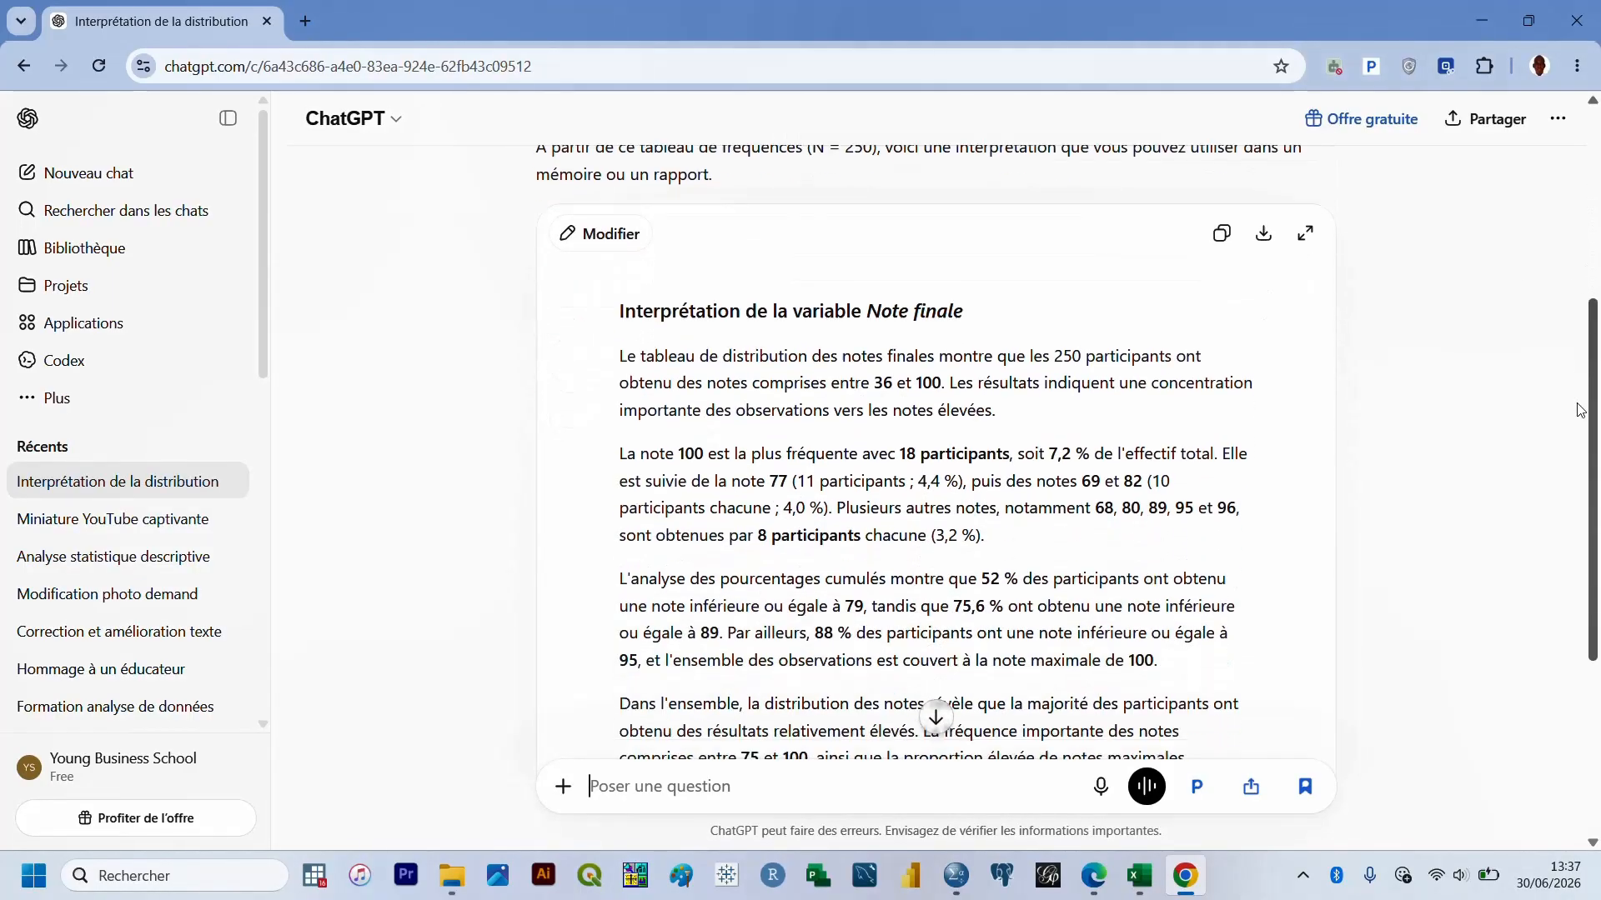
pyautogui.click(1222, 234)
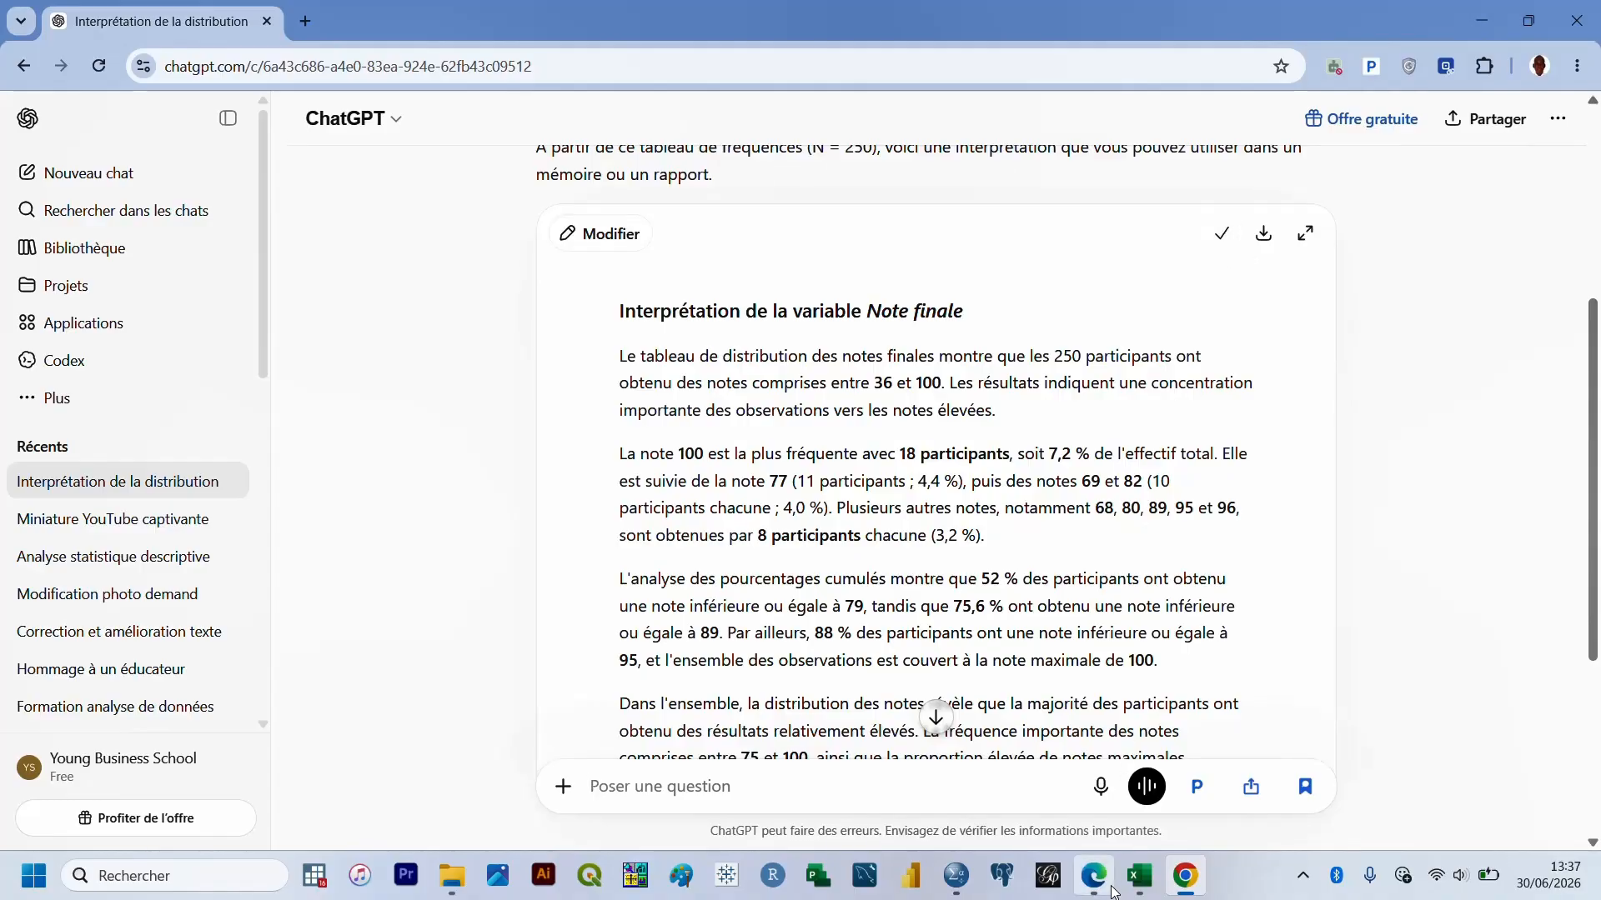
# Switch to the SPSS output viewer and go to the Note_Final histogram at the end of the output
pyautogui.moveTo(956, 875)
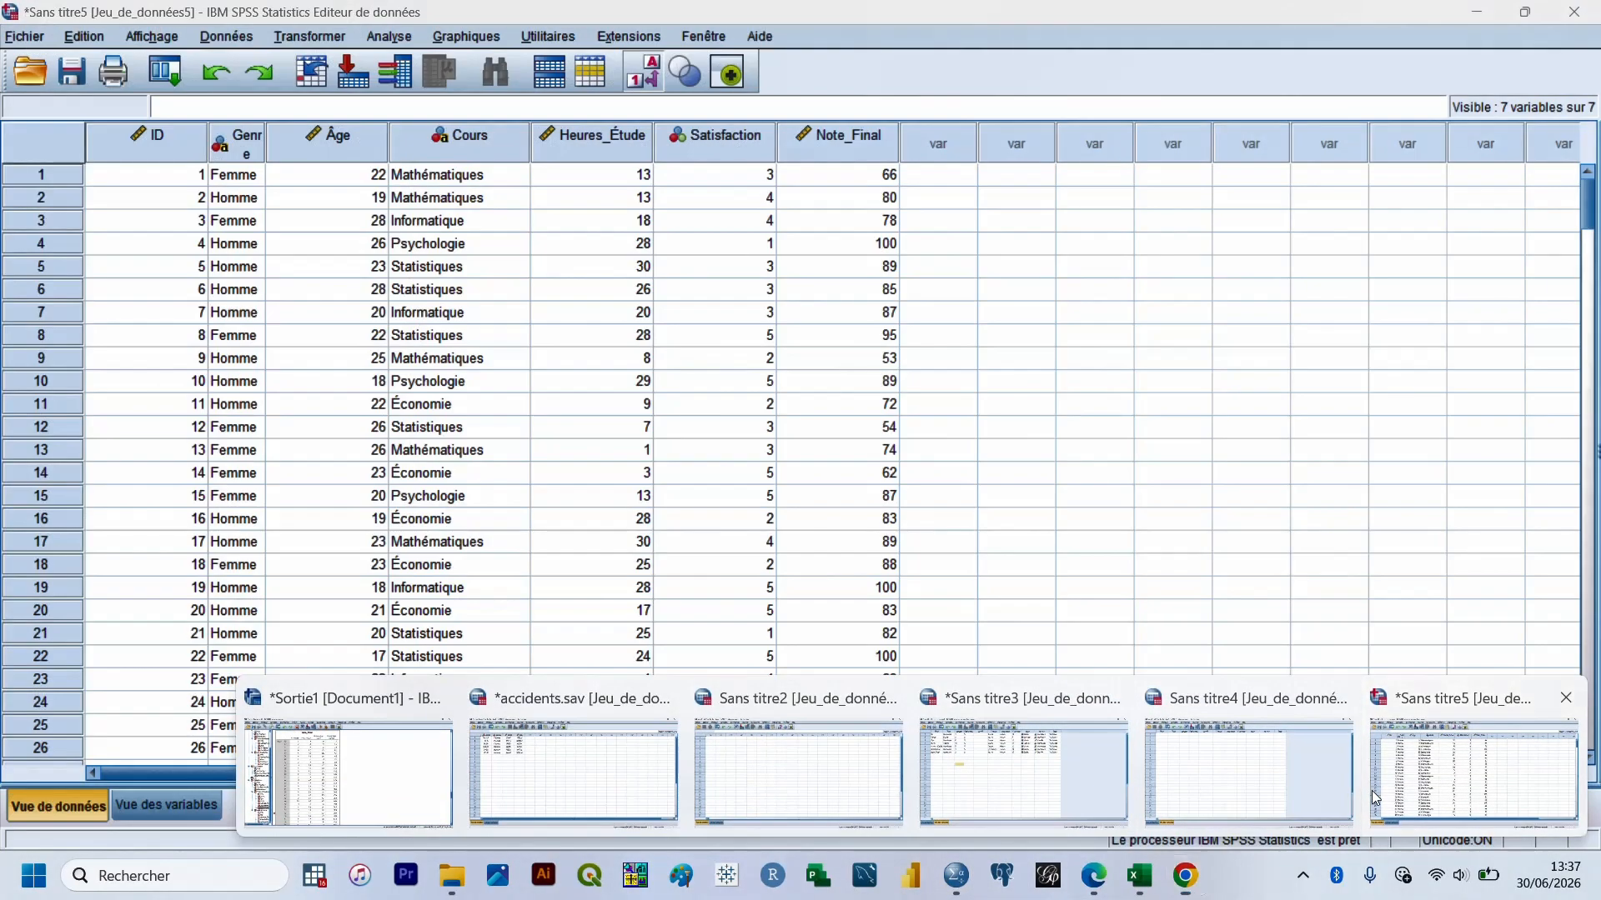
pyautogui.click(1373, 790)
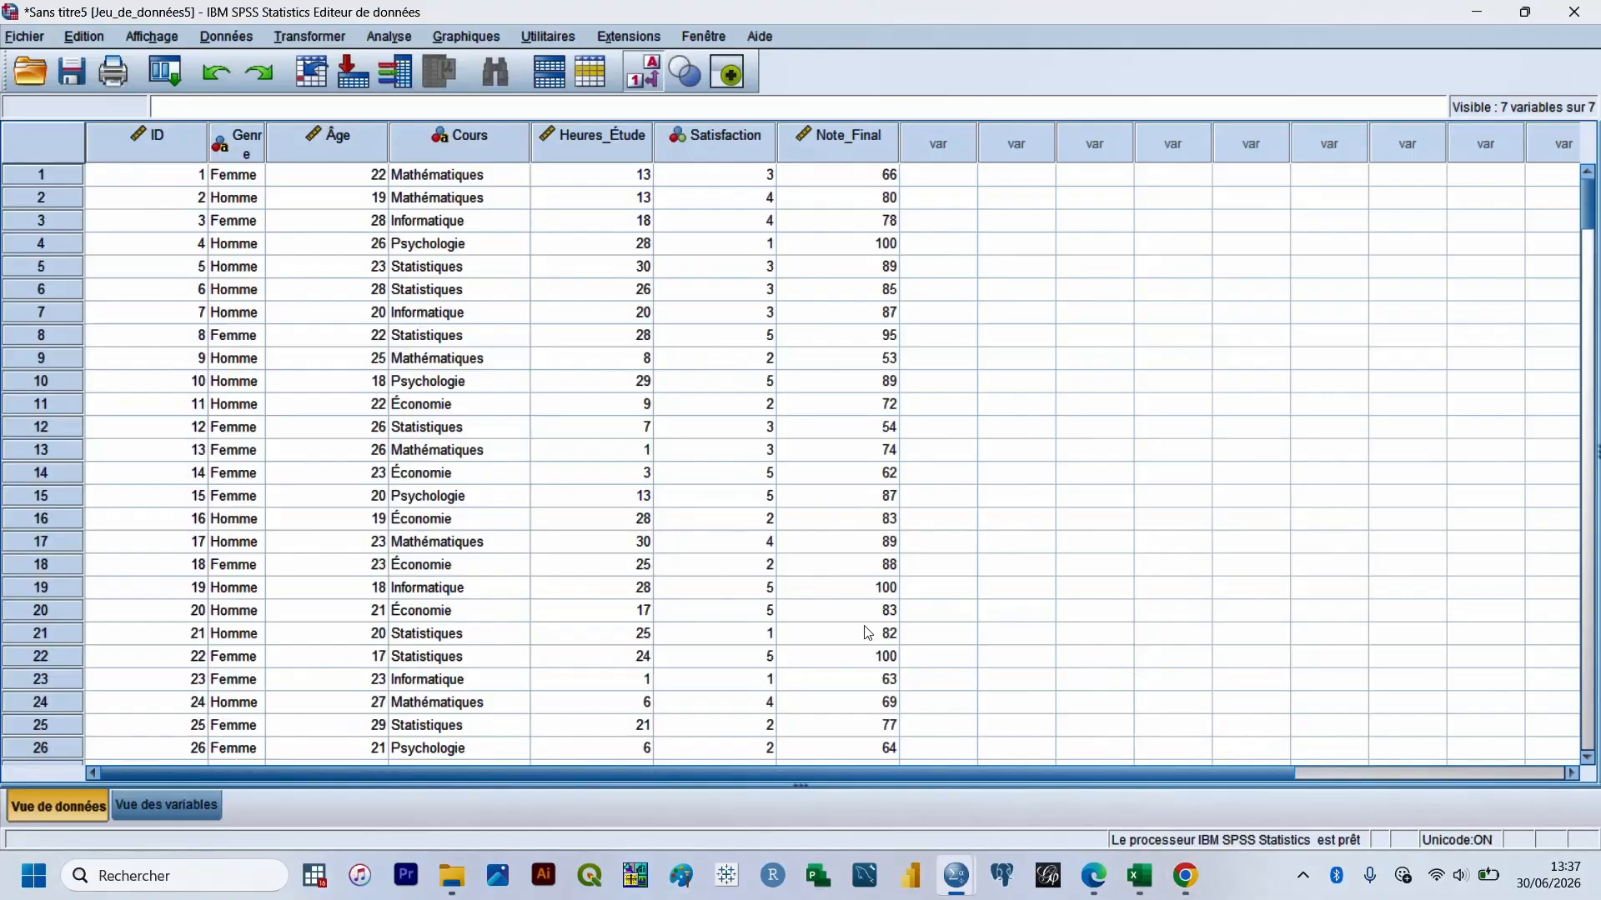
pyautogui.moveTo(956, 891)
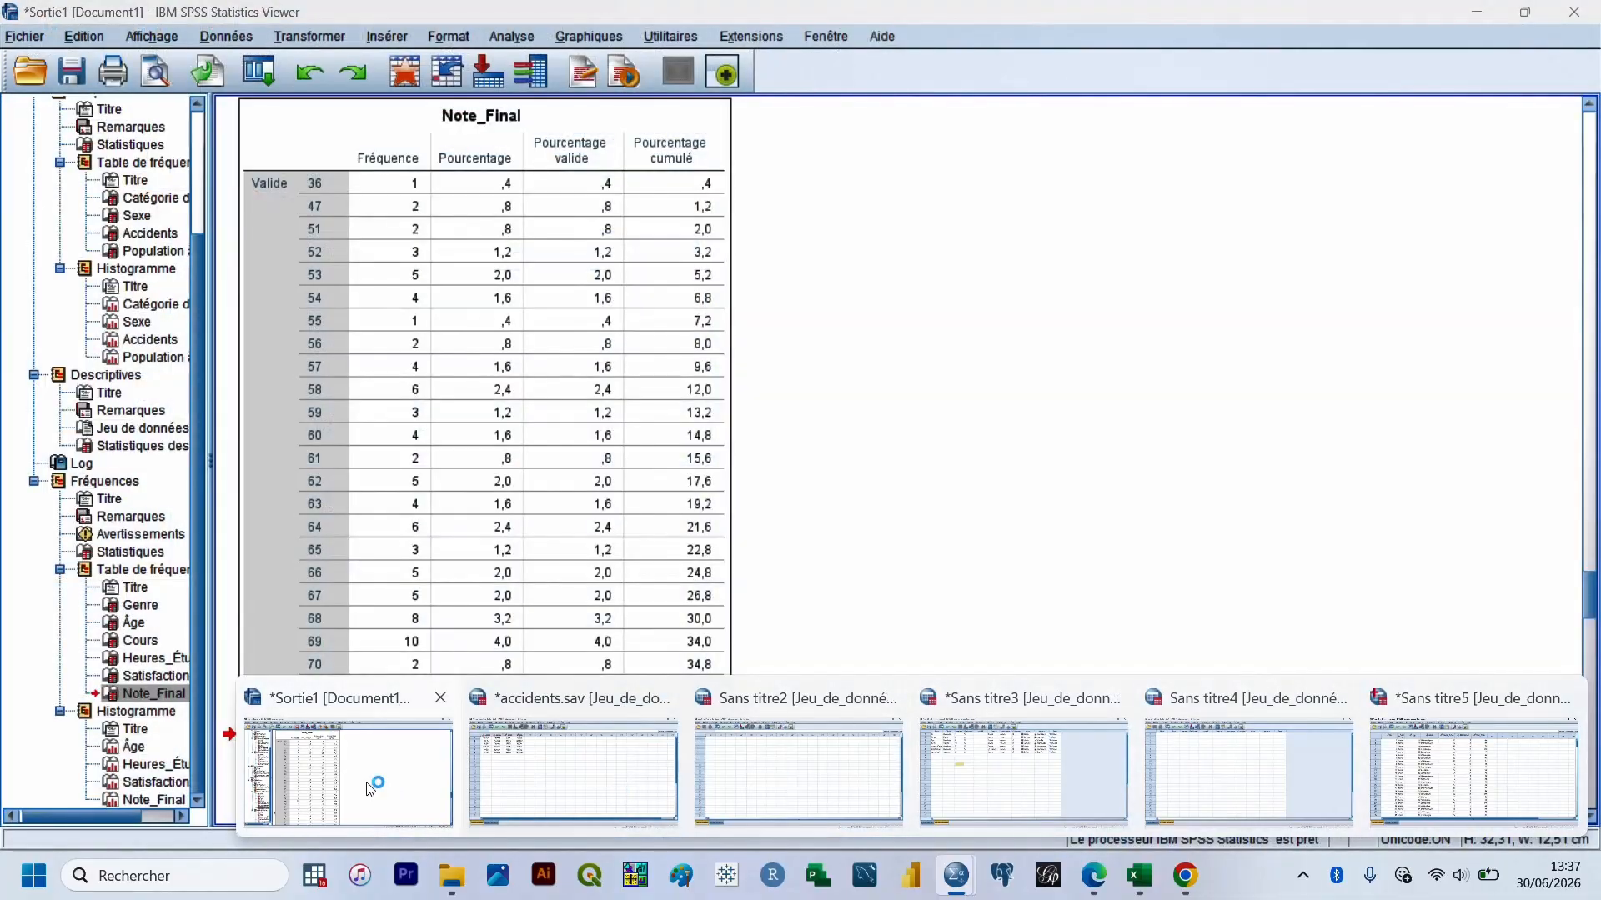
pyautogui.click(369, 788)
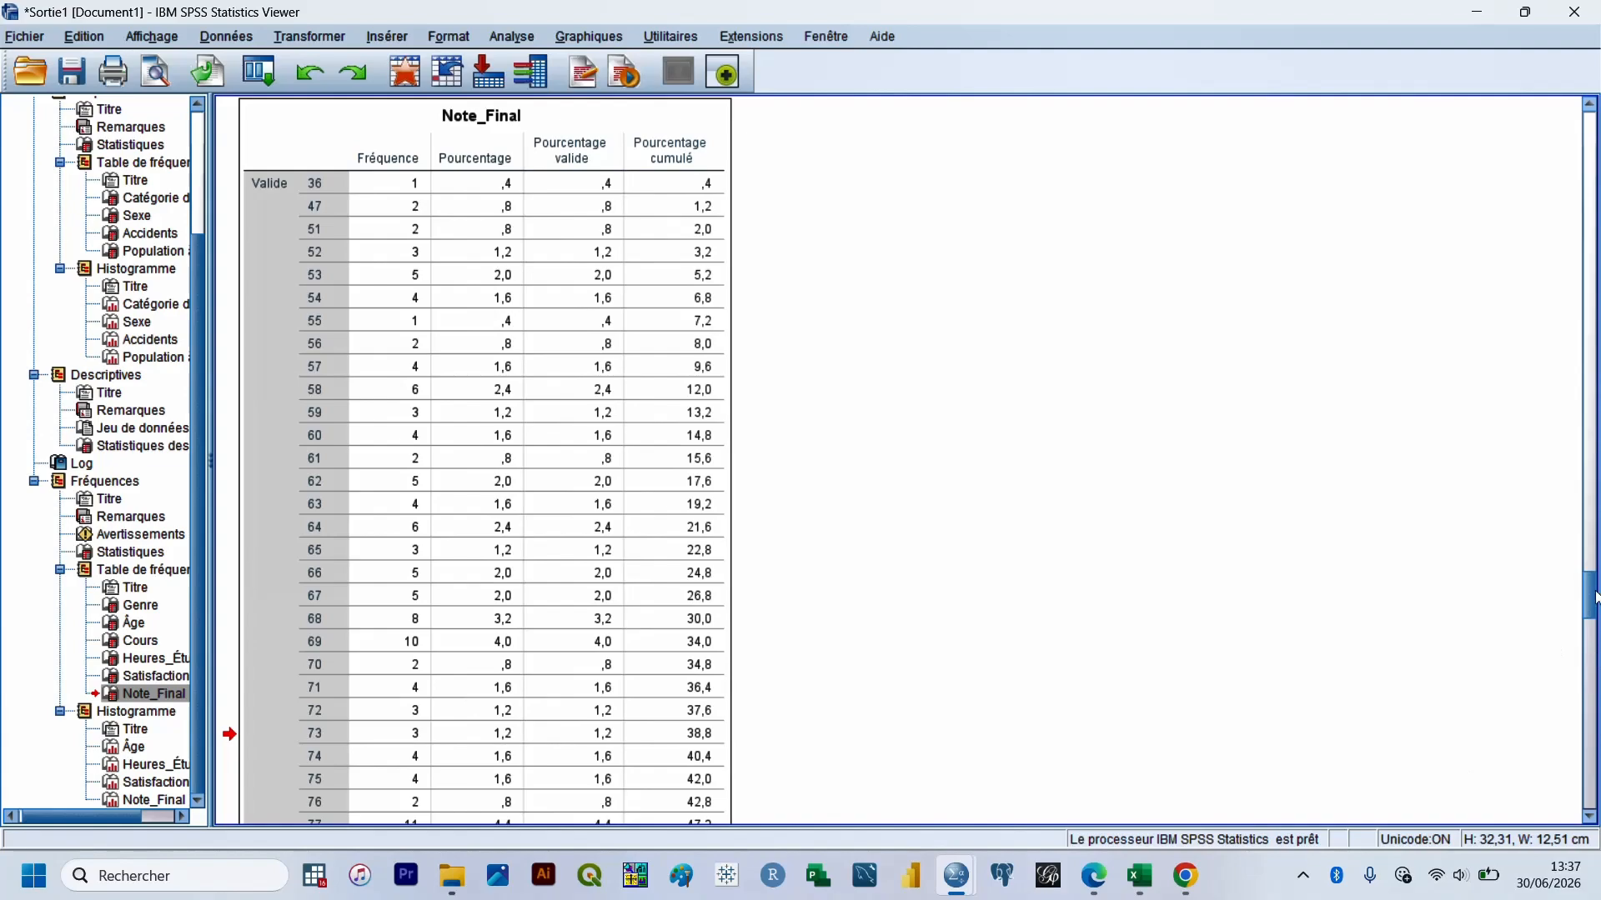
pyautogui.moveTo(1595, 598); pyautogui.dragTo(1592, 829)
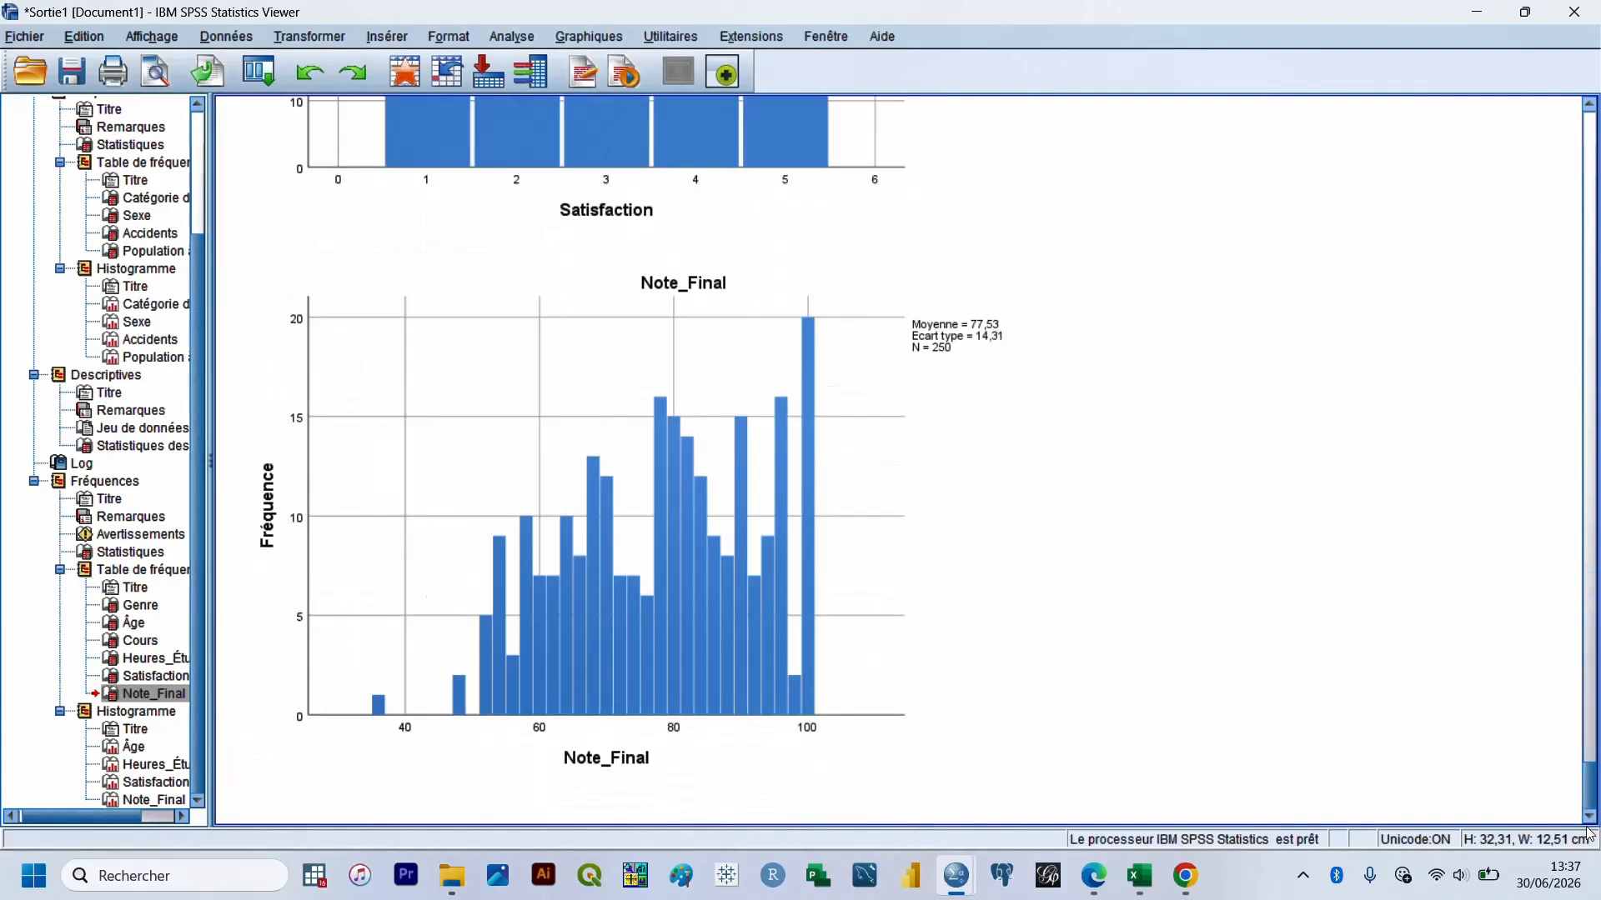
# Export all output objects as a Word/RTF document to nj.doc in the Downloads folder, replacing the existing file
pyautogui.click(22, 38)
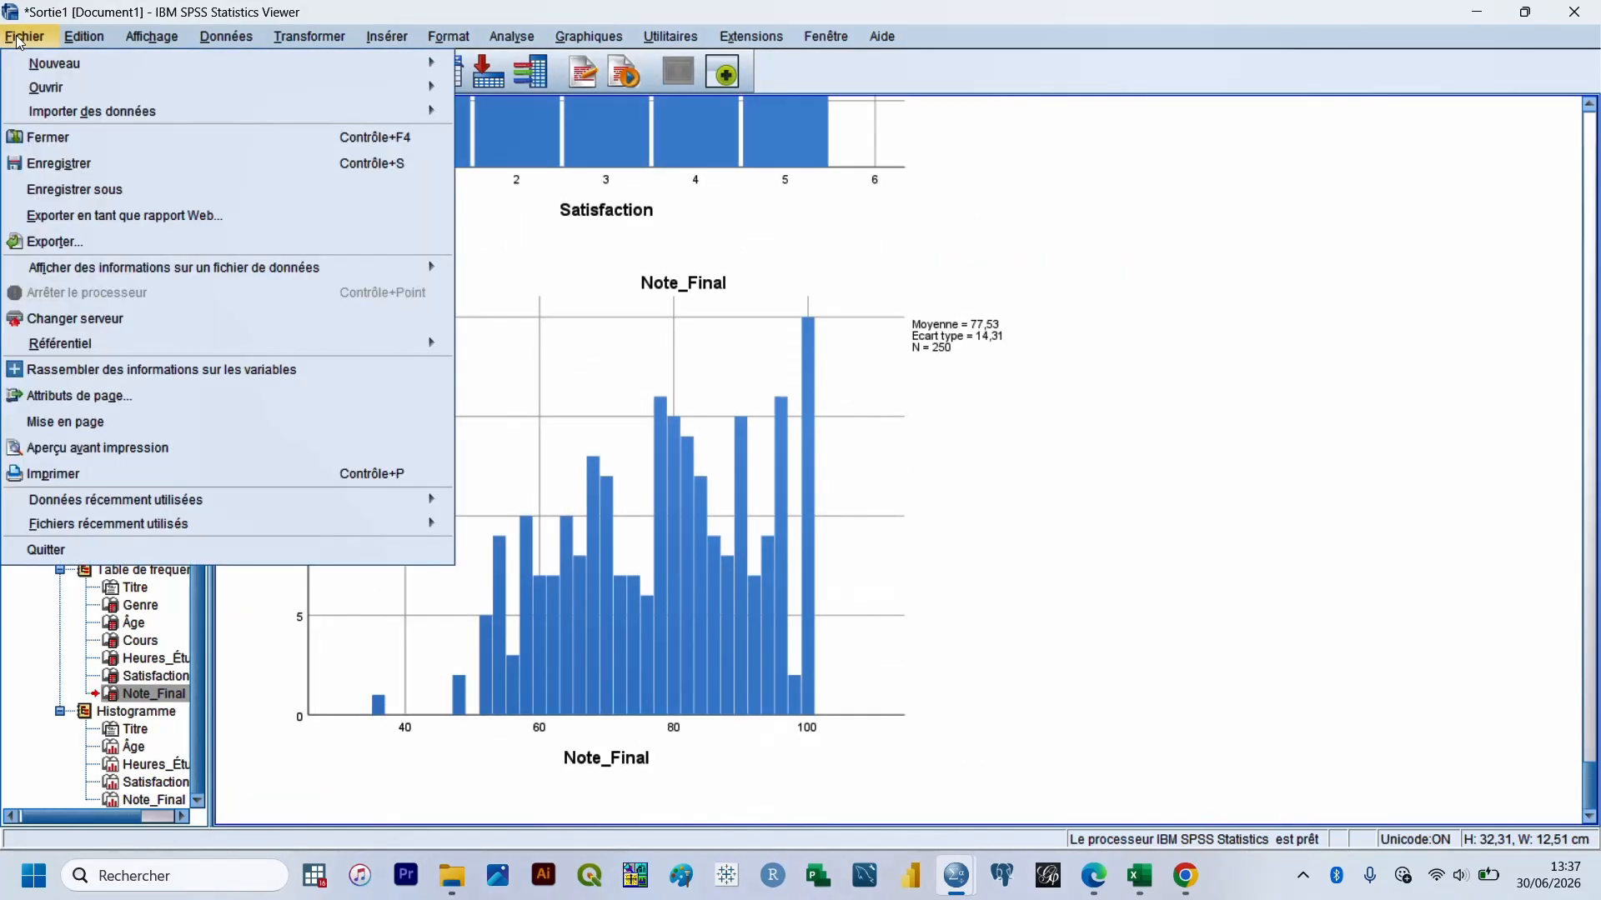
pyautogui.click(230, 248)
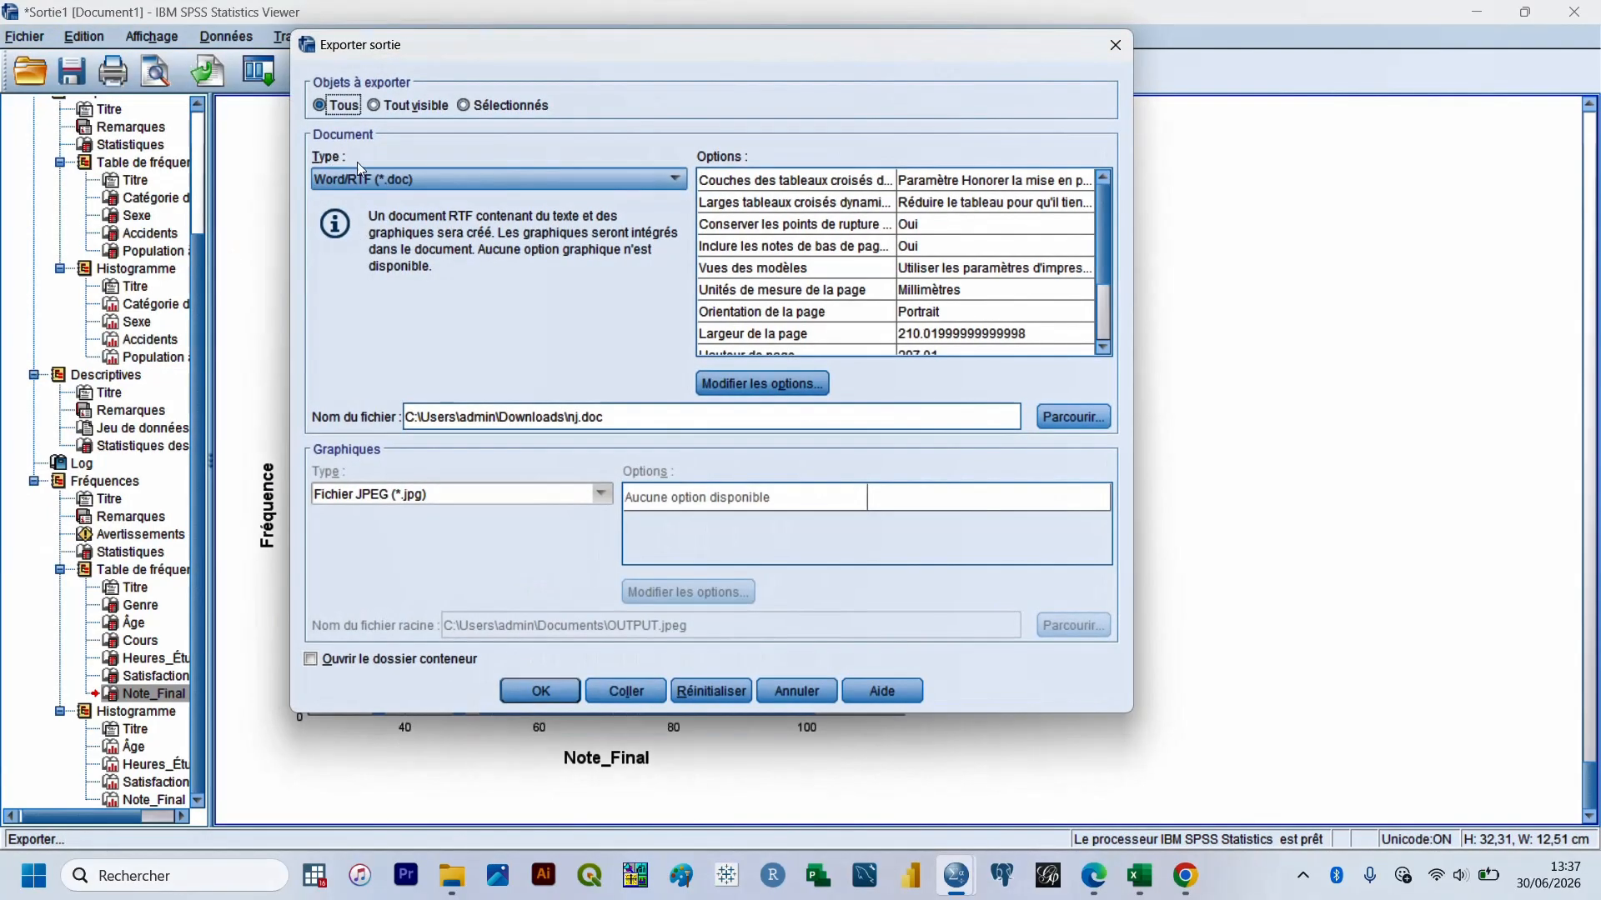
pyautogui.click(397, 181)
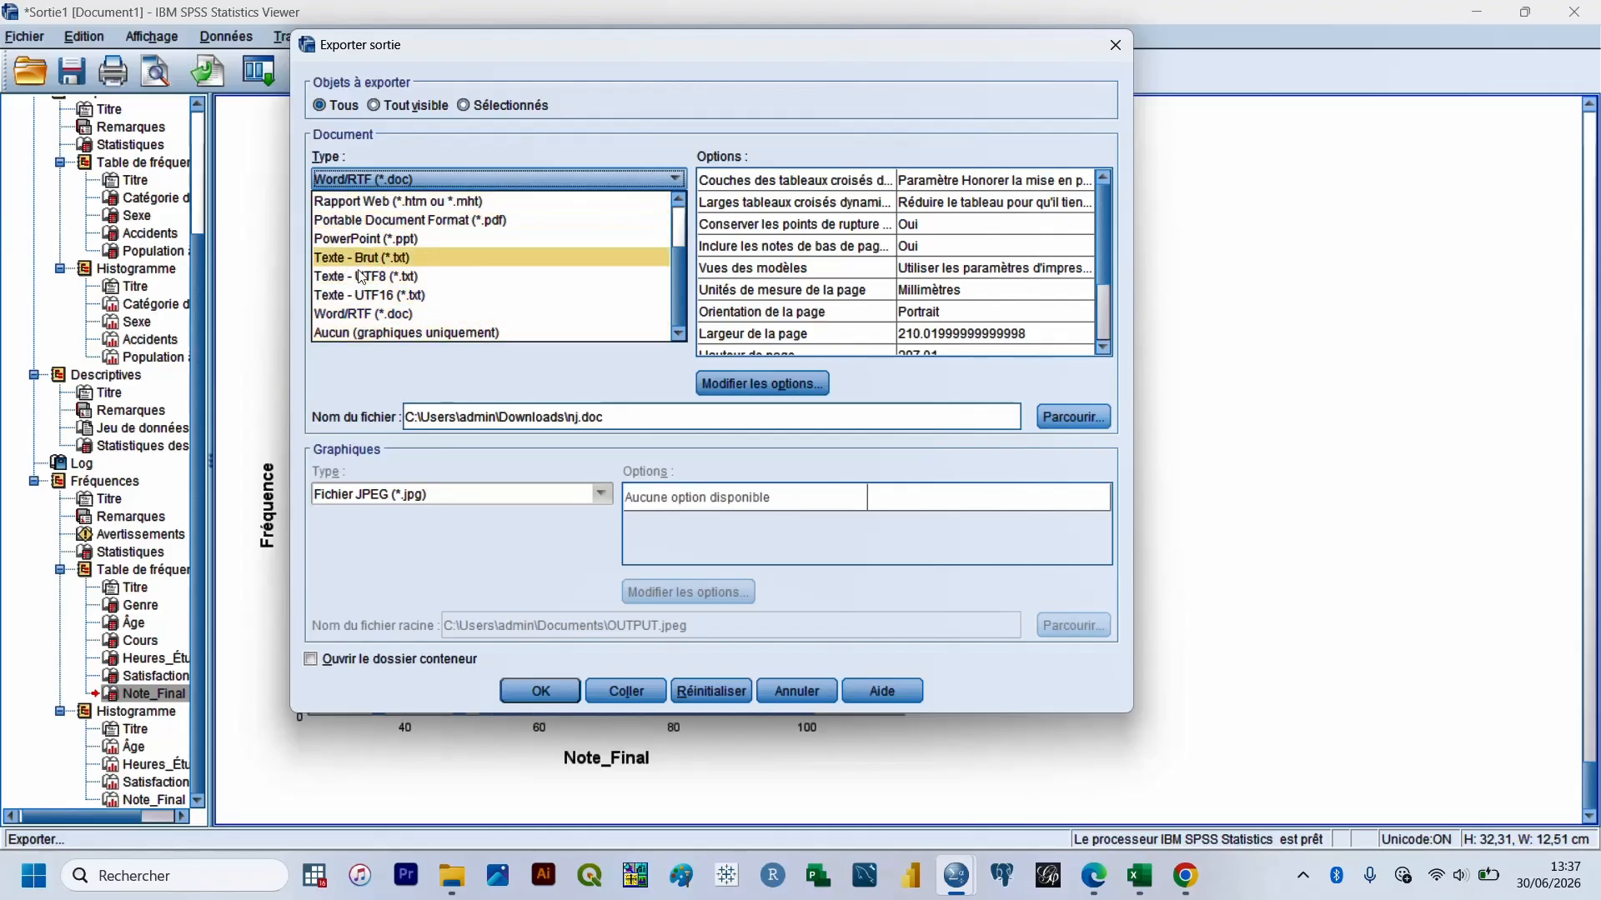
pyautogui.click(377, 316)
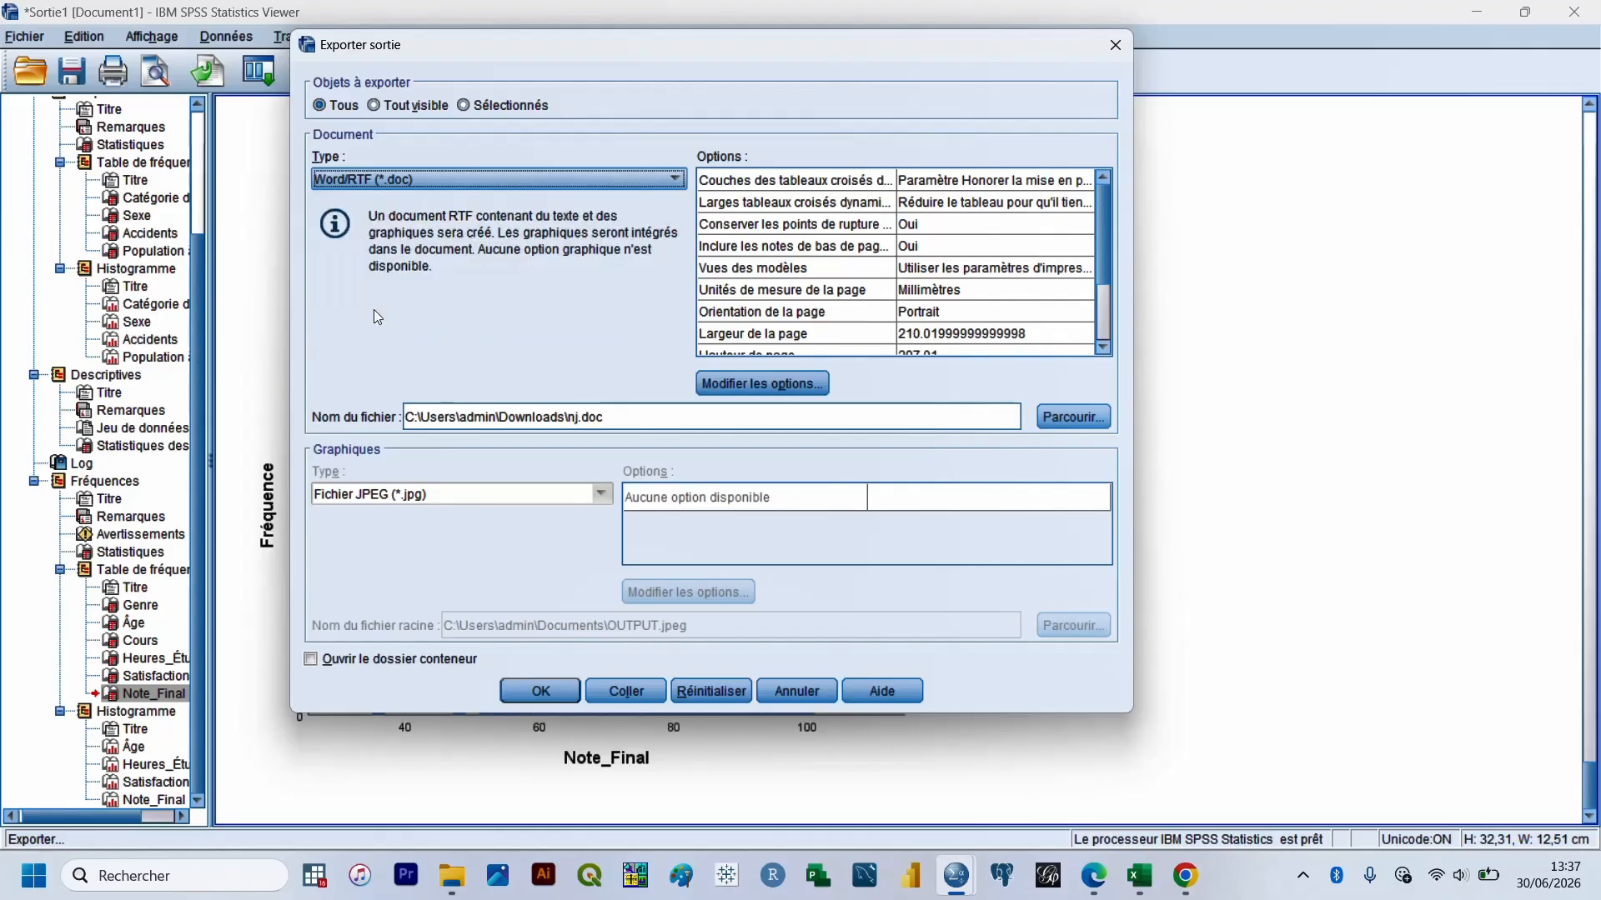
pyautogui.click(547, 686)
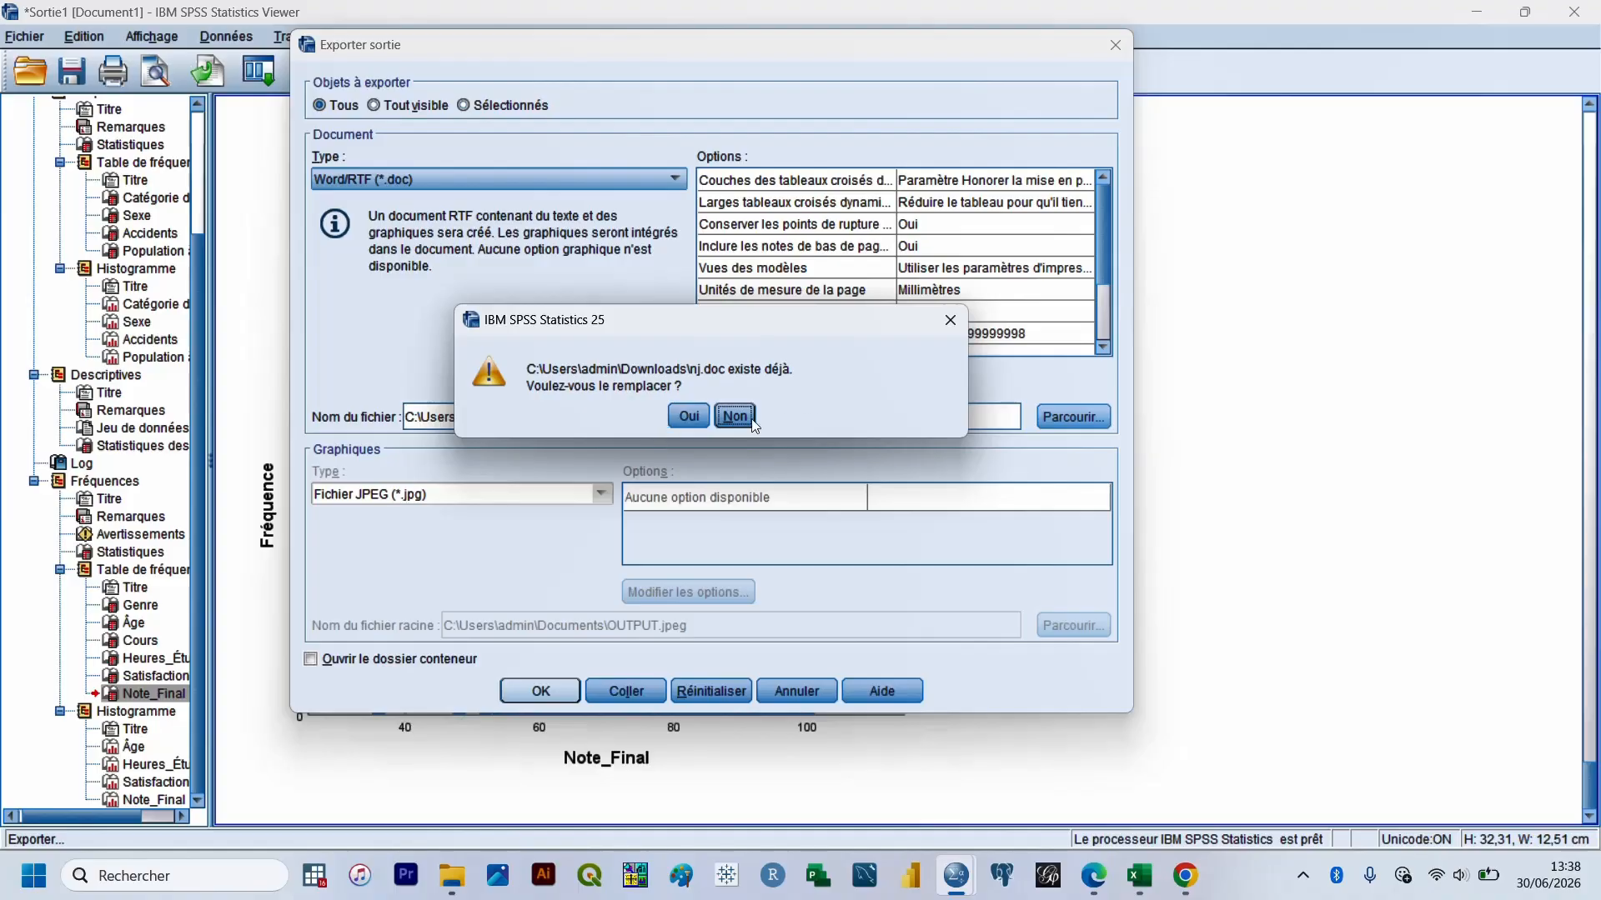
pyautogui.click(682, 416)
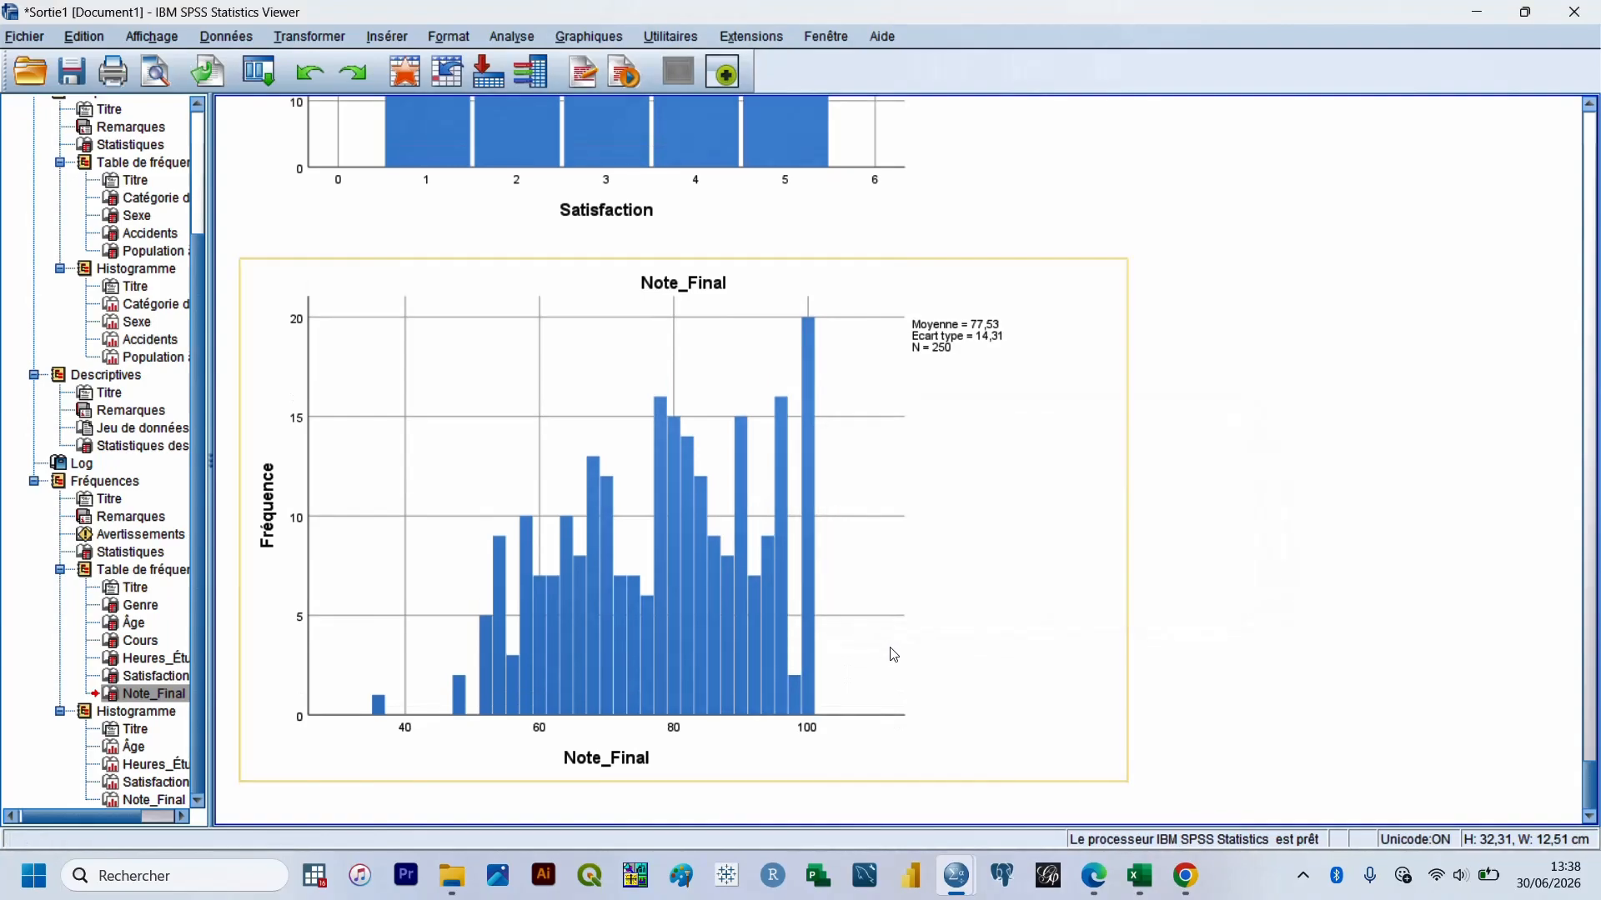
# Switch to File Explorer, open nj.doc from the Téléchargements folder in Word and maximize its window
pyautogui.moveTo(453, 875)
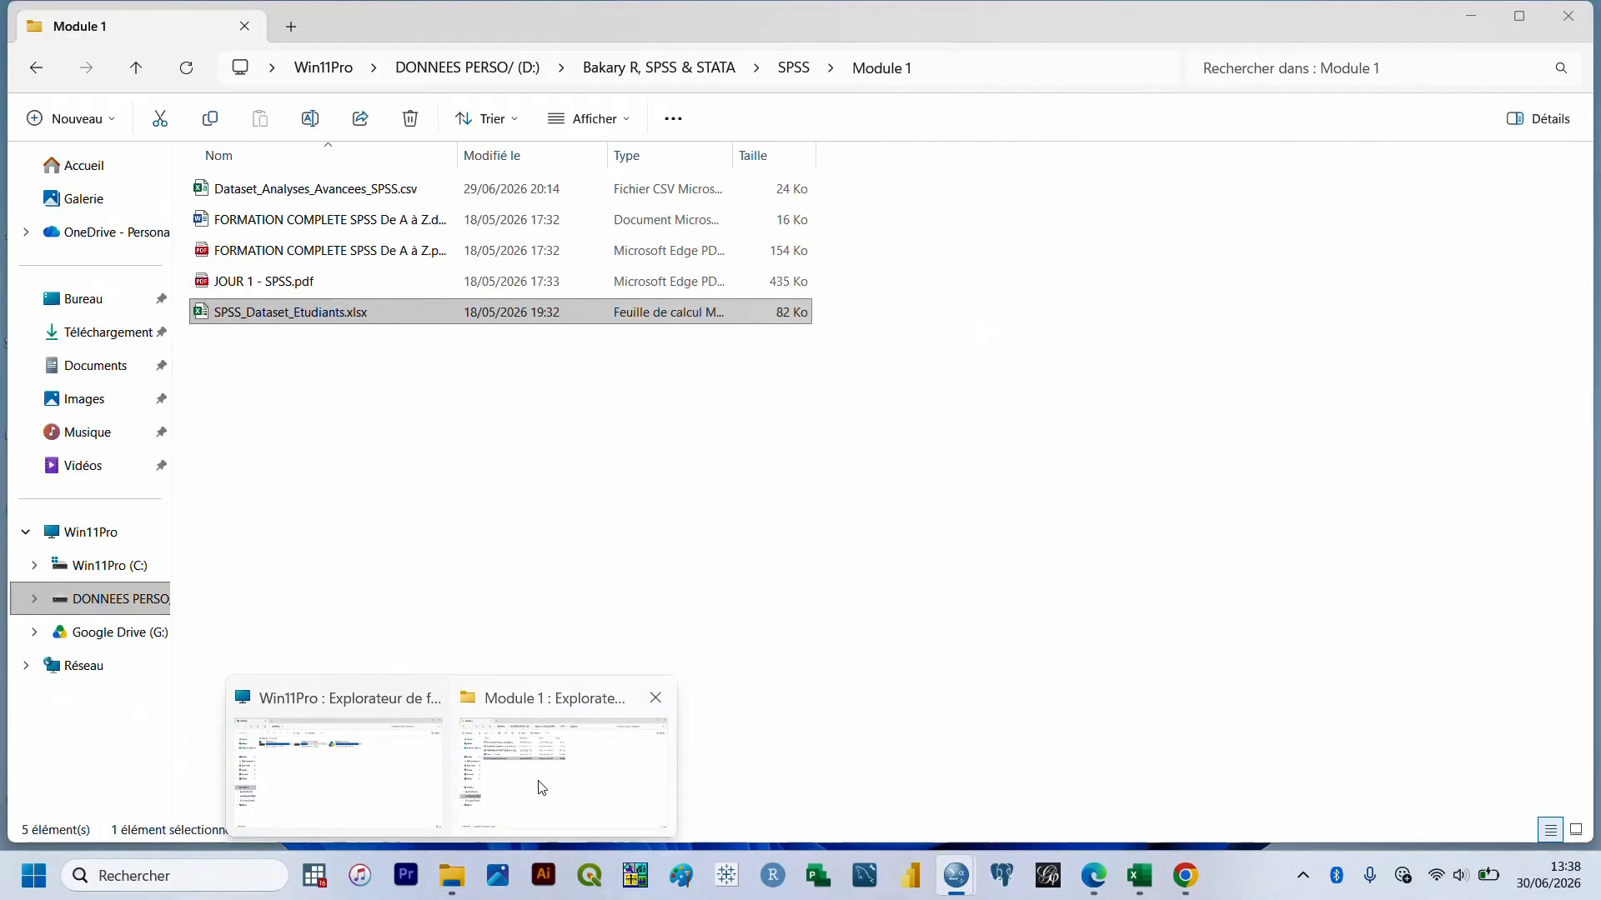
pyautogui.click(333, 765)
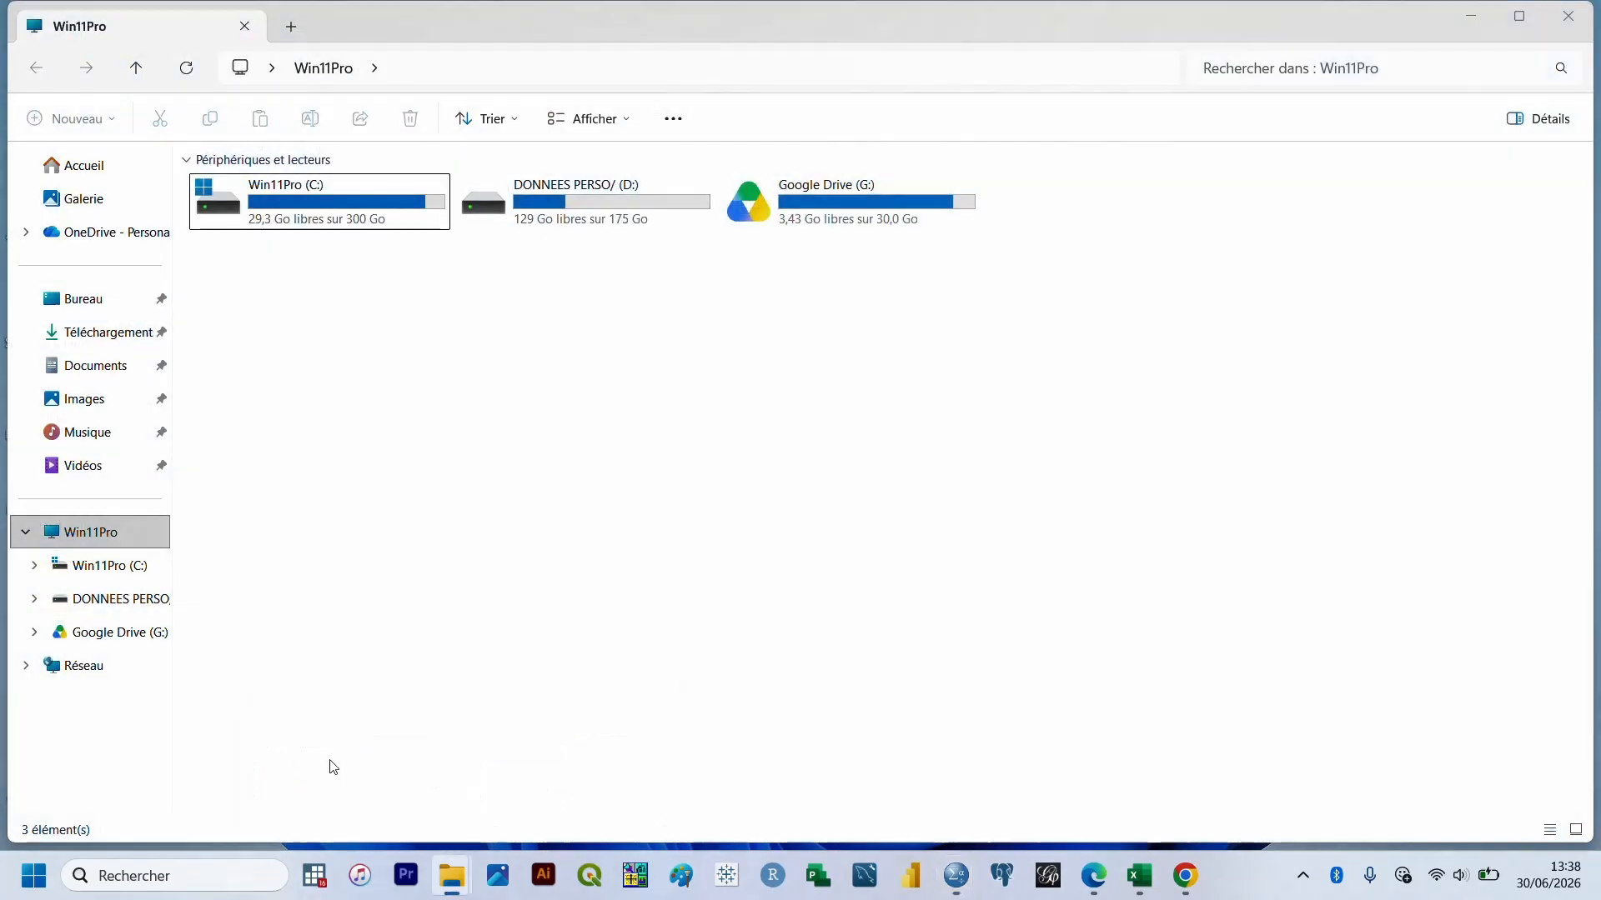
pyautogui.click(79, 334)
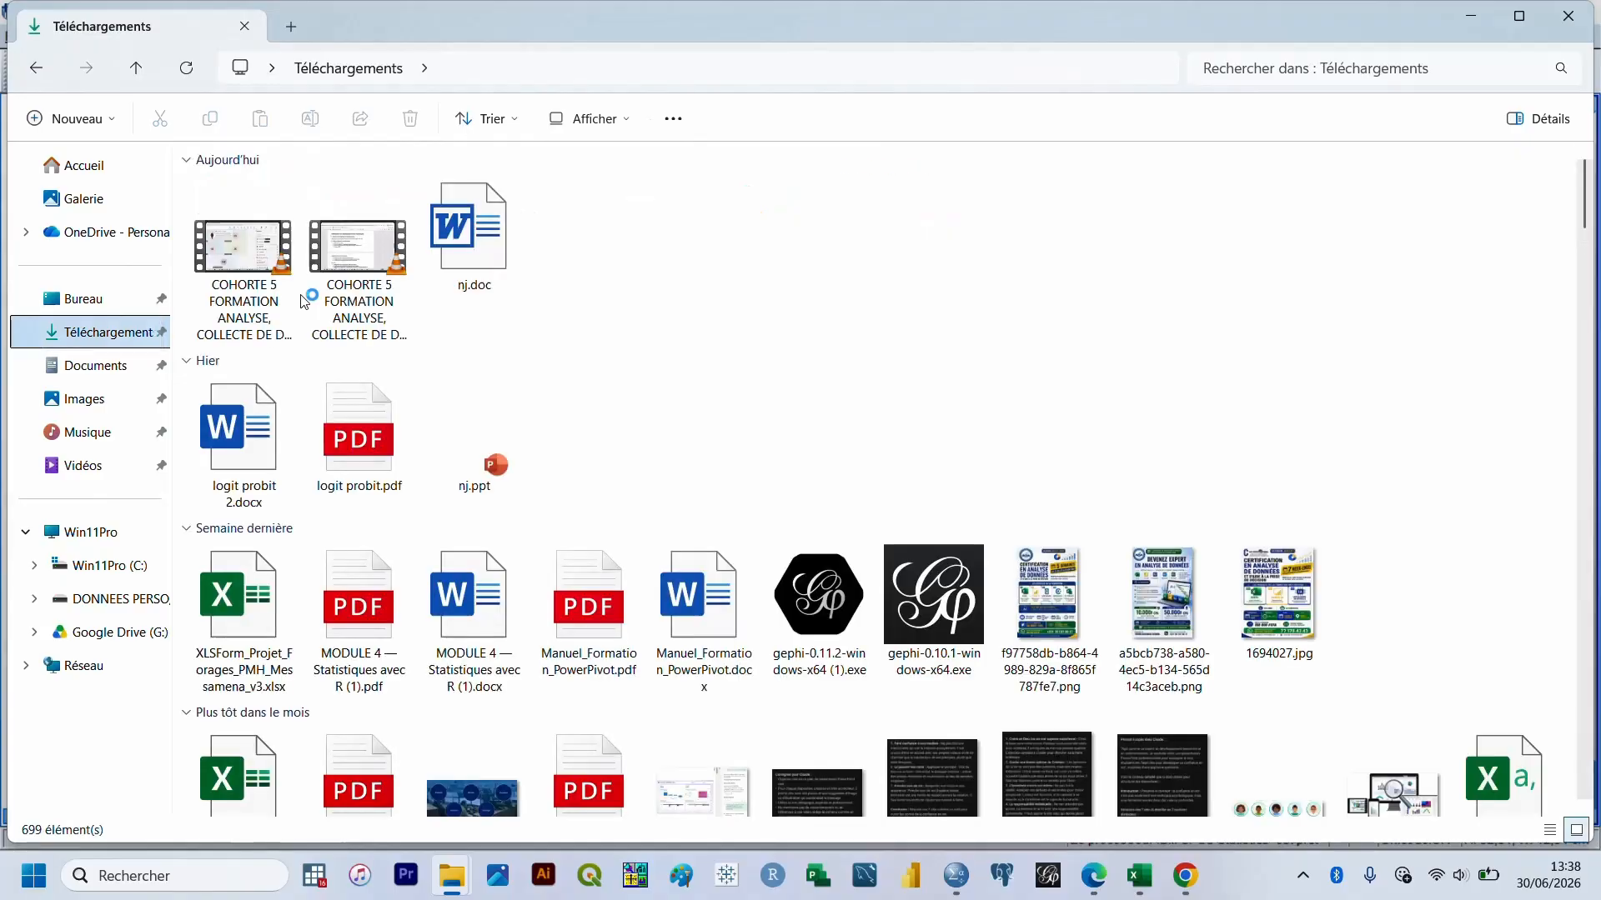
pyautogui.click(466, 262)
pyautogui.doubleClick(467, 263)
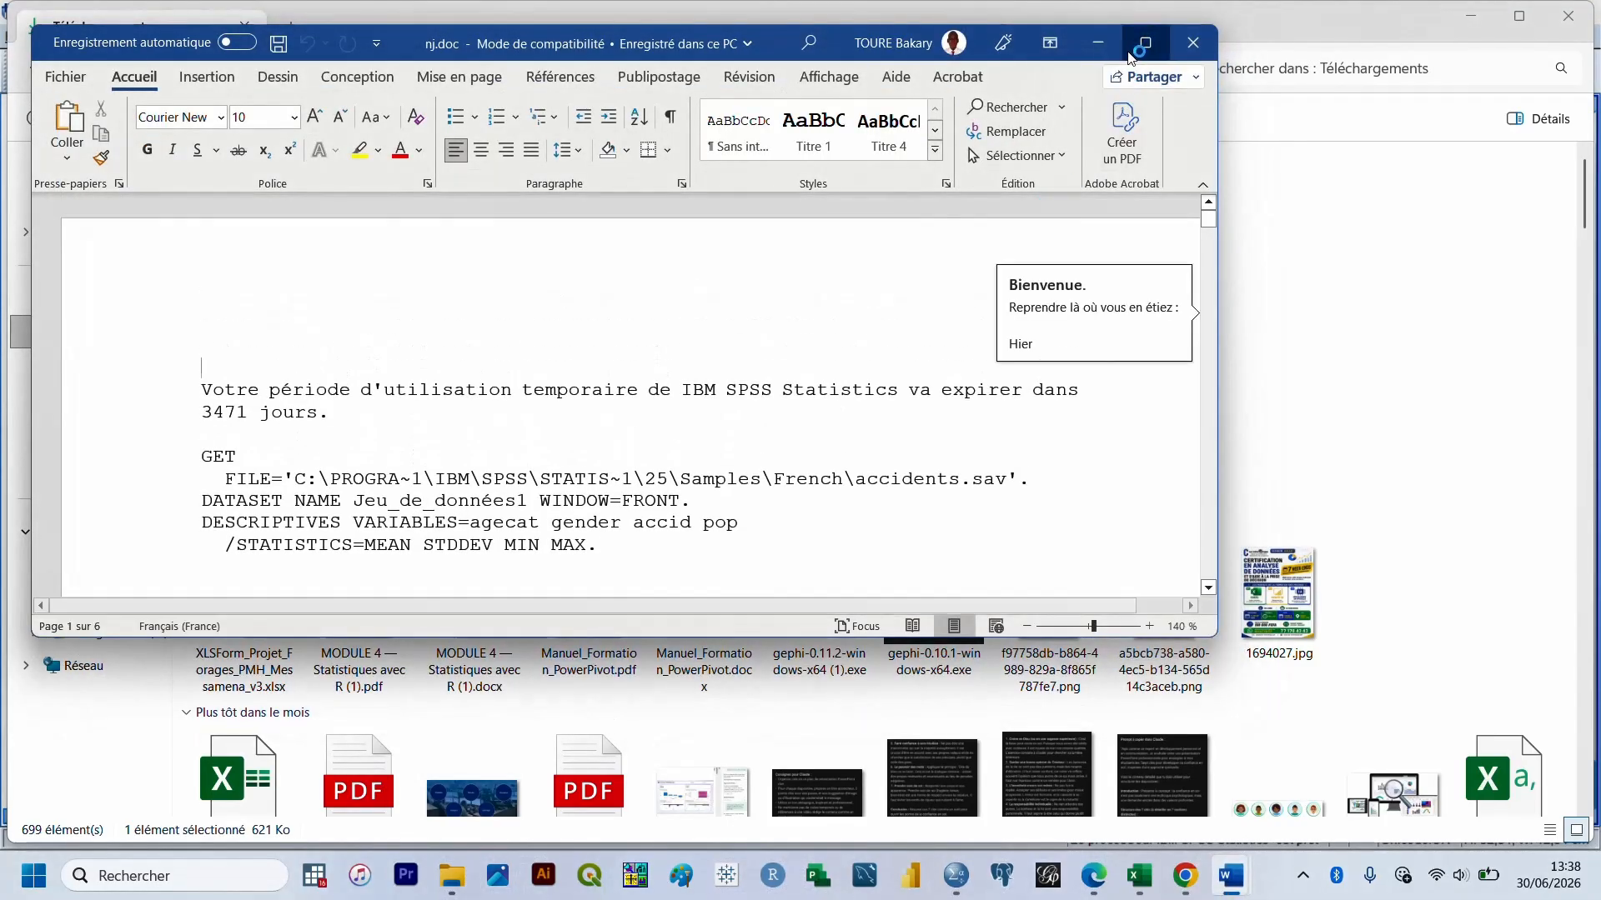
pyautogui.click(1133, 50)
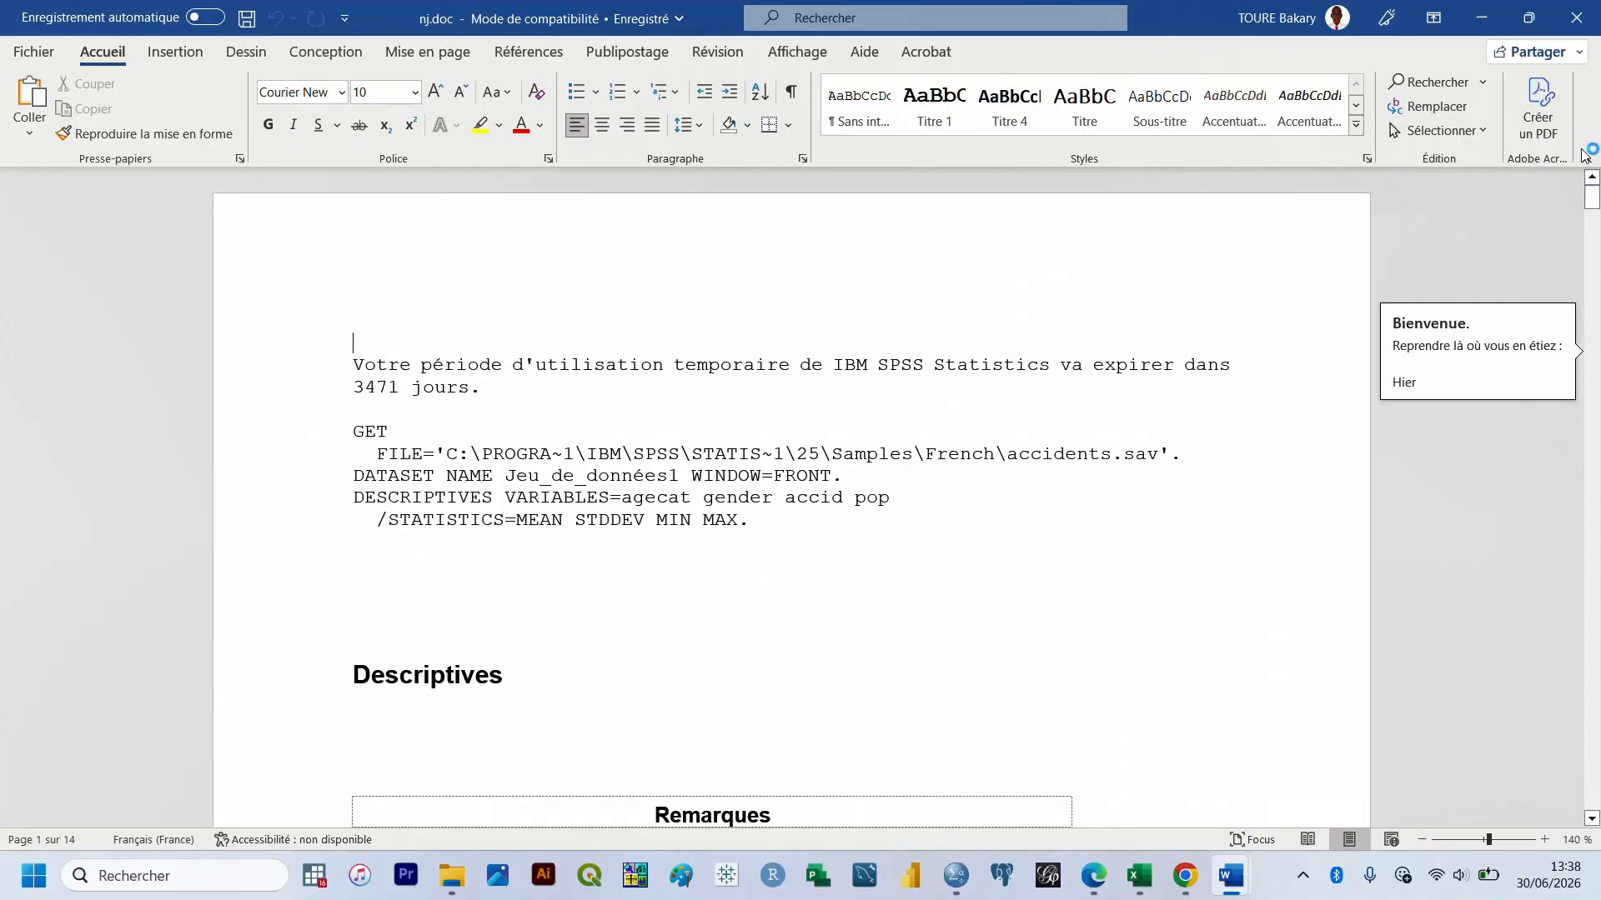
# Paste the copied ChatGPT interpretation below the Note_Final frequency table, before the Histogramme heading, and return to the document's first page
pyautogui.moveTo(1592, 197); pyautogui.dragTo(1595, 710)
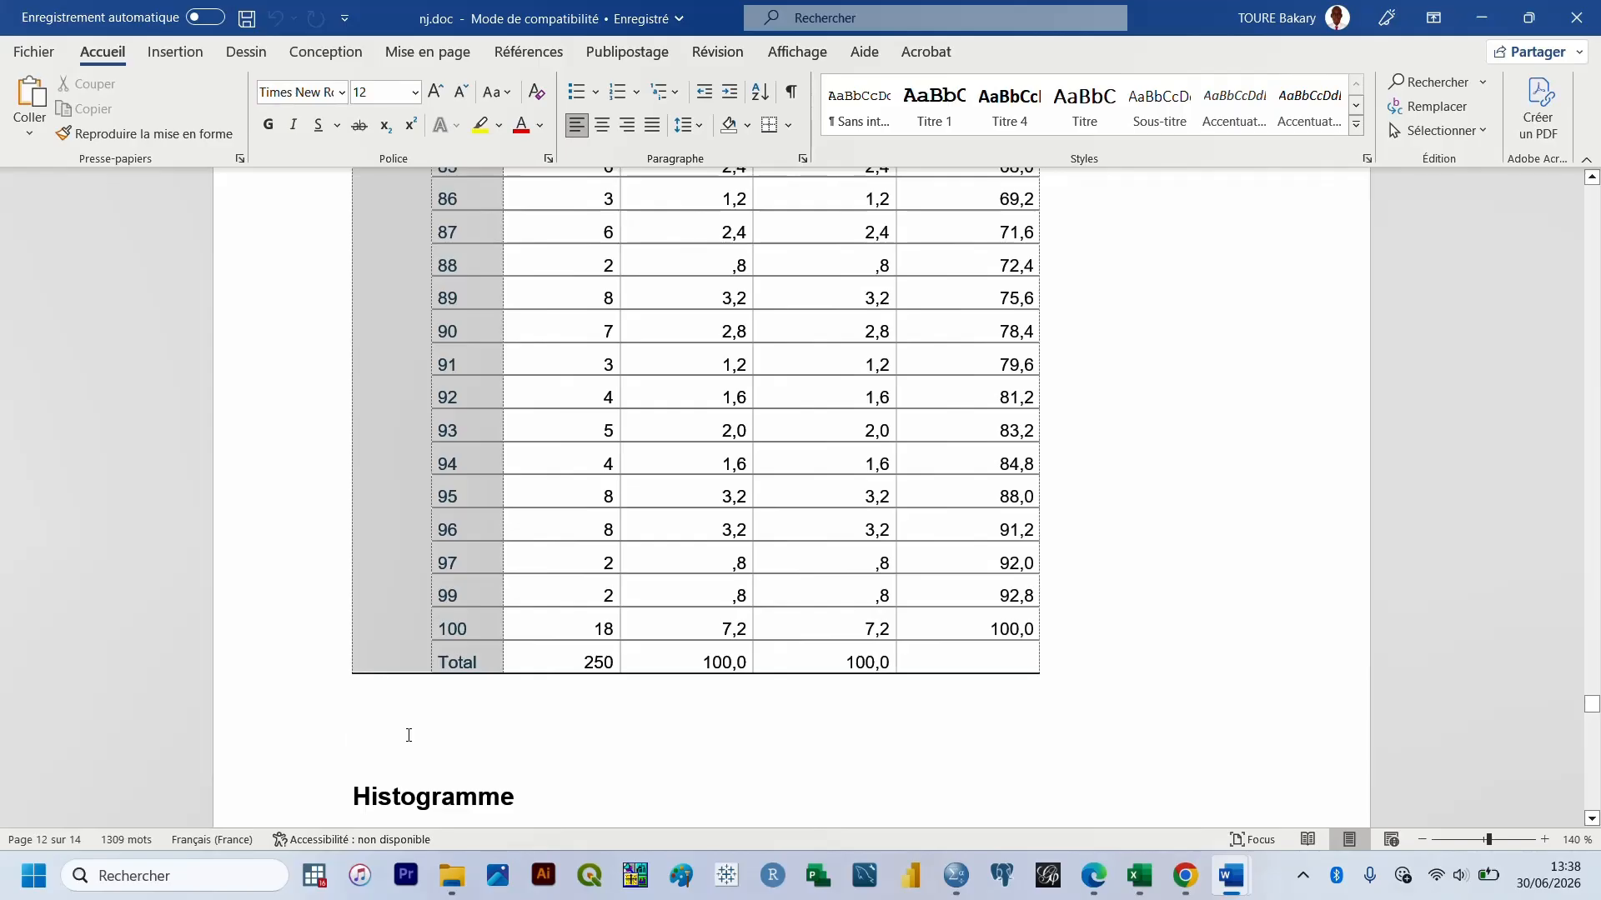
pyautogui.write("L'analyse des pourcentages cumulés montre que 52 % des participants ont obtenu une note inférieure ou égale à 79, tandis que 75,6 % ont obtenu une note inférieure ou égale à 89. Par ailleurs, 88 % des participants ont une note inférieure ou égale à 95, et l'ensemble des observations est couvert à la note maximale de 100. Dans l'ensemble, la distribution des notes révèle que la majorité des participants ont obtenu des résultats relativement élevés. La fréquence importante des notes comprises entre 75 et 100, ainsi que la proportion élevée de notes maximales, suggèrent un niveau global de performance satisfaisant au sein de l'échantillon.")
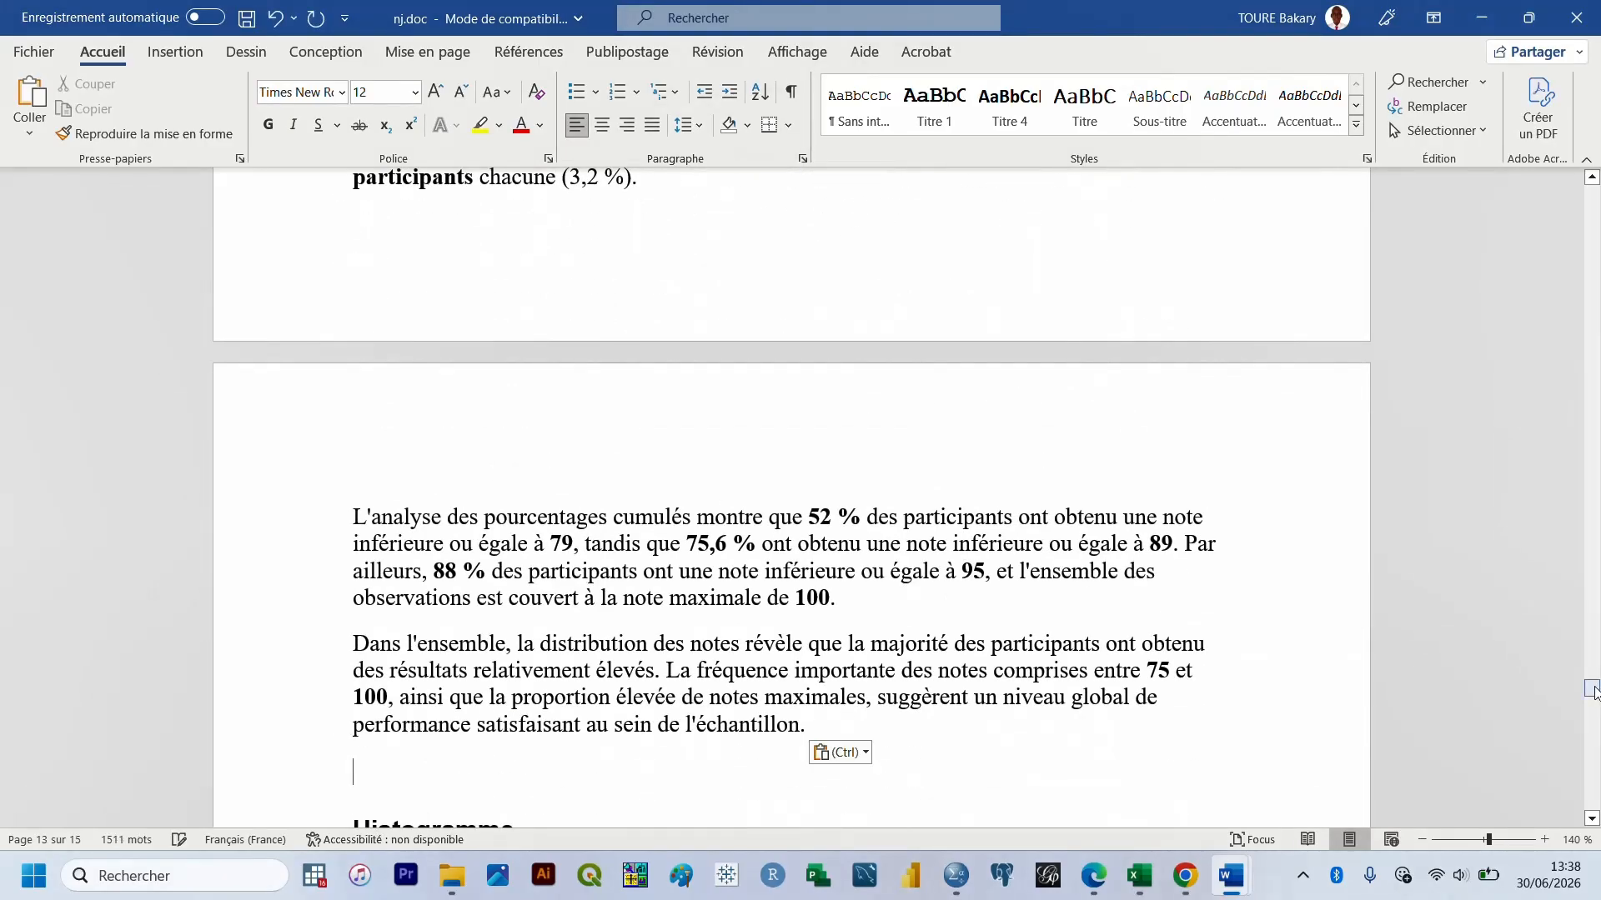
pyautogui.moveTo(1594, 692); pyautogui.dragTo(1599, 141)
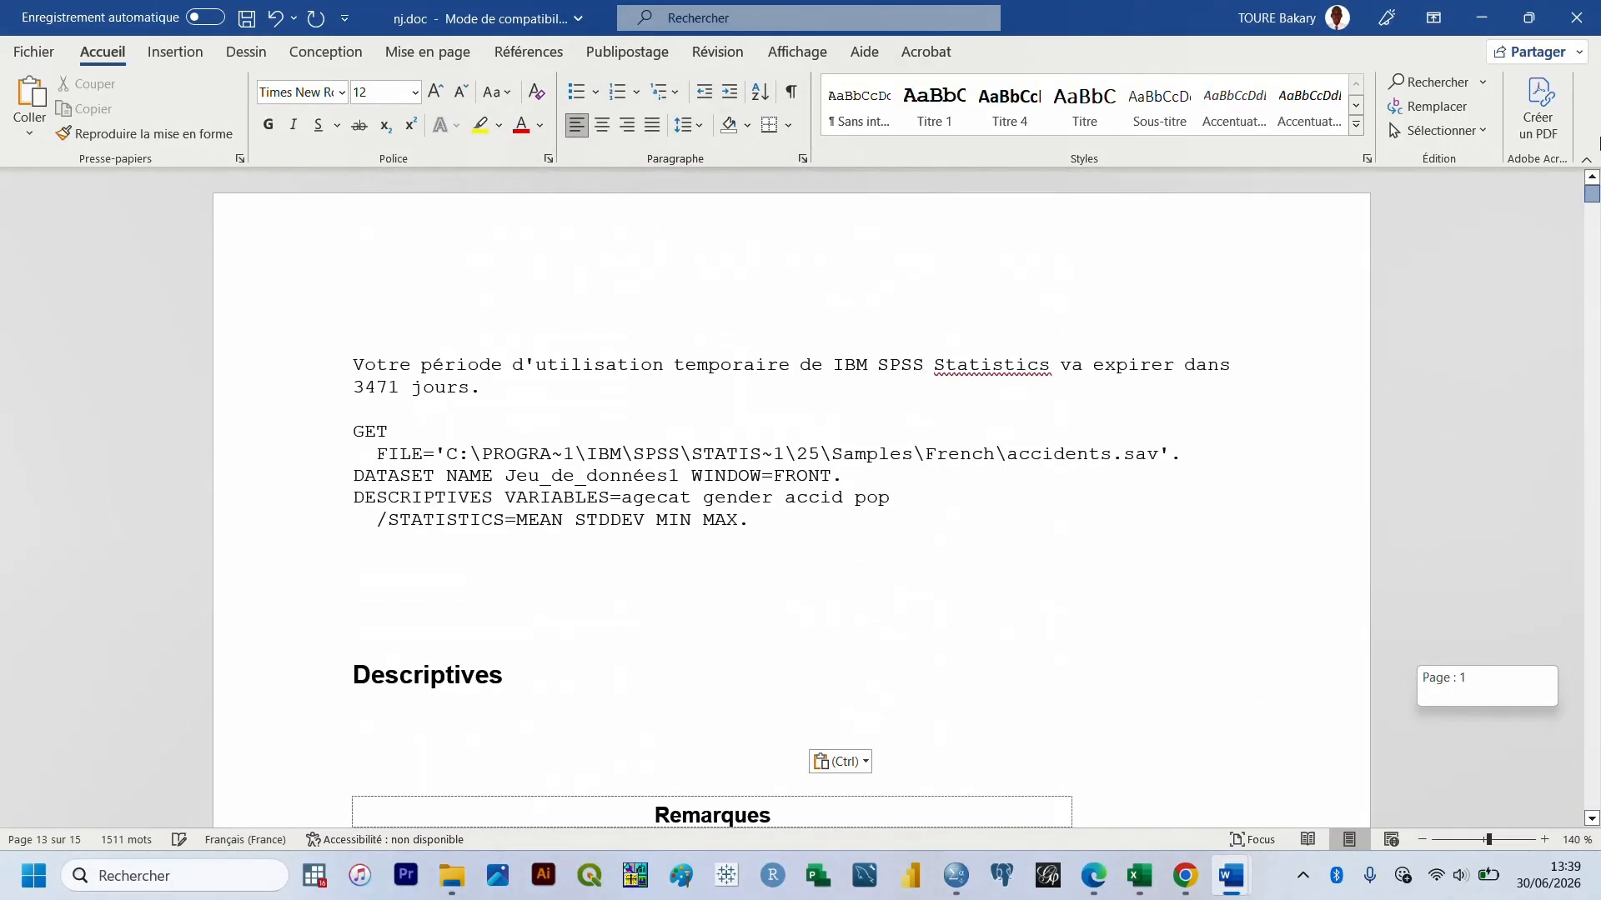
pyautogui.moveTo(1586, 197); pyautogui.dragTo(1589, 152)
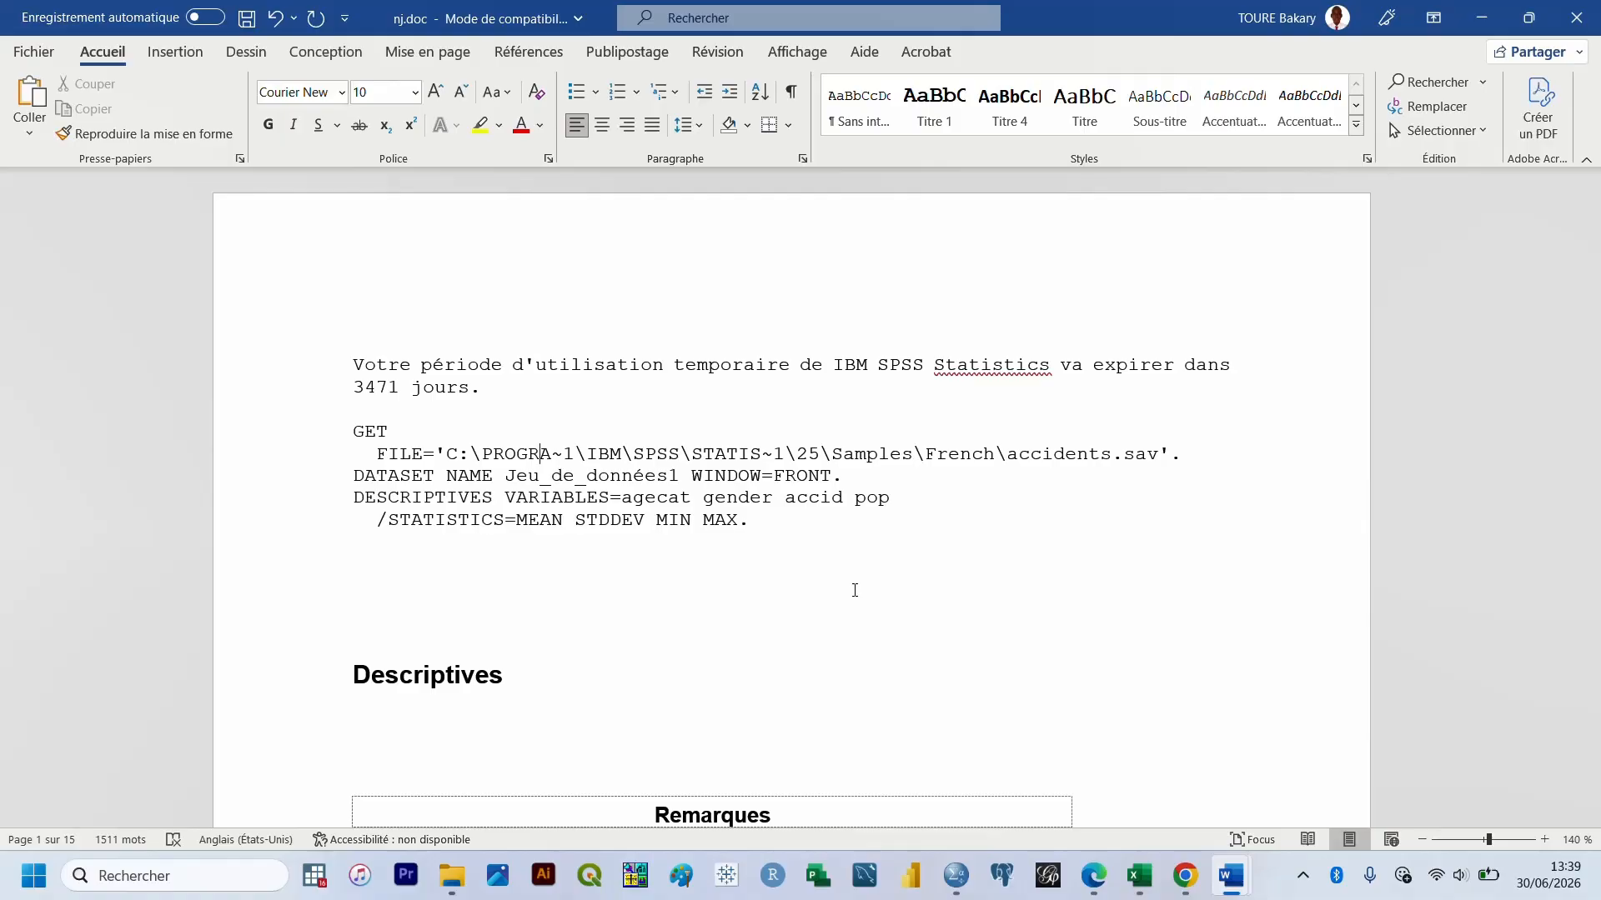
pyautogui.moveTo(1182, 885)
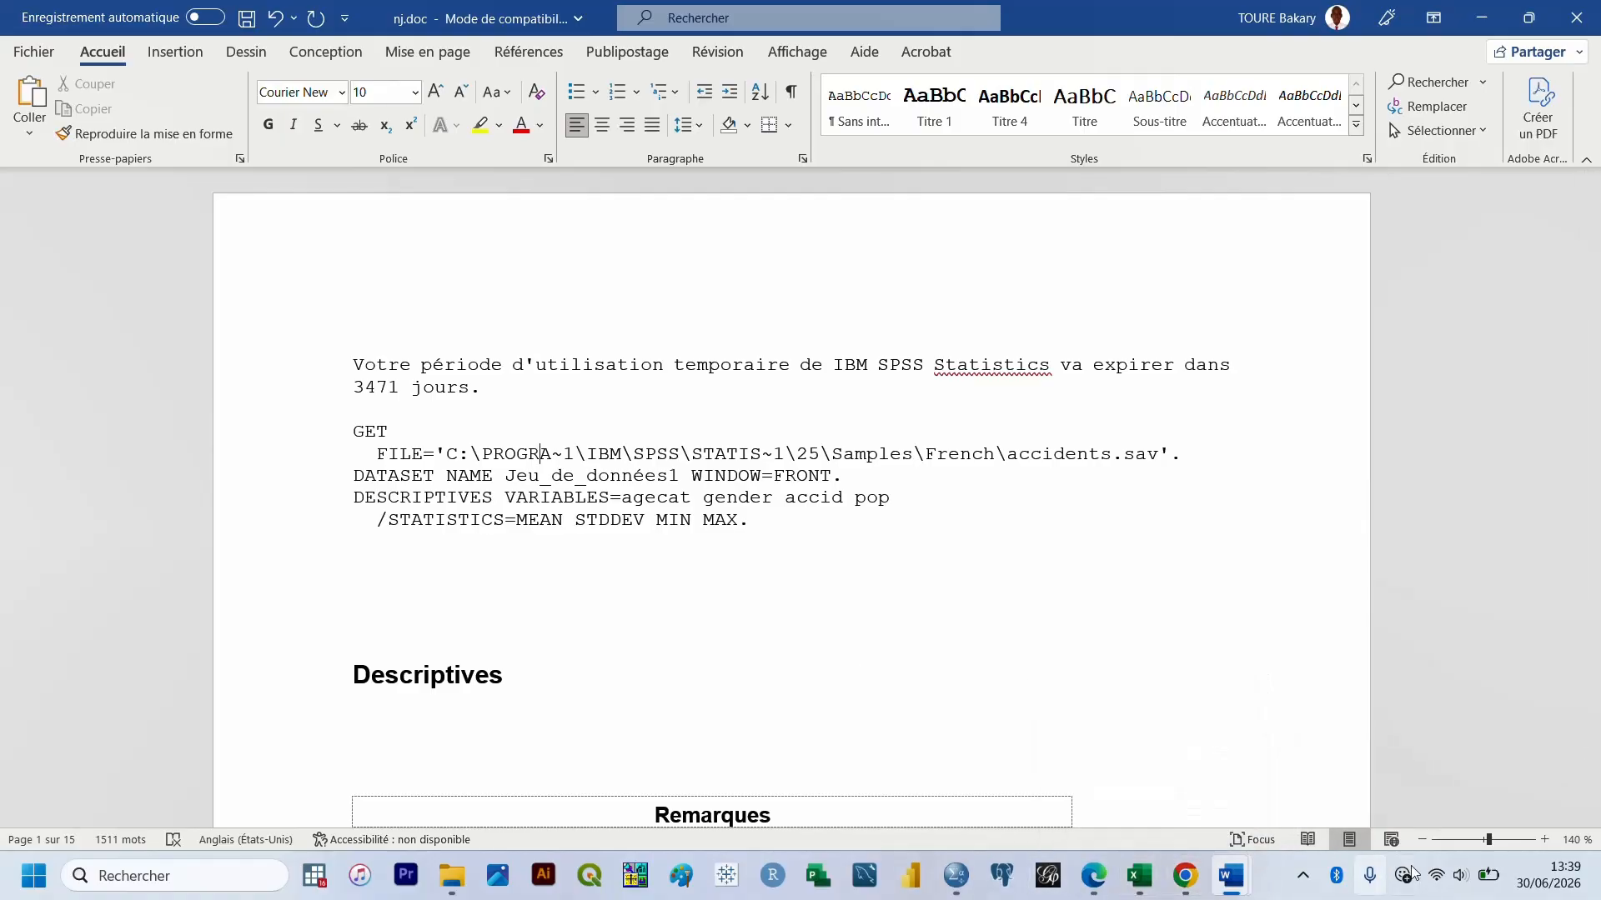
pyautogui.click(1296, 880)
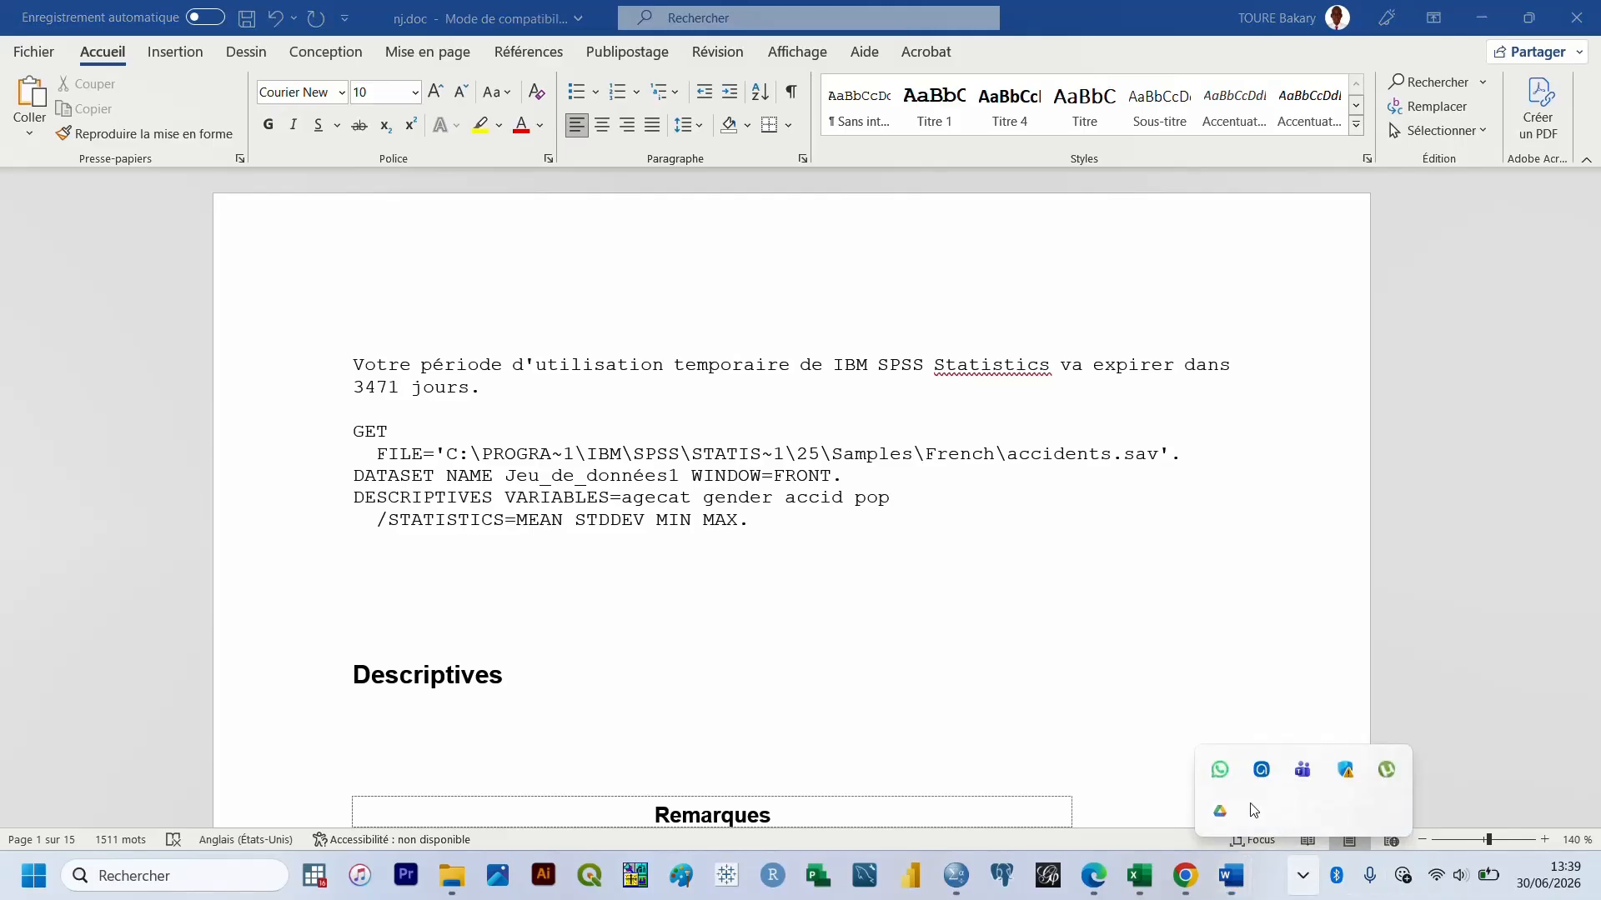
pyautogui.click(1262, 774)
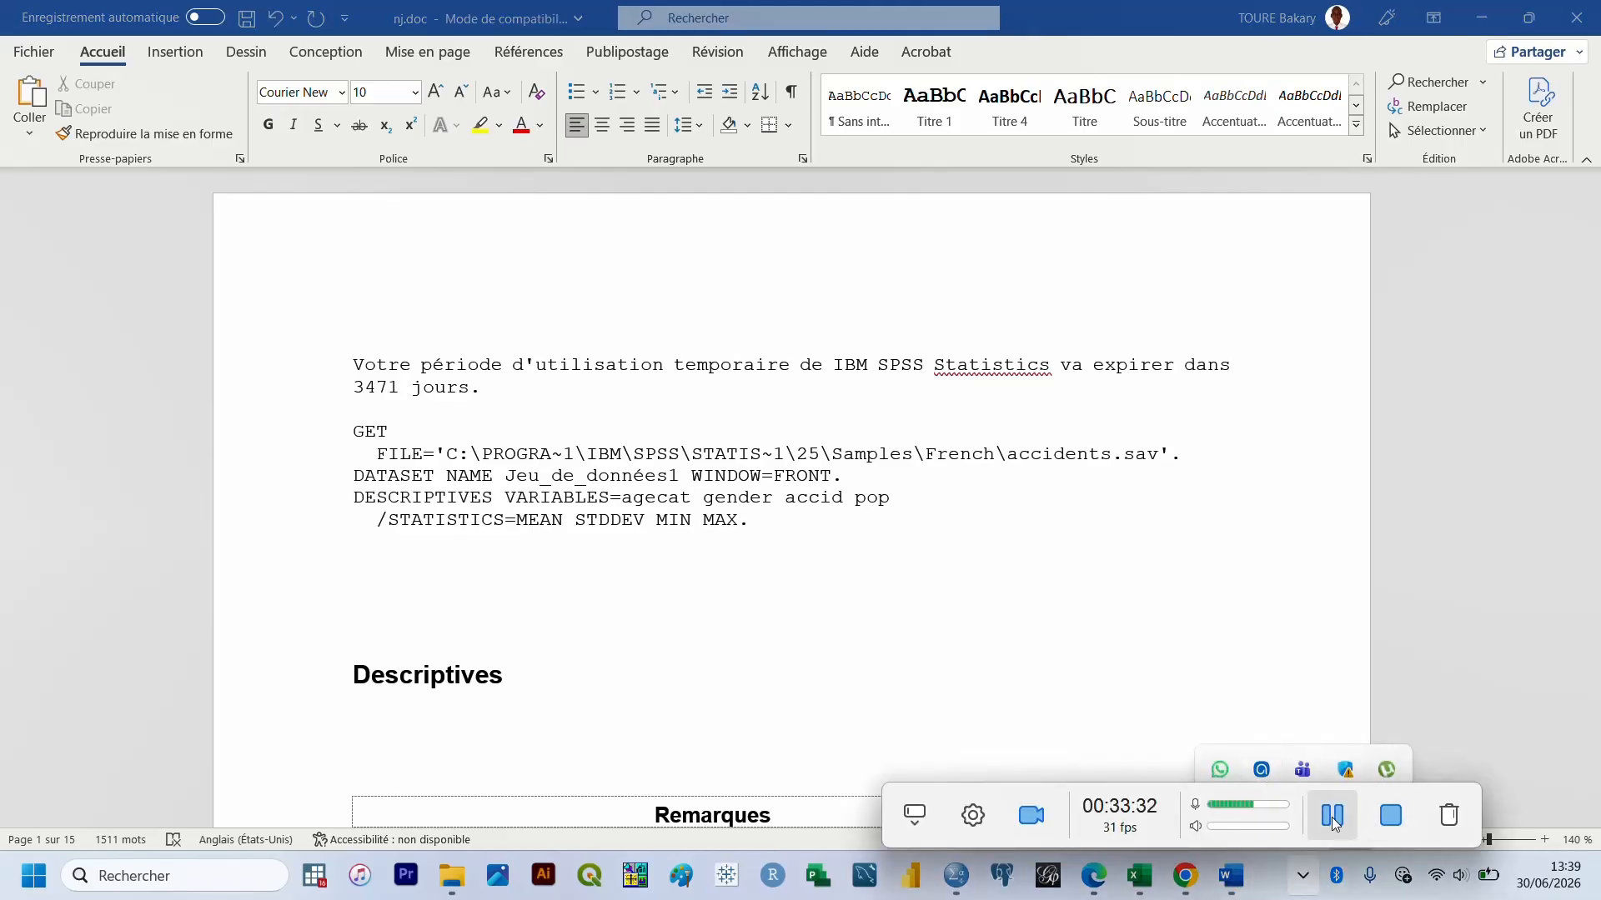